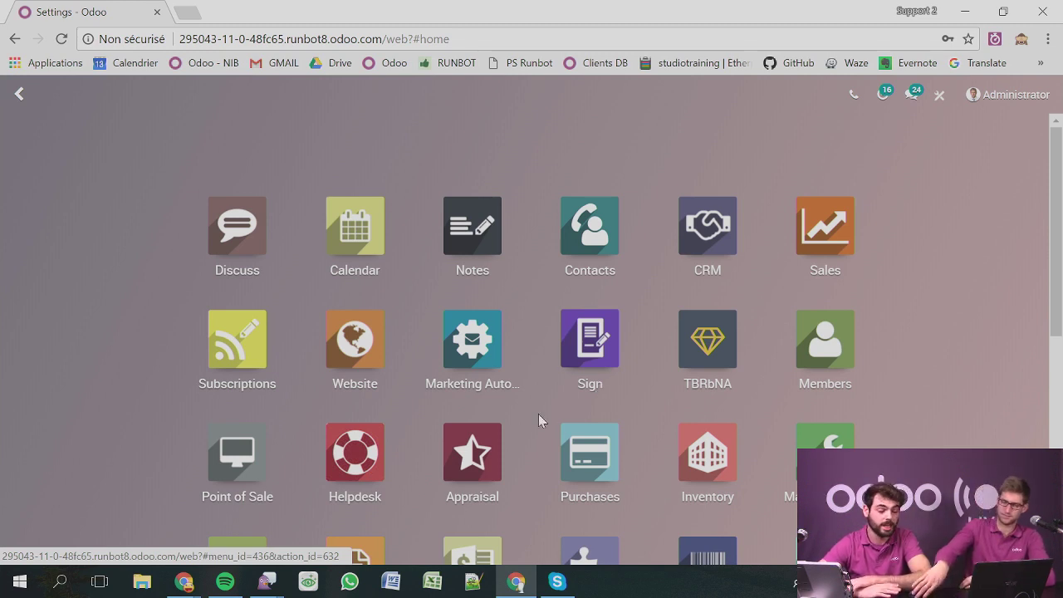
Open the CRM pipeline and remove the My Pipeline filter to show all opportunities.
{"action": "scroll", "coordinate": [474, 195], "scroll_direction": "down", "scroll_amount": 1}
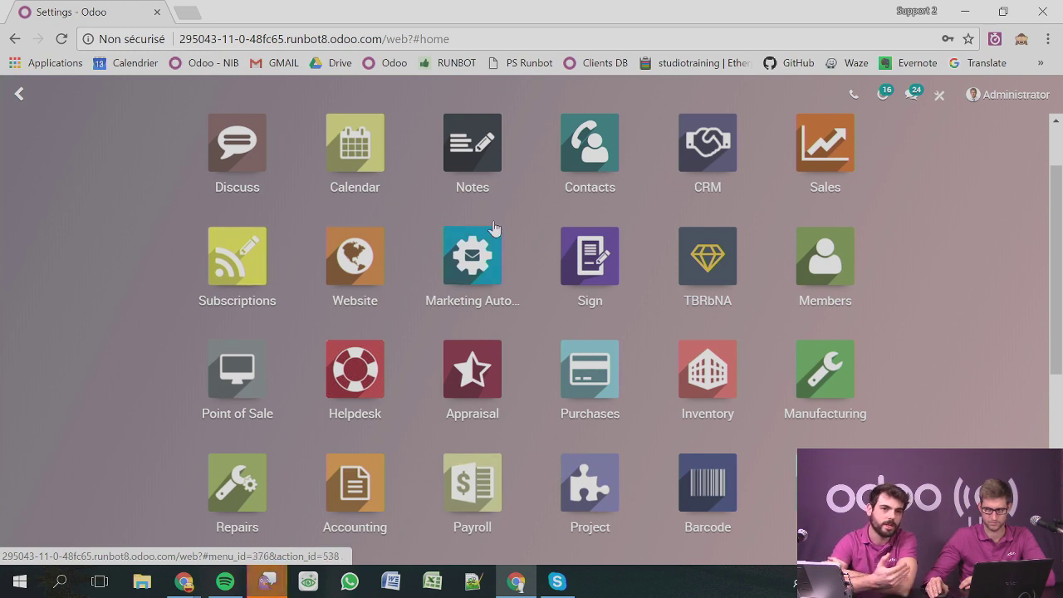
{"action": "scroll", "coordinate": [737, 267], "scroll_direction": "down", "scroll_amount": 1}
{"action": "scroll", "coordinate": [784, 347], "scroll_direction": "up", "scroll_amount": 2}
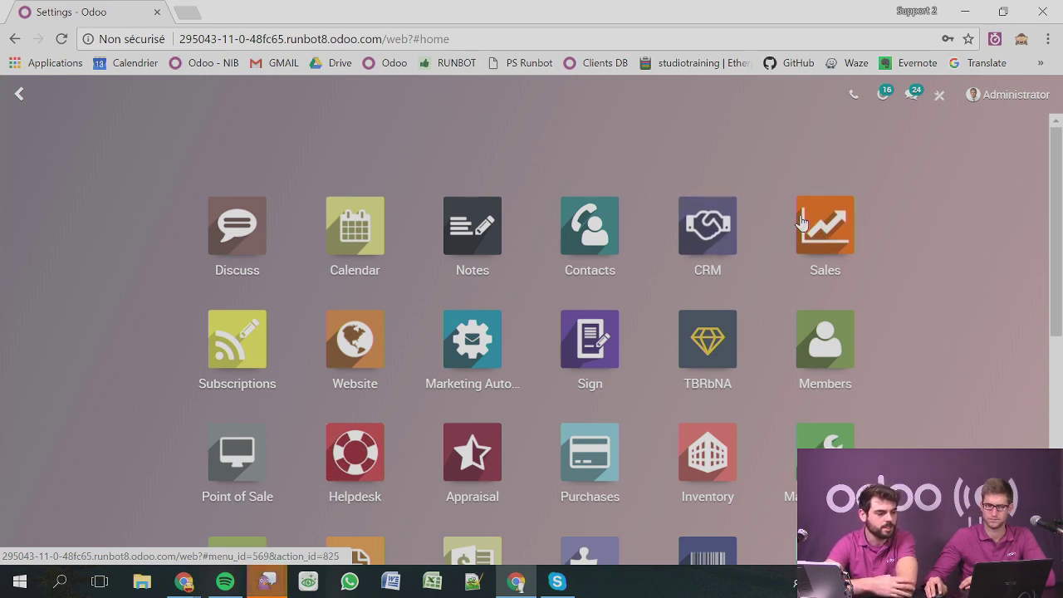
{"action": "left_click", "coordinate": [721, 247]}
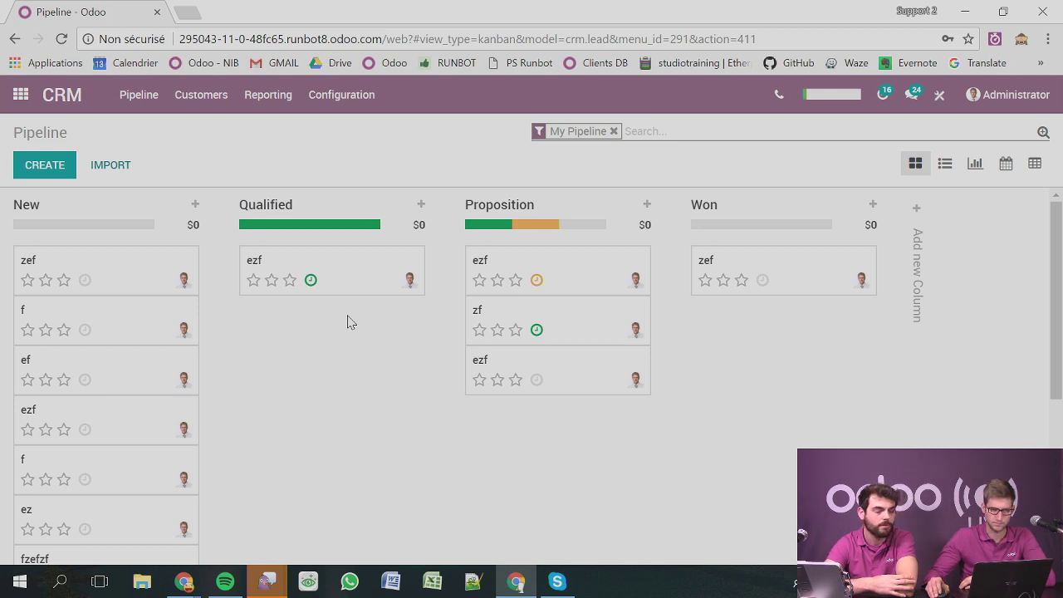
{"action": "left_click", "coordinate": [613, 131]}
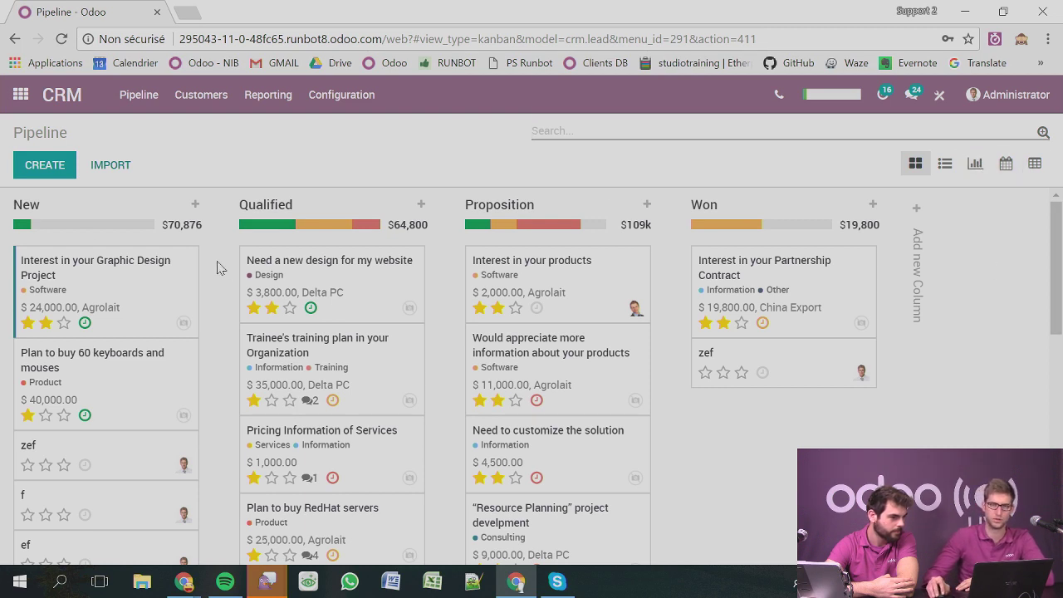
Filter the Qualified stage's opportunities by overdue, planned and today's activities in turn.
{"action": "mouse_move", "coordinate": [26, 229]}
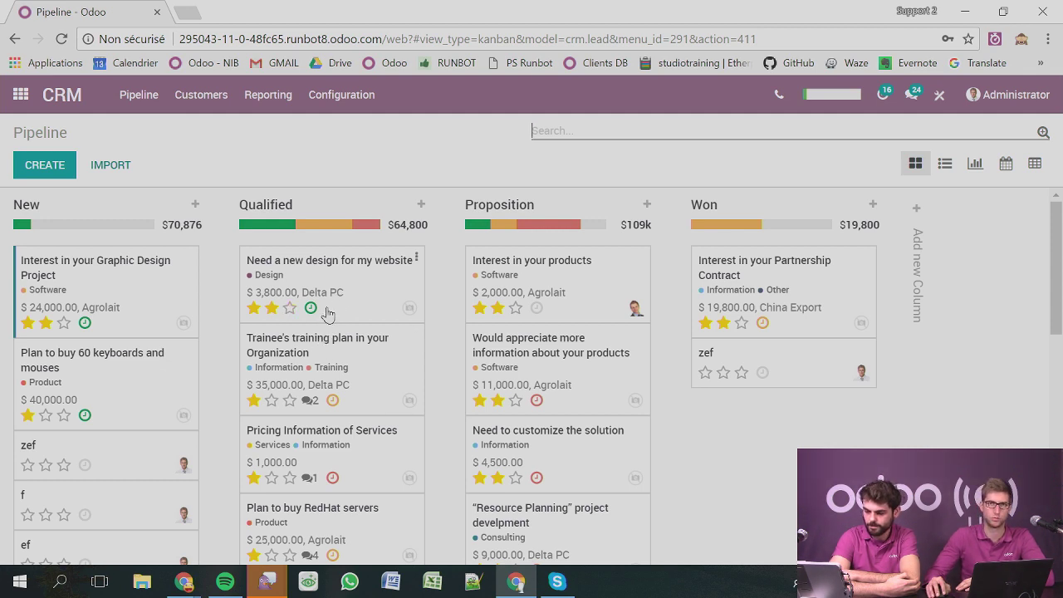
{"action": "mouse_move", "coordinate": [251, 235]}
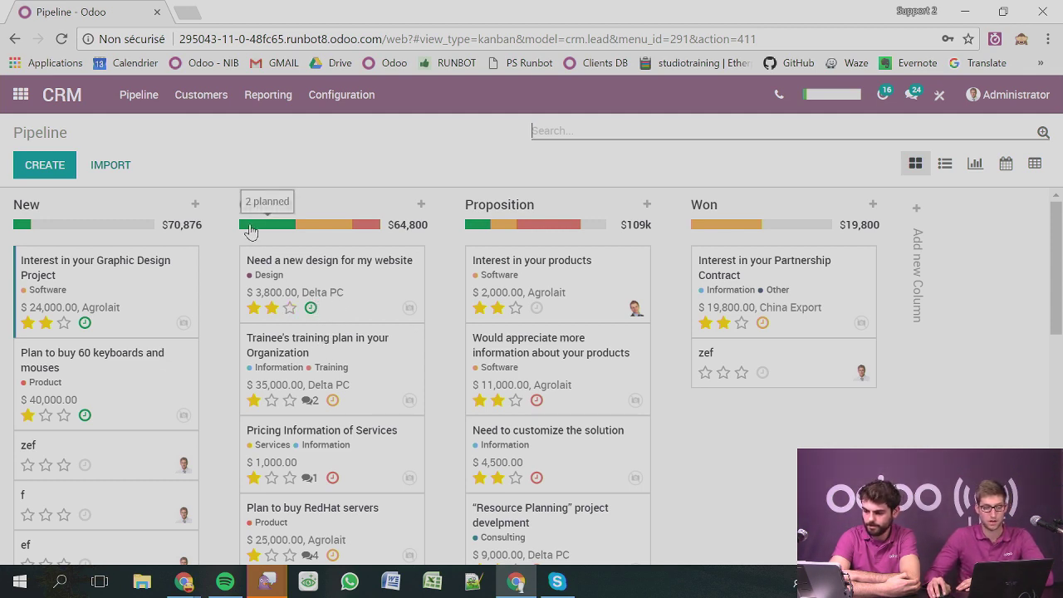
{"action": "mouse_move", "coordinate": [322, 232]}
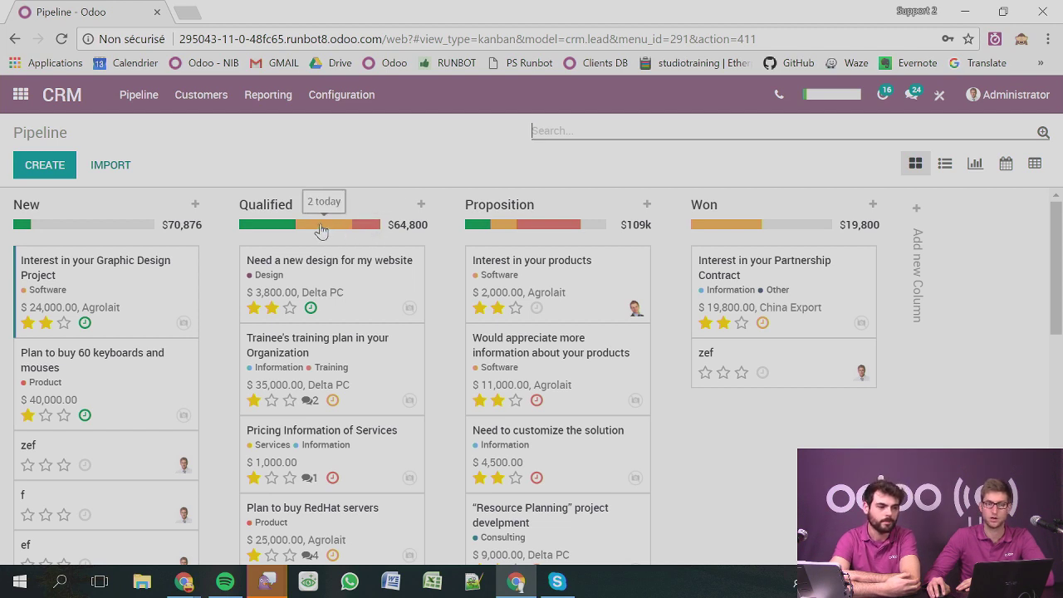
{"action": "mouse_move", "coordinate": [366, 237]}
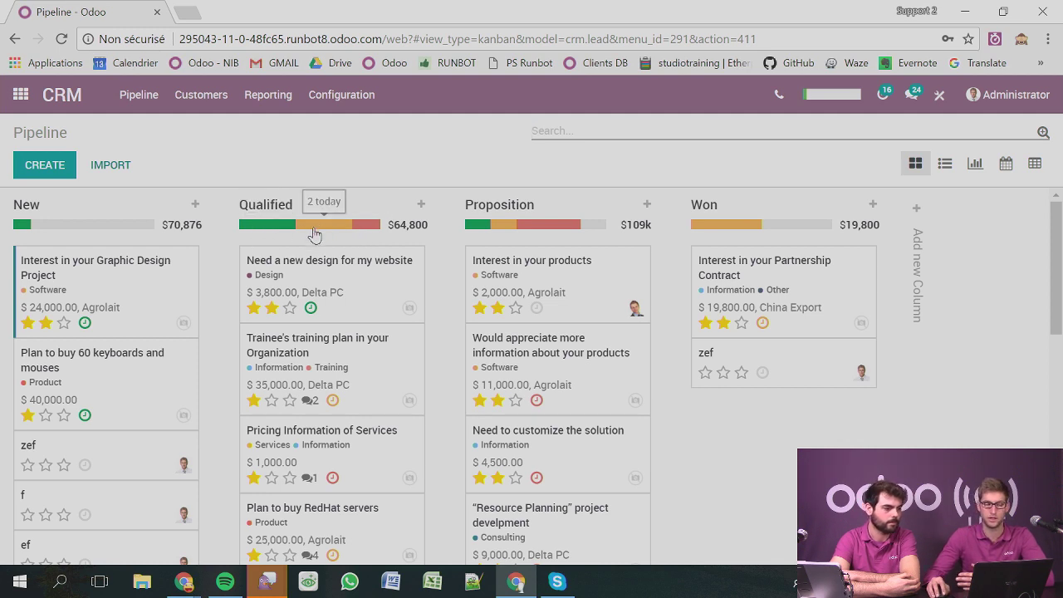
{"action": "left_click", "coordinate": [366, 232]}
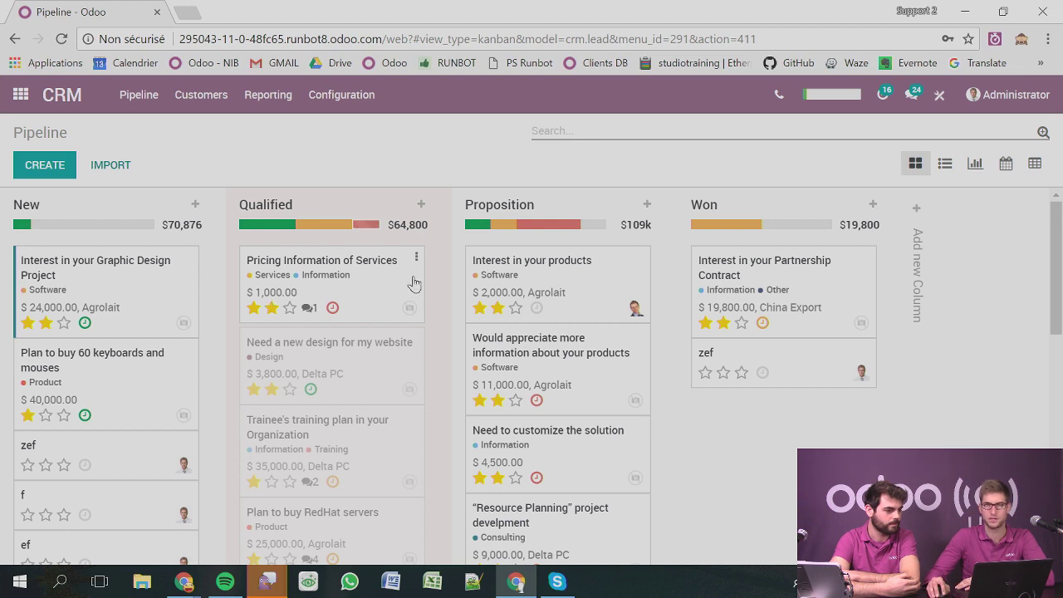
{"action": "left_click", "coordinate": [280, 231]}
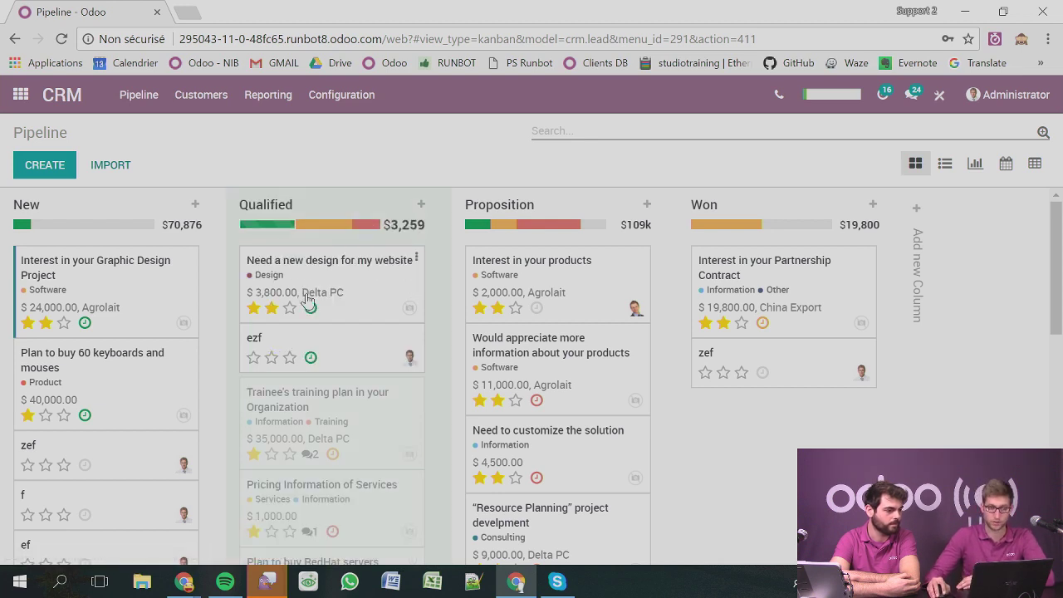
{"action": "left_click", "coordinate": [320, 226]}
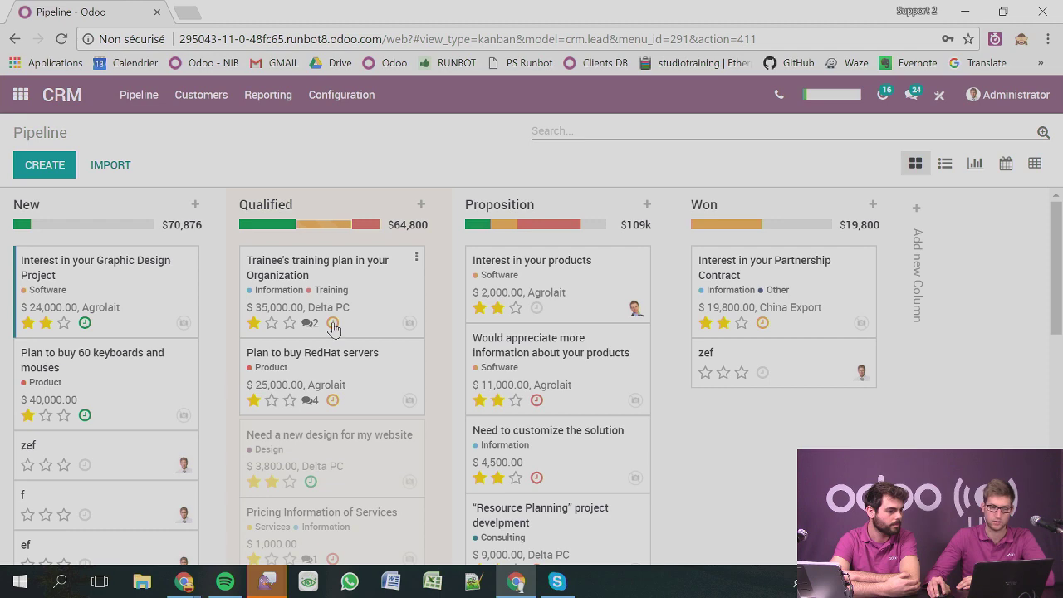
Review the planned activities of the "Trainee's training plan in your Organization" opportunity, then return to the pipeline.
{"action": "left_click", "coordinate": [332, 324]}
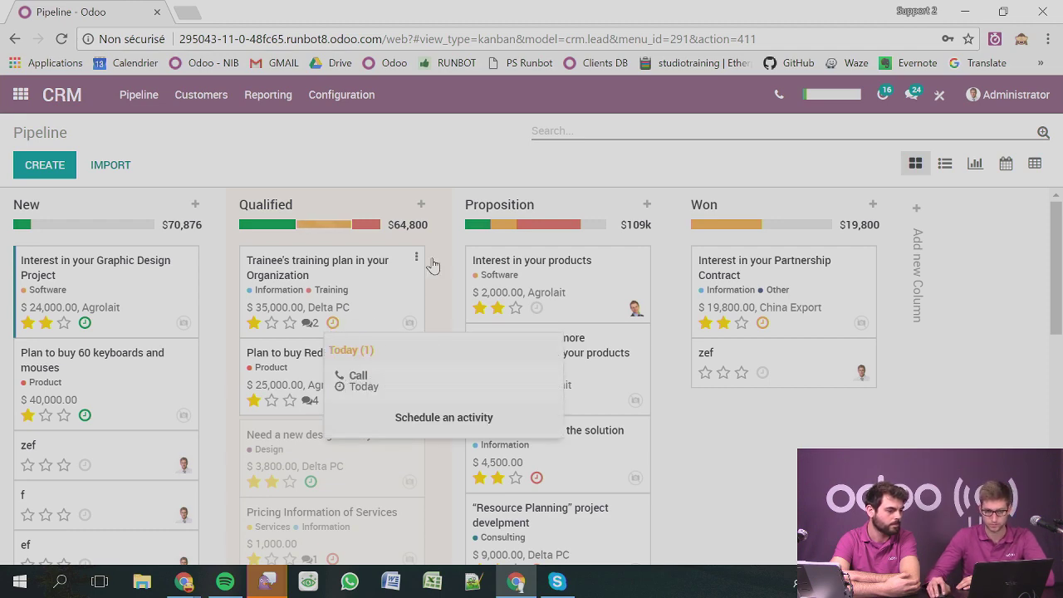
{"action": "left_click", "coordinate": [390, 261]}
{"action": "scroll", "coordinate": [689, 340], "scroll_direction": "down", "scroll_amount": 2}
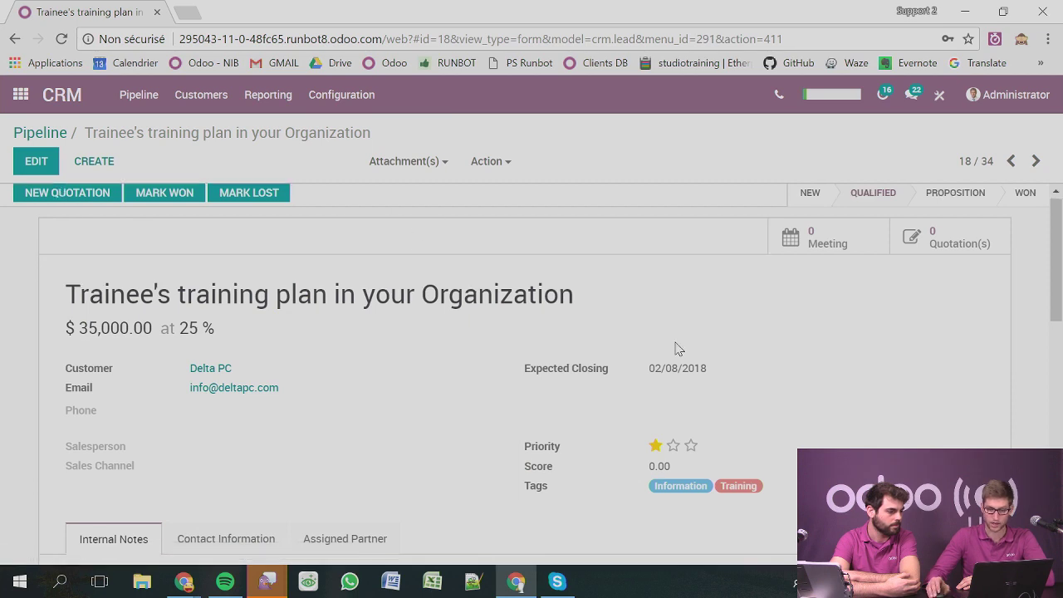
{"action": "scroll", "coordinate": [396, 301], "scroll_direction": "down", "scroll_amount": 5}
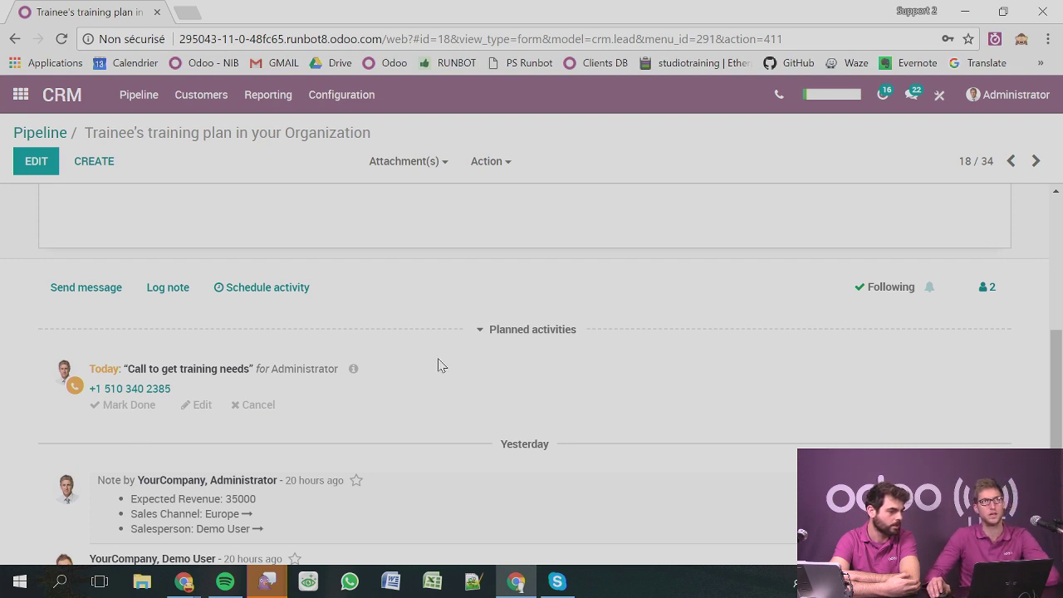
{"action": "scroll", "coordinate": [627, 340], "scroll_direction": "up", "scroll_amount": 5}
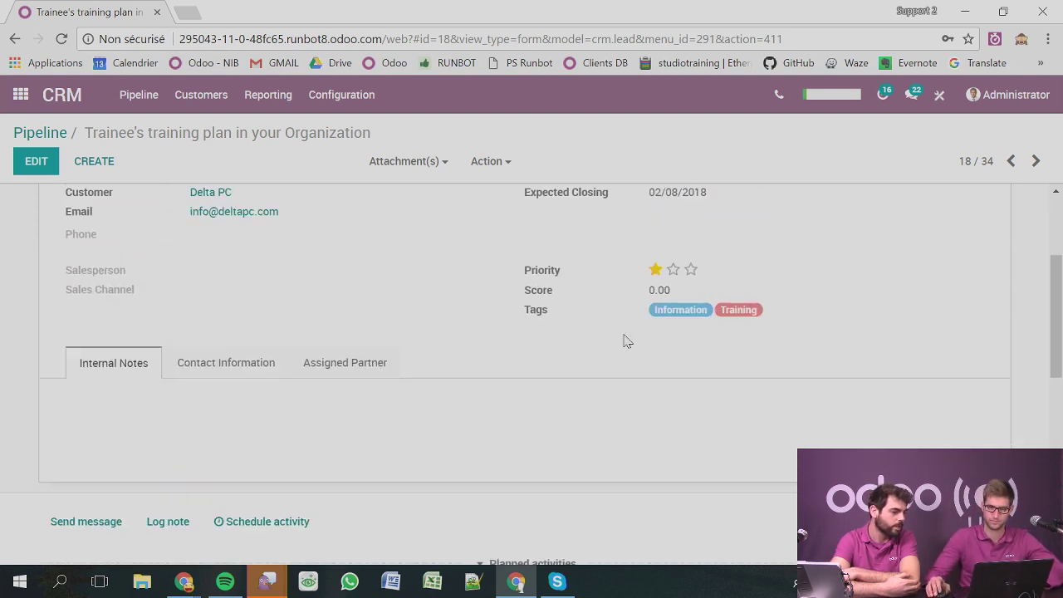
{"action": "left_click", "coordinate": [40, 133]}
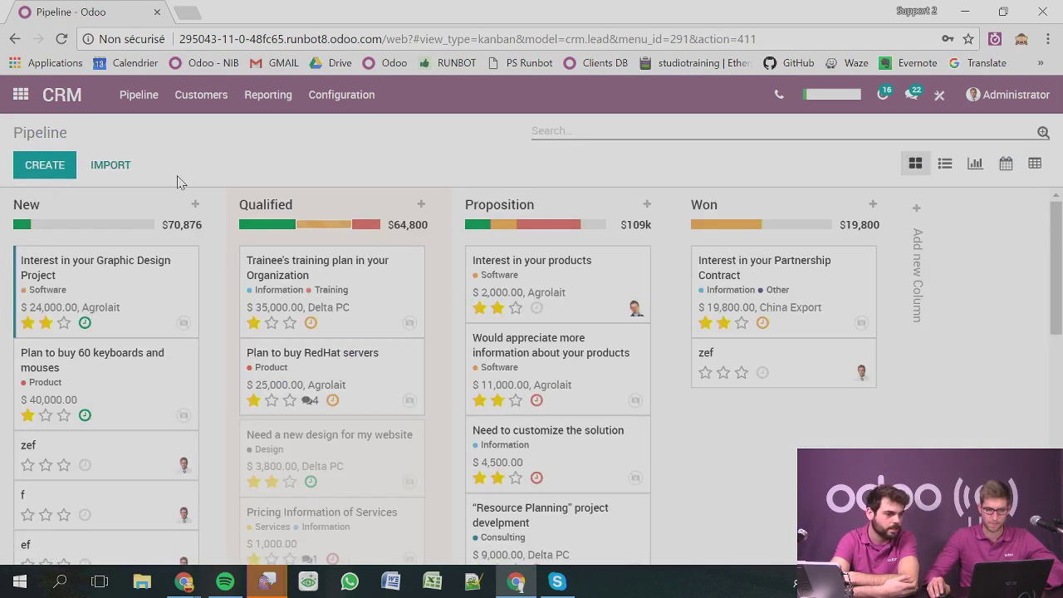
Add a Meeting activity to the "Interest in your products" opportunity and proceed to scheduling it in the calendar.
{"action": "scroll", "coordinate": [243, 205], "scroll_direction": "down", "scroll_amount": 1}
{"action": "scroll", "coordinate": [532, 287], "scroll_direction": "up", "scroll_amount": 1}
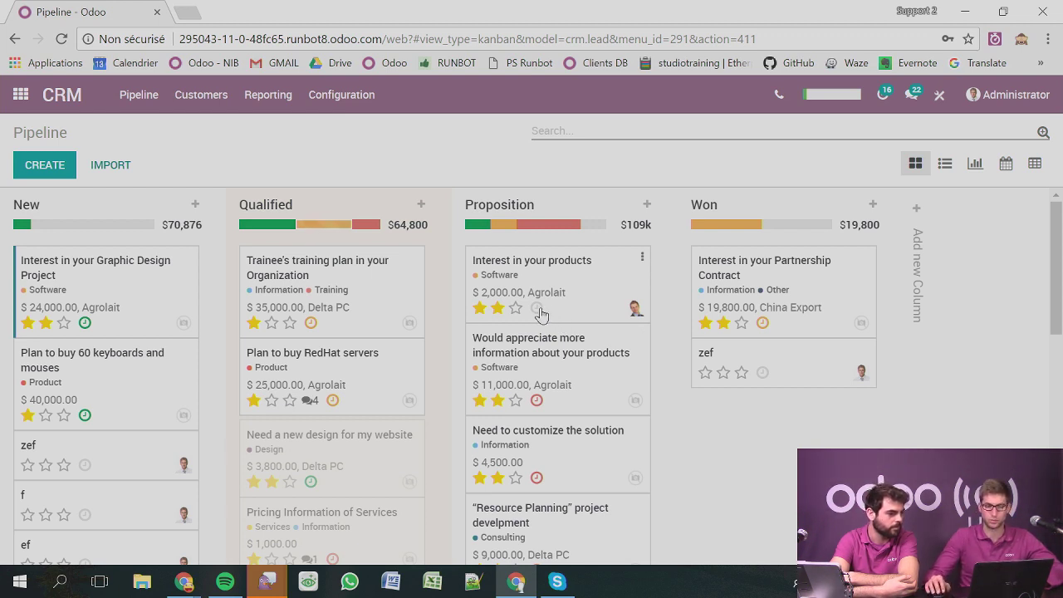
{"action": "left_click", "coordinate": [537, 308]}
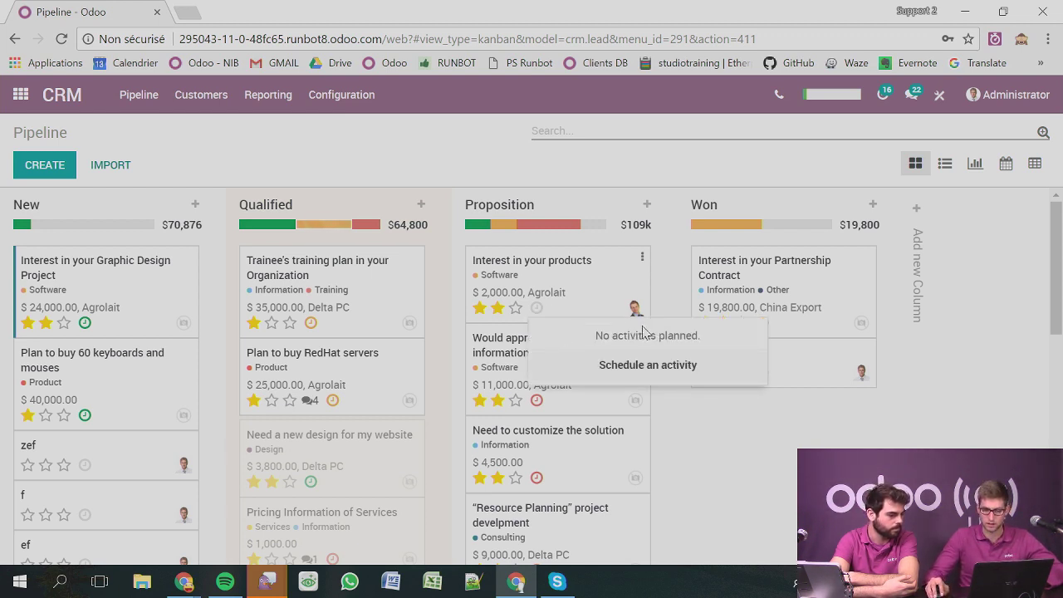
{"action": "left_click", "coordinate": [626, 366]}
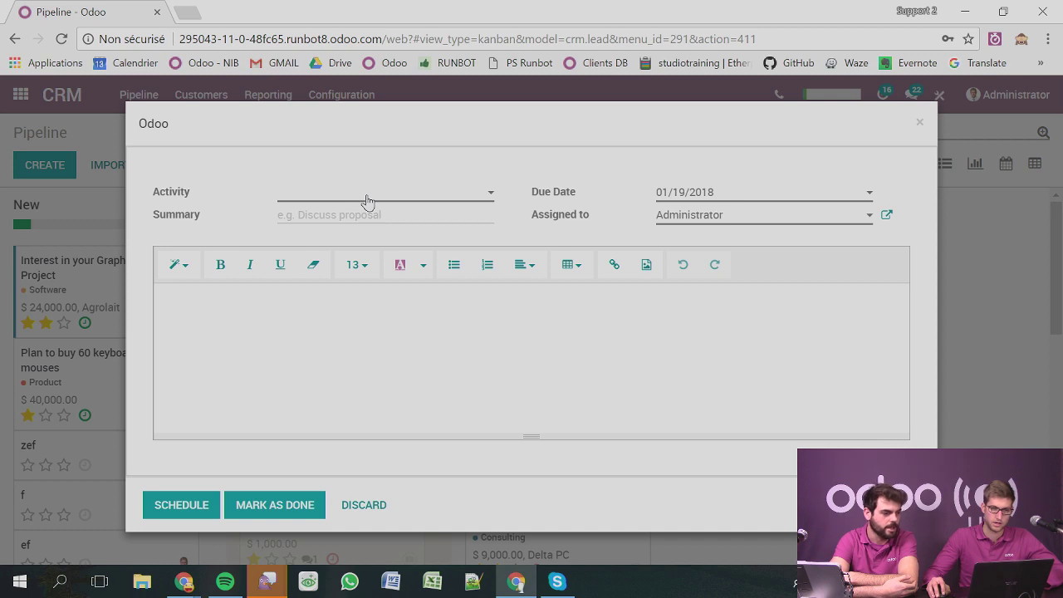
{"action": "left_click", "coordinate": [367, 200]}
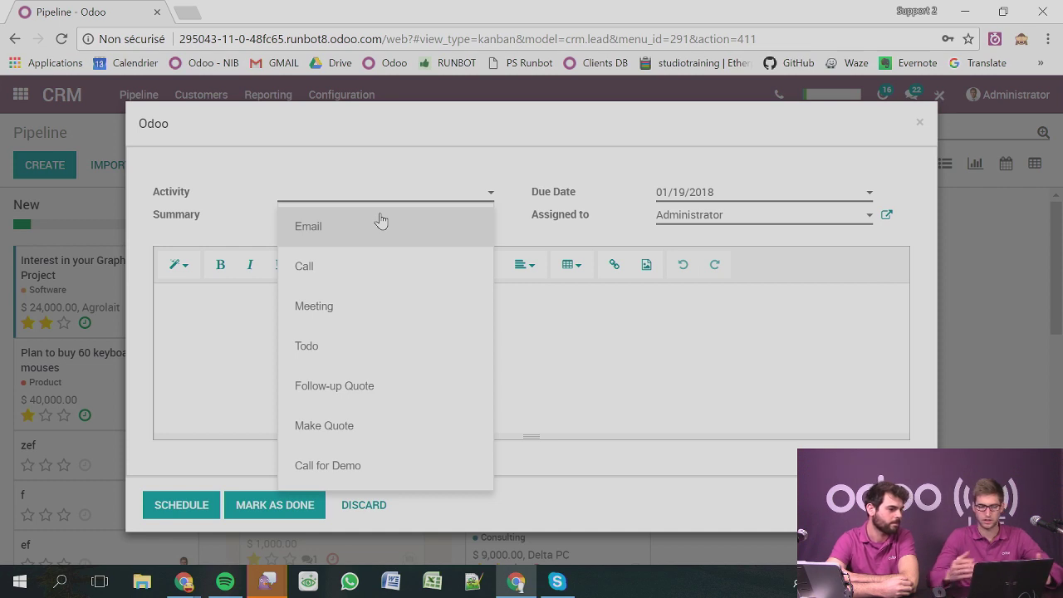
{"action": "left_click", "coordinate": [320, 307]}
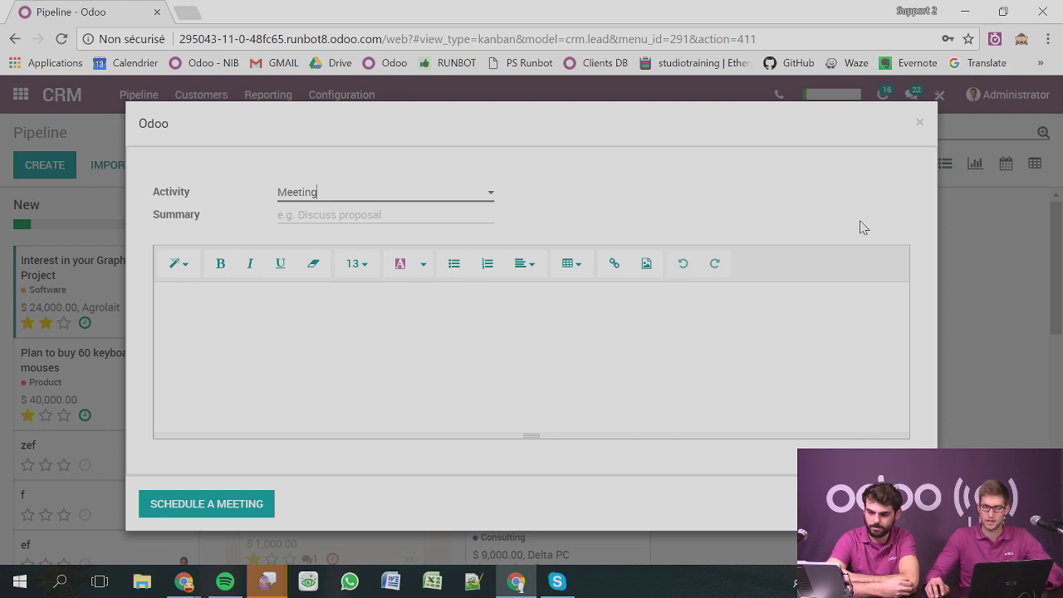
{"action": "left_click", "coordinate": [233, 504]}
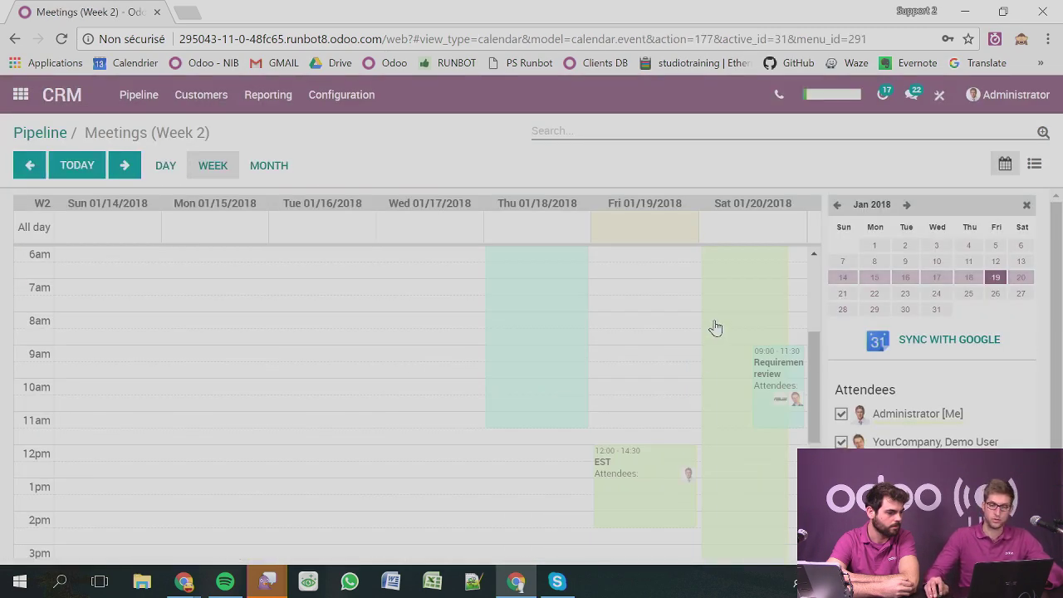
Create a meeting titled "Meeting for Odoo" on Wednesday 01/24/2018 from 09:00 to 11:00.
{"action": "scroll", "coordinate": [698, 326], "scroll_direction": "down", "scroll_amount": 1}
{"action": "scroll", "coordinate": [581, 266], "scroll_direction": "up", "scroll_amount": 2}
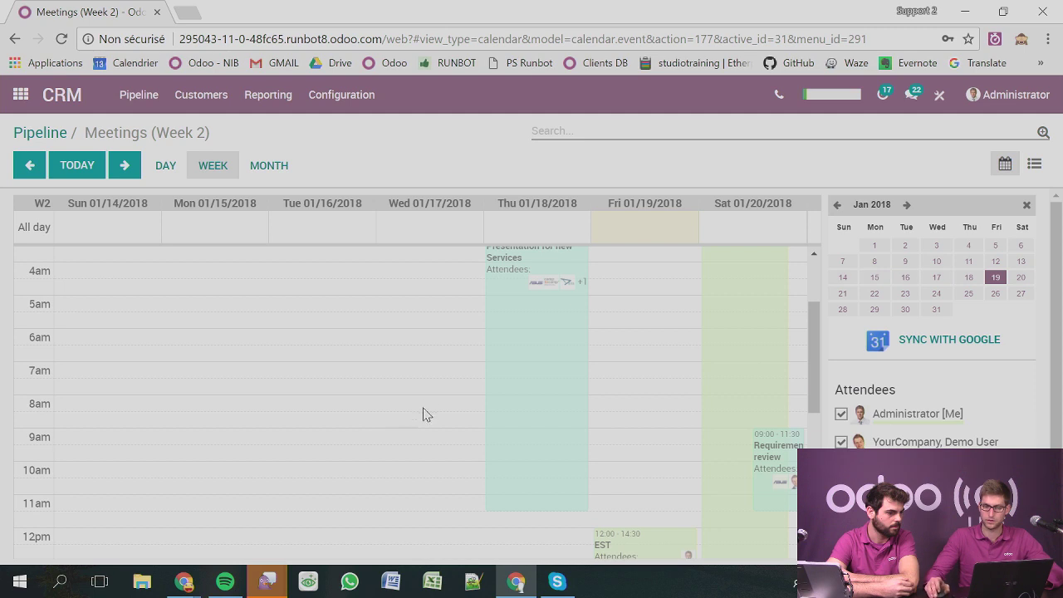
{"action": "scroll", "coordinate": [332, 332], "scroll_direction": "down", "scroll_amount": 1}
{"action": "left_click", "coordinate": [124, 165]}
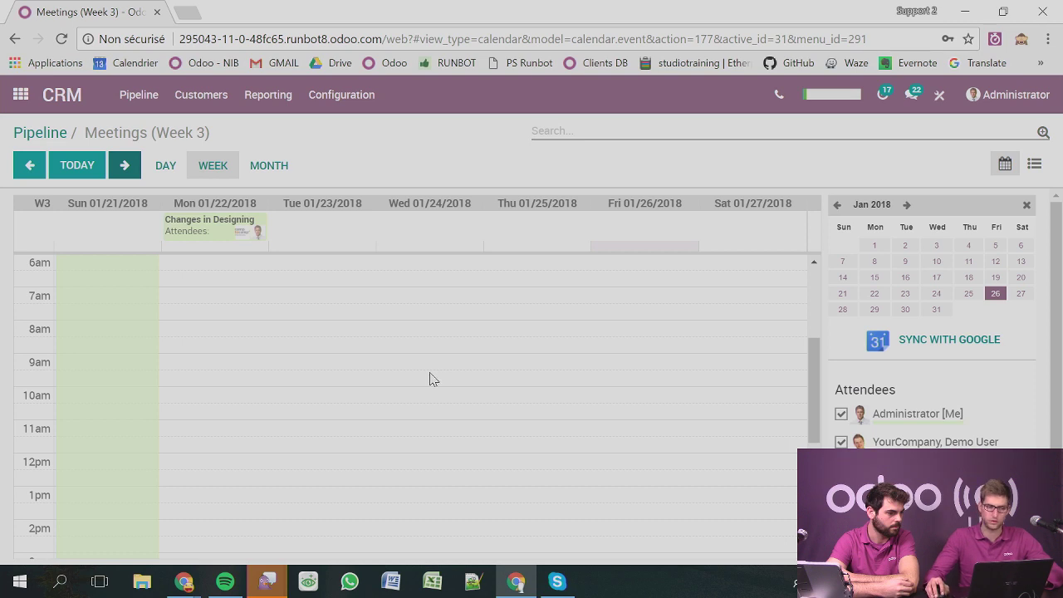
{"action": "left_click_drag", "start_coordinate": [425, 362], "coordinate": [425, 415]}
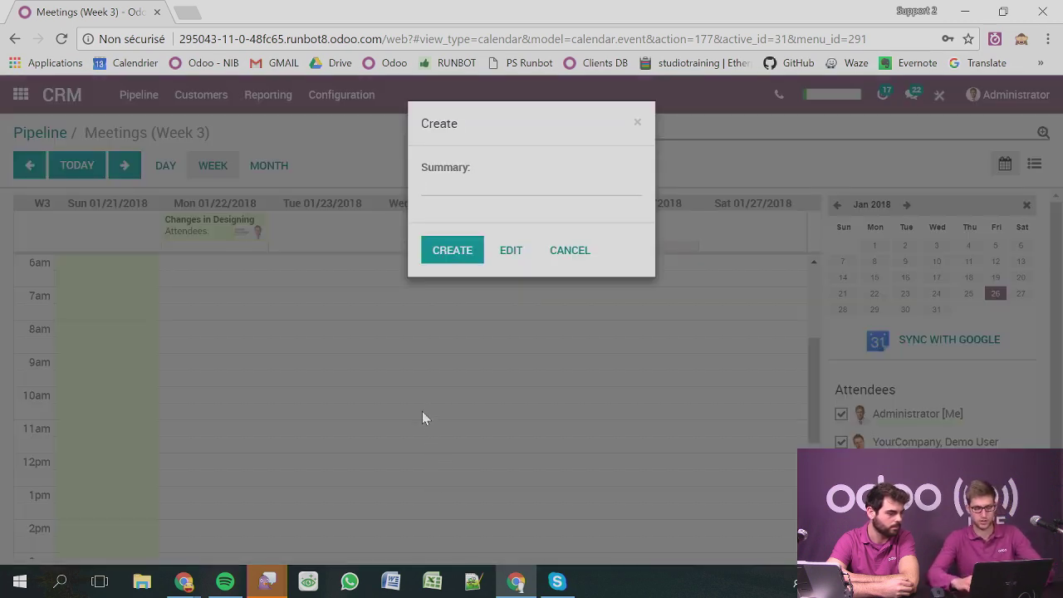
{"action": "type", "text": "Meeting"}
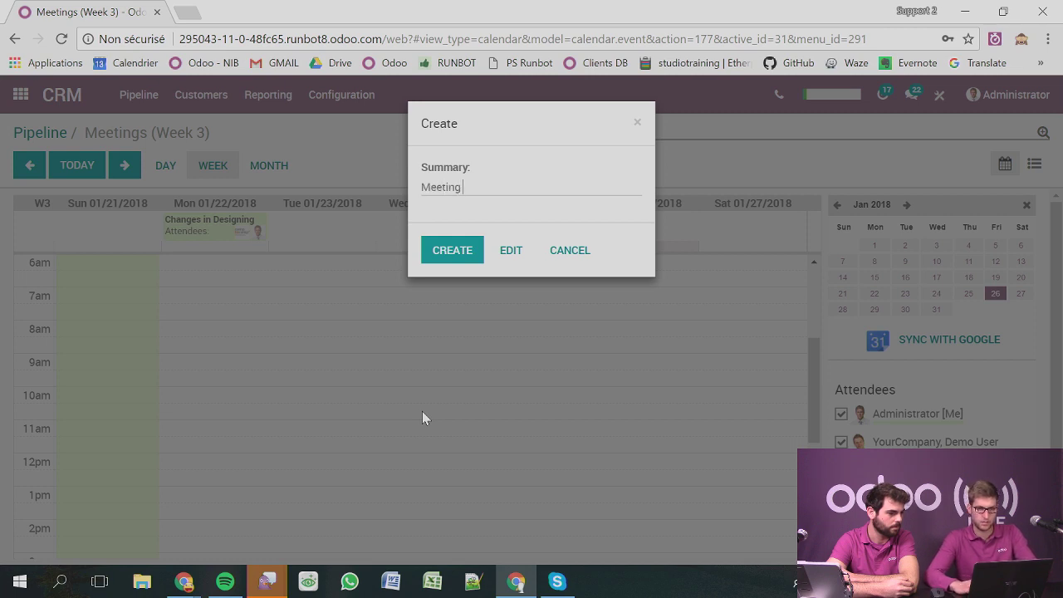
{"action": "type", "text": " for S"}
{"action": "key", "text": "BackSpace"}
{"action": "type", "text": "Odoo"}
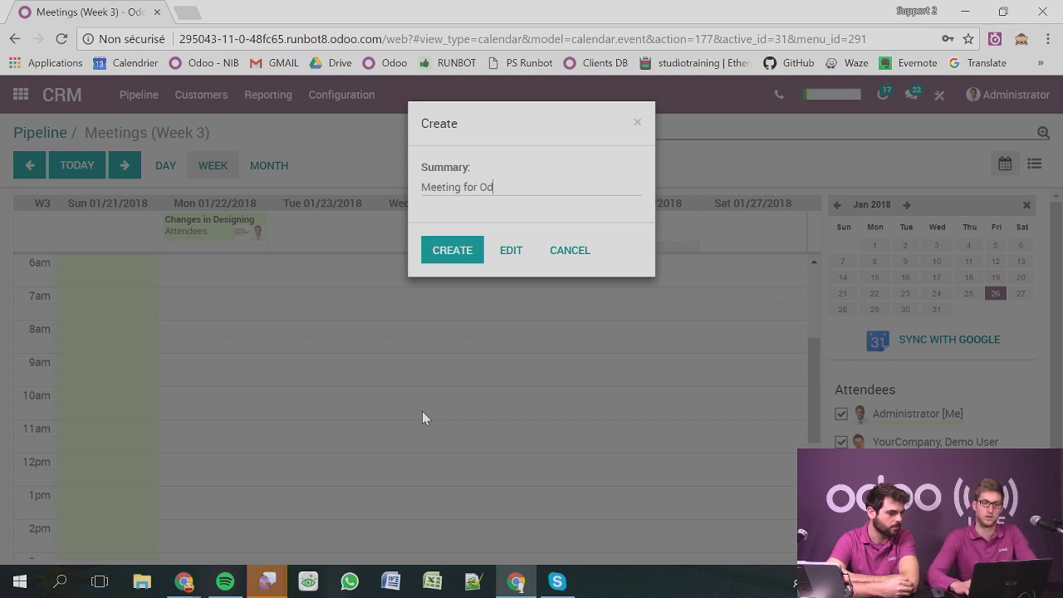
{"action": "left_click", "coordinate": [455, 254]}
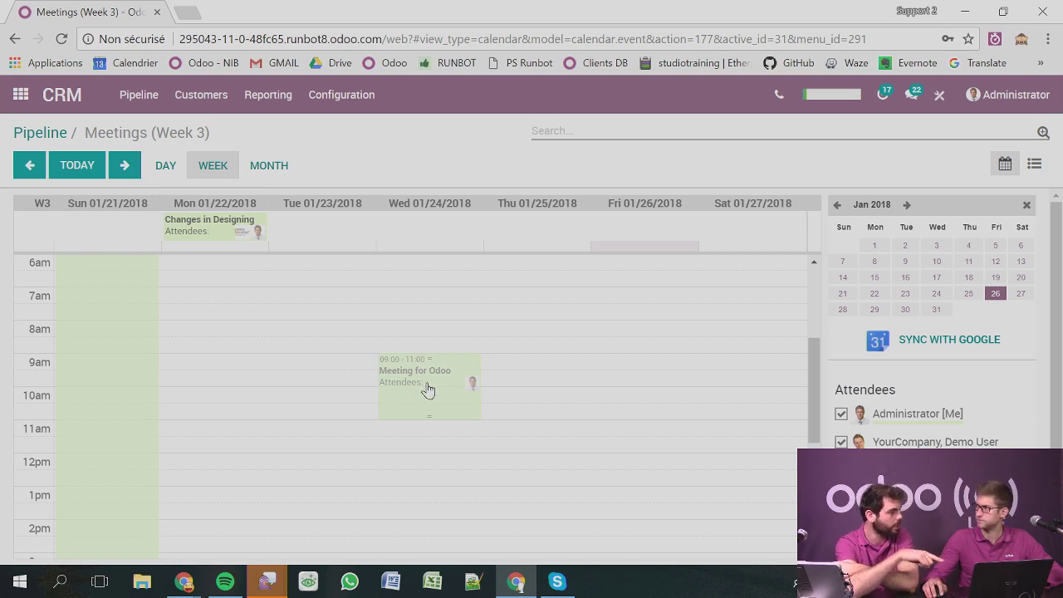
Look up the new meeting in the Calendar app for the week of 01/21/2018, using a duplicate browser tab.
{"action": "right_click", "coordinate": [104, 19]}
{"action": "left_click", "coordinate": [150, 71]}
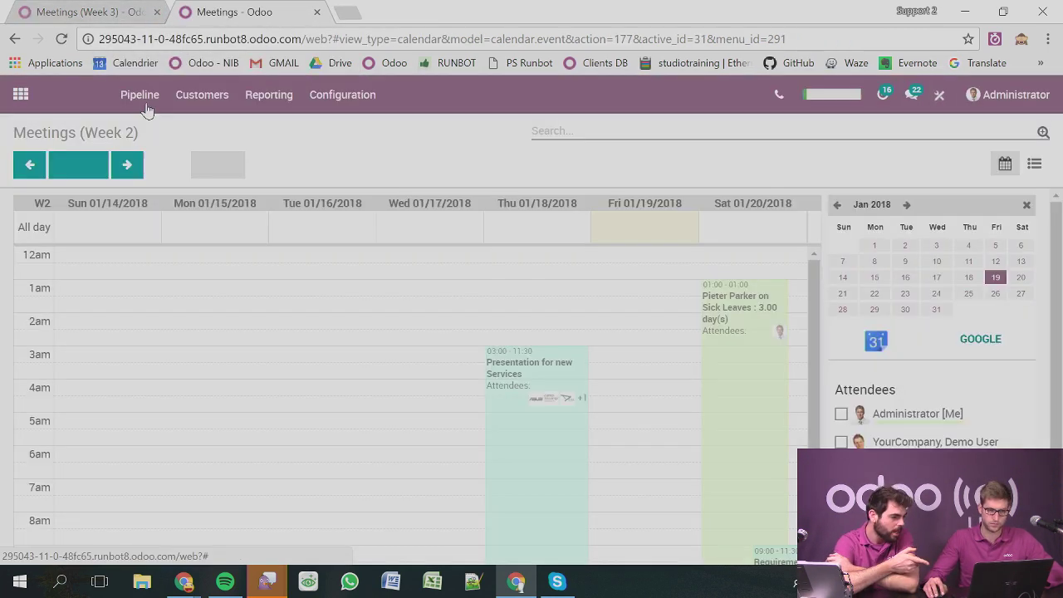
{"action": "left_click", "coordinate": [21, 96]}
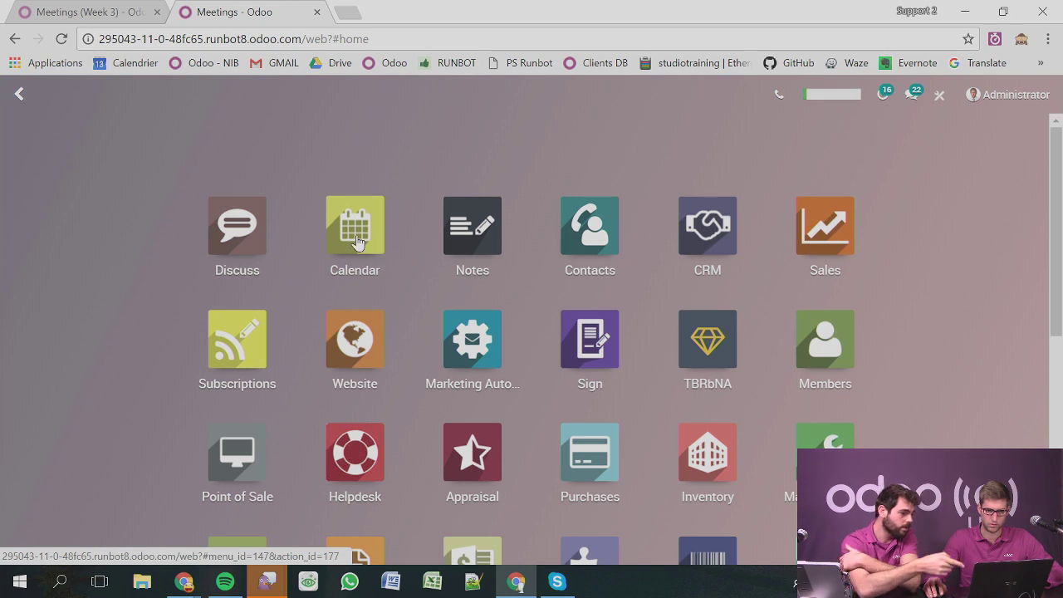
{"action": "key", "text": "Escape"}
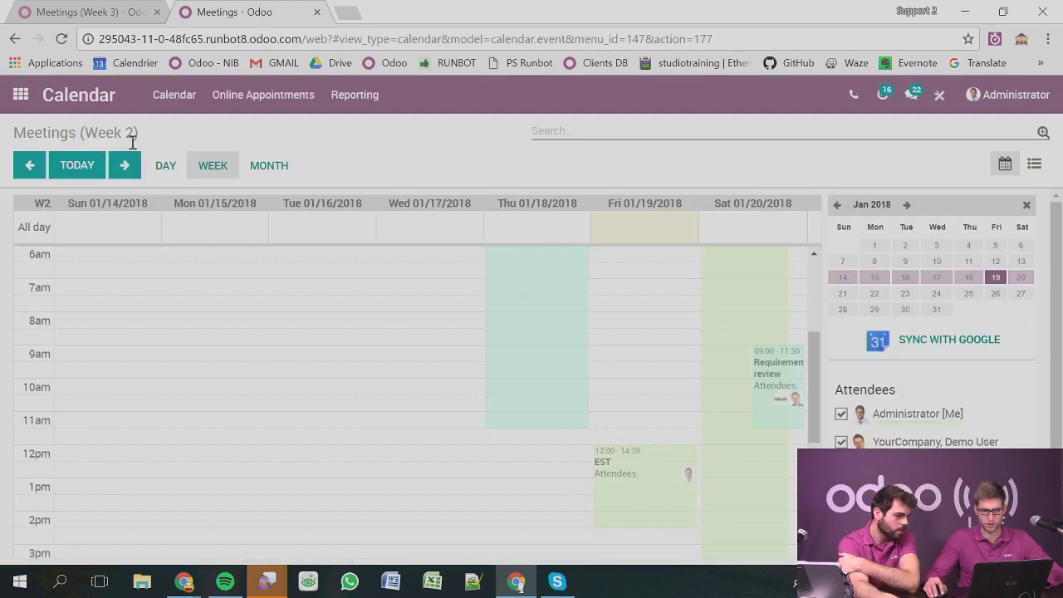
{"action": "left_click", "coordinate": [125, 165]}
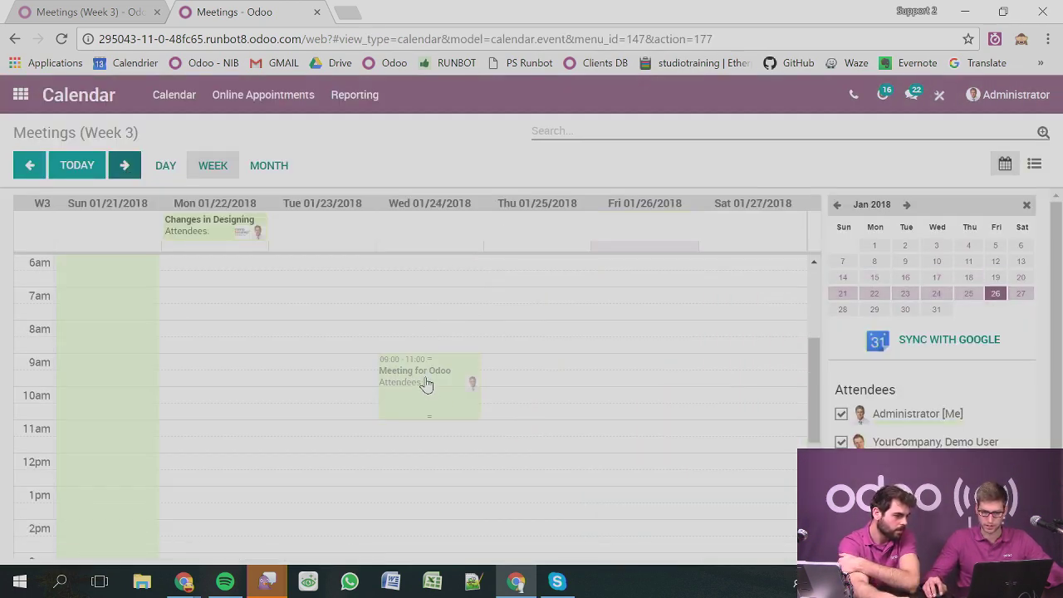
Back in the original CRM tab, open the opportunity document linked to "Meeting for Odoo".
{"action": "left_click", "coordinate": [89, 19]}
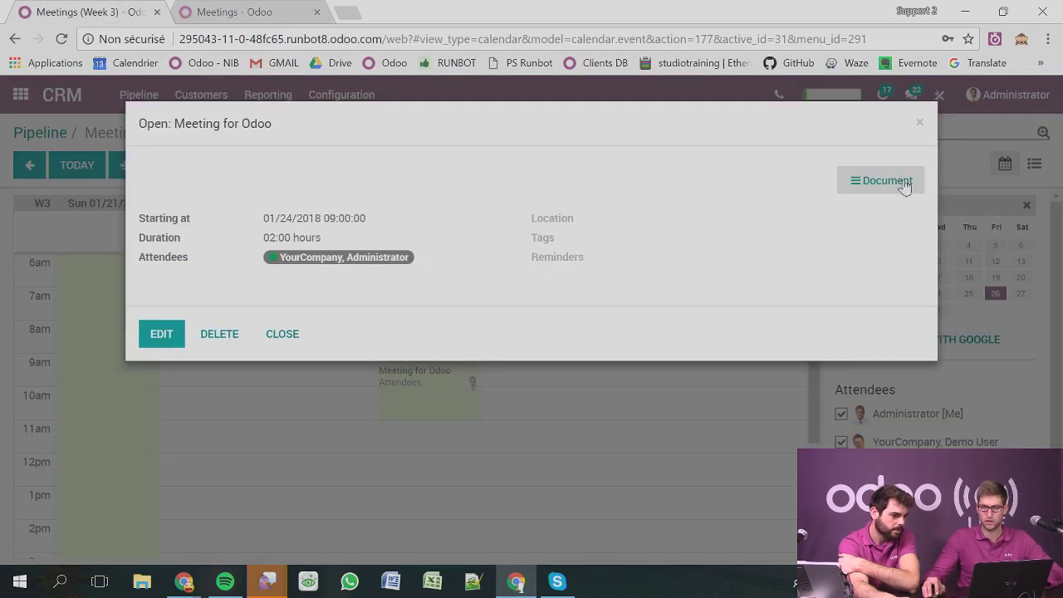
{"action": "left_click", "coordinate": [870, 181]}
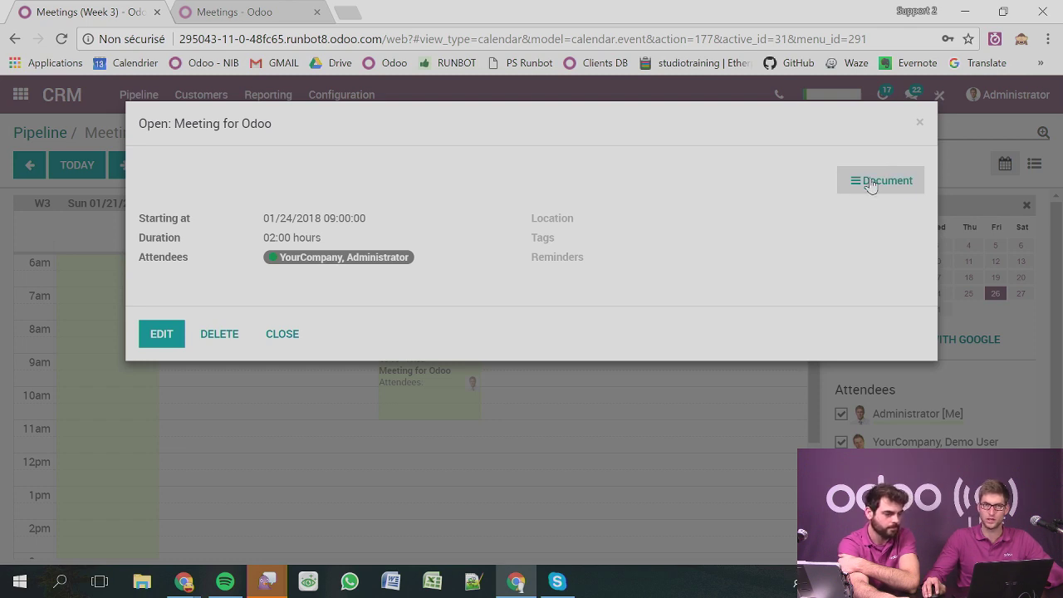
{"action": "left_click", "coordinate": [918, 123]}
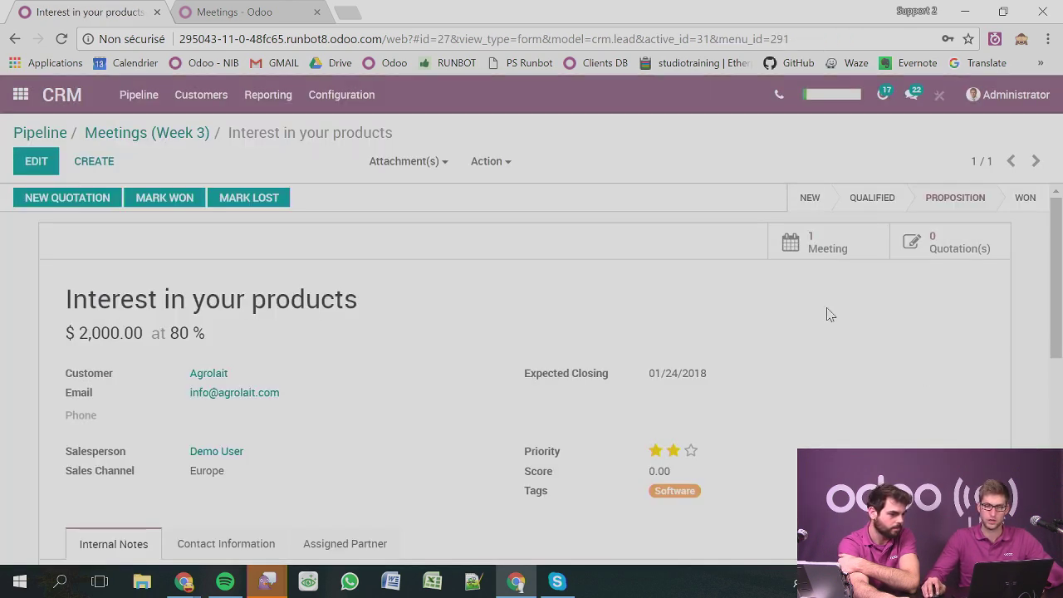
Review the opportunity's details and its planned "Meeting for Odoo" activity, closing the duplicate Meetings browser tab along the way.
{"action": "scroll", "coordinate": [779, 362], "scroll_direction": "down", "scroll_amount": 5}
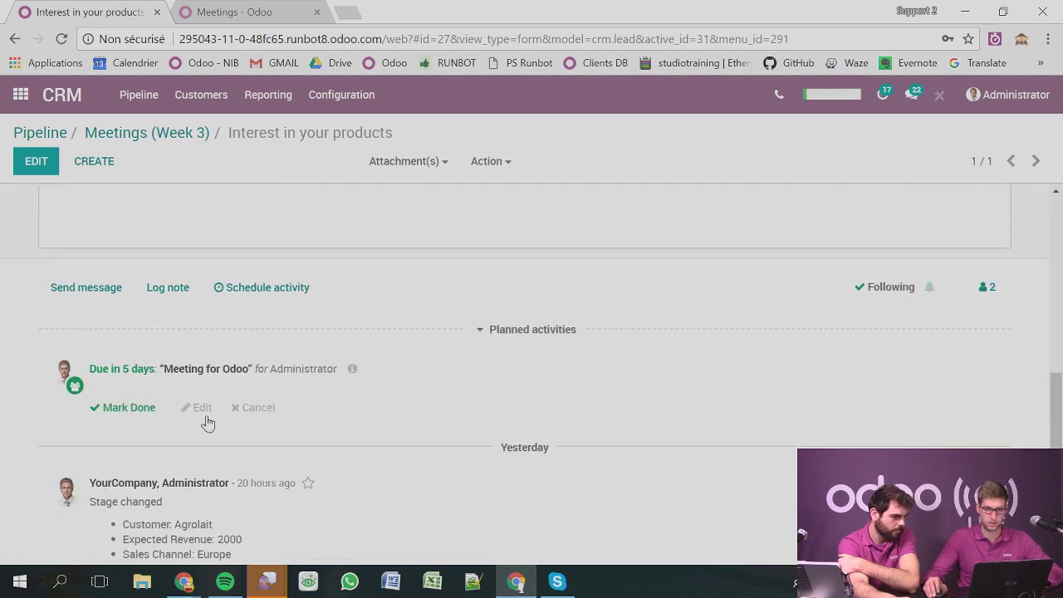
{"action": "scroll", "coordinate": [363, 408], "scroll_direction": "up", "scroll_amount": 5}
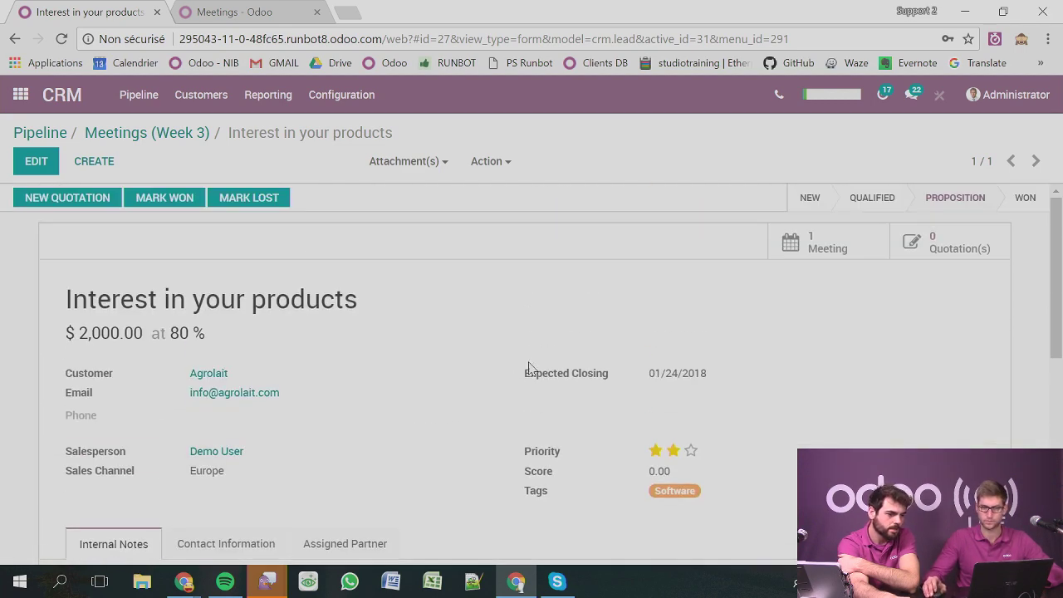
{"action": "scroll", "coordinate": [523, 365], "scroll_direction": "down", "scroll_amount": 4}
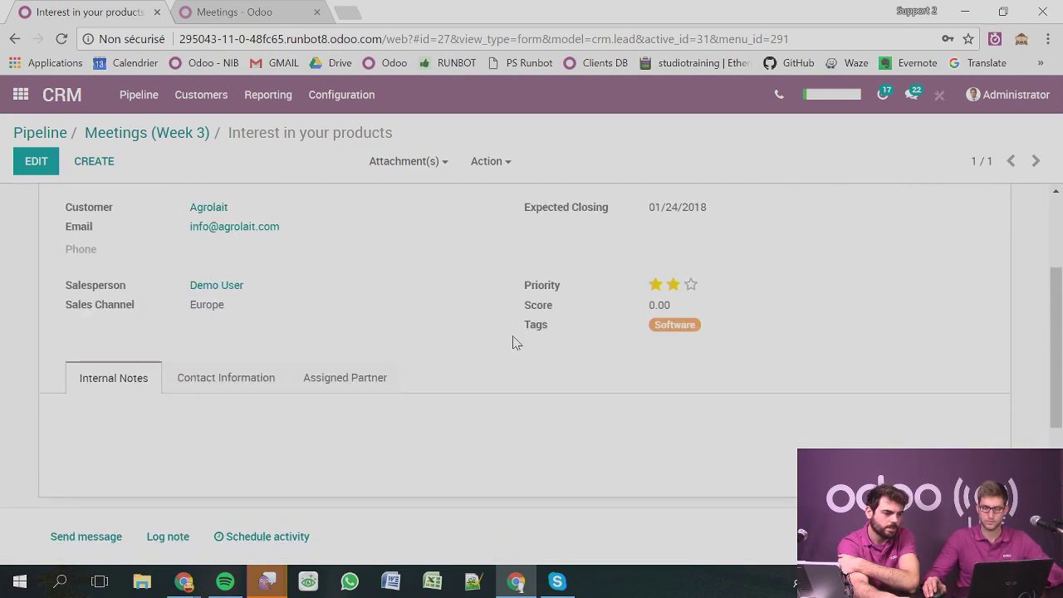
{"action": "left_click", "coordinate": [316, 11]}
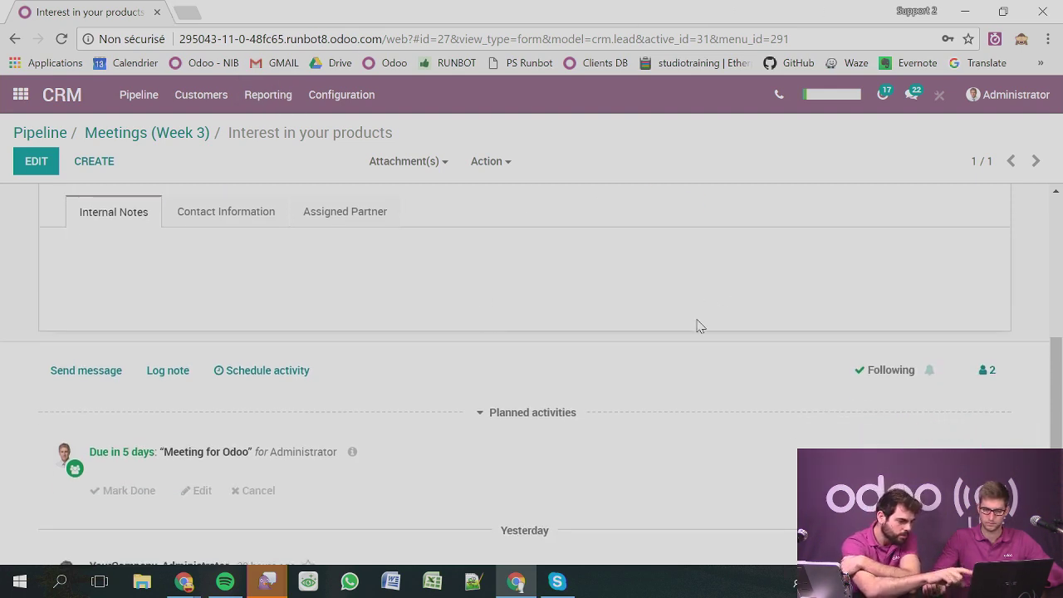
{"action": "scroll", "coordinate": [695, 339], "scroll_direction": "down", "scroll_amount": 2}
{"action": "scroll", "coordinate": [700, 340], "scroll_direction": "up", "scroll_amount": 4}
{"action": "scroll", "coordinate": [756, 342], "scroll_direction": "up", "scroll_amount": 1}
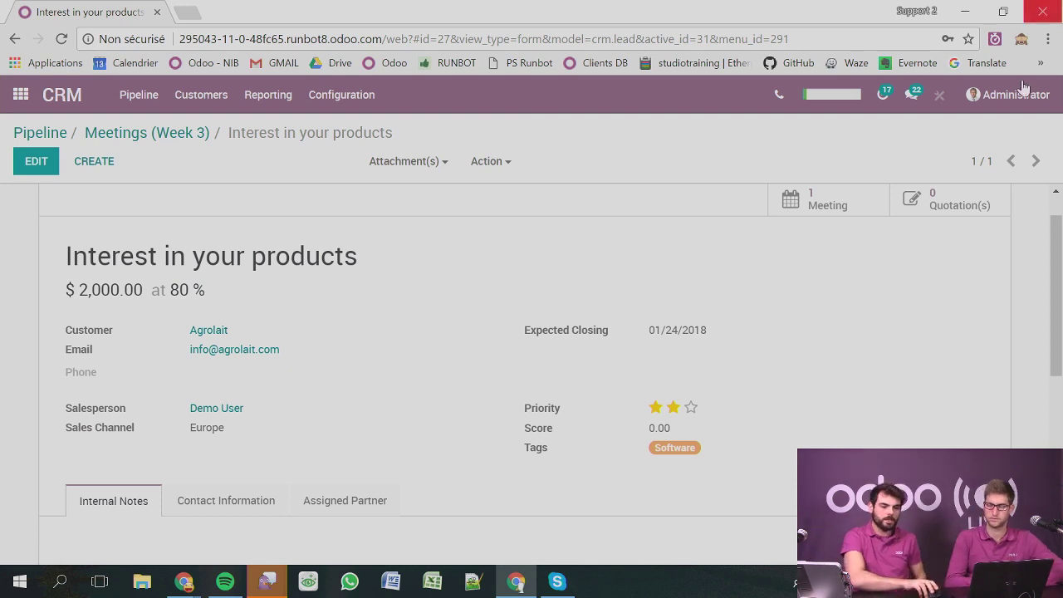
{"action": "scroll", "coordinate": [946, 395], "scroll_direction": "up", "scroll_amount": 1}
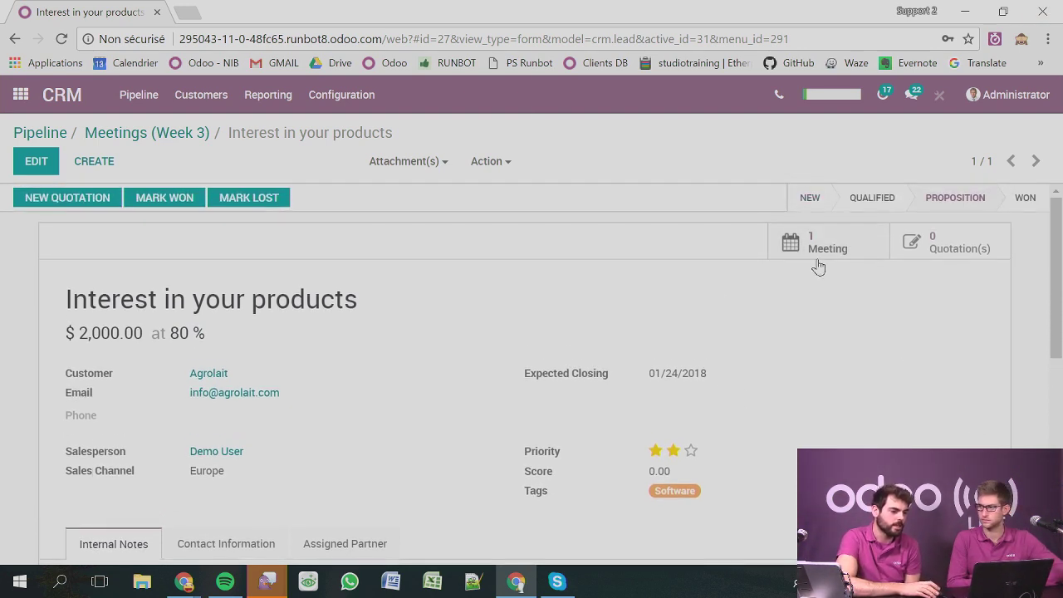
{"action": "scroll", "coordinate": [615, 316], "scroll_direction": "down", "scroll_amount": 5}
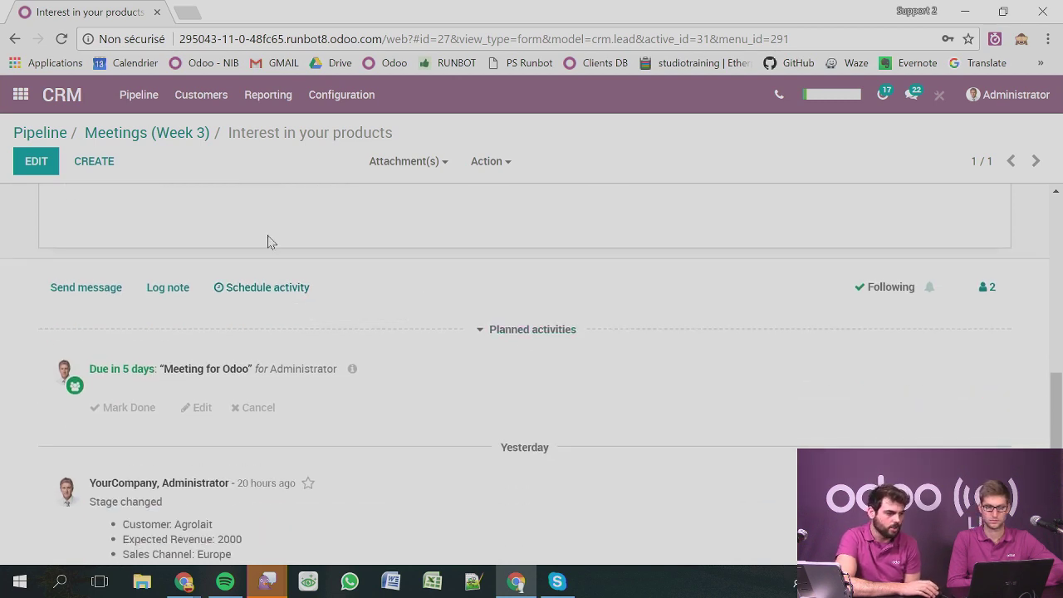
{"action": "scroll", "coordinate": [523, 373], "scroll_direction": "up", "scroll_amount": 5}
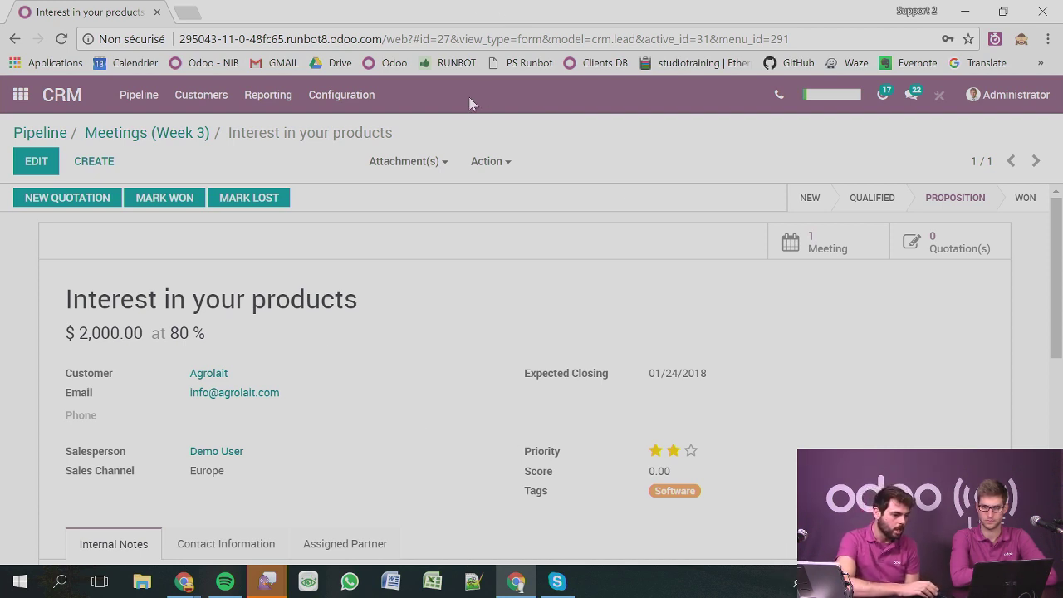
View the meetings calendar linked to the "Interest in your products" opportunity, and return to the pipeline.
{"action": "left_click", "coordinate": [833, 242]}
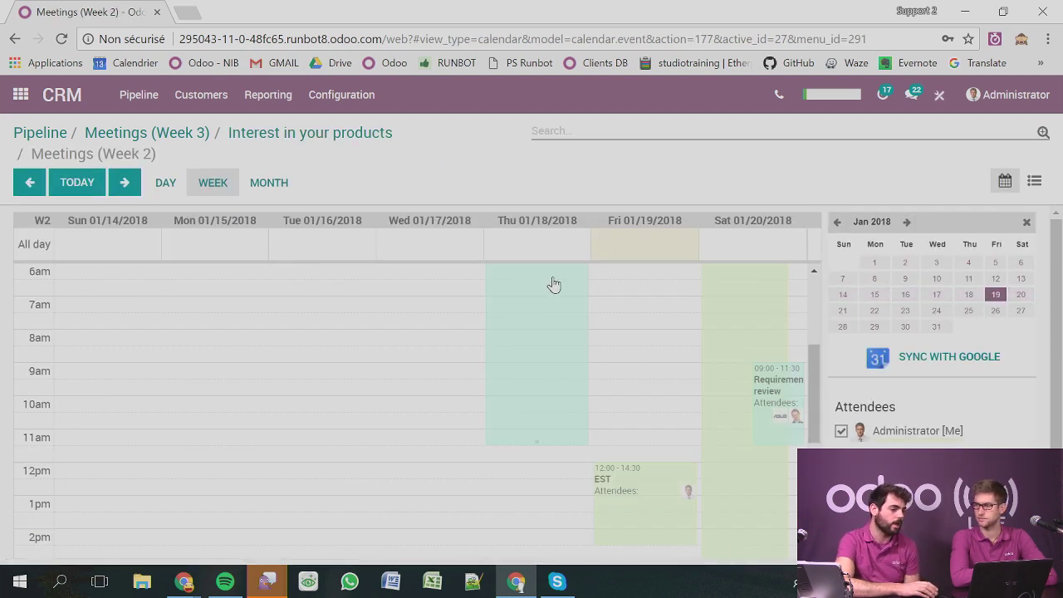
{"action": "scroll", "coordinate": [666, 401], "scroll_direction": "up", "scroll_amount": 2}
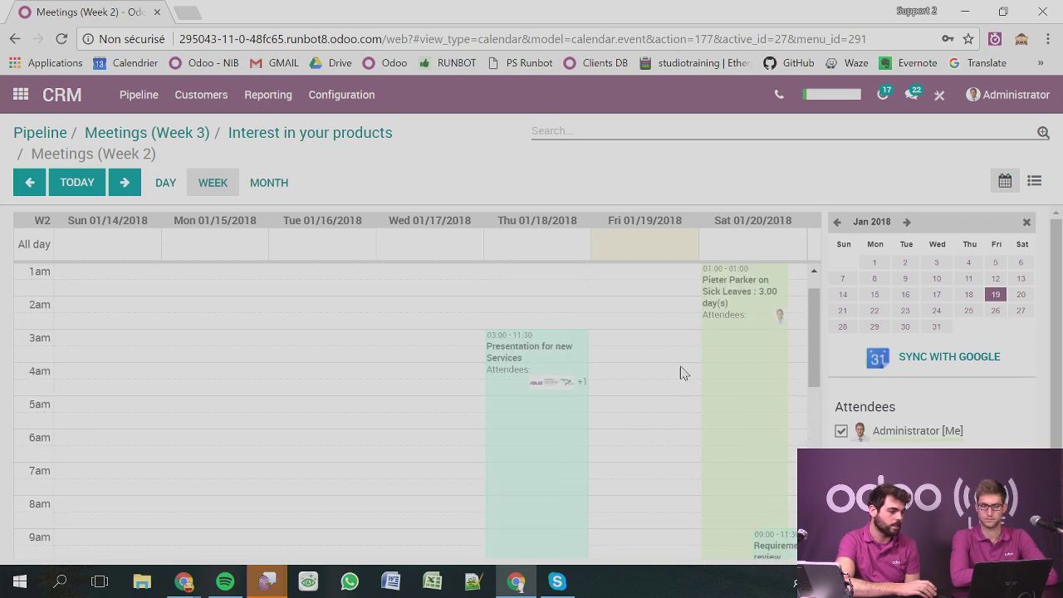
{"action": "left_click", "coordinate": [174, 136]}
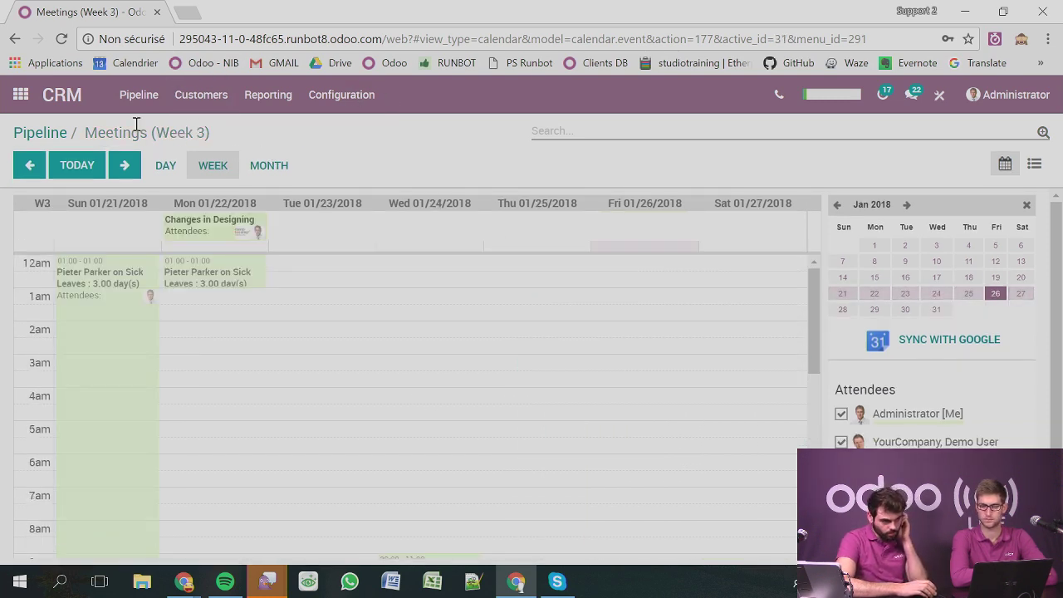
{"action": "left_click", "coordinate": [42, 135]}
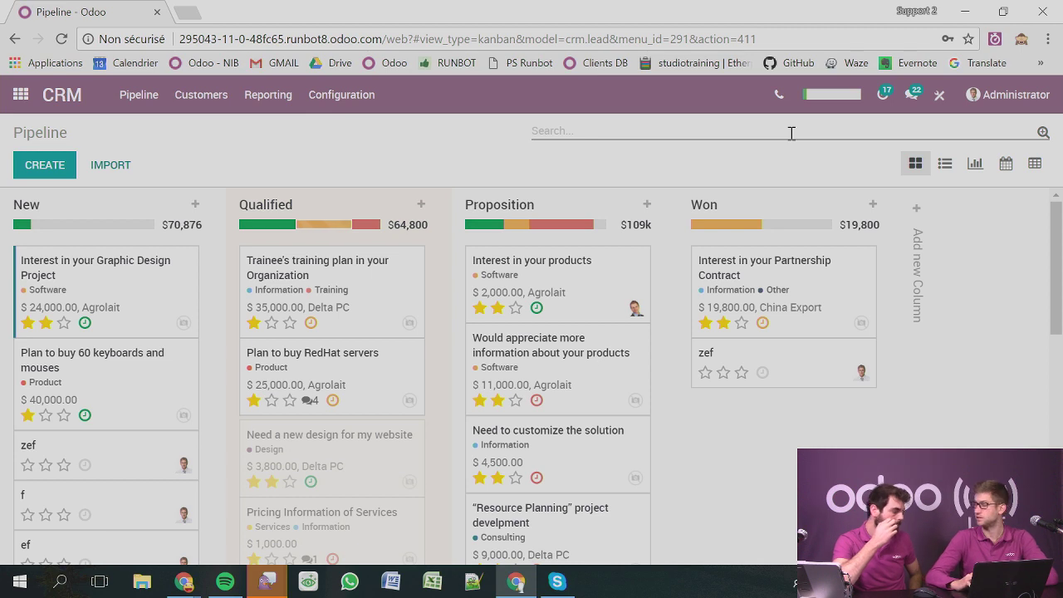
List the leads and opportunities with future activities and mark the planned Meeting on "Interest in your products" as done.
{"action": "left_click", "coordinate": [884, 96]}
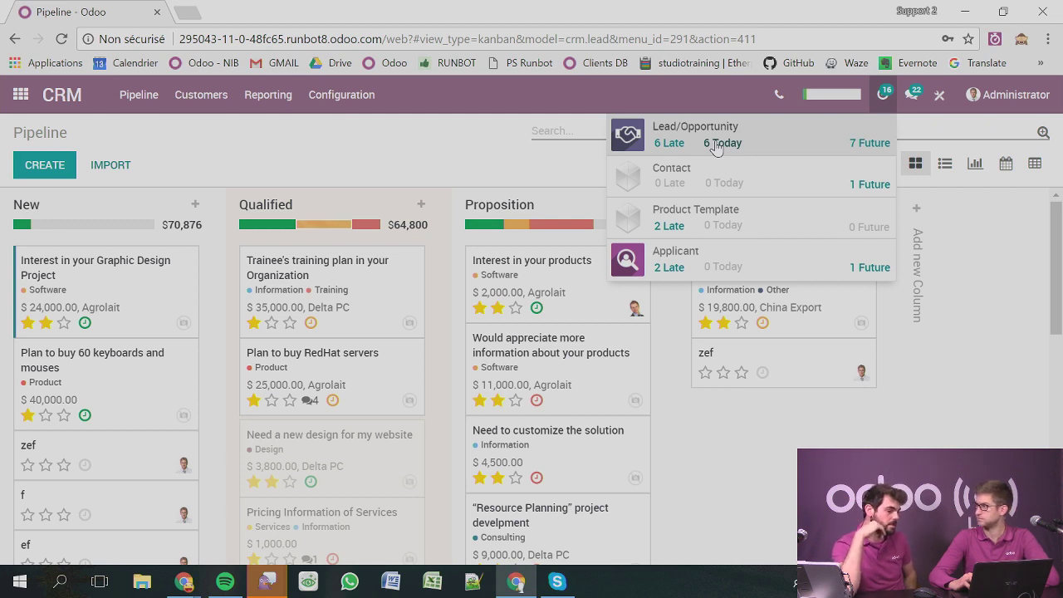
{"action": "left_click", "coordinate": [863, 145]}
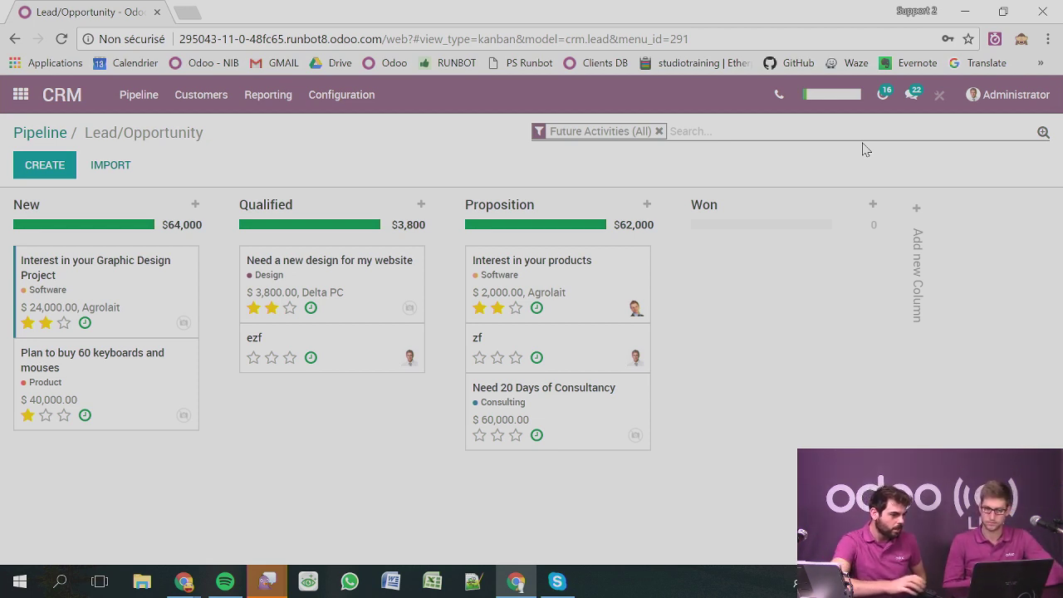
{"action": "left_click", "coordinate": [537, 310]}
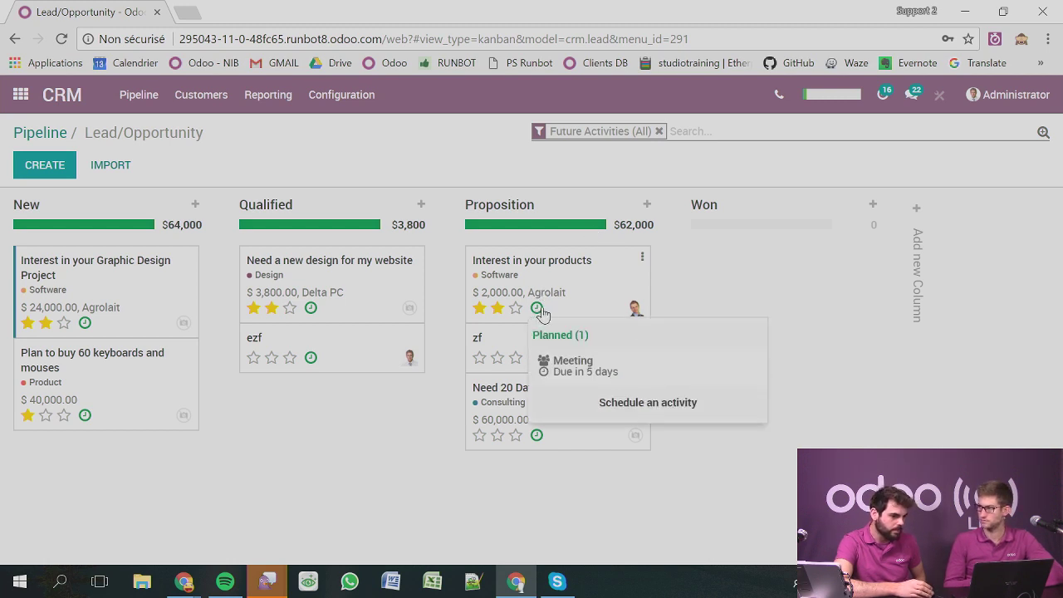
{"action": "mouse_move", "coordinate": [584, 364]}
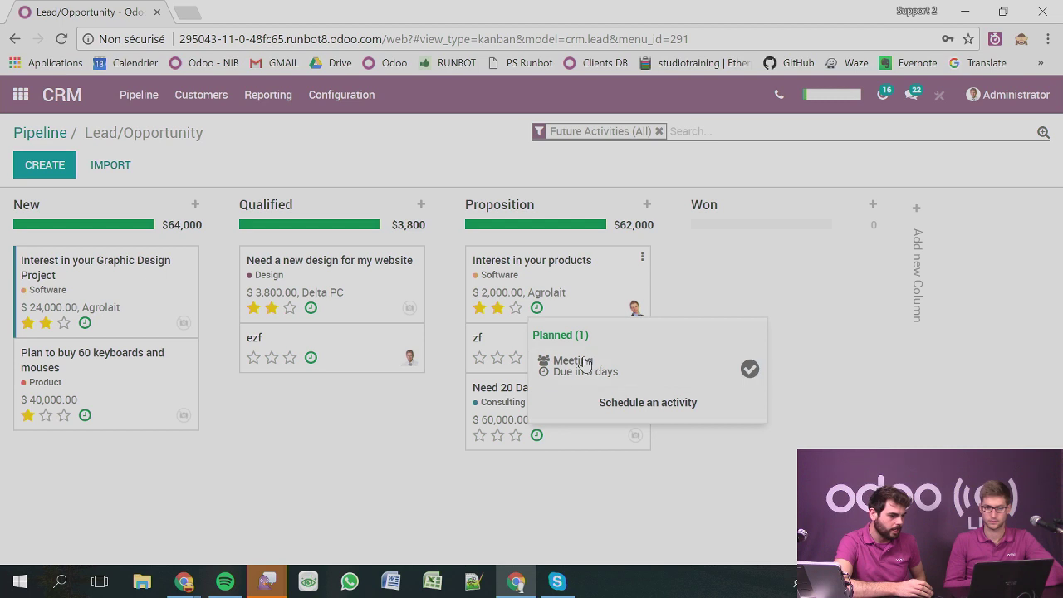
{"action": "left_click", "coordinate": [745, 375]}
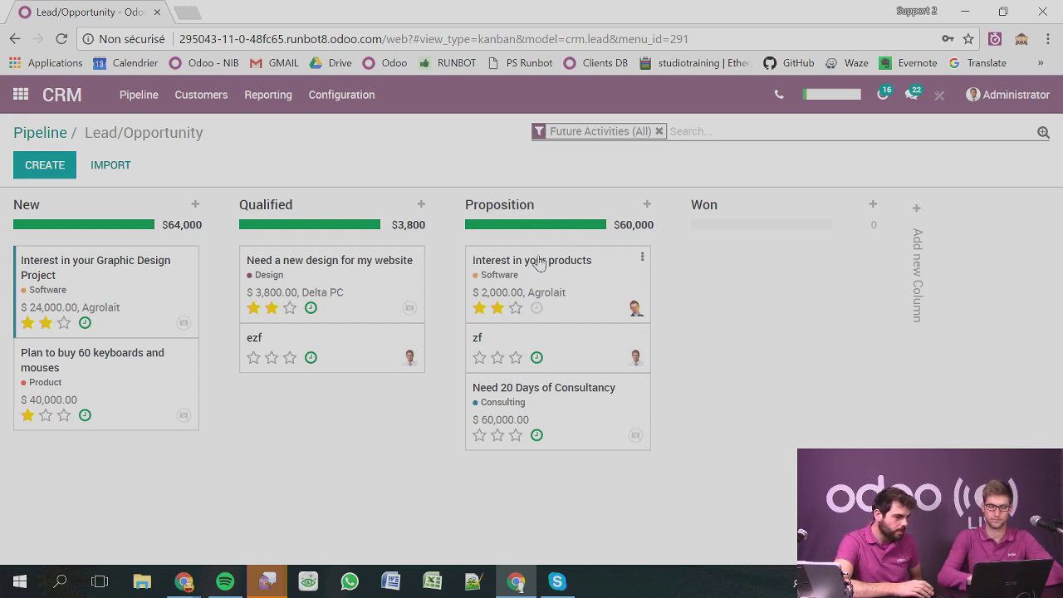
{"action": "left_click", "coordinate": [531, 297]}
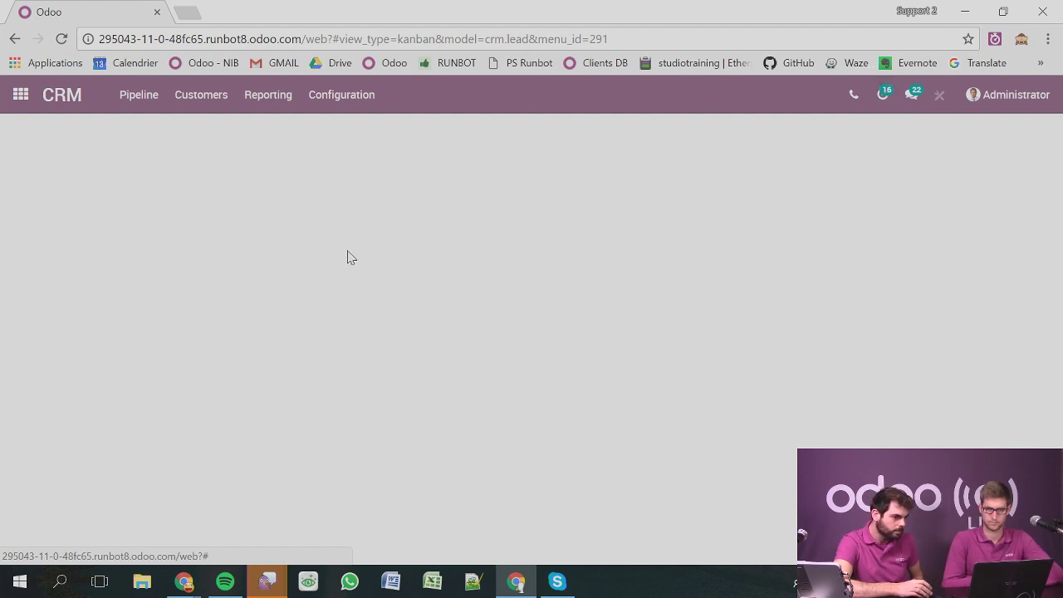
Switch to the Sales app and view its Quotations list.
{"action": "left_click", "coordinate": [20, 97]}
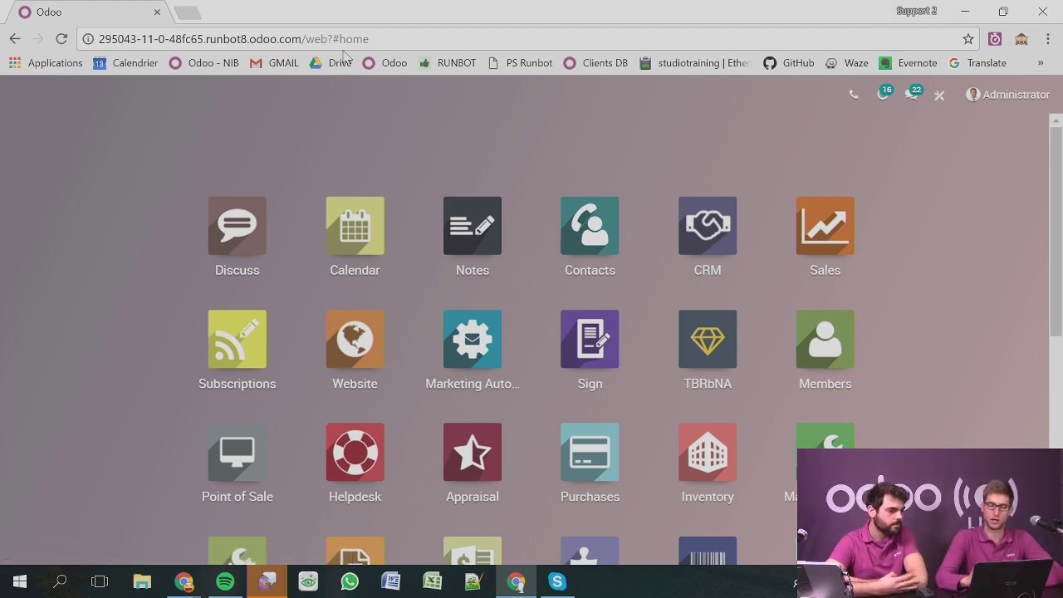
{"action": "left_click", "coordinate": [854, 251]}
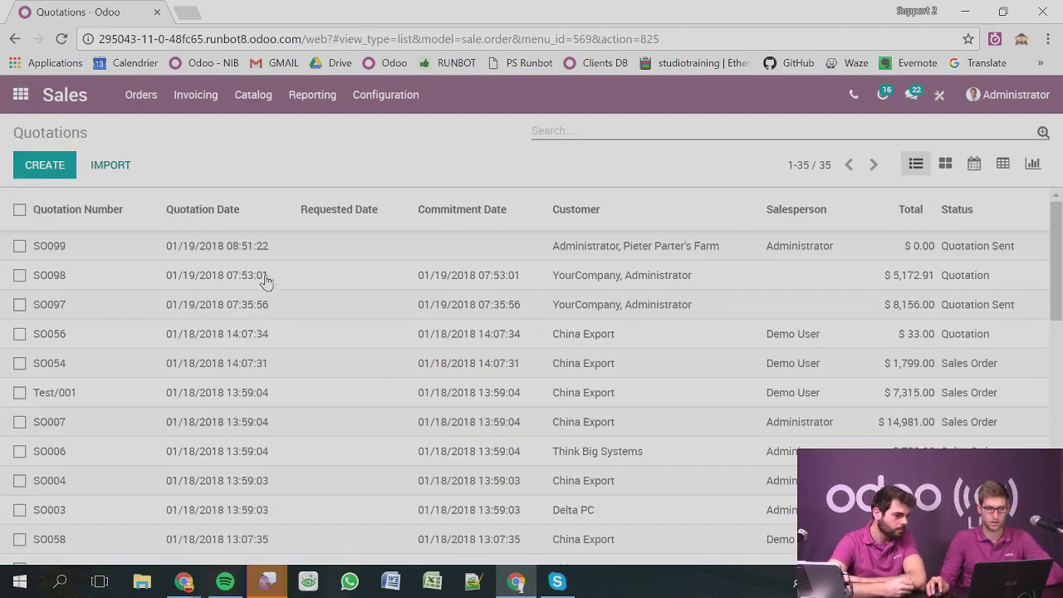
{"action": "left_click_drag", "start_coordinate": [15, 131], "coordinate": [103, 136]}
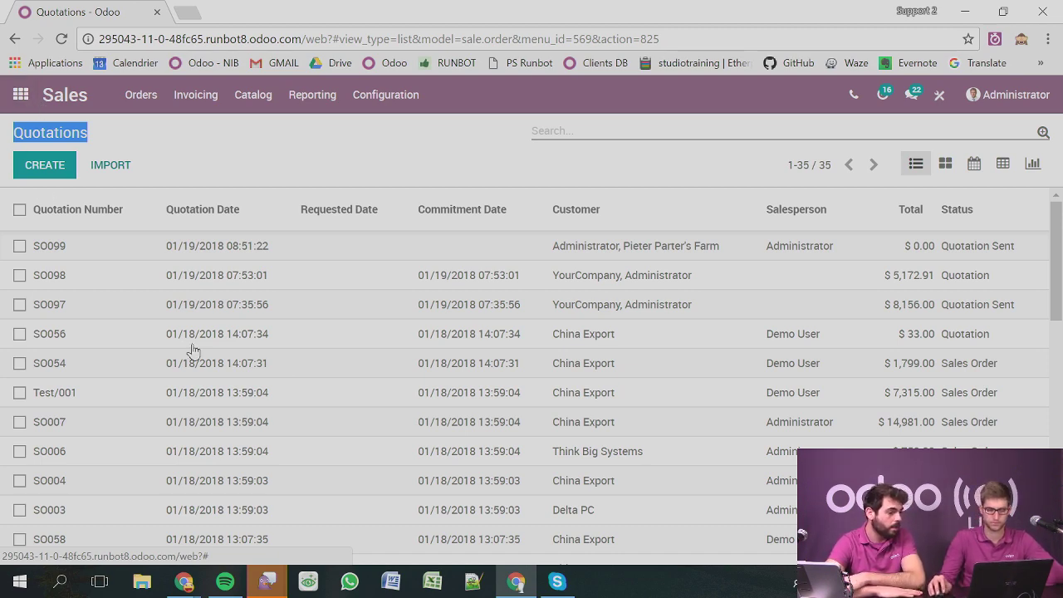
Close the Skype window and clear the text selection on the Quotations page.
{"action": "right_click", "coordinate": [557, 581]}
{"action": "left_click", "coordinate": [563, 586]}
{"action": "right_click", "coordinate": [563, 586]}
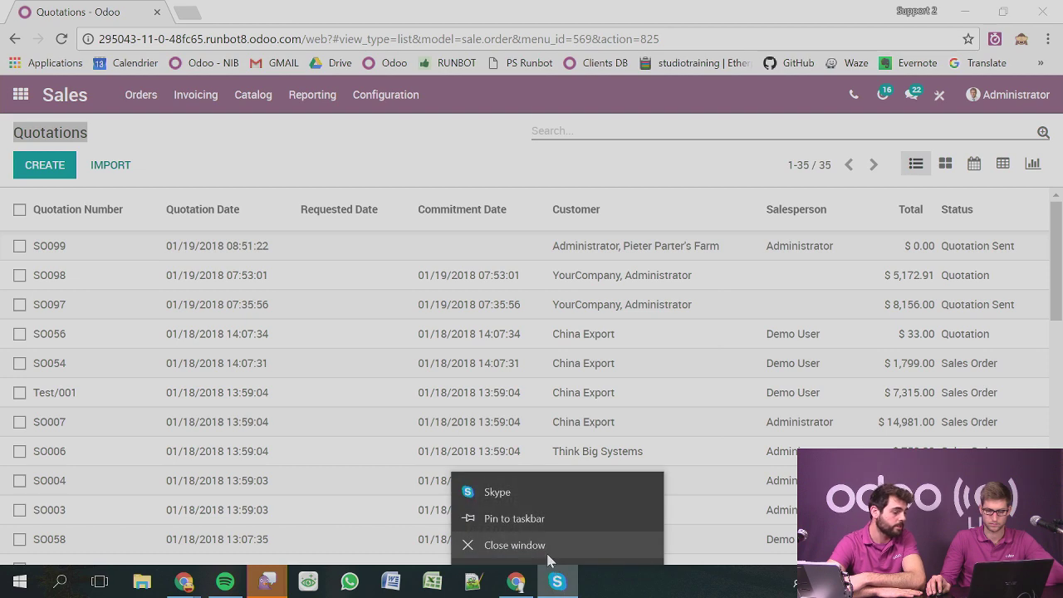
{"action": "left_click", "coordinate": [492, 543]}
{"action": "left_click", "coordinate": [230, 136]}
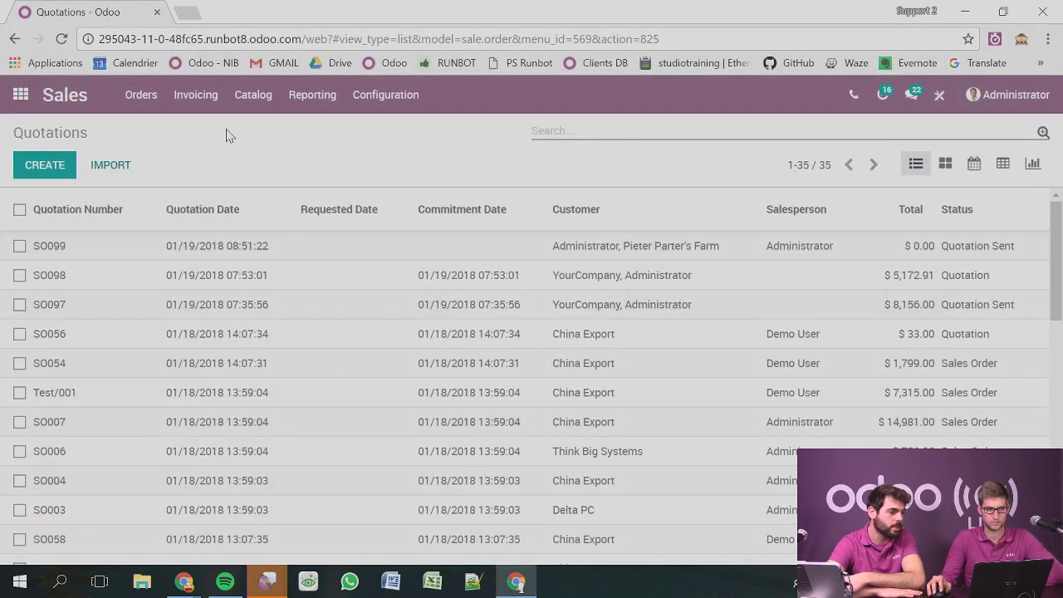
Open the "My Company, Chicago" record from the companies list in the Settings app.
{"action": "left_click", "coordinate": [21, 94]}
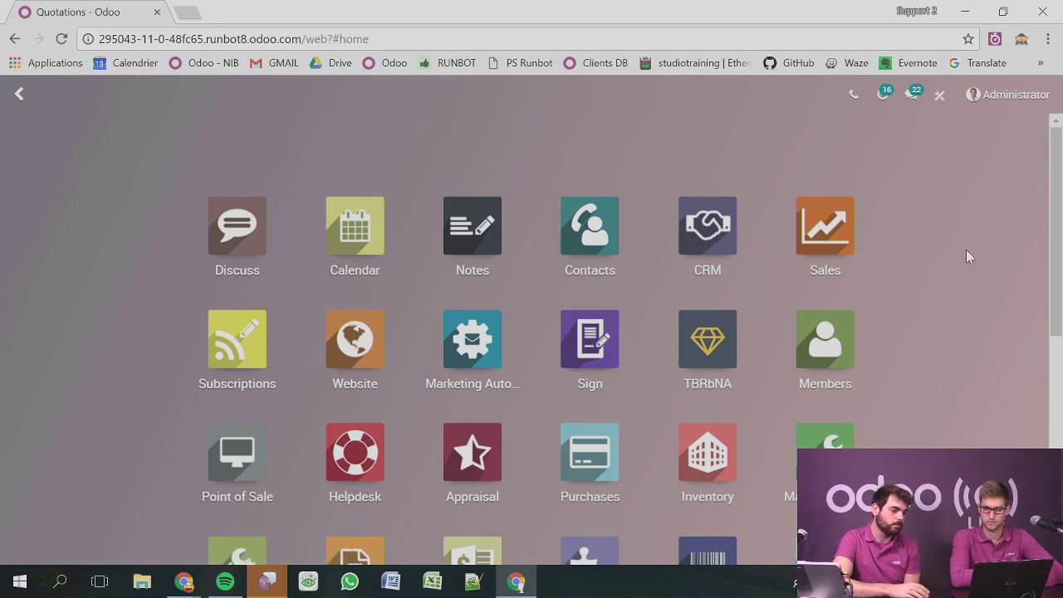
{"action": "scroll", "coordinate": [952, 263], "scroll_direction": "down", "scroll_amount": 5}
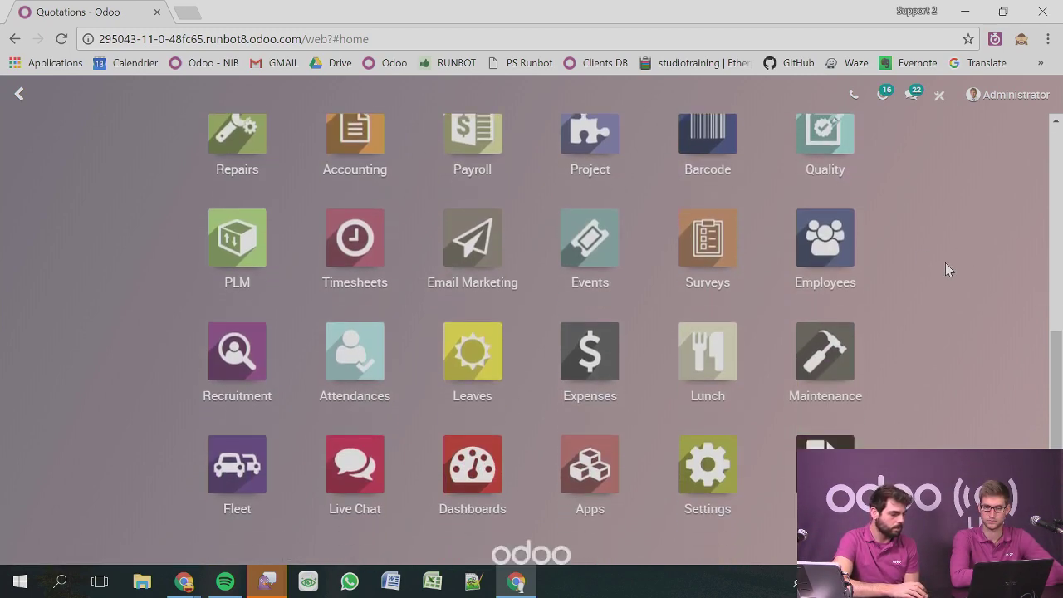
{"action": "left_click", "coordinate": [715, 479]}
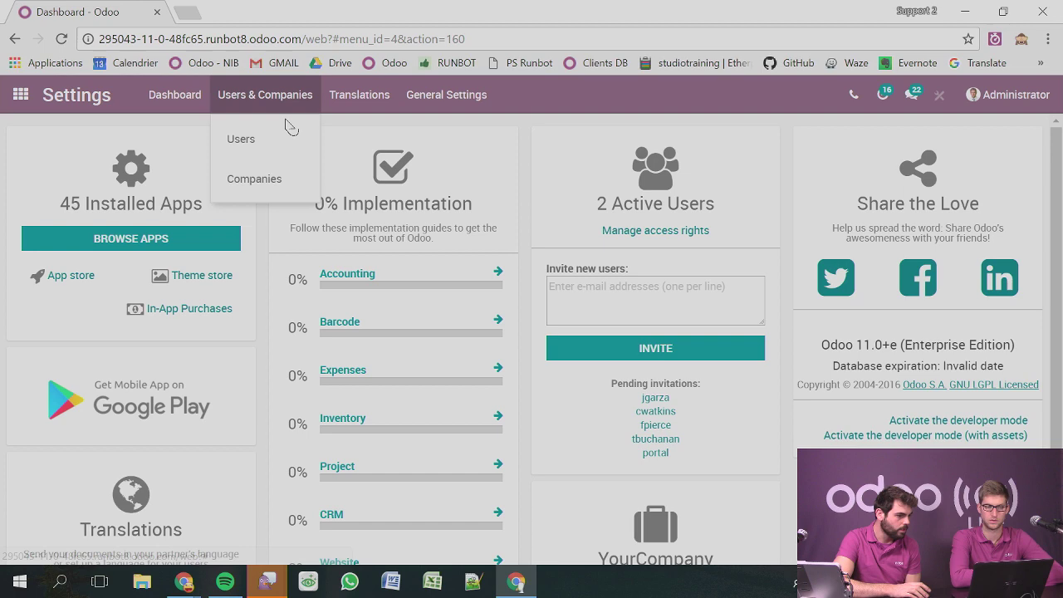
{"action": "left_click", "coordinate": [270, 177]}
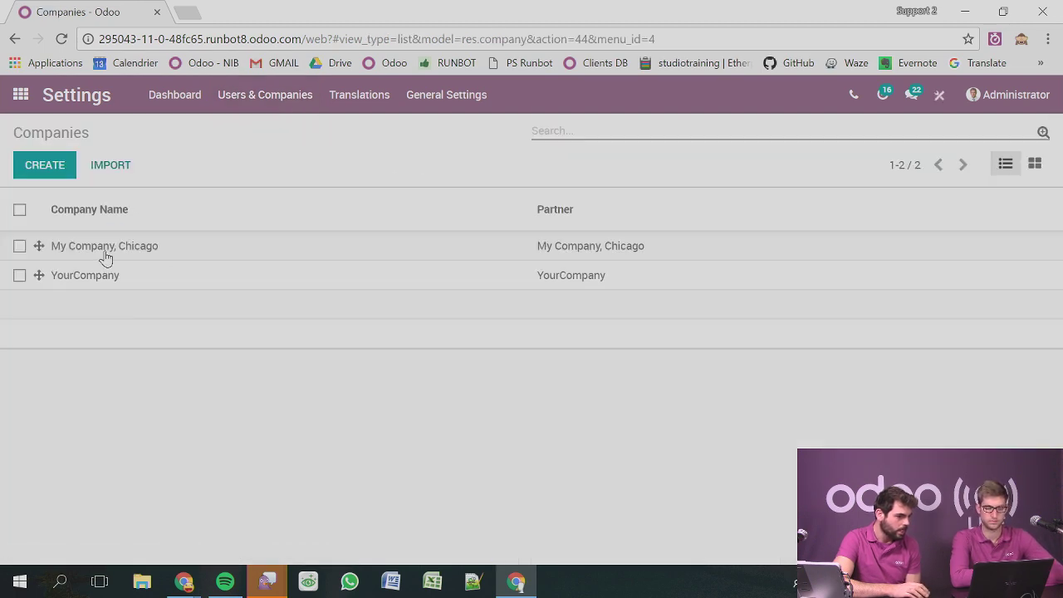
{"action": "left_click", "coordinate": [103, 249]}
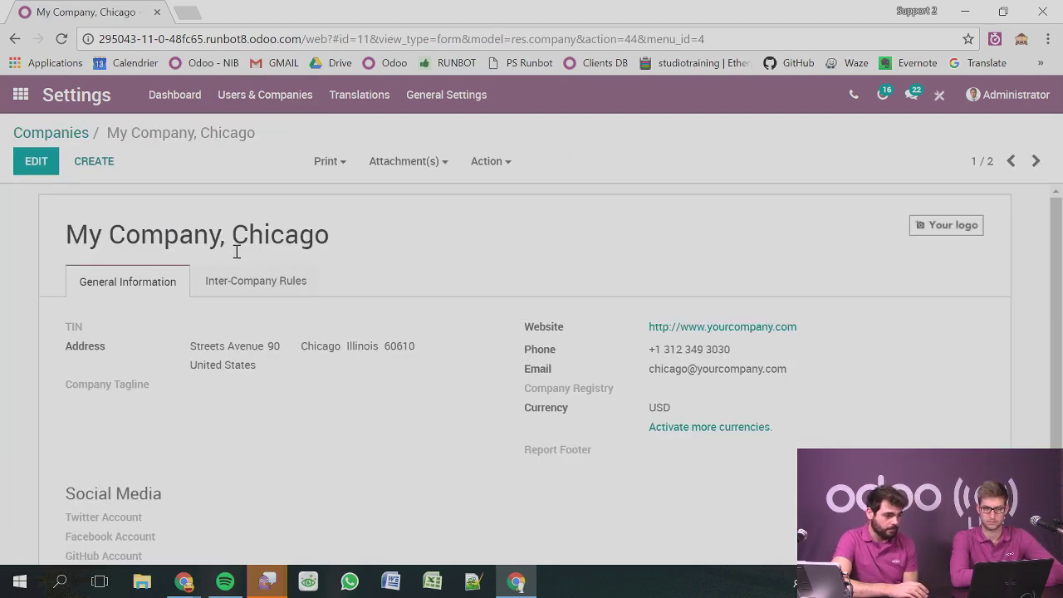
Examine the company's general information and its inter-company rules.
{"action": "scroll", "coordinate": [297, 320], "scroll_direction": "down", "scroll_amount": 3}
{"action": "scroll", "coordinate": [292, 331], "scroll_direction": "up", "scroll_amount": 3}
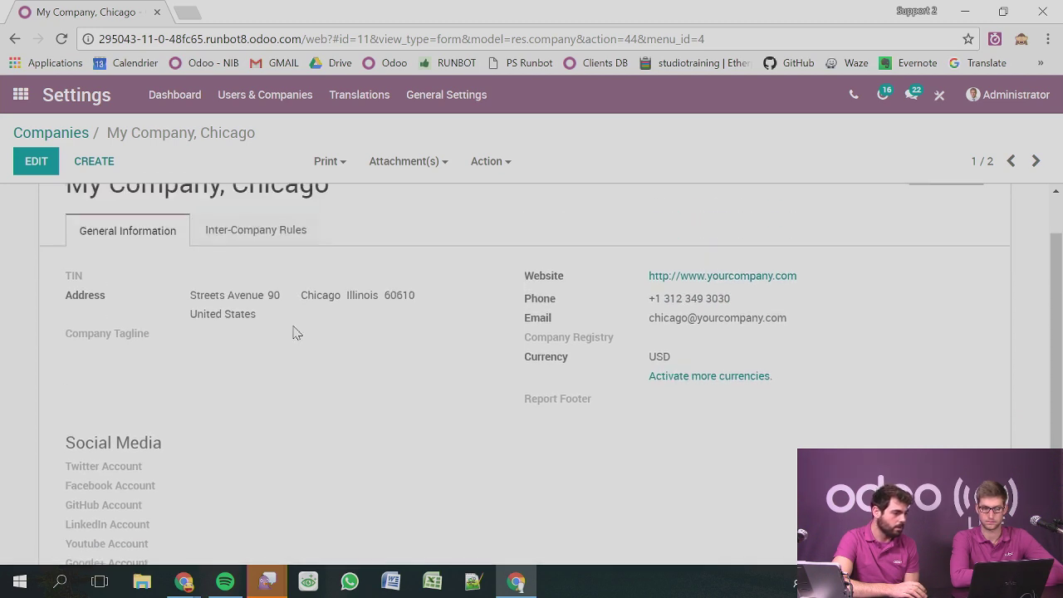
{"action": "left_click", "coordinate": [274, 293]}
{"action": "scroll", "coordinate": [357, 370], "scroll_direction": "down", "scroll_amount": 1}
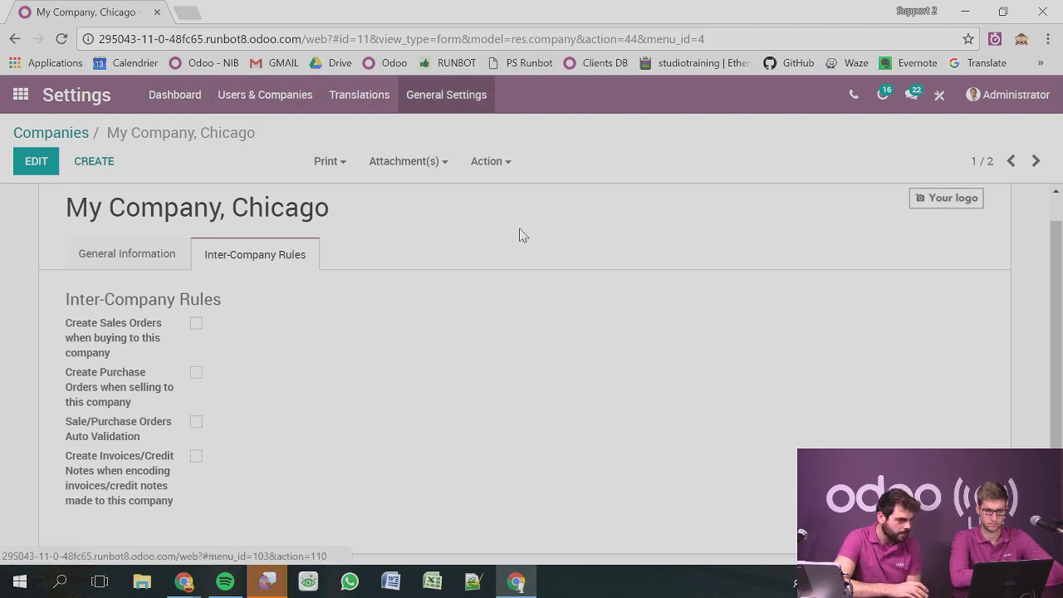
Review the company details and available document layouts in the general settings' document template dialog, and close it without saving.
{"action": "left_click", "coordinate": [471, 100]}
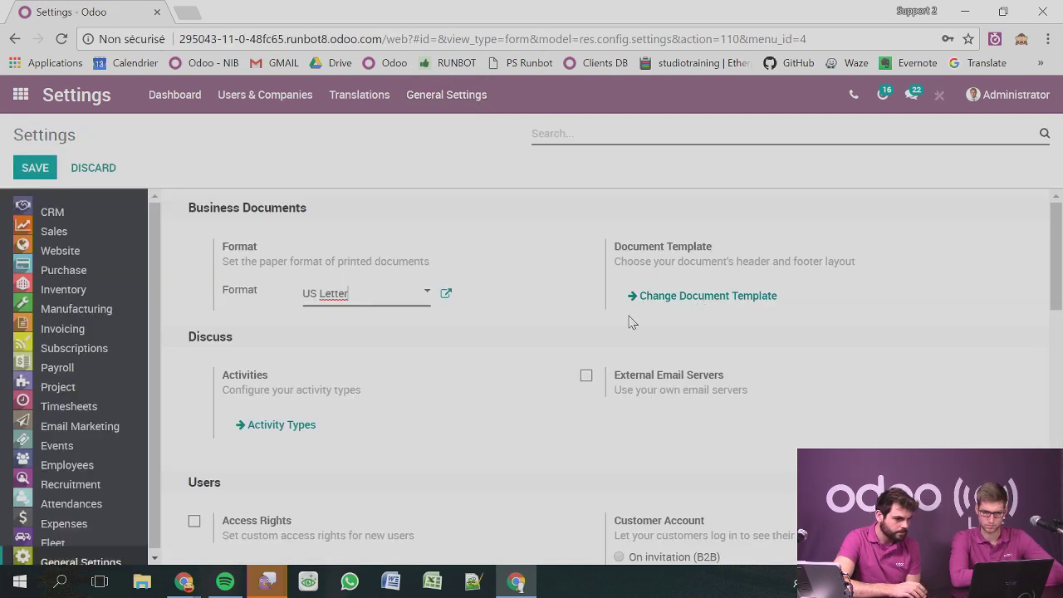
{"action": "left_click", "coordinate": [681, 298]}
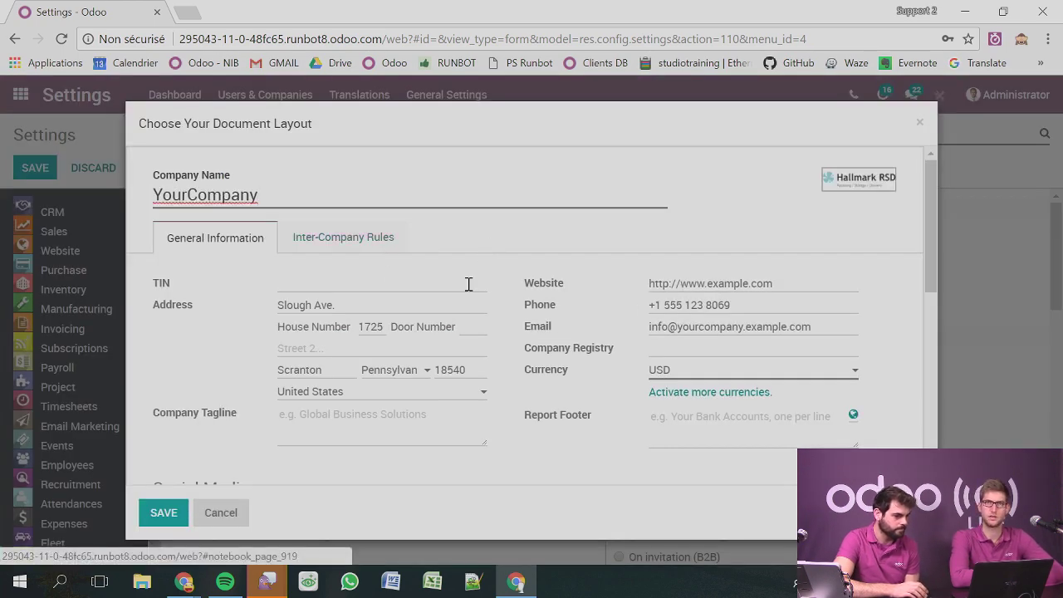
{"action": "scroll", "coordinate": [474, 351], "scroll_direction": "down", "scroll_amount": 5}
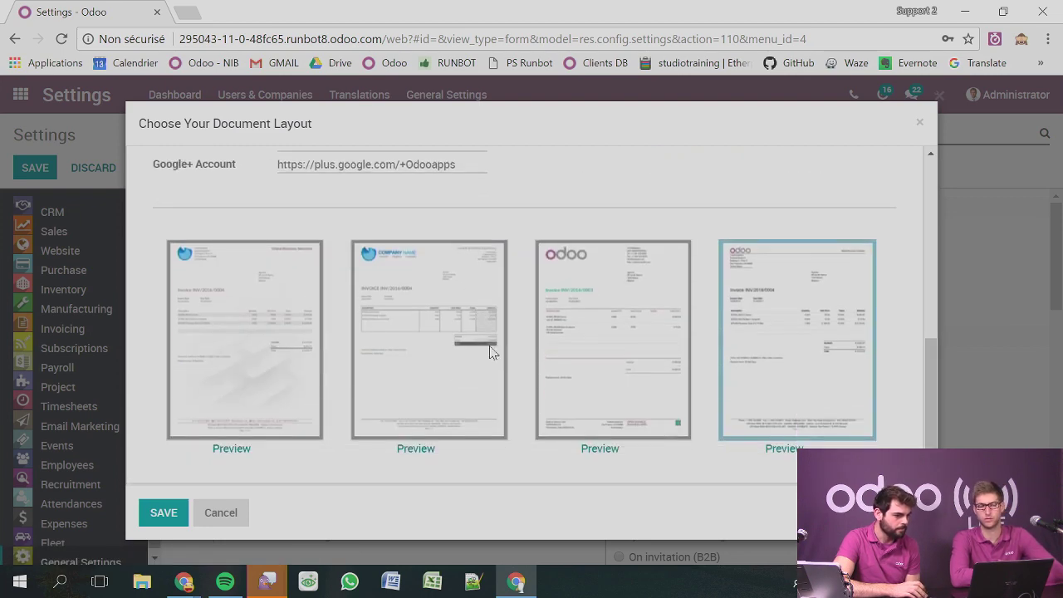
{"action": "scroll", "coordinate": [488, 351], "scroll_direction": "up", "scroll_amount": 5}
{"action": "scroll", "coordinate": [489, 352], "scroll_direction": "up", "scroll_amount": 1}
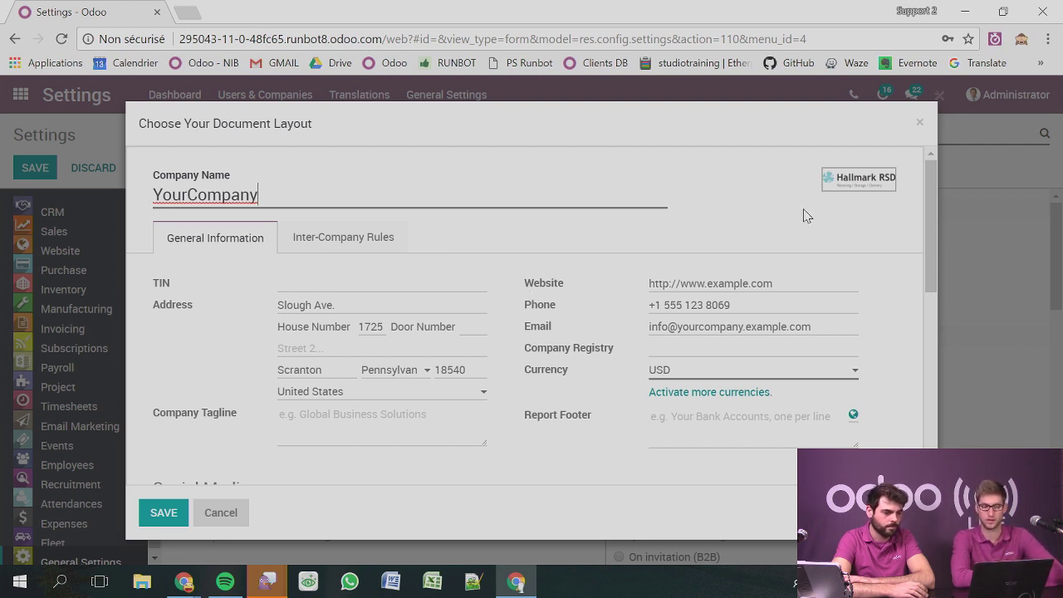
{"action": "left_click", "coordinate": [918, 125]}
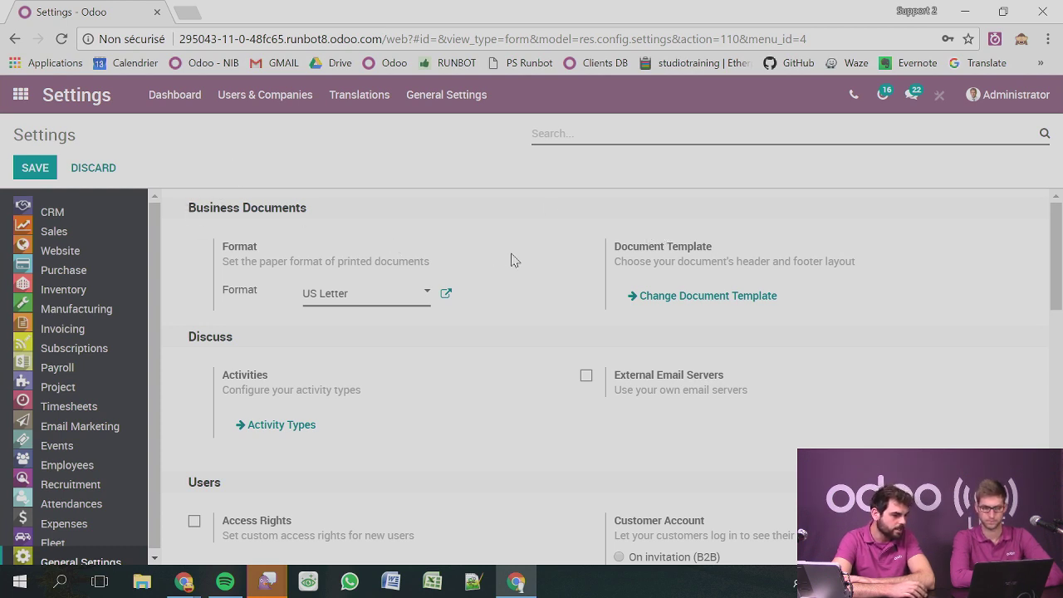
Open the document layout dialog from the document template setting and preview the standard layout's sample invoice, and return to the dialog.
{"action": "left_click", "coordinate": [685, 300]}
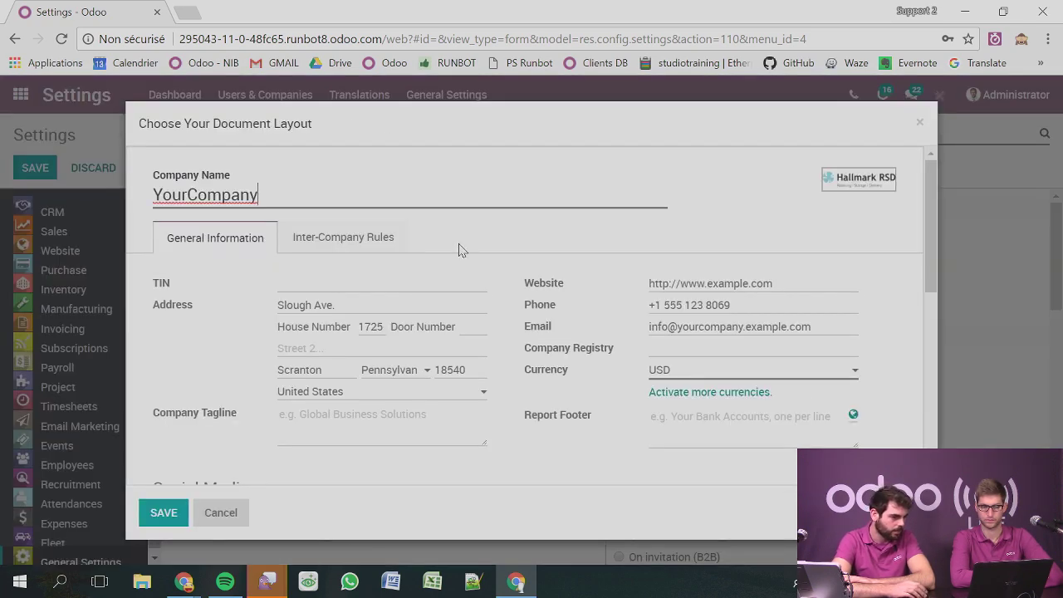
{"action": "scroll", "coordinate": [465, 247], "scroll_direction": "down", "scroll_amount": 5}
{"action": "scroll", "coordinate": [479, 247], "scroll_direction": "down", "scroll_amount": 3}
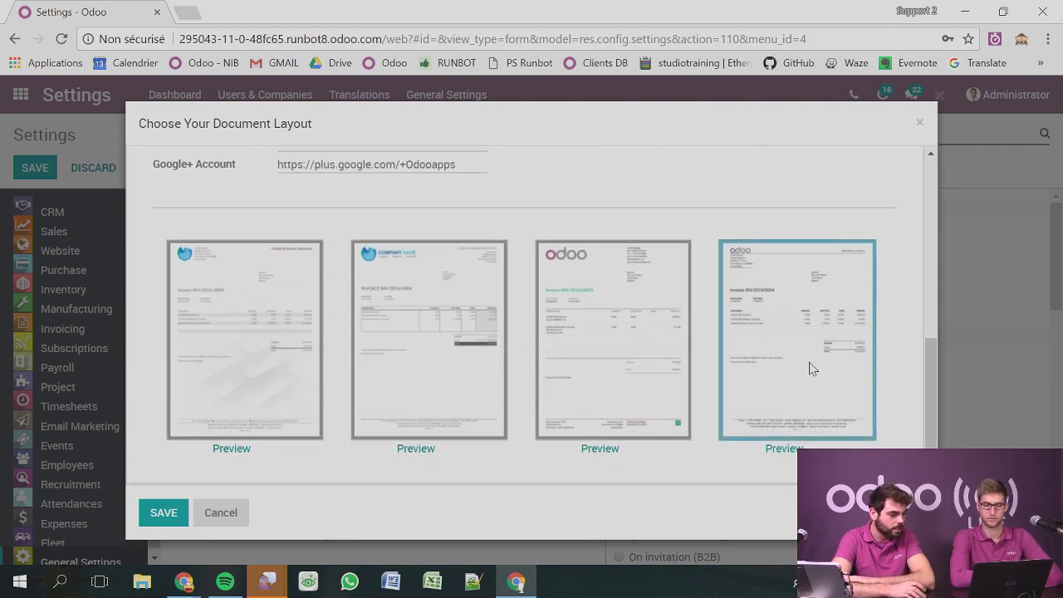
{"action": "left_click", "coordinate": [784, 449]}
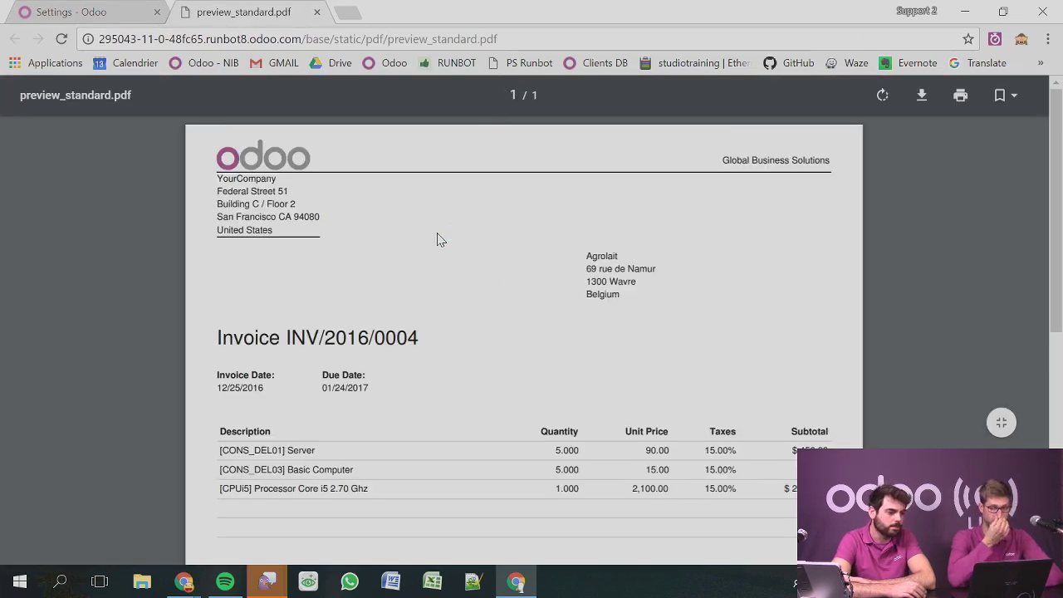
{"action": "scroll", "coordinate": [440, 241], "scroll_direction": "down", "scroll_amount": 3}
{"action": "scroll", "coordinate": [446, 254], "scroll_direction": "down", "scroll_amount": 3}
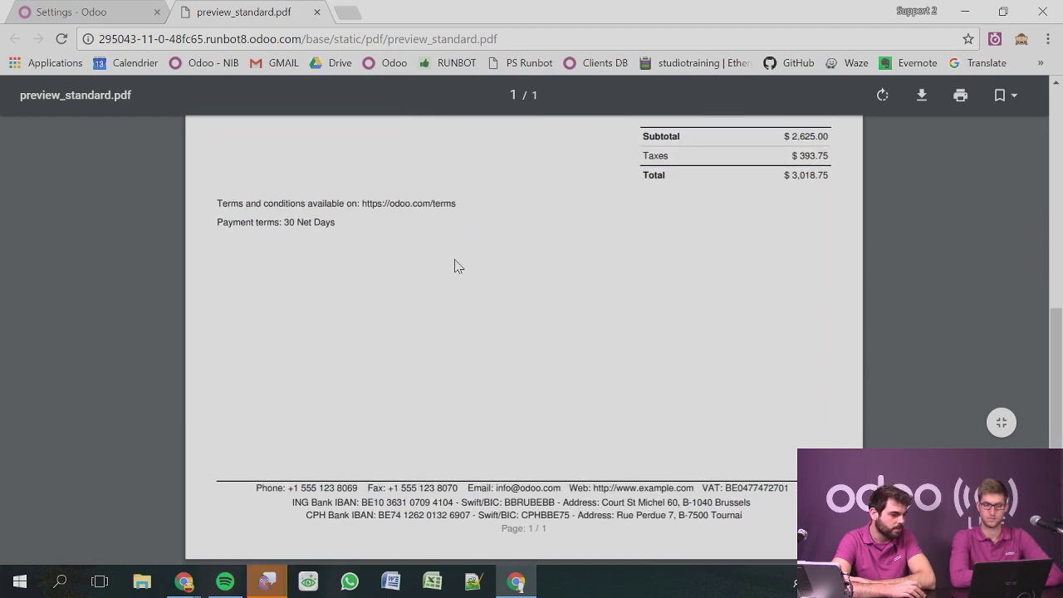
{"action": "scroll", "coordinate": [457, 265], "scroll_direction": "up", "scroll_amount": 5}
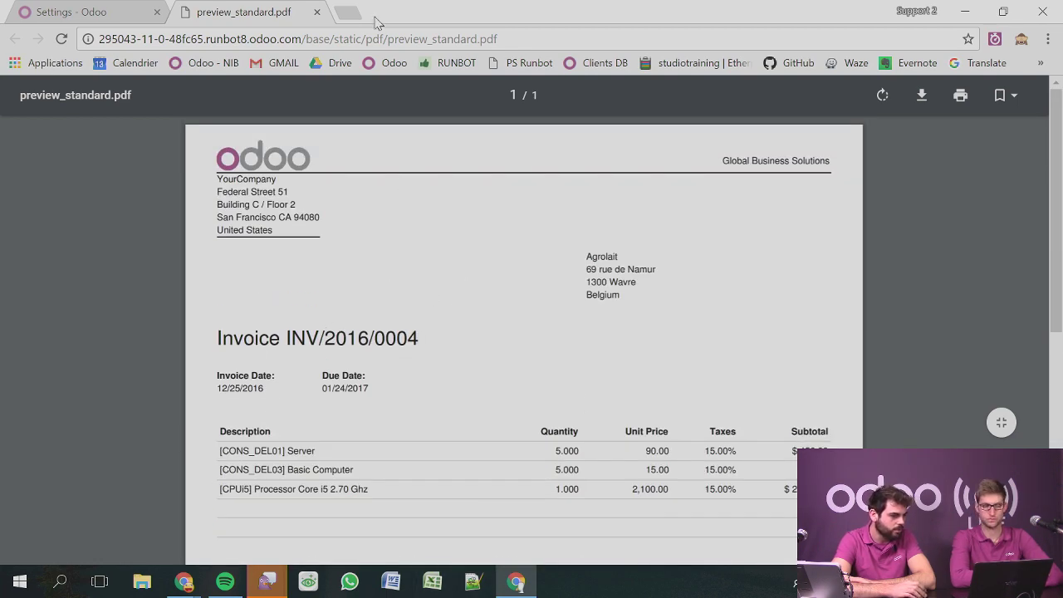
{"action": "left_click", "coordinate": [116, 12]}
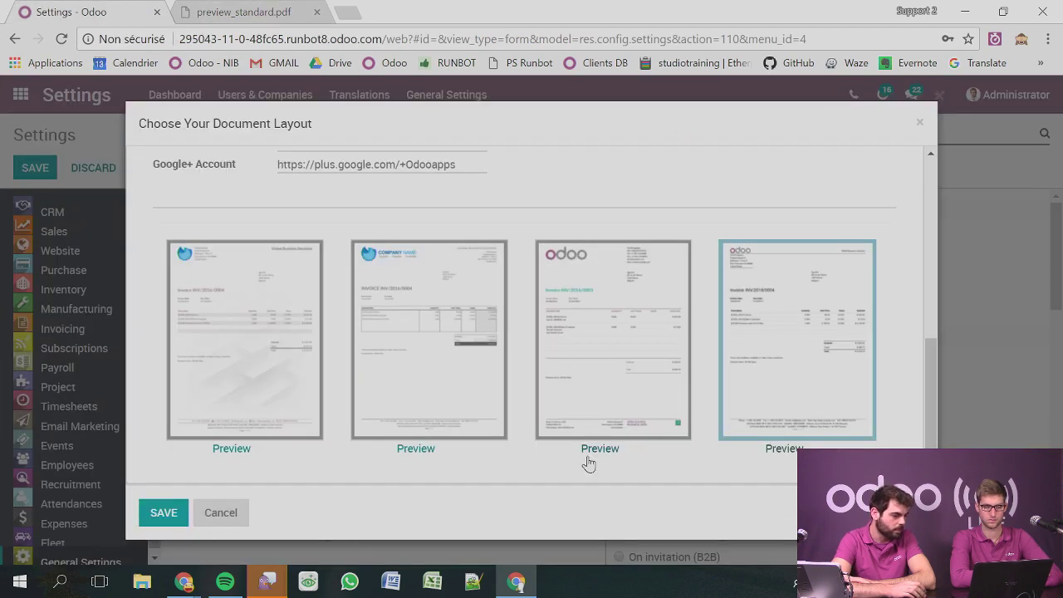
Preview the boxed layout's sample invoice and return to the document layout dialog.
{"action": "left_click", "coordinate": [404, 452]}
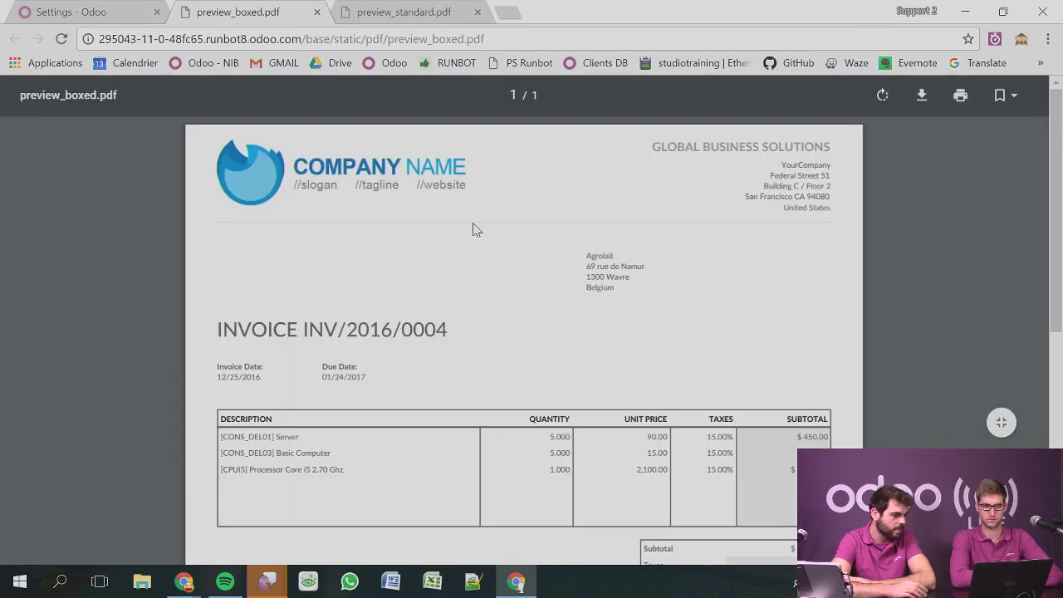
{"action": "scroll", "coordinate": [473, 230], "scroll_direction": "down", "scroll_amount": 5}
{"action": "scroll", "coordinate": [470, 232], "scroll_direction": "up", "scroll_amount": 5}
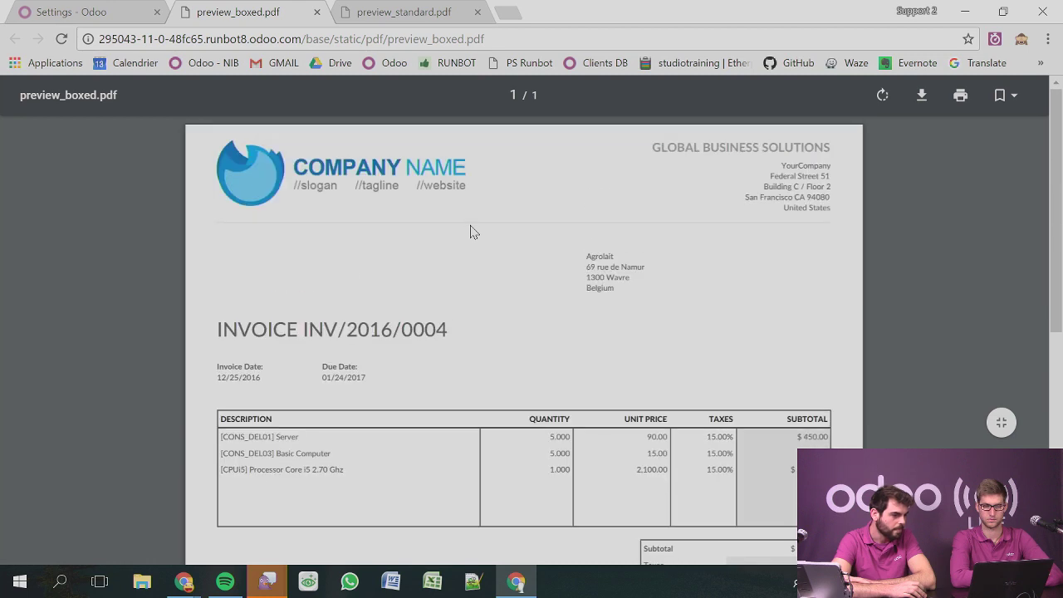
{"action": "left_click", "coordinate": [105, 11]}
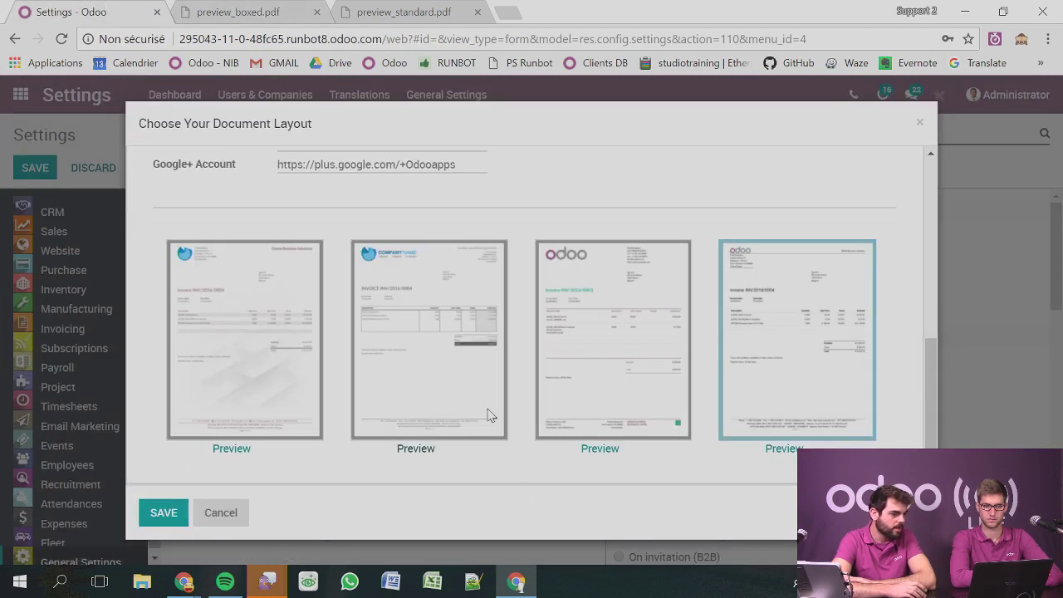
Select the boxed layout as the company's document template and save both the layout dialog and the general settings.
{"action": "left_click", "coordinate": [430, 365]}
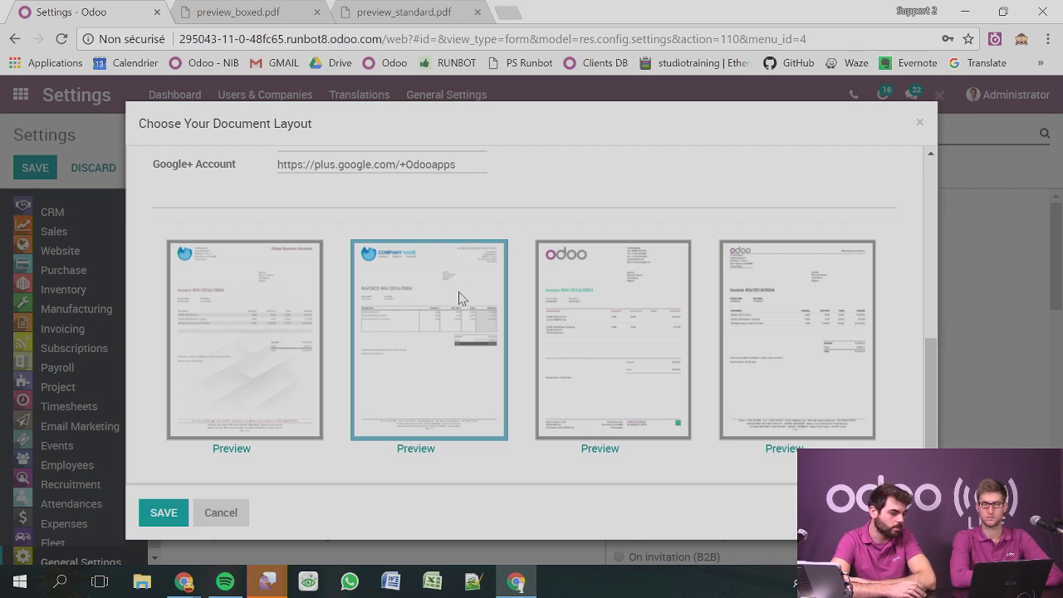
{"action": "left_click", "coordinate": [277, 313]}
{"action": "left_click", "coordinate": [434, 363]}
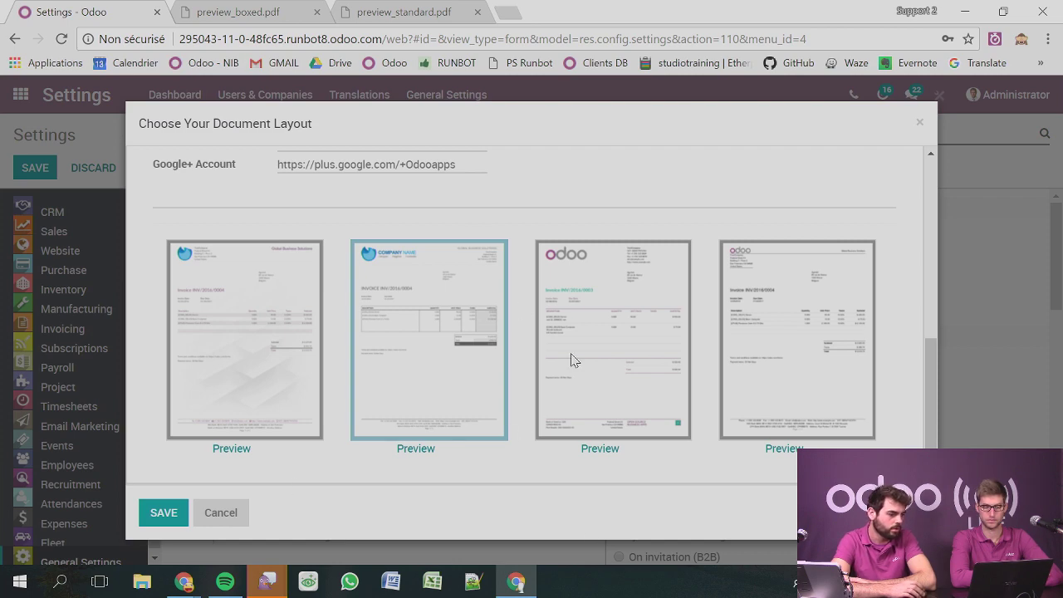
{"action": "left_click", "coordinate": [157, 515]}
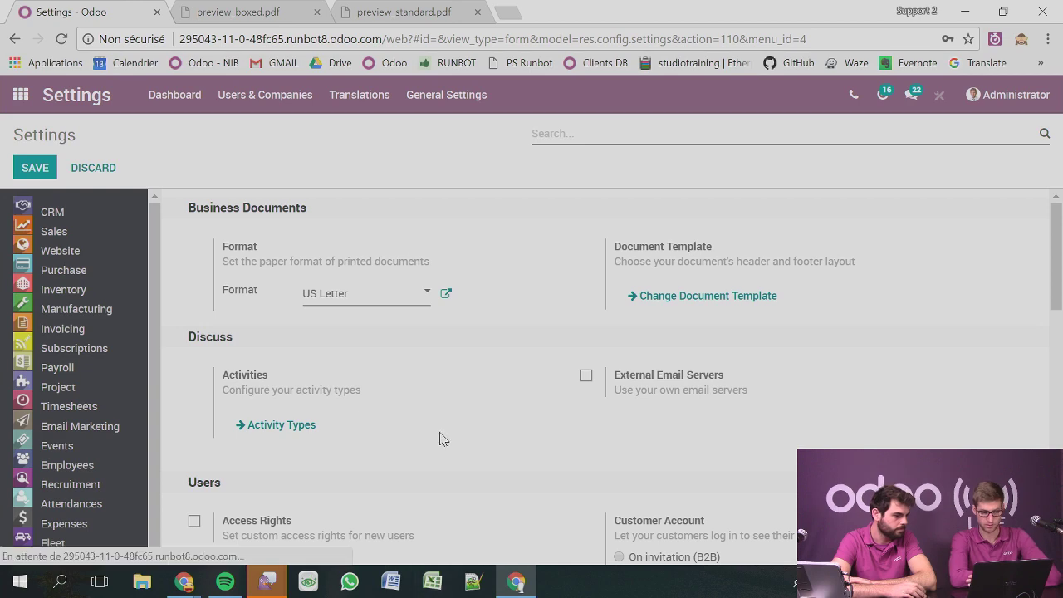
{"action": "left_click", "coordinate": [35, 167]}
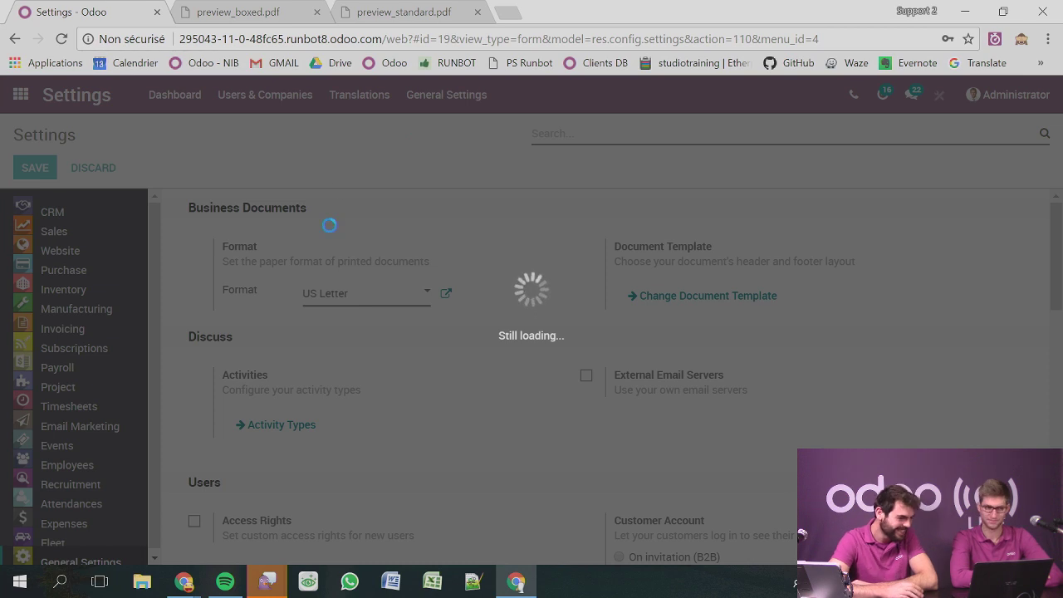
Duplicate the Settings browser tab and return to the original one.
{"action": "right_click", "coordinate": [86, 8]}
{"action": "left_click", "coordinate": [150, 58]}
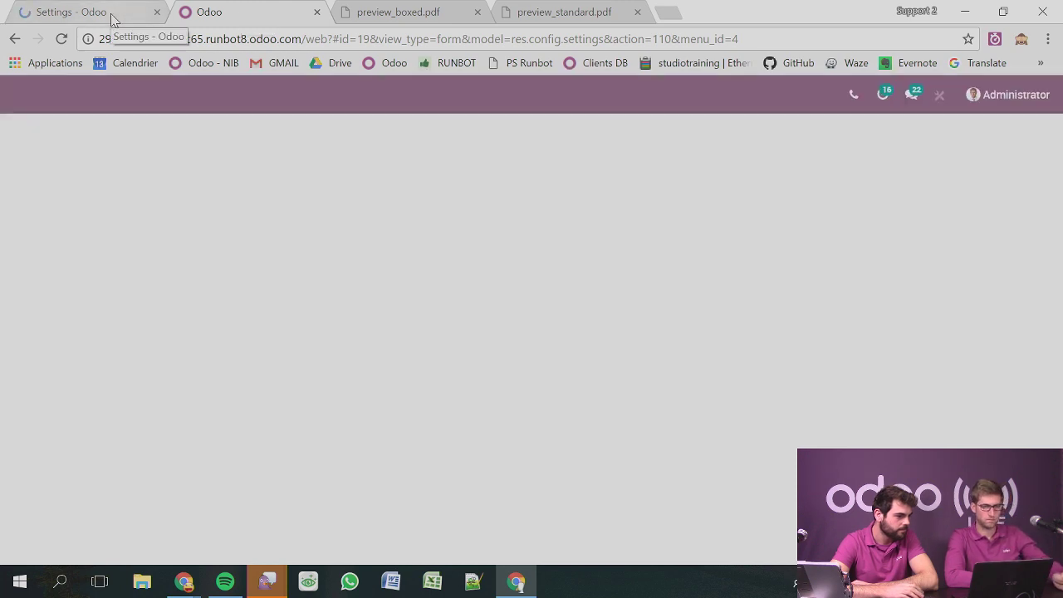
{"action": "left_click", "coordinate": [113, 17]}
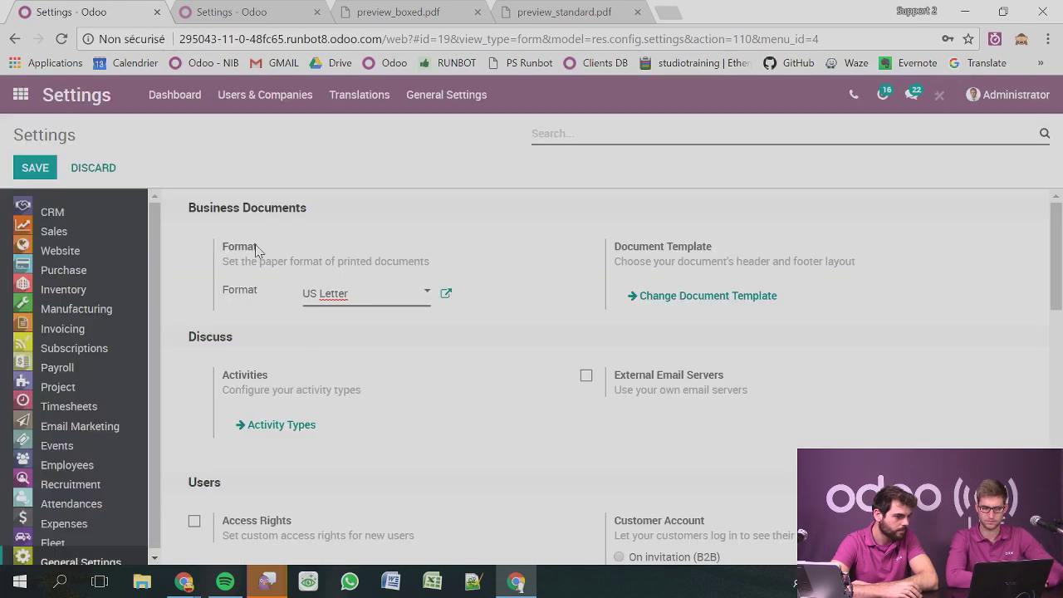
Open the orders list in the Sales app and start a new sales order.
{"action": "left_click", "coordinate": [20, 94]}
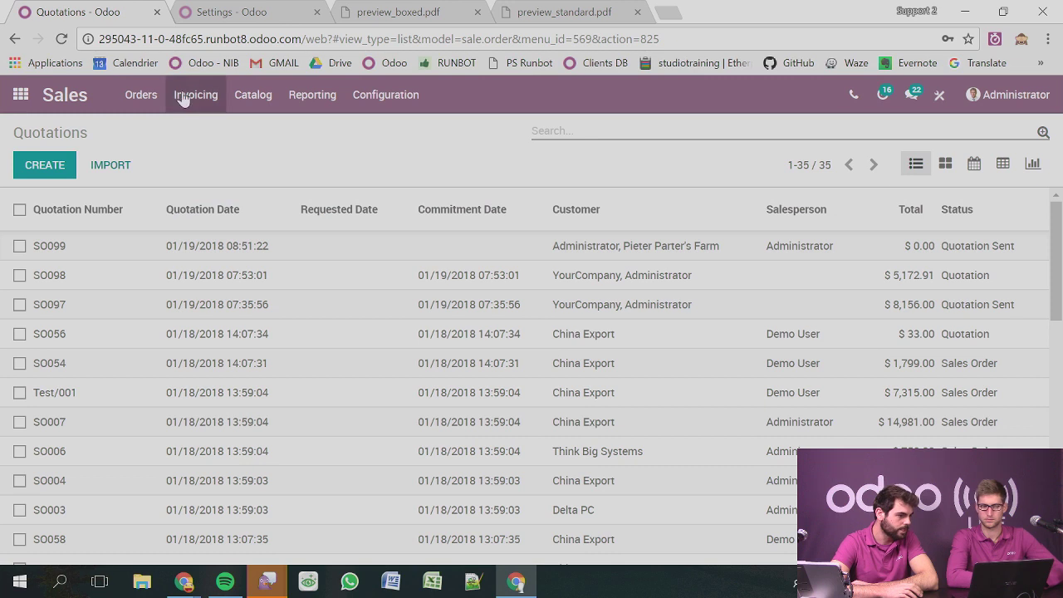
{"action": "left_click", "coordinate": [142, 95]}
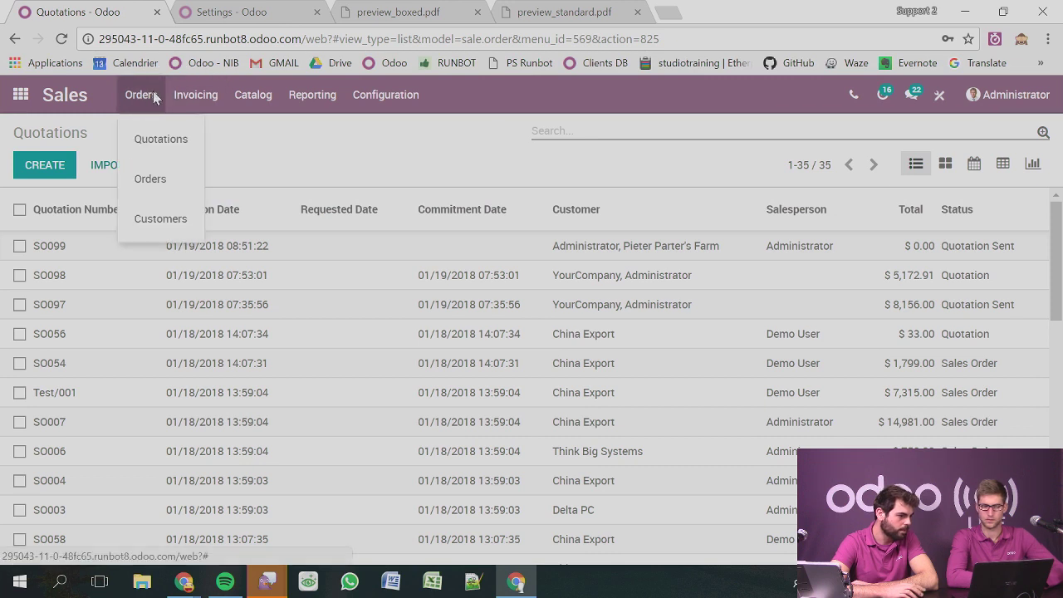
{"action": "left_click", "coordinate": [162, 191]}
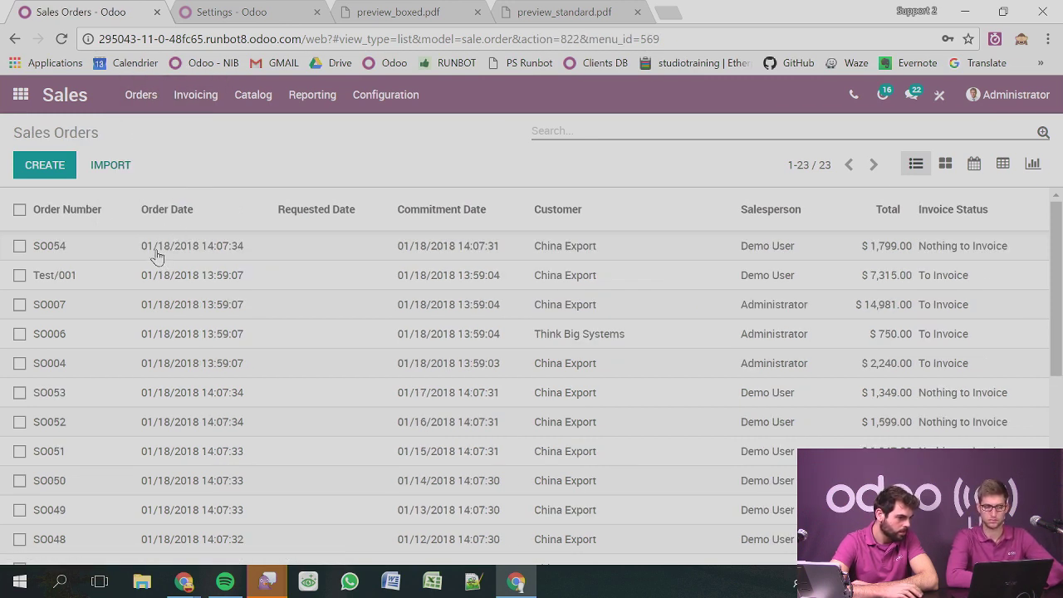
{"action": "left_click", "coordinate": [49, 170]}
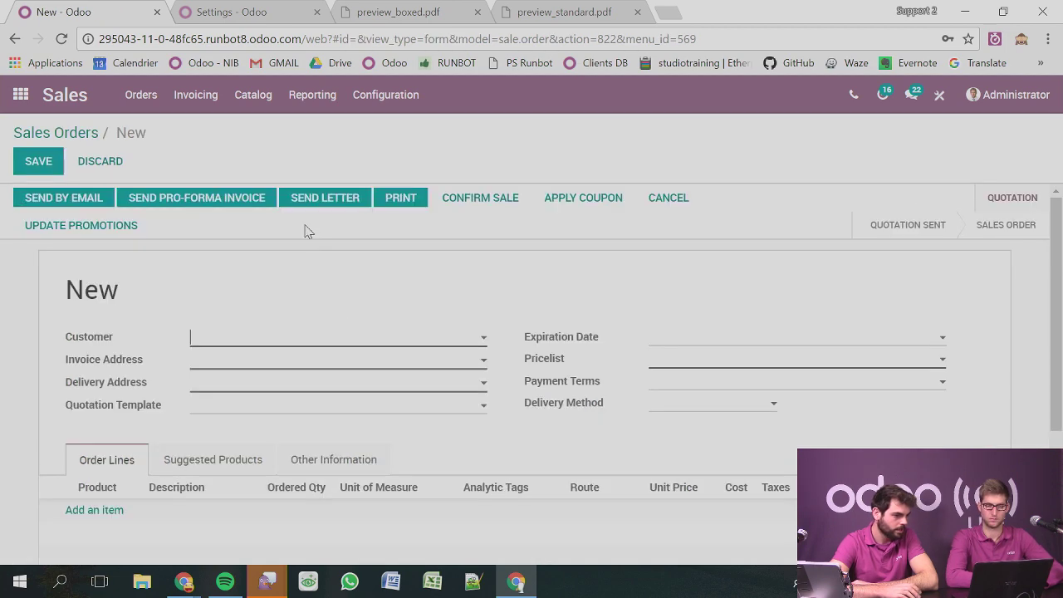
Set the new order's customer to Camptocamp and its quotation template to Default Template.
{"action": "left_click", "coordinate": [300, 336]}
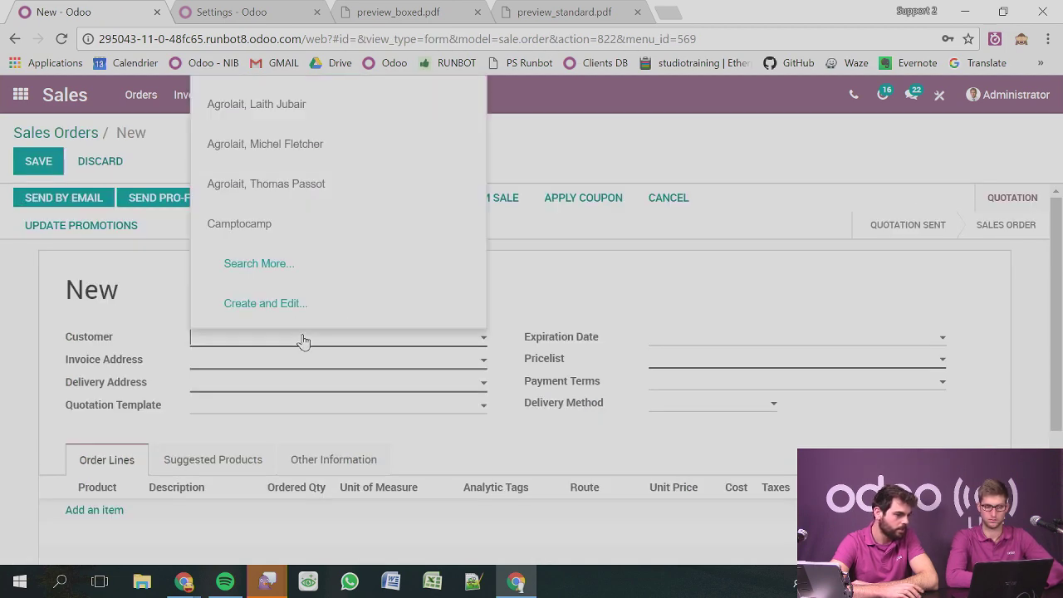
{"action": "left_click", "coordinate": [310, 221]}
{"action": "scroll", "coordinate": [332, 289], "scroll_direction": "down", "scroll_amount": 1}
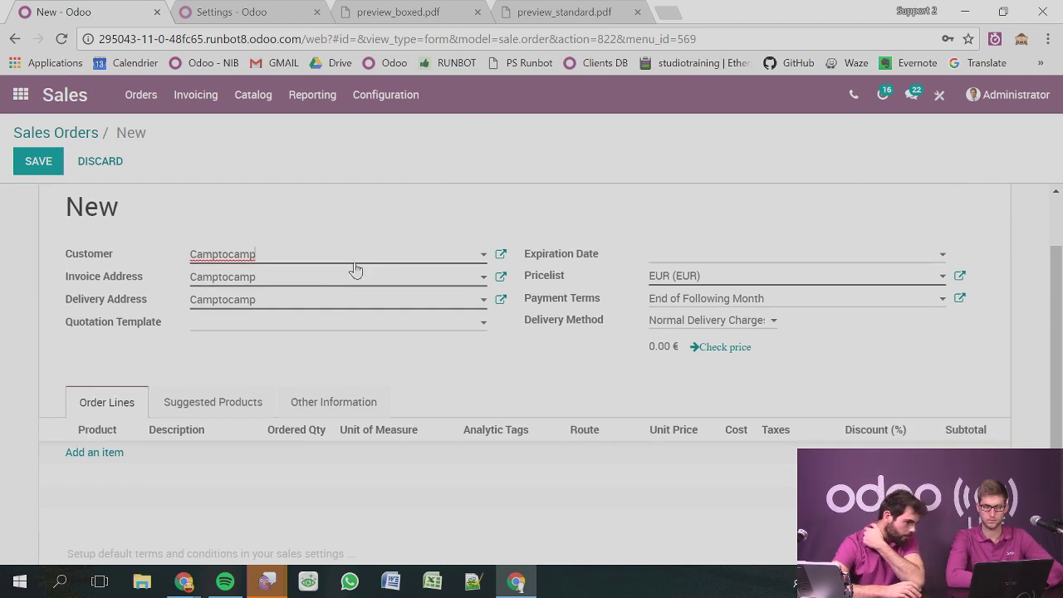
{"action": "left_click", "coordinate": [350, 327]}
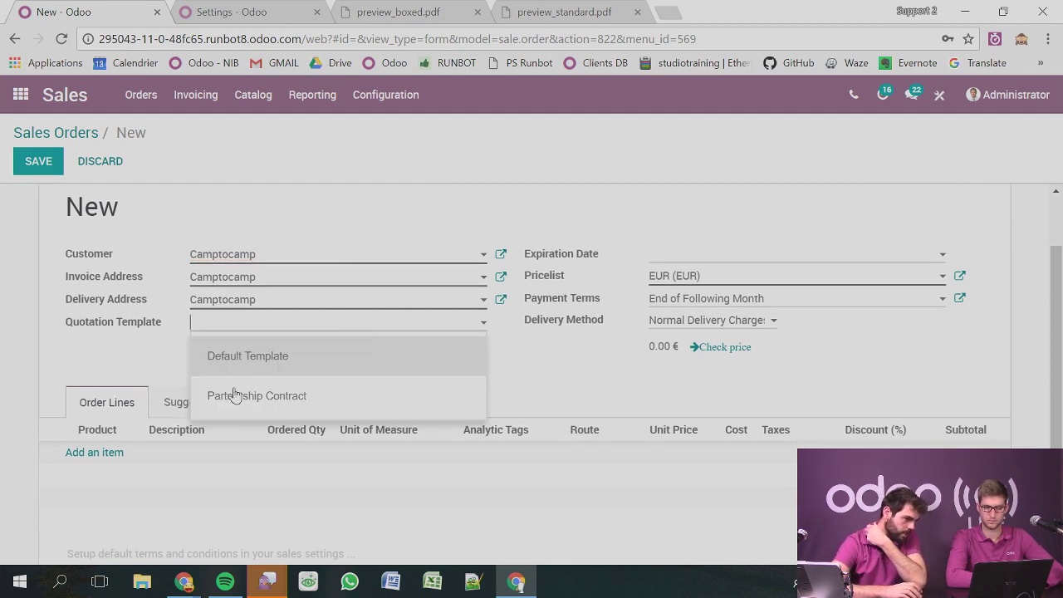
{"action": "left_click", "coordinate": [249, 357]}
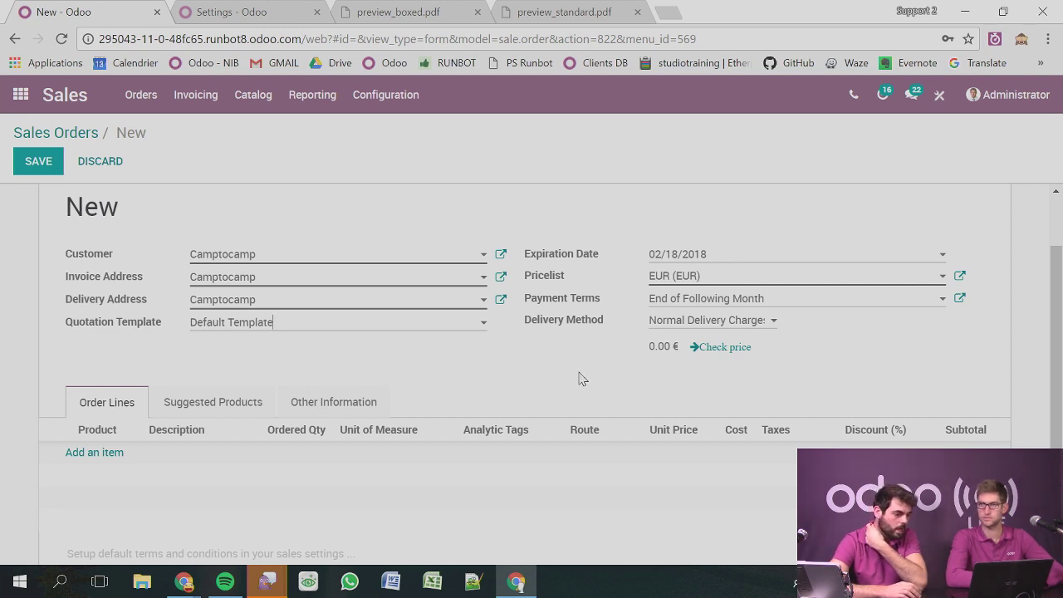
Add an order line for the product [C-Case] Computer Case, dismissing the inventory warning, and save the line.
{"action": "scroll", "coordinate": [582, 378], "scroll_direction": "down", "scroll_amount": 3}
{"action": "left_click", "coordinate": [98, 311]}
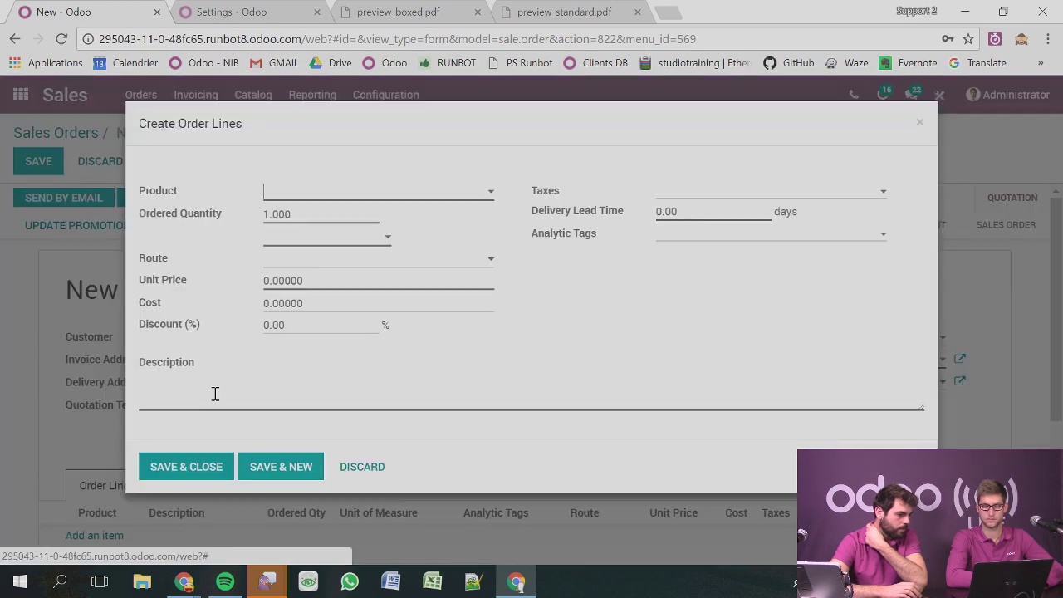
{"action": "left_click", "coordinate": [346, 192]}
{"action": "left_click", "coordinate": [353, 305]}
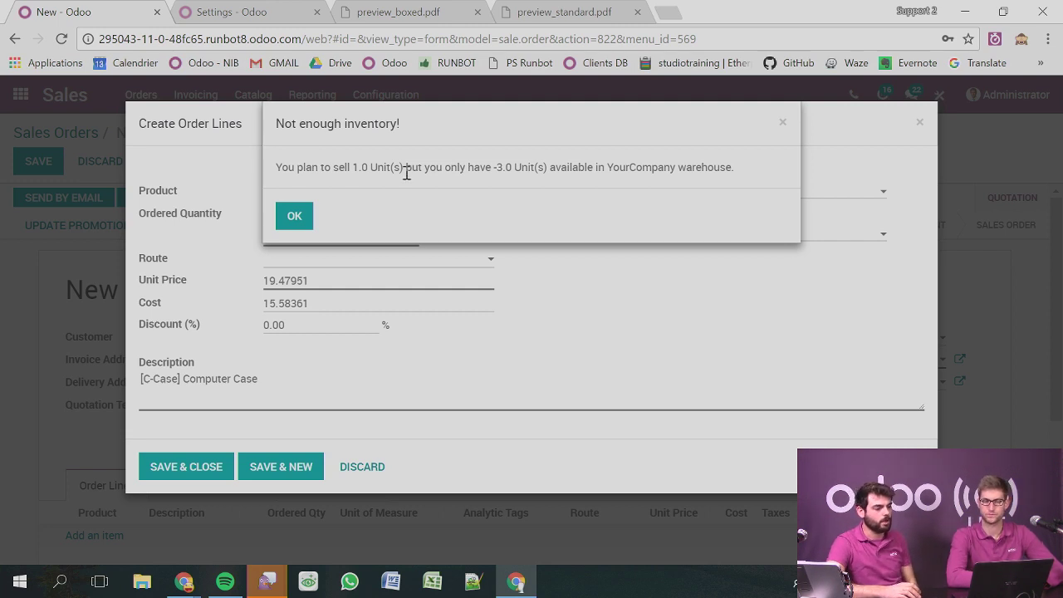
{"action": "left_click", "coordinate": [305, 222]}
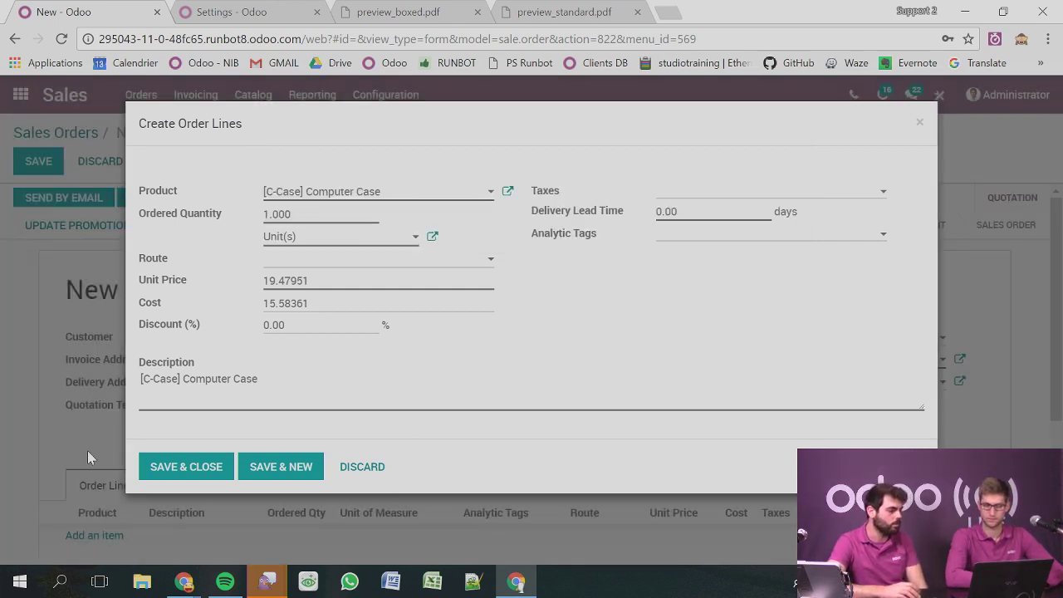
{"action": "left_click", "coordinate": [162, 465]}
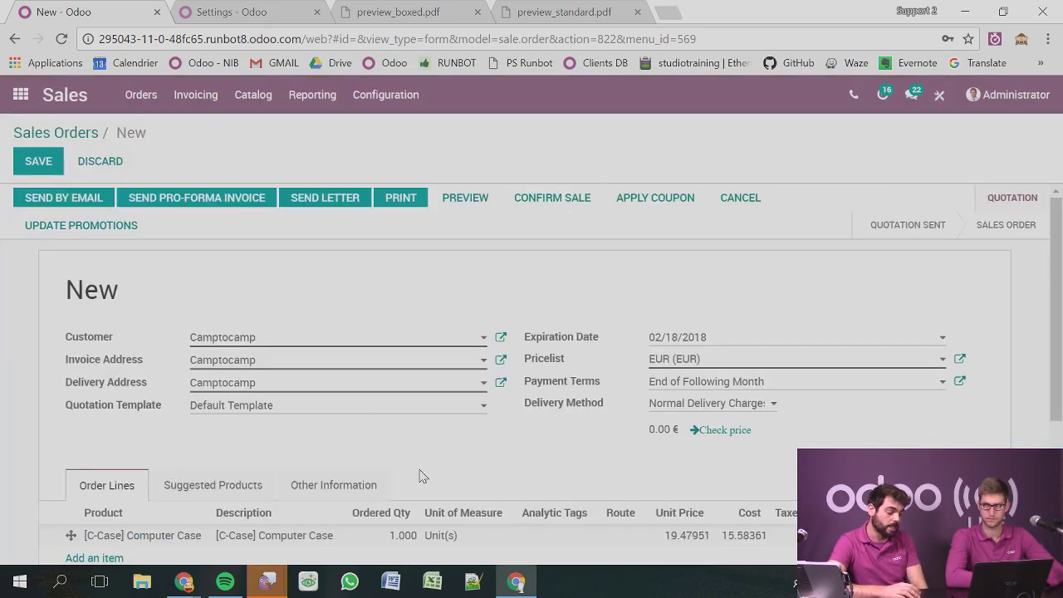
Review the order lines and totals, and save the new quotation.
{"action": "scroll", "coordinate": [440, 465], "scroll_direction": "down", "scroll_amount": 3}
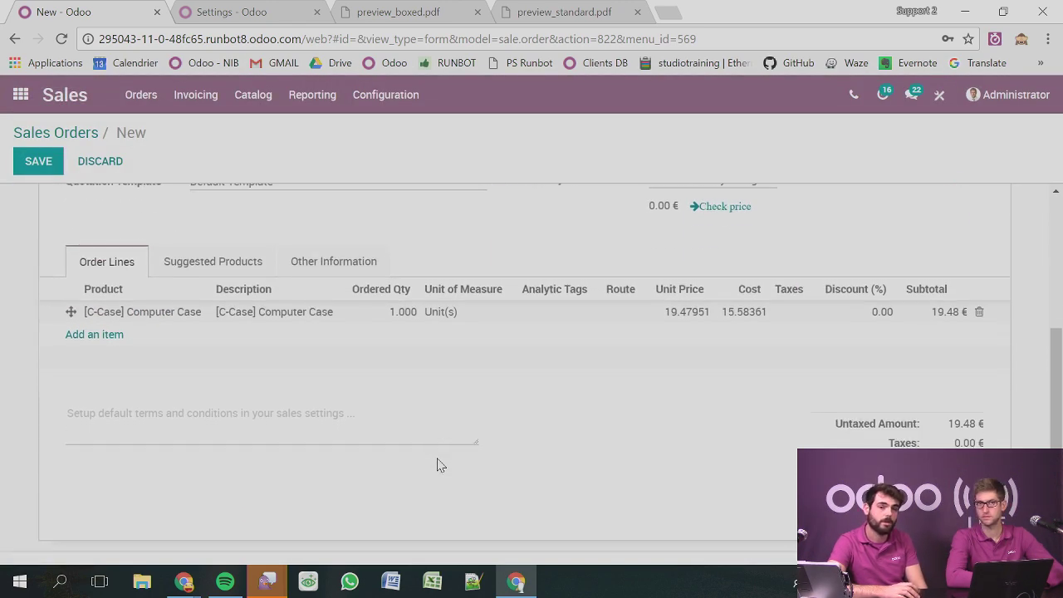
{"action": "scroll", "coordinate": [438, 465], "scroll_direction": "up", "scroll_amount": 1}
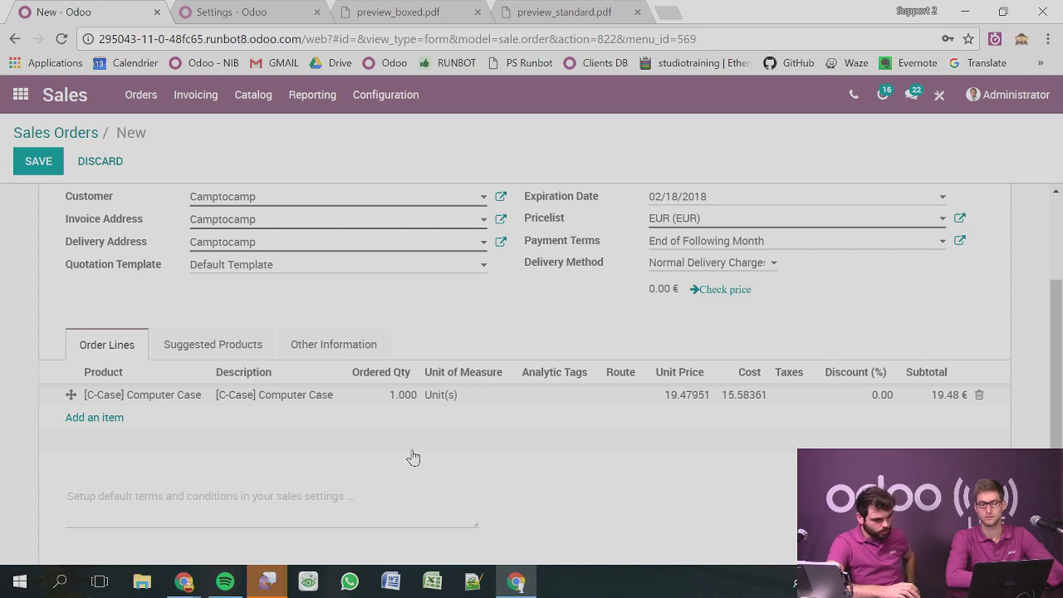
{"action": "scroll", "coordinate": [440, 464], "scroll_direction": "up", "scroll_amount": 1}
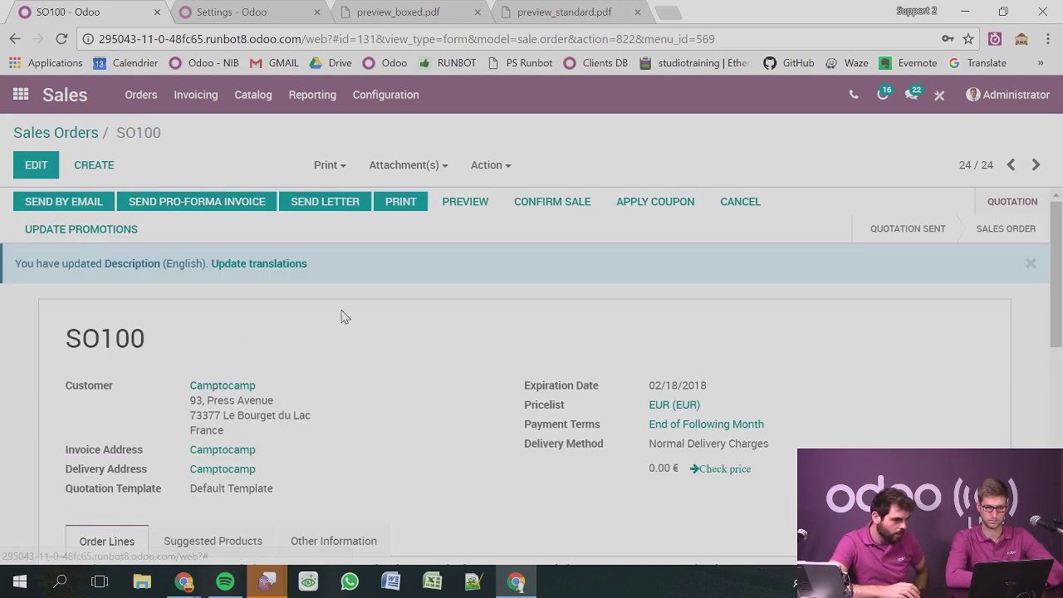
{"action": "scroll", "coordinate": [440, 311], "scroll_direction": "down", "scroll_amount": 2}
{"action": "scroll", "coordinate": [441, 312], "scroll_direction": "up", "scroll_amount": 2}
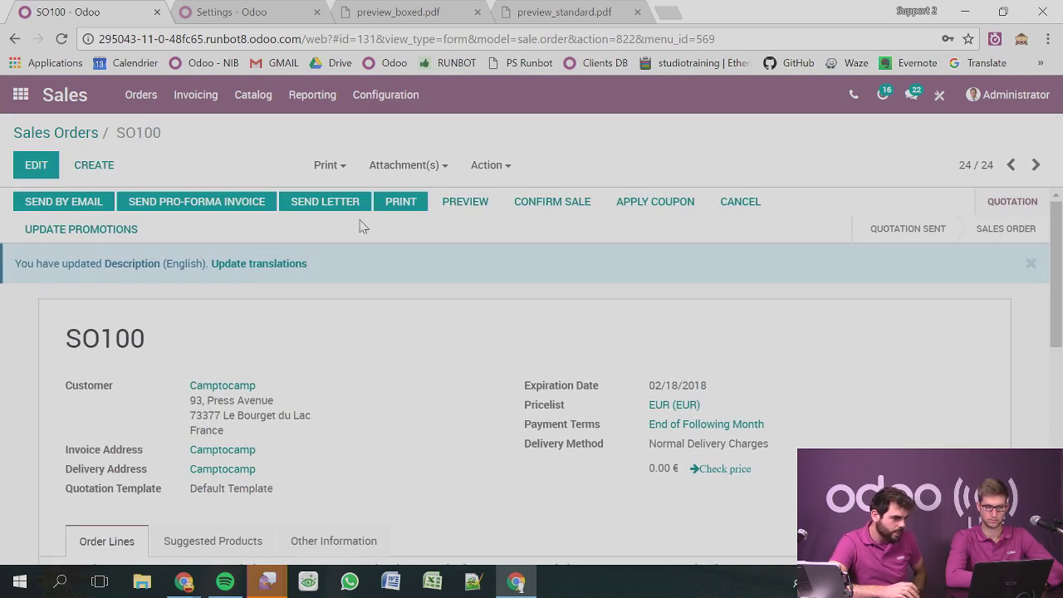
Print the saved quotation to PDF, open the downloaded file and examine its layout from header to footer.
{"action": "left_click", "coordinate": [393, 211]}
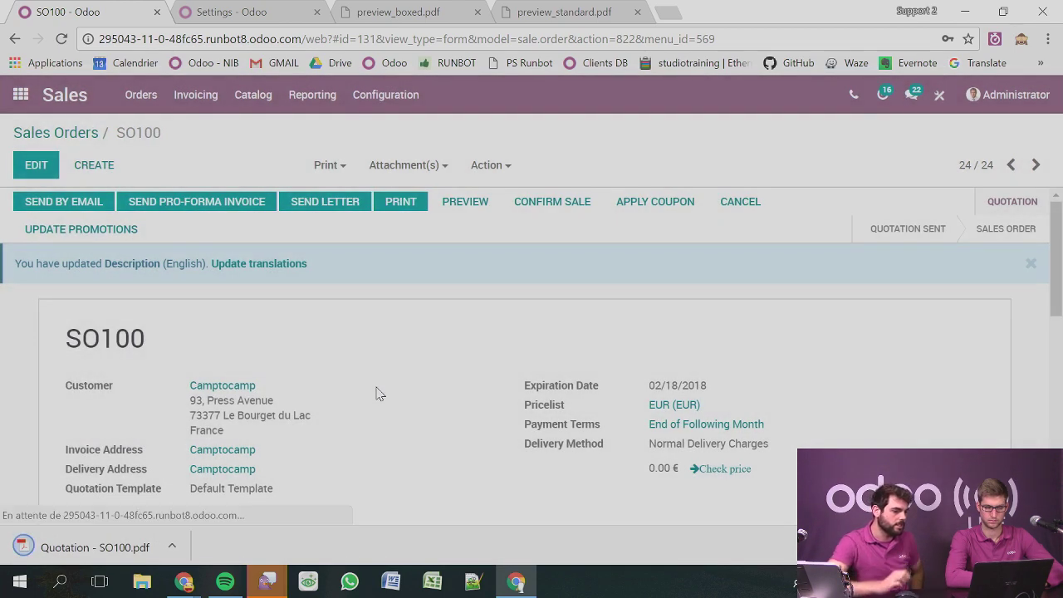
{"action": "left_click", "coordinate": [107, 547]}
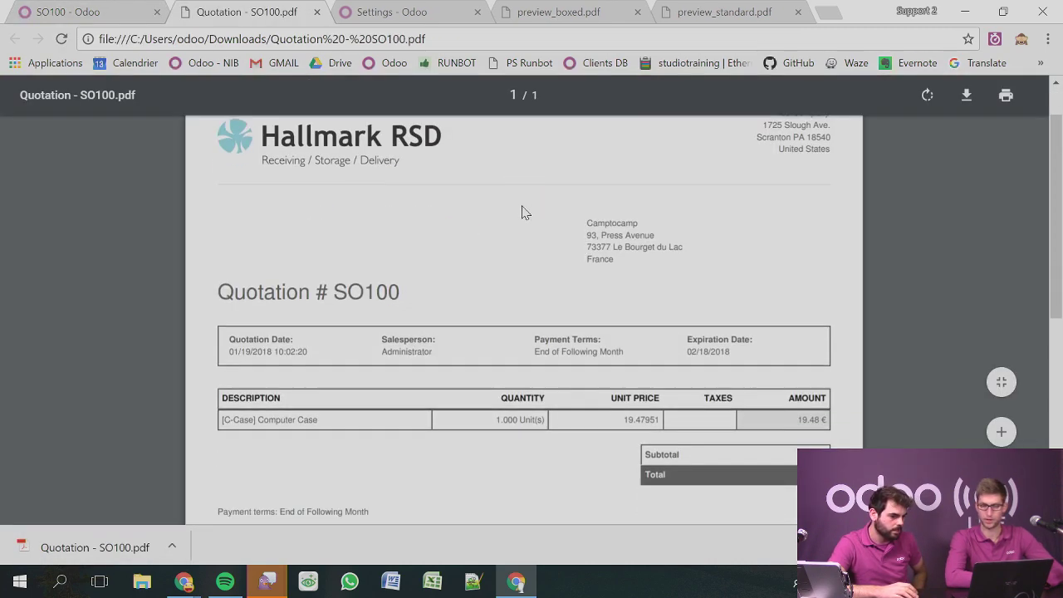
{"action": "scroll", "coordinate": [523, 211], "scroll_direction": "down", "scroll_amount": 4}
{"action": "scroll", "coordinate": [523, 212], "scroll_direction": "down", "scroll_amount": 2}
{"action": "scroll", "coordinate": [523, 210], "scroll_direction": "up", "scroll_amount": 6}
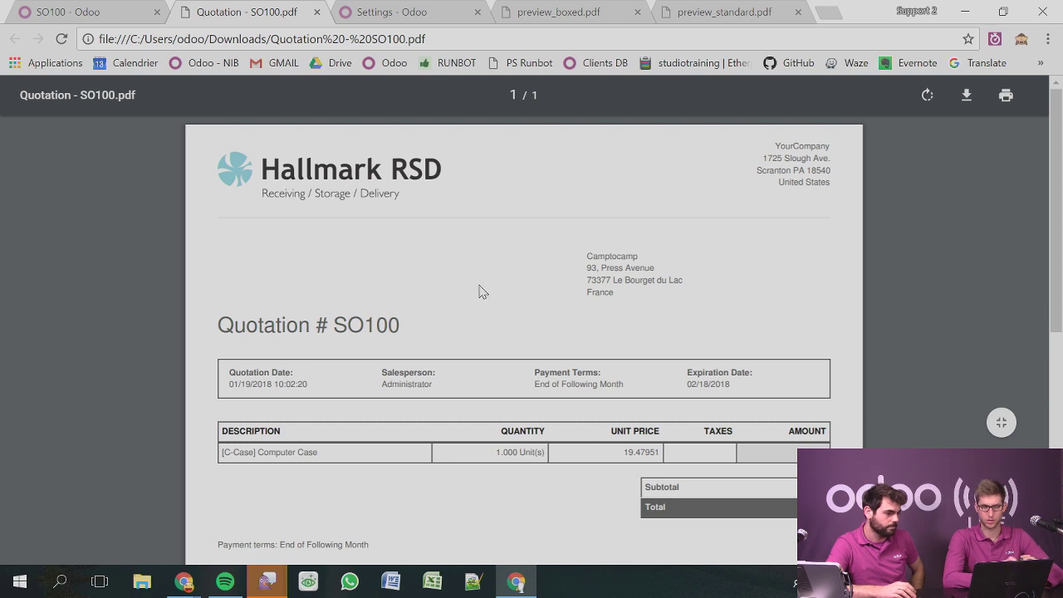
{"action": "scroll", "coordinate": [473, 297], "scroll_direction": "down", "scroll_amount": 5}
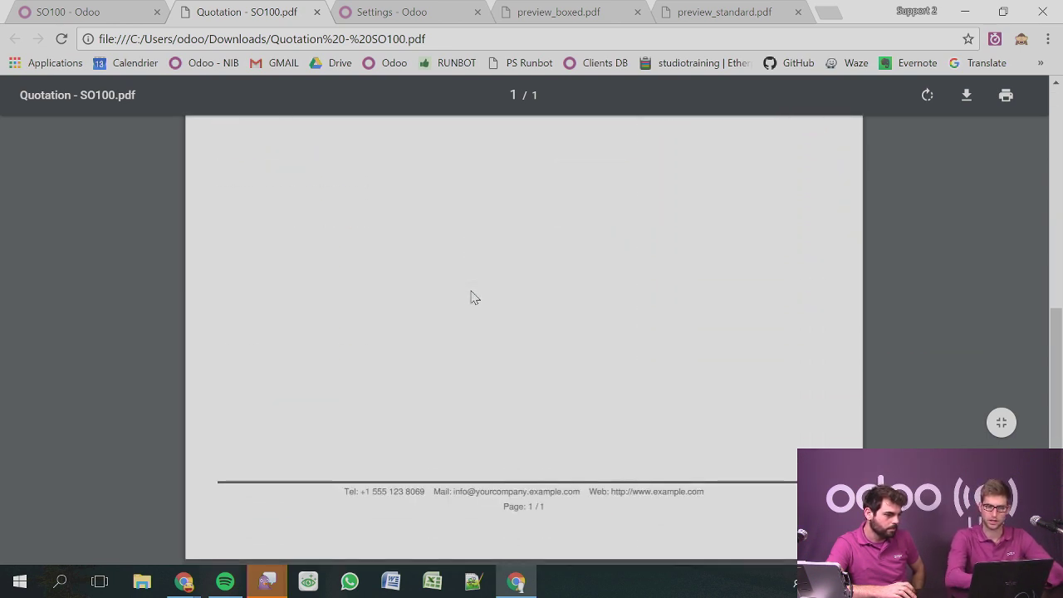
Examine the printed quotation's details box, covering expiration date, payment terms, salesperson and quotation date.
{"action": "scroll", "coordinate": [470, 297], "scroll_direction": "up", "scroll_amount": 5}
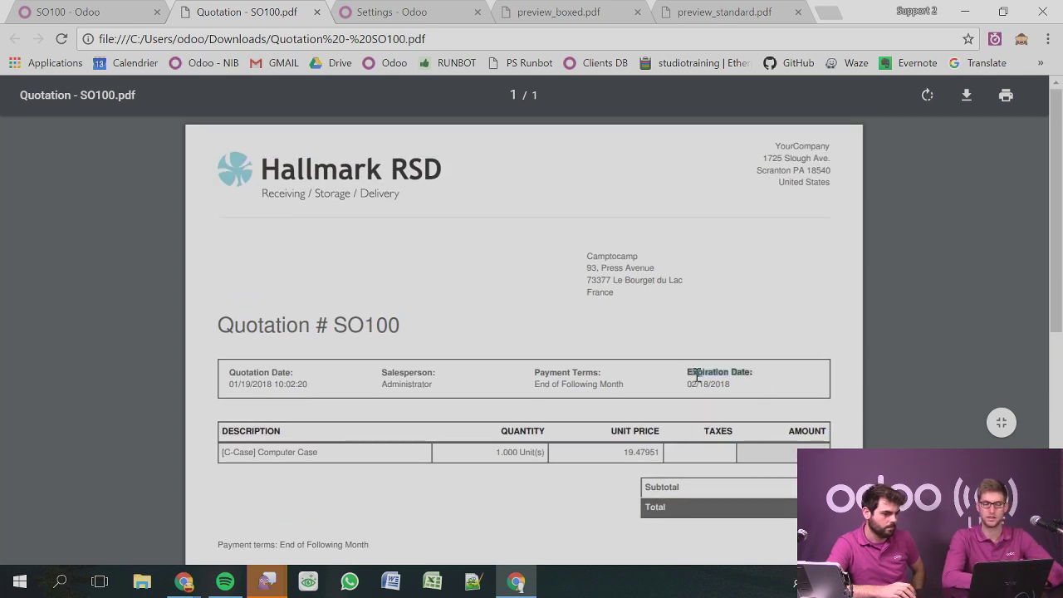
{"action": "left_click_drag", "start_coordinate": [687, 378], "coordinate": [717, 397]}
{"action": "left_click_drag", "start_coordinate": [625, 393], "coordinate": [534, 371]}
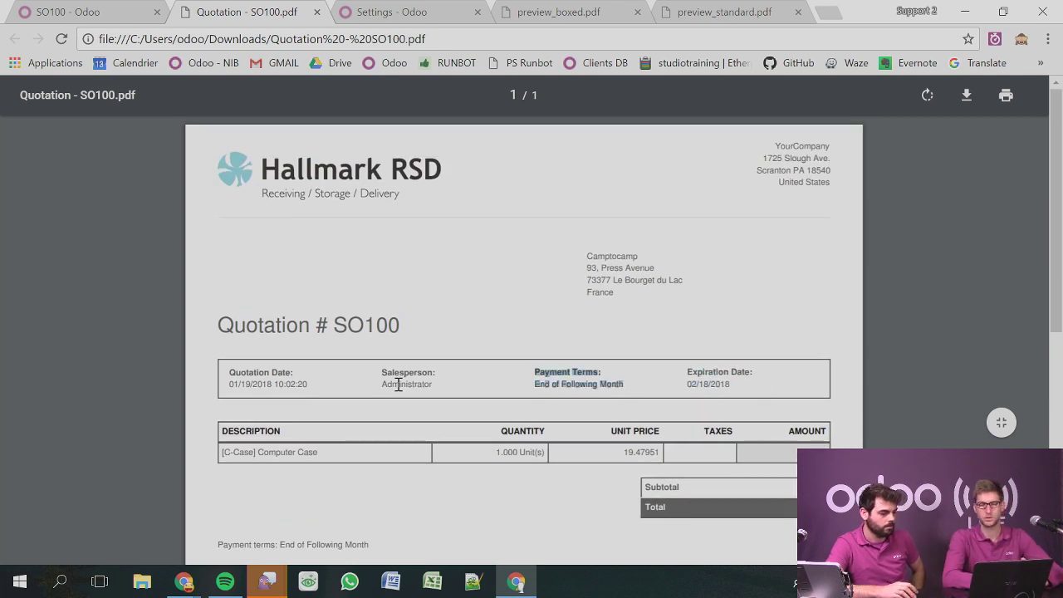
{"action": "left_click_drag", "start_coordinate": [445, 385], "coordinate": [382, 370]}
{"action": "left_click", "coordinate": [372, 370]}
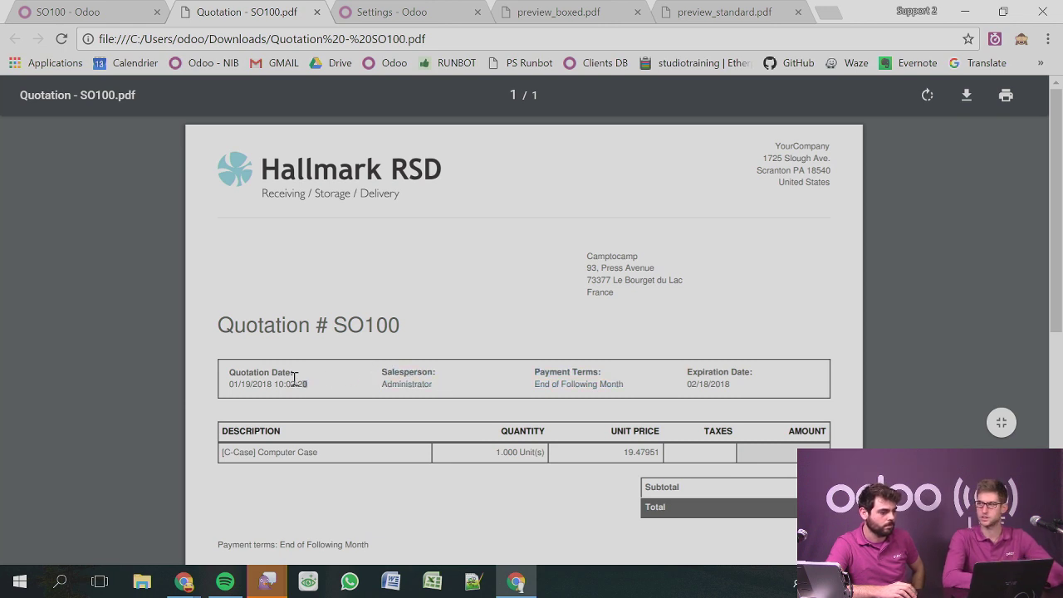
{"action": "left_click_drag", "start_coordinate": [294, 378], "coordinate": [215, 357]}
{"action": "left_click", "coordinate": [423, 309]}
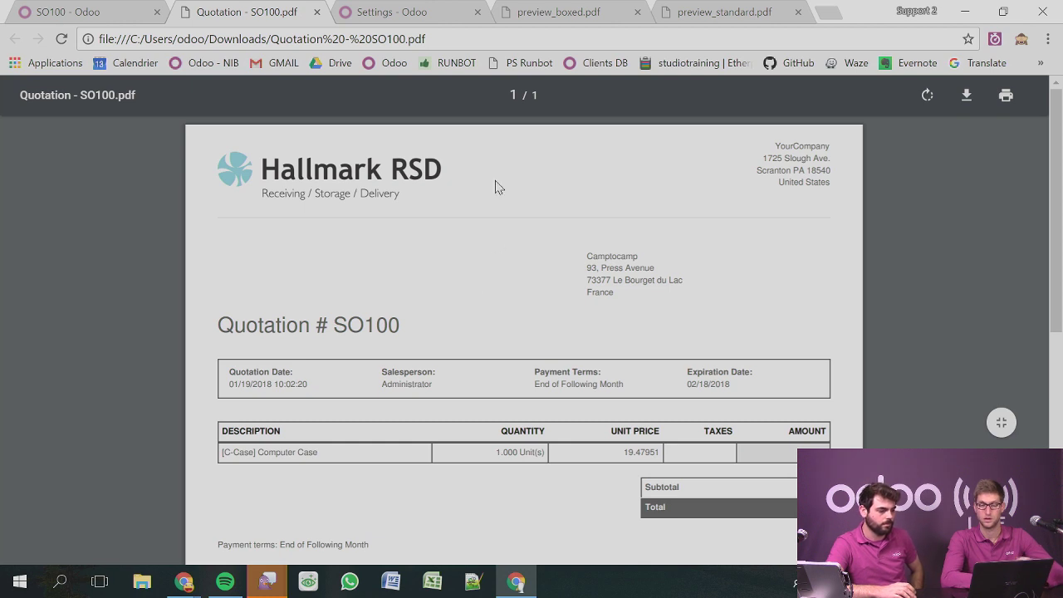
Return to the general settings, open the document template choice and select the layout with the background pattern.
{"action": "left_click", "coordinate": [383, 13]}
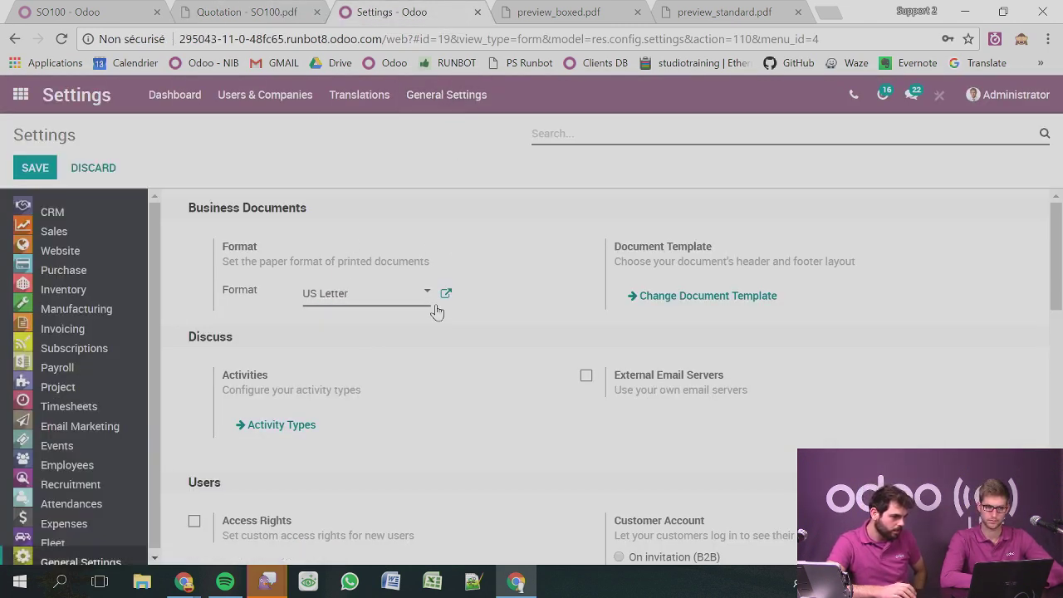
{"action": "left_click", "coordinate": [712, 300]}
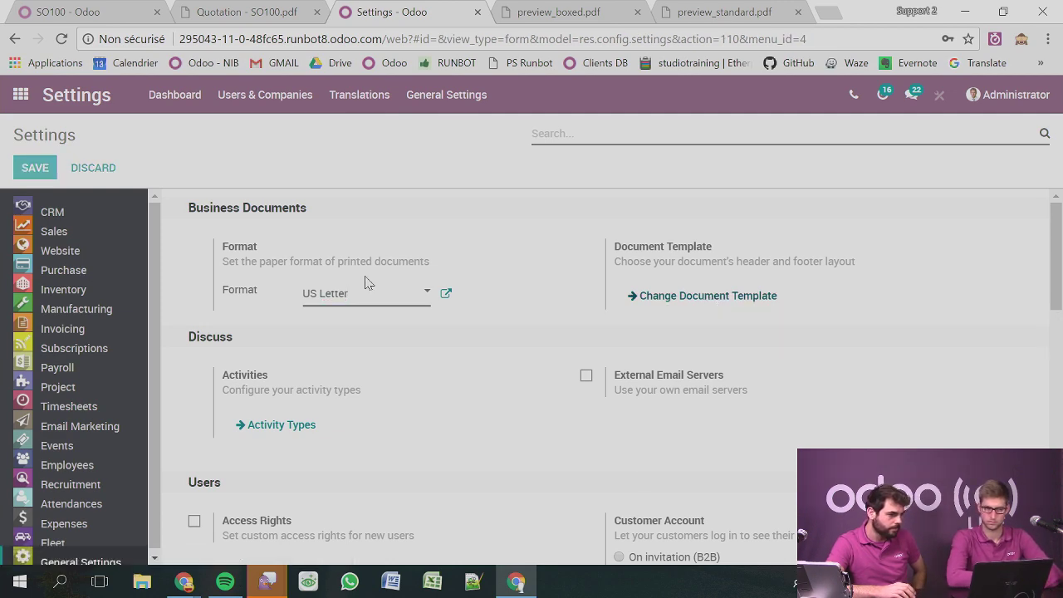
{"action": "scroll", "coordinate": [473, 258], "scroll_direction": "down", "scroll_amount": 5}
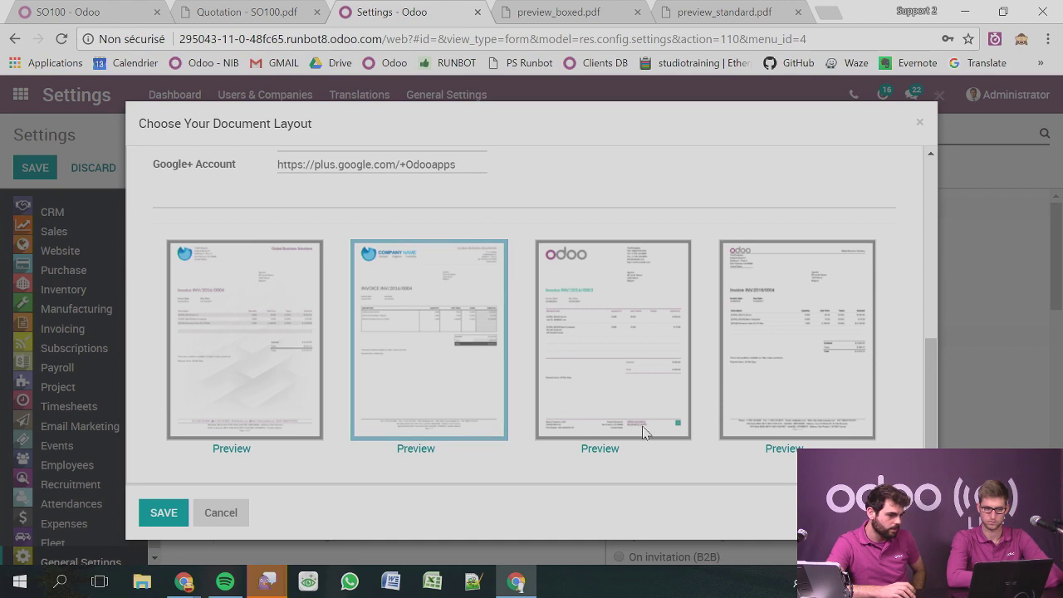
{"action": "left_click", "coordinate": [277, 347]}
Preview the background layout's sample invoice PDF, examine it from header to footer, and return to the settings.
{"action": "left_click", "coordinate": [232, 448]}
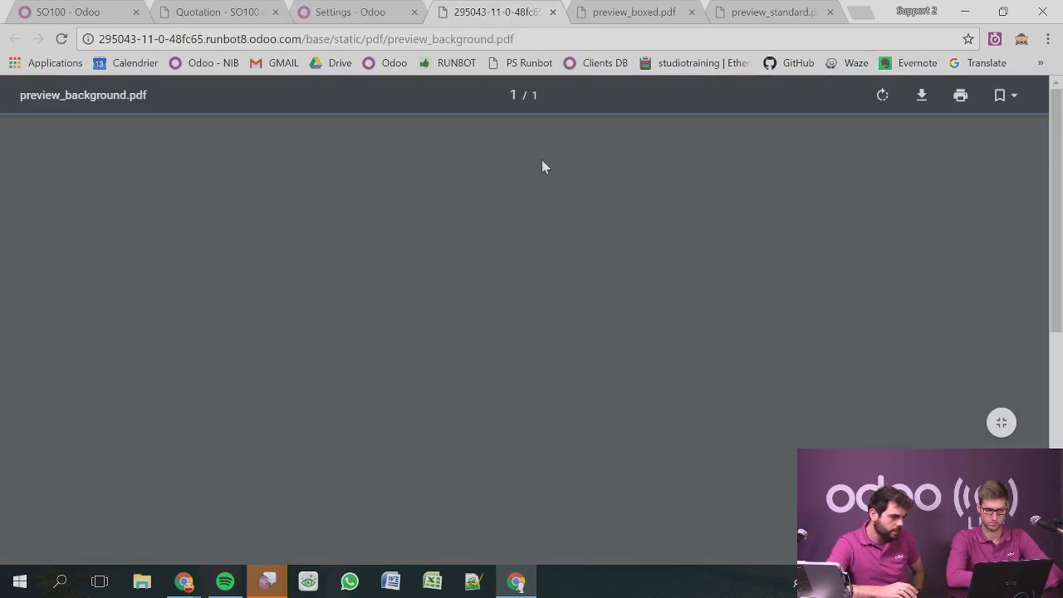
{"action": "scroll", "coordinate": [500, 304], "scroll_direction": "down", "scroll_amount": 3}
{"action": "scroll", "coordinate": [500, 304], "scroll_direction": "down", "scroll_amount": 2}
{"action": "scroll", "coordinate": [499, 304], "scroll_direction": "up", "scroll_amount": 5}
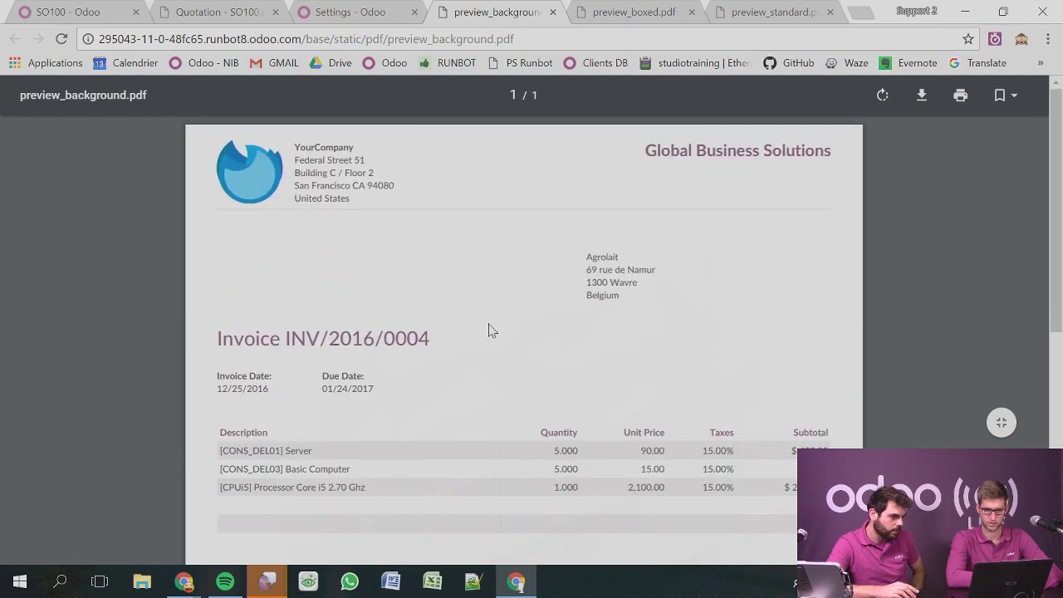
{"action": "scroll", "coordinate": [489, 330], "scroll_direction": "down", "scroll_amount": 5}
{"action": "scroll", "coordinate": [465, 276], "scroll_direction": "up", "scroll_amount": 3}
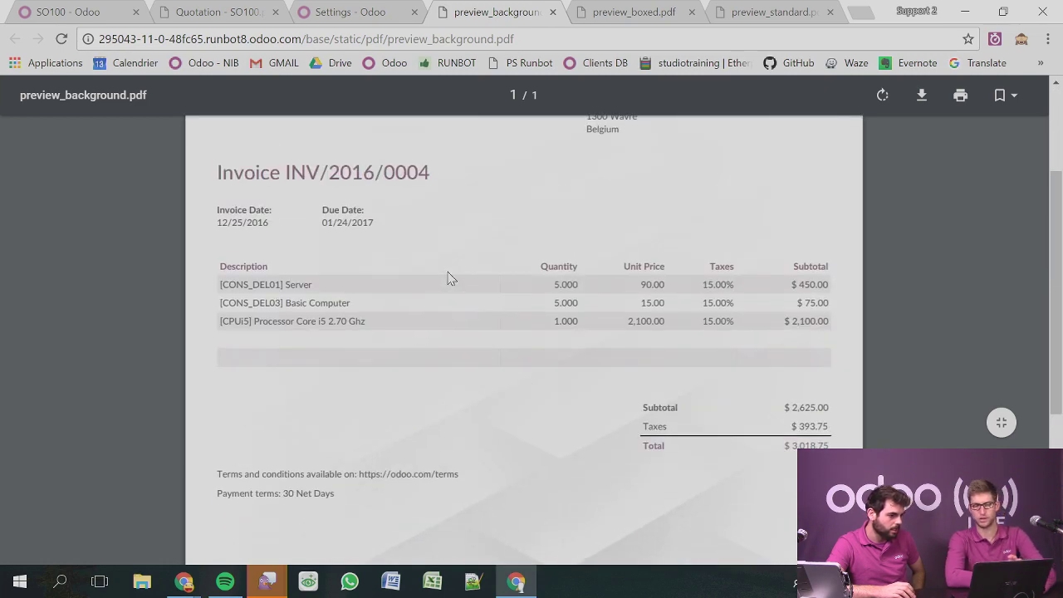
{"action": "left_click", "coordinate": [327, 14]}
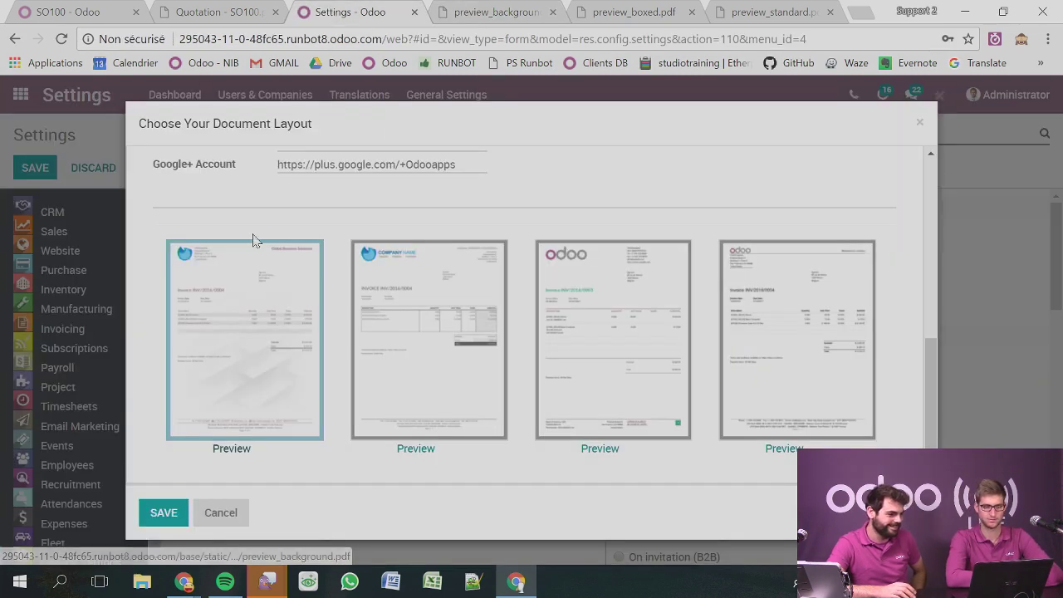
Save the chosen document layout, save the general settings and reload them.
{"action": "left_click", "coordinate": [162, 513]}
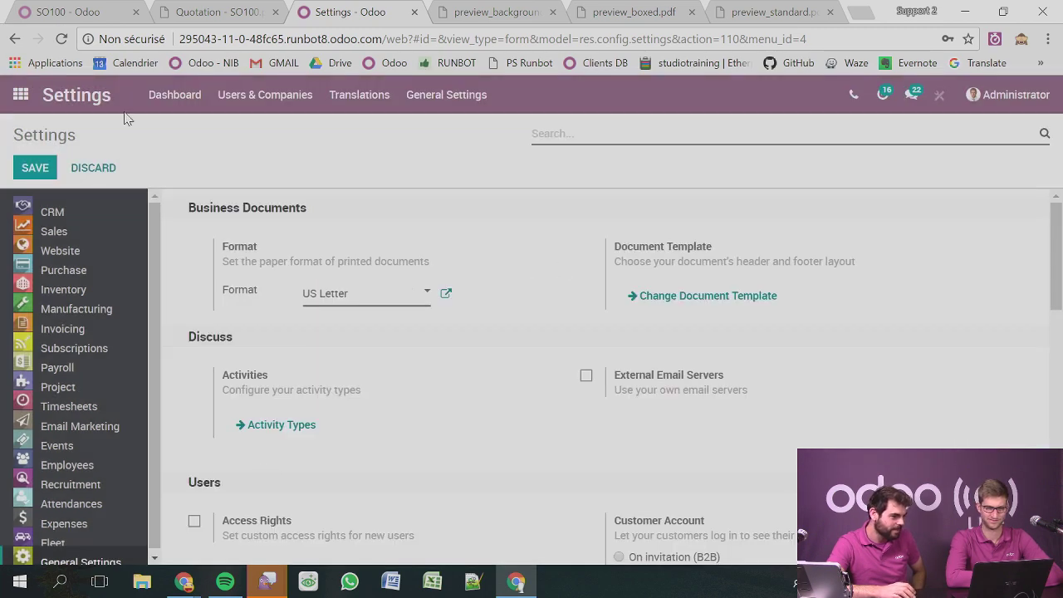
{"action": "left_click", "coordinate": [35, 168]}
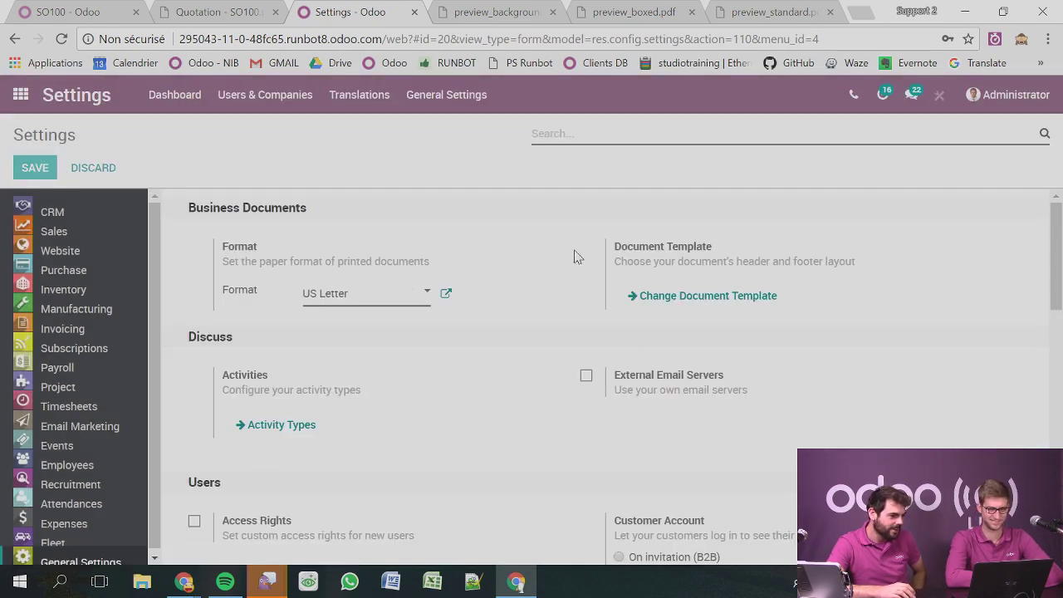
{"action": "left_click", "coordinate": [446, 94]}
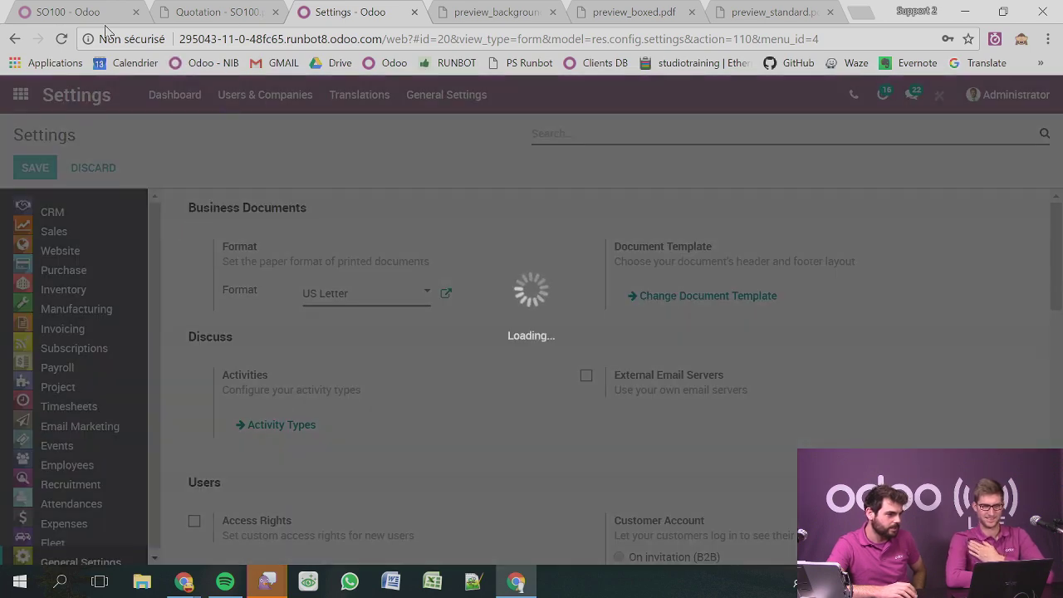
Print quotation SO100 again, open the newly downloaded PDF and examine its background layout from header to footer.
{"action": "left_click", "coordinate": [71, 15]}
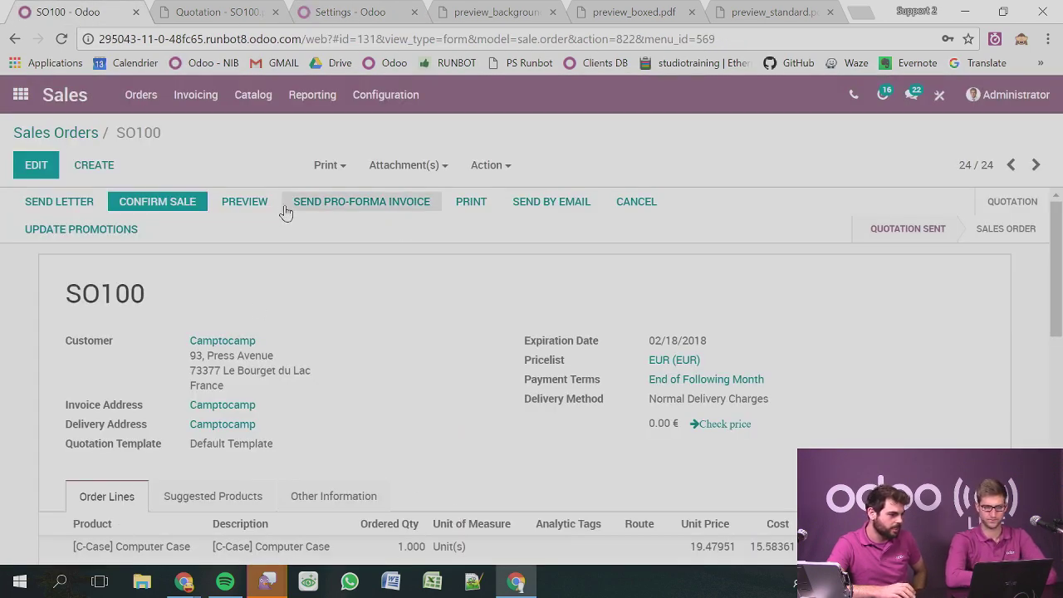
{"action": "left_click", "coordinate": [475, 205]}
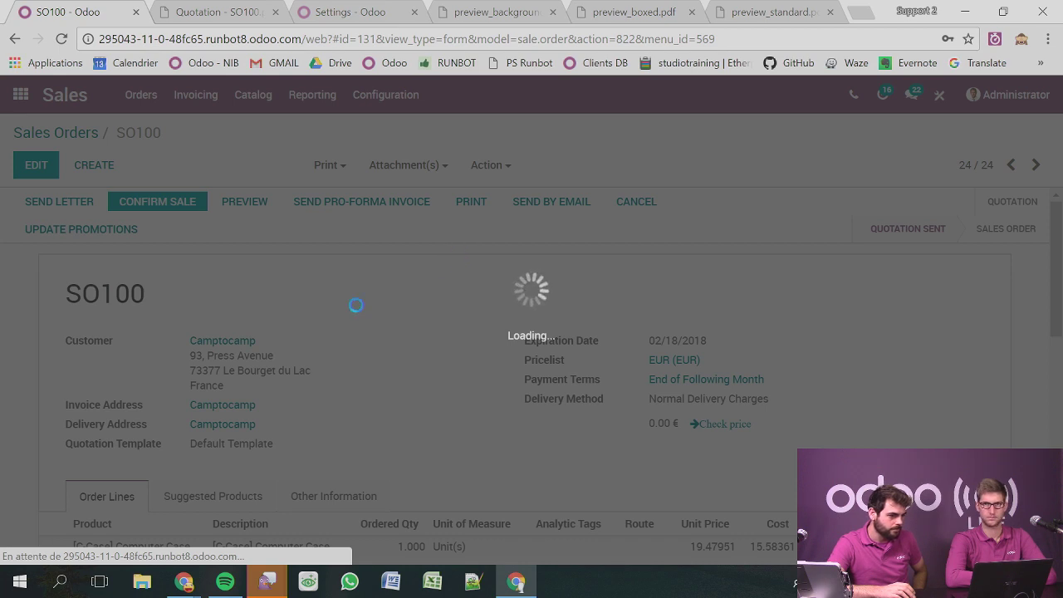
{"action": "left_click", "coordinate": [323, 13]}
{"action": "left_click", "coordinate": [98, 17]}
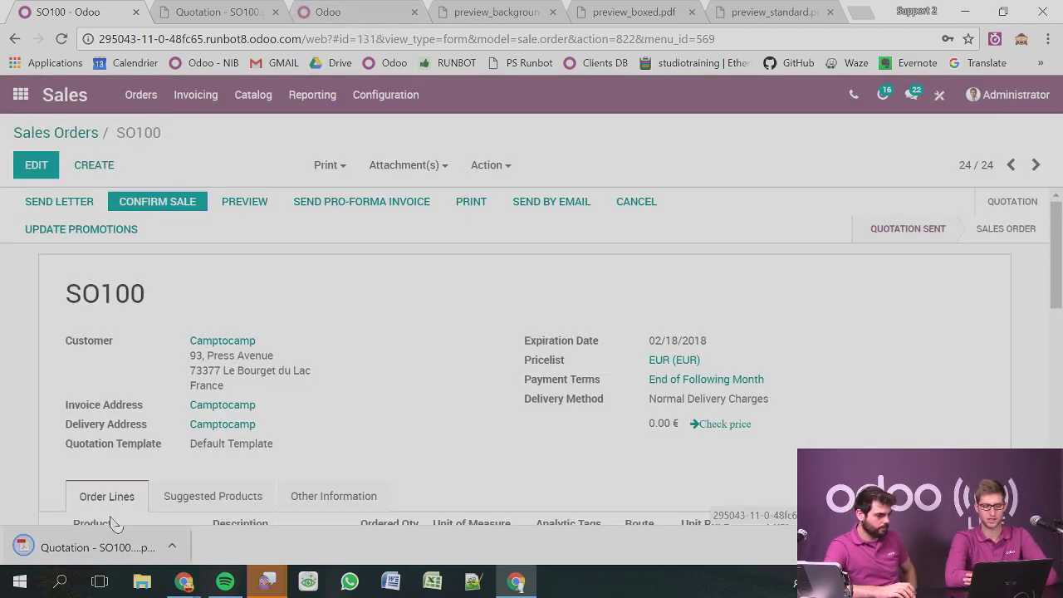
{"action": "left_click", "coordinate": [97, 550]}
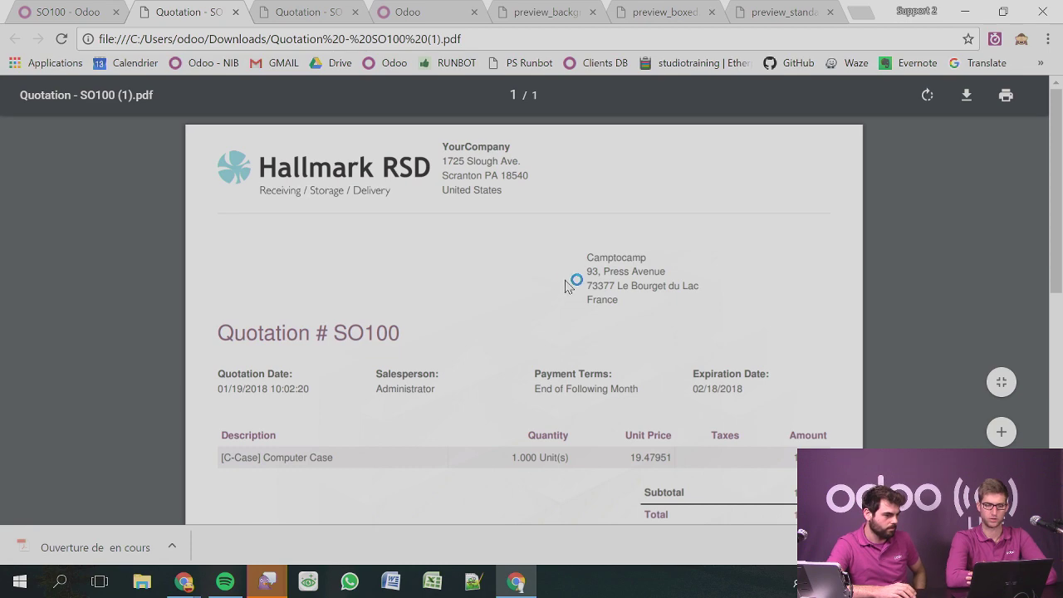
{"action": "scroll", "coordinate": [562, 288], "scroll_direction": "down", "scroll_amount": 7}
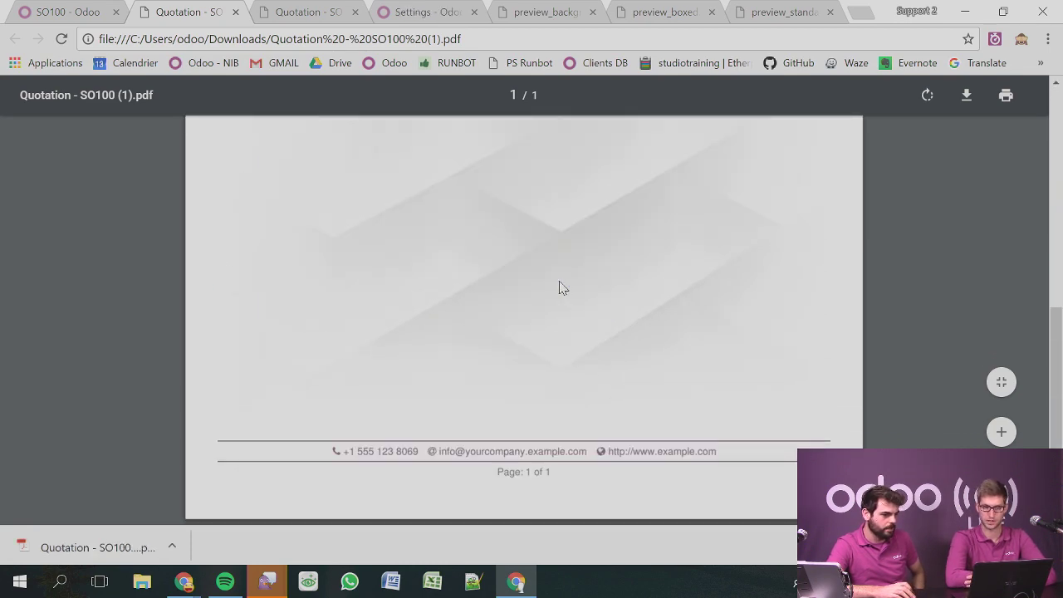
{"action": "scroll", "coordinate": [559, 287], "scroll_direction": "up", "scroll_amount": 4}
{"action": "scroll", "coordinate": [559, 287], "scroll_direction": "up", "scroll_amount": 4}
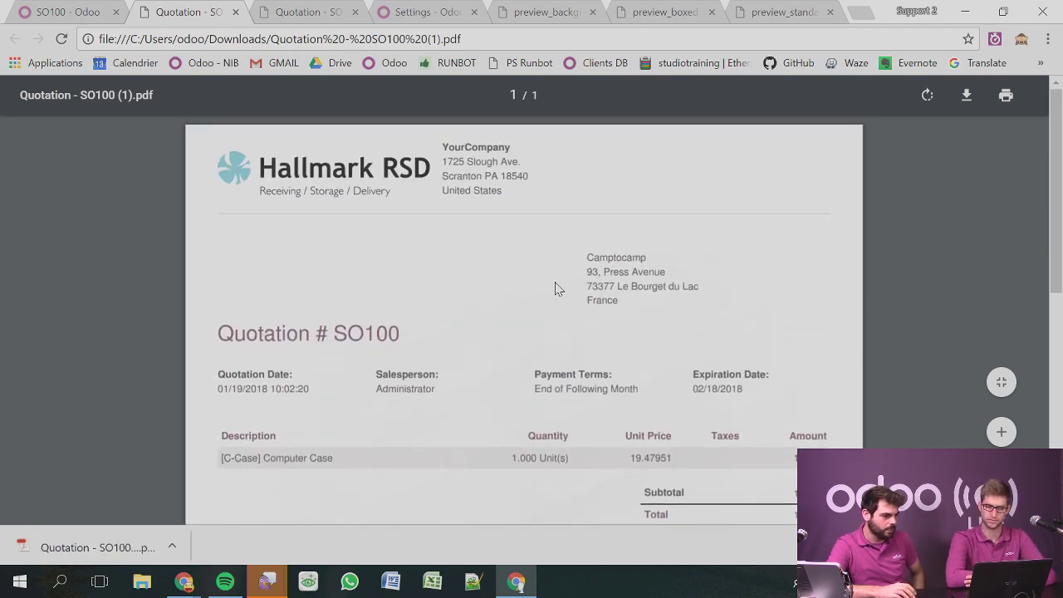
{"action": "scroll", "coordinate": [556, 288], "scroll_direction": "down", "scroll_amount": 7}
{"action": "scroll", "coordinate": [550, 287], "scroll_direction": "up", "scroll_amount": 7}
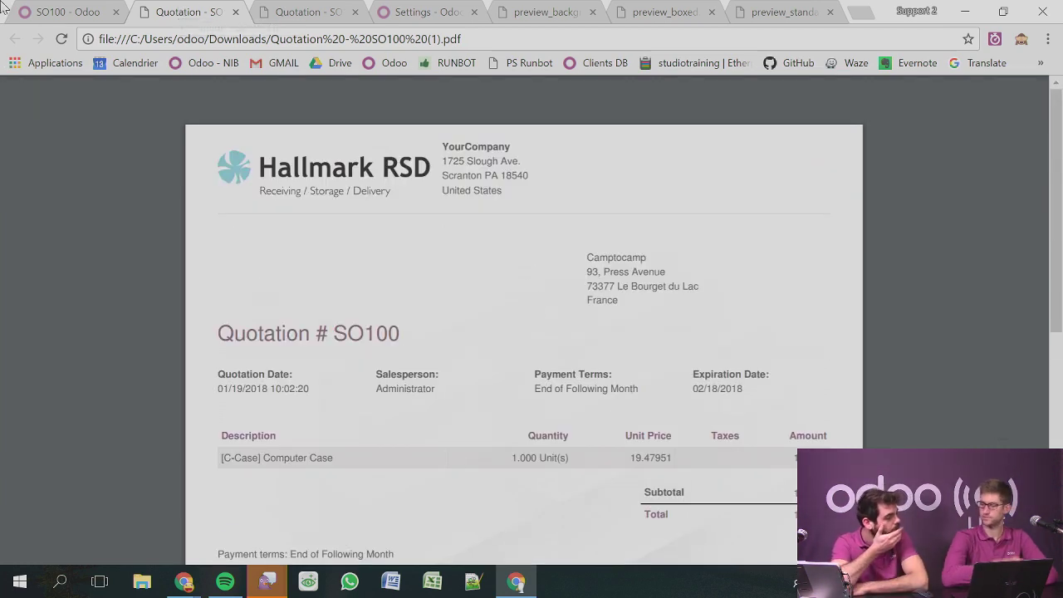
Close the quotation PDFs, the settings and the layout previews, leaving only sales order SO100 open.
{"action": "middle_click", "coordinate": [197, 6]}
{"action": "middle_click", "coordinate": [196, 7]}
{"action": "middle_click", "coordinate": [196, 6]}
{"action": "middle_click", "coordinate": [197, 7]}
{"action": "middle_click", "coordinate": [197, 7]}
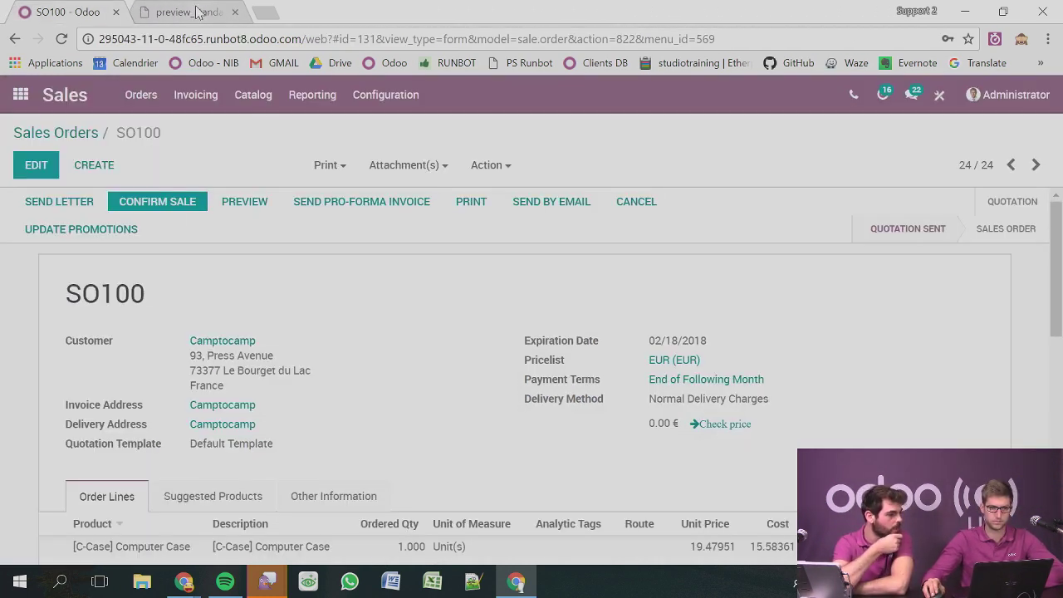
{"action": "middle_click", "coordinate": [197, 12]}
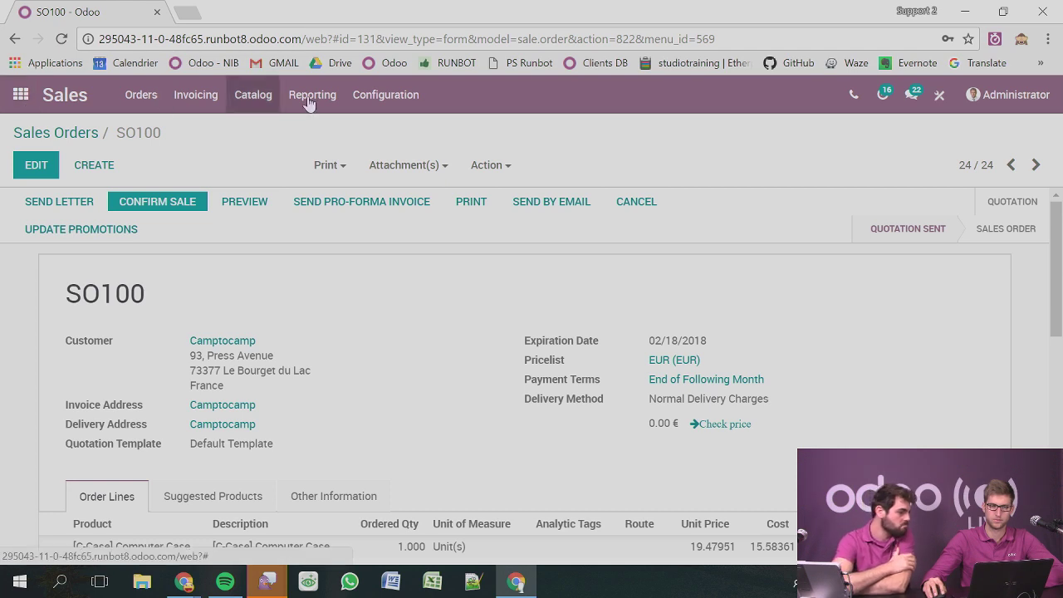
Open the Sales configuration settings, look through other apps' sections such as Inventory, and return to the Sales section.
{"action": "left_click", "coordinate": [387, 98]}
{"action": "left_click", "coordinate": [388, 104]}
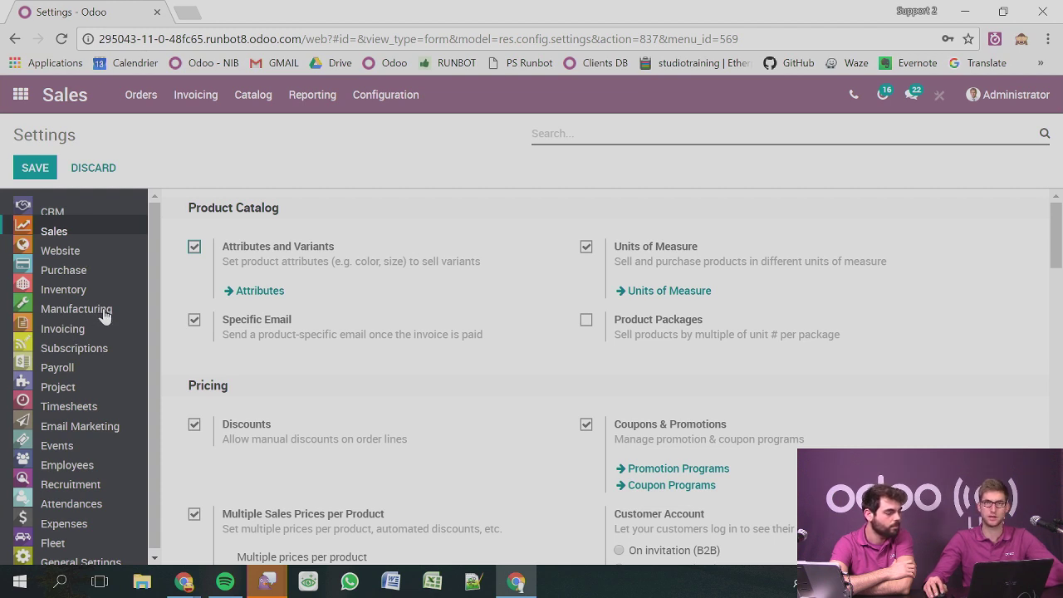
{"action": "left_click", "coordinate": [47, 329]}
{"action": "left_click", "coordinate": [49, 287]}
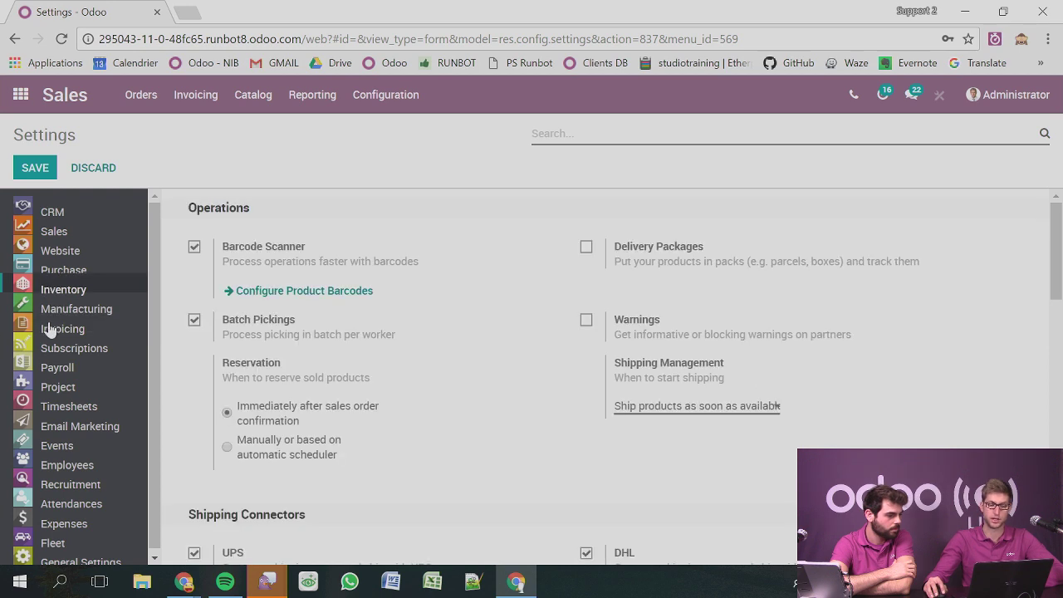
{"action": "left_click", "coordinate": [49, 428]}
{"action": "left_click", "coordinate": [48, 292]}
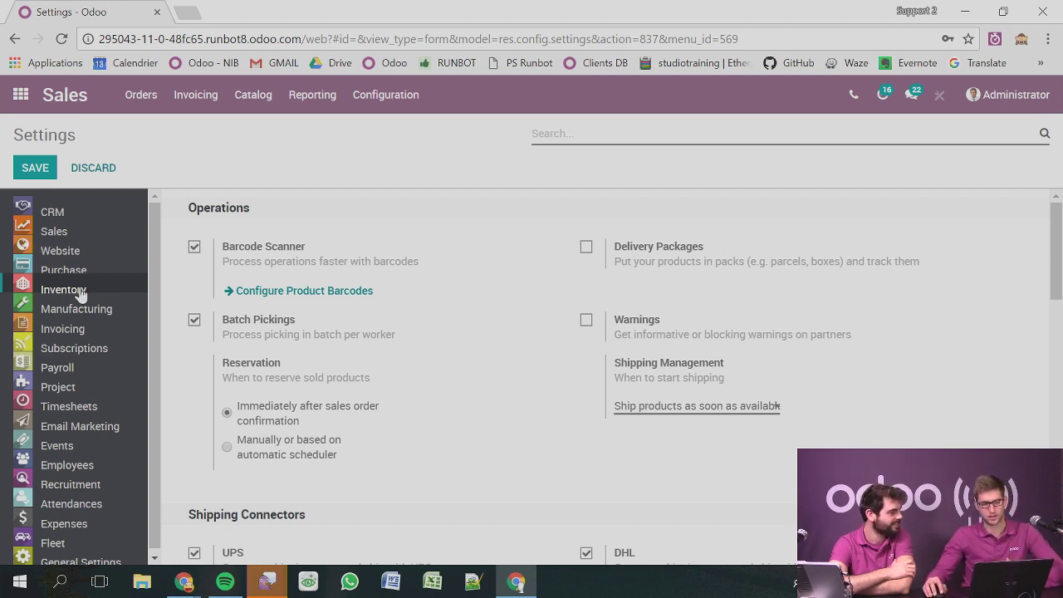
{"action": "left_click", "coordinate": [54, 234]}
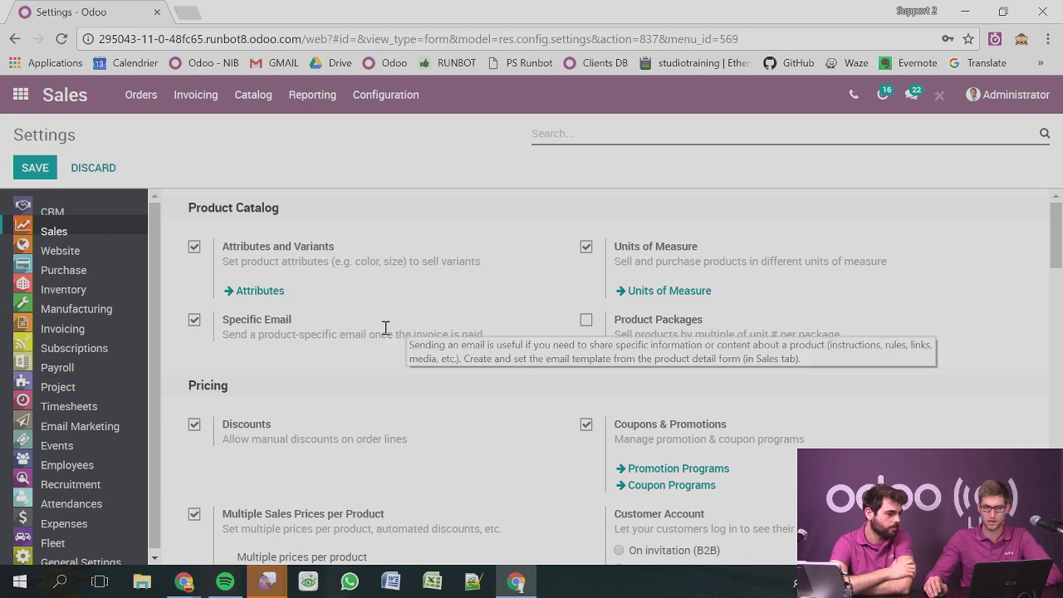
Enable Sections on Sales Orders under Quotations & Orders and save the Sales settings.
{"action": "scroll", "coordinate": [385, 327], "scroll_direction": "down", "scroll_amount": 5}
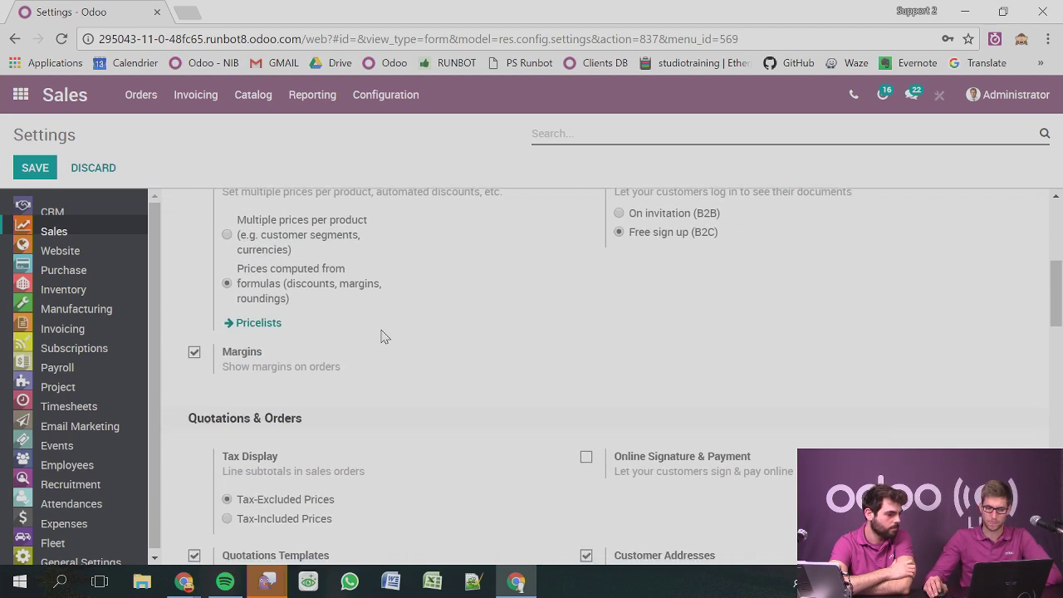
{"action": "scroll", "coordinate": [382, 335], "scroll_direction": "down", "scroll_amount": 4}
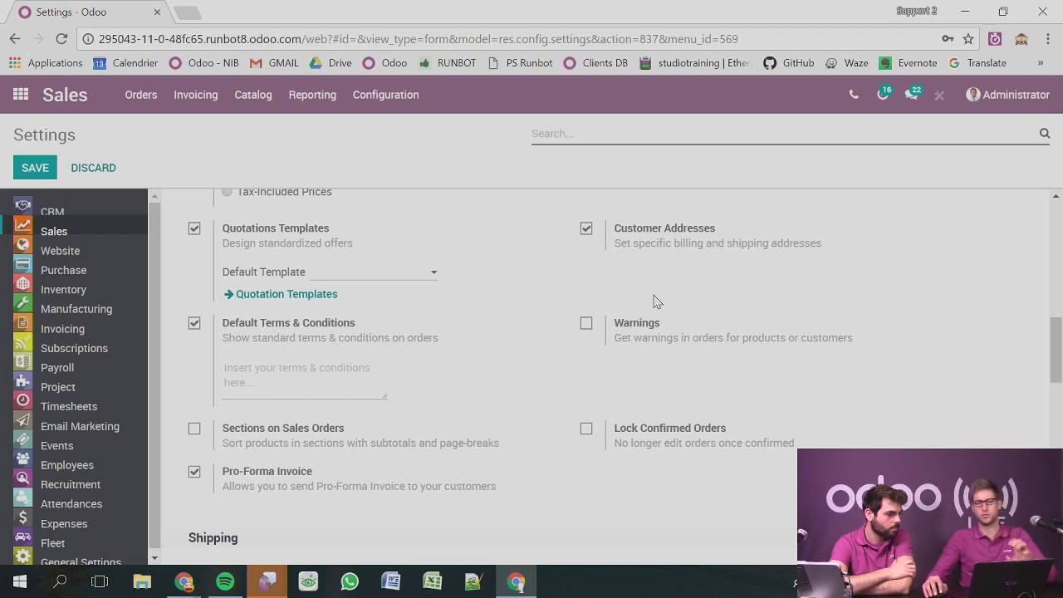
{"action": "left_click", "coordinate": [196, 430]}
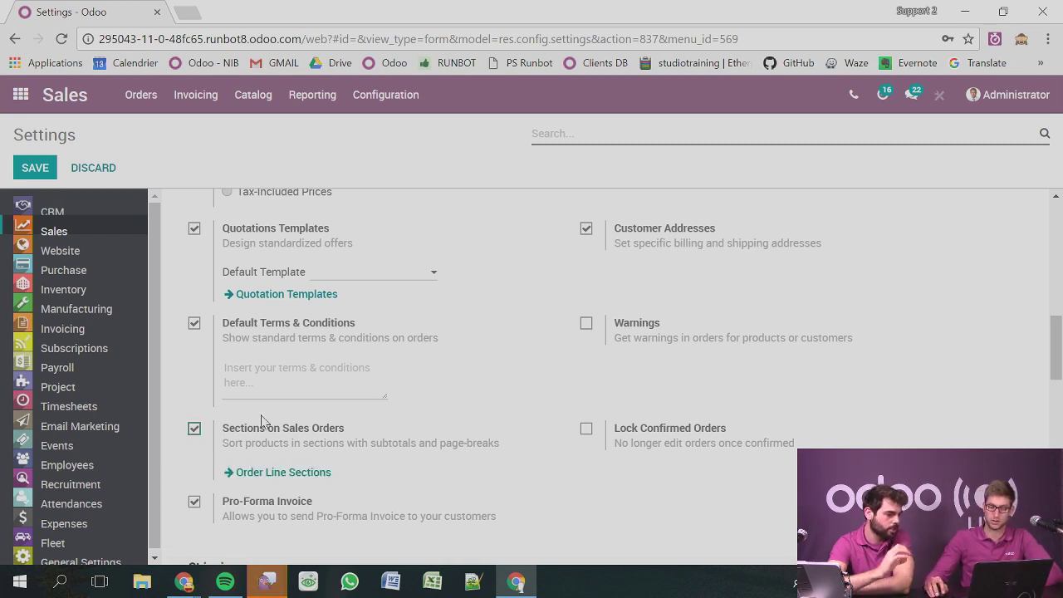
{"action": "left_click_drag", "start_coordinate": [222, 428], "coordinate": [398, 446]}
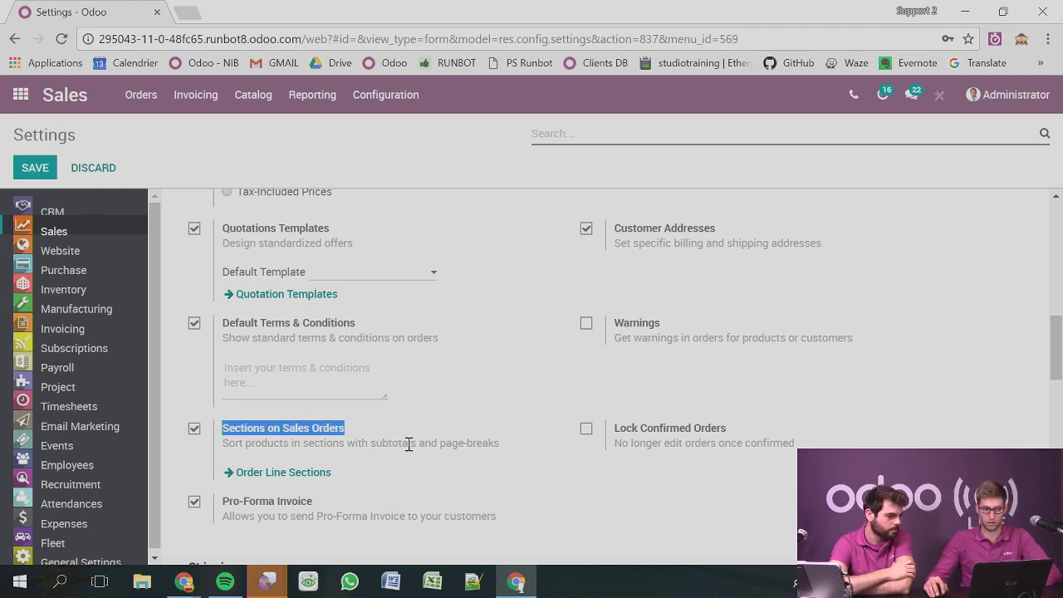
{"action": "left_click", "coordinate": [32, 168]}
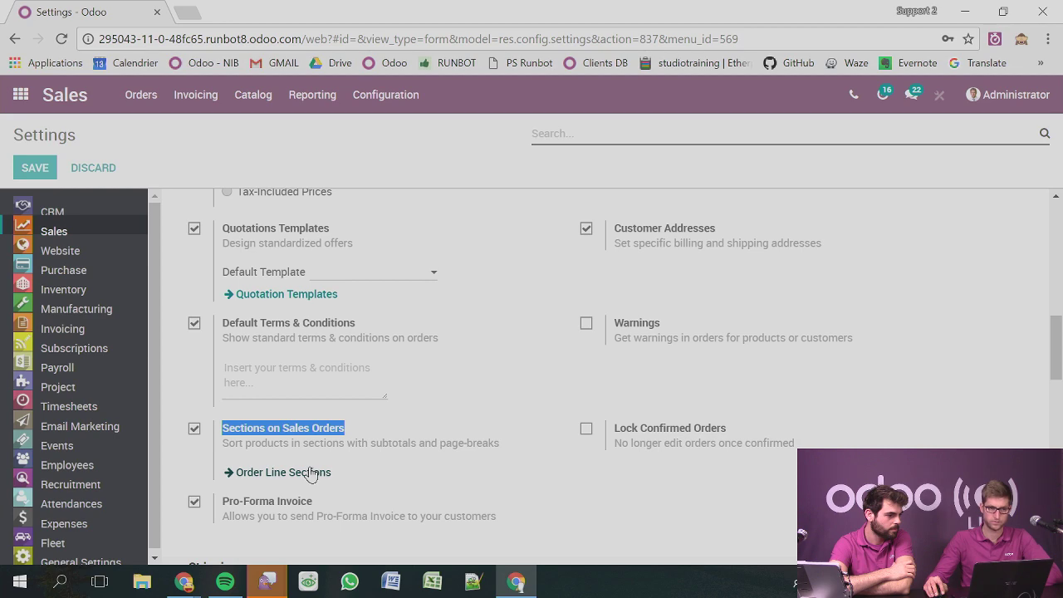
Open the Order Line Sections configuration from the Sales settings.
{"action": "left_click", "coordinate": [310, 473]}
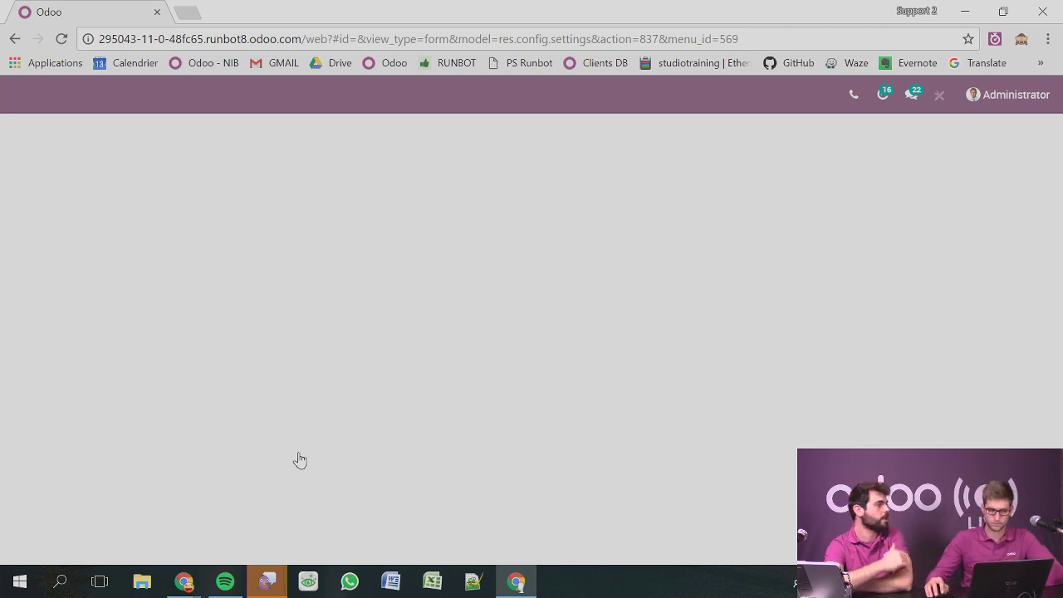
{"action": "scroll", "coordinate": [315, 274], "scroll_direction": "down", "scroll_amount": 1}
{"action": "scroll", "coordinate": [339, 332], "scroll_direction": "down", "scroll_amount": 5}
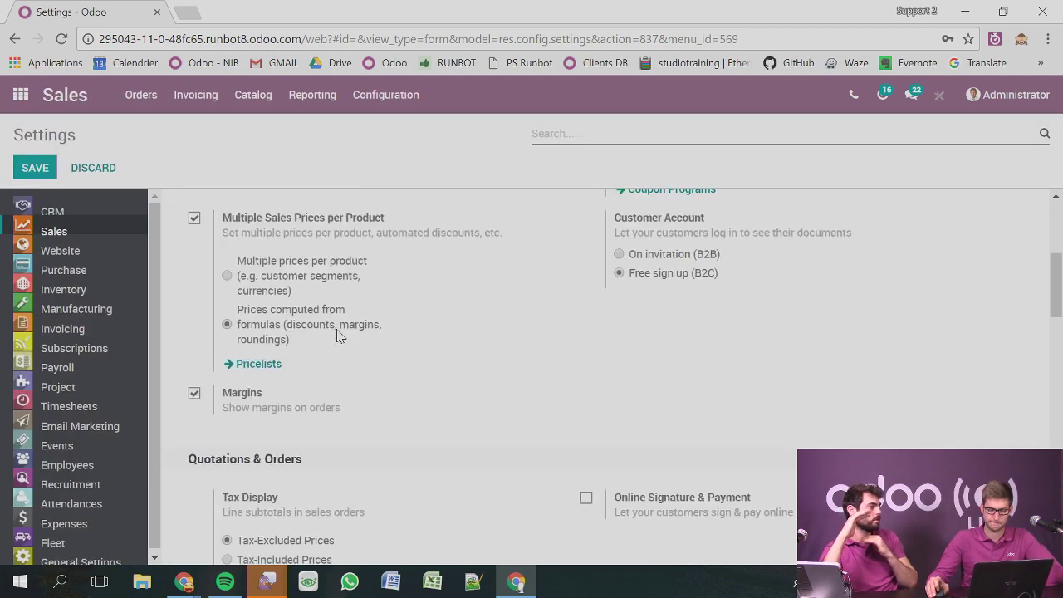
{"action": "scroll", "coordinate": [333, 348], "scroll_direction": "down", "scroll_amount": 3}
{"action": "scroll", "coordinate": [324, 357], "scroll_direction": "down", "scroll_amount": 1}
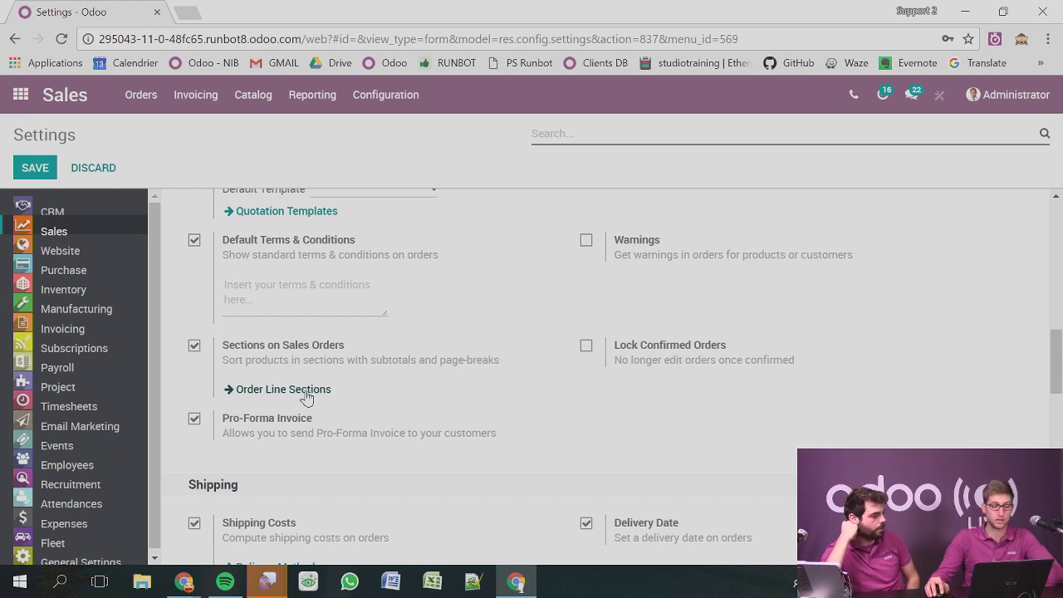
{"action": "left_click", "coordinate": [305, 392]}
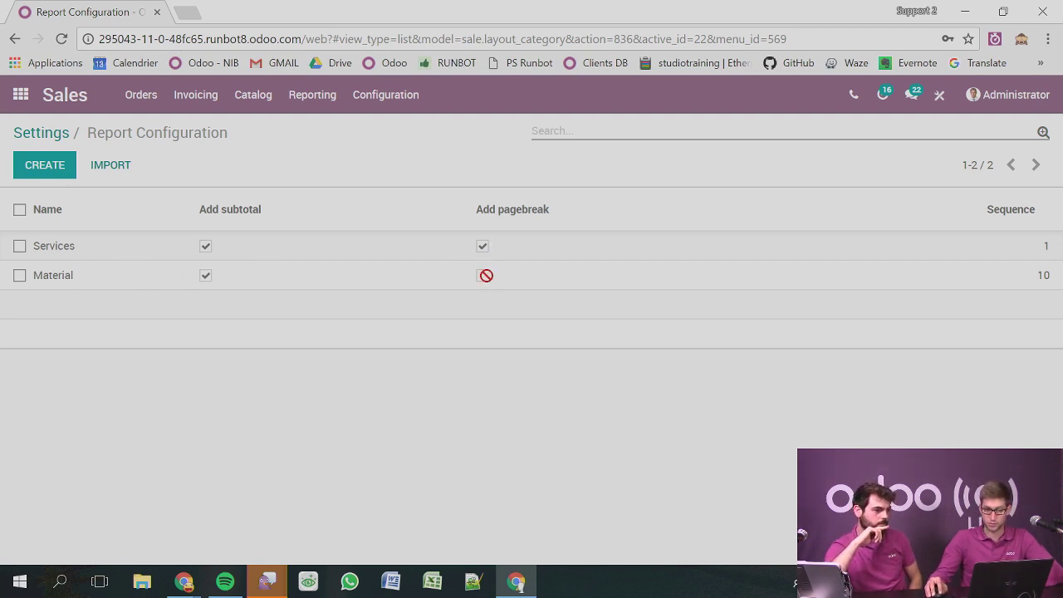
Create an order line section named Vehicule with subtotal and pagebreak enabled and sequence 100, save it and return to the section list.
{"action": "left_click", "coordinate": [39, 164]}
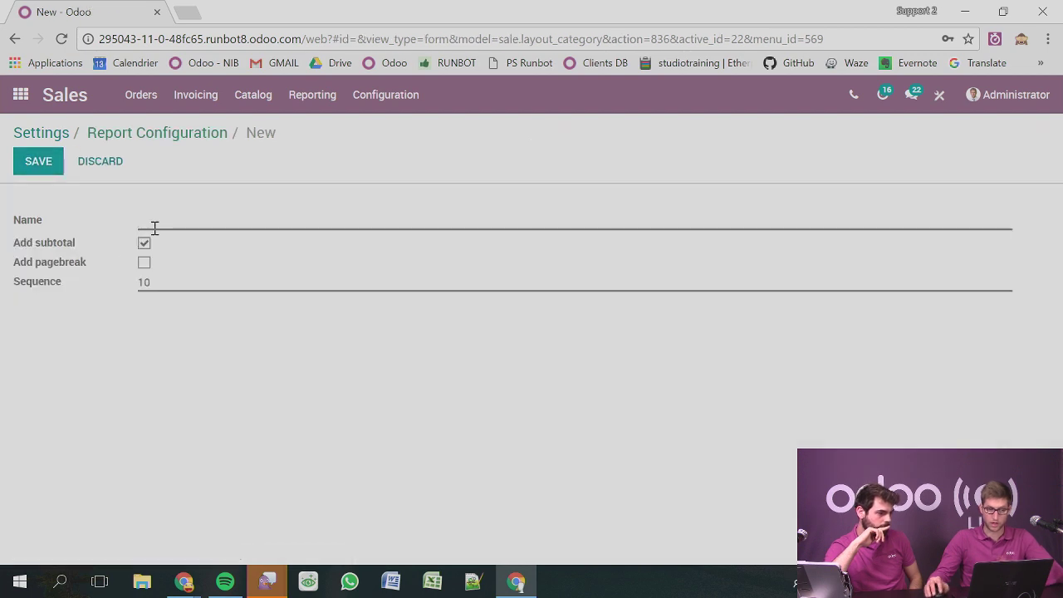
{"action": "type", "text": "Vehic"}
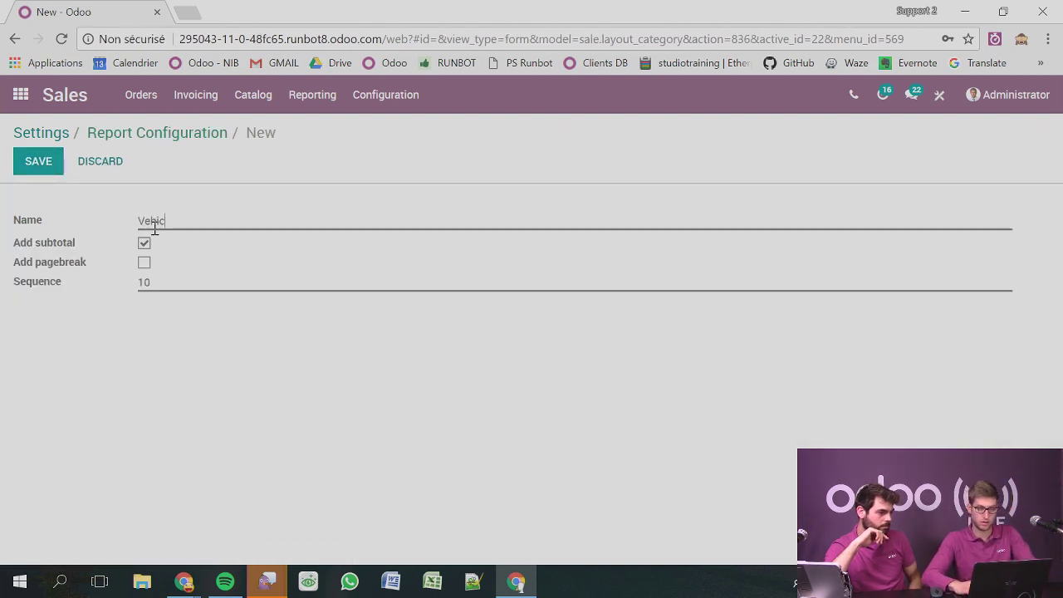
{"action": "key", "text": "BackSpace"}
{"action": "key", "text": "BackSpace"}
{"action": "key", "text": "BackSpace"}
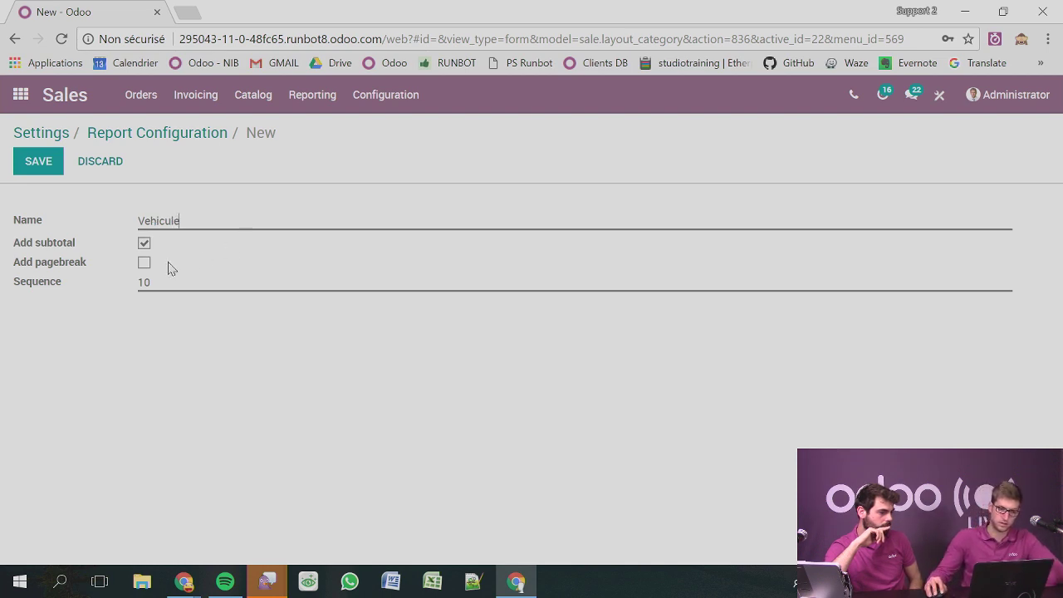
{"action": "left_click", "coordinate": [144, 262]}
{"action": "key", "text": "Tab"}
{"action": "type", "text": "1"}
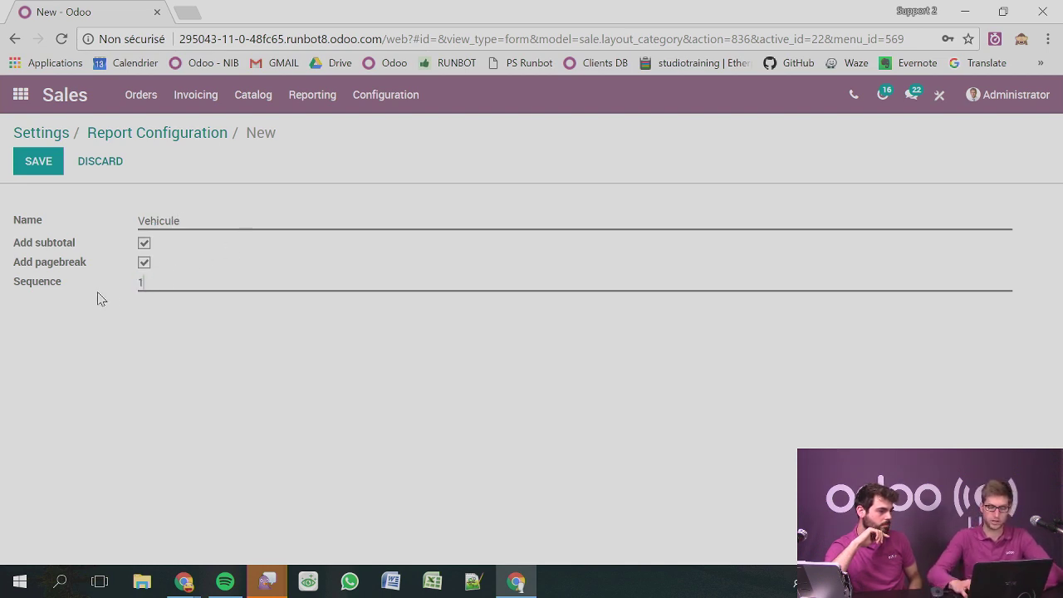
{"action": "left_click", "coordinate": [42, 168]}
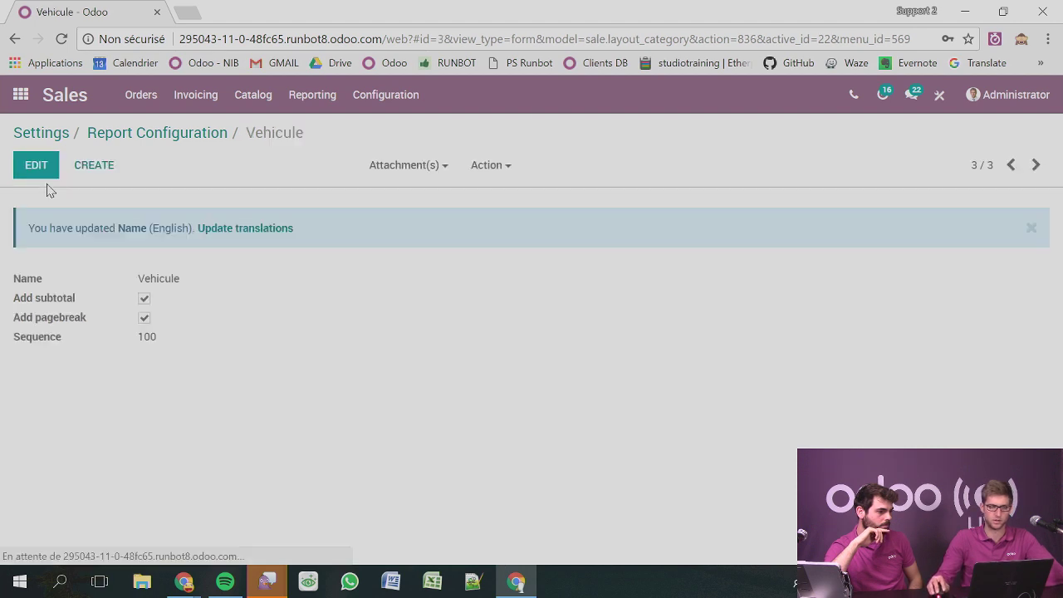
{"action": "left_click", "coordinate": [181, 143]}
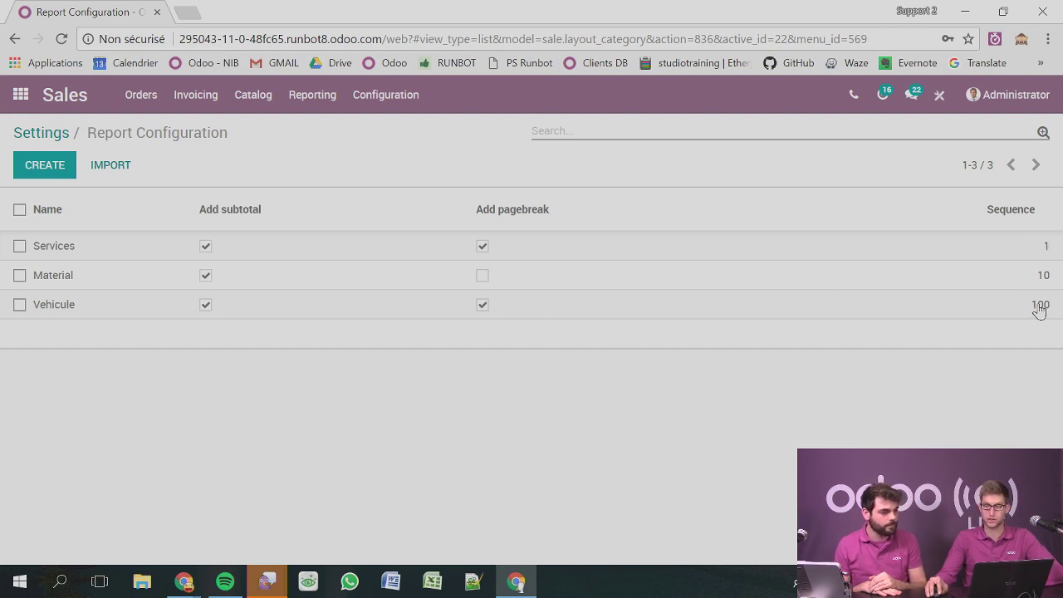
Duplicate the browser tab with the section list and switch to the copy.
{"action": "right_click", "coordinate": [124, 14]}
{"action": "left_click", "coordinate": [156, 75]}
{"action": "left_click", "coordinate": [101, 15]}
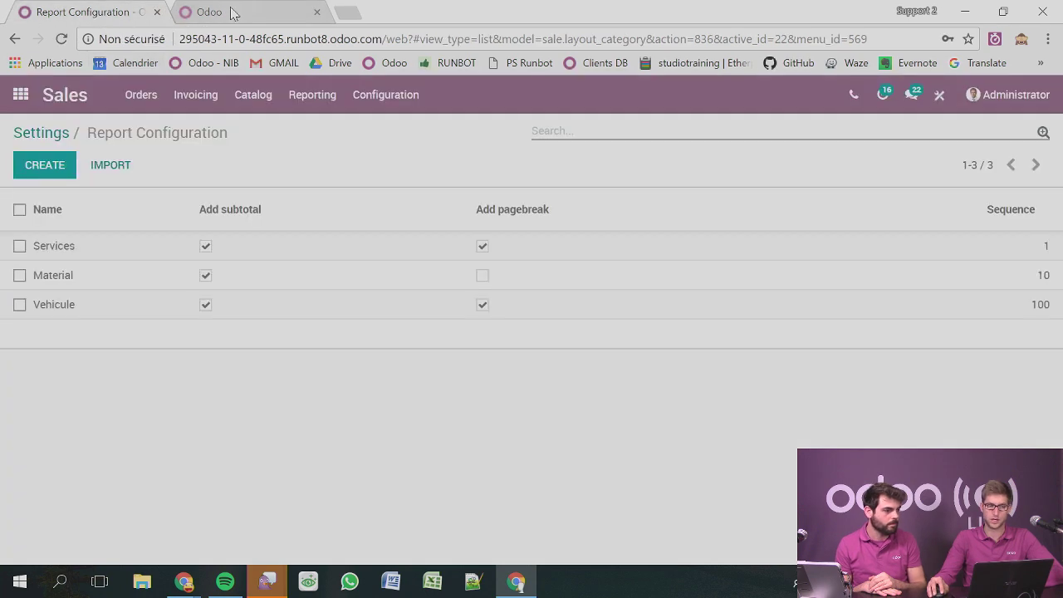
{"action": "left_click", "coordinate": [233, 12]}
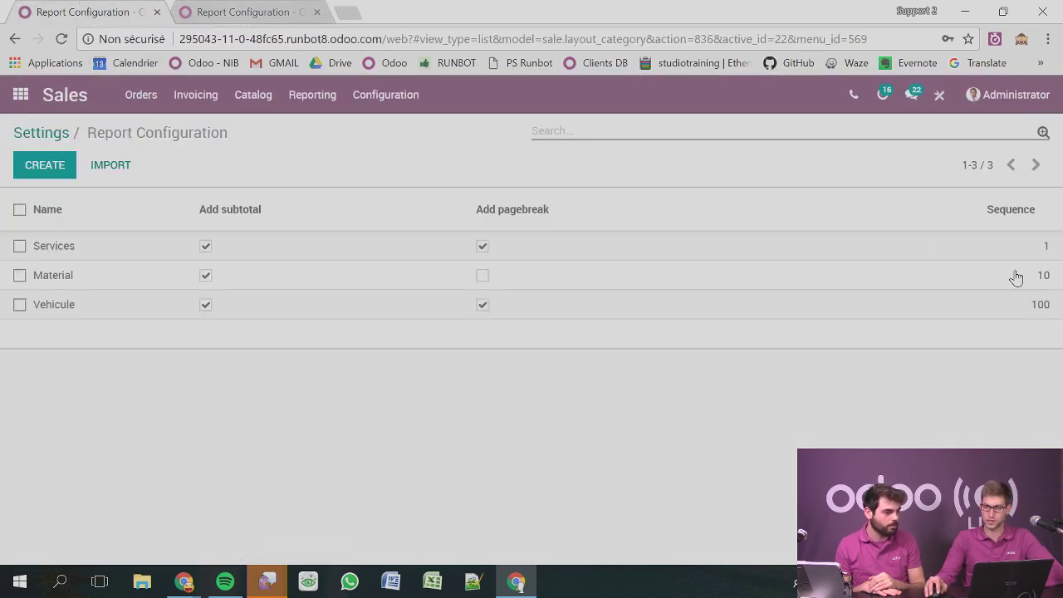
{"action": "left_click", "coordinate": [241, 12]}
Create a new sales order for customer Camptocamp with expiration date 01/20/2018.
{"action": "left_click", "coordinate": [131, 103]}
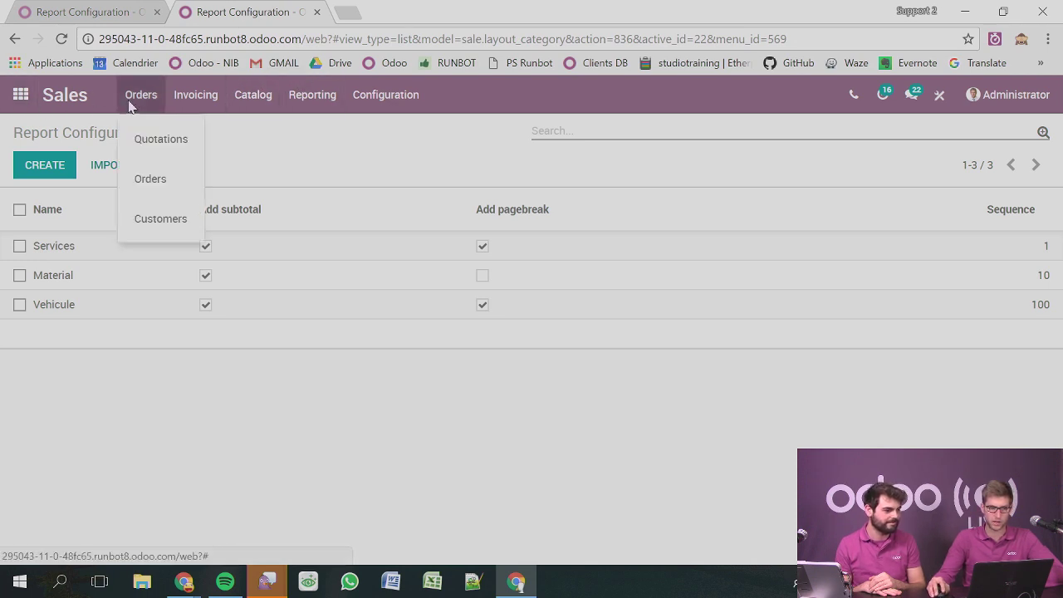
{"action": "left_click", "coordinate": [161, 182]}
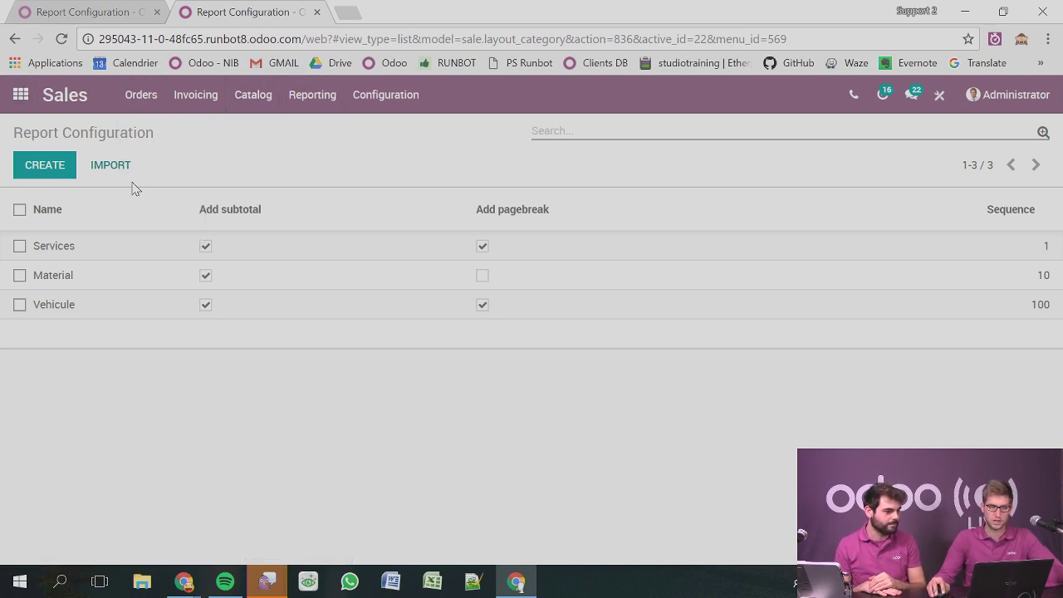
{"action": "left_click", "coordinate": [63, 179]}
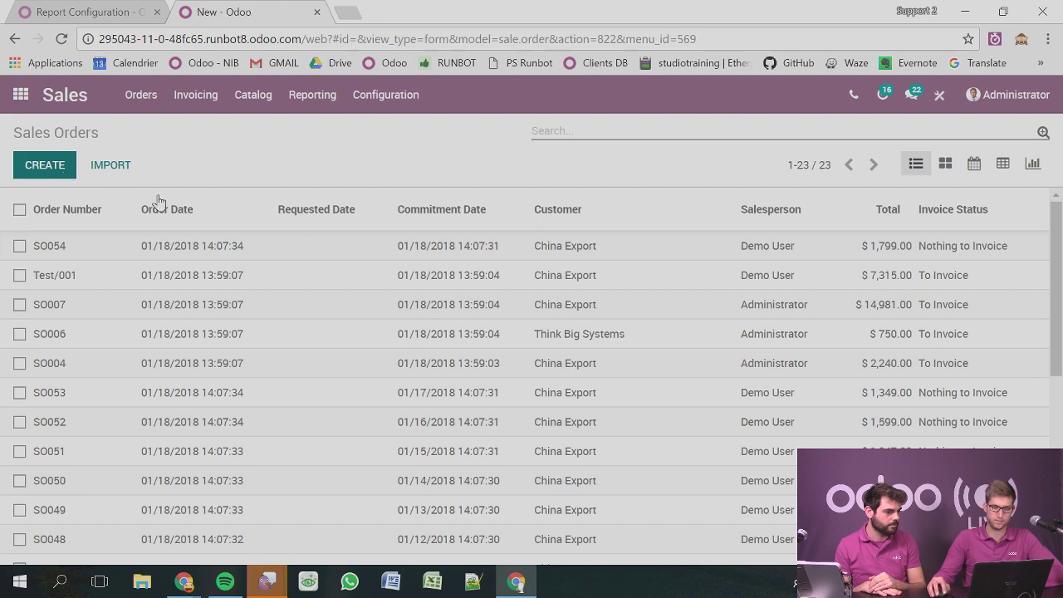
{"action": "left_click", "coordinate": [253, 342]}
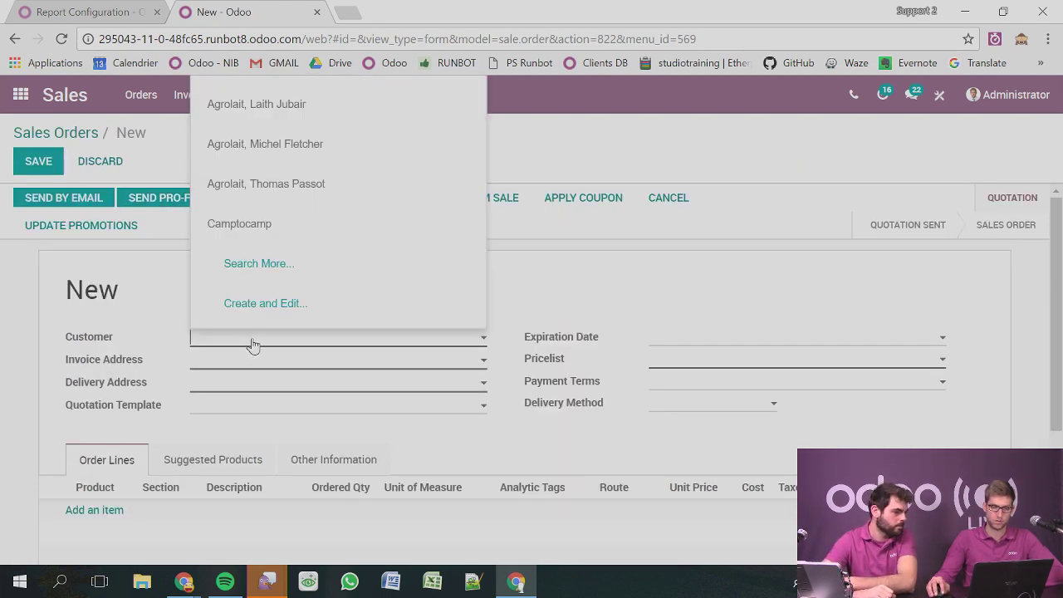
{"action": "left_click", "coordinate": [260, 231]}
{"action": "scroll", "coordinate": [361, 290], "scroll_direction": "down", "scroll_amount": 2}
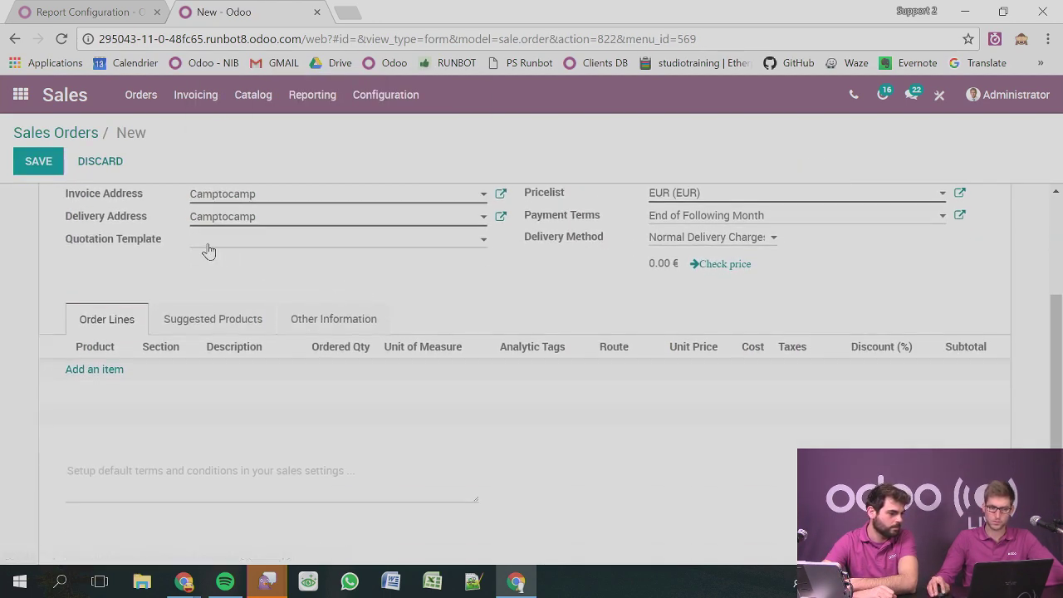
{"action": "scroll", "coordinate": [283, 283], "scroll_direction": "up", "scroll_amount": 2}
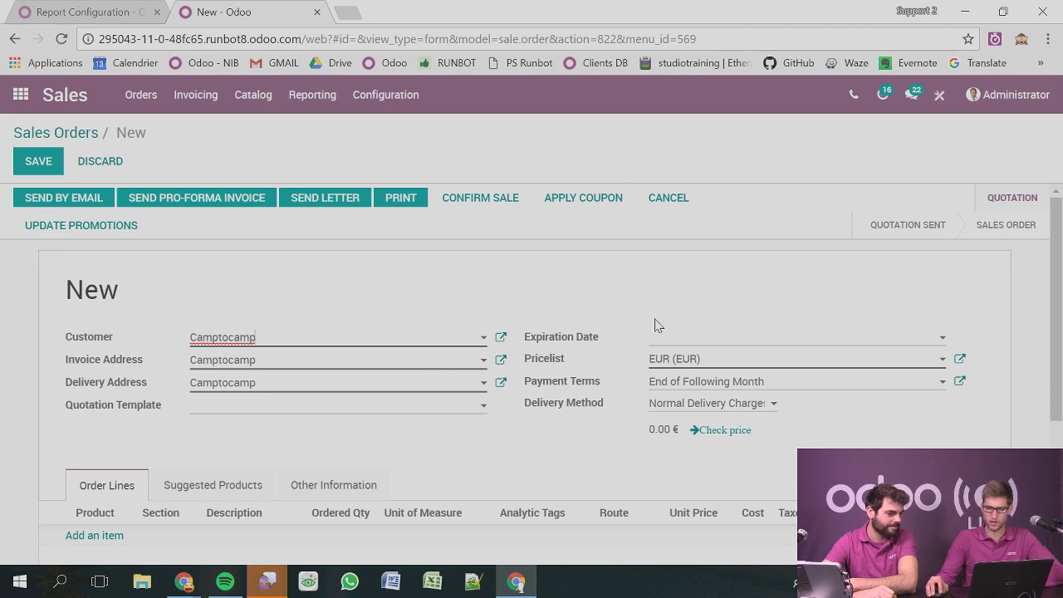
{"action": "left_click", "coordinate": [683, 337]}
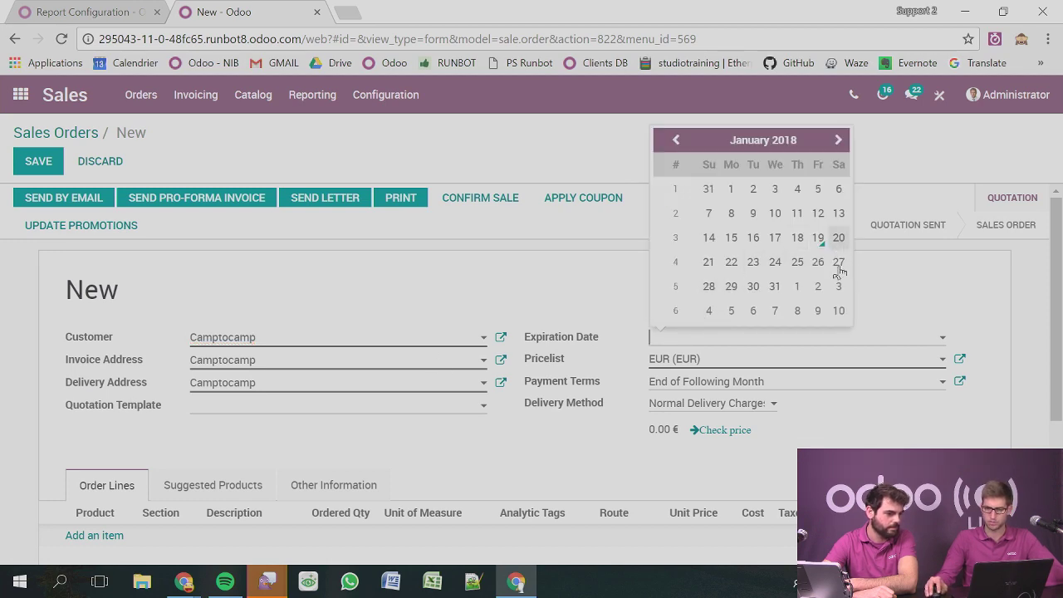
{"action": "left_click", "coordinate": [839, 241]}
Add an order line for [AT] Air Flight with ordered quantity 5 and Tax 15.00%, and save the line.
{"action": "scroll", "coordinate": [353, 432], "scroll_direction": "down", "scroll_amount": 1}
{"action": "scroll", "coordinate": [306, 415], "scroll_direction": "down", "scroll_amount": 1}
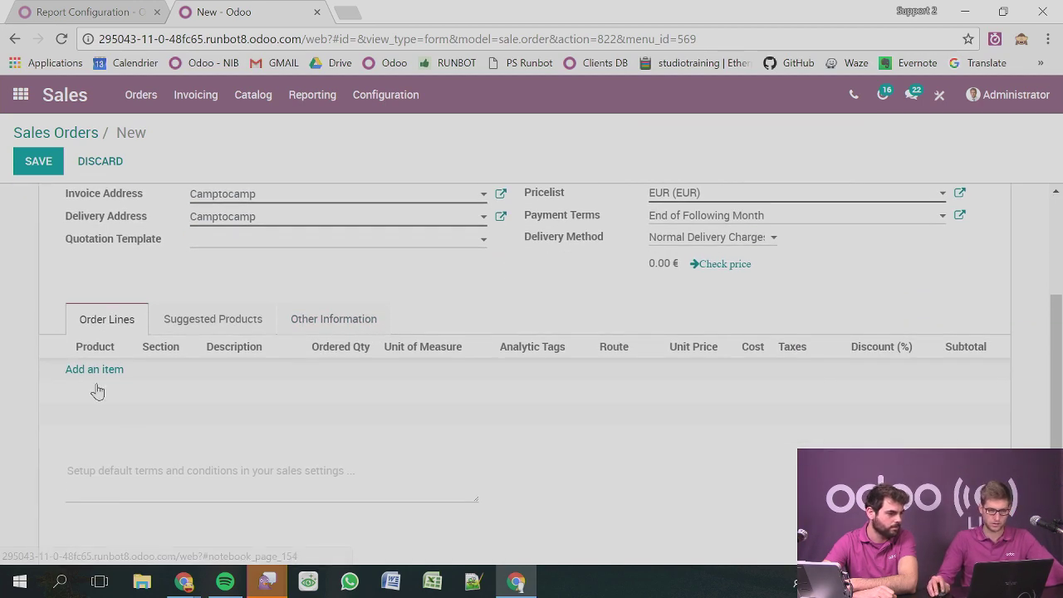
{"action": "left_click", "coordinate": [89, 369]}
{"action": "left_click", "coordinate": [304, 193]}
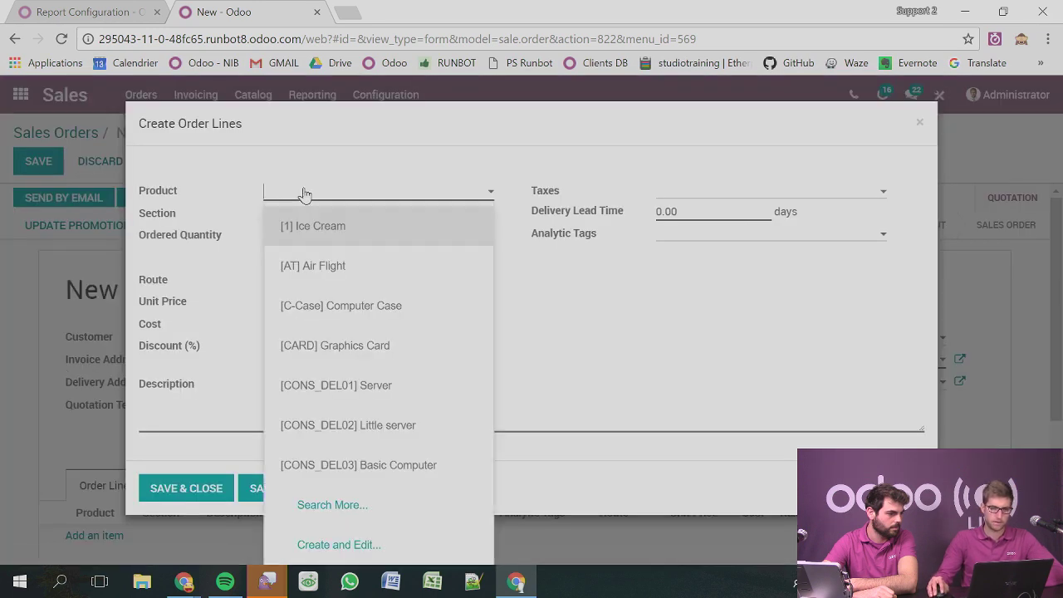
{"action": "left_click", "coordinate": [309, 265]}
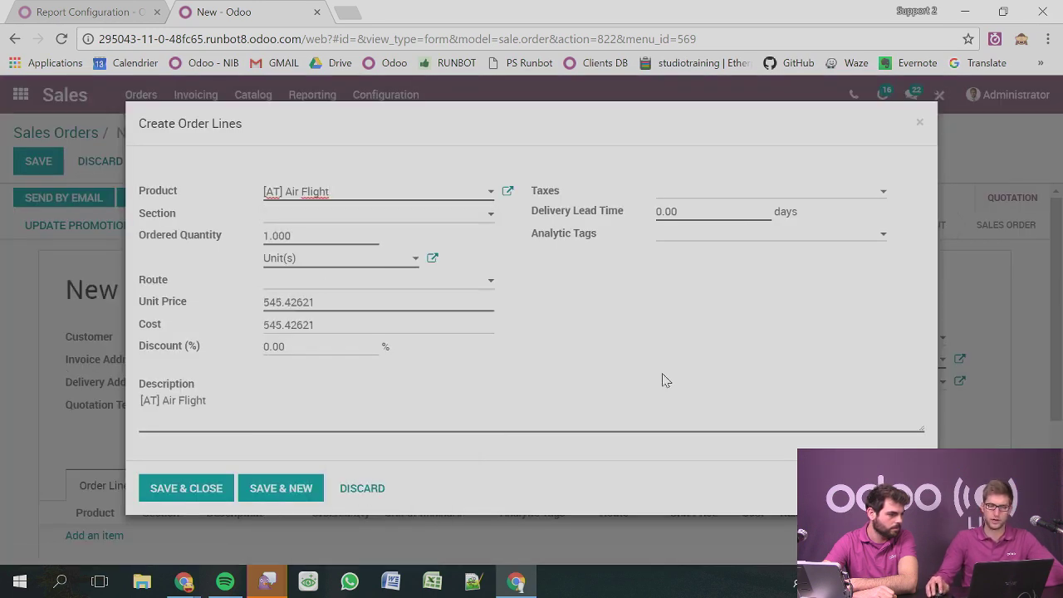
{"action": "left_click_drag", "start_coordinate": [272, 236], "coordinate": [254, 241]}
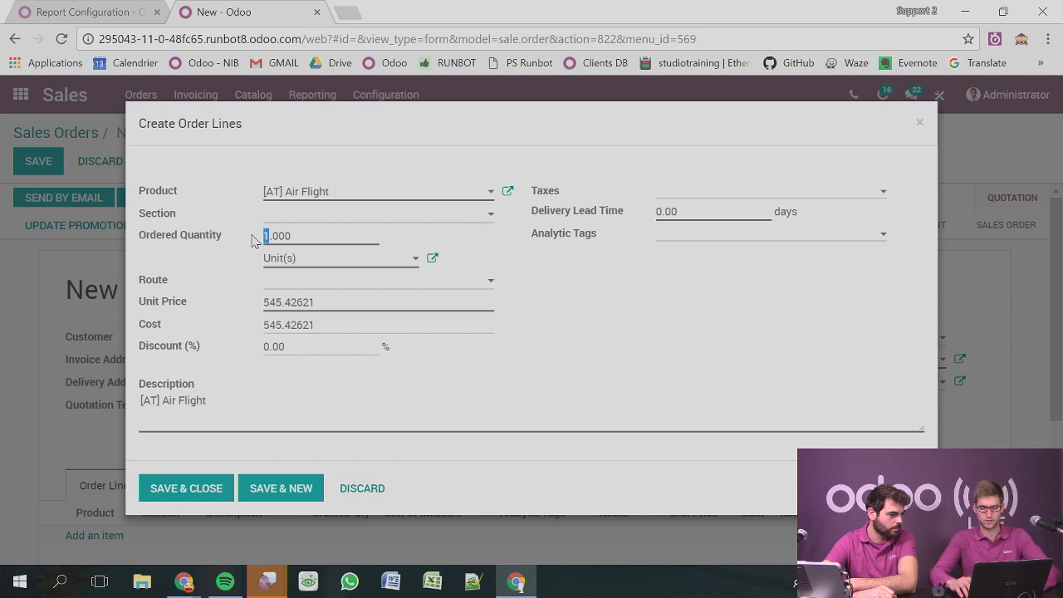
{"action": "type", "text": "5"}
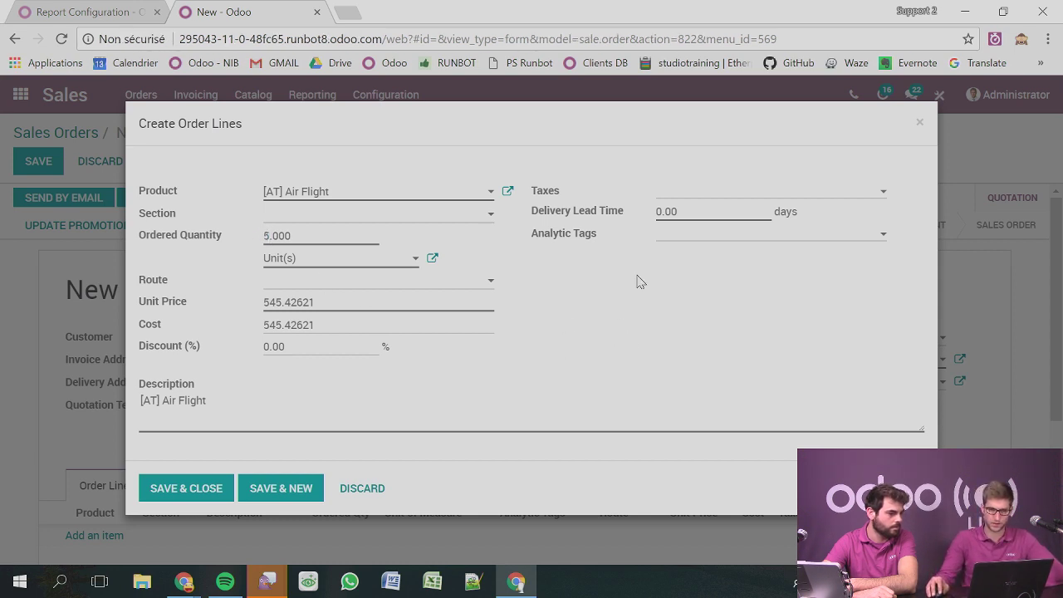
{"action": "left_click", "coordinate": [673, 203]}
{"action": "left_click", "coordinate": [704, 224]}
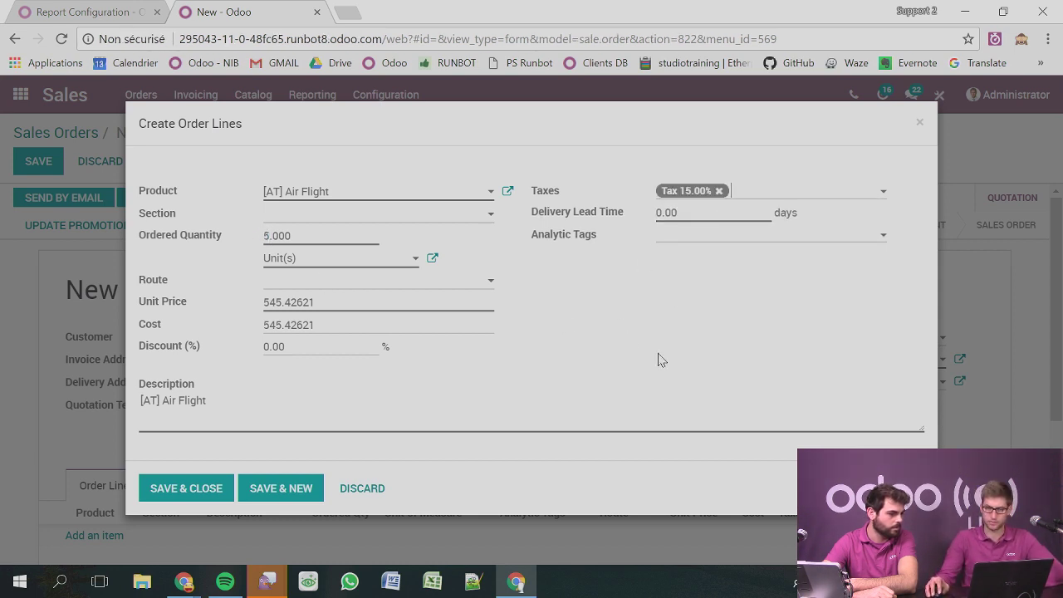
{"action": "left_click", "coordinate": [173, 487]}
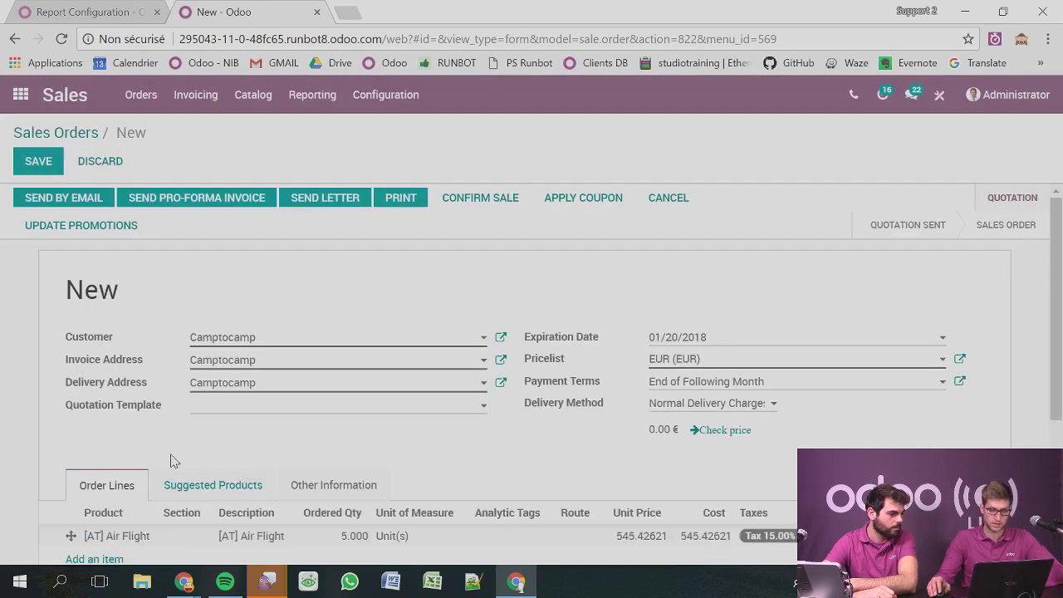
Assign the Vehicule section to the Air Flight order line and save the line.
{"action": "scroll", "coordinate": [158, 446], "scroll_direction": "down", "scroll_amount": 2}
{"action": "scroll", "coordinate": [158, 446], "scroll_direction": "down", "scroll_amount": 1}
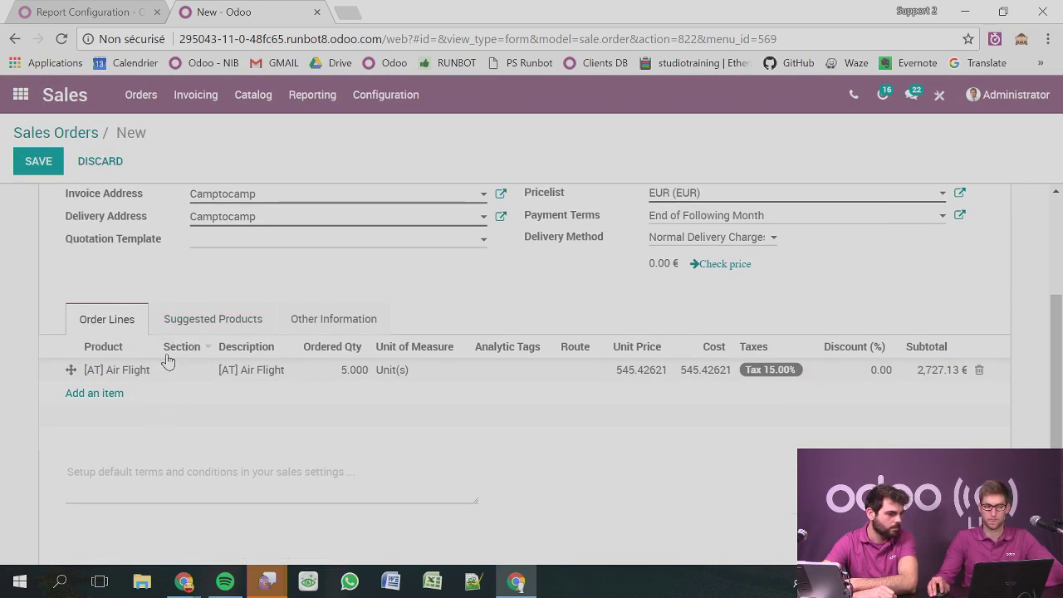
{"action": "left_click", "coordinate": [199, 371]}
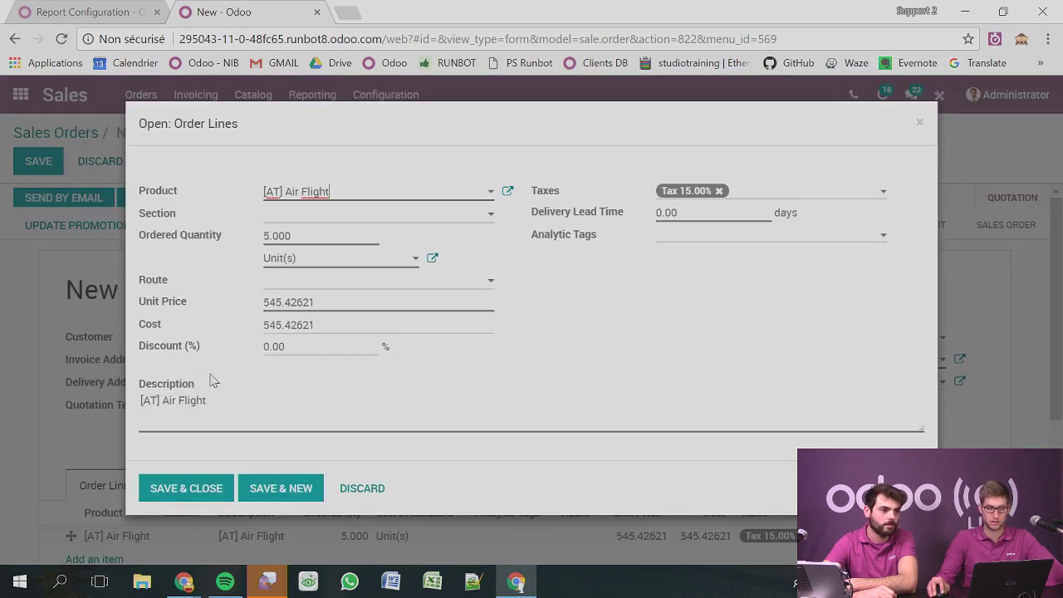
{"action": "left_click", "coordinate": [383, 221]}
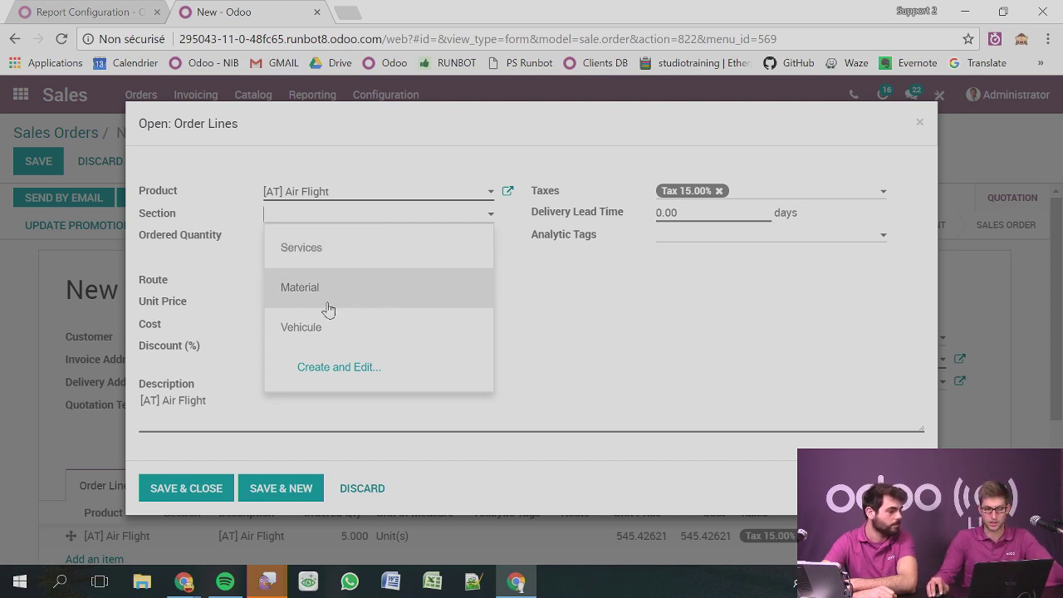
{"action": "left_click", "coordinate": [313, 327]}
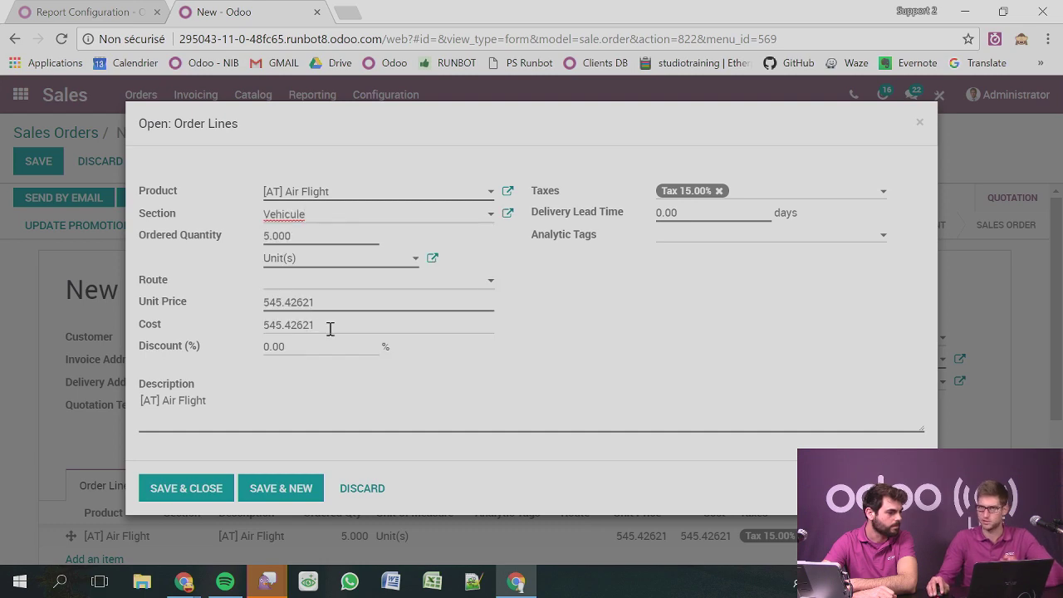
{"action": "left_click", "coordinate": [201, 488]}
Add an order line for [C-Case] Computer Case in the Material section with Tax 15.00%, and save the line.
{"action": "scroll", "coordinate": [199, 482], "scroll_direction": "down", "scroll_amount": 1}
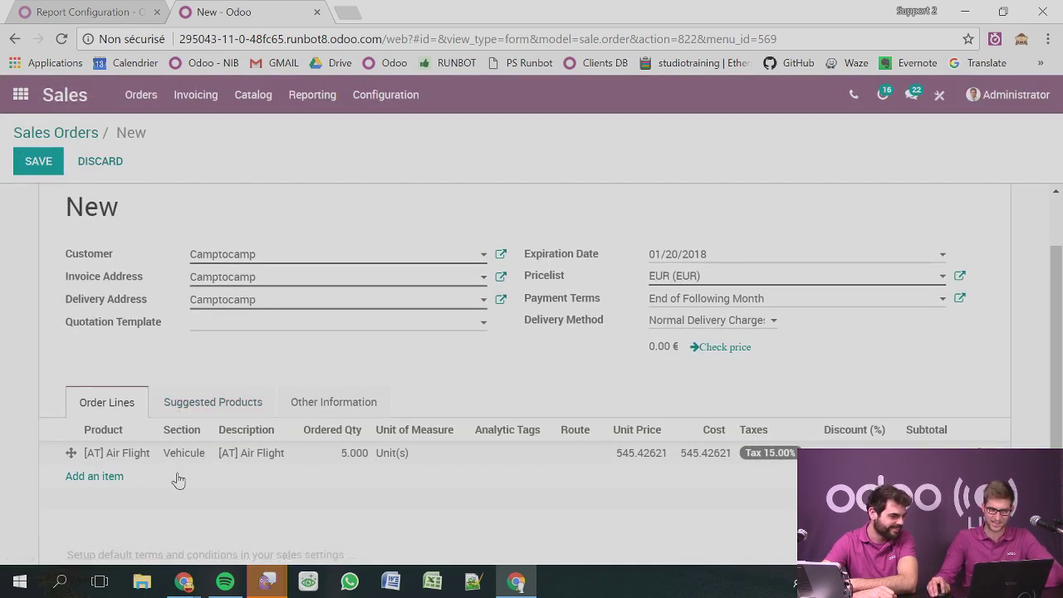
{"action": "left_click", "coordinate": [87, 479]}
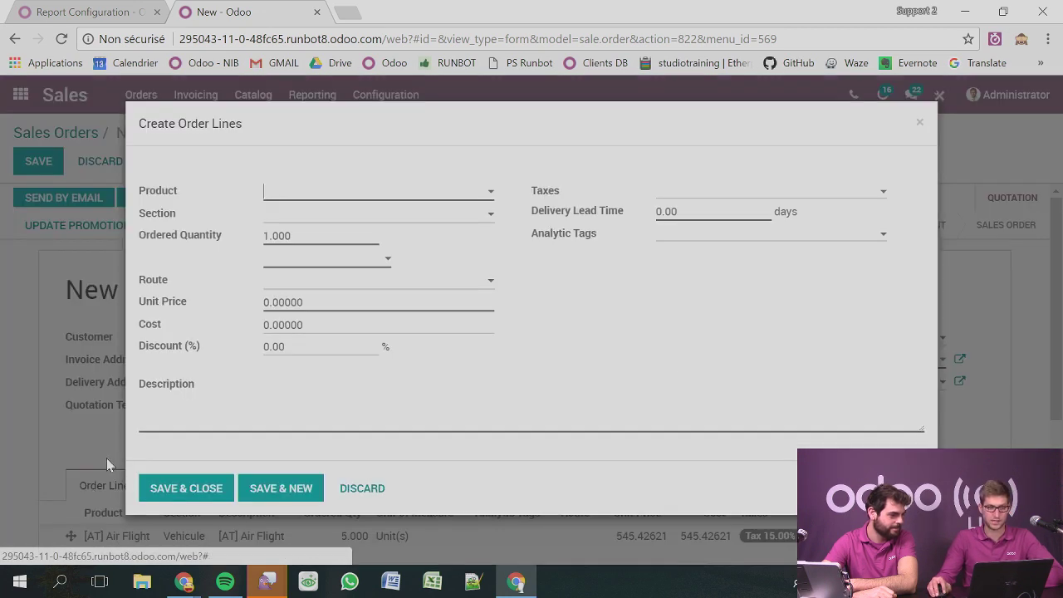
{"action": "left_click", "coordinate": [285, 194]}
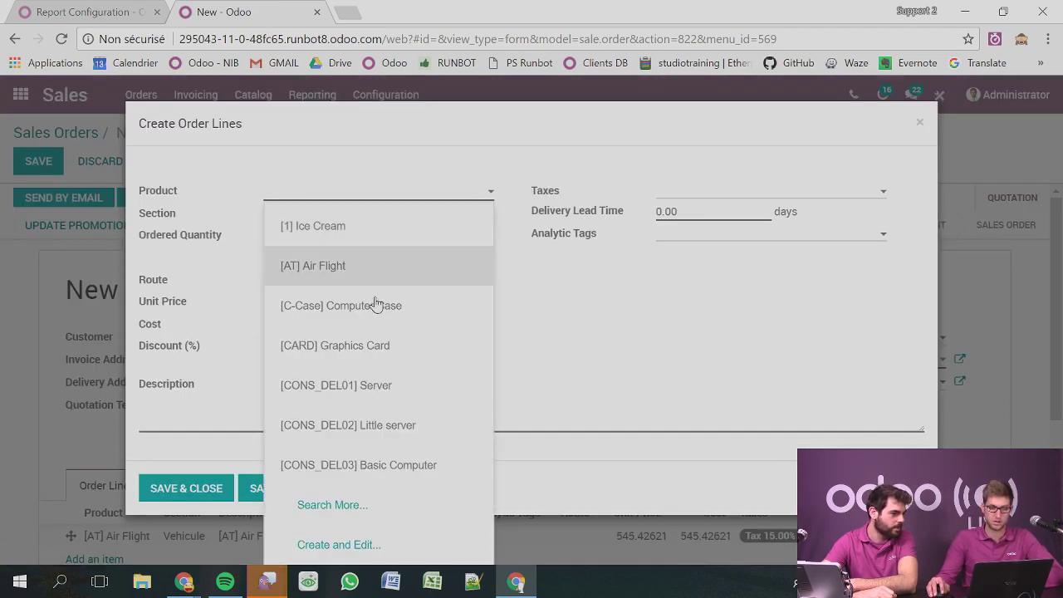
{"action": "left_click", "coordinate": [375, 304]}
{"action": "left_click", "coordinate": [298, 217]}
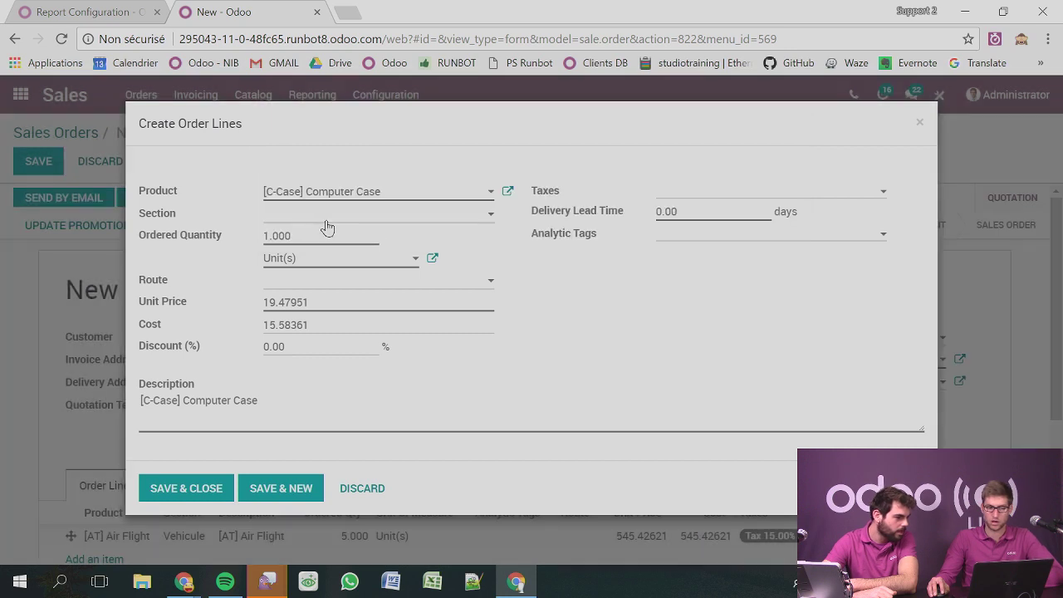
{"action": "left_click", "coordinate": [330, 218]}
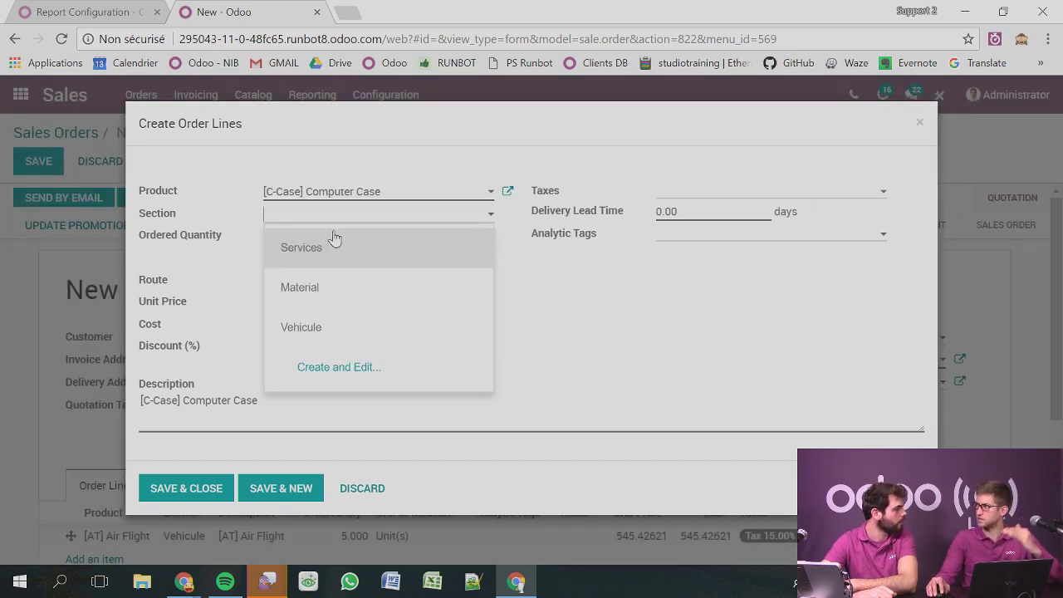
{"action": "left_click", "coordinate": [324, 282]}
{"action": "left_click", "coordinate": [698, 203]}
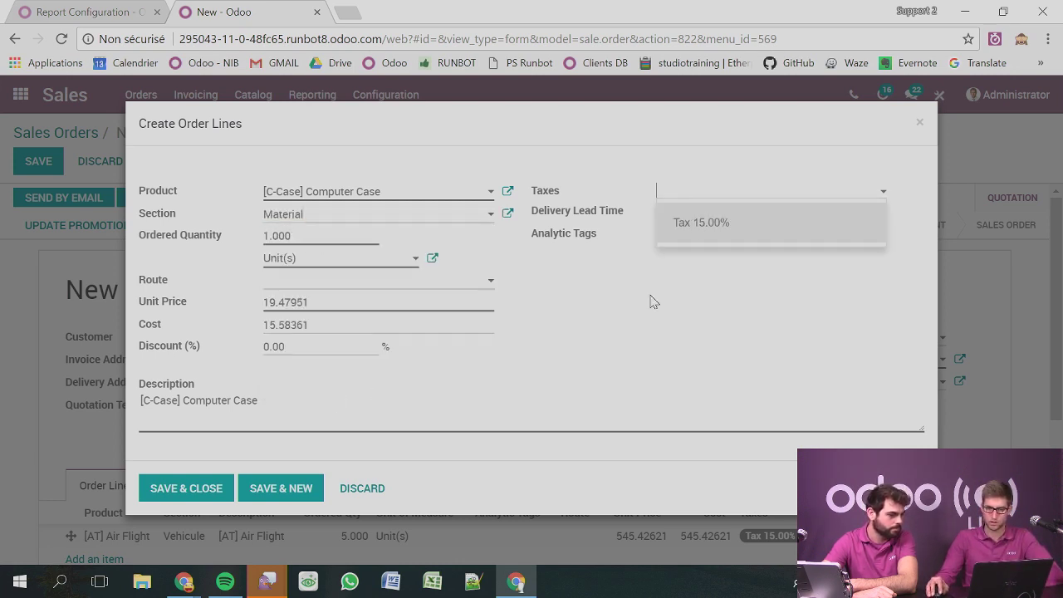
{"action": "key", "text": "Return"}
{"action": "left_click", "coordinate": [186, 488]}
Start another order line and create a new product named Motorcycle for it.
{"action": "scroll", "coordinate": [166, 465], "scroll_direction": "down", "scroll_amount": 2}
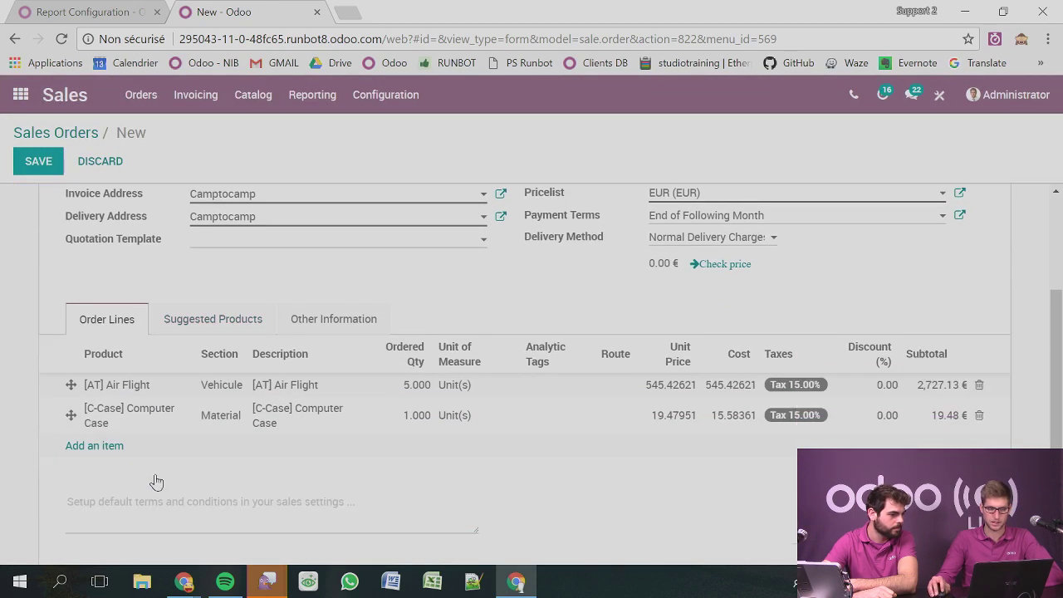
{"action": "left_click", "coordinate": [109, 452]}
{"action": "left_click", "coordinate": [305, 192]}
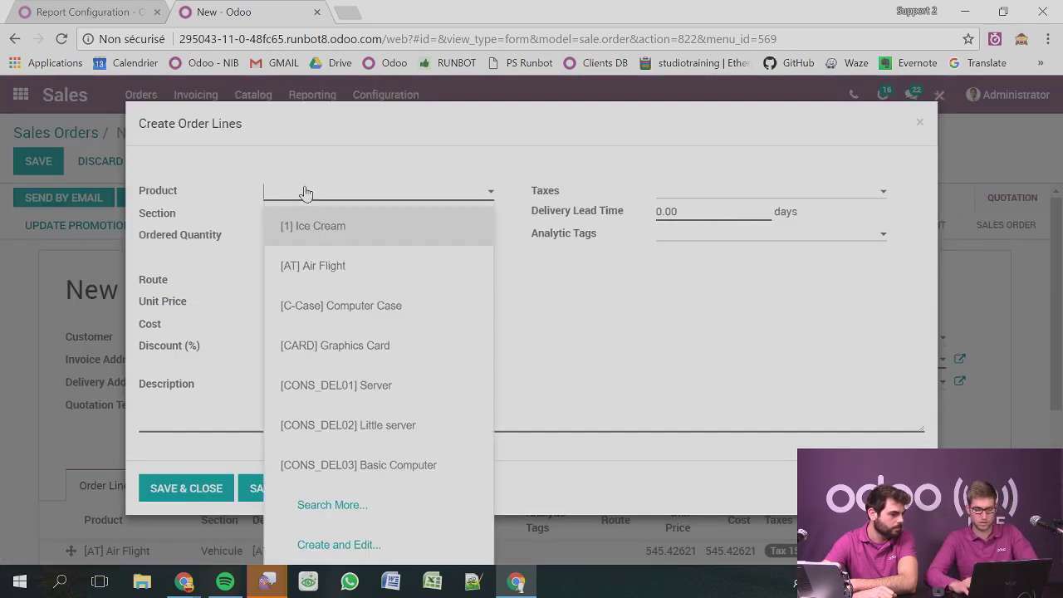
{"action": "type", "text": "Moto"}
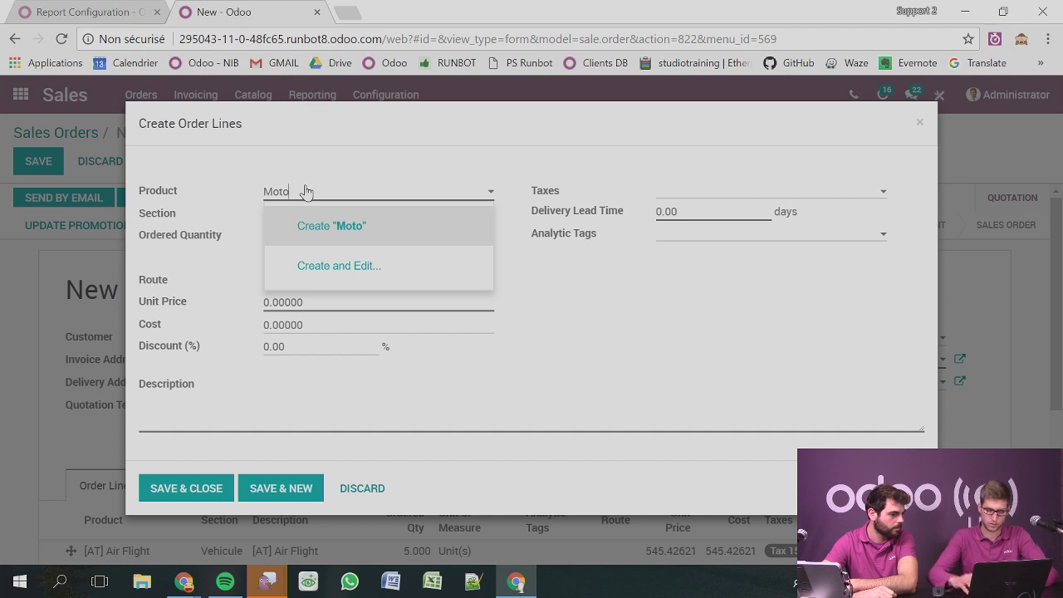
{"action": "type", "text": "rcy"}
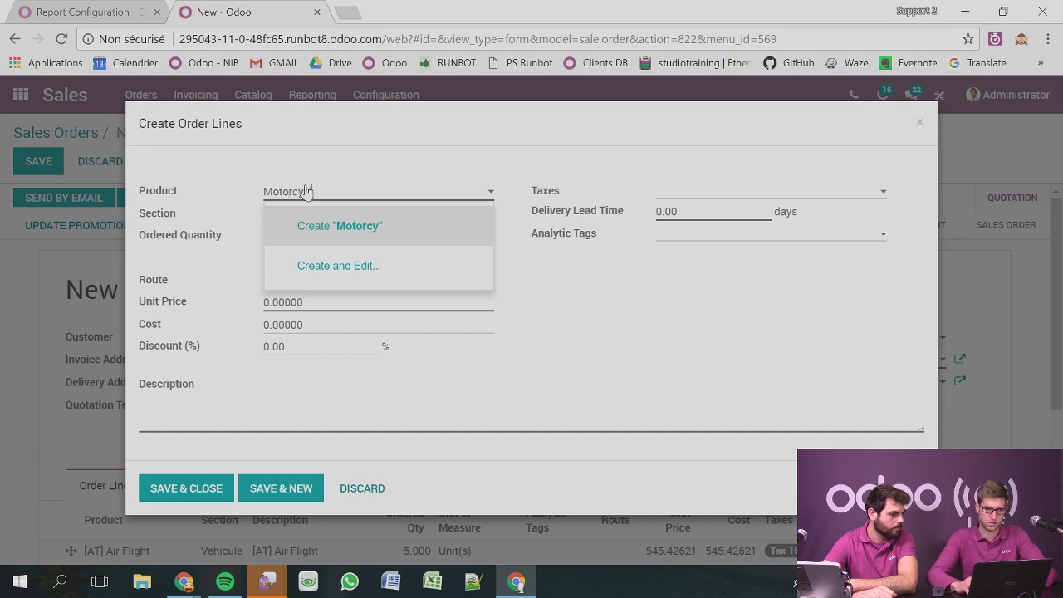
{"action": "type", "text": "cle"}
{"action": "left_click", "coordinate": [313, 226]}
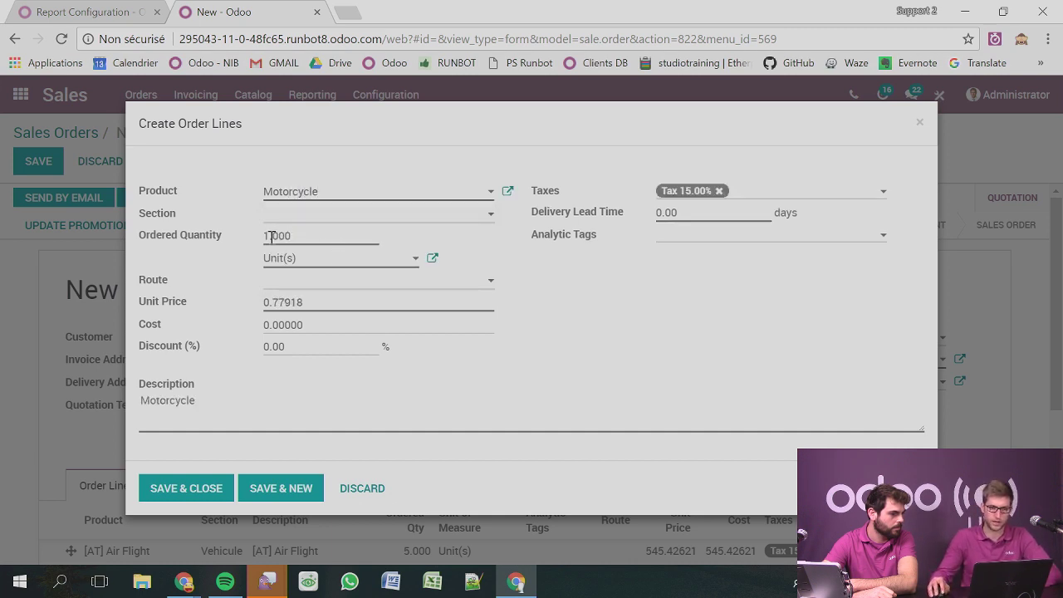
Set the Motorcycle line's unit price to 15000, assign it to the Vehicule section, and save the line.
{"action": "left_click_drag", "start_coordinate": [328, 303], "coordinate": [171, 308]}
{"action": "type", "text": "15000"}
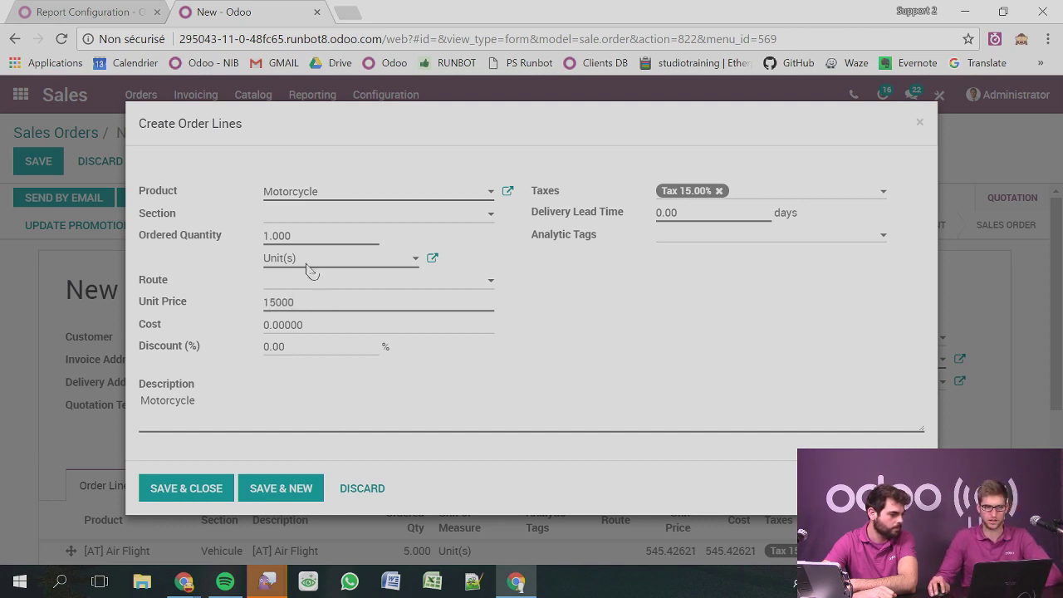
{"action": "left_click", "coordinate": [284, 217]}
{"action": "left_click", "coordinate": [308, 325]}
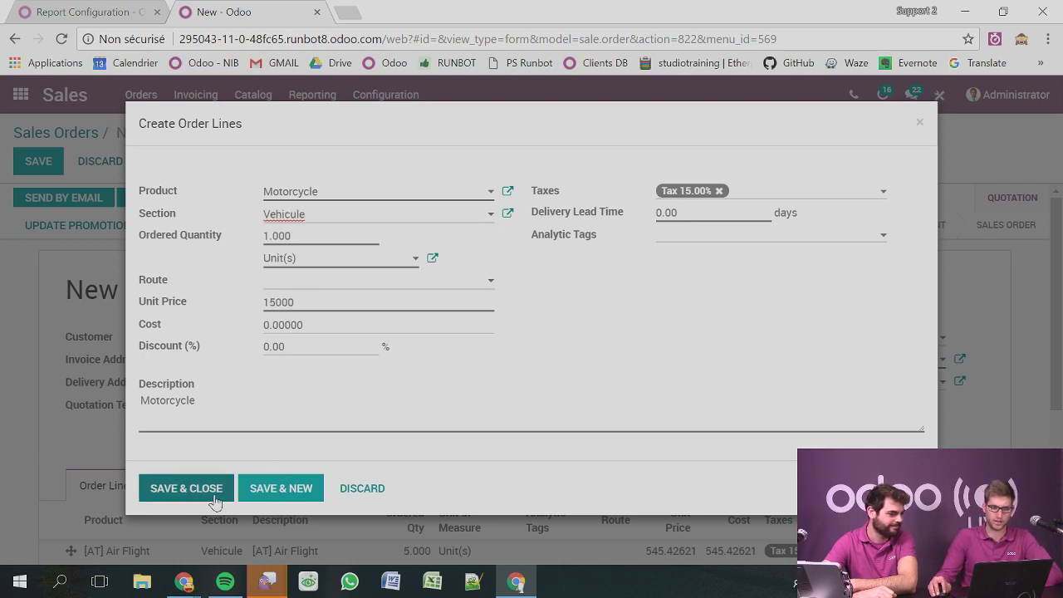
{"action": "left_click", "coordinate": [184, 489]}
Save the Camptocamp sales order, print its quotation, and open the PDF at the order lines grouped by section.
{"action": "scroll", "coordinate": [236, 412], "scroll_direction": "down", "scroll_amount": 2}
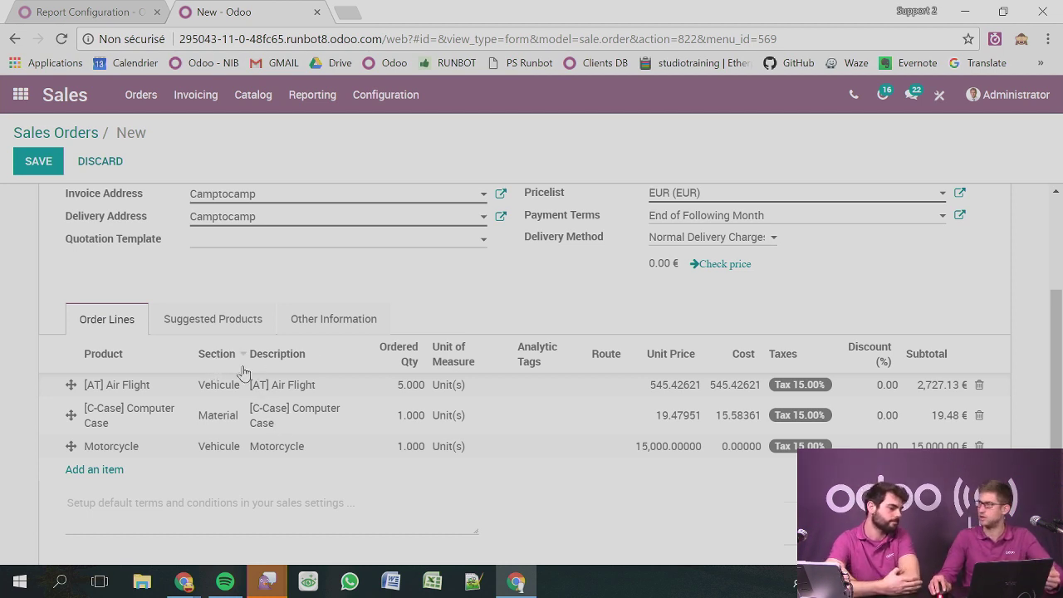
{"action": "scroll", "coordinate": [274, 374], "scroll_direction": "up", "scroll_amount": 3}
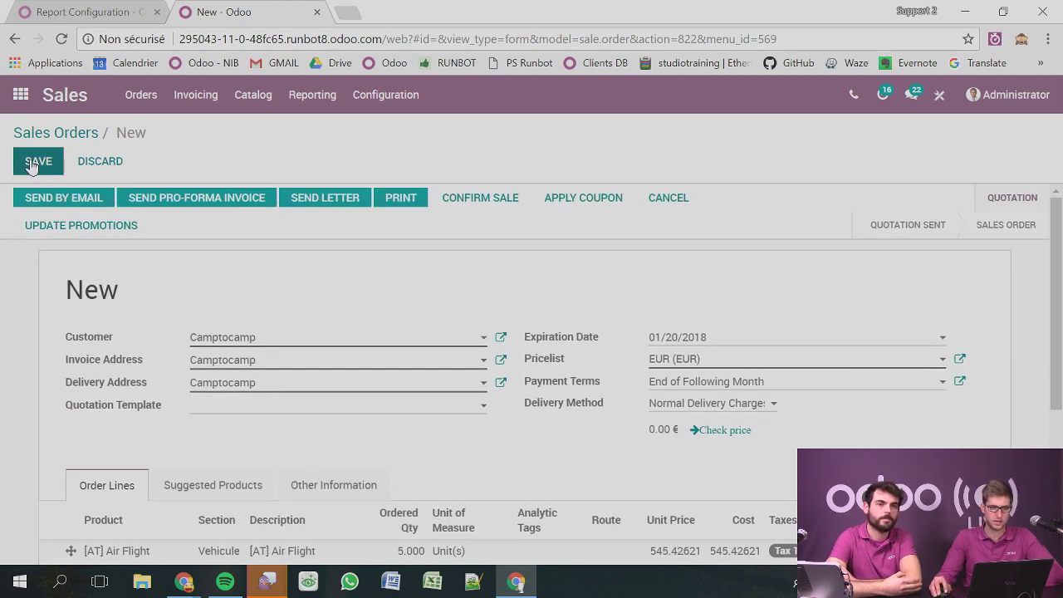
{"action": "left_click", "coordinate": [422, 214]}
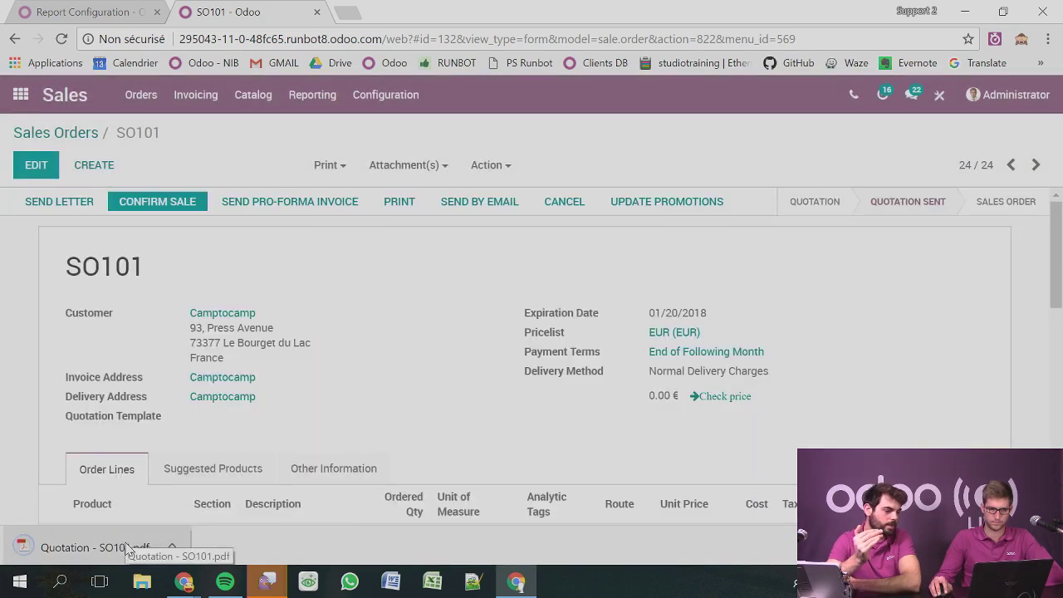
{"action": "left_click", "coordinate": [129, 548]}
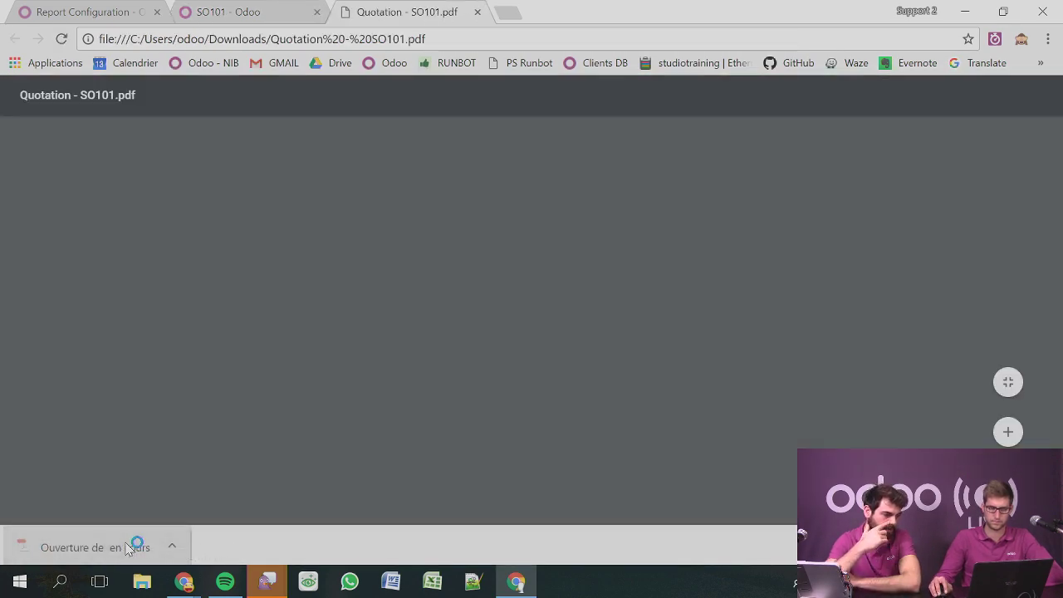
{"action": "scroll", "coordinate": [139, 490], "scroll_direction": "down", "scroll_amount": 2}
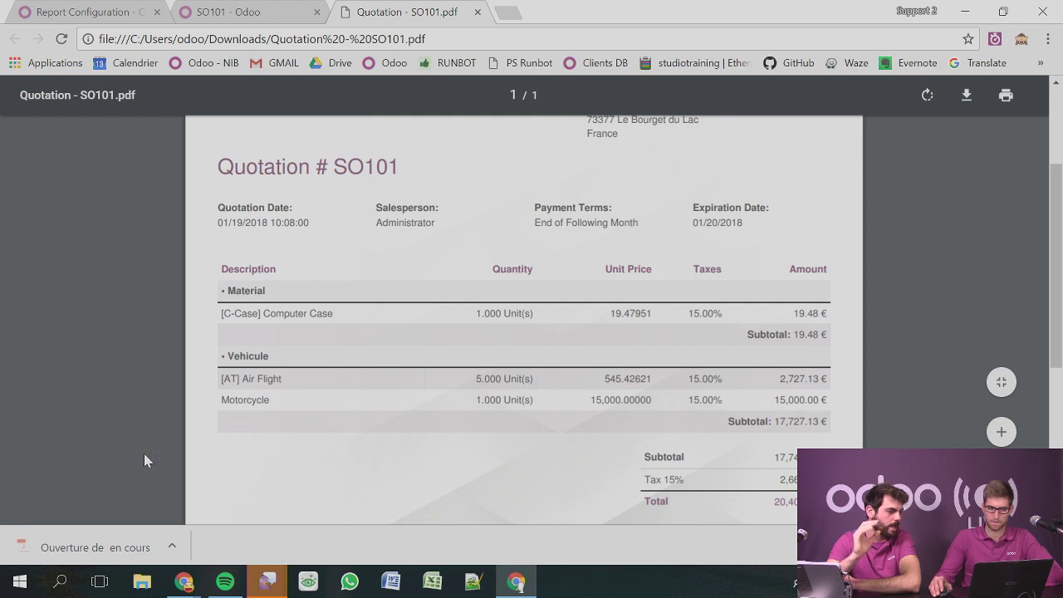
Compare the quotation PDF's section order, subtotals and page breaks with the section list and the sales order.
{"action": "left_click", "coordinate": [73, 14]}
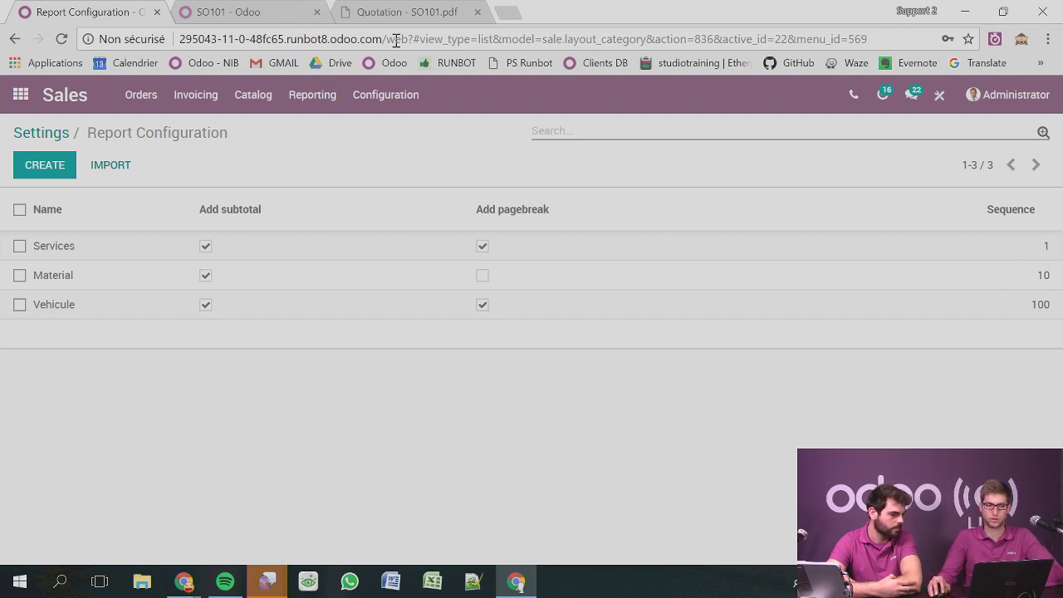
{"action": "left_click", "coordinate": [424, 11]}
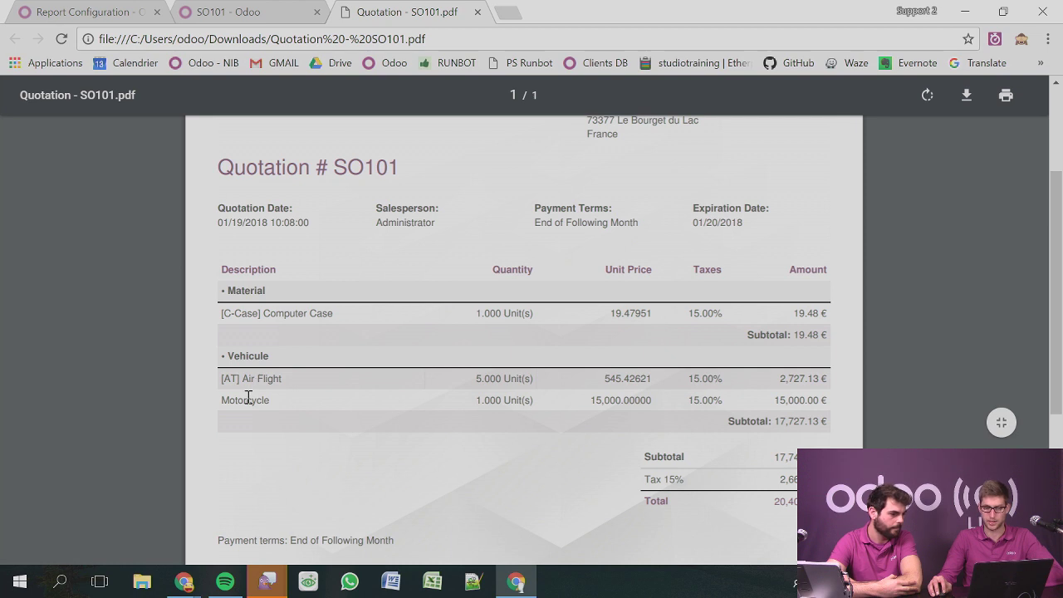
{"action": "left_click", "coordinate": [129, 15]}
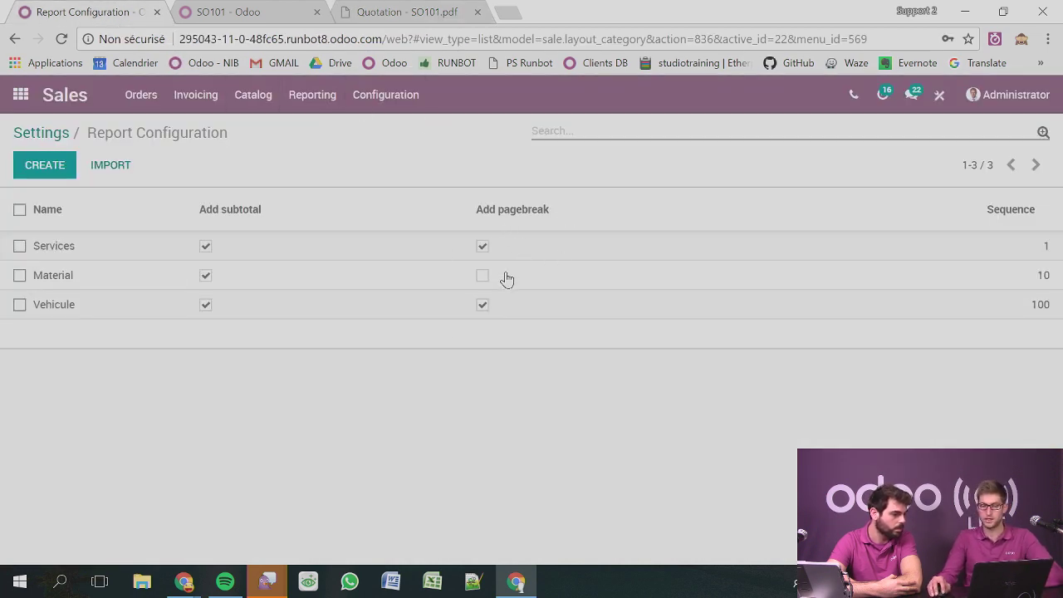
{"action": "left_click", "coordinate": [250, 11]}
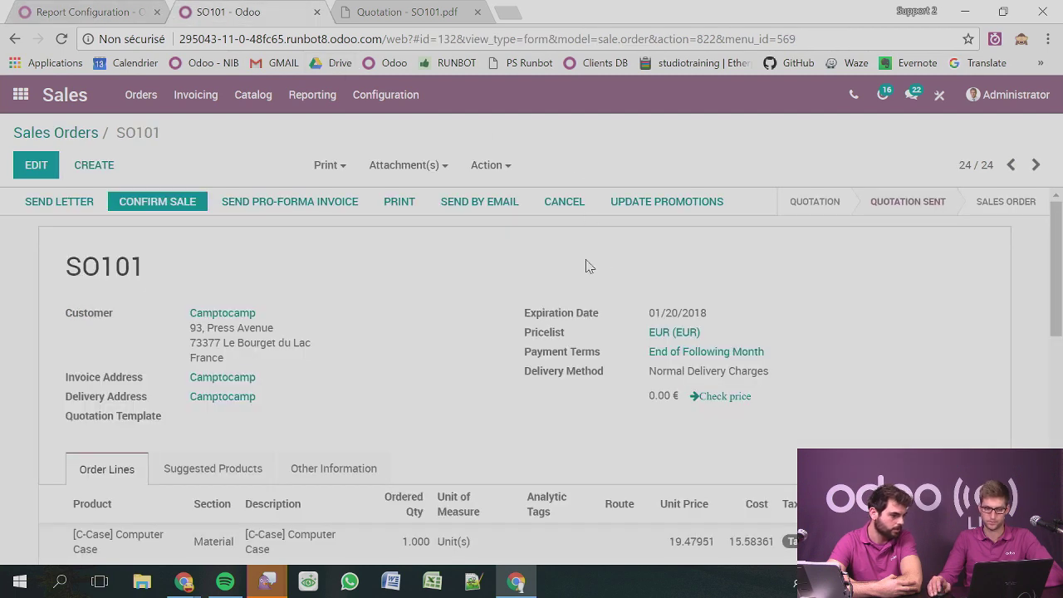
{"action": "left_click", "coordinate": [425, 8]}
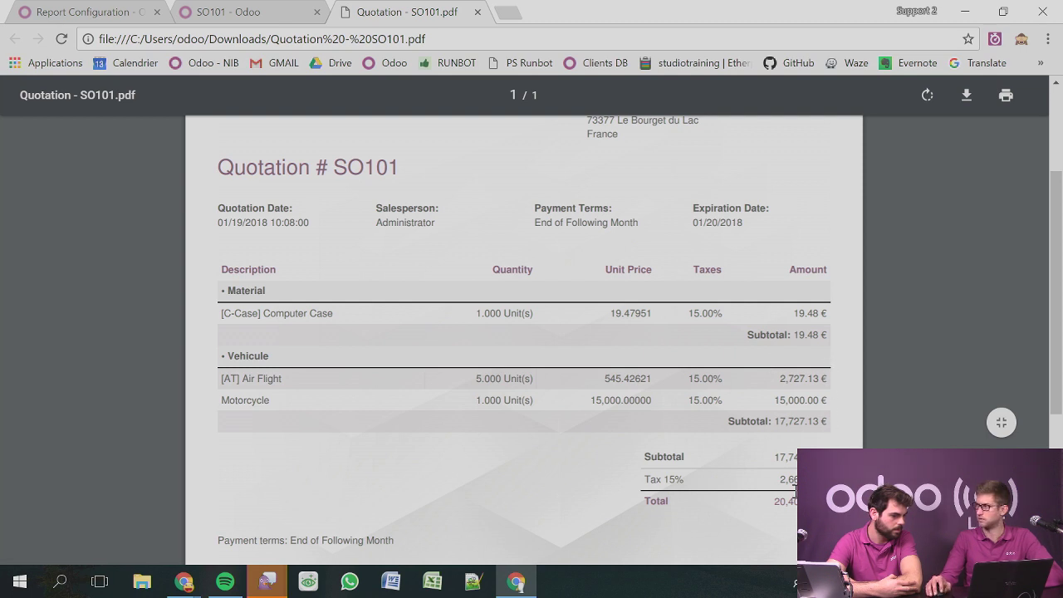
Edit the Material section in the section list: set its sequence to 1, enable Add pagebreak, and save it.
{"action": "left_click", "coordinate": [88, 12]}
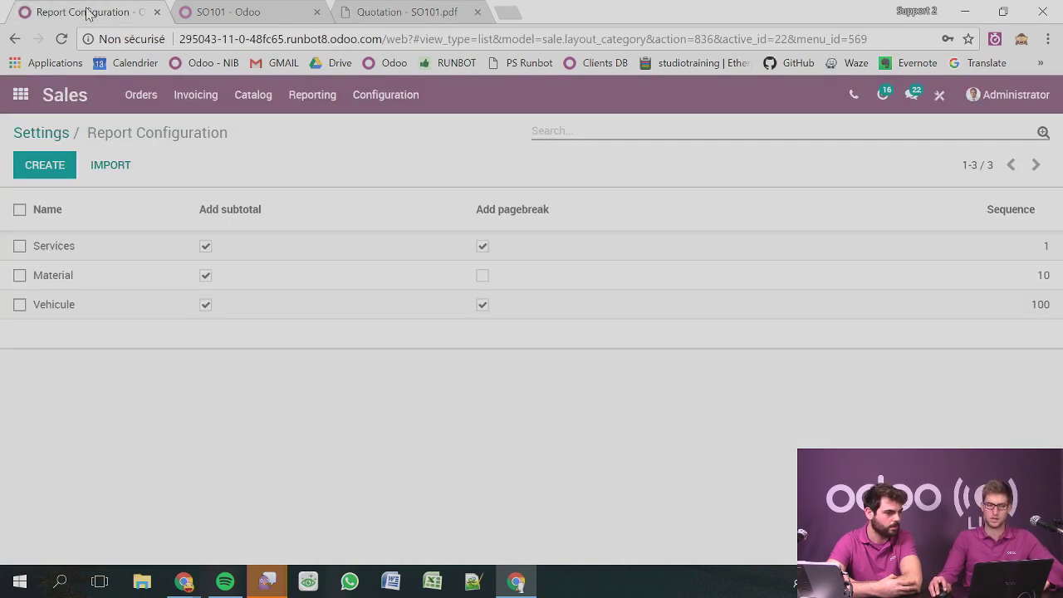
{"action": "left_click", "coordinate": [141, 279]}
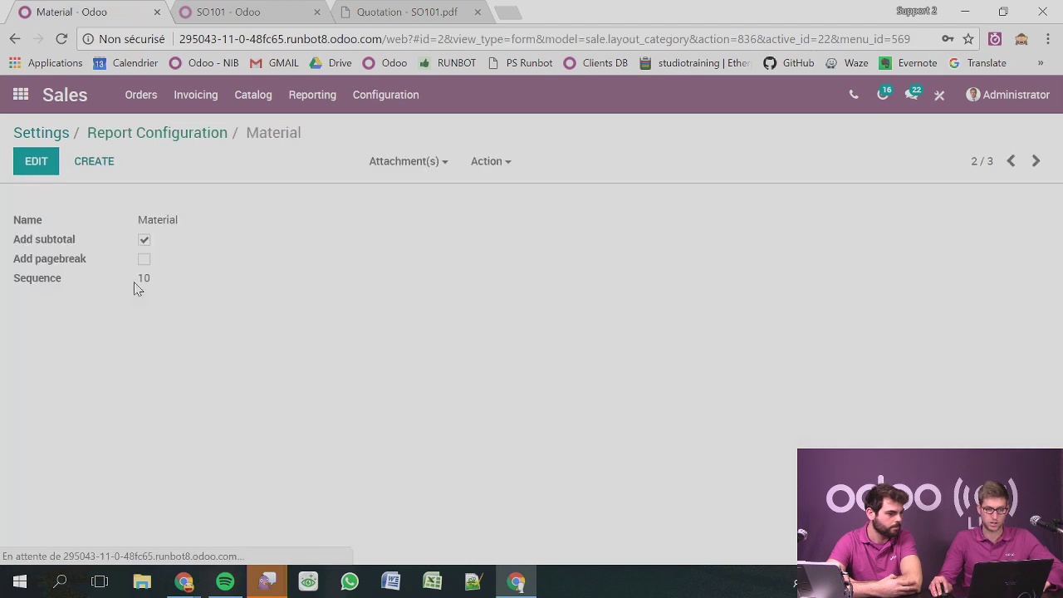
{"action": "left_click", "coordinate": [38, 161]}
{"action": "key", "text": "Tab"}
{"action": "key", "text": "Tab"}
{"action": "key", "text": "Tab"}
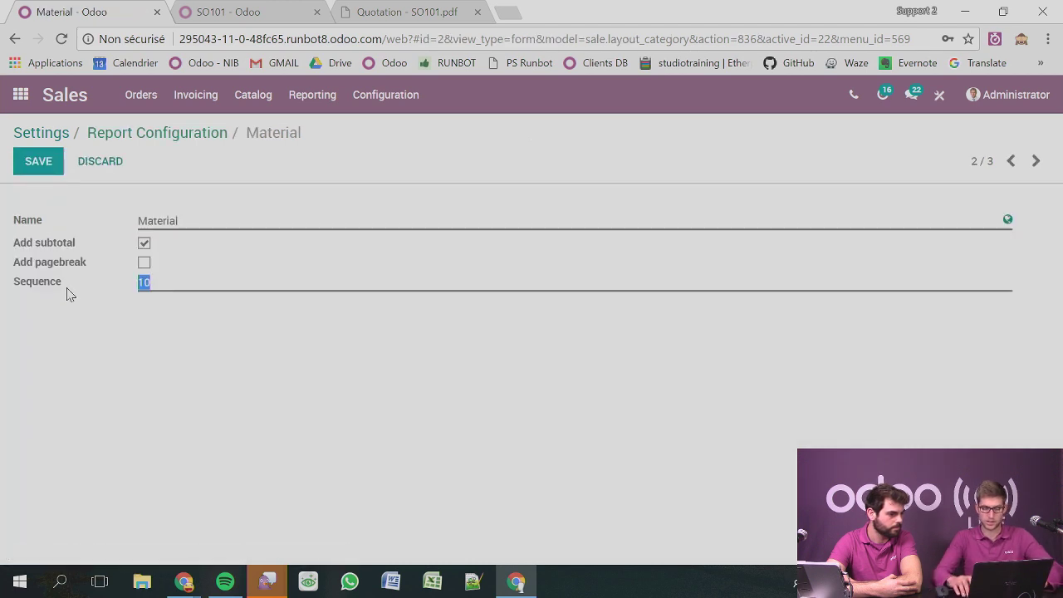
{"action": "type", "text": "1"}
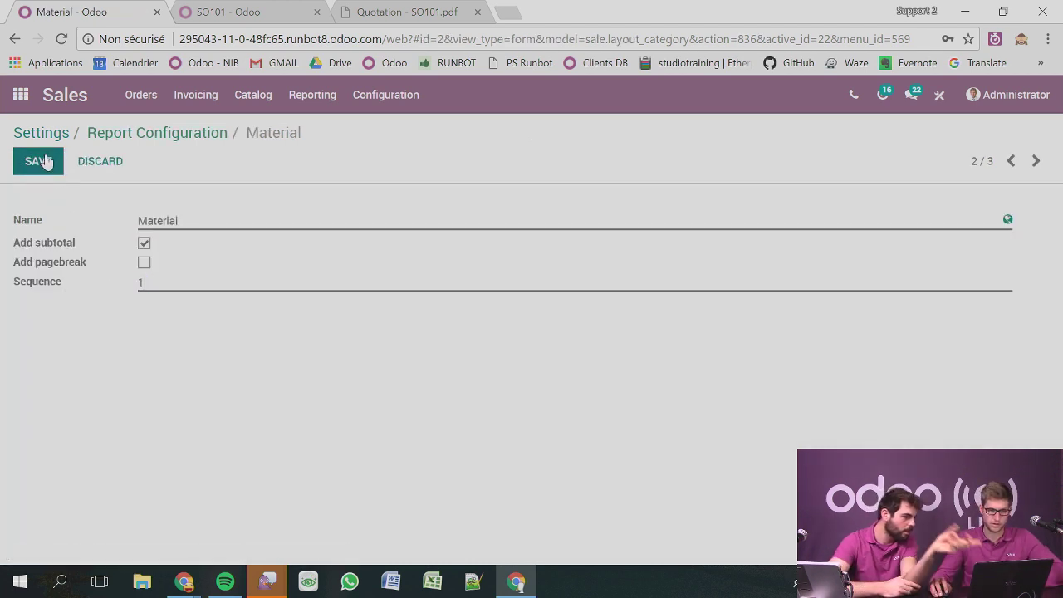
{"action": "left_click", "coordinate": [144, 262]}
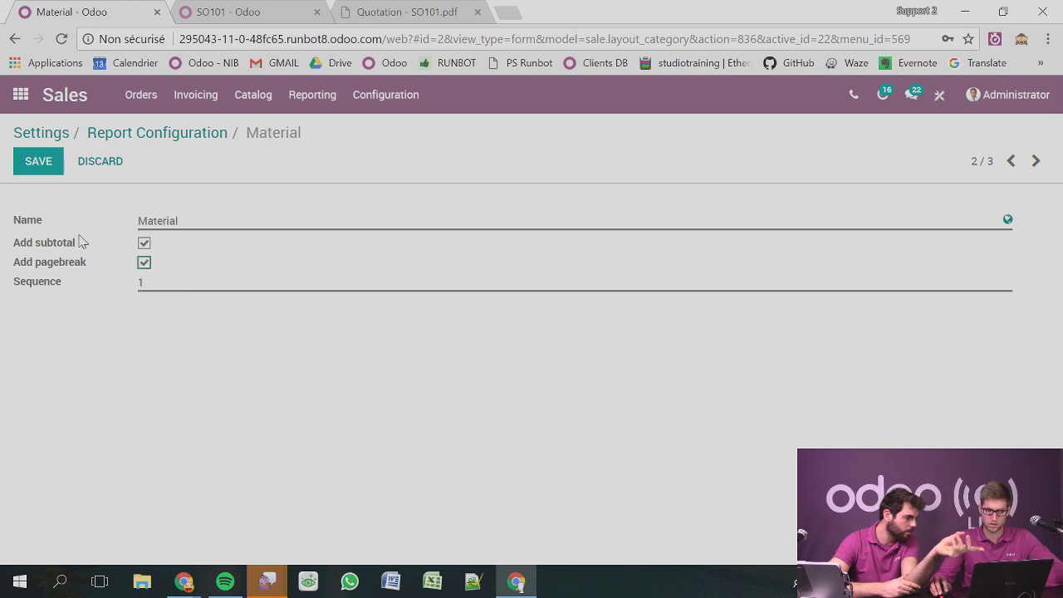
{"action": "left_click", "coordinate": [39, 163]}
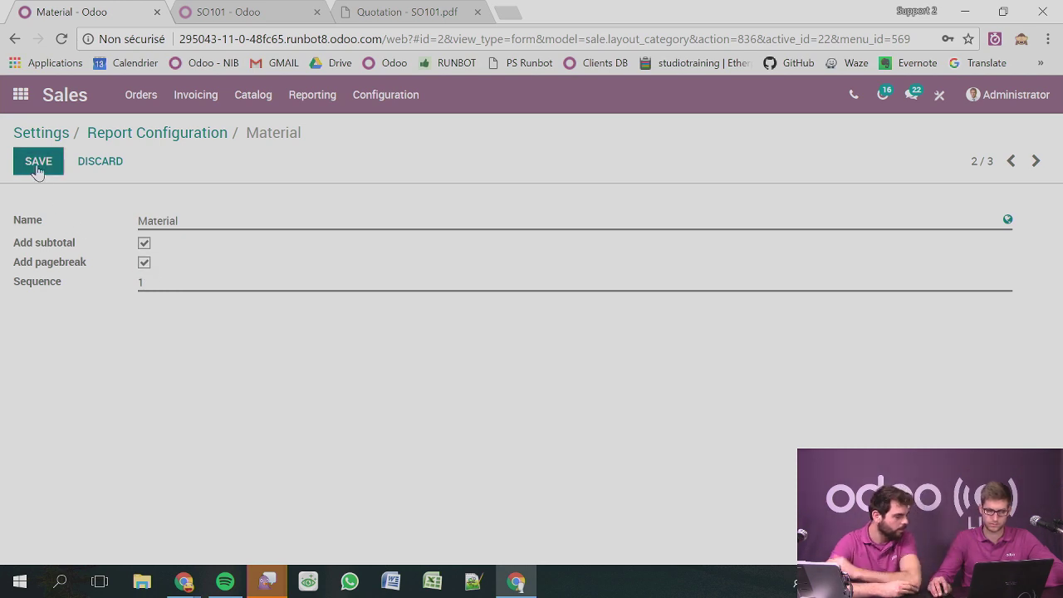
Open the Services section from the section list, set its sequence to 999, and save it.
{"action": "left_click", "coordinate": [130, 135]}
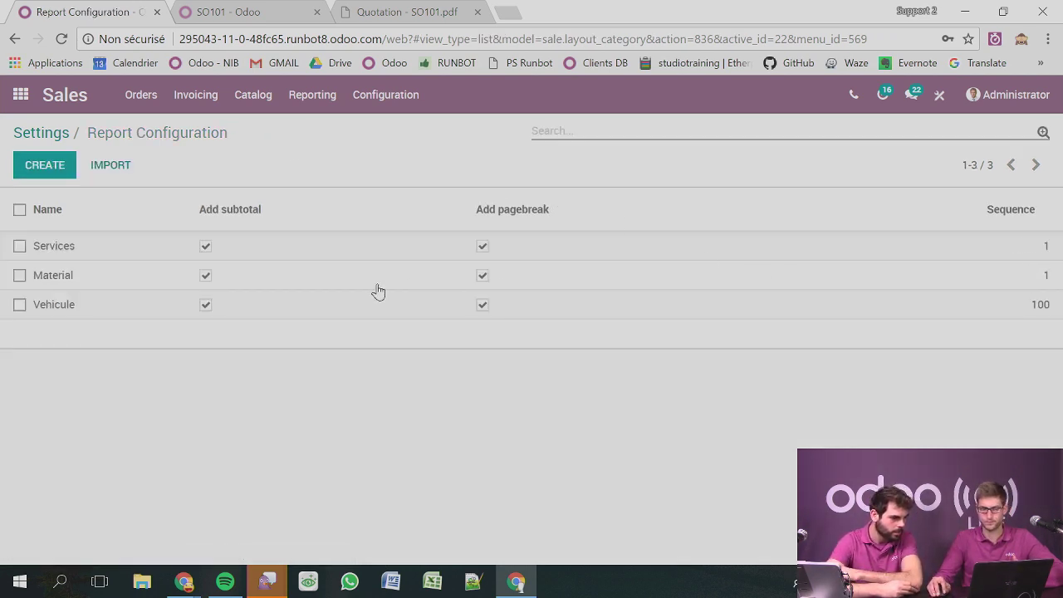
{"action": "left_click", "coordinate": [78, 254]}
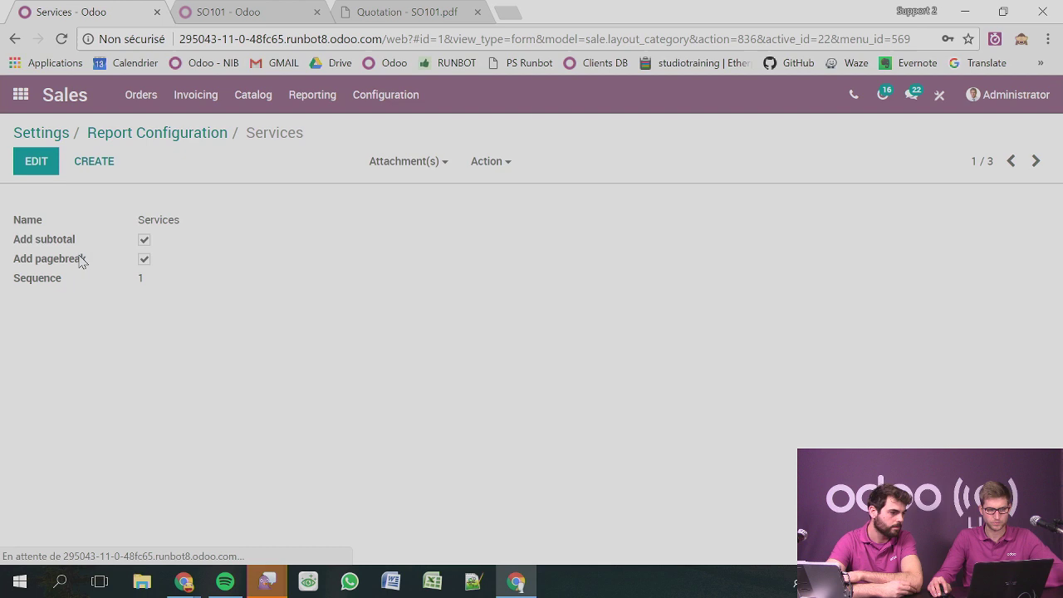
{"action": "left_click", "coordinate": [25, 163]}
{"action": "left_click", "coordinate": [83, 285]}
{"action": "type", "text": "9"}
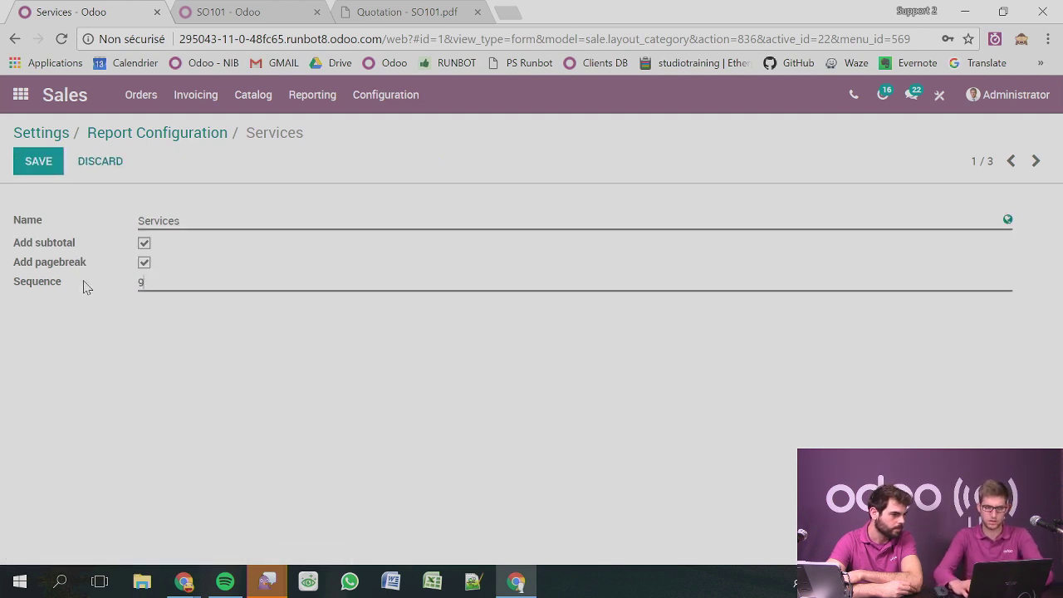
{"action": "type", "text": "99"}
{"action": "left_click", "coordinate": [46, 167]}
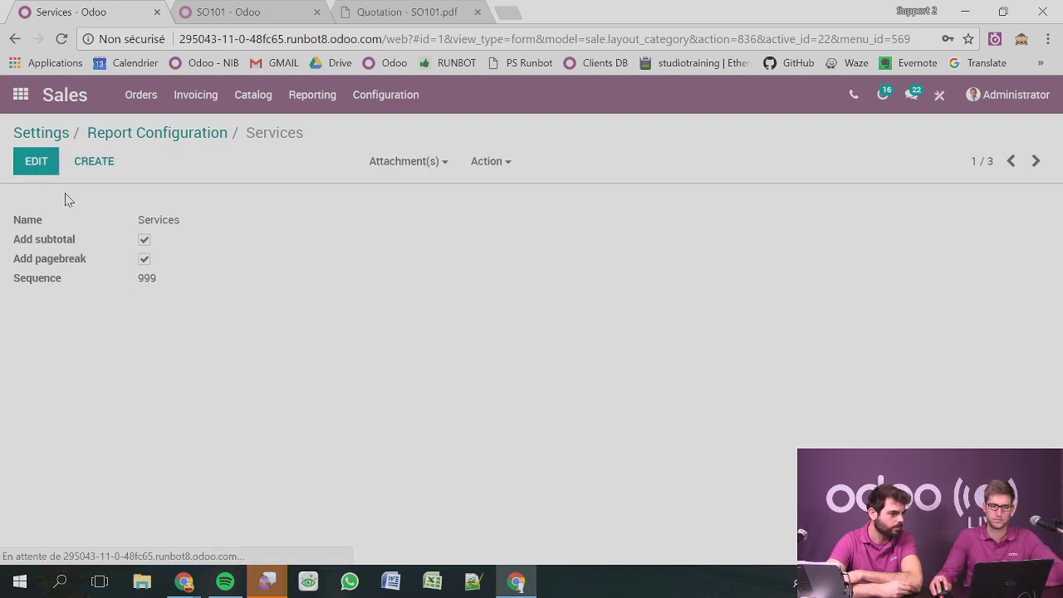
Return to the Camptocamp sales order, print its quotation again, and open the new PDF.
{"action": "left_click", "coordinate": [217, 12]}
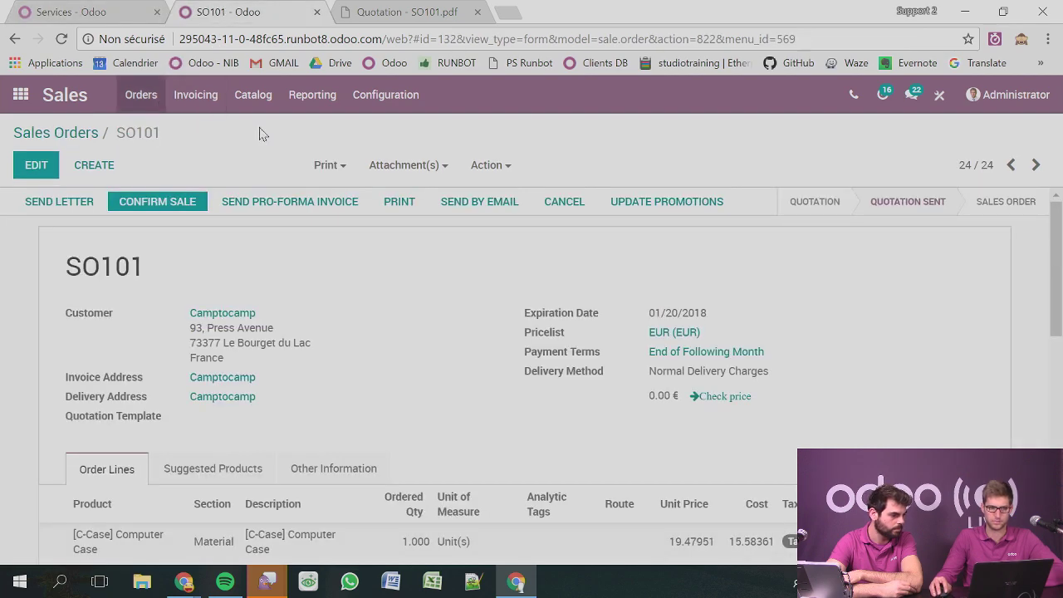
{"action": "left_click", "coordinate": [386, 204]}
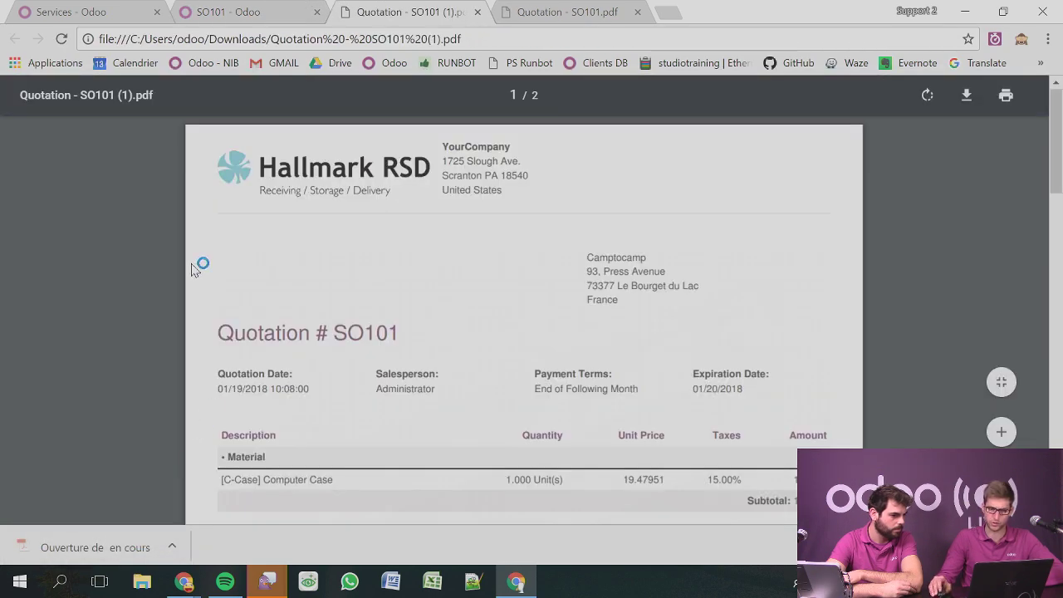
Examine both pages of the new quotation PDF, checking section order and page break against the Services section settings and order lines.
{"action": "scroll", "coordinate": [196, 266], "scroll_direction": "down", "scroll_amount": 1}
{"action": "scroll", "coordinate": [191, 270], "scroll_direction": "down", "scroll_amount": 2}
{"action": "scroll", "coordinate": [190, 270], "scroll_direction": "up", "scroll_amount": 2}
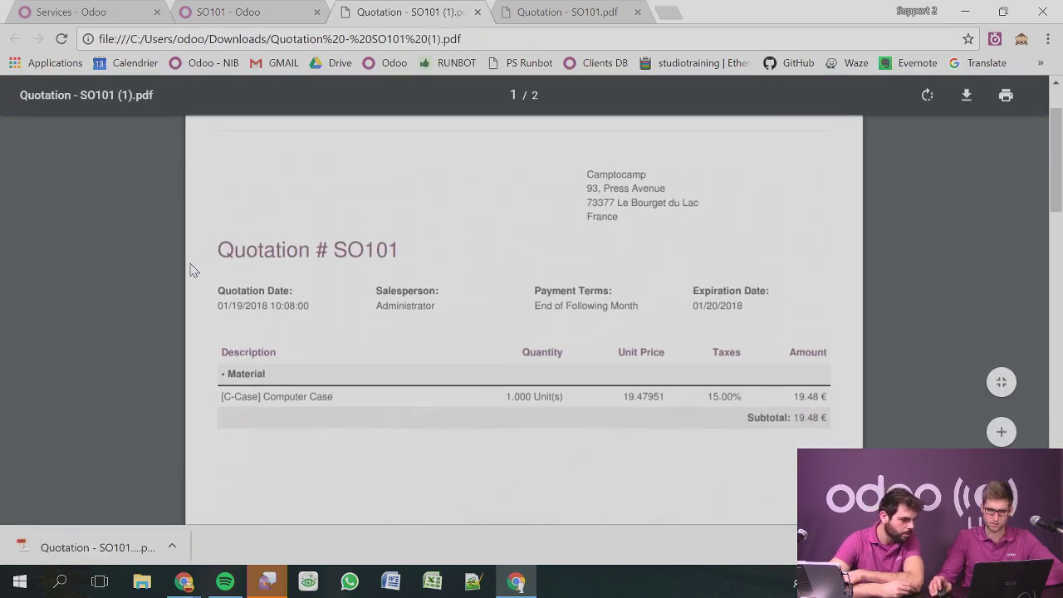
{"action": "scroll", "coordinate": [191, 270], "scroll_direction": "down", "scroll_amount": 5}
{"action": "scroll", "coordinate": [191, 270], "scroll_direction": "up", "scroll_amount": 5}
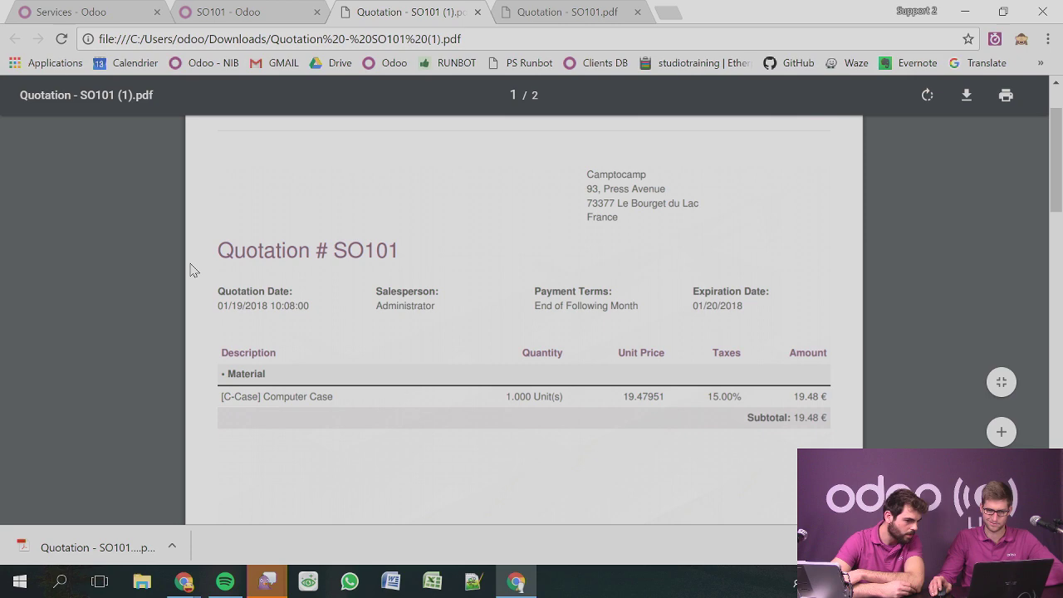
{"action": "left_click", "coordinate": [194, 10]}
{"action": "scroll", "coordinate": [224, 233], "scroll_direction": "down", "scroll_amount": 2}
{"action": "left_click", "coordinate": [58, 10]}
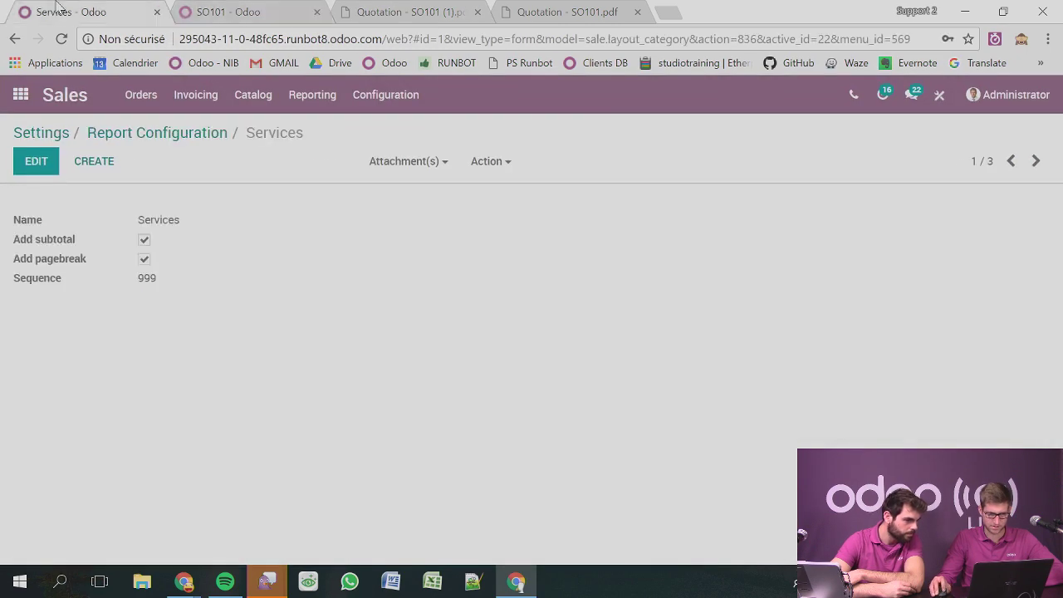
{"action": "left_click", "coordinate": [211, 8]}
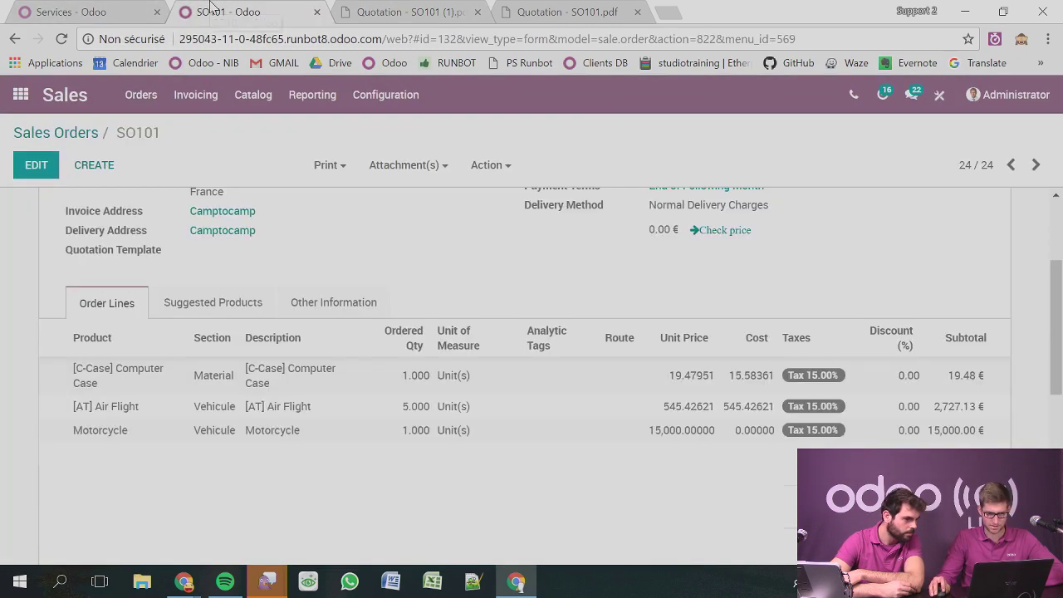
{"action": "left_click", "coordinate": [117, 8]}
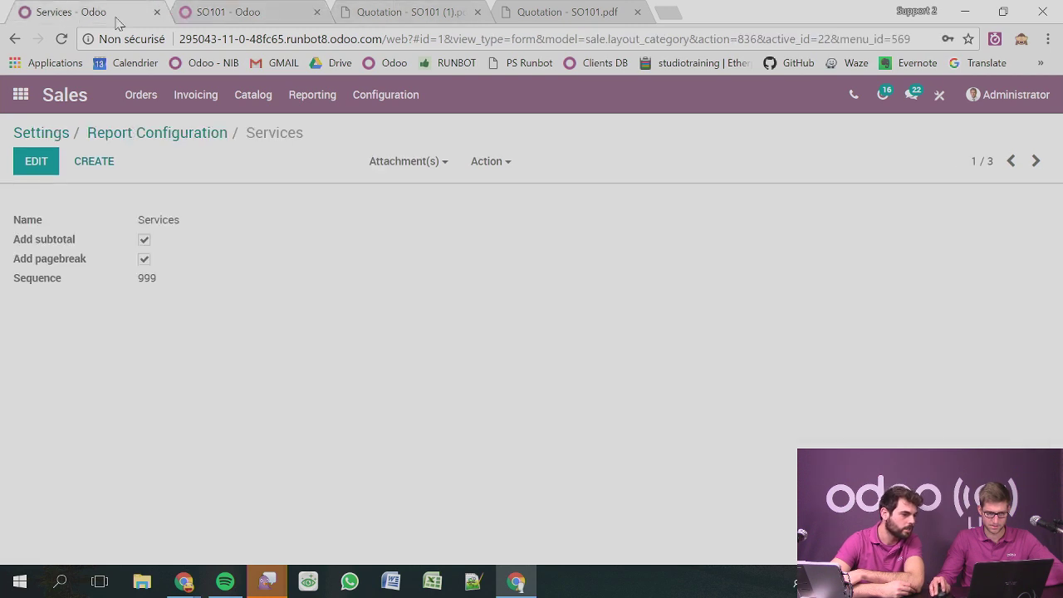
{"action": "left_click", "coordinate": [380, 10]}
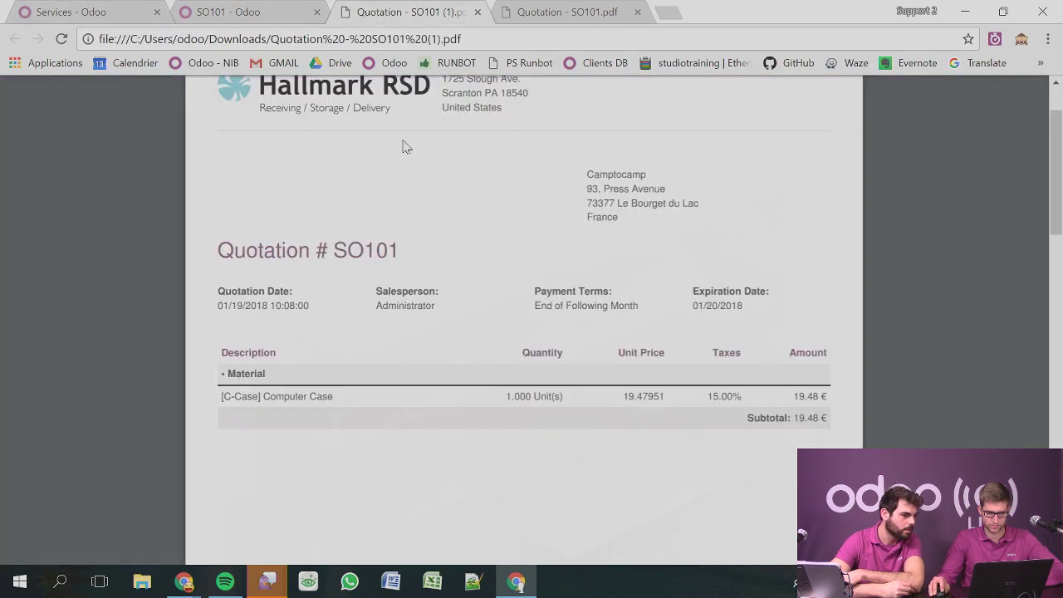
{"action": "scroll", "coordinate": [439, 283], "scroll_direction": "down", "scroll_amount": 2}
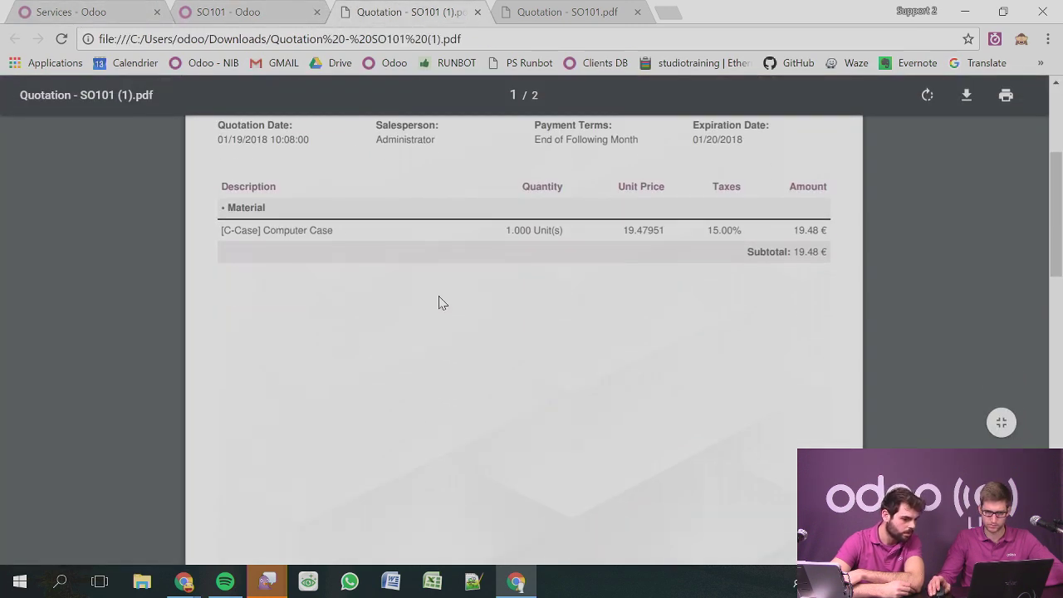
{"action": "scroll", "coordinate": [439, 303], "scroll_direction": "down", "scroll_amount": 10}
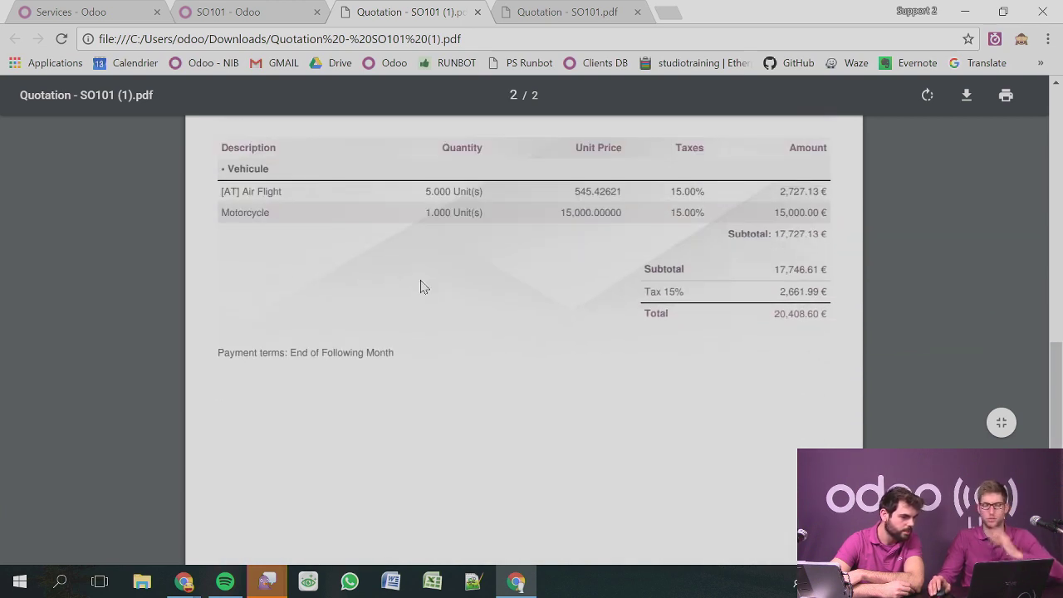
{"action": "scroll", "coordinate": [426, 284], "scroll_direction": "up", "scroll_amount": 2}
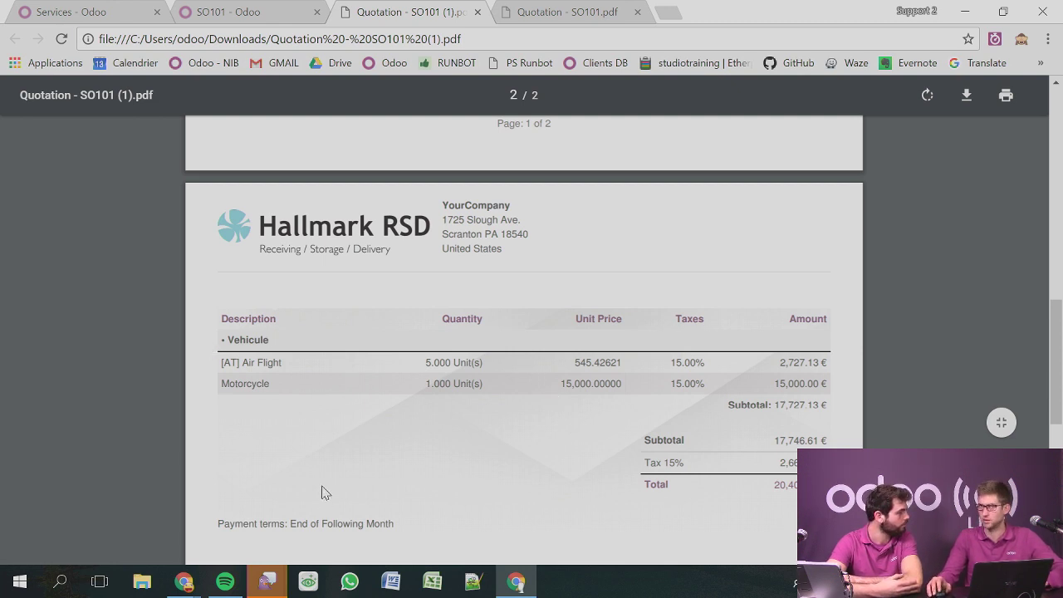
Return to sales order SO101 and open the Sales configuration settings from there.
{"action": "left_click", "coordinate": [214, 10]}
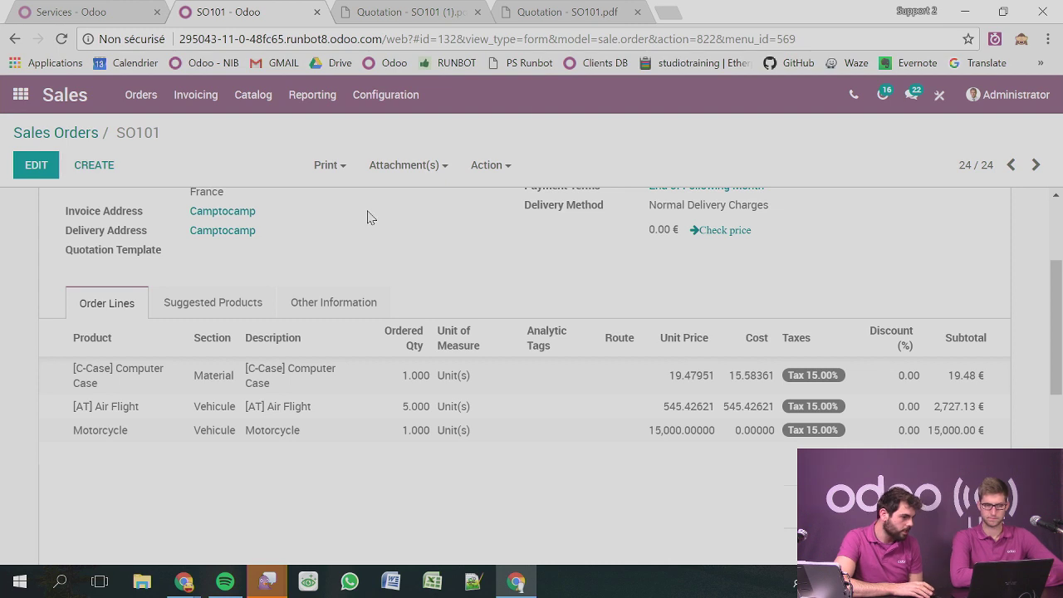
{"action": "left_click", "coordinate": [387, 108]}
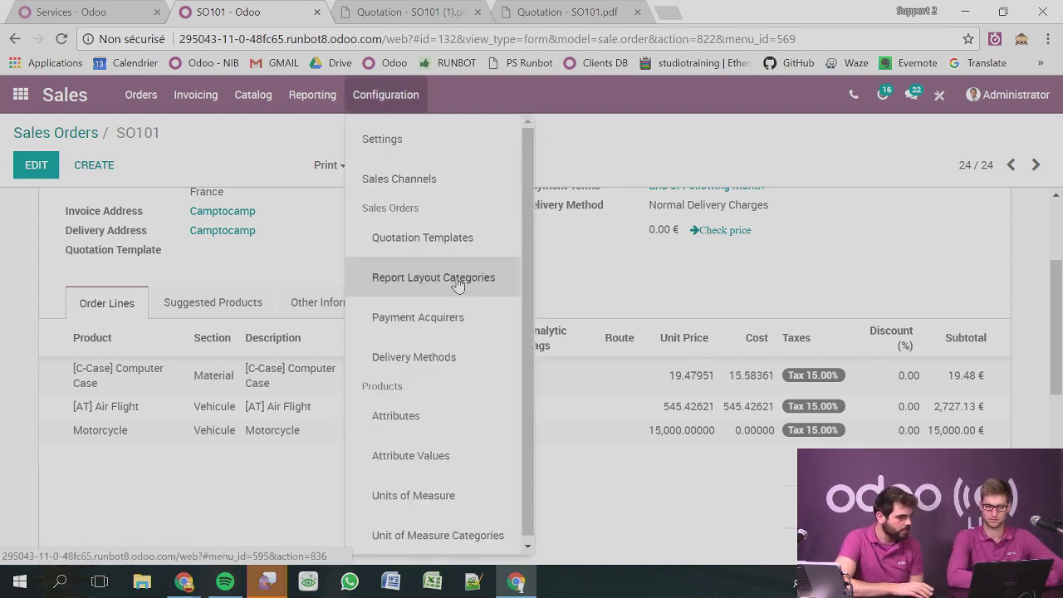
{"action": "scroll", "coordinate": [465, 511], "scroll_direction": "up", "scroll_amount": 1}
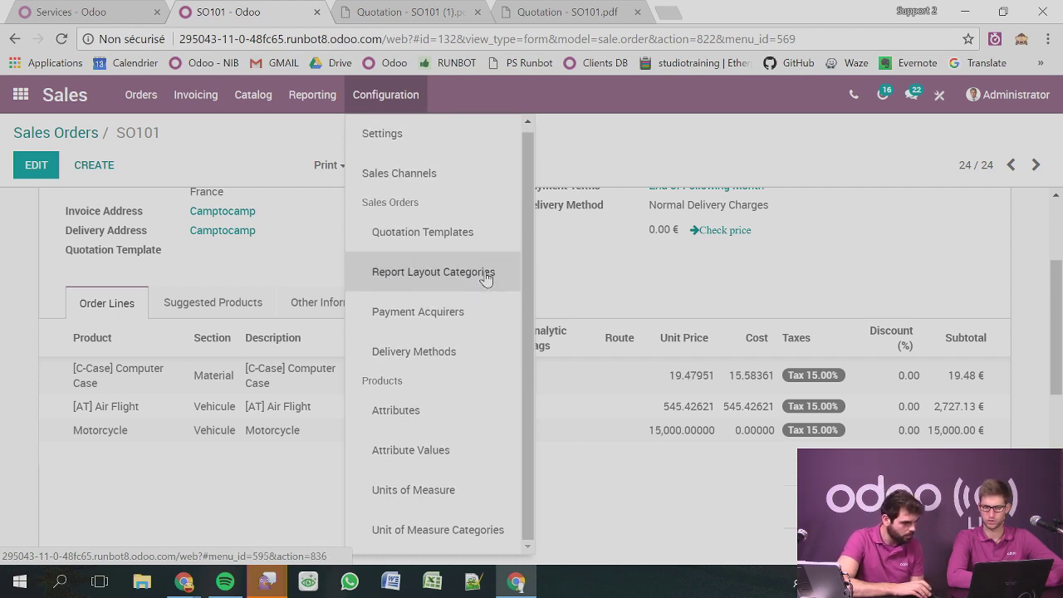
{"action": "scroll", "coordinate": [426, 207], "scroll_direction": "down", "scroll_amount": 1}
{"action": "left_click", "coordinate": [423, 135]}
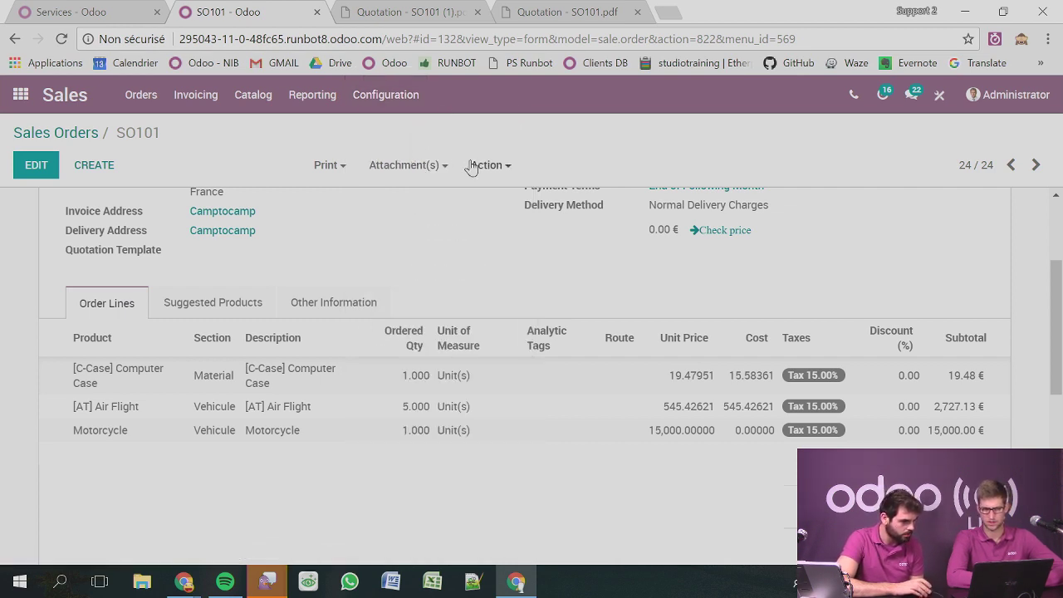
Reload the settings page in debug mode by adding ?debug after web in the page address.
{"action": "left_click", "coordinate": [268, 109]}
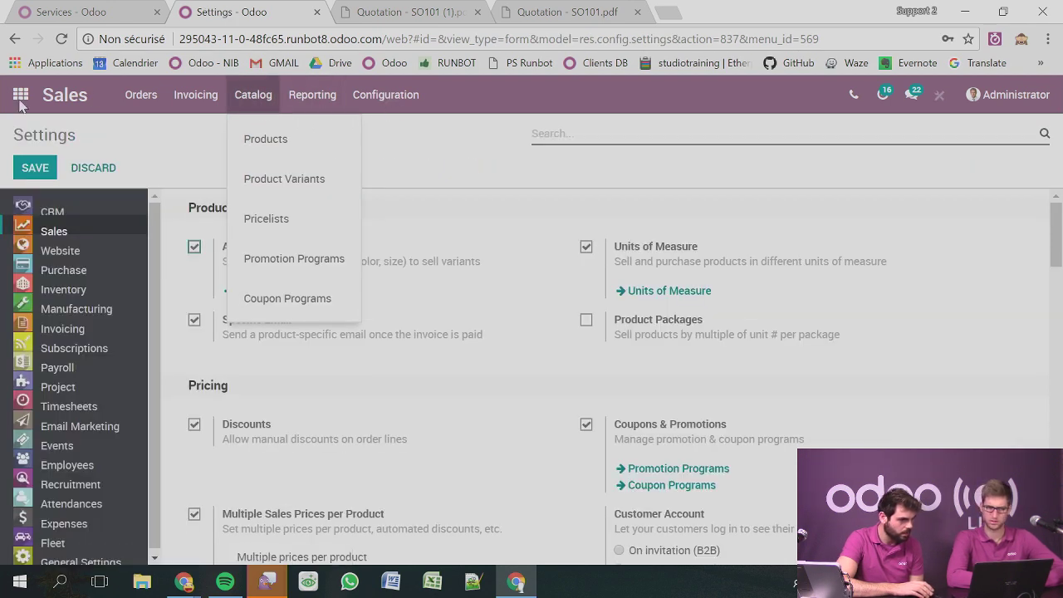
{"action": "left_click", "coordinate": [417, 39]}
{"action": "double_click", "coordinate": [415, 39]}
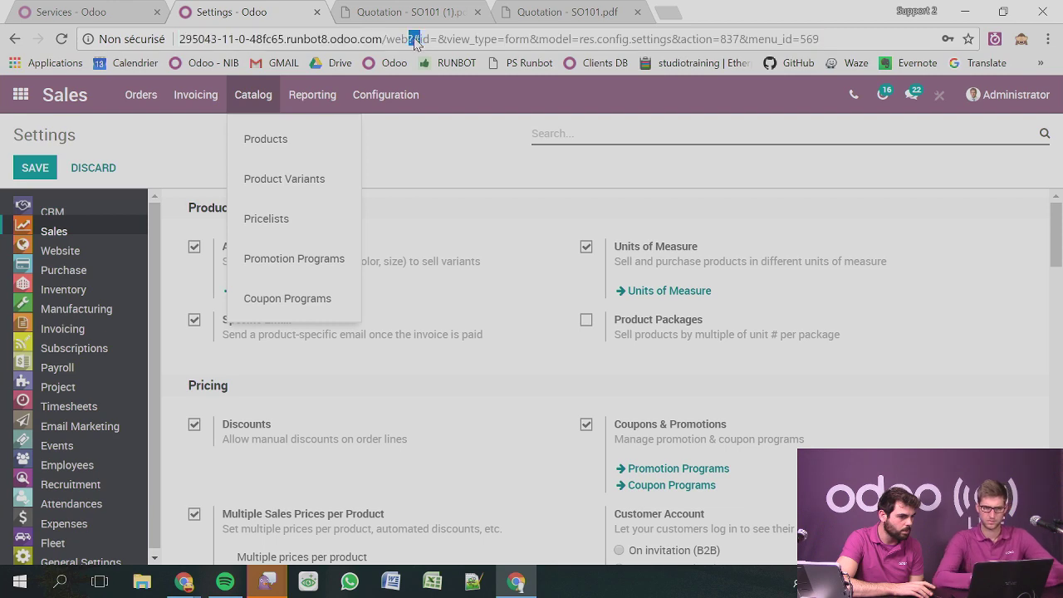
{"action": "type", "text": "?de"}
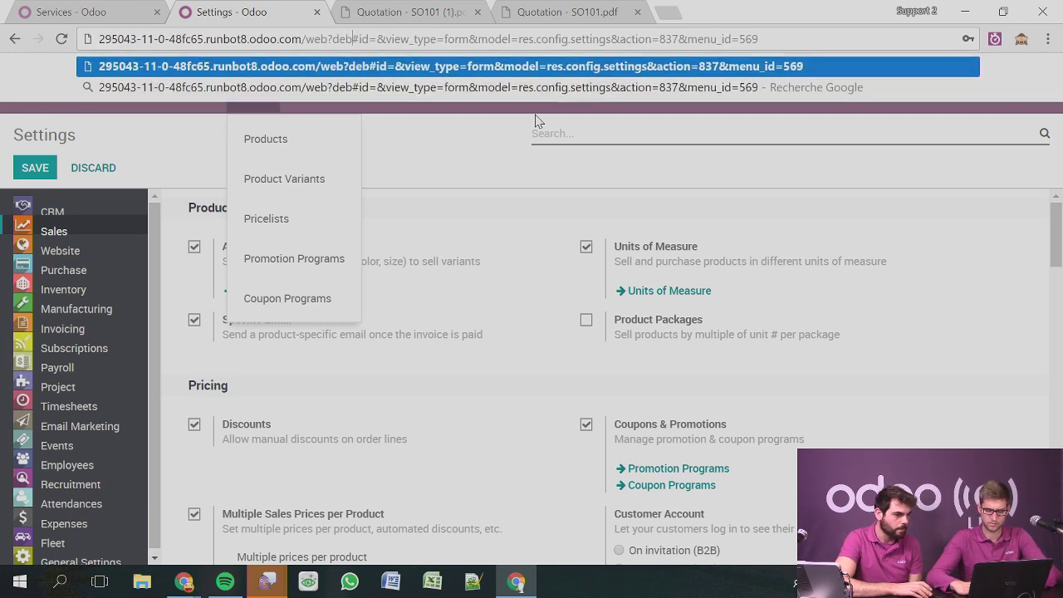
{"action": "type", "text": "bu"}
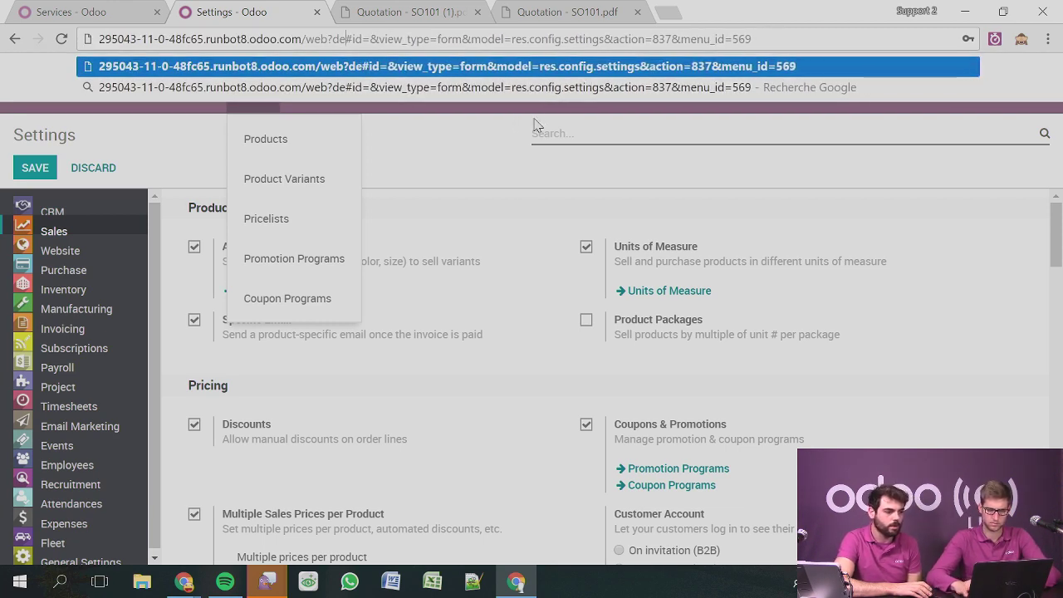
{"action": "type", "text": "g"}
{"action": "key", "text": "Return"}
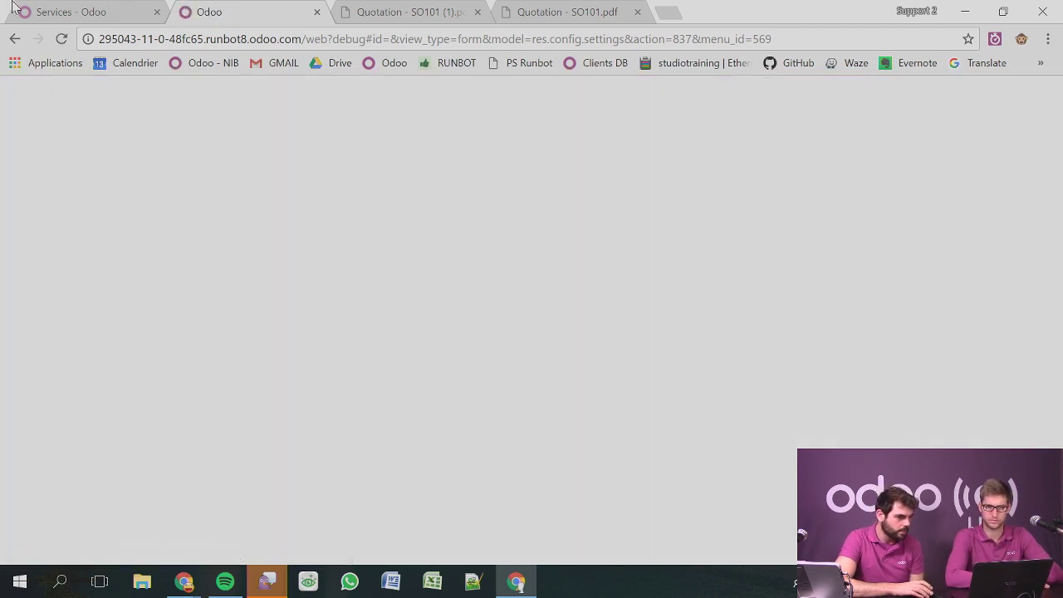
Go back to the Services section page, open Report Layout Categories, rename the Material section as sport package 1, and save it.
{"action": "left_click", "coordinate": [64, 11]}
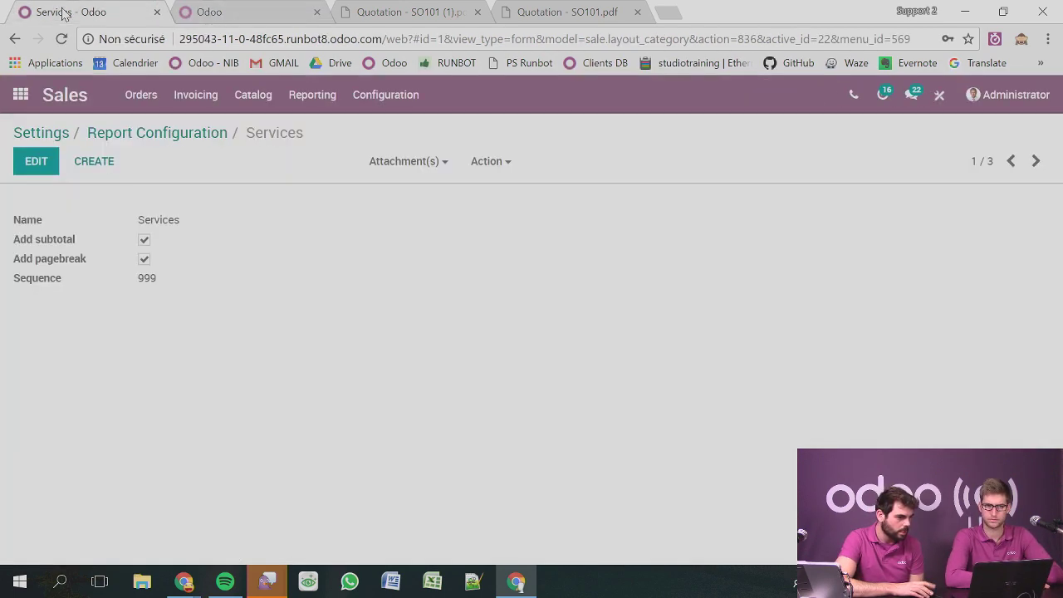
{"action": "left_click", "coordinate": [385, 97]}
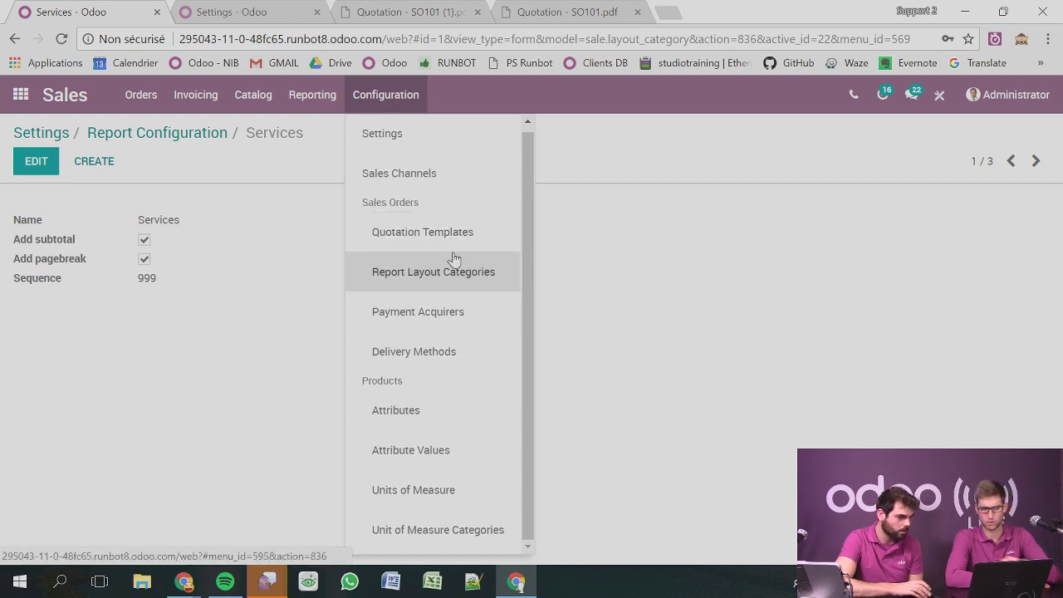
{"action": "left_click", "coordinate": [452, 288]}
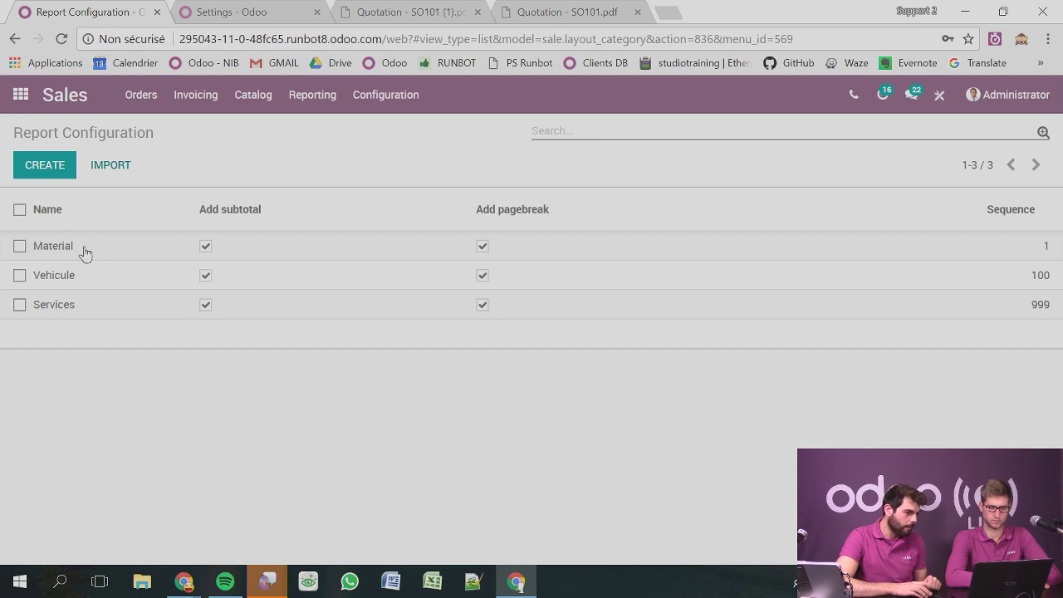
{"action": "left_click", "coordinate": [30, 160]}
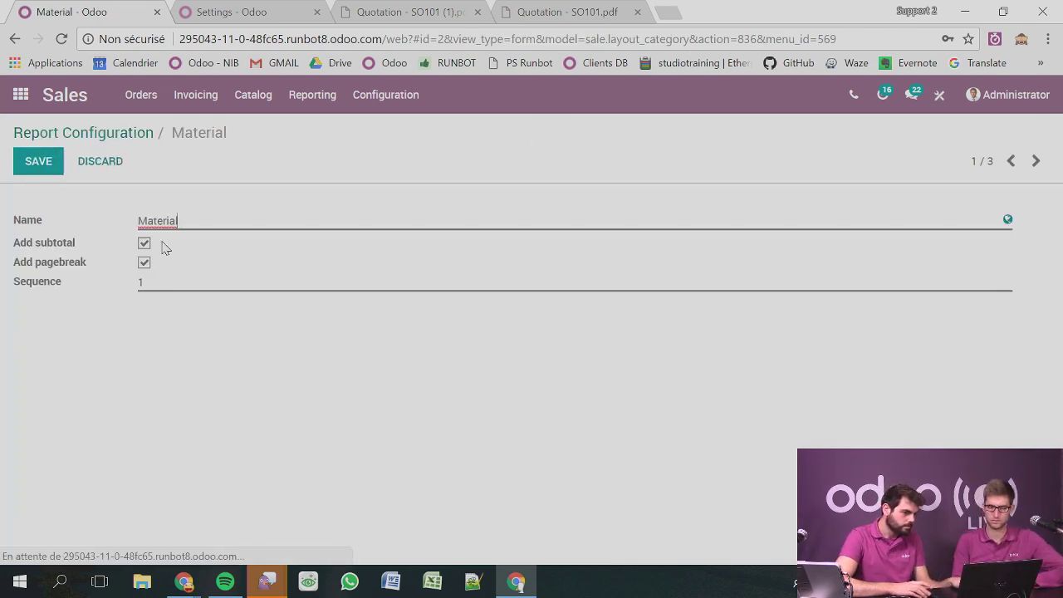
{"action": "type", "text": "p"}
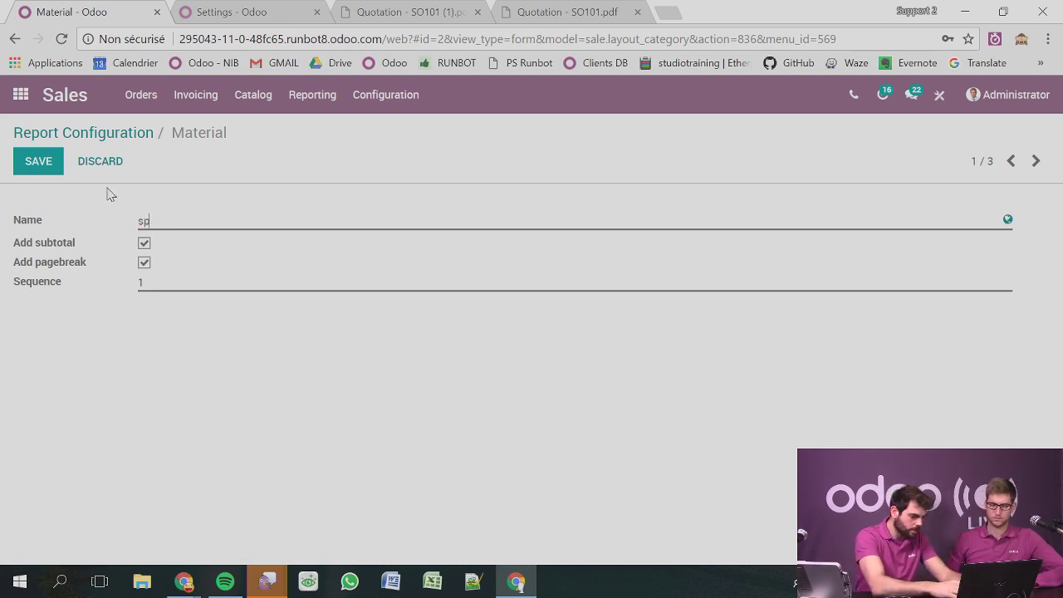
{"action": "type", "text": "port "}
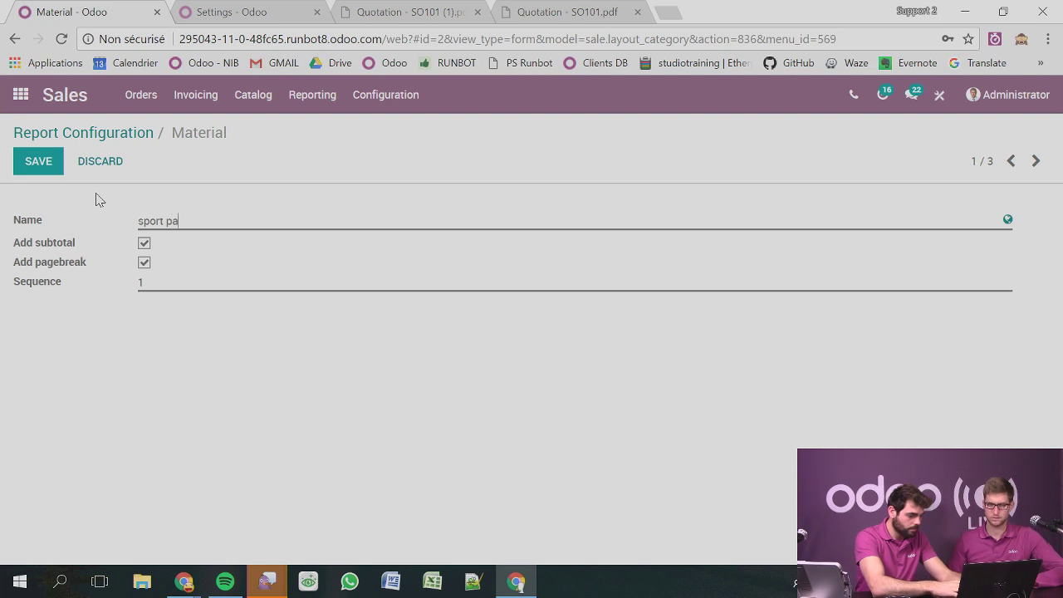
{"action": "type", "text": "package 1"}
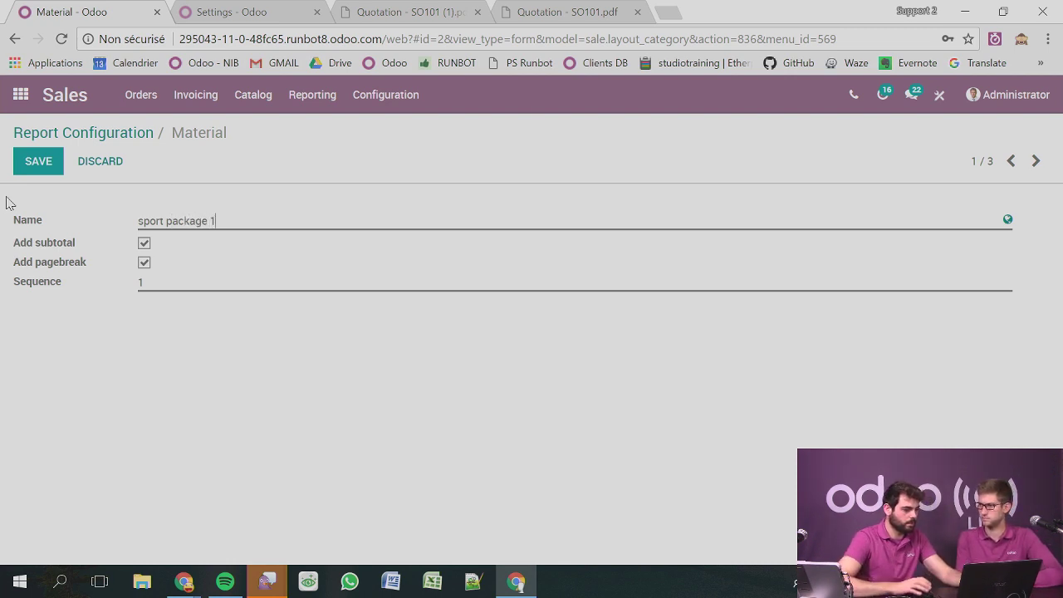
{"action": "left_click", "coordinate": [37, 164]}
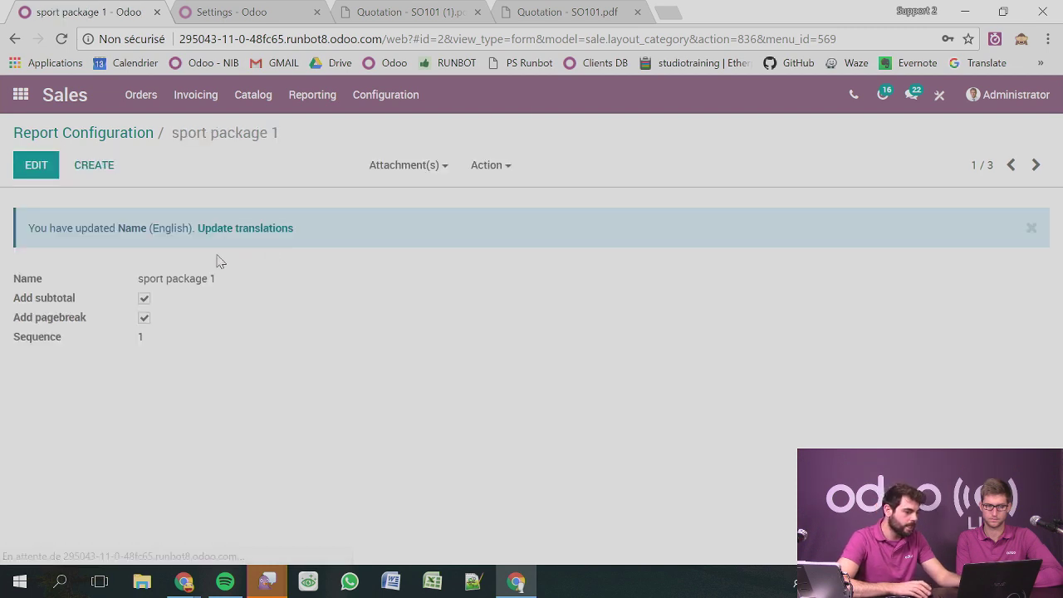
Rename the Vehicule section as sport package 2, save it, and return to the section list.
{"action": "left_click", "coordinate": [81, 136]}
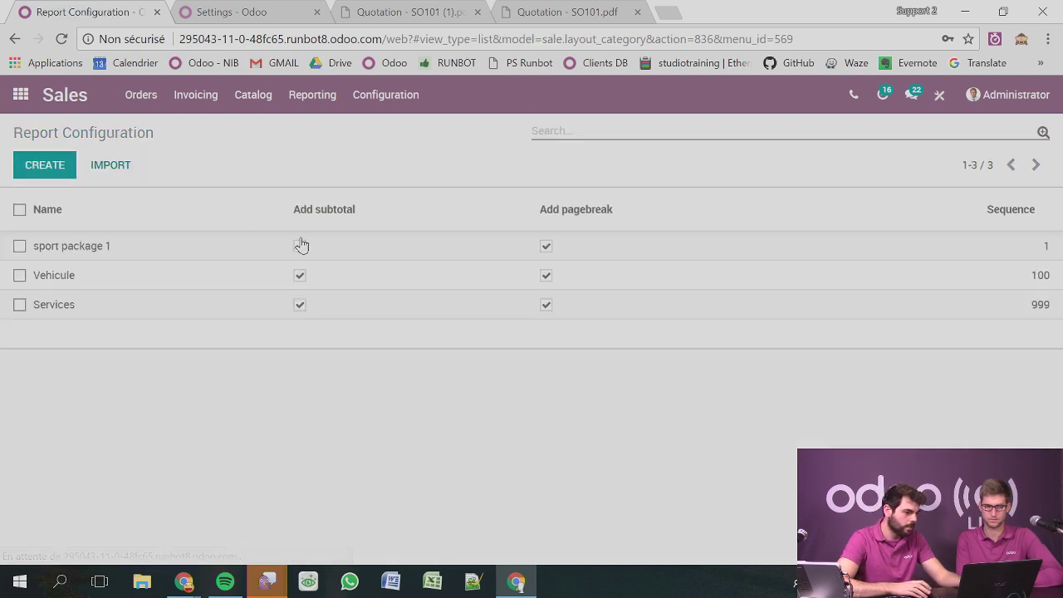
{"action": "left_click", "coordinate": [106, 277]}
{"action": "left_click", "coordinate": [38, 163]}
{"action": "left_click", "coordinate": [74, 216]}
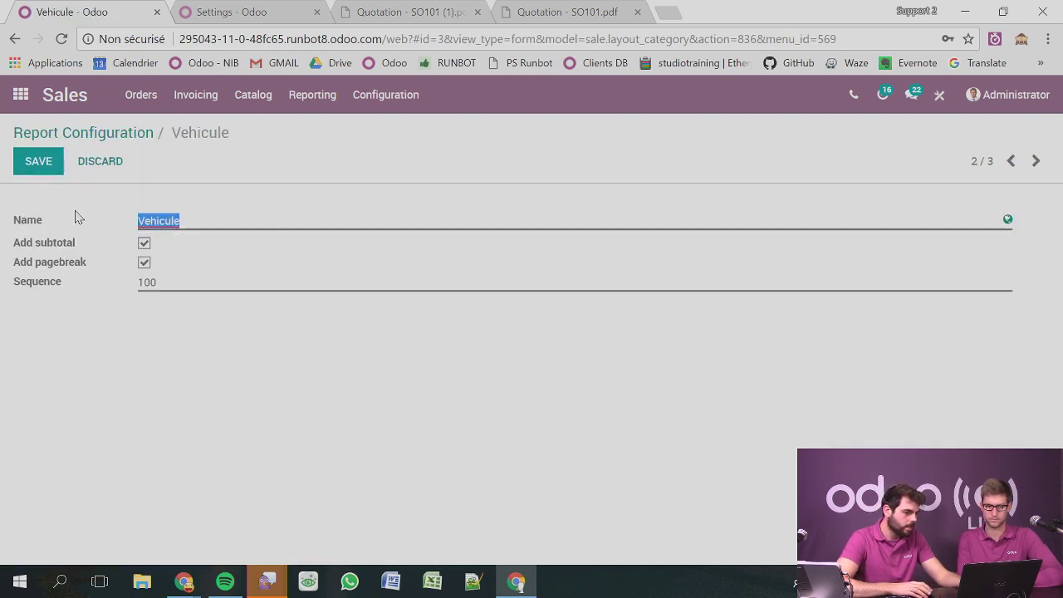
{"action": "type", "text": "sport package 2"}
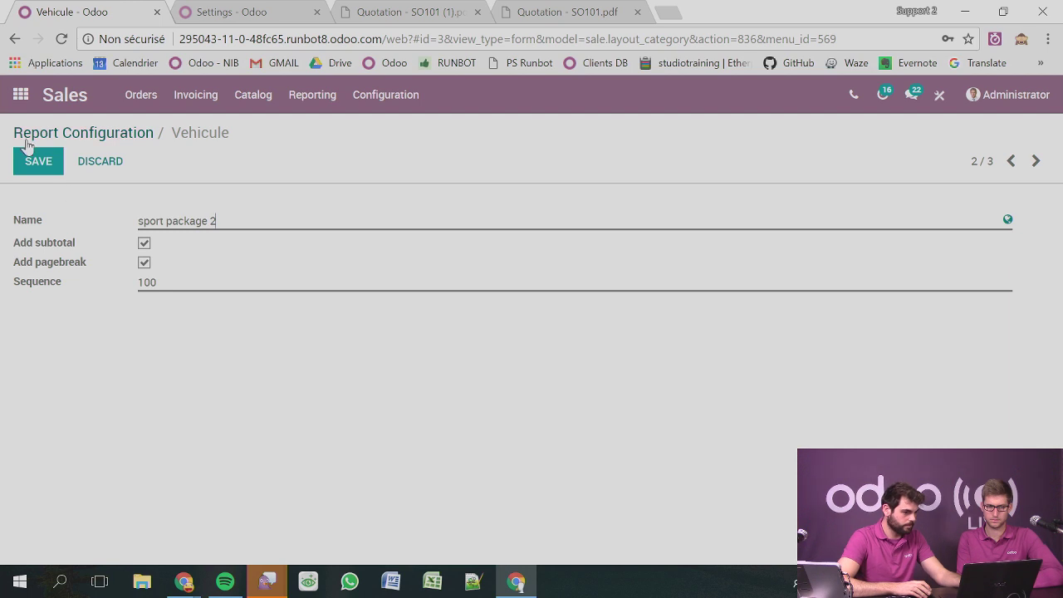
{"action": "left_click", "coordinate": [39, 163]}
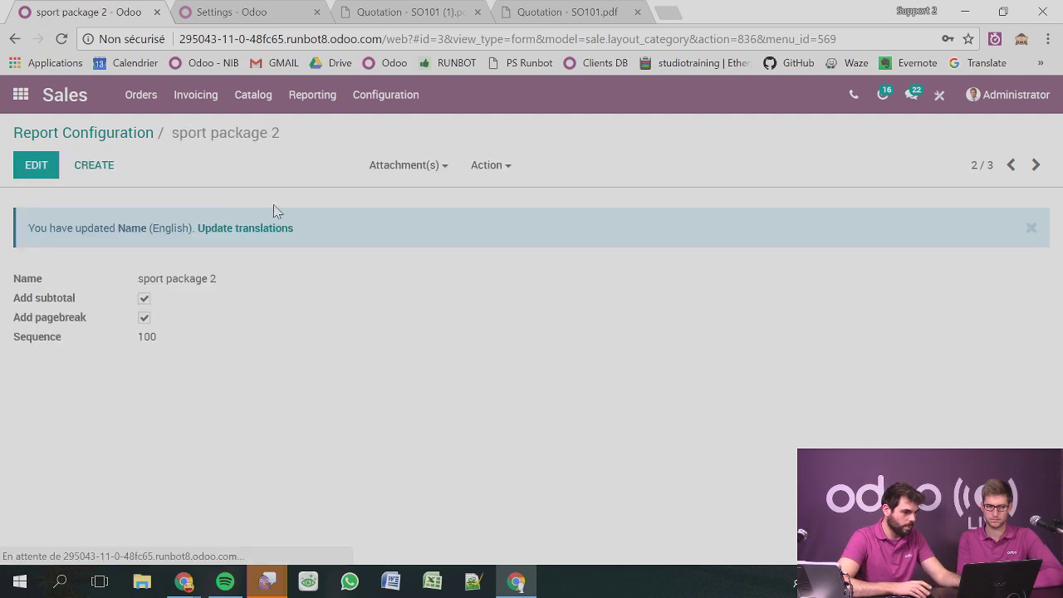
{"action": "left_click", "coordinate": [150, 136]}
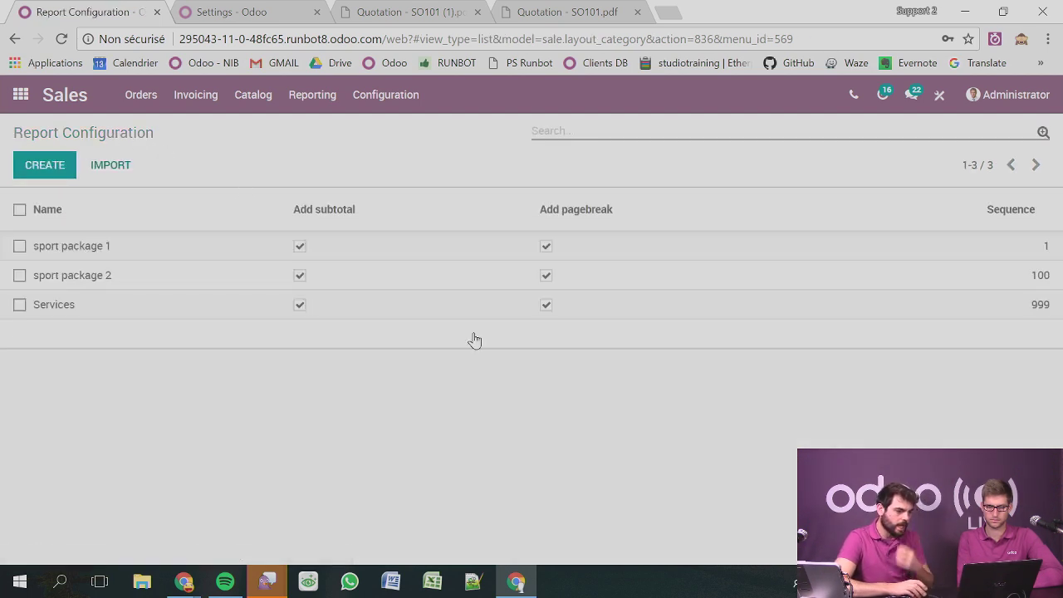
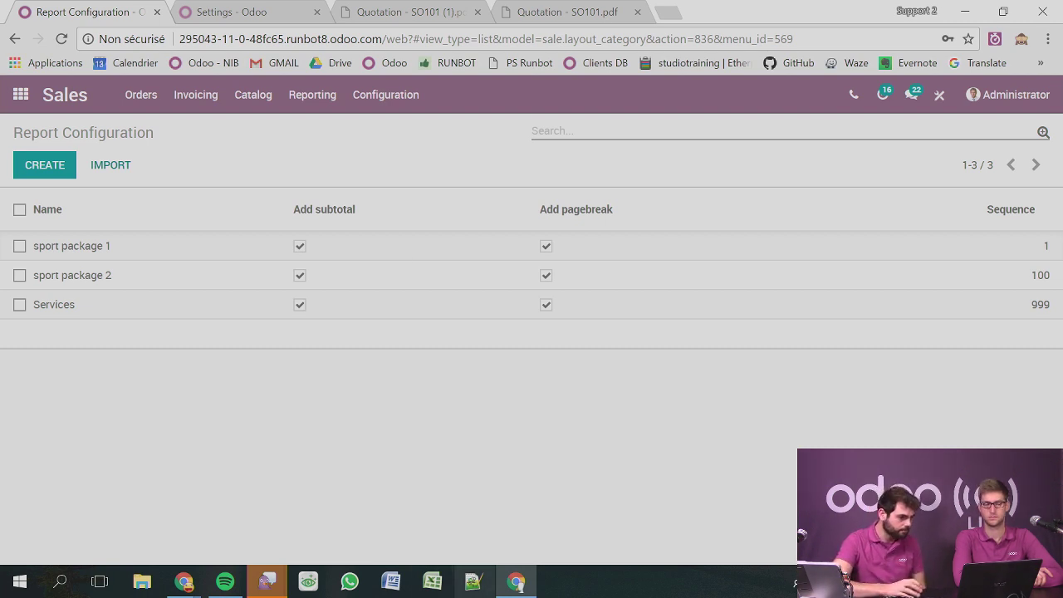
Open the sales orders list and start a new sales order, showing its order lines area.
{"action": "left_click", "coordinate": [195, 94]}
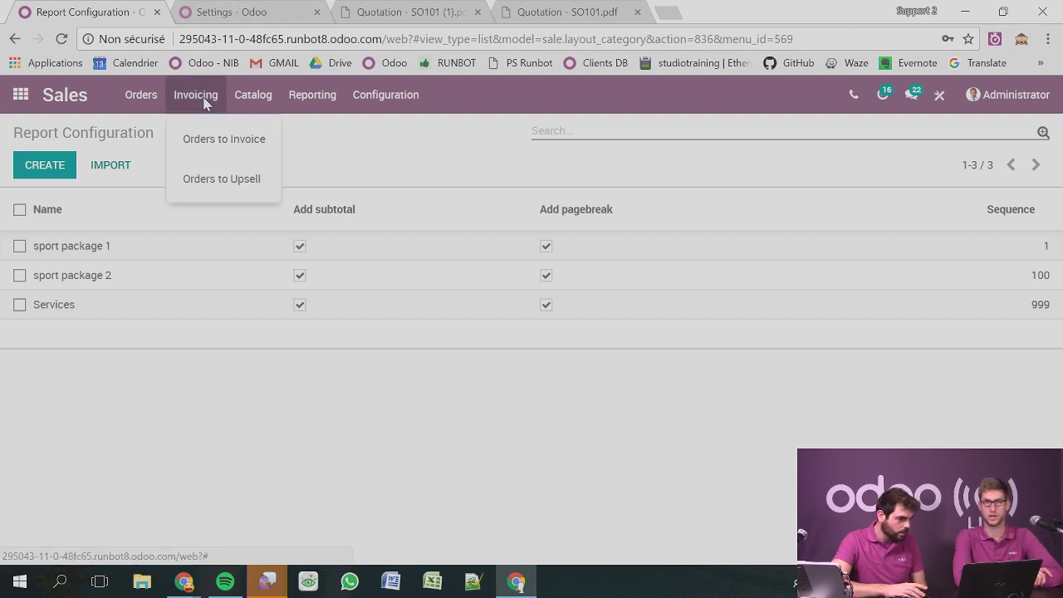
{"action": "left_click", "coordinate": [139, 95]}
{"action": "left_click", "coordinate": [152, 180]}
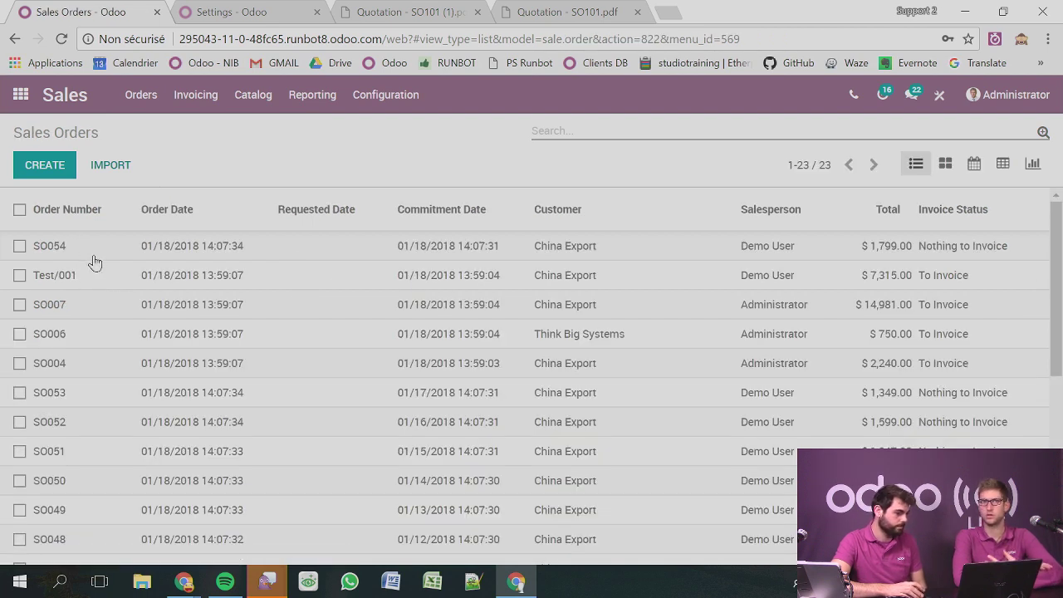
{"action": "left_click", "coordinate": [57, 174]}
{"action": "scroll", "coordinate": [426, 276], "scroll_direction": "down", "scroll_amount": 1}
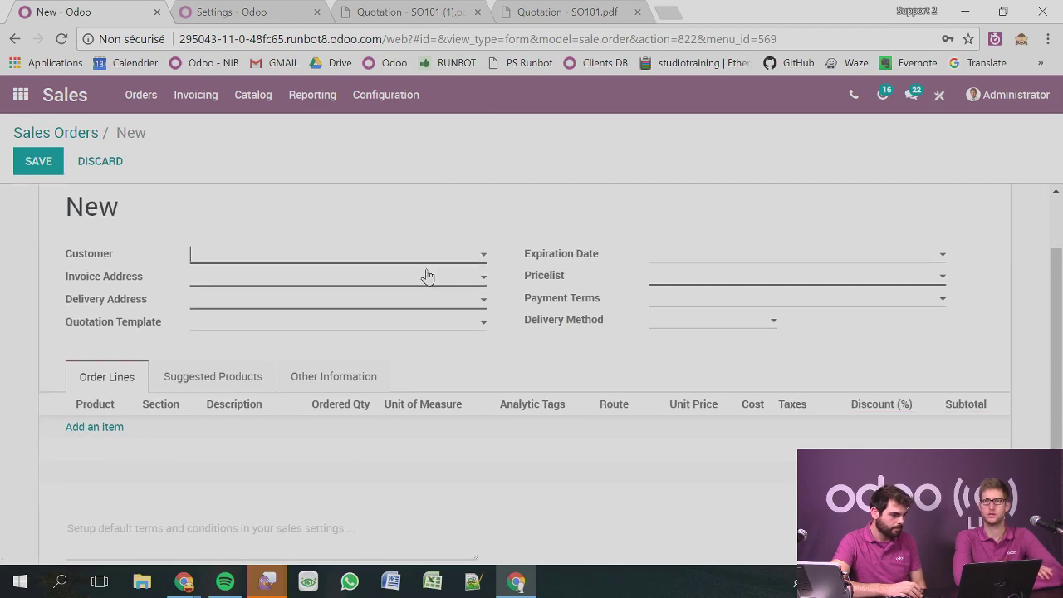
Choose Agrolait as the sales order's customer and start an order line with a newly created product named rice.
{"action": "left_click", "coordinate": [381, 251]}
{"action": "left_click", "coordinate": [299, 365]}
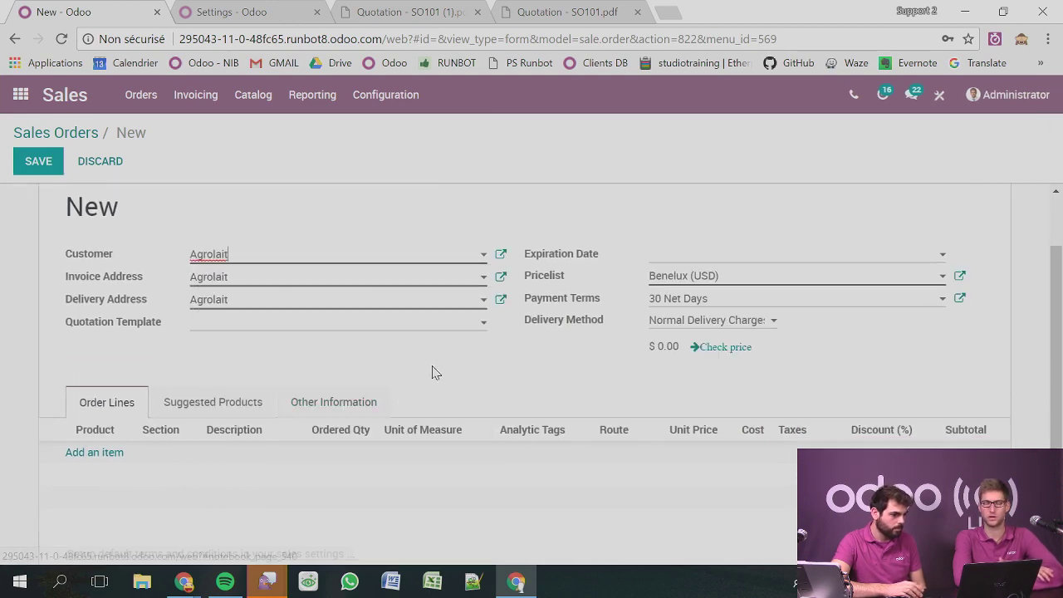
{"action": "scroll", "coordinate": [431, 372], "scroll_direction": "down", "scroll_amount": 2}
{"action": "left_click", "coordinate": [98, 312]}
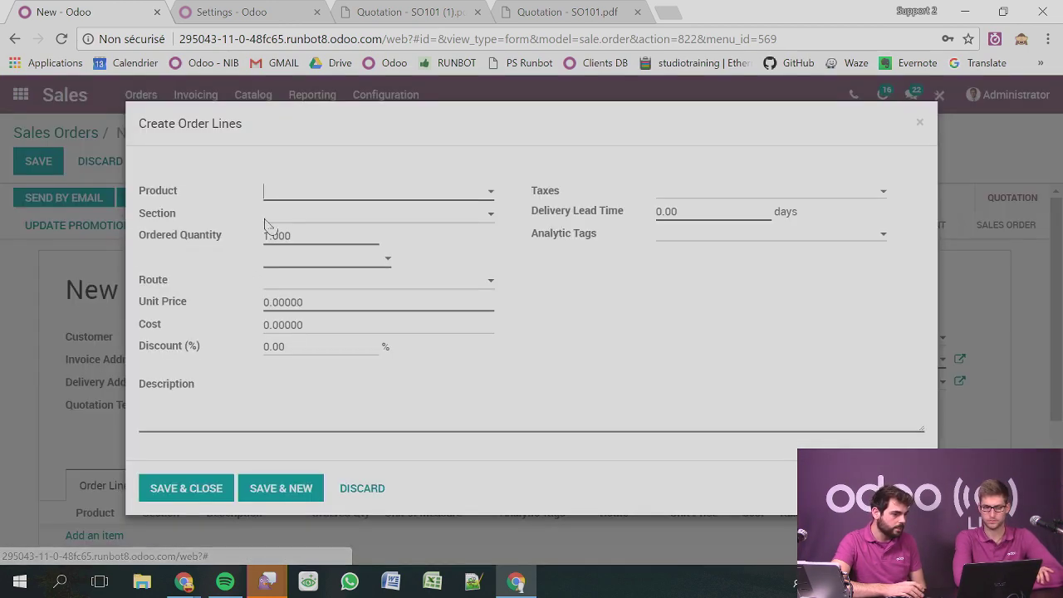
{"action": "left_click", "coordinate": [341, 193]}
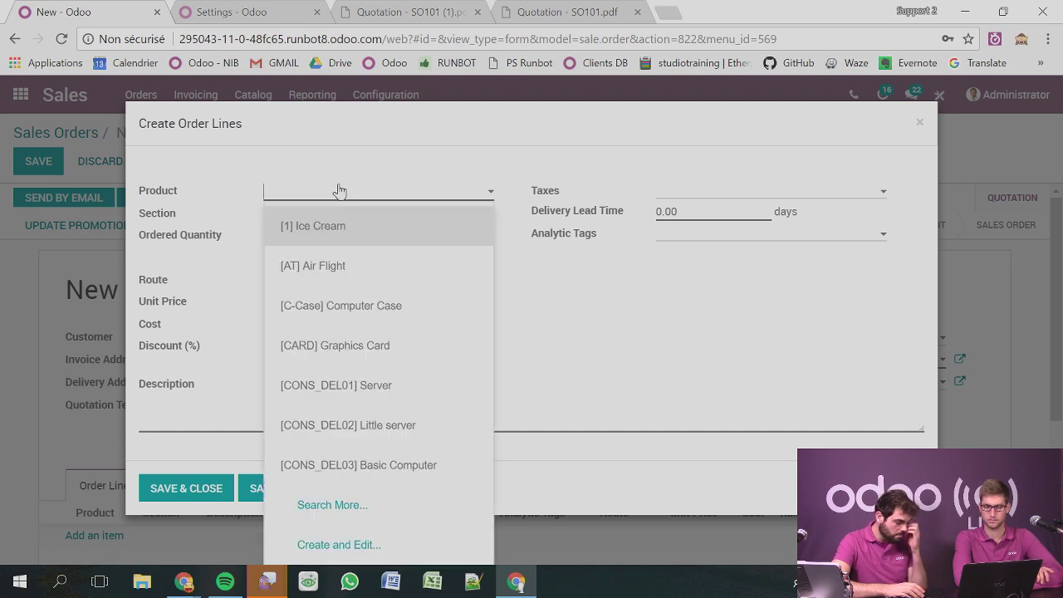
{"action": "type", "text": "r"}
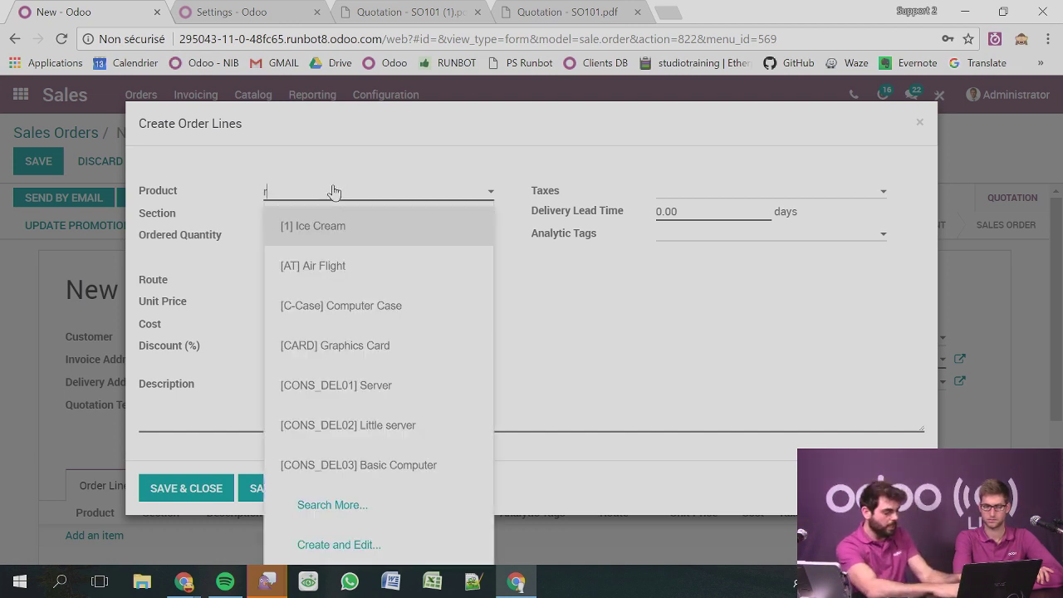
{"action": "type", "text": "ice"}
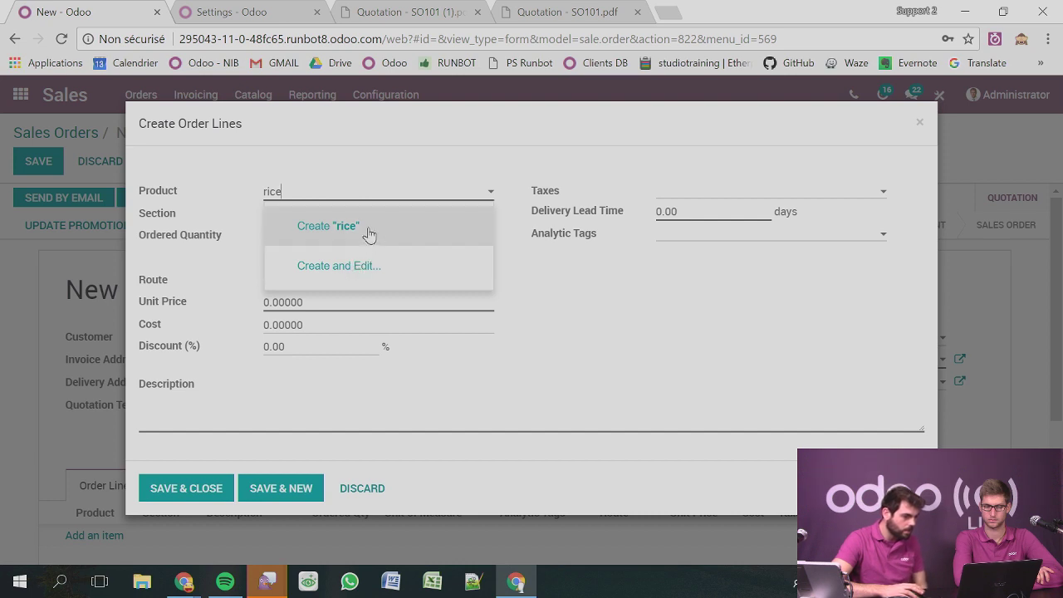
{"action": "left_click", "coordinate": [369, 233]}
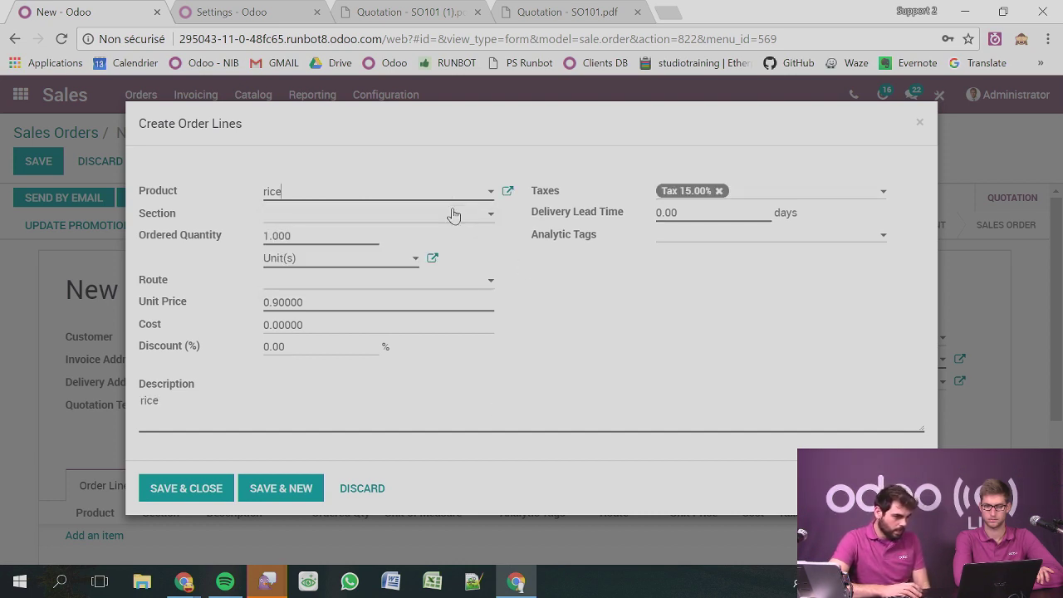
Assign the rice line to the sport package 1 section, set its unit price to 2220.90, and save the line.
{"action": "left_click", "coordinate": [453, 214]}
{"action": "left_click", "coordinate": [386, 249]}
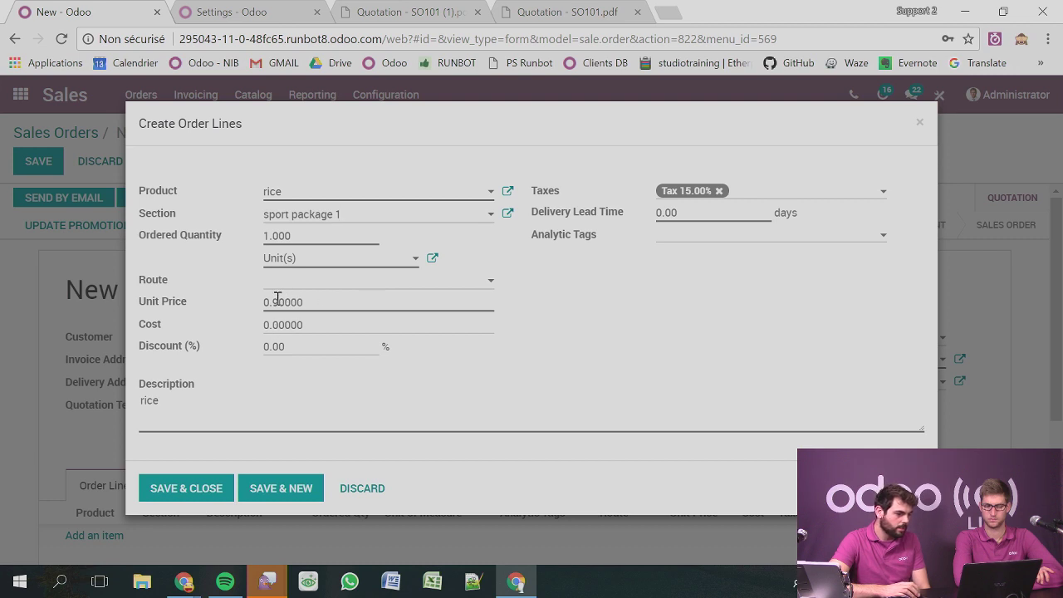
{"action": "type", "text": "222"}
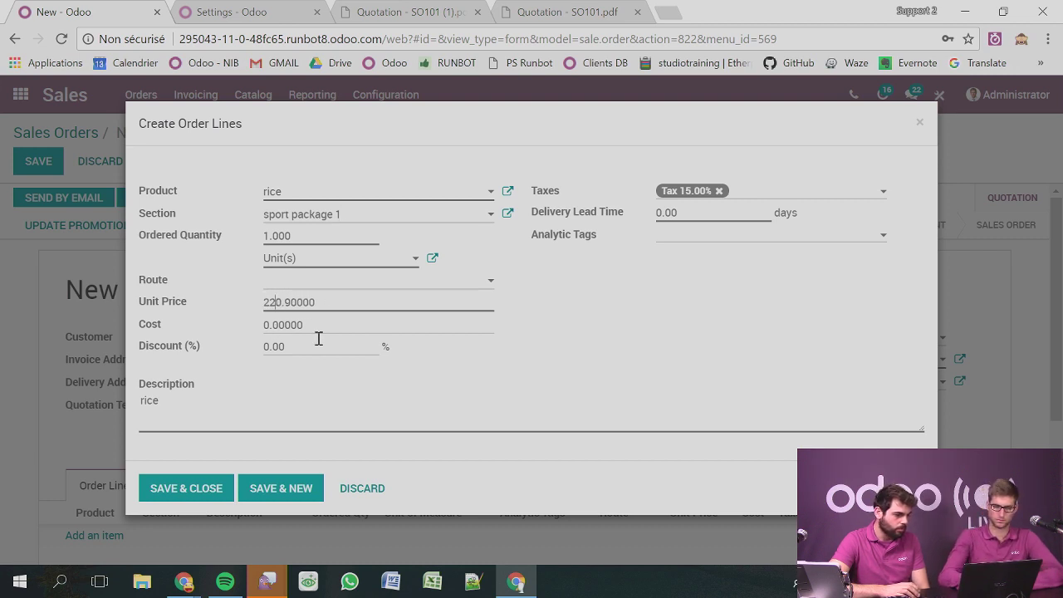
{"action": "left_click", "coordinate": [181, 489]}
Start a second order line, create a product named banana for it, and replace that product with Milkshake Banana.
{"action": "scroll", "coordinate": [331, 284], "scroll_direction": "down", "scroll_amount": 2}
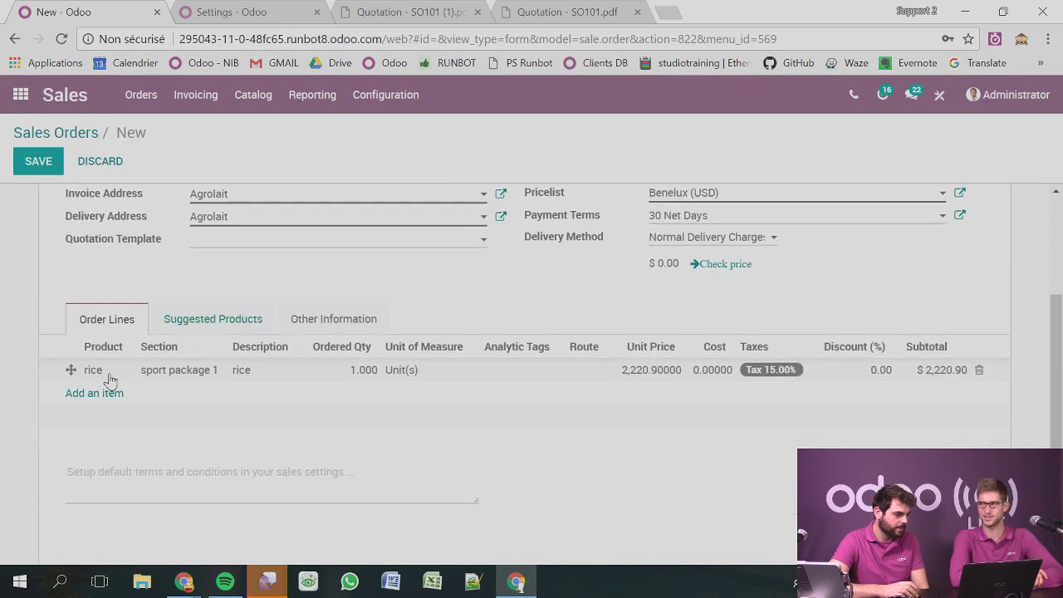
{"action": "left_click", "coordinate": [101, 396]}
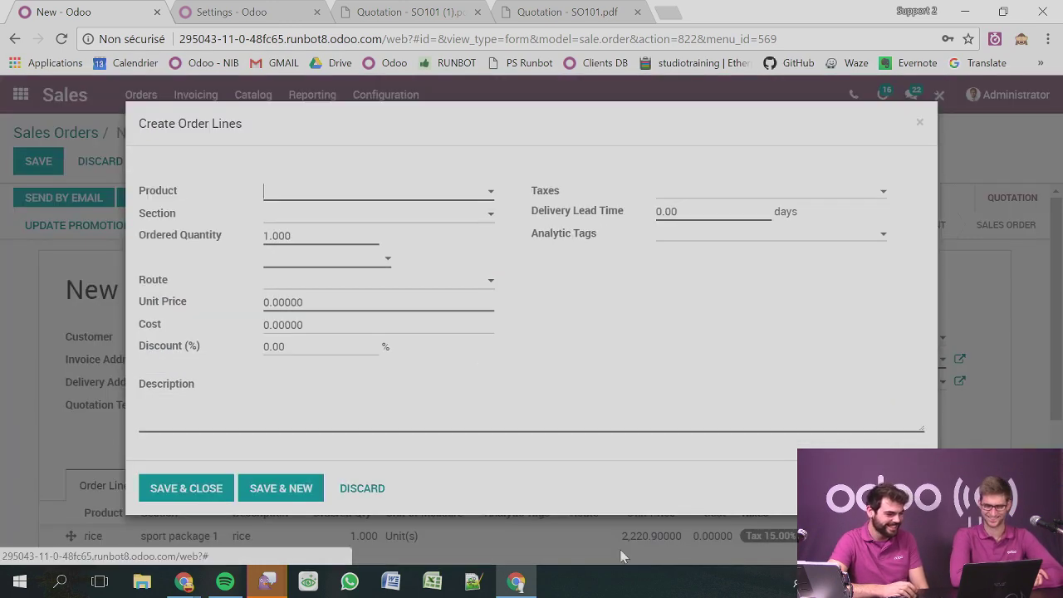
{"action": "left_click", "coordinate": [373, 193]}
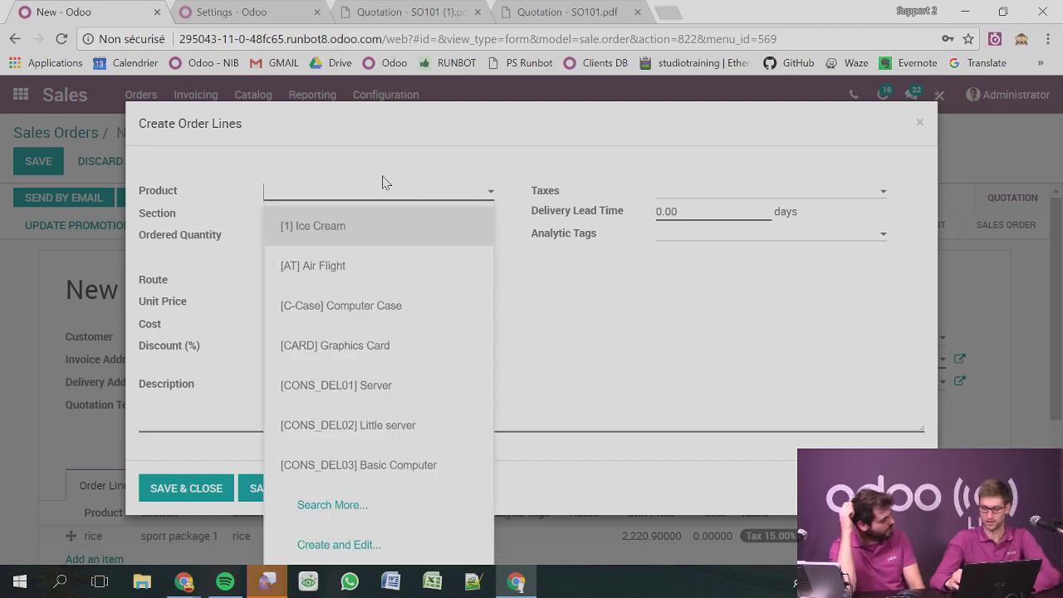
{"action": "type", "text": "banana"}
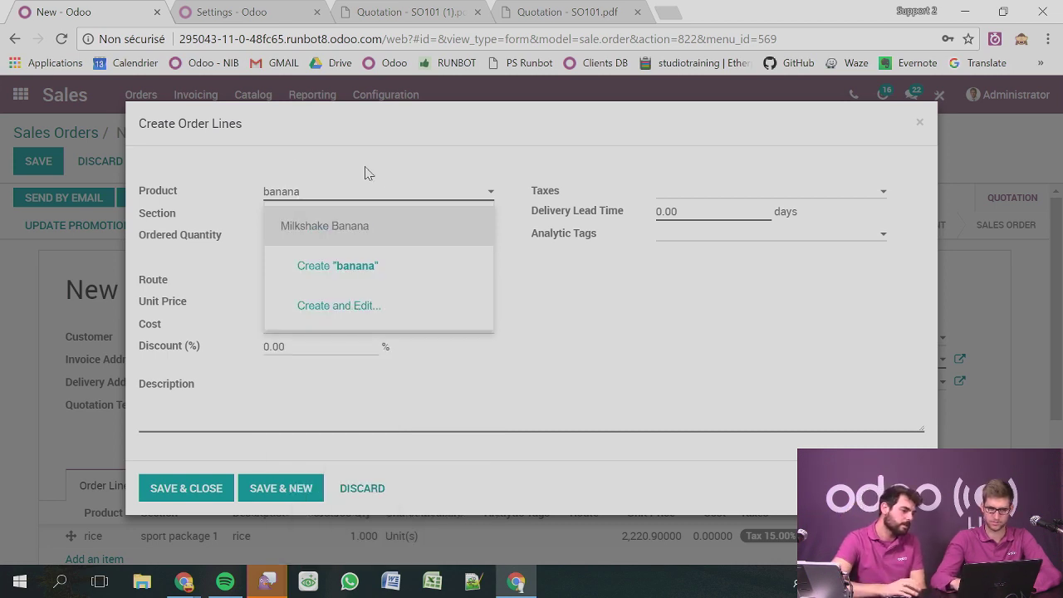
{"action": "left_click", "coordinate": [432, 272]}
{"action": "left_click", "coordinate": [395, 195]}
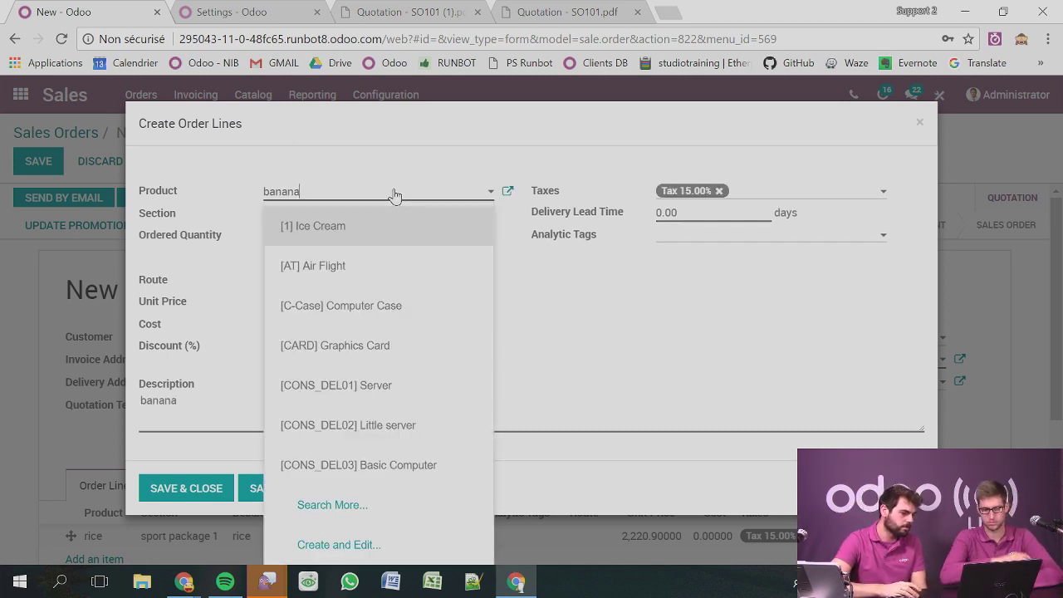
{"action": "key", "text": "Return"}
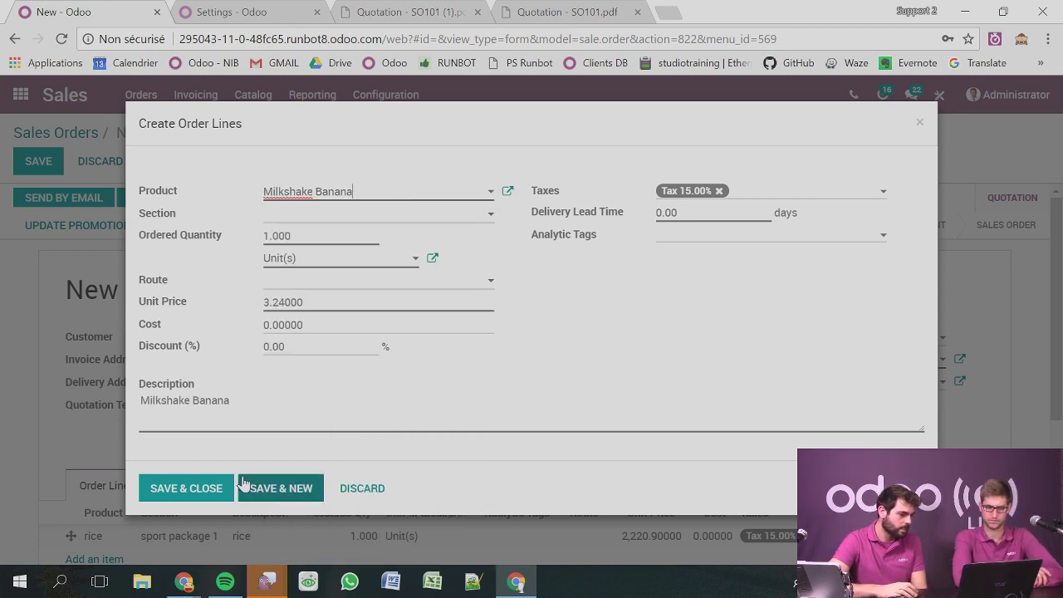
Assign the Milkshake Banana line to the sport package 1 section and save the line.
{"action": "left_click", "coordinate": [430, 218]}
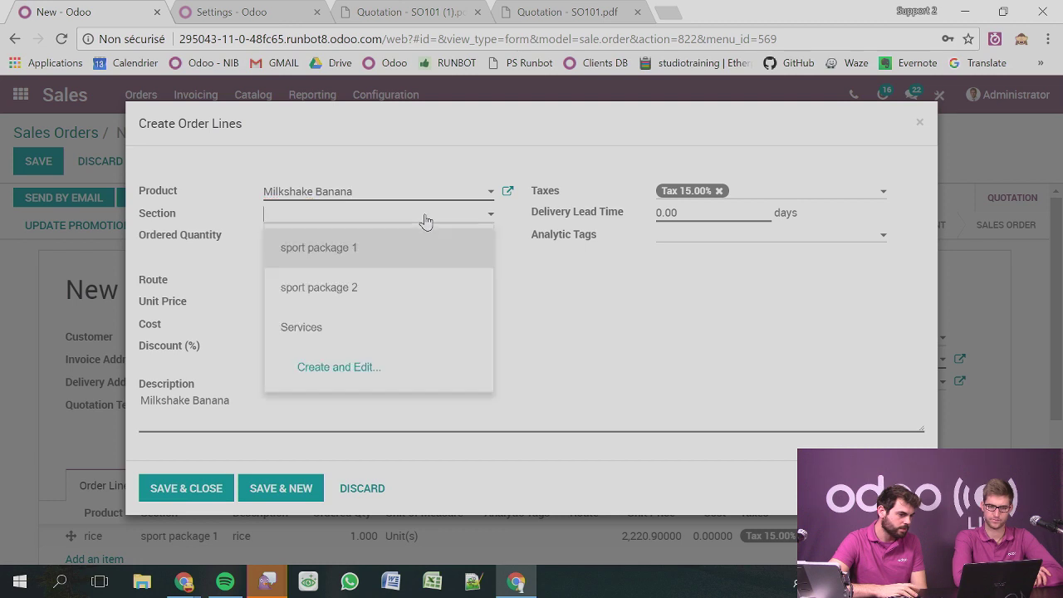
{"action": "left_click", "coordinate": [381, 249]}
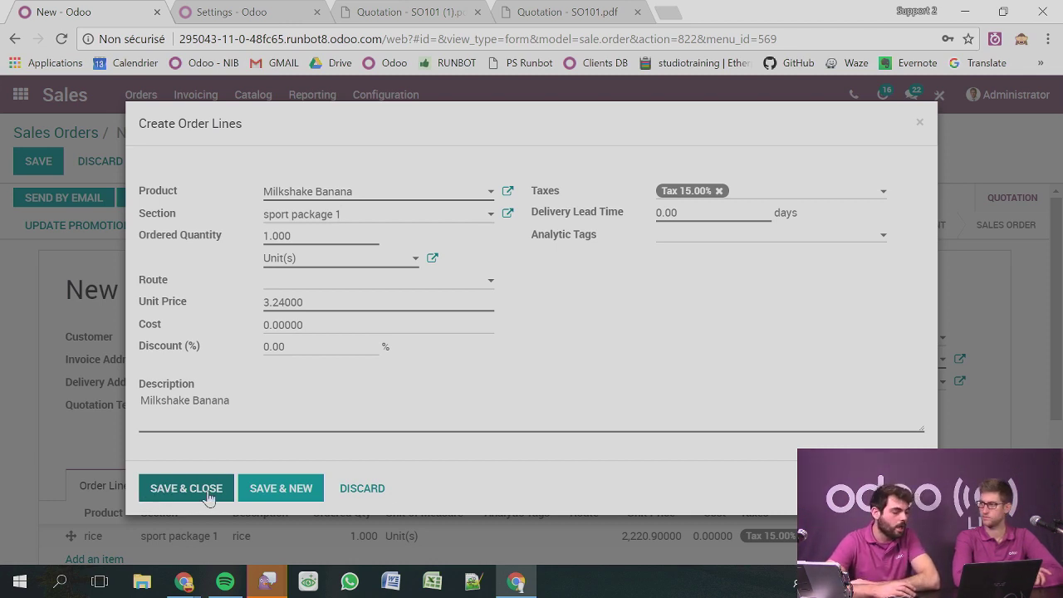
{"action": "left_click", "coordinate": [184, 486]}
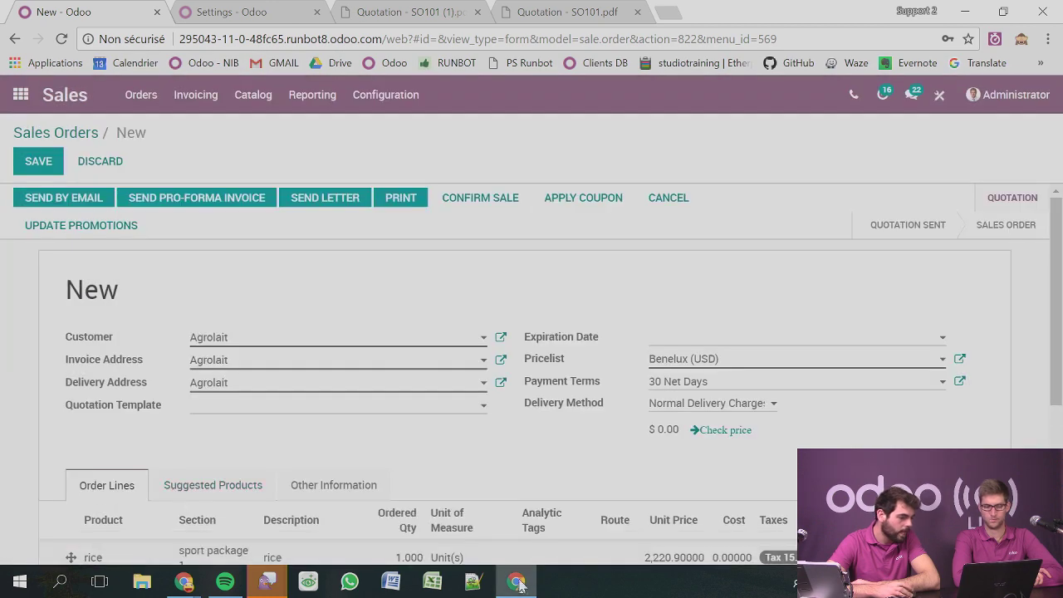
Start a third order line with a newly created product named Pasta.
{"action": "scroll", "coordinate": [199, 481], "scroll_direction": "down", "scroll_amount": 2}
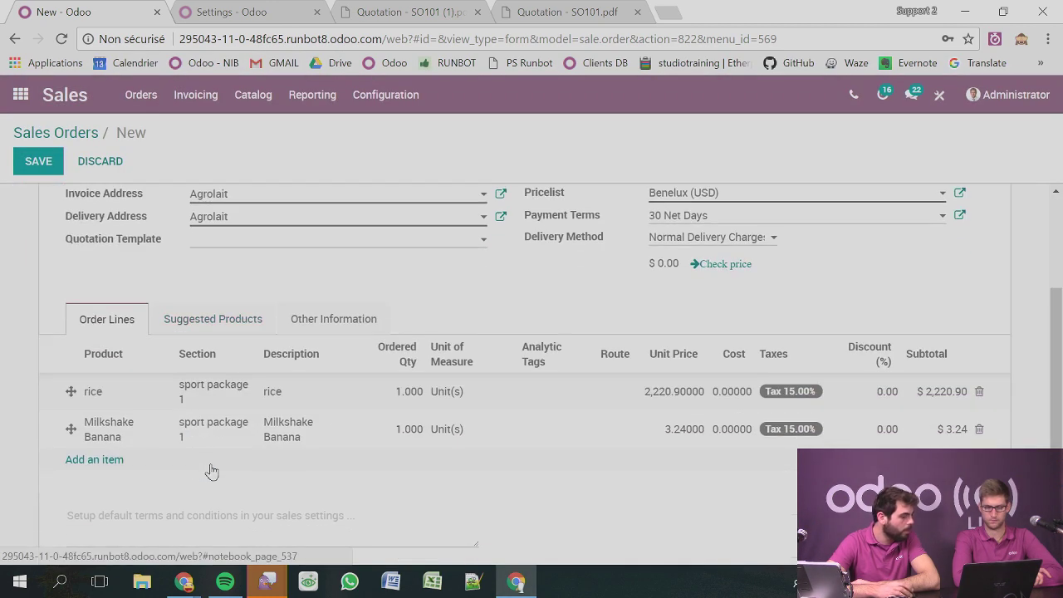
{"action": "left_click", "coordinate": [94, 459]}
{"action": "left_click", "coordinate": [340, 199]}
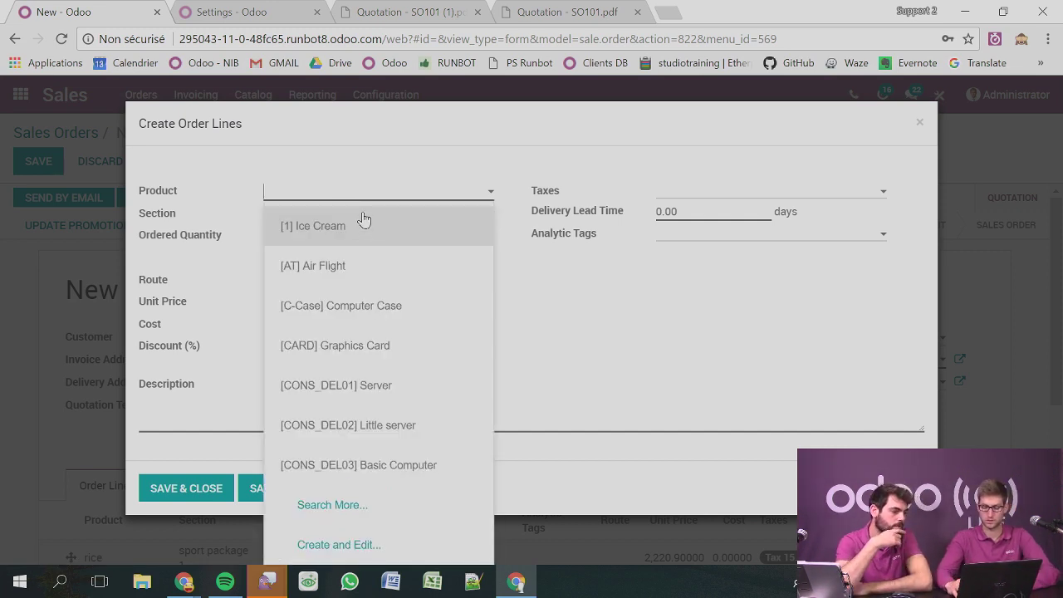
{"action": "type", "text": "s"}
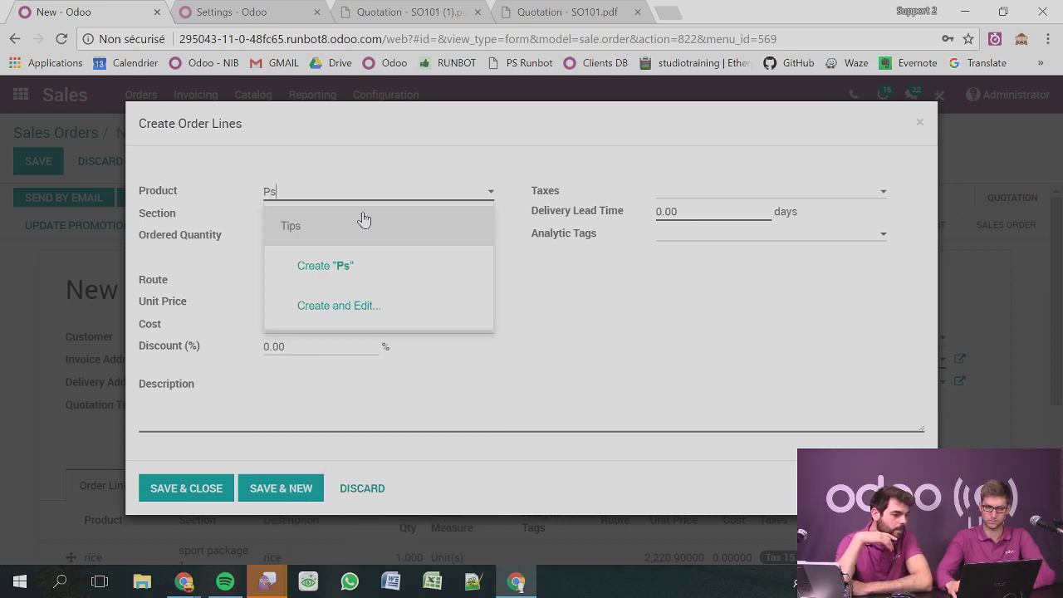
{"action": "type", "text": "ta"}
{"action": "left_click", "coordinate": [362, 222]}
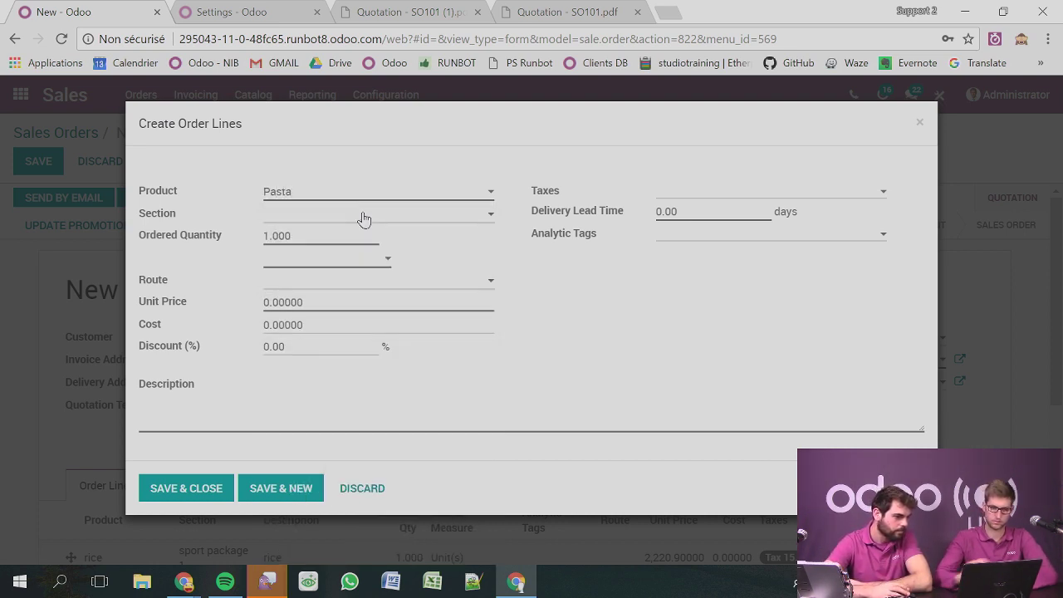
Put the Pasta line in the sport package 2 section with a unit price of 32.90, then save it without adding another line.
{"action": "left_click", "coordinate": [339, 219]}
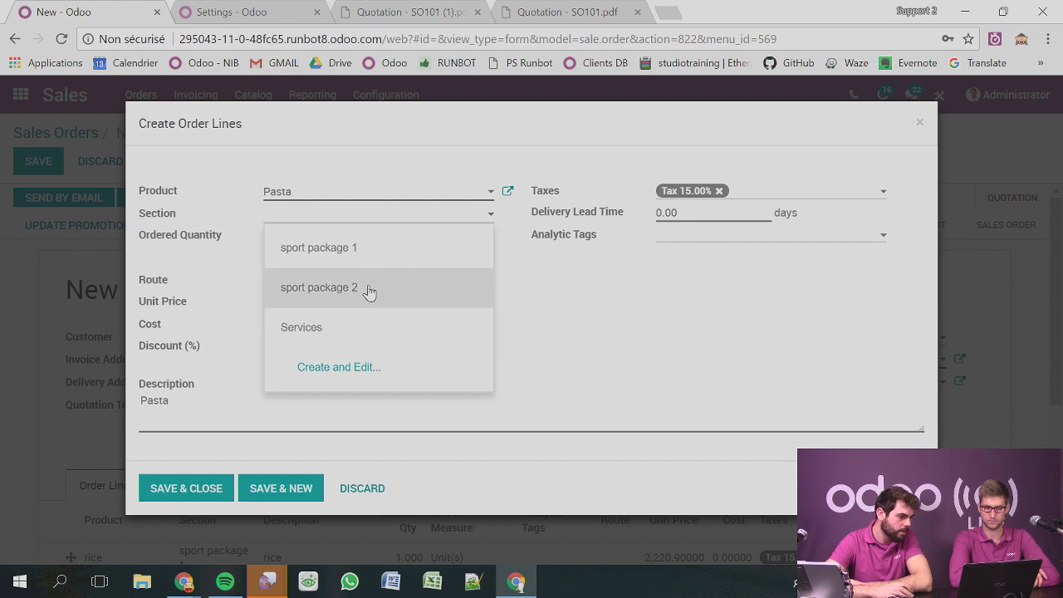
{"action": "left_click", "coordinate": [367, 291]}
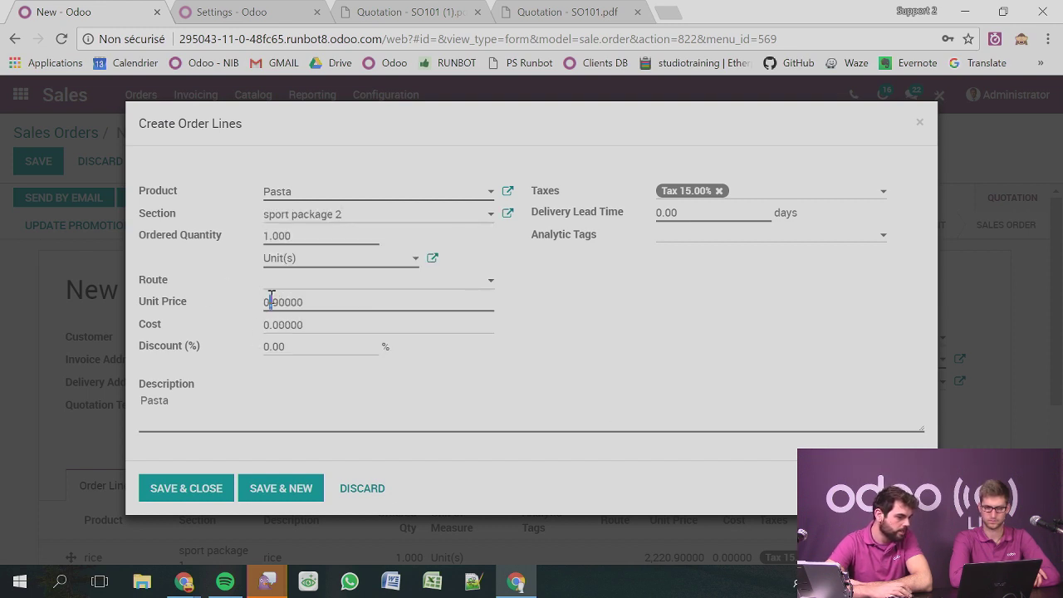
{"action": "left_click_drag", "start_coordinate": [272, 302], "coordinate": [253, 299]}
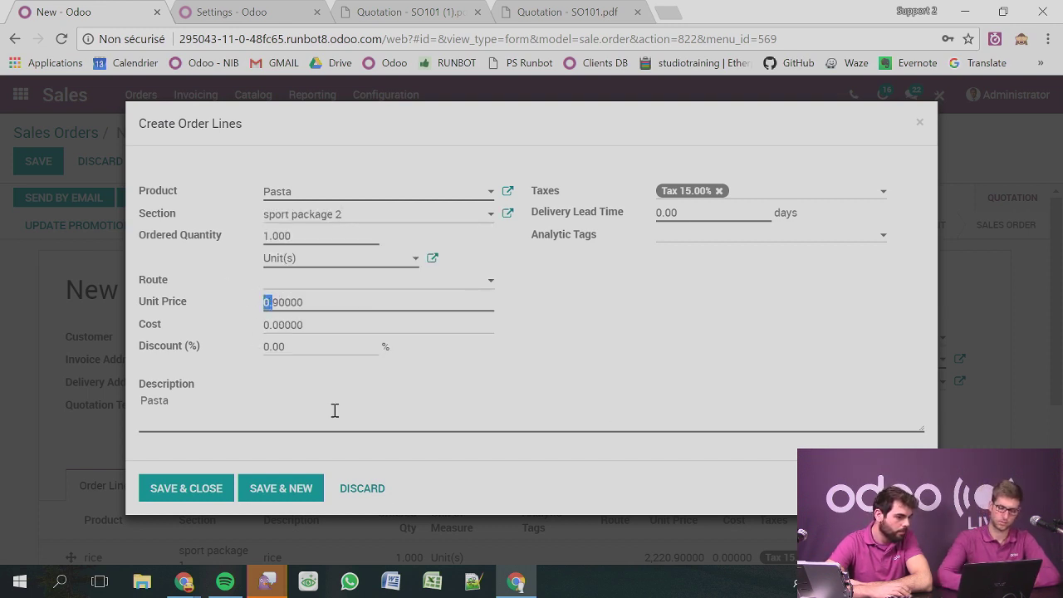
{"action": "type", "text": "32."}
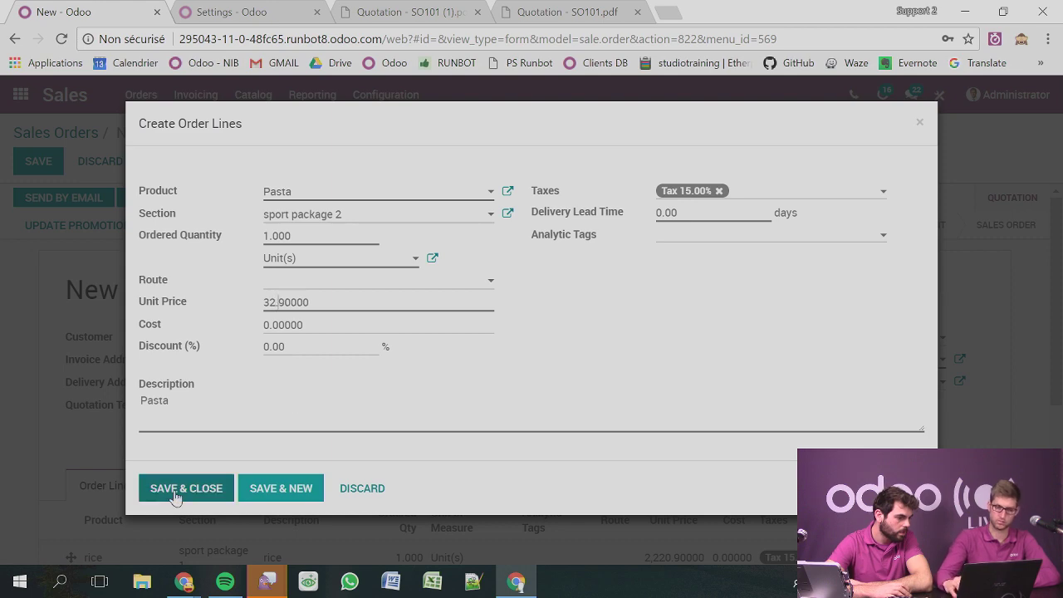
{"action": "left_click", "coordinate": [175, 495]}
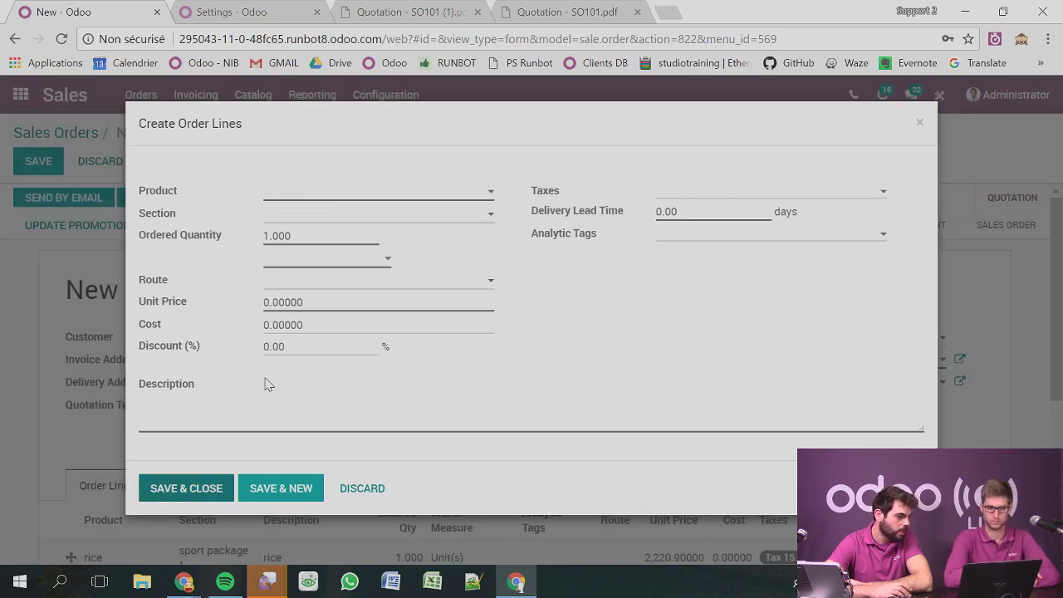
{"action": "left_click", "coordinate": [362, 490]}
Start a fourth order line, search the products for milk, and choose Milkshake Chocolate.
{"action": "scroll", "coordinate": [367, 415], "scroll_direction": "down", "scroll_amount": 3}
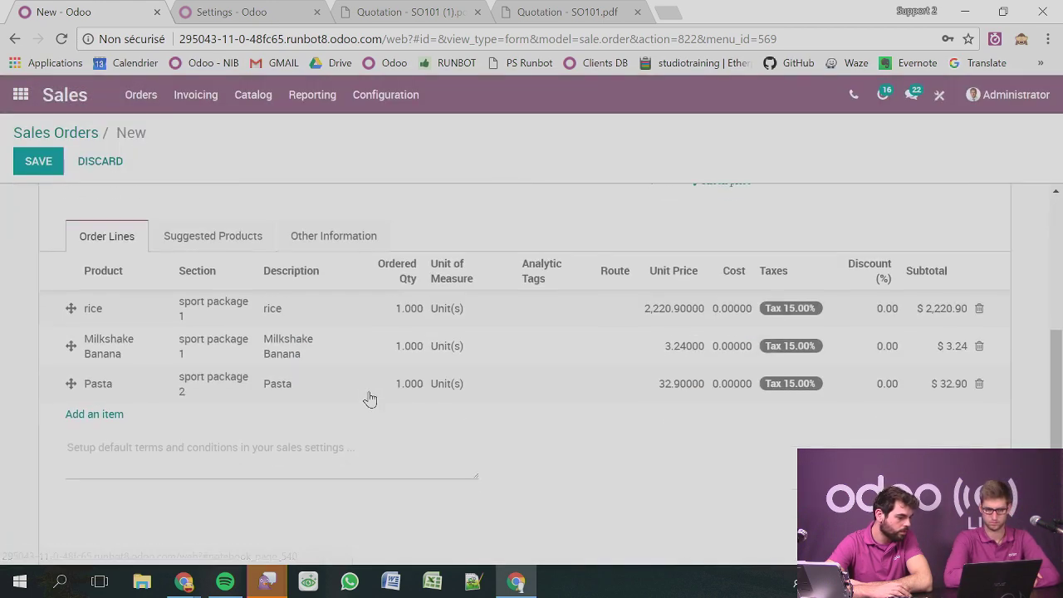
{"action": "left_click", "coordinate": [91, 419]}
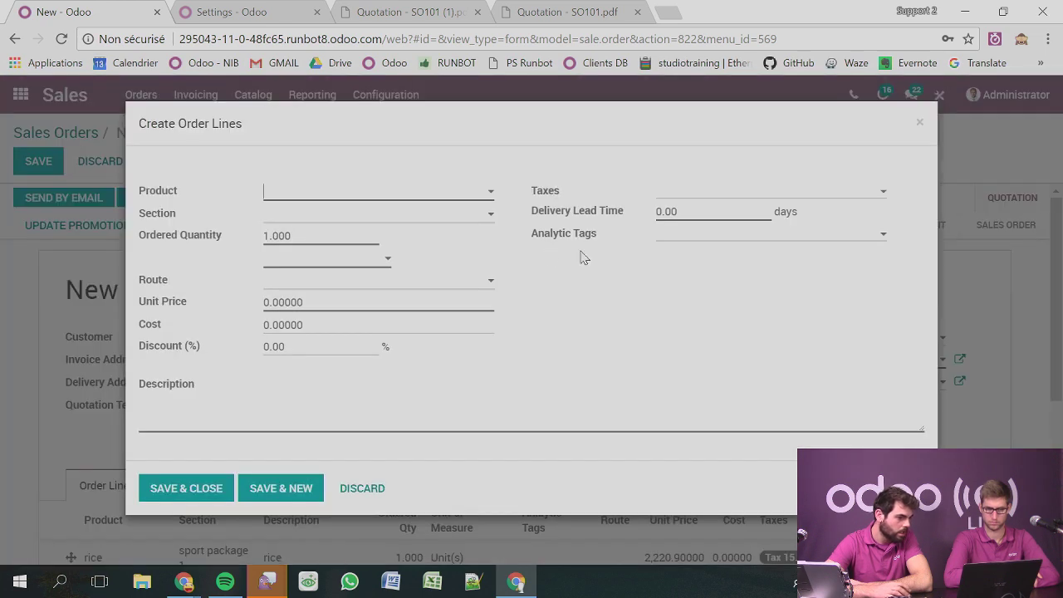
{"action": "left_click", "coordinate": [454, 197]}
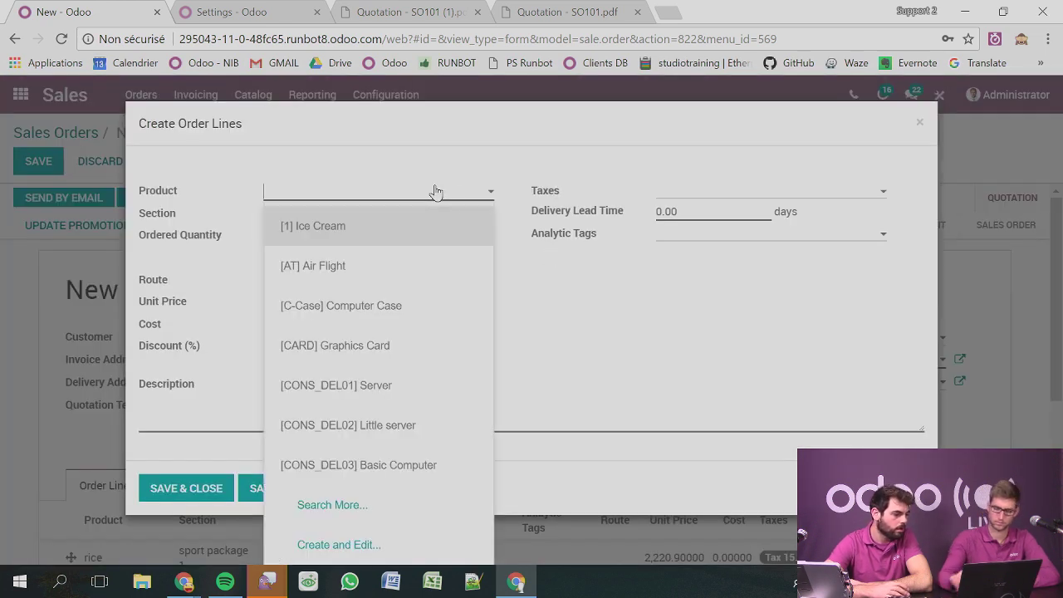
{"action": "type", "text": "milk"}
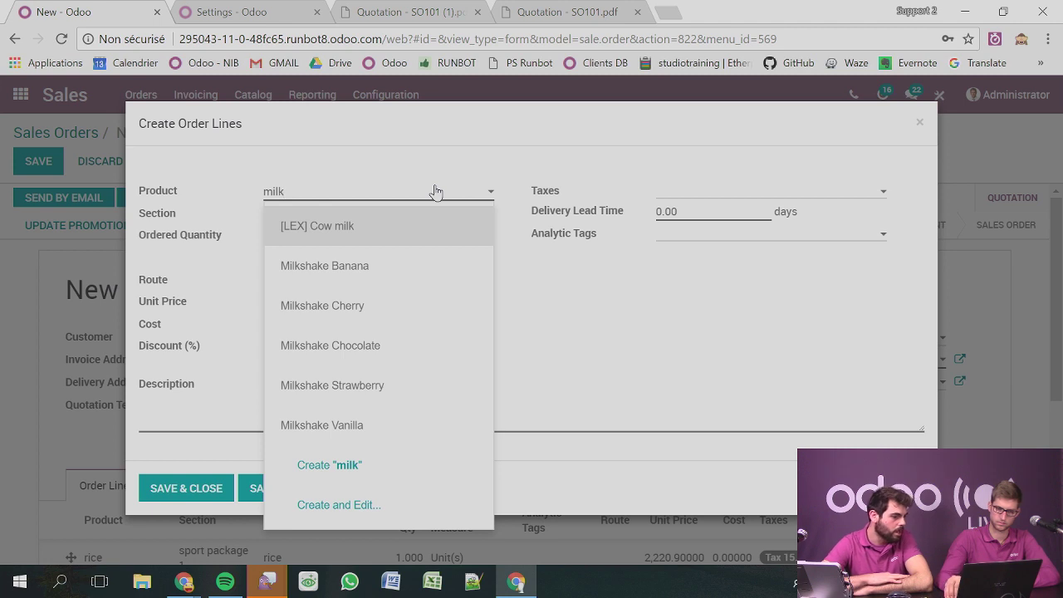
{"action": "key", "text": "Down"}
{"action": "key", "text": "Down"}
{"action": "key", "text": "Down"}
{"action": "key", "text": "Return"}
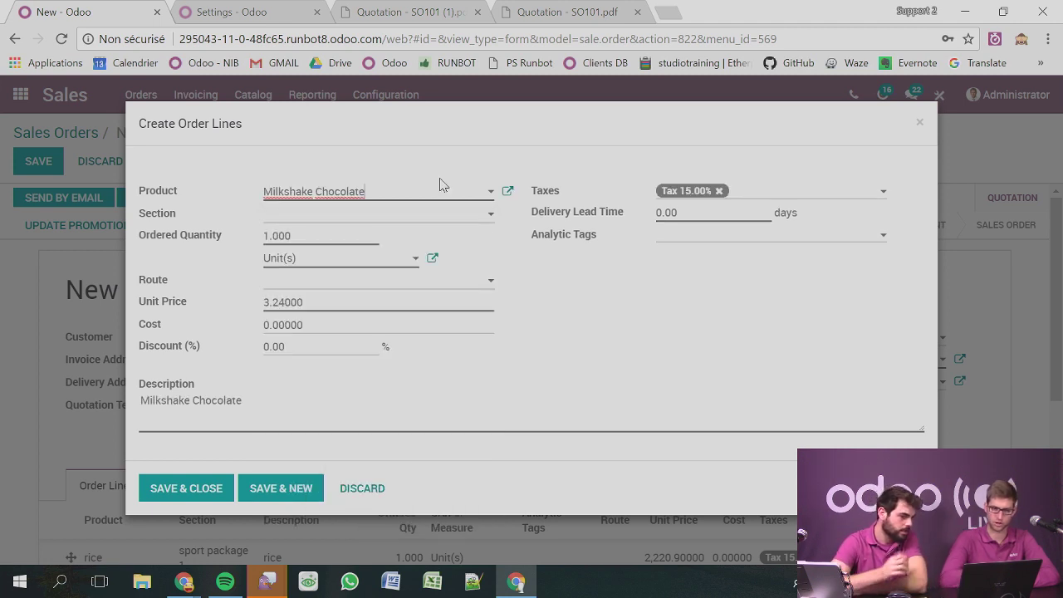
Assign the Milkshake Chocolate line to the sport package 2 section and save the line and the sales order.
{"action": "left_click", "coordinate": [348, 216]}
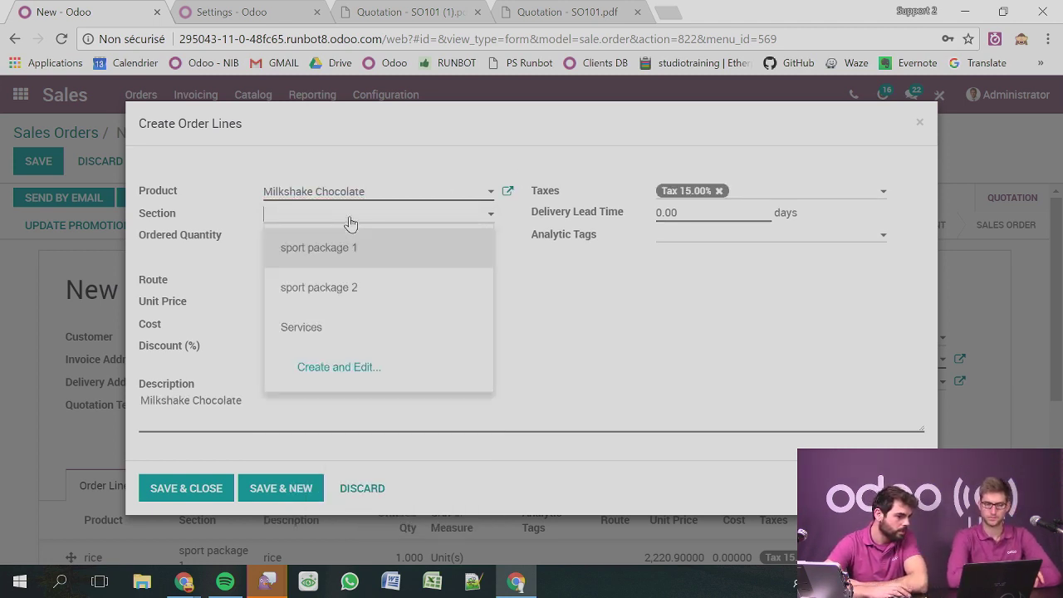
{"action": "left_click", "coordinate": [318, 284]}
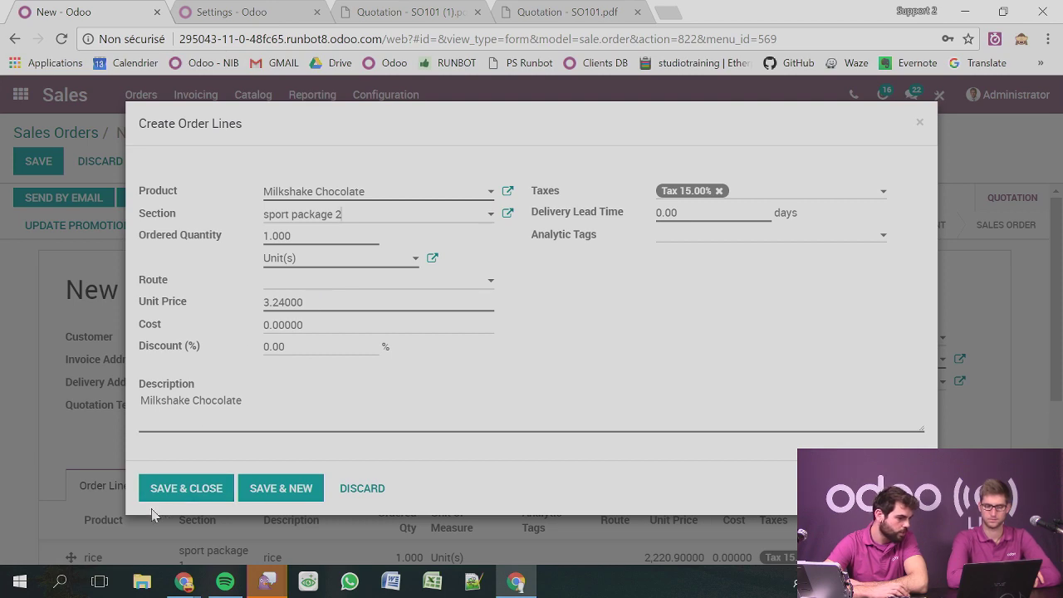
{"action": "left_click", "coordinate": [198, 490]}
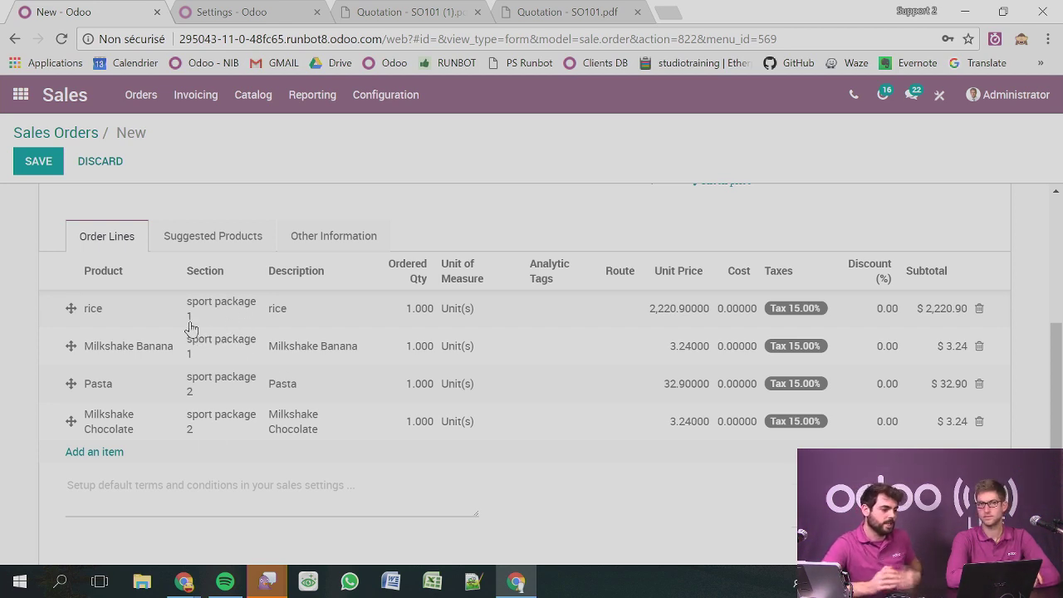
{"action": "left_click", "coordinate": [38, 162]}
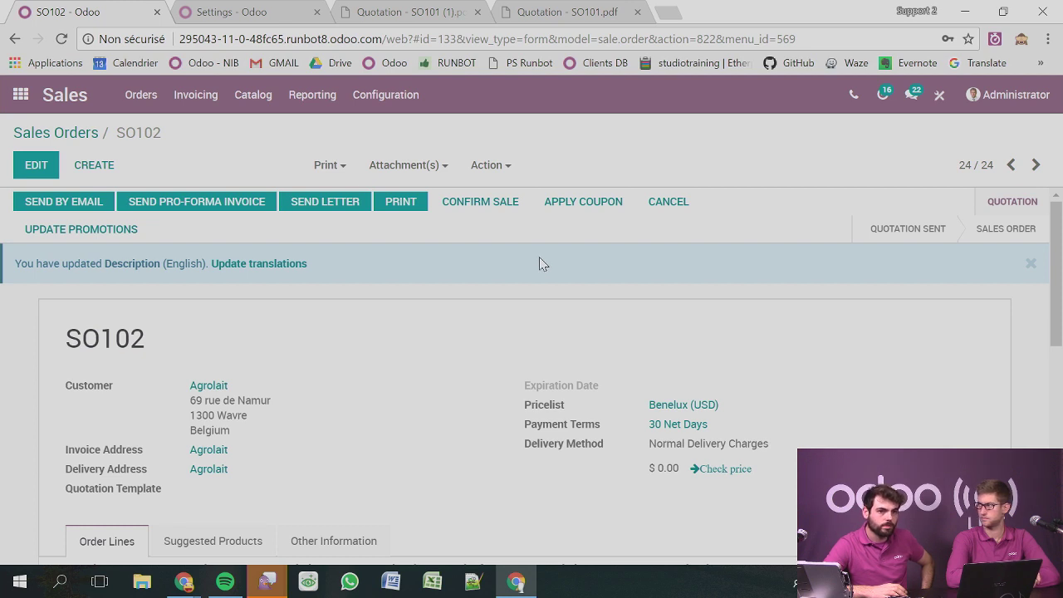
Print the sales order as a Quotation / Order document and open the downloaded PDF.
{"action": "left_click", "coordinate": [326, 167]}
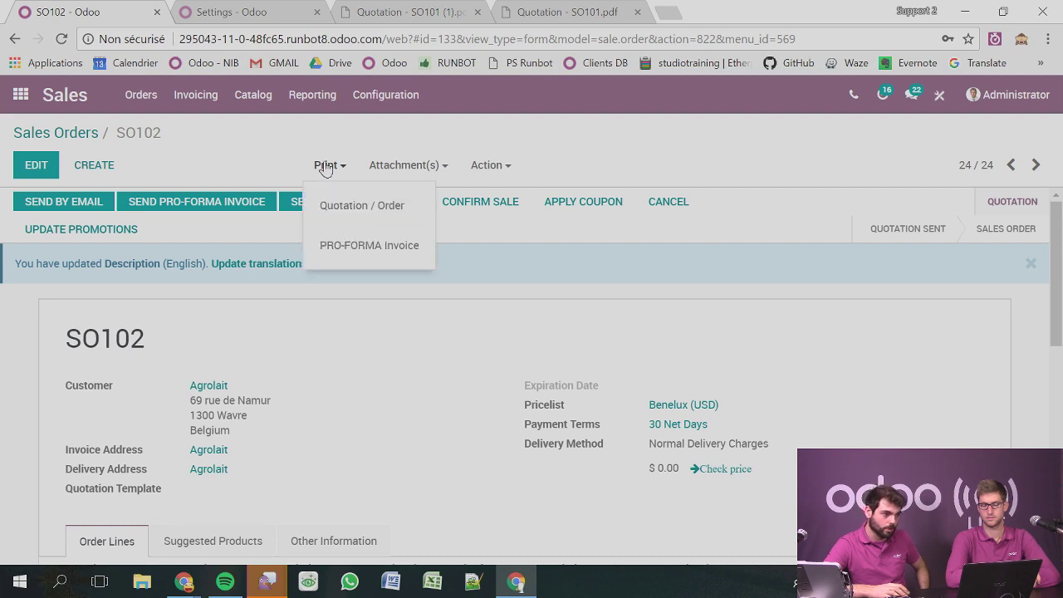
{"action": "left_click", "coordinate": [352, 208]}
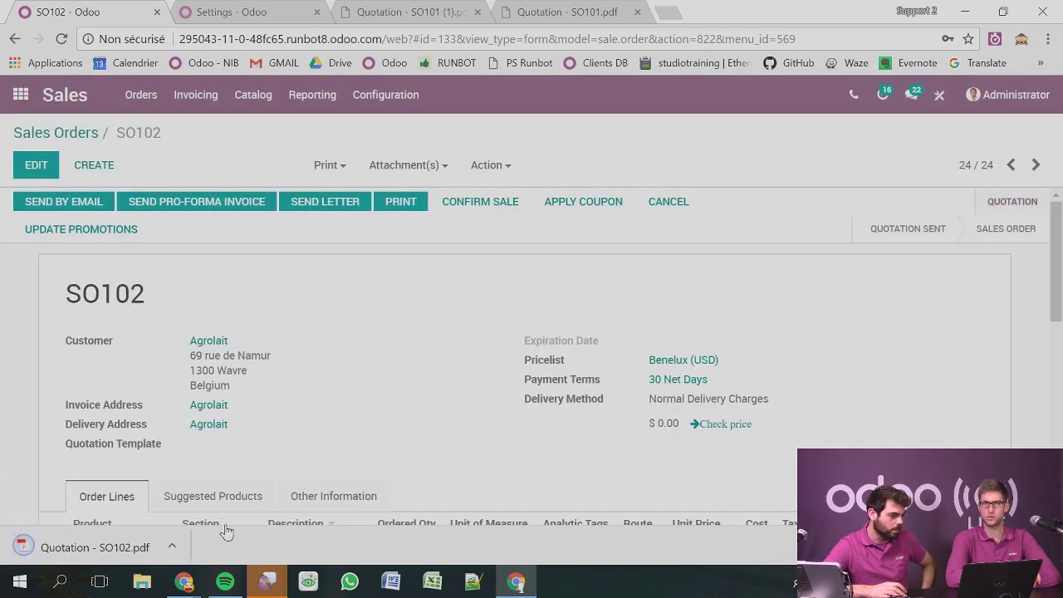
{"action": "left_click", "coordinate": [98, 547]}
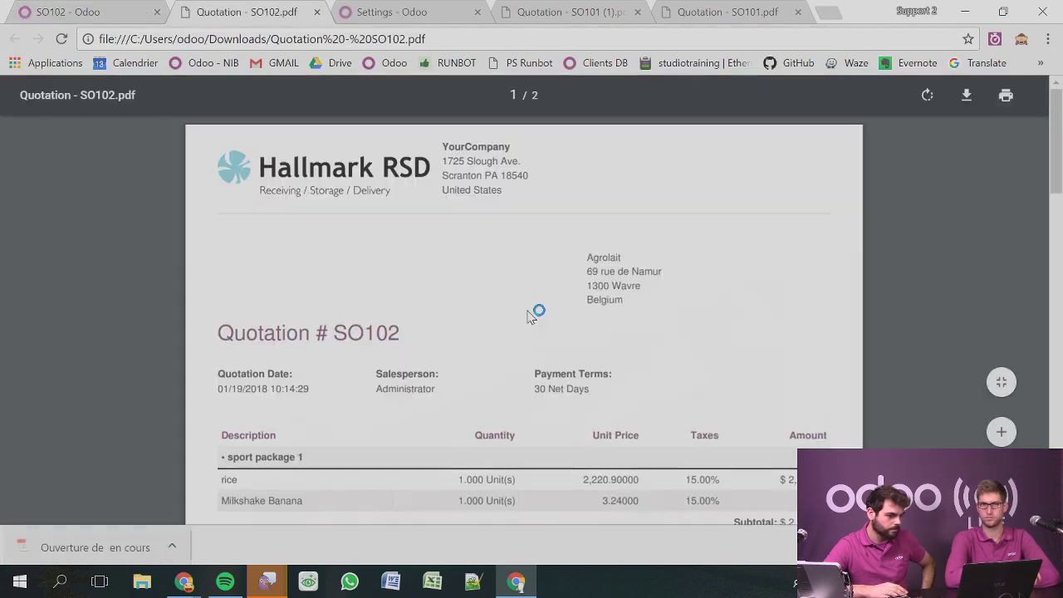
Examine how the quotation PDF groups the lines under sport package 1 and sport package 2, including their subtotals.
{"action": "scroll", "coordinate": [538, 306], "scroll_direction": "down", "scroll_amount": 3}
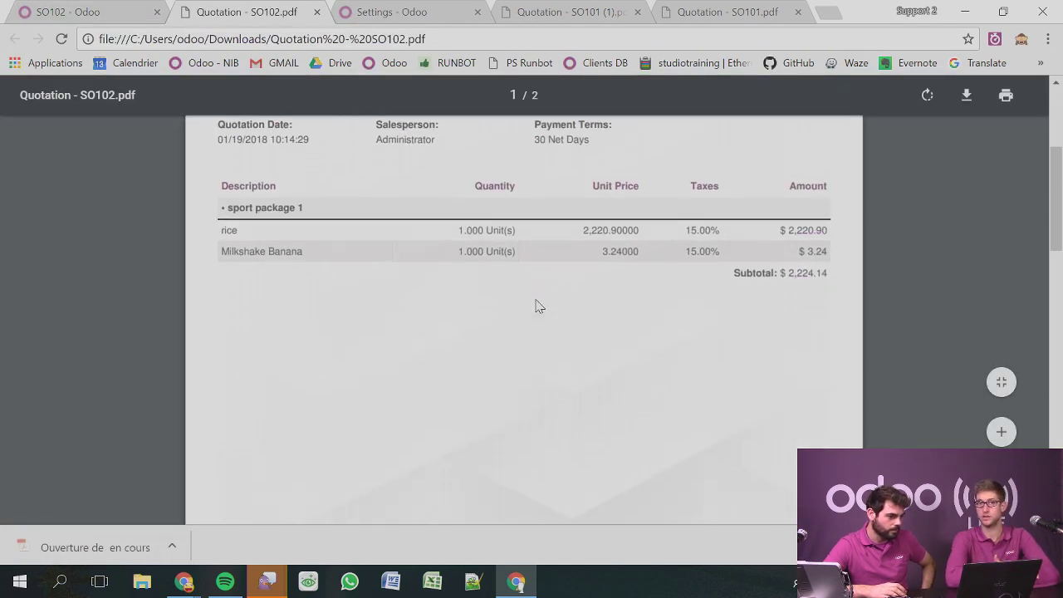
{"action": "scroll", "coordinate": [536, 306], "scroll_direction": "down", "scroll_amount": 5}
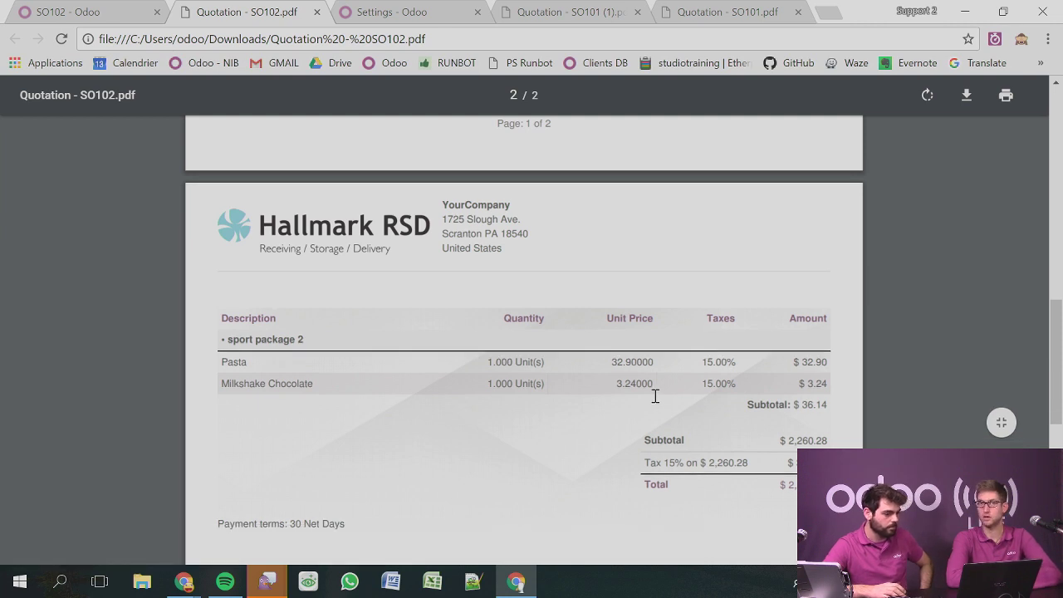
{"action": "scroll", "coordinate": [655, 396], "scroll_direction": "up", "scroll_amount": 9}
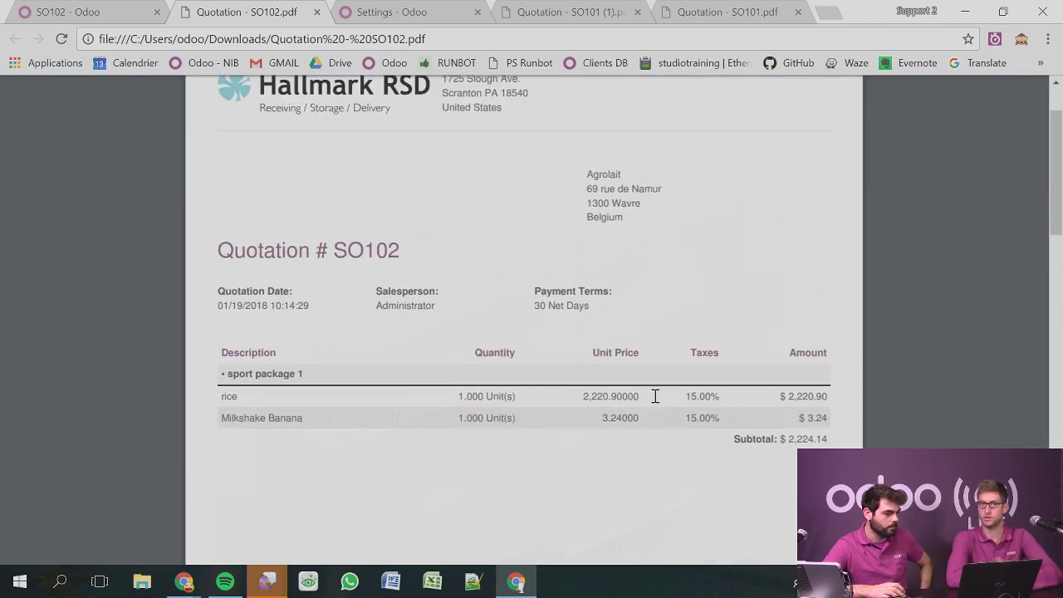
{"action": "scroll", "coordinate": [655, 396], "scroll_direction": "up", "scroll_amount": 2}
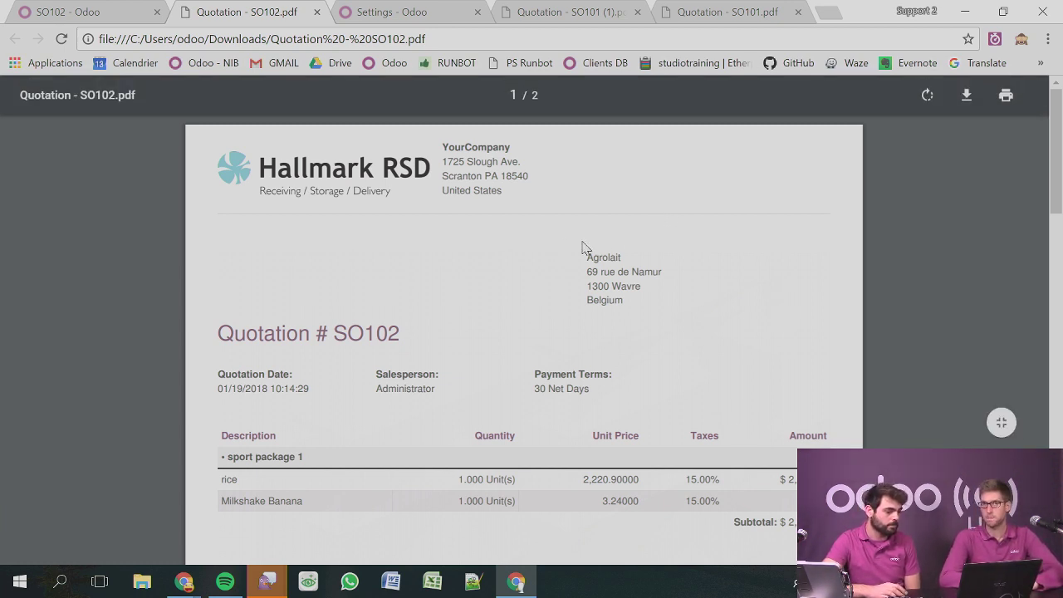
{"action": "scroll", "coordinate": [561, 257], "scroll_direction": "down", "scroll_amount": 1}
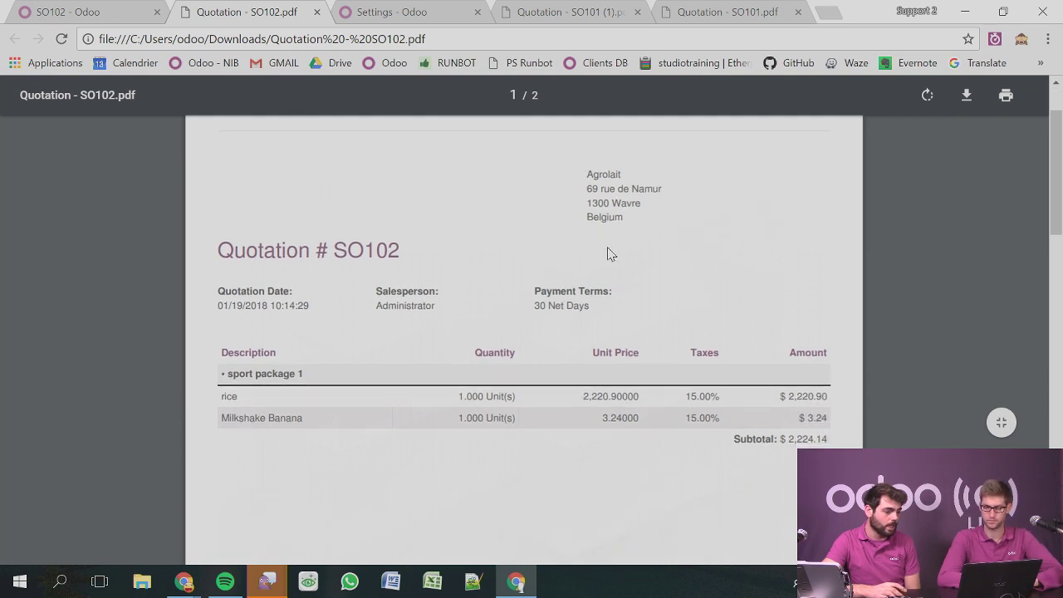
{"action": "left_click_drag", "start_coordinate": [227, 368], "coordinate": [379, 379]}
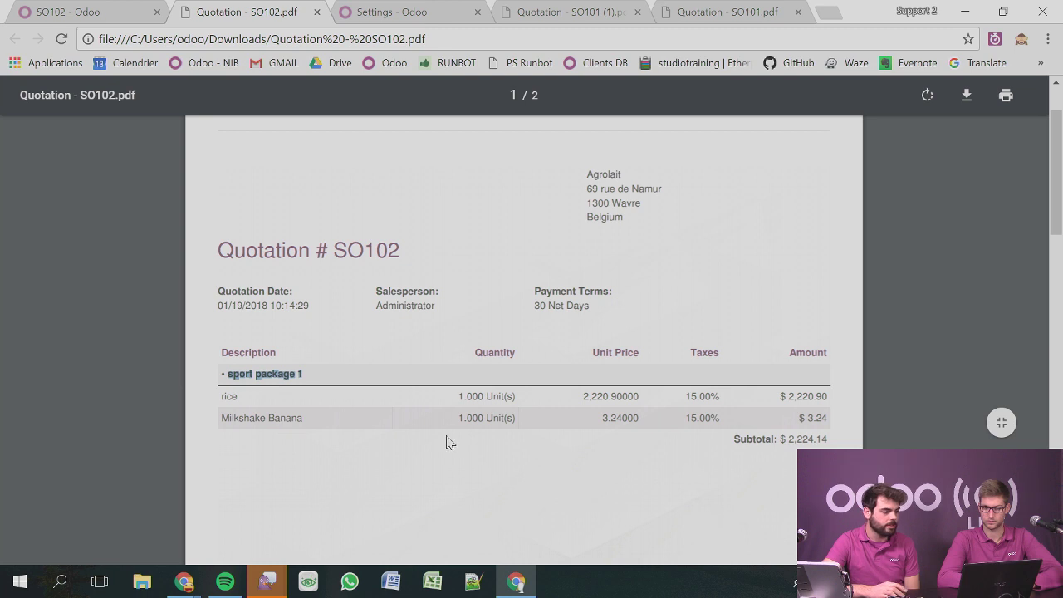
{"action": "scroll", "coordinate": [449, 444], "scroll_direction": "down", "scroll_amount": 7}
{"action": "scroll", "coordinate": [451, 448], "scroll_direction": "down", "scroll_amount": 1}
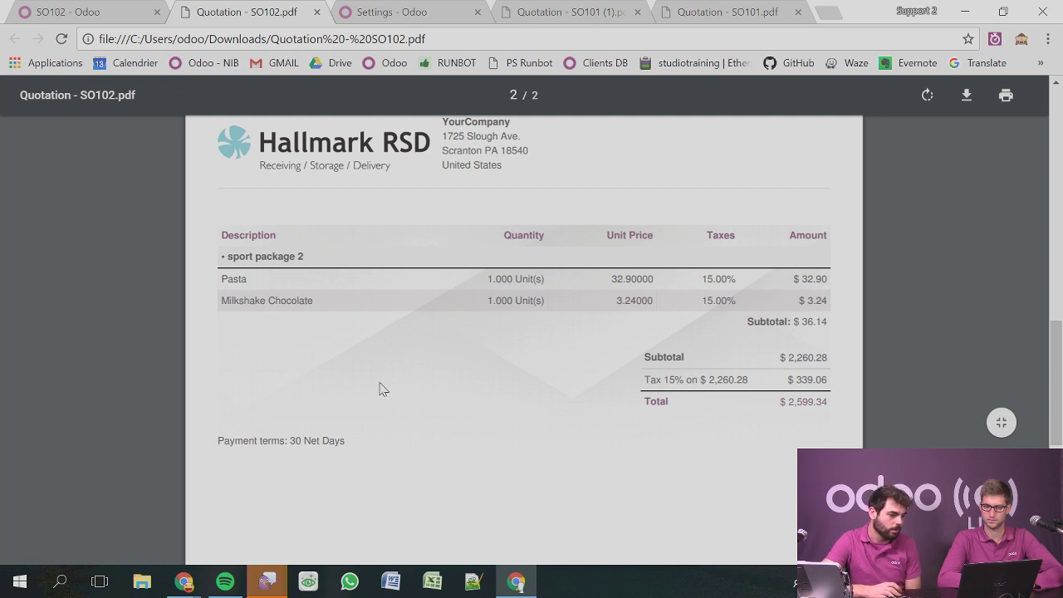
{"action": "scroll", "coordinate": [380, 389], "scroll_direction": "up", "scroll_amount": 3}
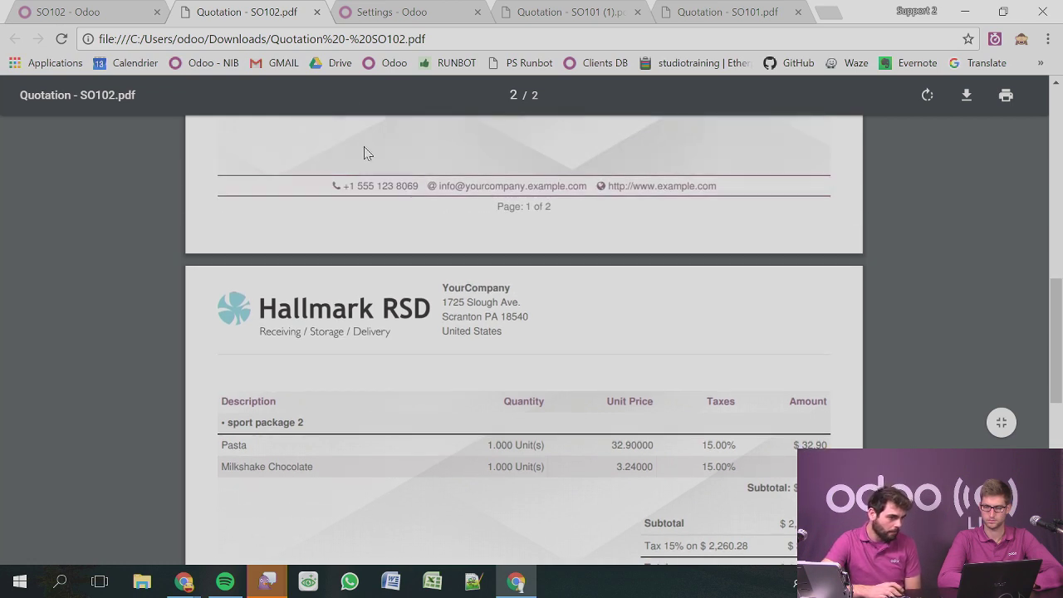
Return to the sales order in Odoo, check its order lines, and open the Bills of Materials list in Manufacturing.
{"action": "left_click", "coordinate": [91, 11]}
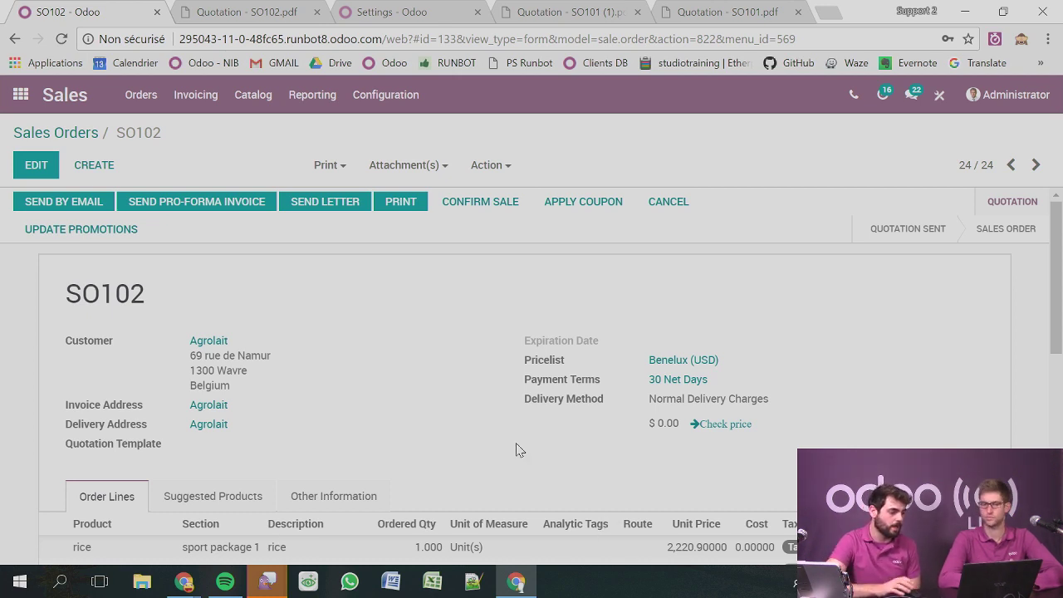
{"action": "scroll", "coordinate": [435, 429], "scroll_direction": "down", "scroll_amount": 2}
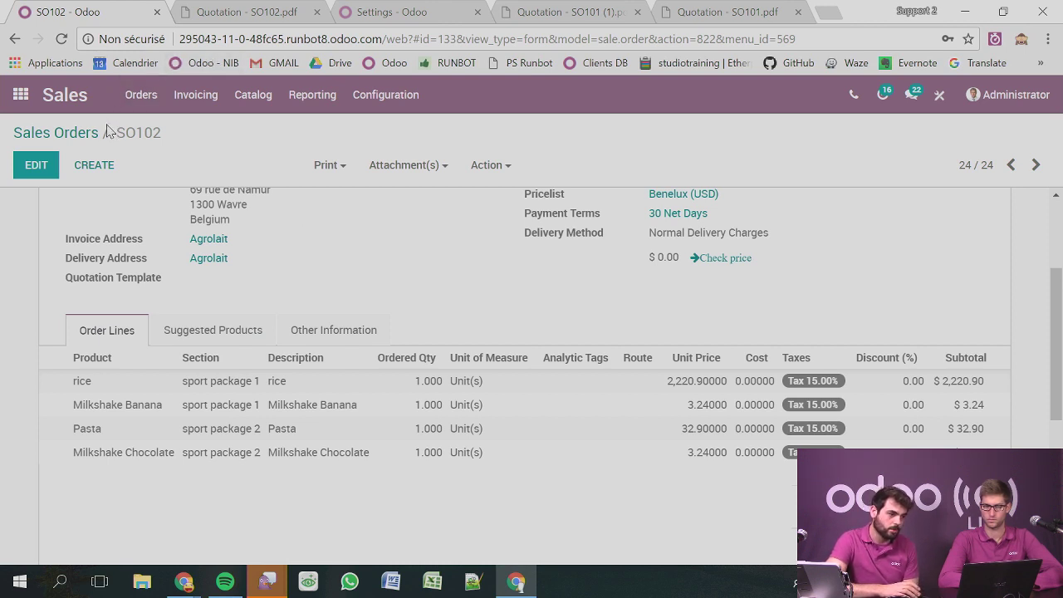
{"action": "left_click", "coordinate": [19, 93]}
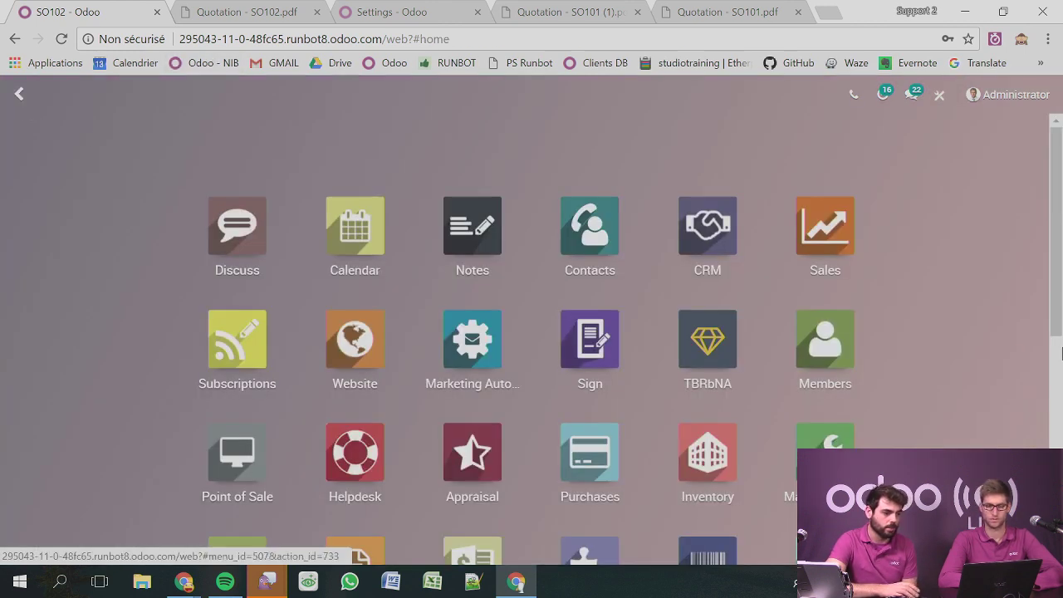
{"action": "scroll", "coordinate": [1053, 362], "scroll_direction": "down", "scroll_amount": 2}
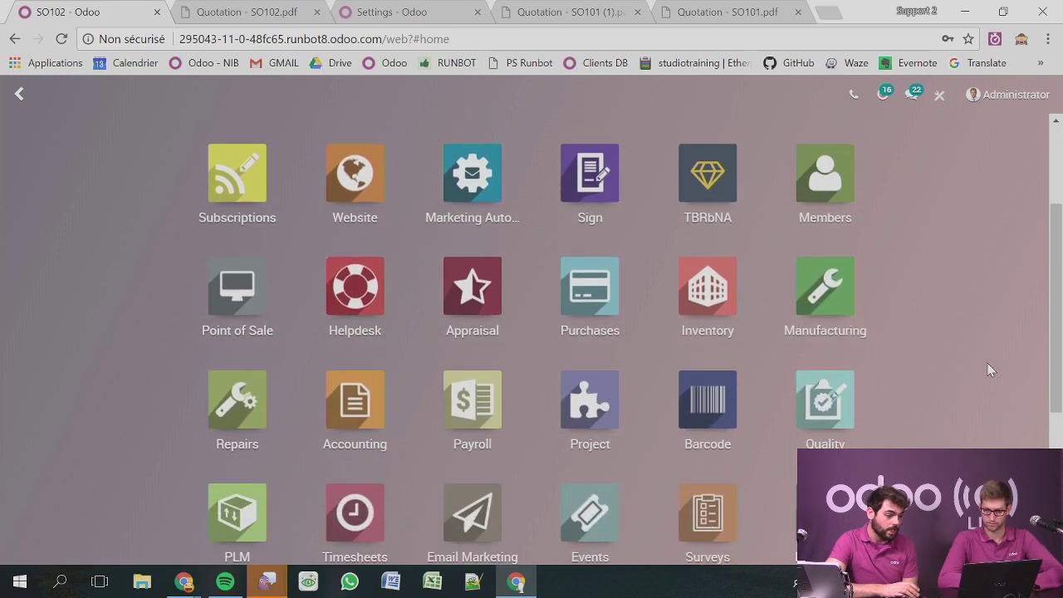
{"action": "left_click", "coordinate": [834, 313]}
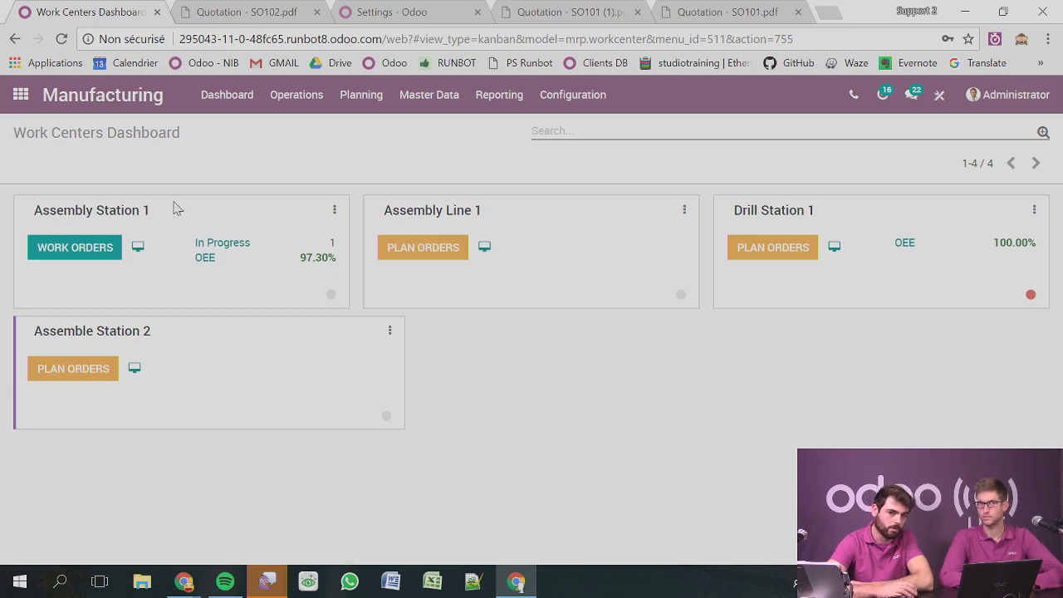
{"action": "left_click", "coordinate": [457, 97]}
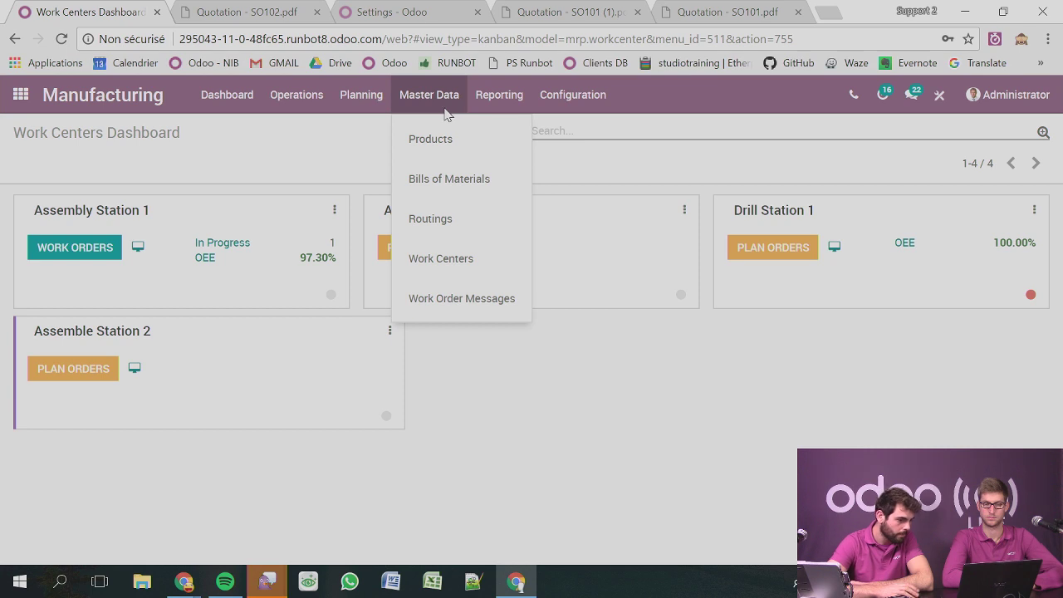
{"action": "left_click", "coordinate": [426, 181]}
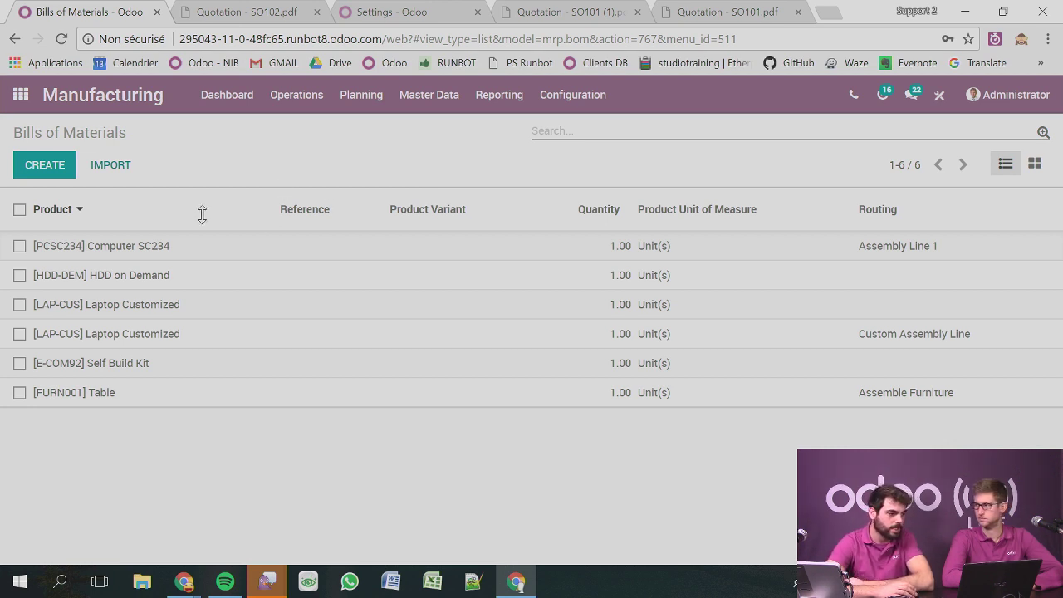
Open the Computer SC234 bill of materials and review its components.
{"action": "left_click", "coordinate": [204, 262]}
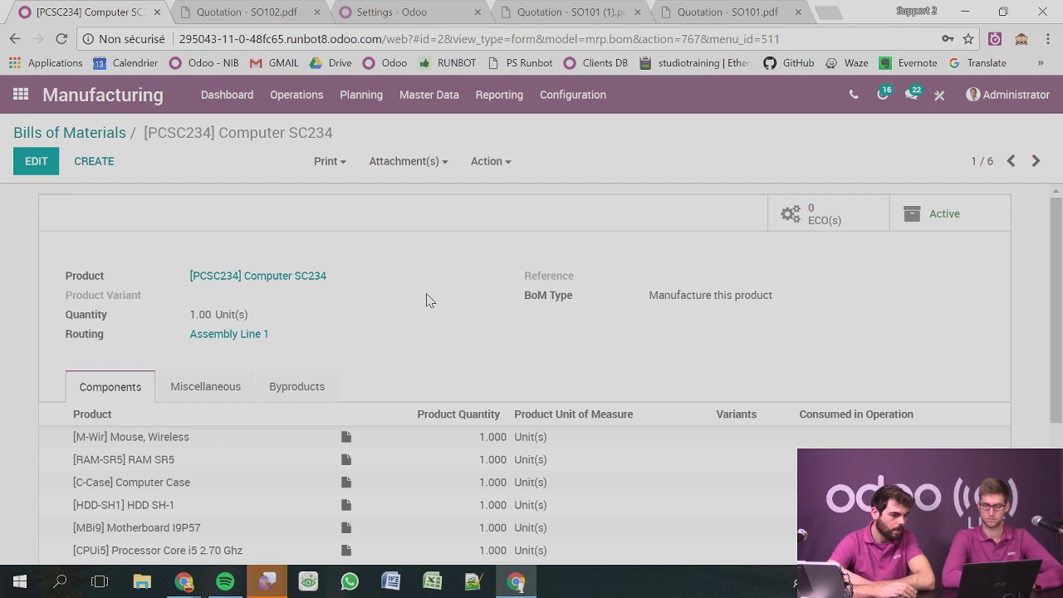
{"action": "scroll", "coordinate": [427, 298], "scroll_direction": "down", "scroll_amount": 1}
{"action": "scroll", "coordinate": [416, 268], "scroll_direction": "up", "scroll_amount": 1}
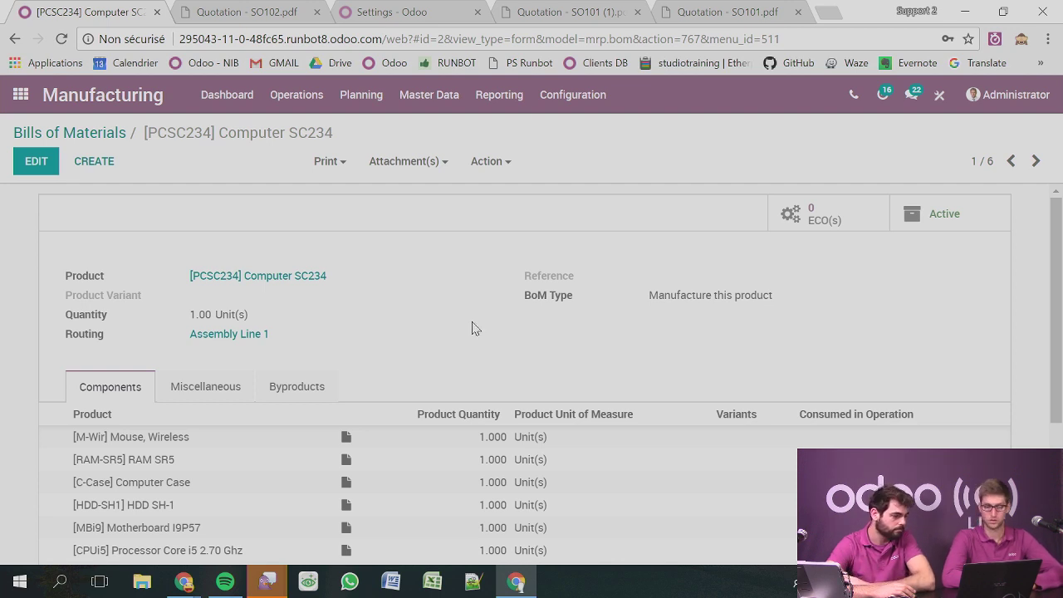
{"action": "scroll", "coordinate": [478, 328], "scroll_direction": "down", "scroll_amount": 1}
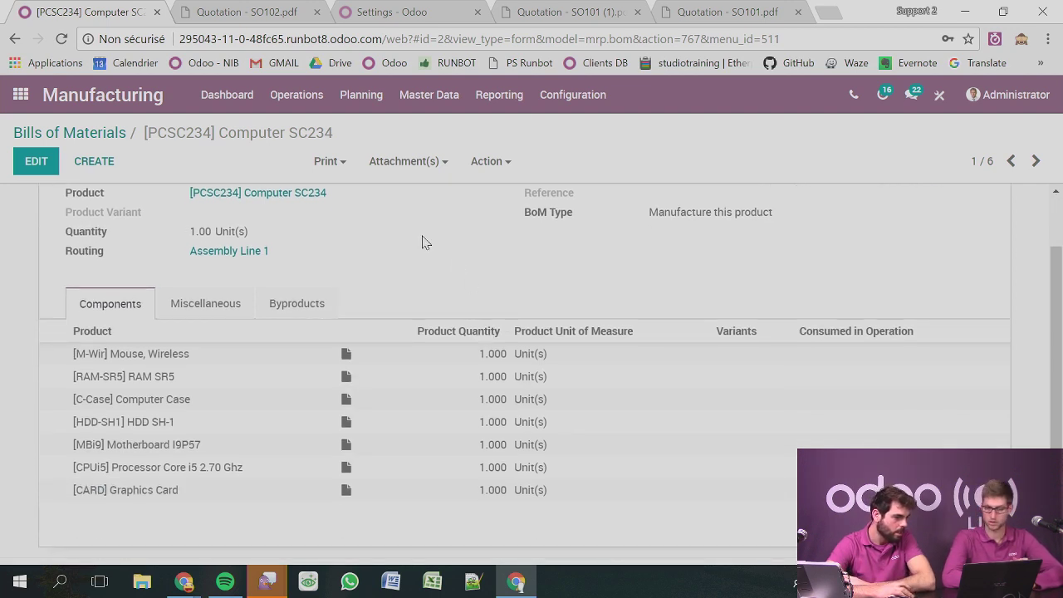
{"action": "scroll", "coordinate": [423, 241], "scroll_direction": "up", "scroll_amount": 1}
Start a new bill of materials for a newly created product named Sport #1.
{"action": "left_click", "coordinate": [96, 161]}
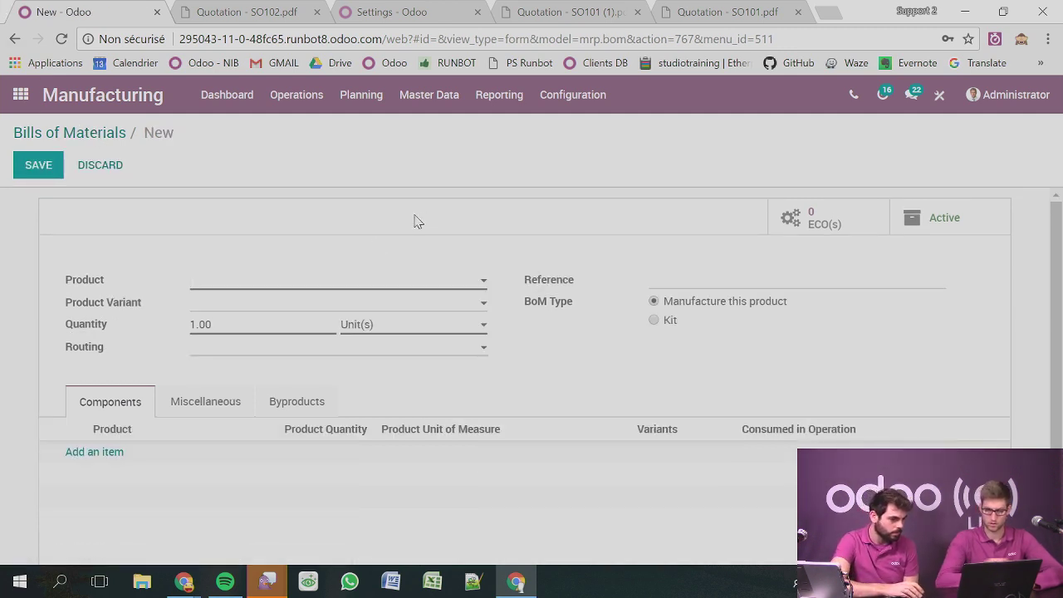
{"action": "left_click", "coordinate": [340, 282]}
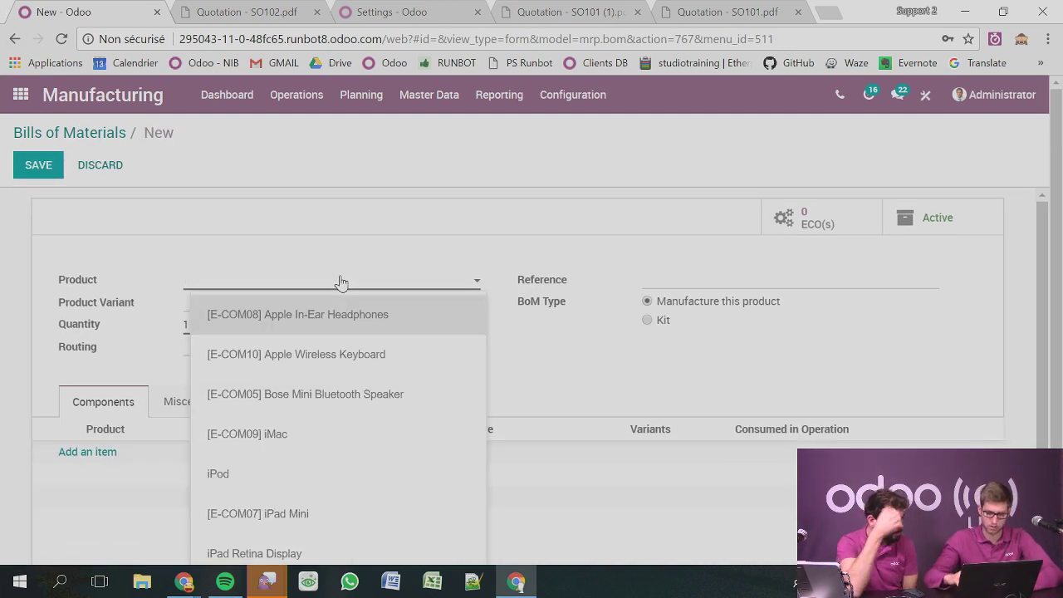
{"action": "type", "text": "Sport"}
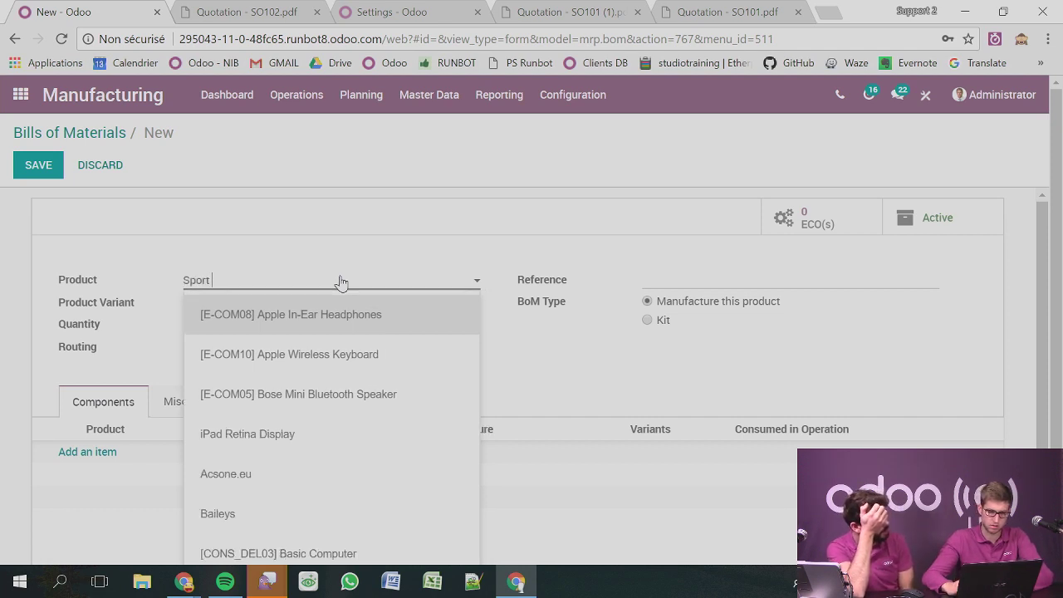
{"action": "type", "text": " #1"}
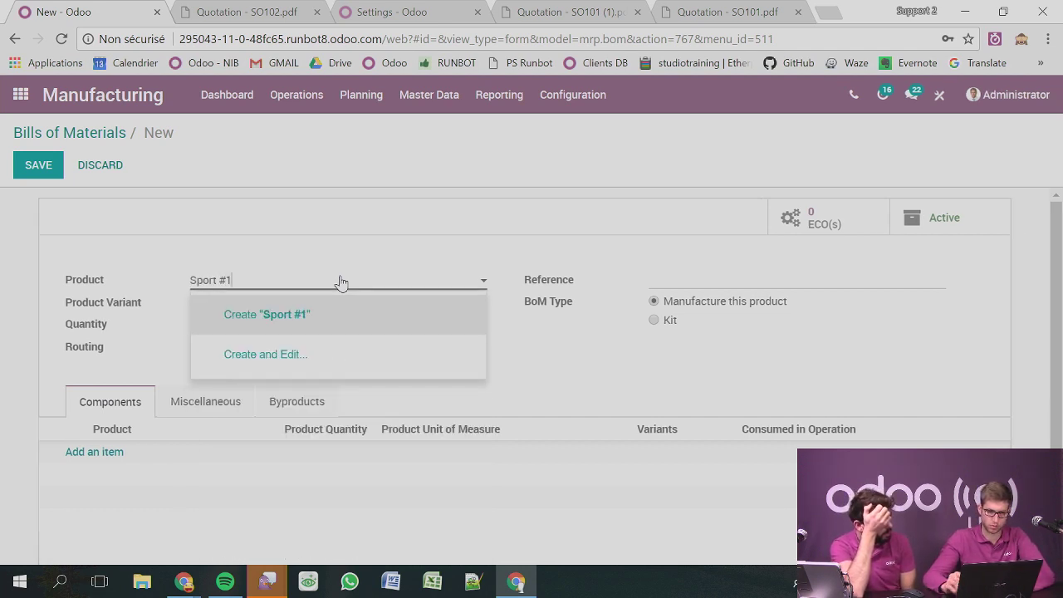
{"action": "key", "text": "Return"}
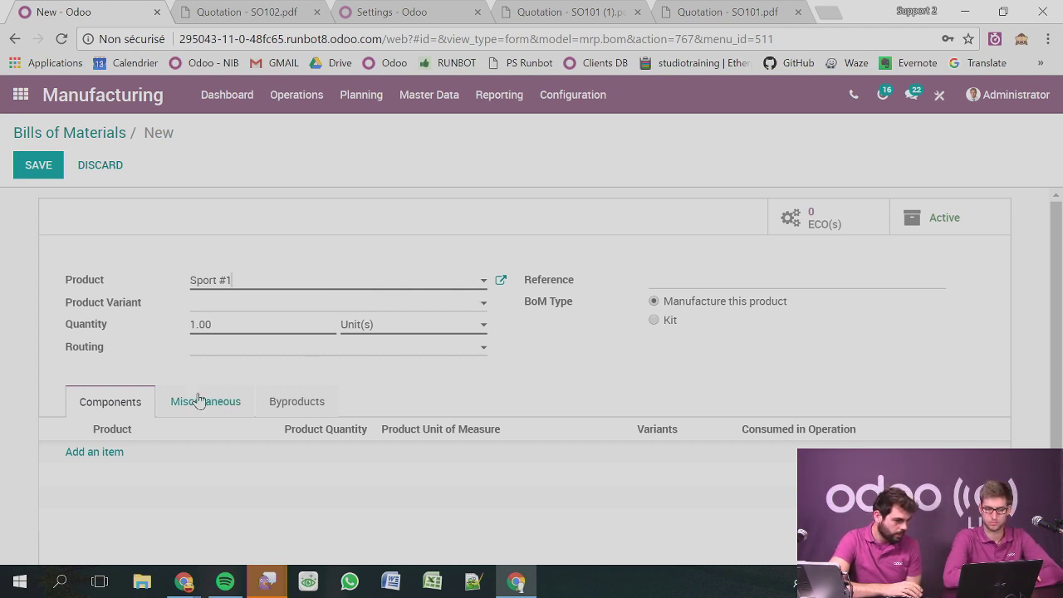
Add rice as a component with a quantity of 2 and begin a second component line.
{"action": "left_click", "coordinate": [87, 453]}
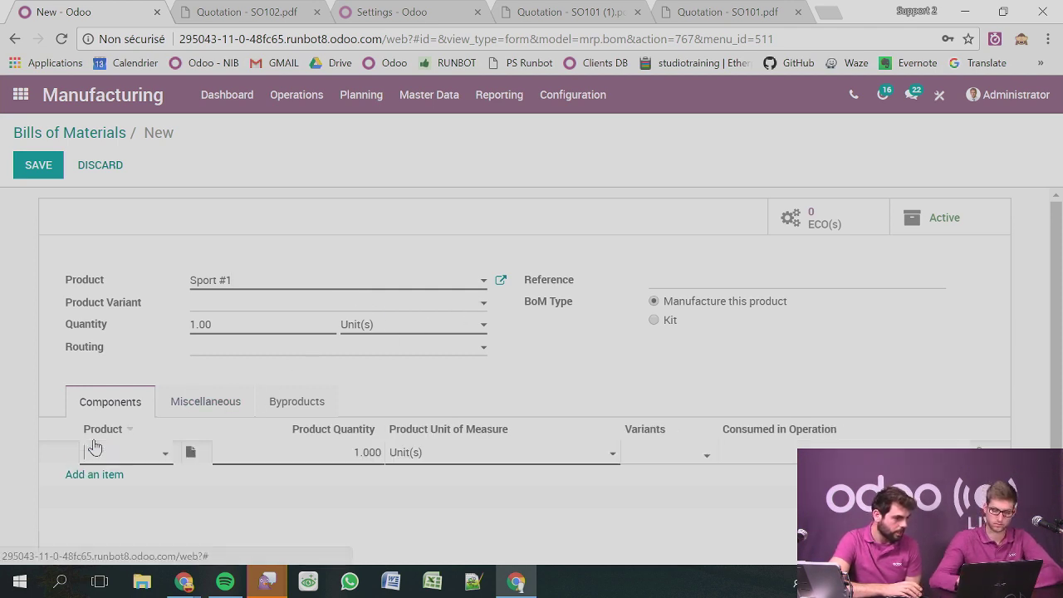
{"action": "type", "text": "rice"}
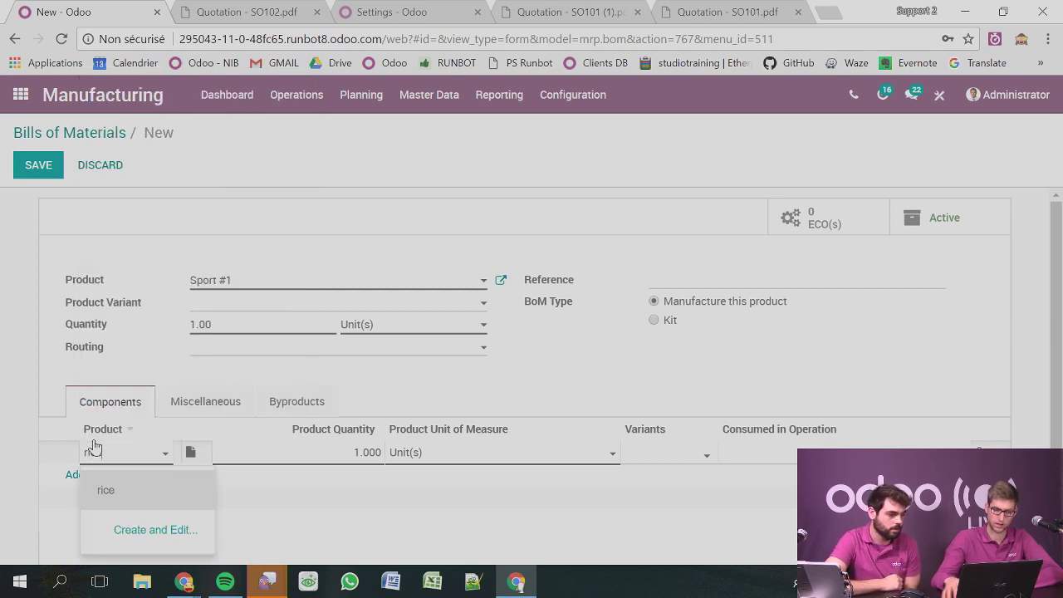
{"action": "key", "text": "Return"}
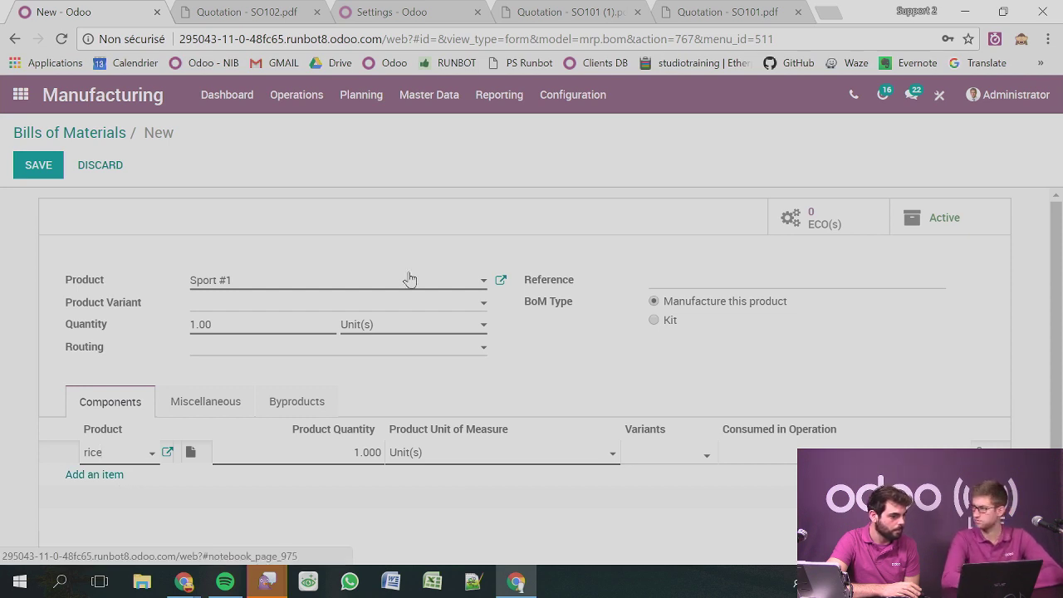
{"action": "left_click", "coordinate": [357, 452]}
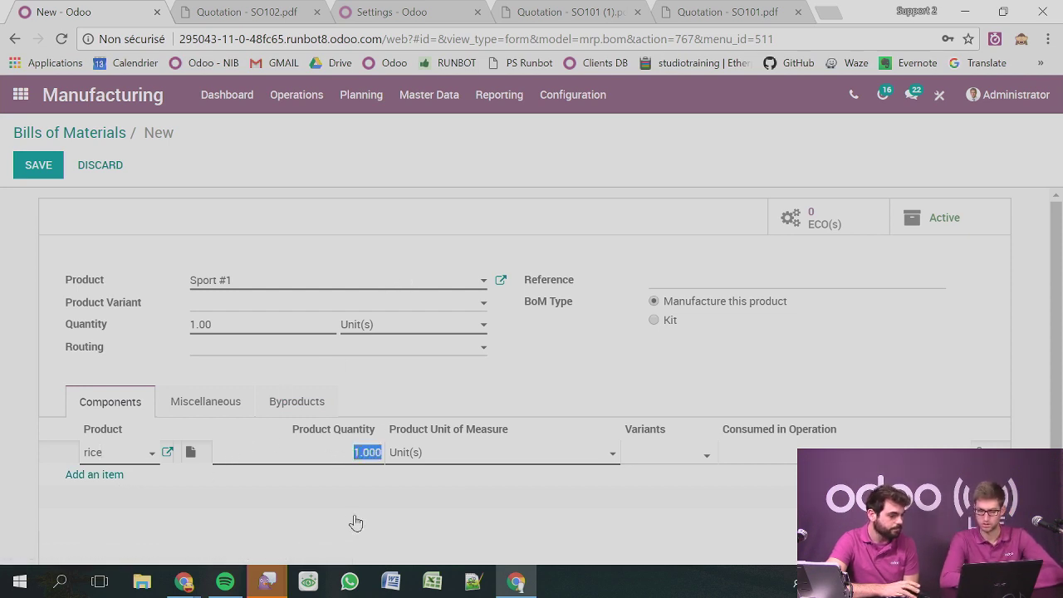
{"action": "type", "text": "2"}
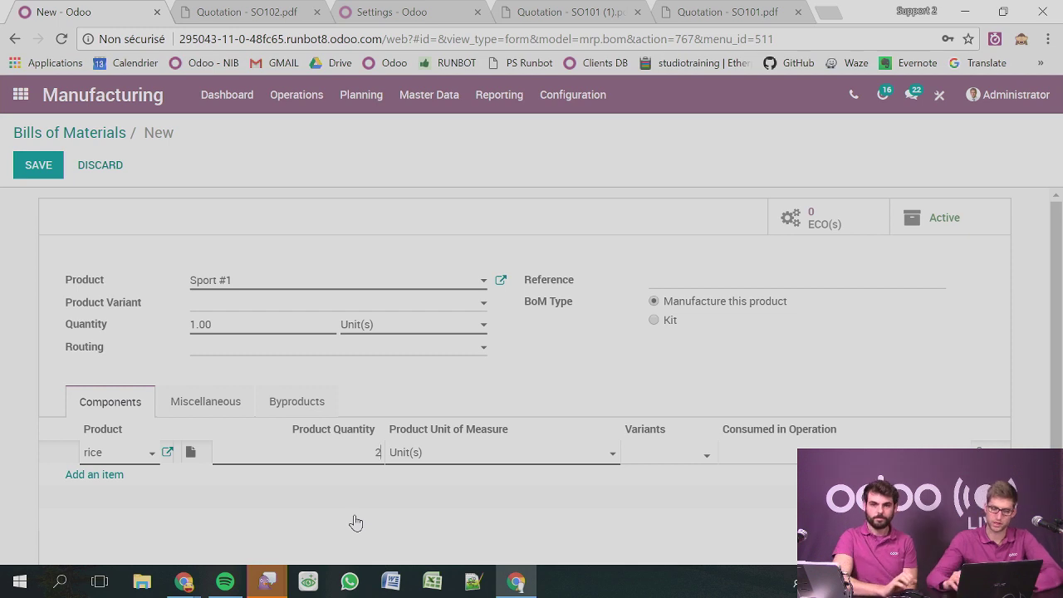
{"action": "key", "text": "Tab"}
{"action": "key", "text": "Tab"}
{"action": "key", "text": "Tab"}
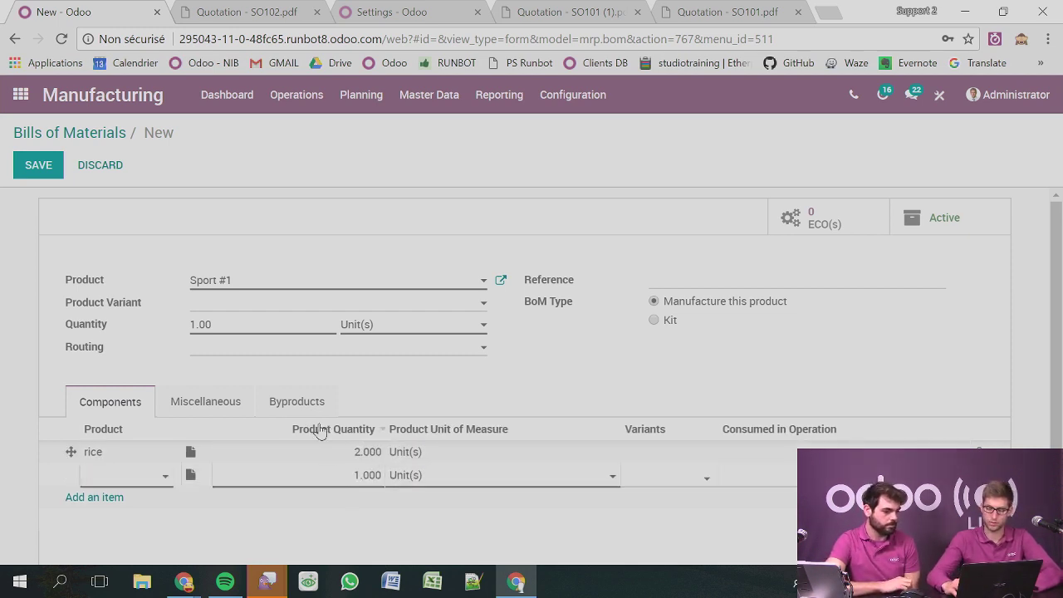
Add Milkshake Banana as the second component with a quantity of 5 and drop the empty third line.
{"action": "type", "text": "Milka"}
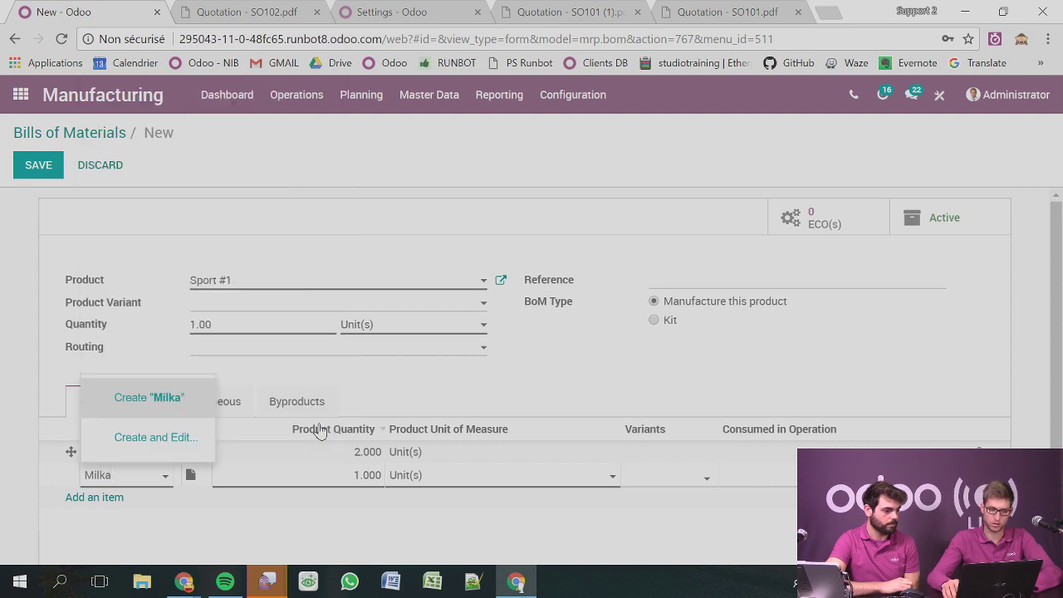
{"action": "key", "text": "BackSpace"}
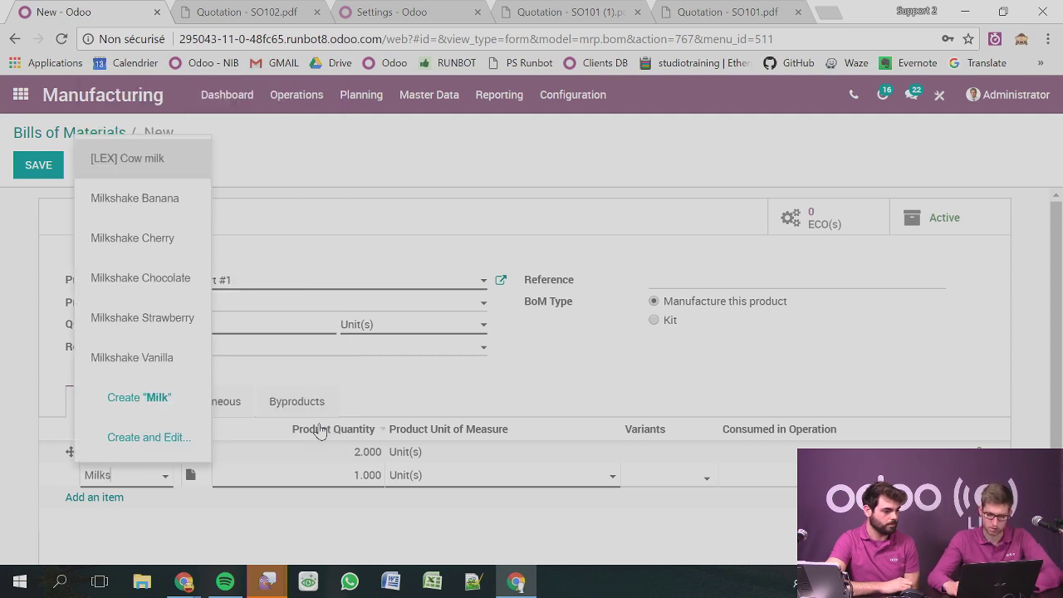
{"action": "key", "text": "Down"}
{"action": "key", "text": "Down"}
{"action": "key", "text": "Down"}
{"action": "key", "text": "Up"}
{"action": "key", "text": "Up"}
{"action": "key", "text": "Up"}
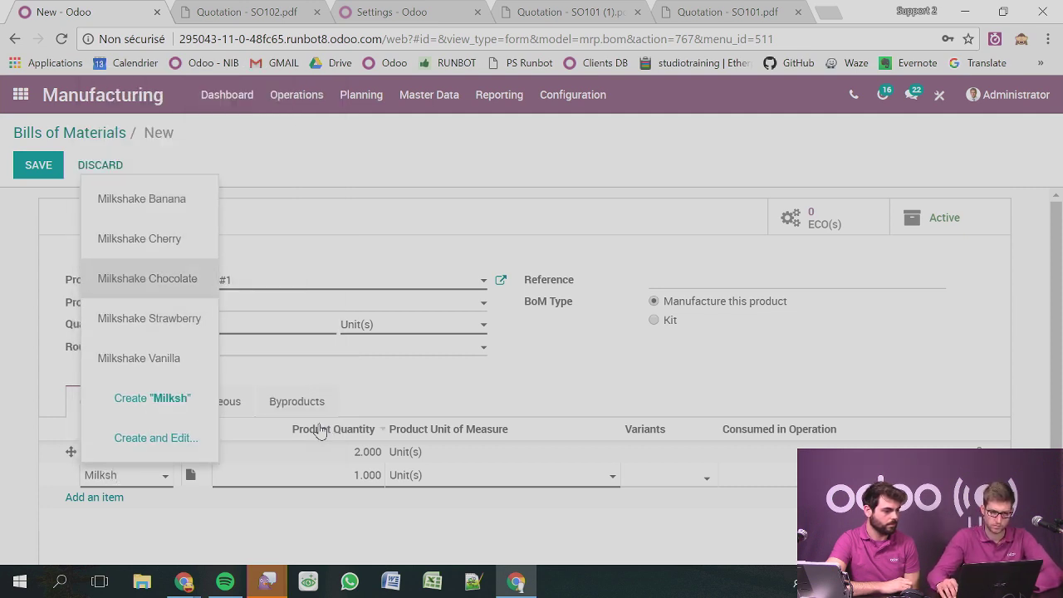
{"action": "key", "text": "Return"}
{"action": "key", "text": "Tab"}
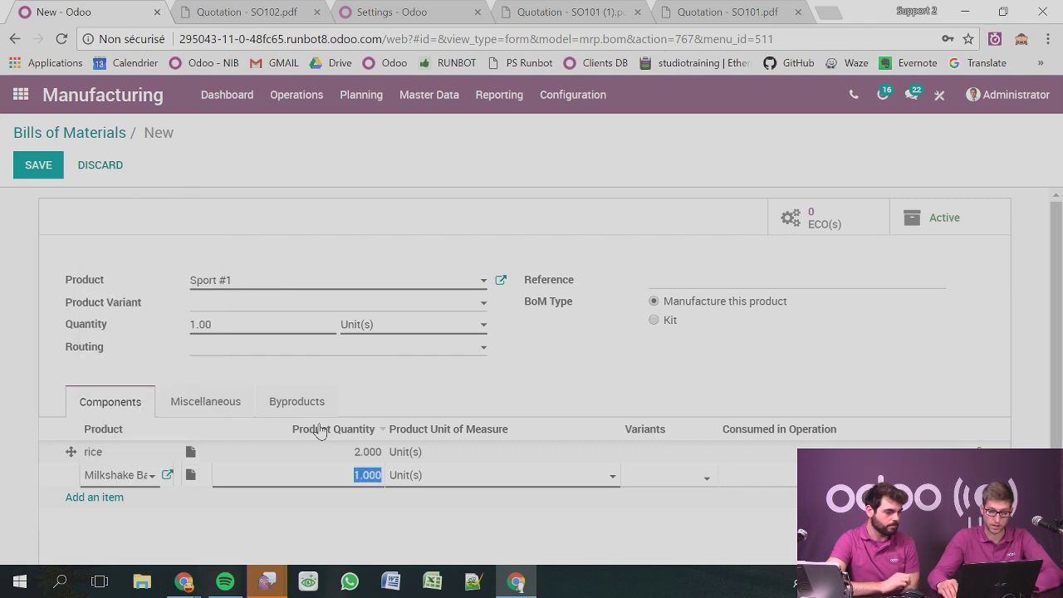
{"action": "type", "text": "5"}
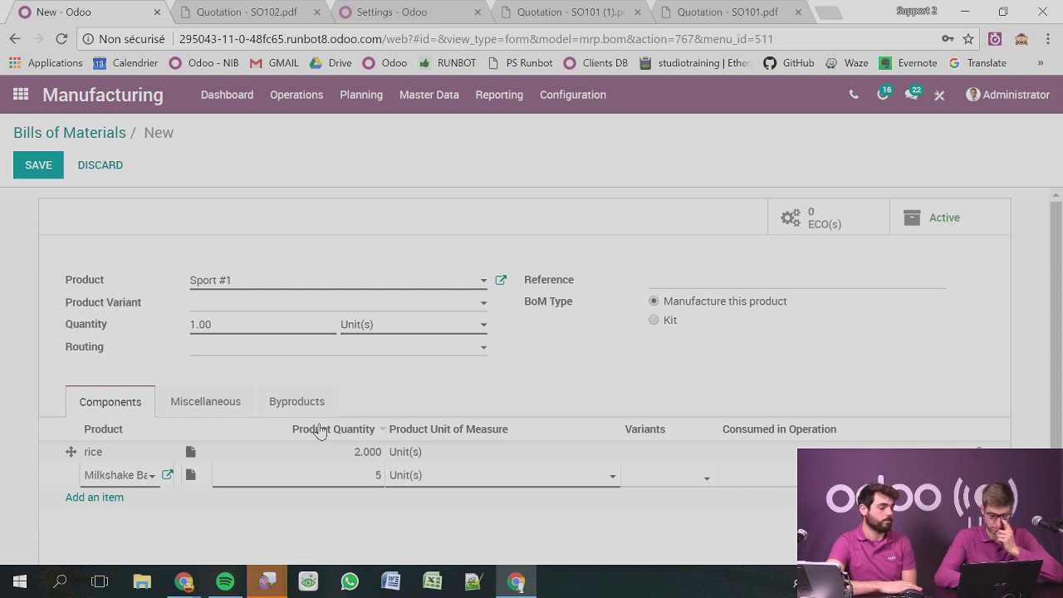
{"action": "key", "text": "Tab"}
{"action": "key", "text": "Tab"}
{"action": "key", "text": "Return"}
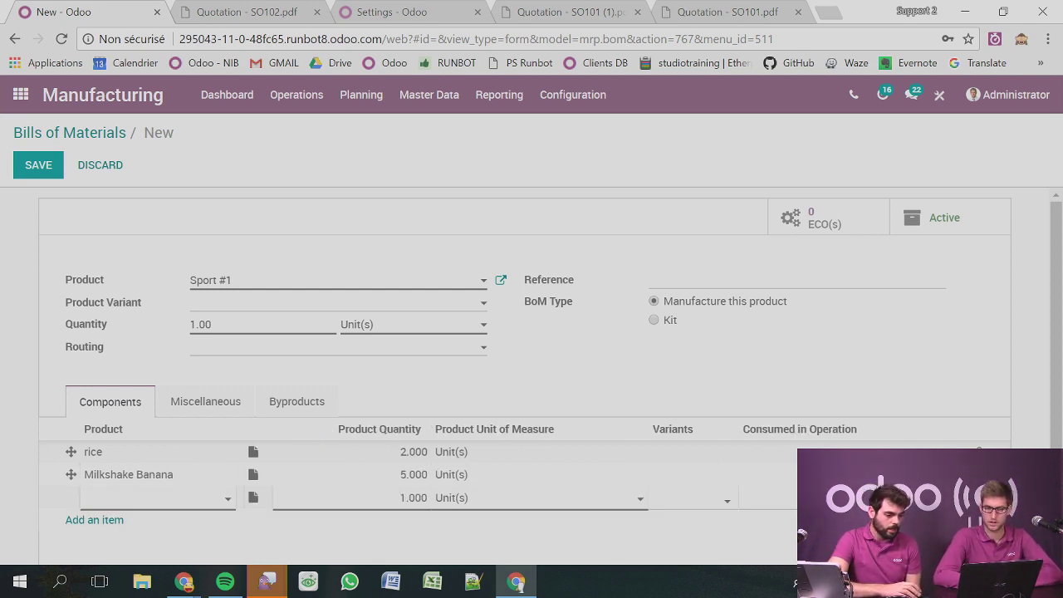
{"action": "left_click", "coordinate": [695, 443]}
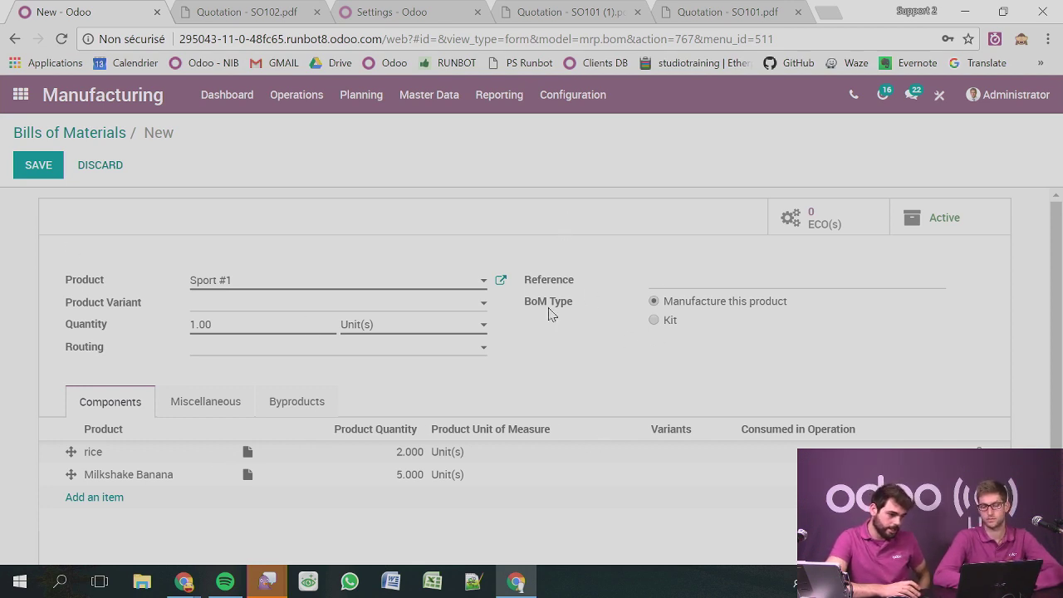
Set the BoM type to Kit and save the Sport #1 bill of materials.
{"action": "left_click", "coordinate": [654, 321]}
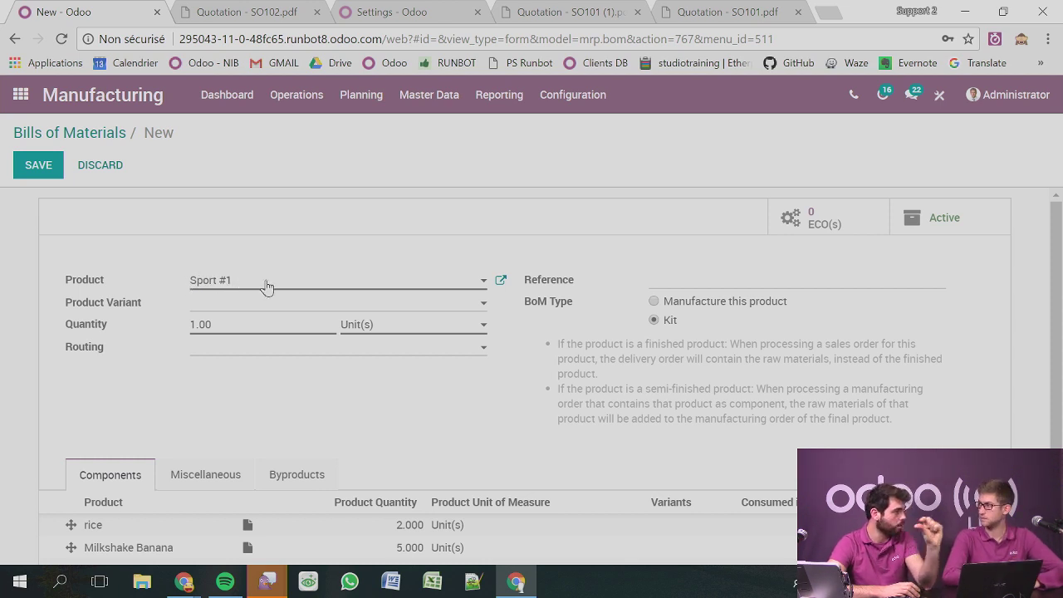
{"action": "scroll", "coordinate": [263, 282], "scroll_direction": "down", "scroll_amount": 1}
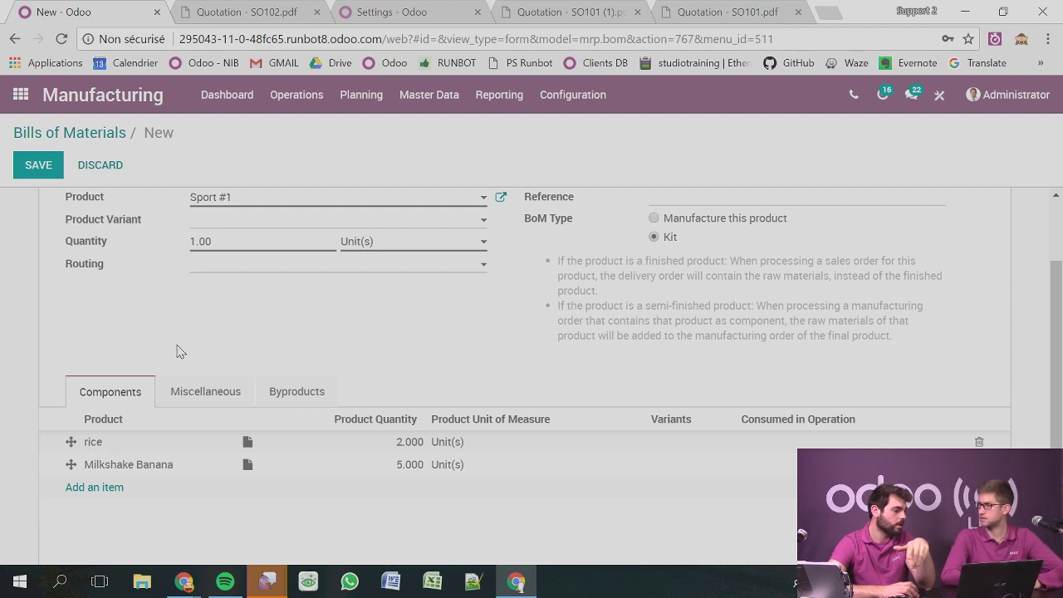
{"action": "scroll", "coordinate": [188, 350], "scroll_direction": "up", "scroll_amount": 1}
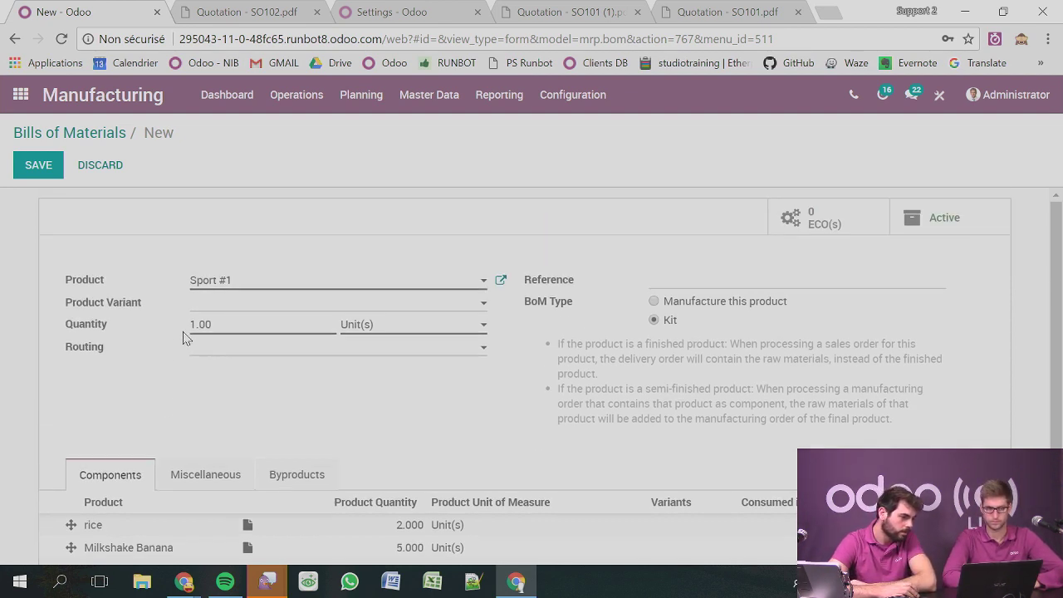
{"action": "left_click", "coordinate": [27, 168]}
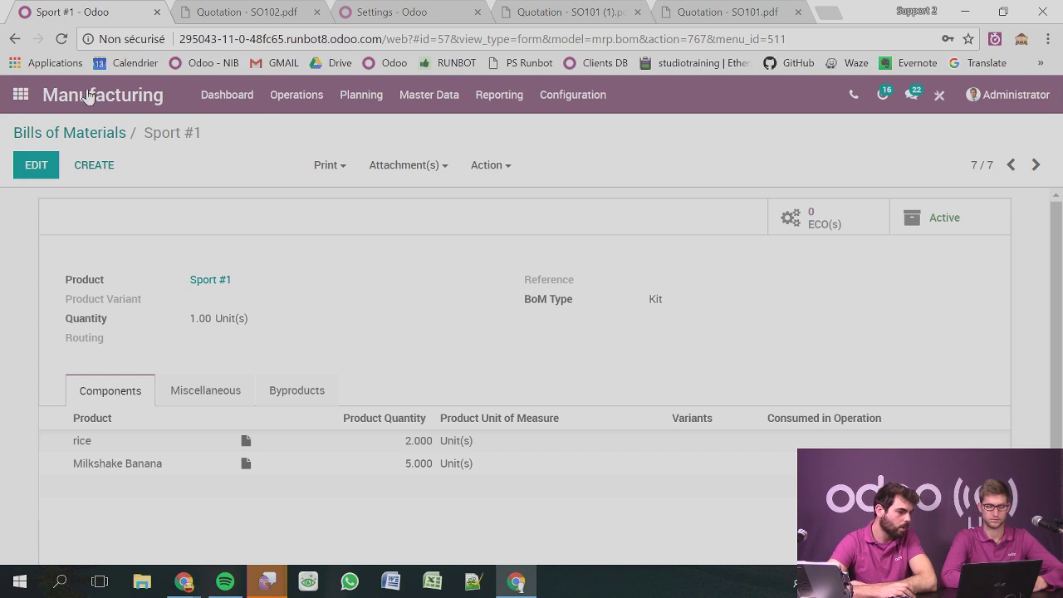
Create a new quotation in Sales with the contact at Agrolait as the customer.
{"action": "left_click", "coordinate": [21, 95]}
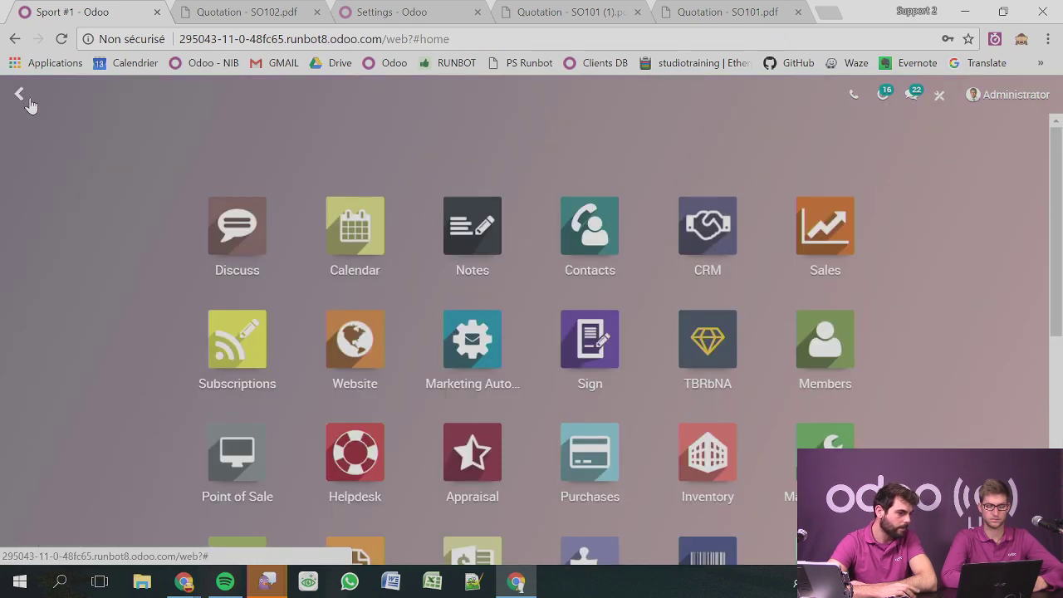
{"action": "left_click", "coordinate": [860, 247]}
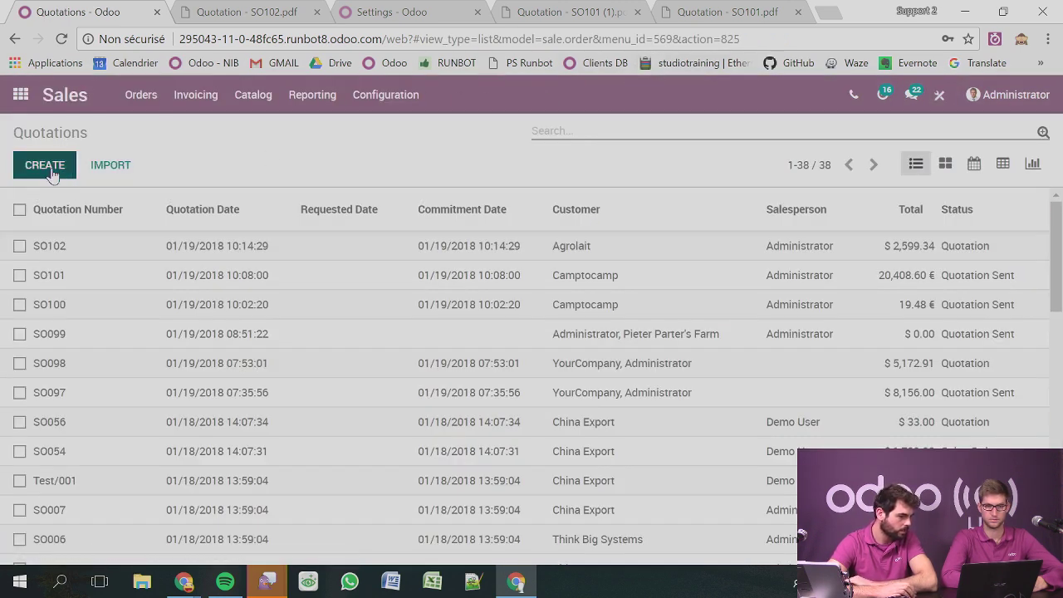
{"action": "left_click", "coordinate": [45, 166]}
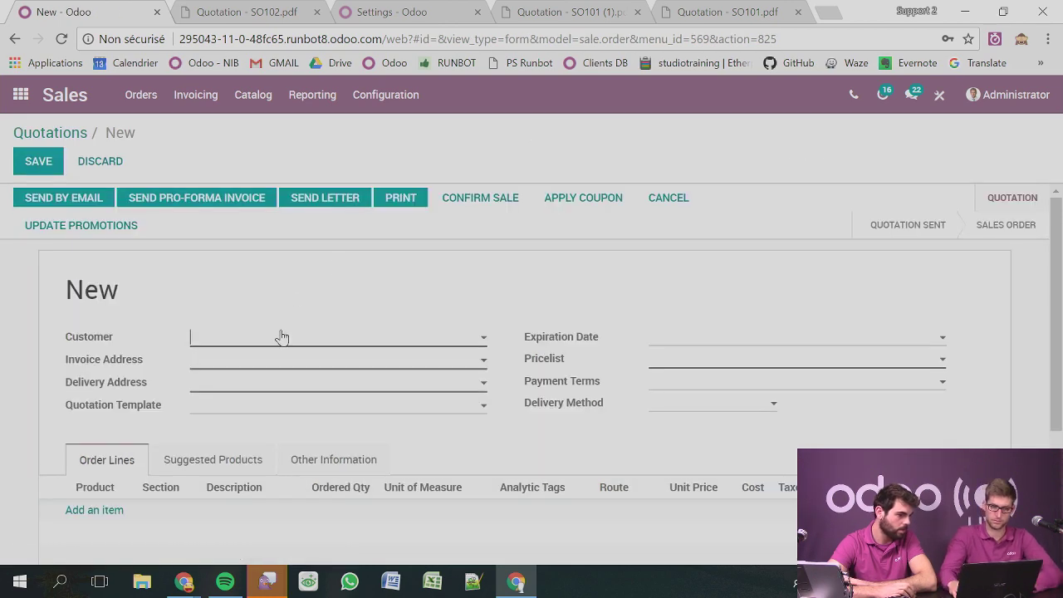
{"action": "type", "text": "spo"}
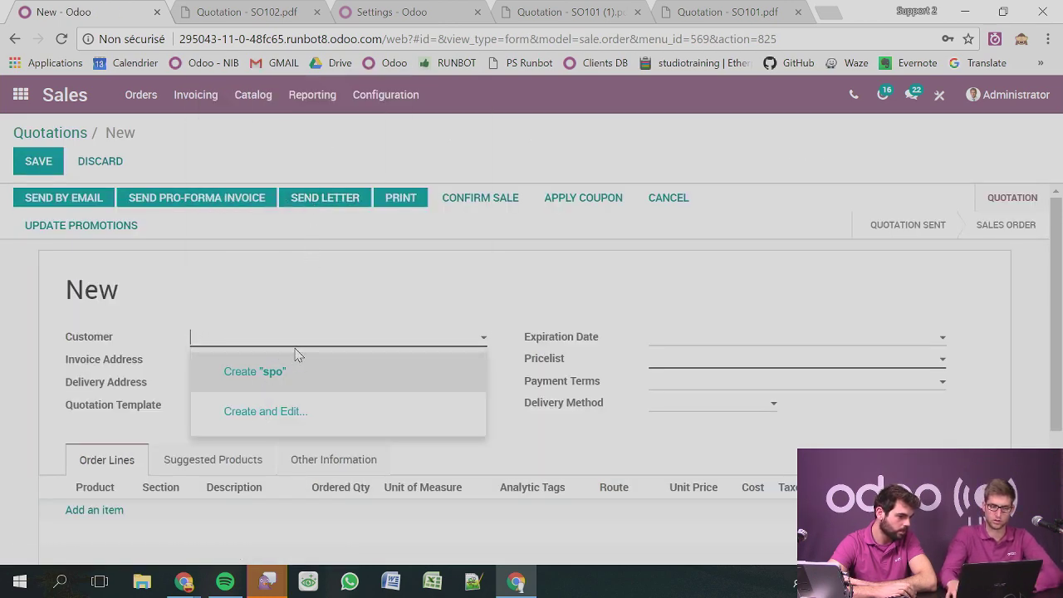
{"action": "left_click", "coordinate": [290, 159]}
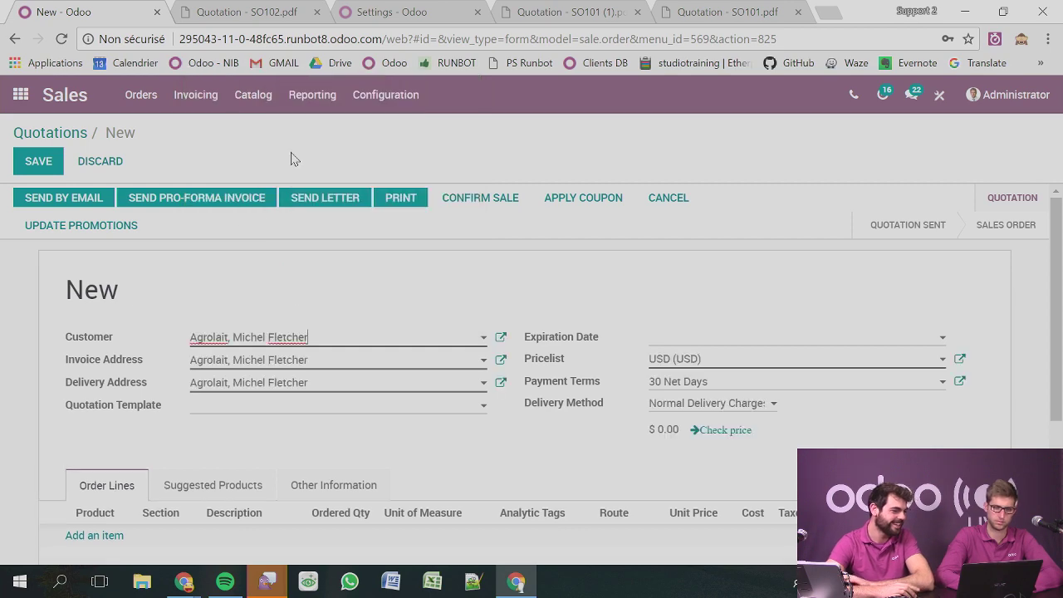
Add an order line for the product Sport #1, accept the inventory warning and save the line.
{"action": "scroll", "coordinate": [448, 277], "scroll_direction": "down", "scroll_amount": 3}
{"action": "scroll", "coordinate": [135, 330], "scroll_direction": "up", "scroll_amount": 1}
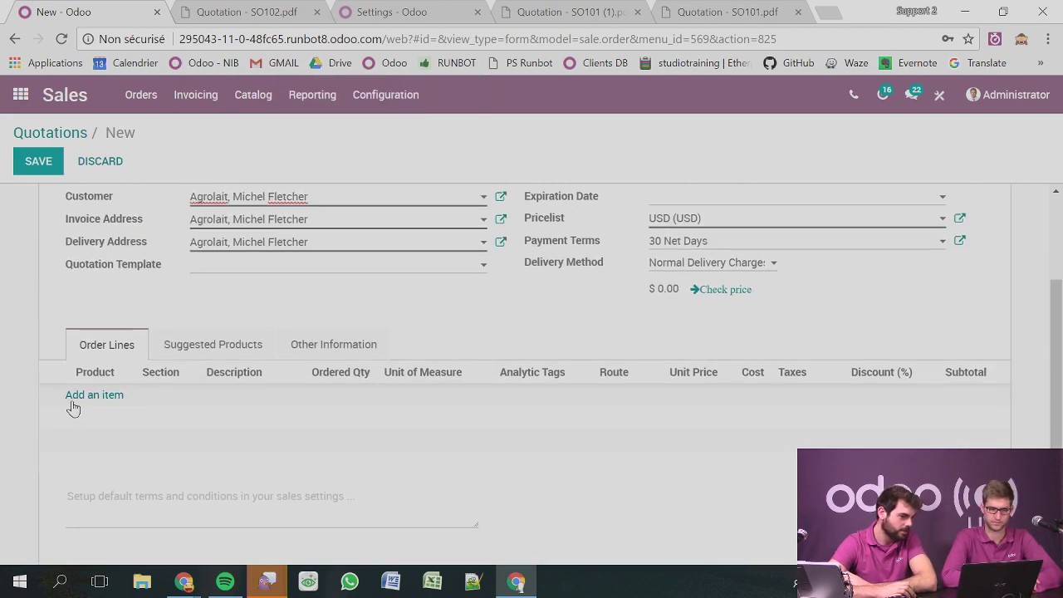
{"action": "left_click", "coordinate": [73, 403]}
{"action": "type", "text": "sp"}
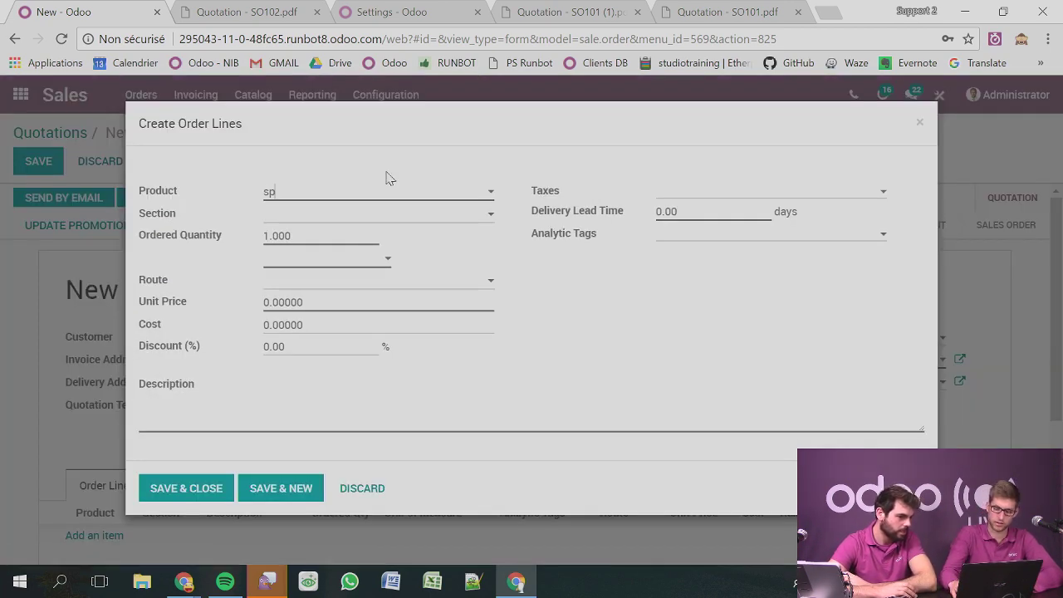
{"action": "type", "text": "ort"}
{"action": "key", "text": "Return"}
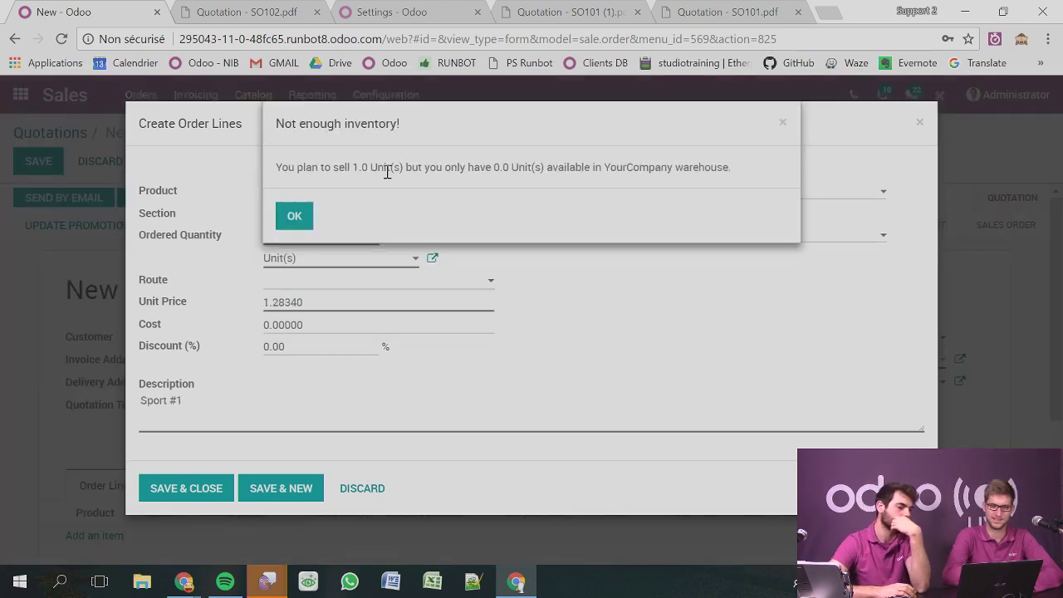
{"action": "left_click", "coordinate": [294, 217]}
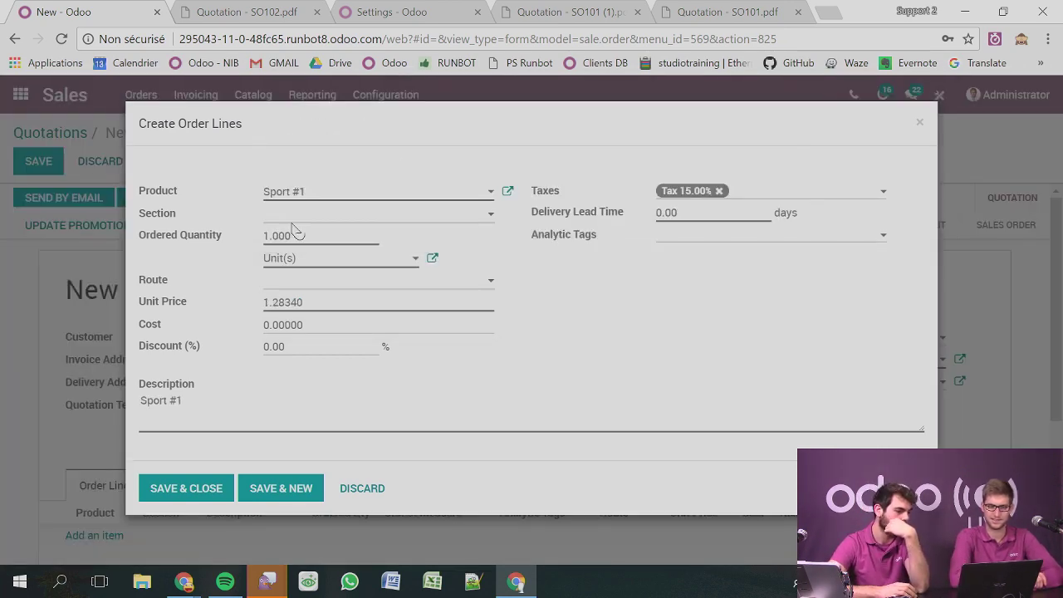
{"action": "left_click", "coordinate": [187, 490]}
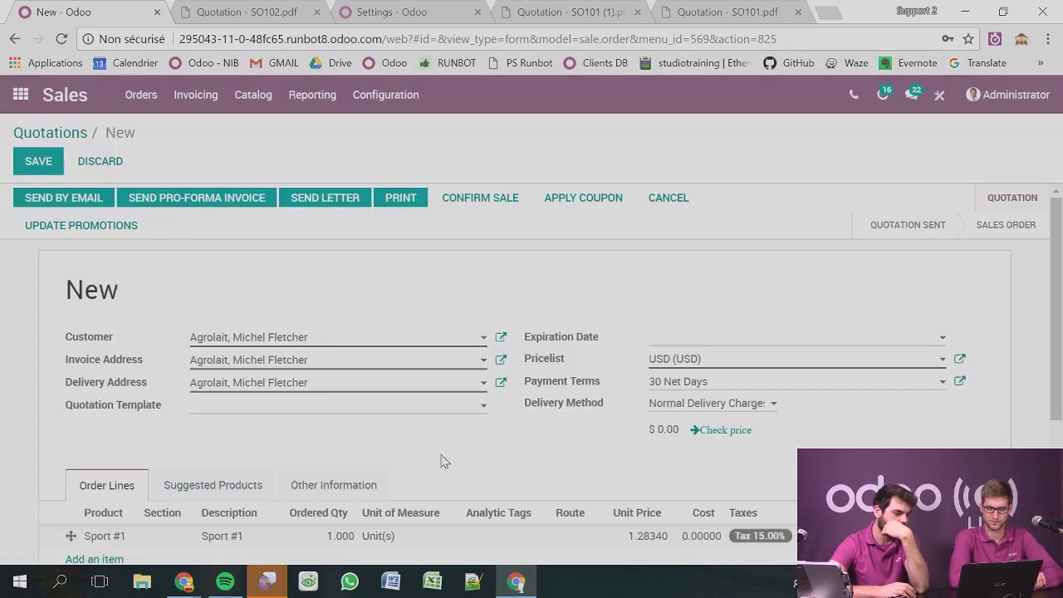
Save the new quotation and confirm the sale.
{"action": "scroll", "coordinate": [443, 460], "scroll_direction": "down", "scroll_amount": 1}
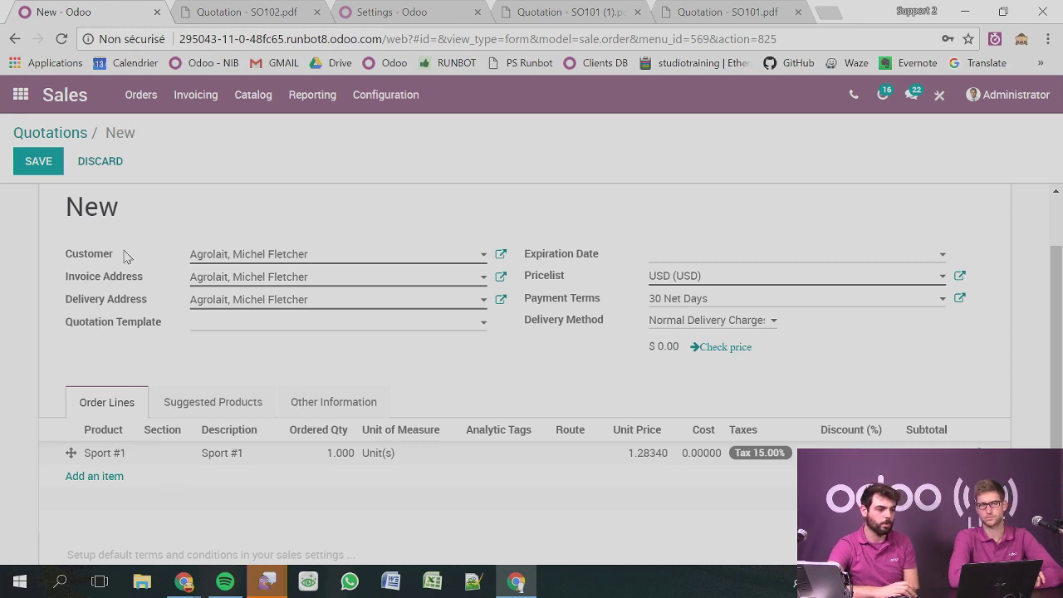
{"action": "left_click", "coordinate": [35, 162]}
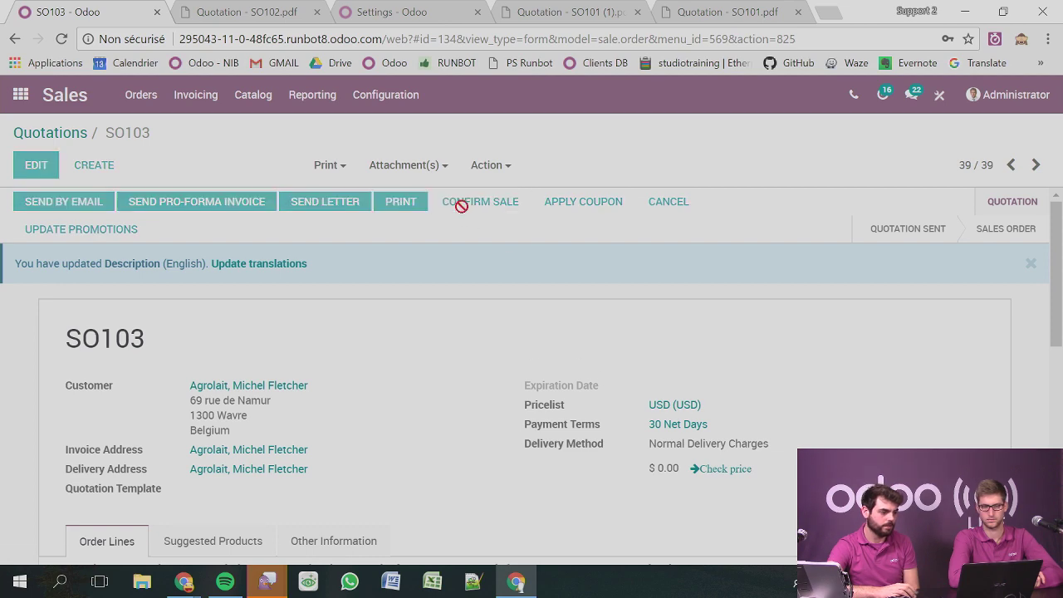
{"action": "mouse_move", "coordinate": [510, 567]}
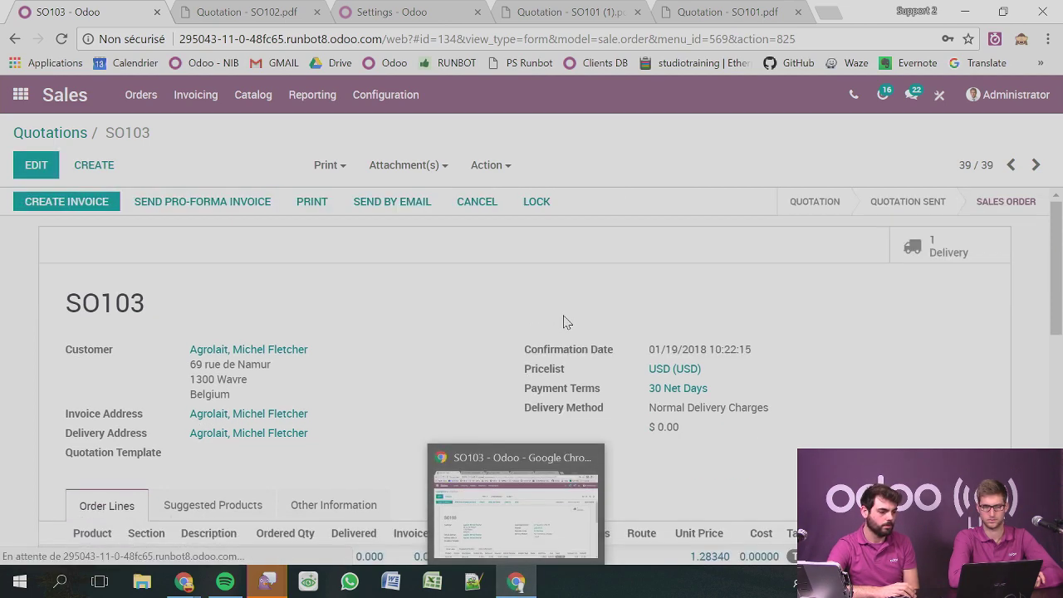
Check the Sport #1 order line on the confirmed sales order and open its delivery order.
{"action": "scroll", "coordinate": [660, 349], "scroll_direction": "down", "scroll_amount": 5}
{"action": "scroll", "coordinate": [662, 359], "scroll_direction": "up", "scroll_amount": 3}
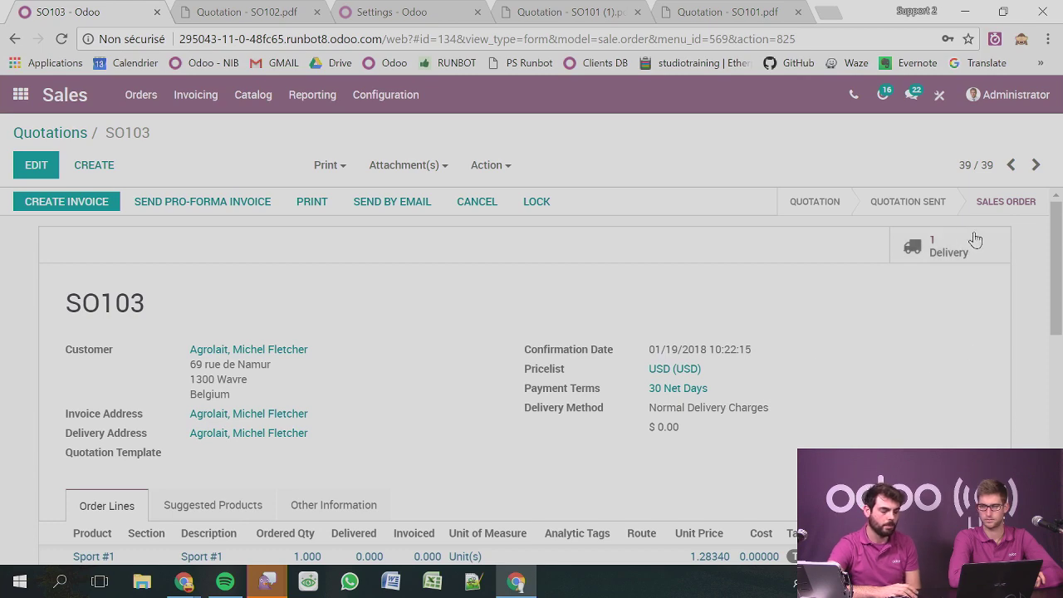
{"action": "scroll", "coordinate": [603, 316], "scroll_direction": "down", "scroll_amount": 2}
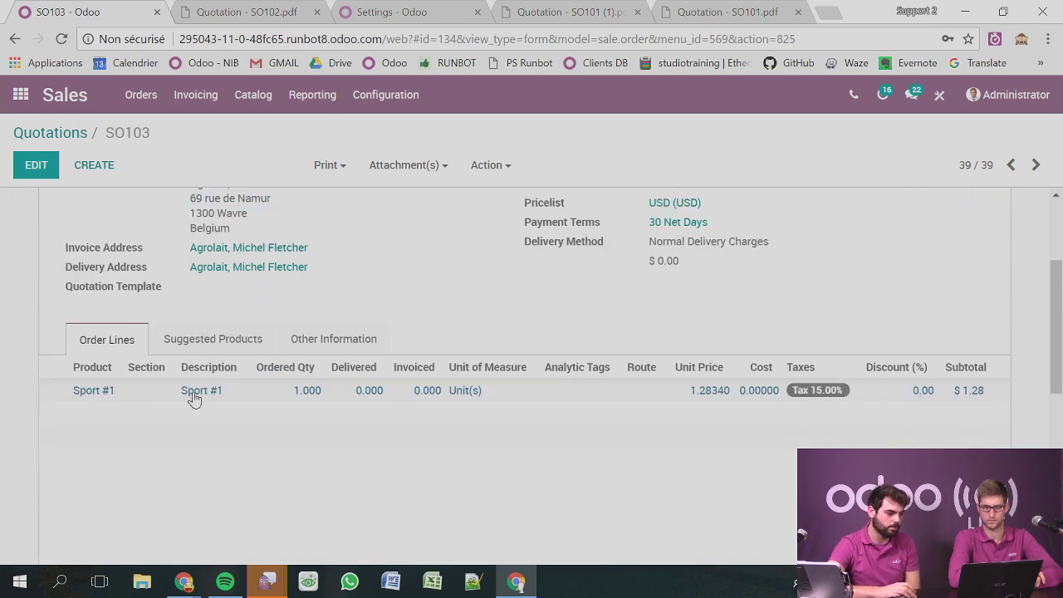
{"action": "scroll", "coordinate": [747, 390], "scroll_direction": "up", "scroll_amount": 1}
{"action": "scroll", "coordinate": [779, 396], "scroll_direction": "up", "scroll_amount": 1}
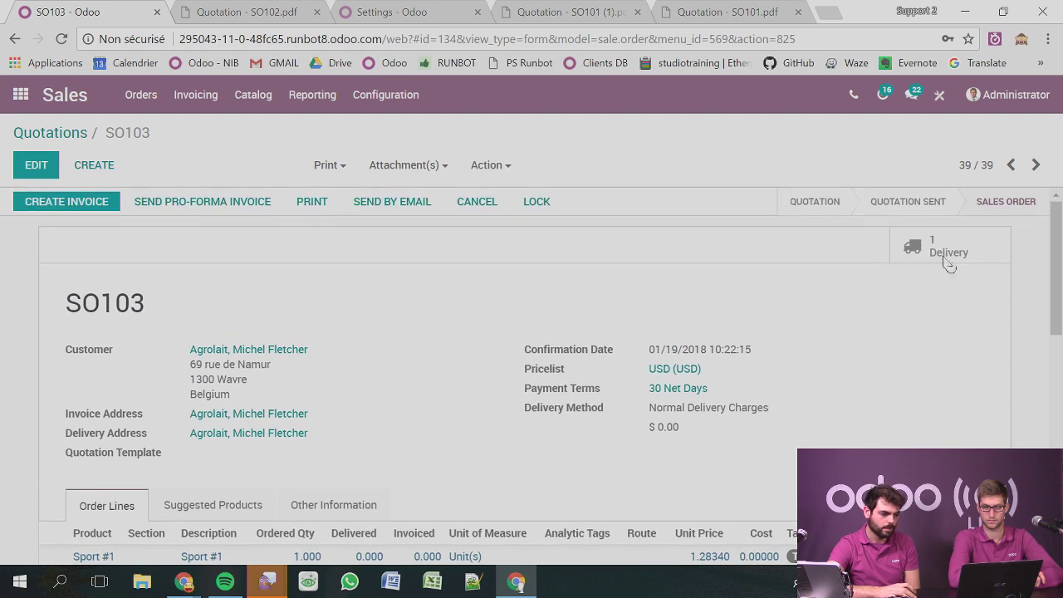
{"action": "left_click", "coordinate": [944, 259]}
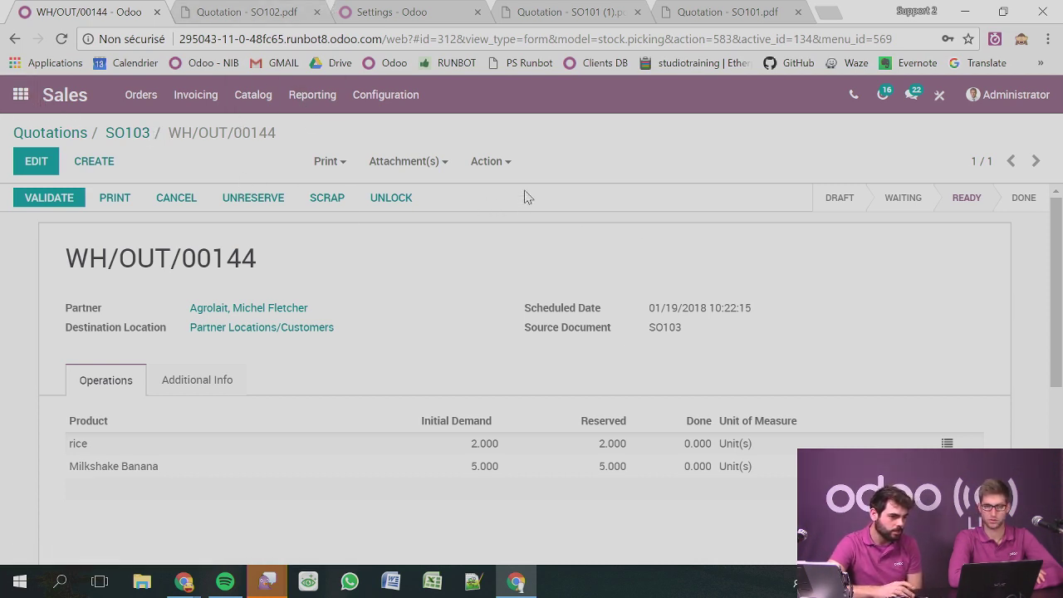
Open odoo.com in a new browser tab and go to its Functional Support question time live stream.
{"action": "left_click", "coordinate": [829, 14]}
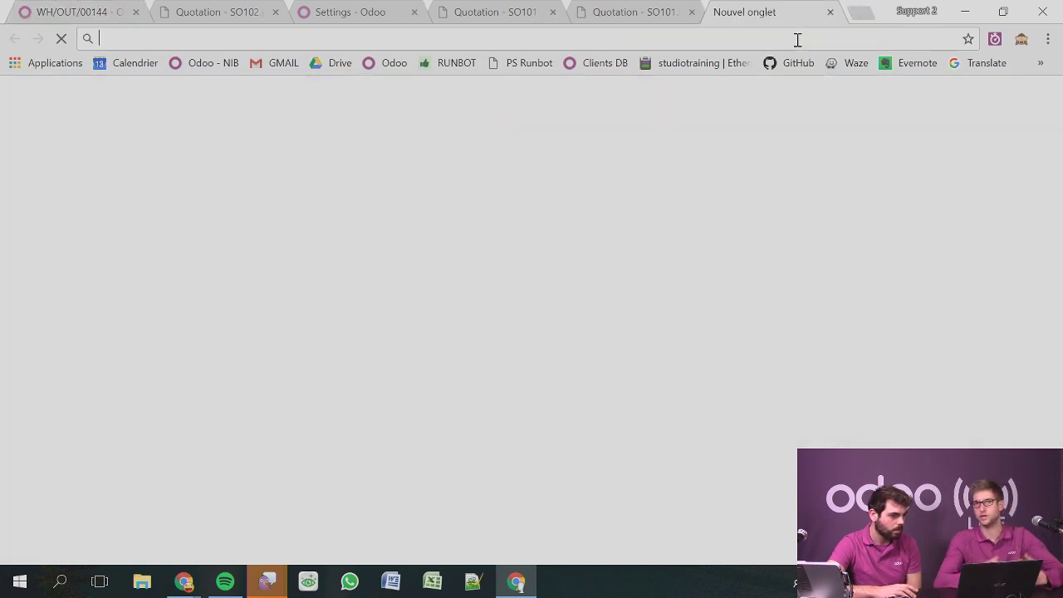
{"action": "type", "text": "odo"}
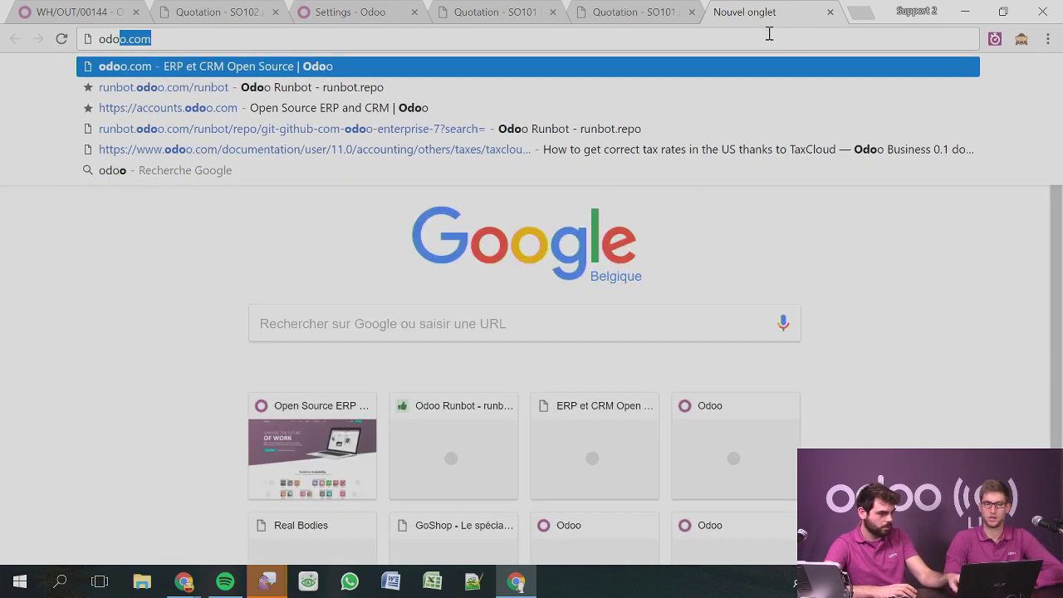
{"action": "key", "text": "Return"}
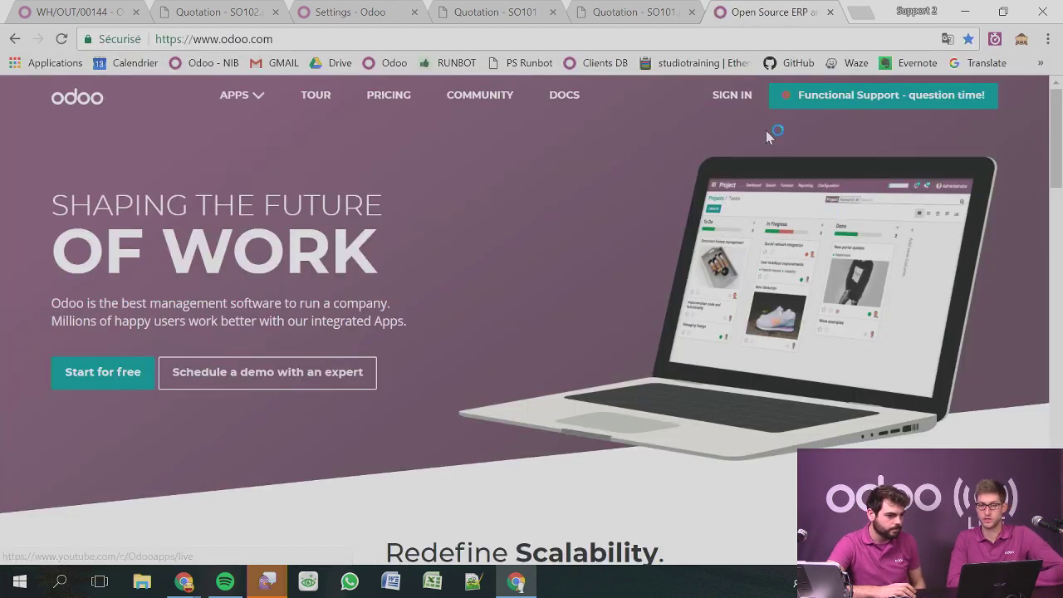
{"action": "left_click", "coordinate": [832, 98]}
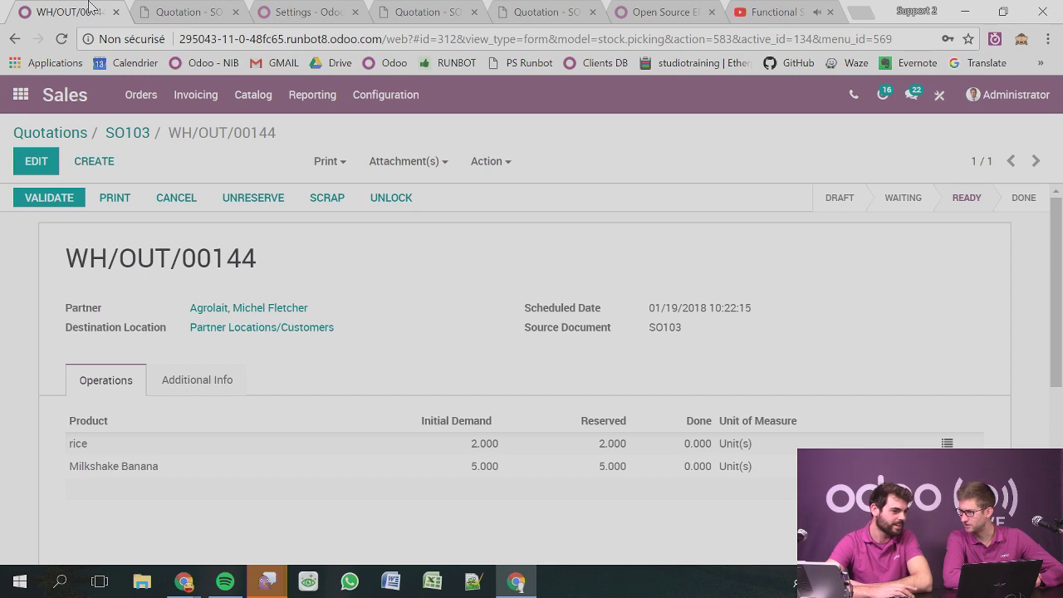
Check the questions in the YouTube live chat and return to the delivery order in Odoo.
{"action": "left_click", "coordinate": [93, 10]}
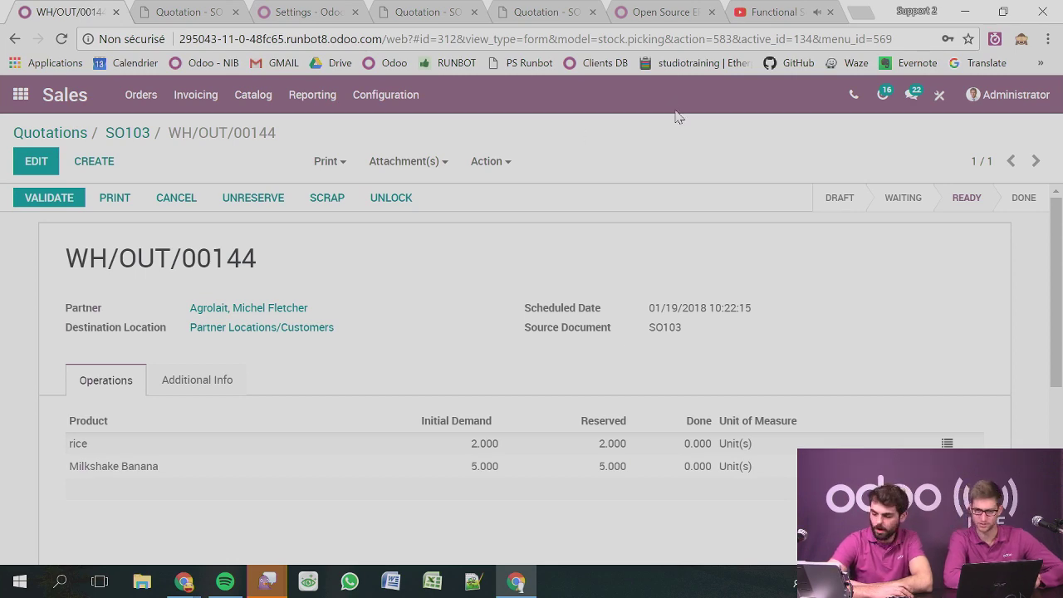
{"action": "left_click", "coordinate": [779, 17]}
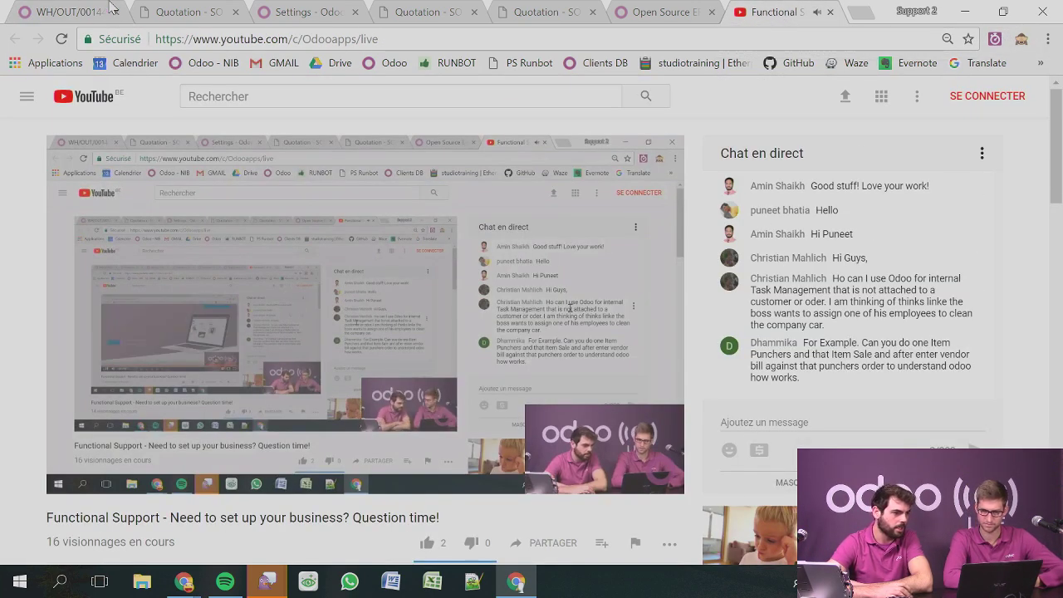
{"action": "left_click", "coordinate": [66, 10]}
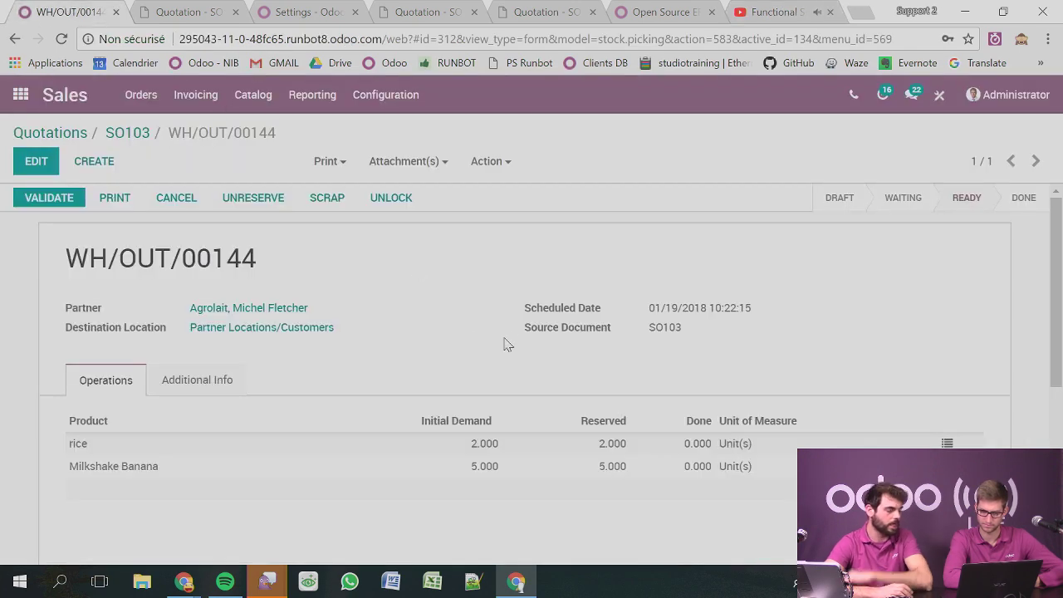
Check the viewer's question in the YouTube live chat, then return to Odoo and open the Project app.
{"action": "left_click", "coordinate": [749, 13]}
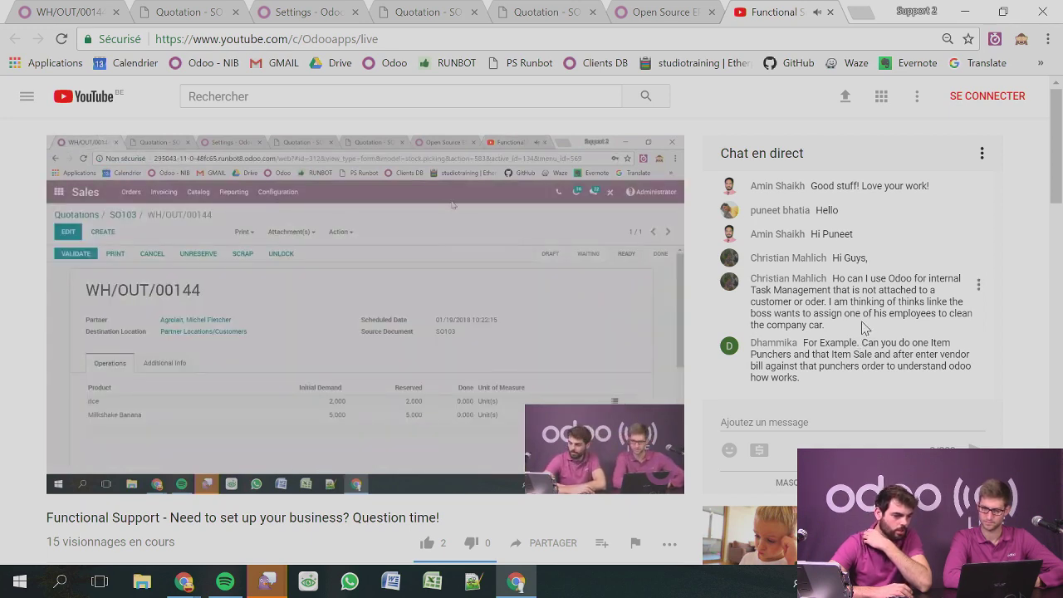
{"action": "left_click", "coordinate": [71, 11]}
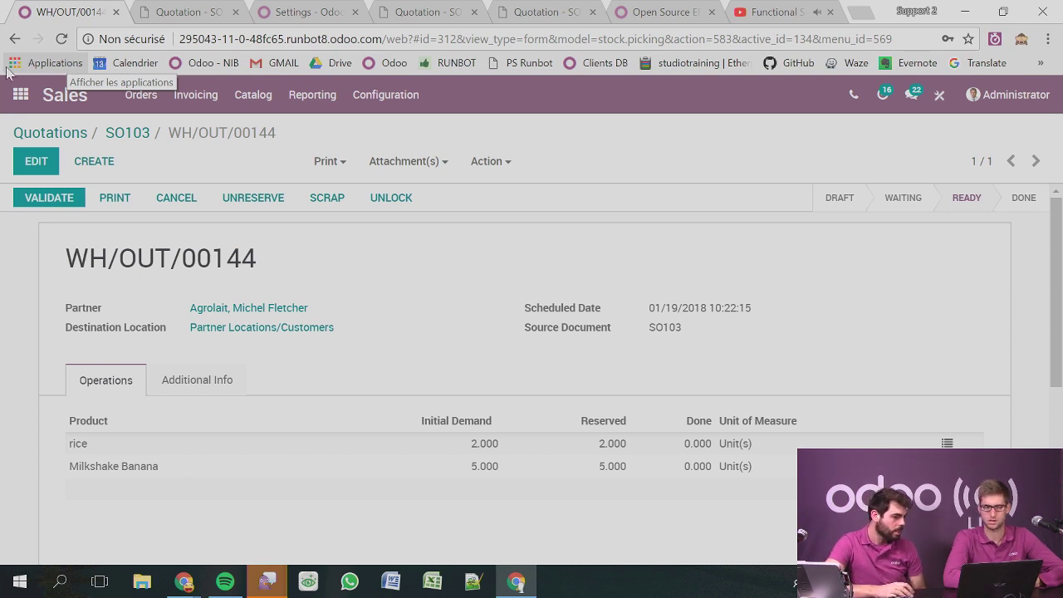
{"action": "left_click", "coordinate": [19, 93]}
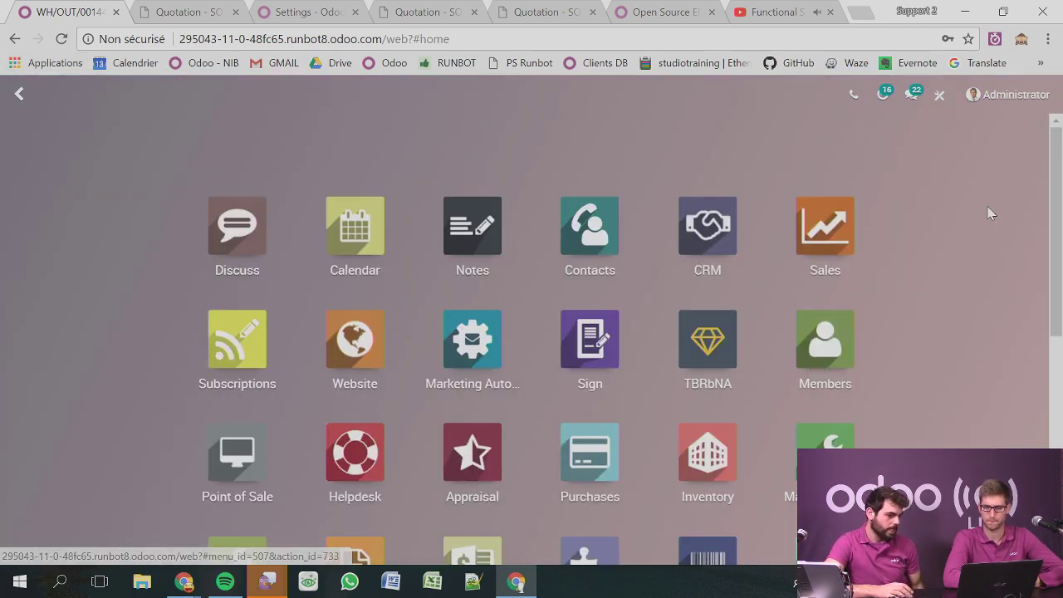
{"action": "scroll", "coordinate": [783, 344], "scroll_direction": "down", "scroll_amount": 1}
{"action": "scroll", "coordinate": [765, 371], "scroll_direction": "down", "scroll_amount": 2}
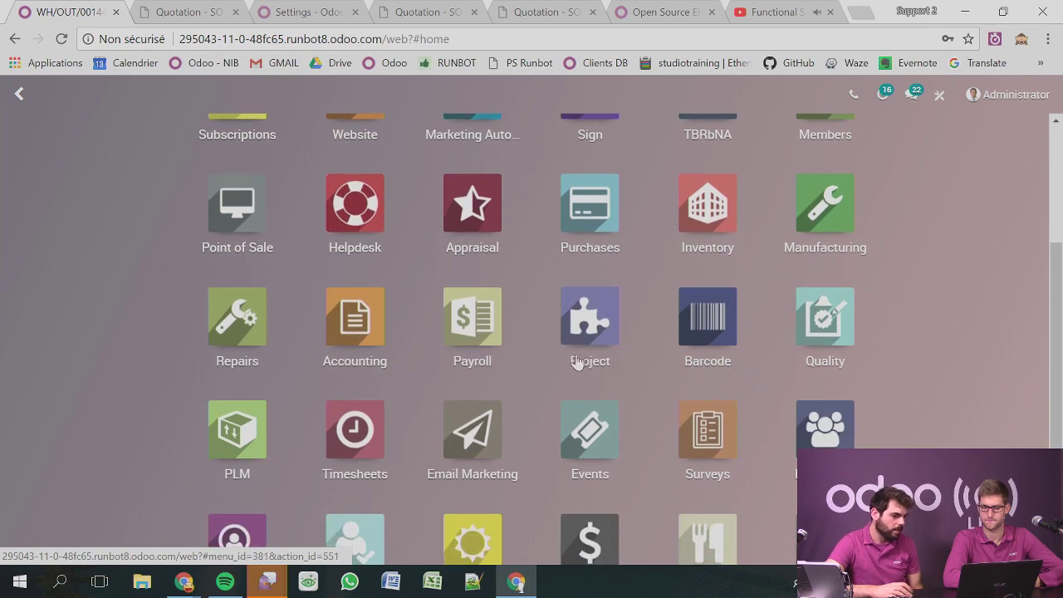
{"action": "left_click", "coordinate": [579, 360]}
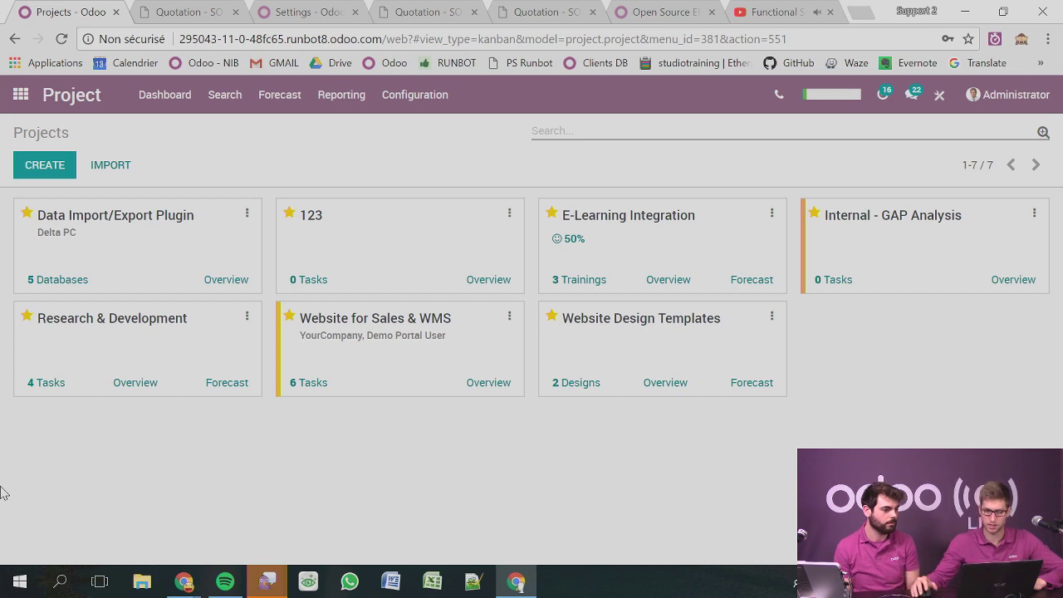
Start a new project and name it Car cleaning.
{"action": "left_click", "coordinate": [48, 166]}
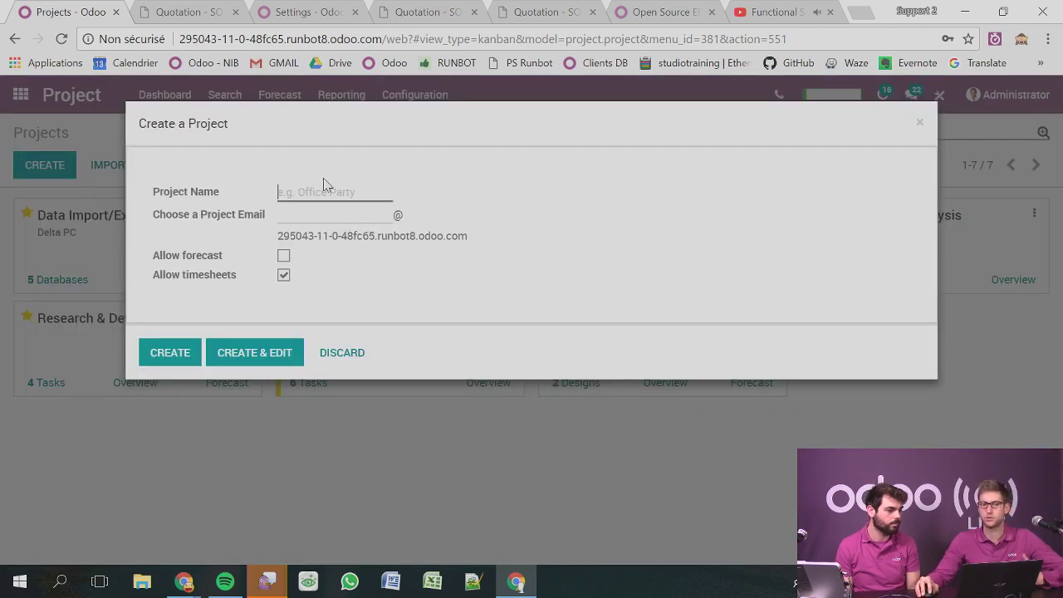
{"action": "type", "text": "C"}
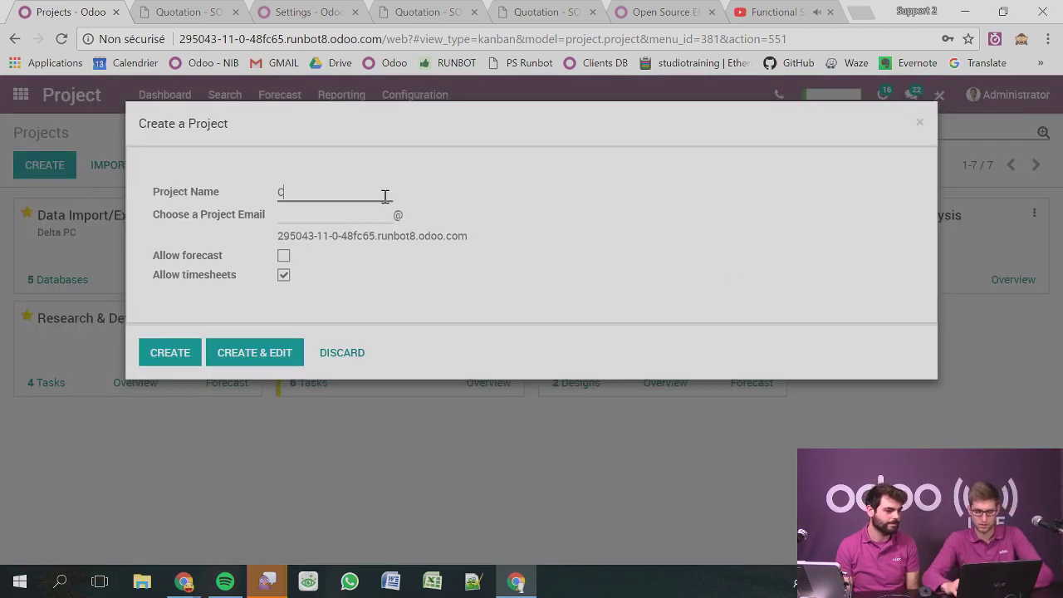
{"action": "type", "text": "ar cleaning"}
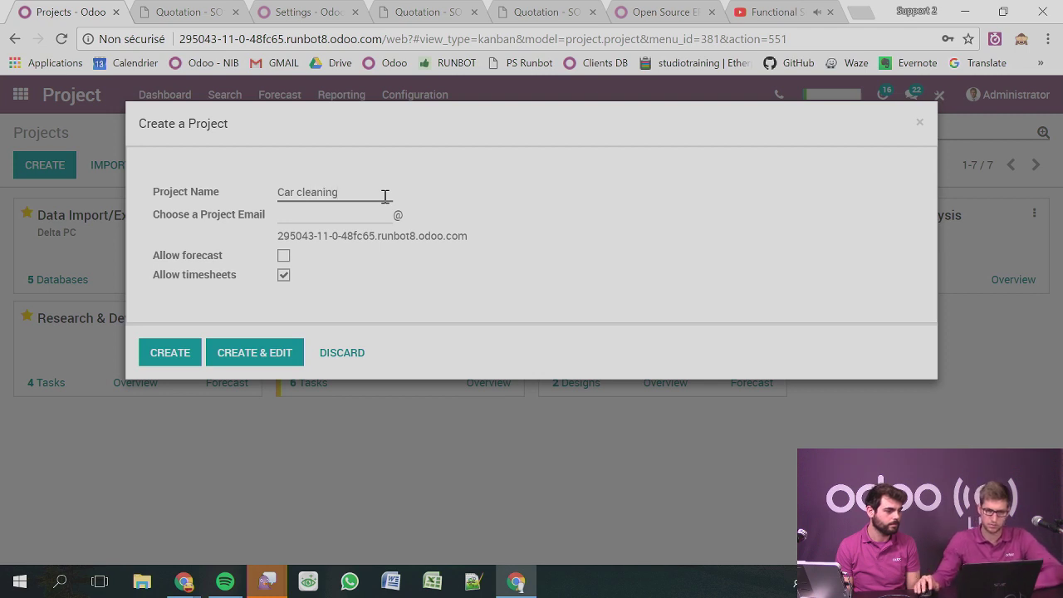
Compare the project email domain with the database address, review the Allow timesheets option, and create the project for further editing.
{"action": "left_click_drag", "start_coordinate": [471, 241], "coordinate": [273, 228]}
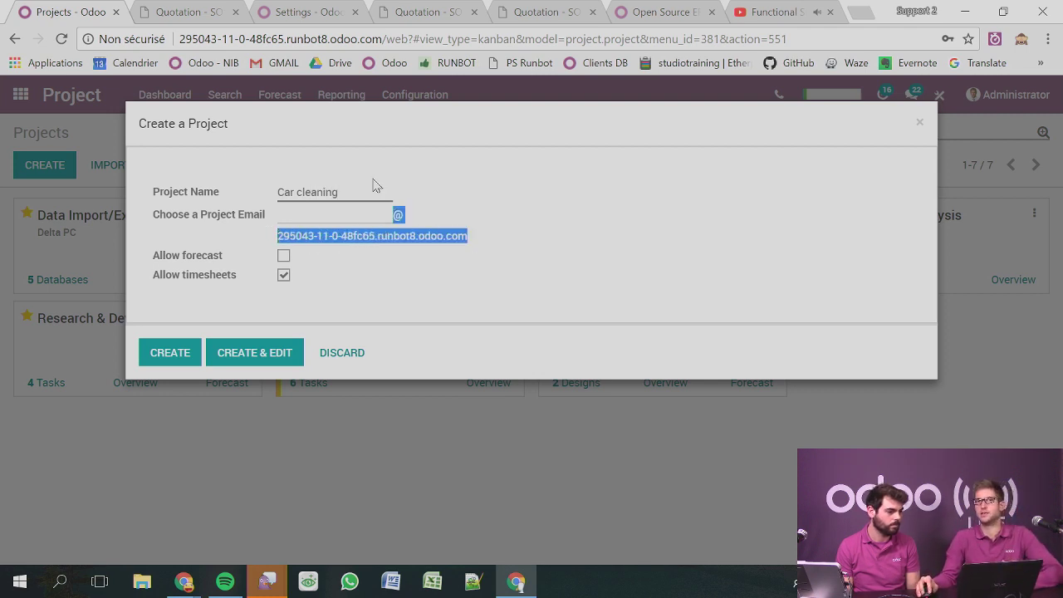
{"action": "left_click", "coordinate": [555, 200]}
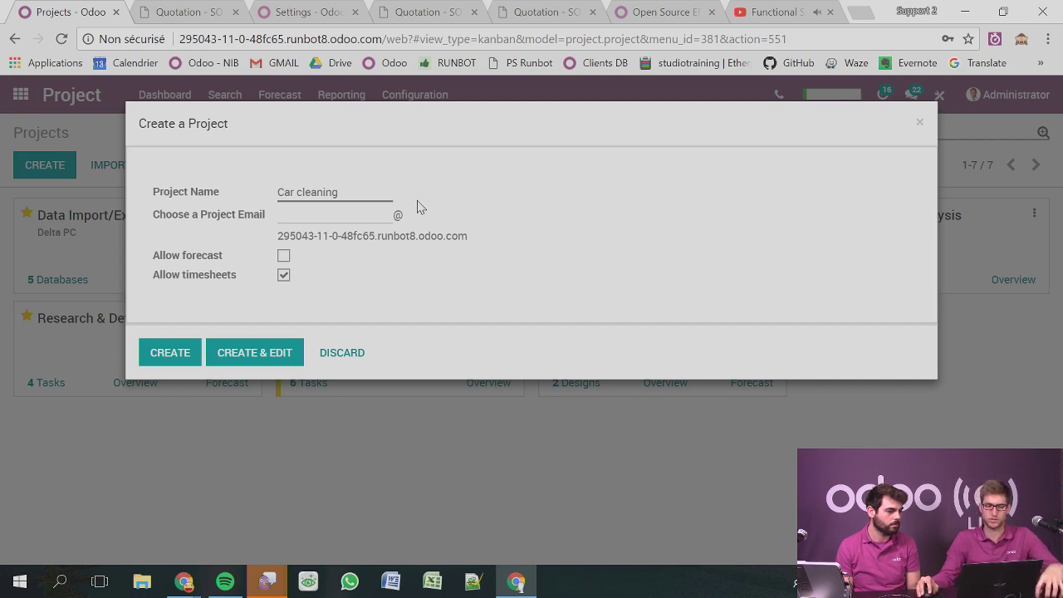
{"action": "left_click_drag", "start_coordinate": [286, 232], "coordinate": [468, 230]}
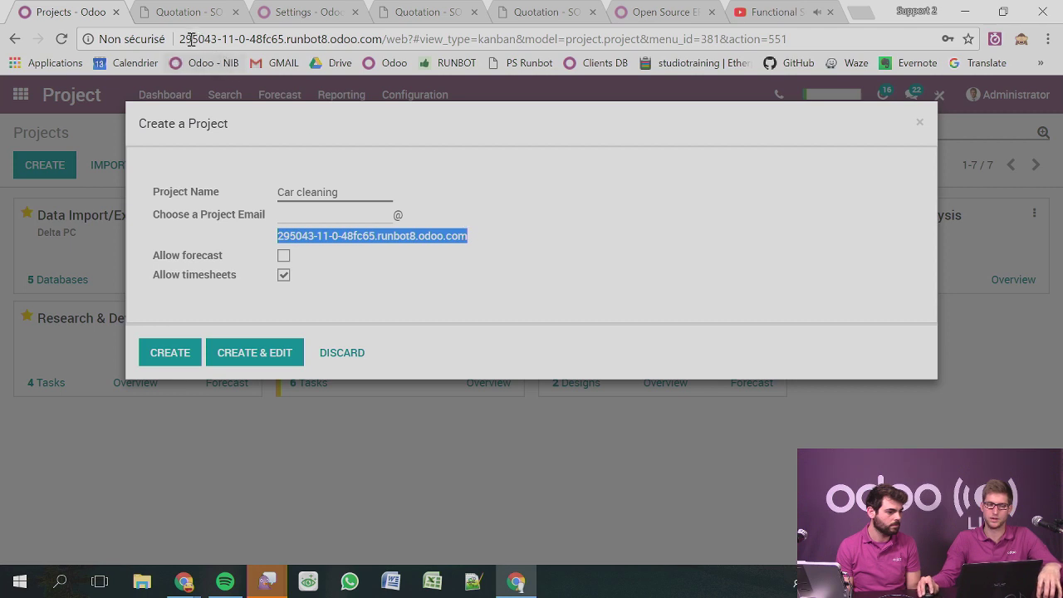
{"action": "left_click_drag", "start_coordinate": [180, 39], "coordinate": [367, 40]}
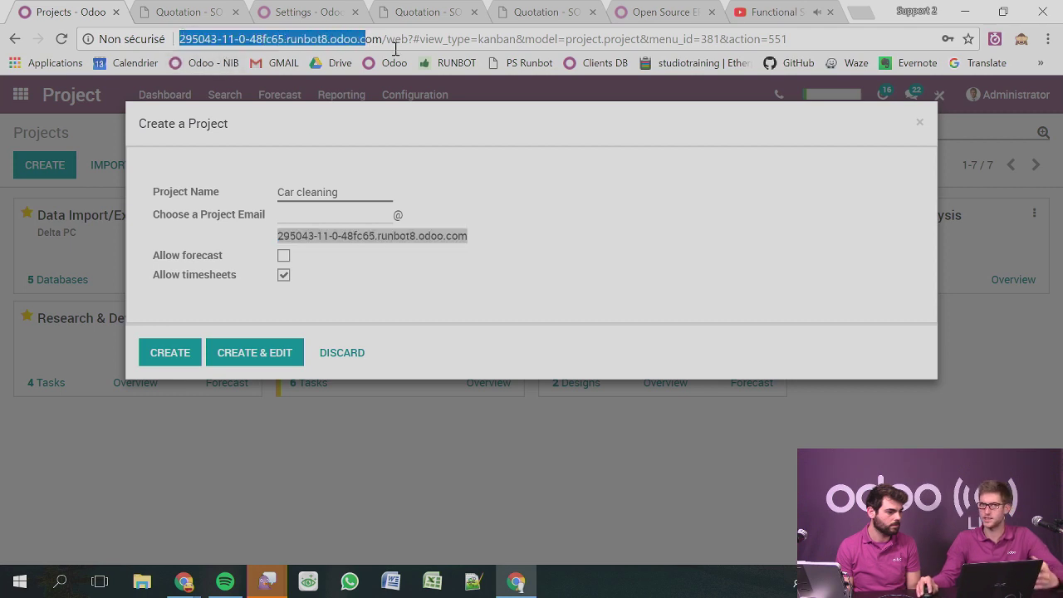
{"action": "left_click", "coordinate": [568, 214]}
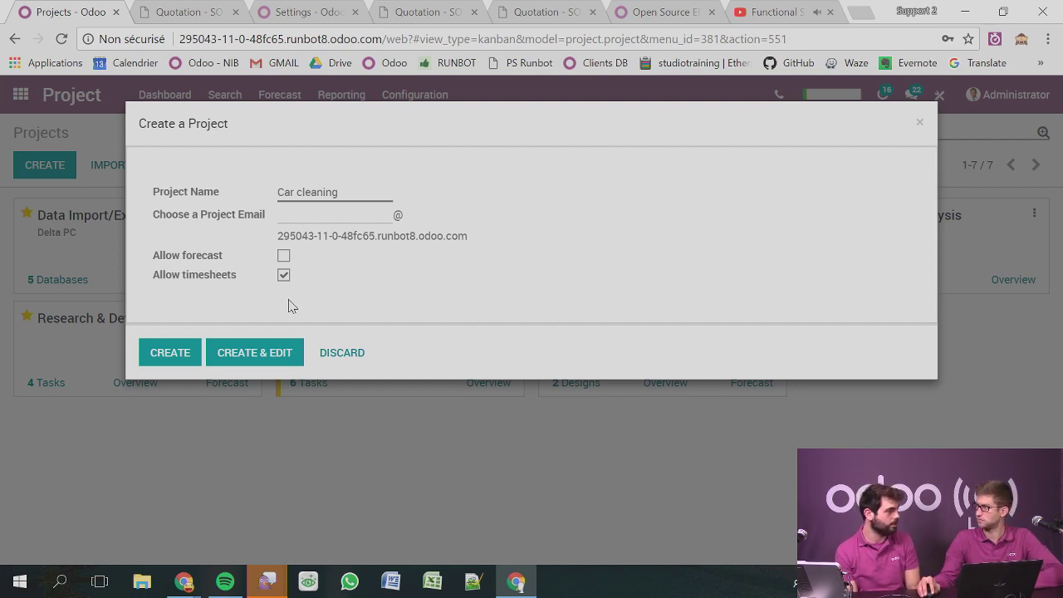
{"action": "left_click_drag", "start_coordinate": [152, 279], "coordinate": [253, 282]}
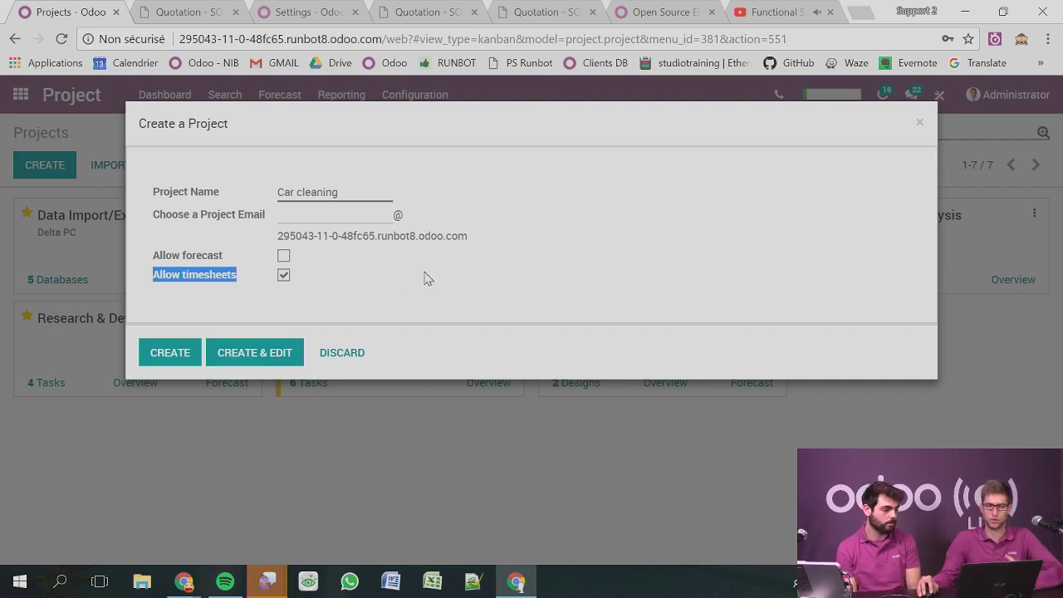
{"action": "left_click", "coordinate": [239, 357]}
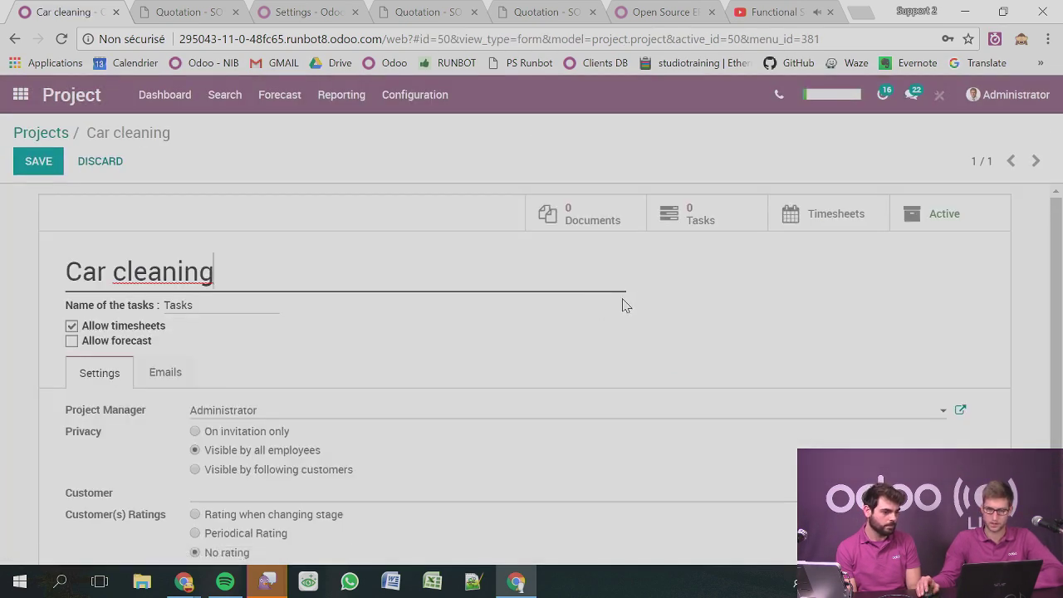
Review the Car cleaning project's manager and privacy settings, including visibility by all employees, and save the project.
{"action": "scroll", "coordinate": [625, 304], "scroll_direction": "down", "scroll_amount": 1}
{"action": "scroll", "coordinate": [625, 305], "scroll_direction": "up", "scroll_amount": 1}
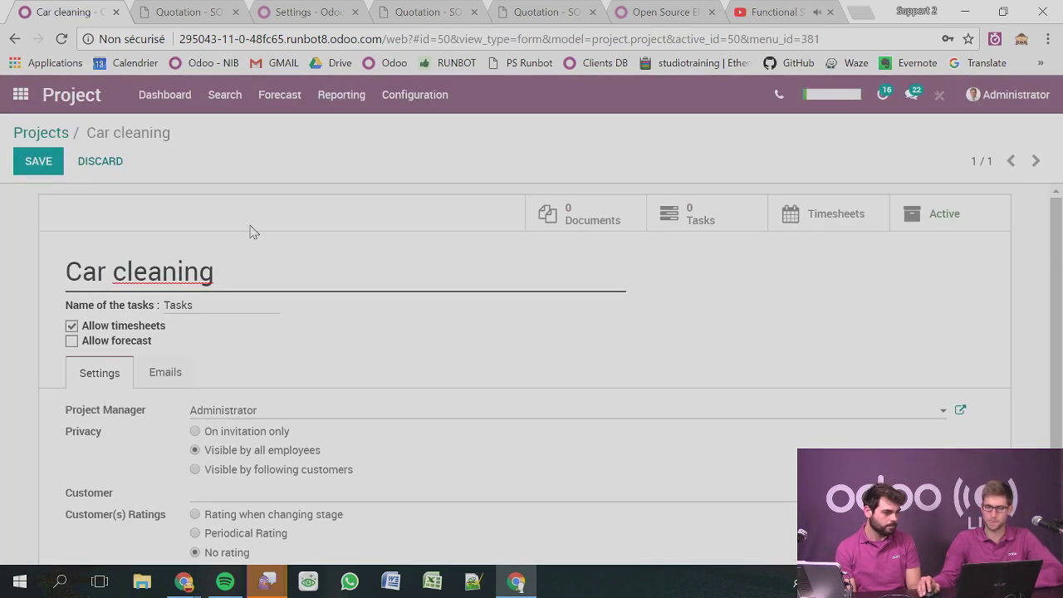
{"action": "scroll", "coordinate": [274, 282], "scroll_direction": "down", "scroll_amount": 1}
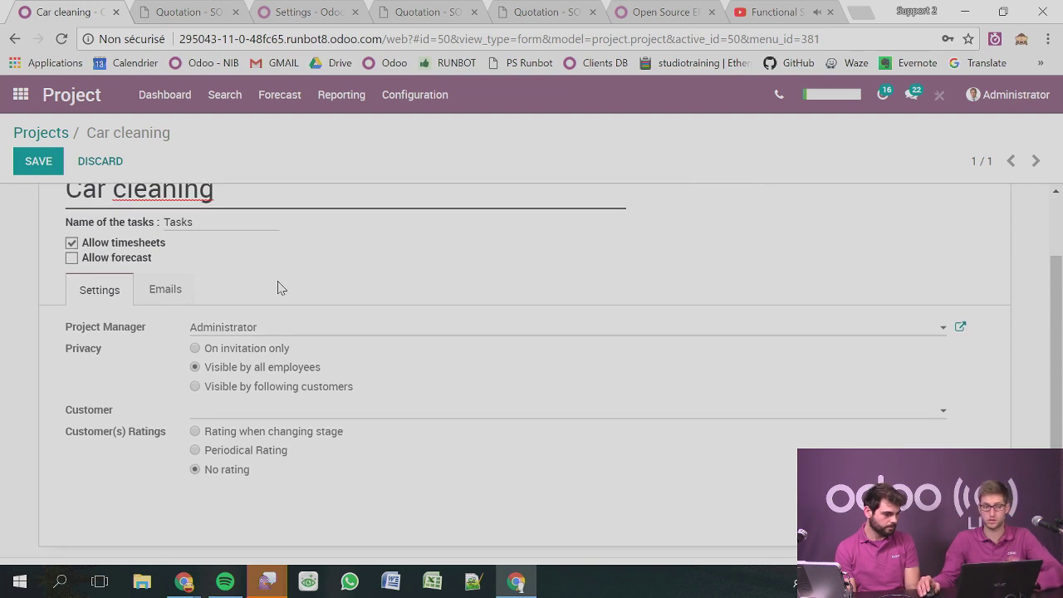
{"action": "scroll", "coordinate": [290, 285], "scroll_direction": "up", "scroll_amount": 1}
{"action": "scroll", "coordinate": [306, 282], "scroll_direction": "down", "scroll_amount": 1}
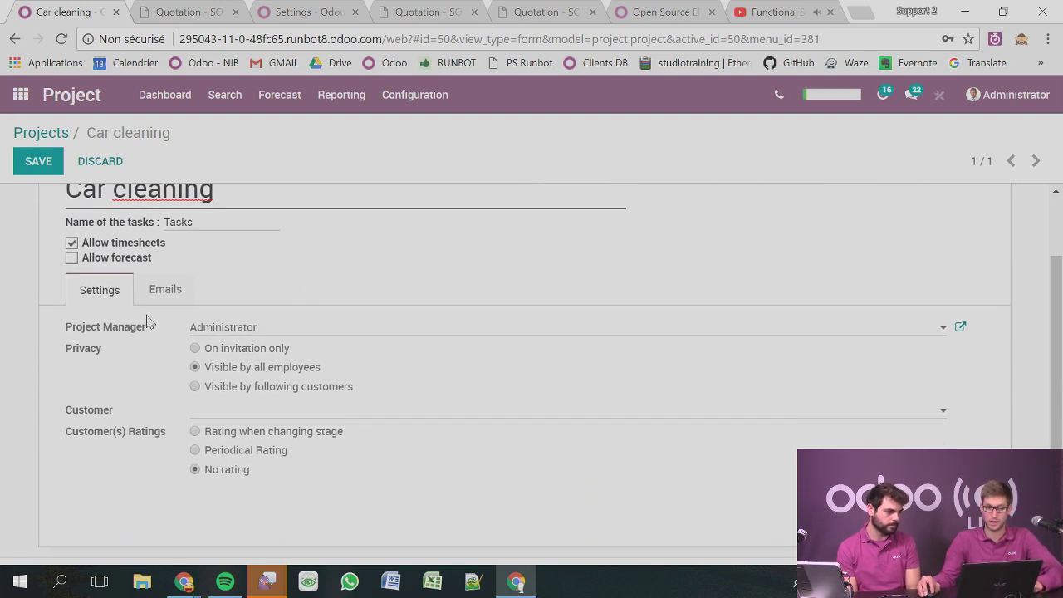
{"action": "left_click_drag", "start_coordinate": [83, 327], "coordinate": [176, 332]}
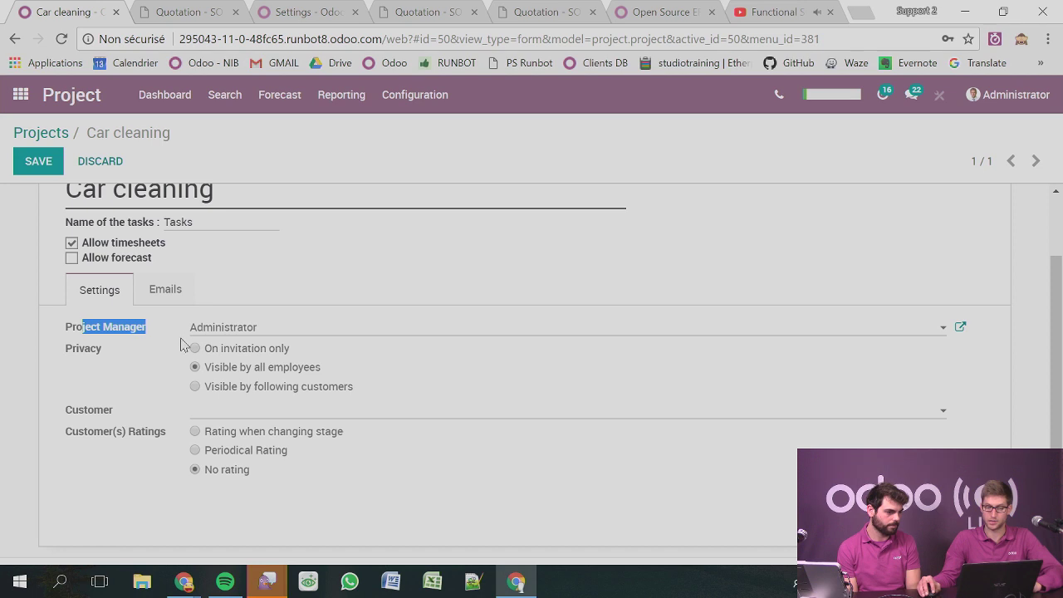
{"action": "left_click_drag", "start_coordinate": [61, 359], "coordinate": [115, 361]}
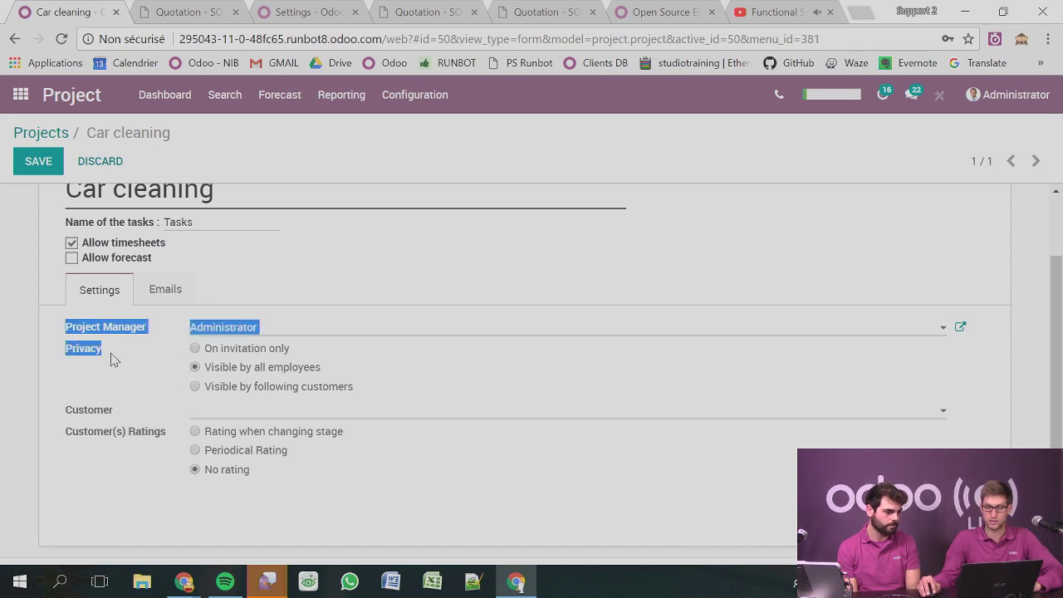
{"action": "left_click_drag", "start_coordinate": [205, 372], "coordinate": [327, 373]}
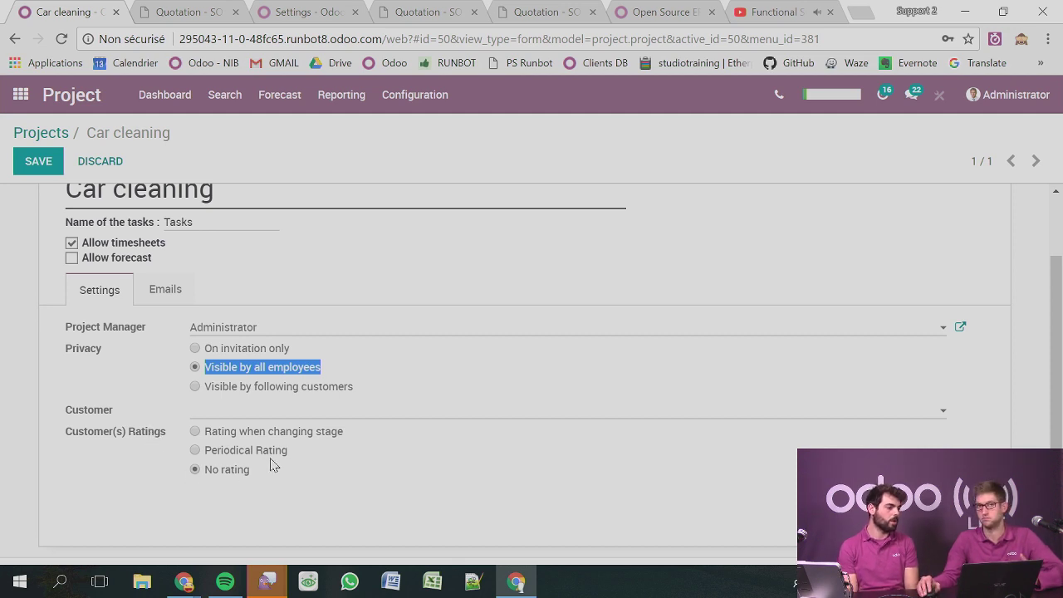
{"action": "scroll", "coordinate": [105, 403], "scroll_direction": "up", "scroll_amount": 1}
{"action": "scroll", "coordinate": [75, 349], "scroll_direction": "up", "scroll_amount": 3}
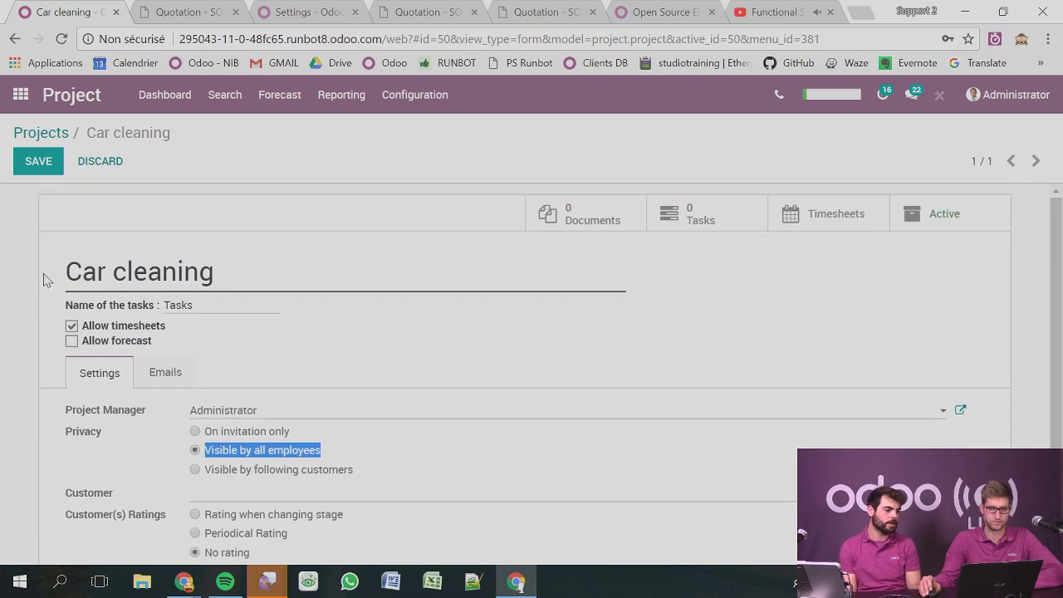
{"action": "left_click", "coordinate": [26, 165]}
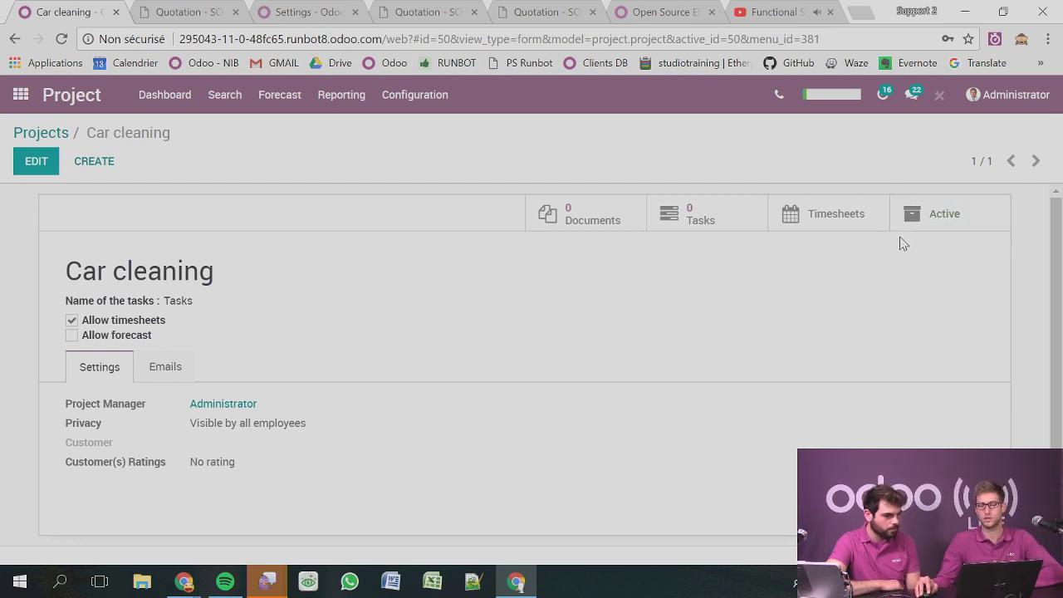
Look at the Car cleaning project's task board from the project dashboard and return to the dashboard.
{"action": "left_click_drag", "start_coordinate": [220, 278], "coordinate": [66, 281]}
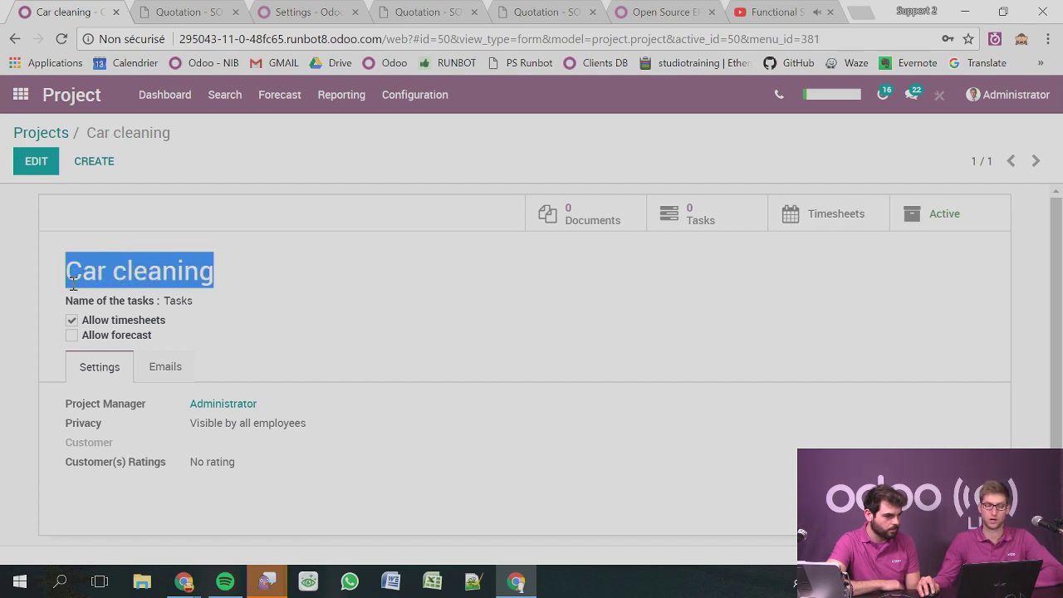
{"action": "left_click", "coordinate": [358, 298]}
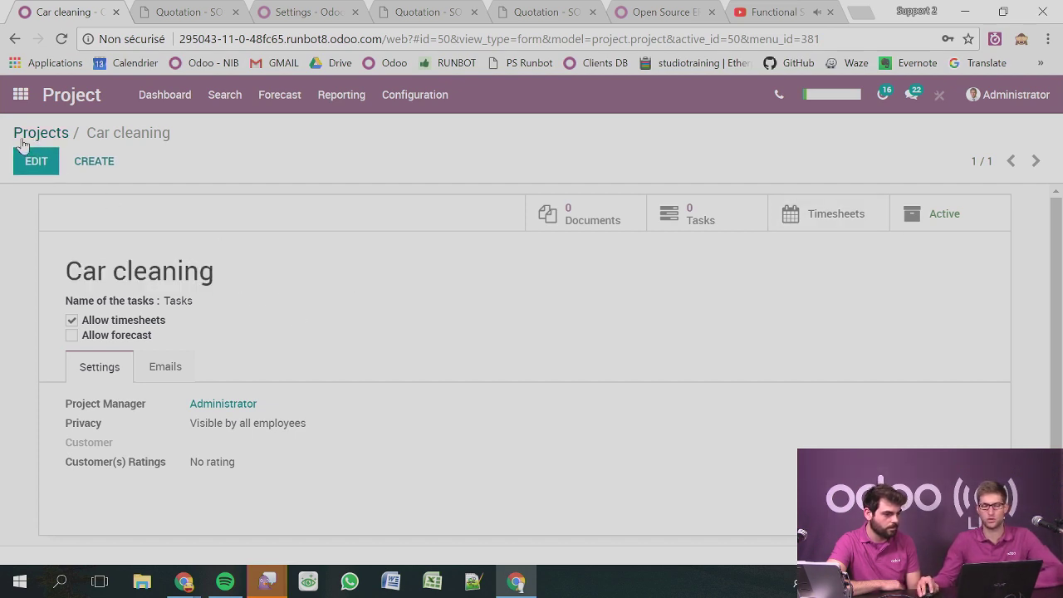
{"action": "left_click", "coordinate": [162, 95]}
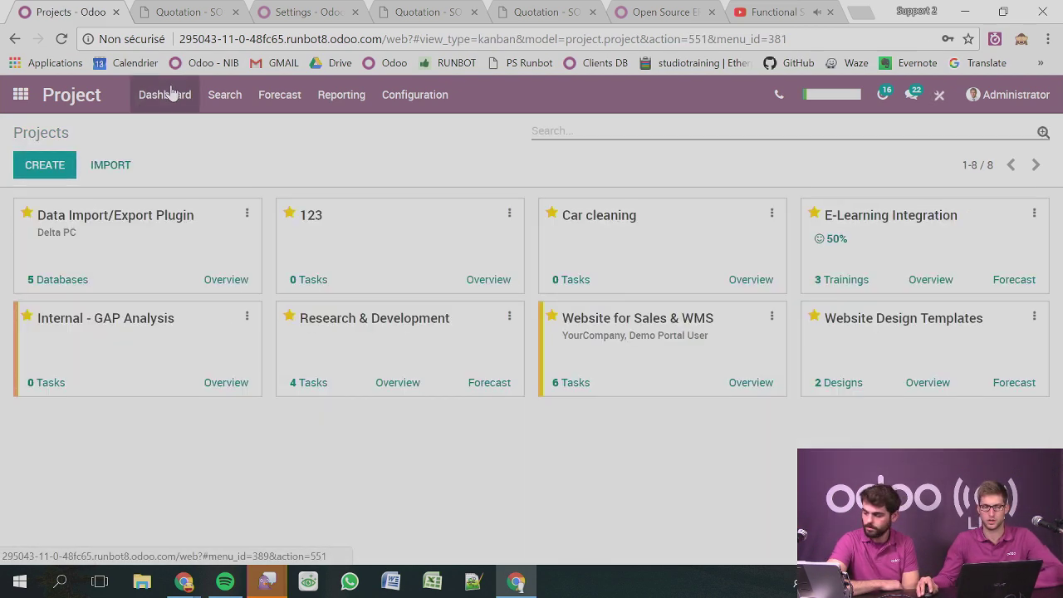
{"action": "left_click", "coordinate": [584, 233]}
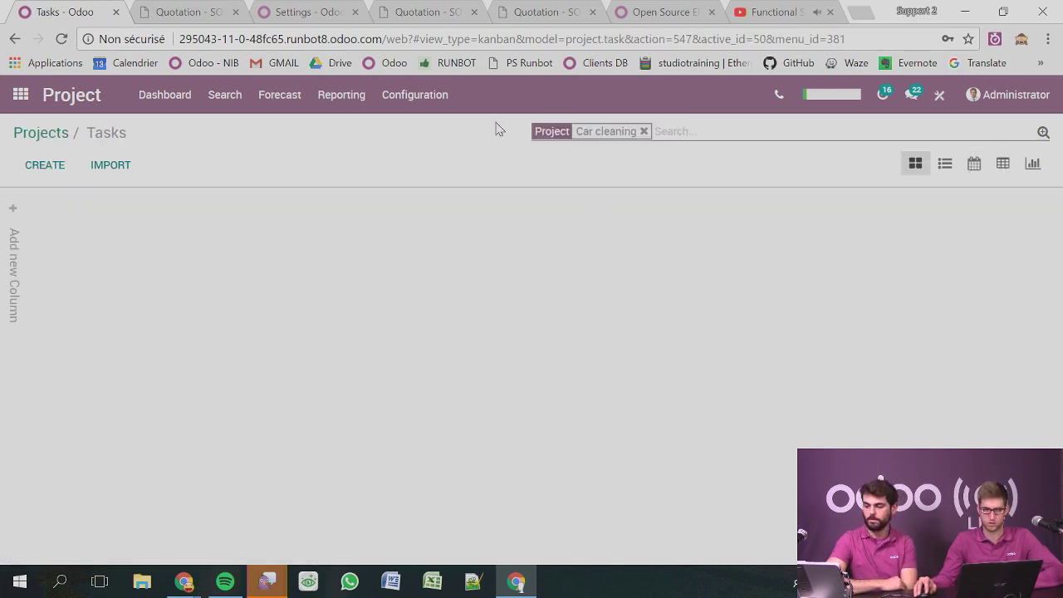
{"action": "left_click", "coordinate": [644, 131]}
{"action": "left_click", "coordinate": [165, 96]}
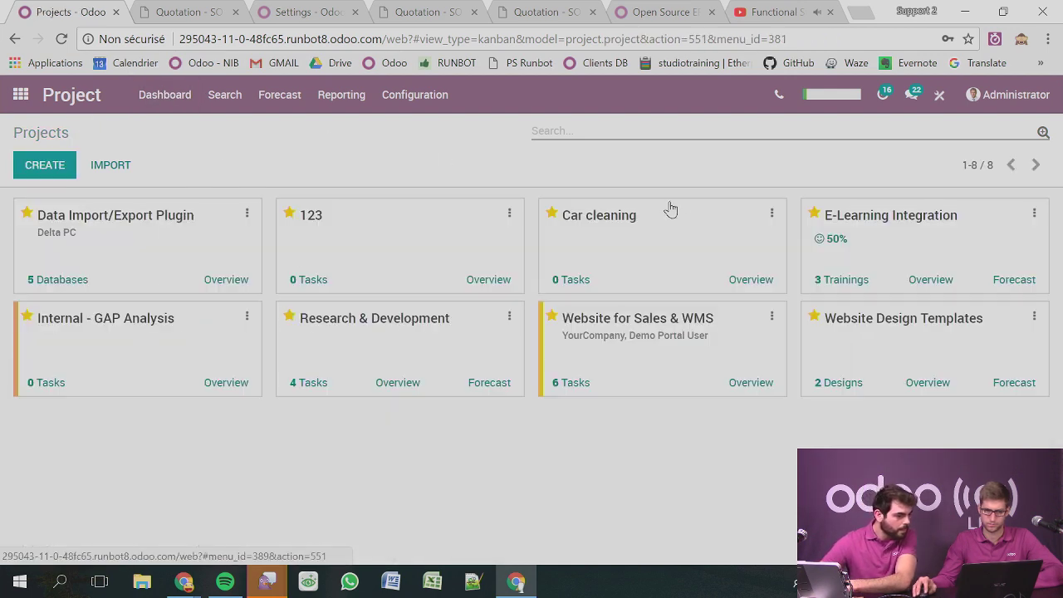
Reopen the Car cleaning tasks, view the project's overview, and go back to the project dashboard.
{"action": "left_click", "coordinate": [771, 213]}
{"action": "left_click", "coordinate": [605, 255]}
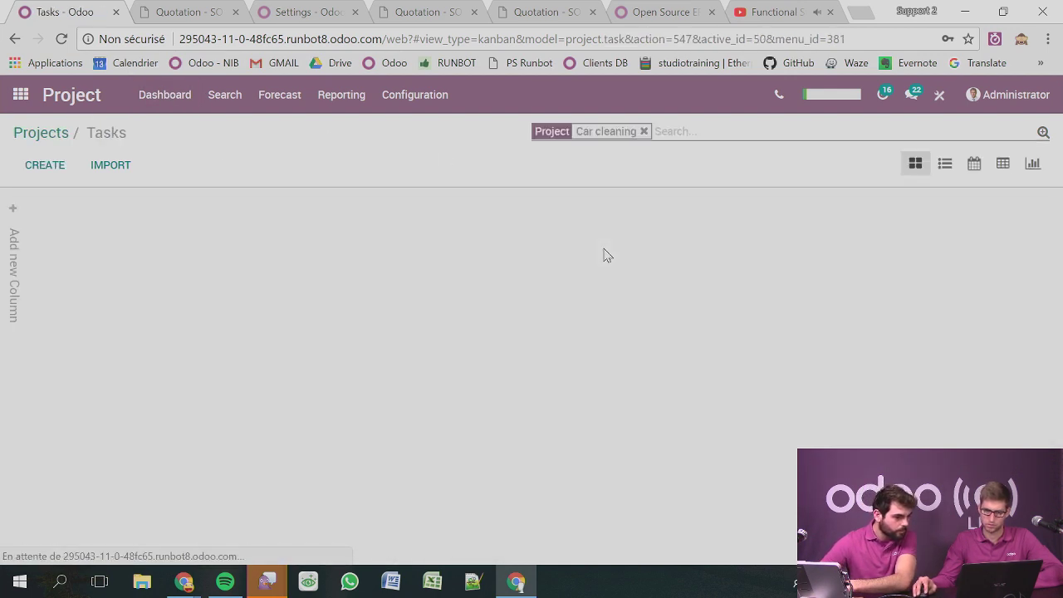
{"action": "left_click", "coordinate": [643, 131]}
{"action": "left_click", "coordinate": [165, 94]}
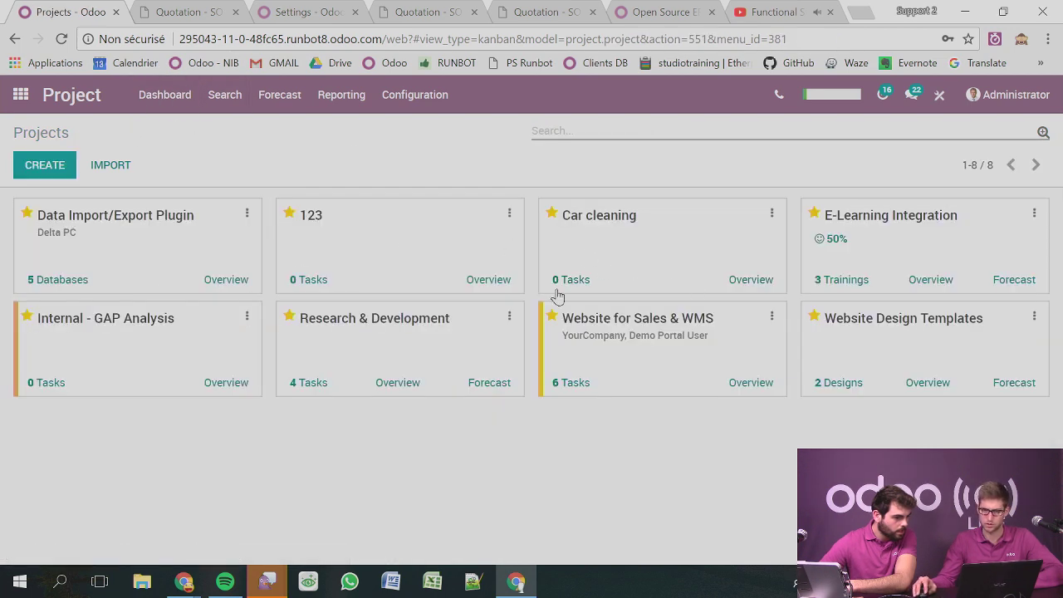
{"action": "left_click", "coordinate": [732, 284]}
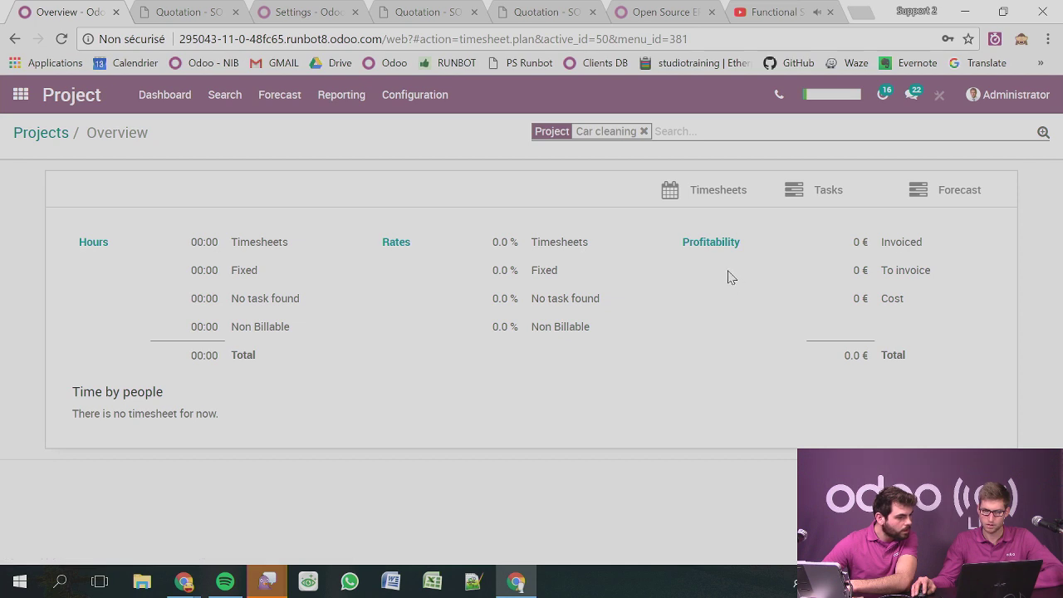
{"action": "left_click", "coordinate": [162, 103]}
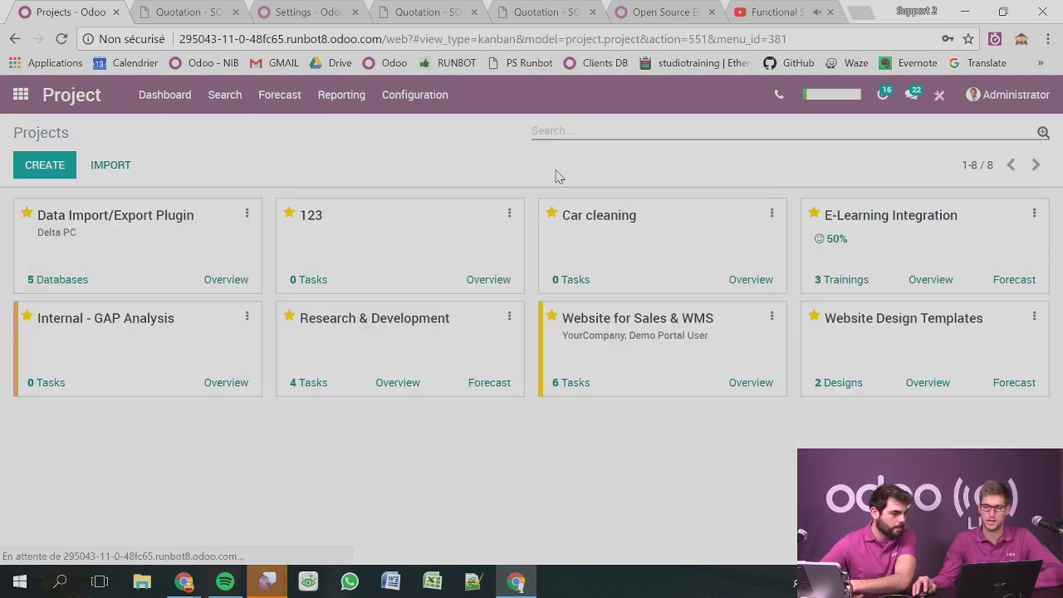
Open the Car cleaning project's settings, read the archiving confirmation, dismiss it without archiving, and save the project.
{"action": "left_click", "coordinate": [770, 215]}
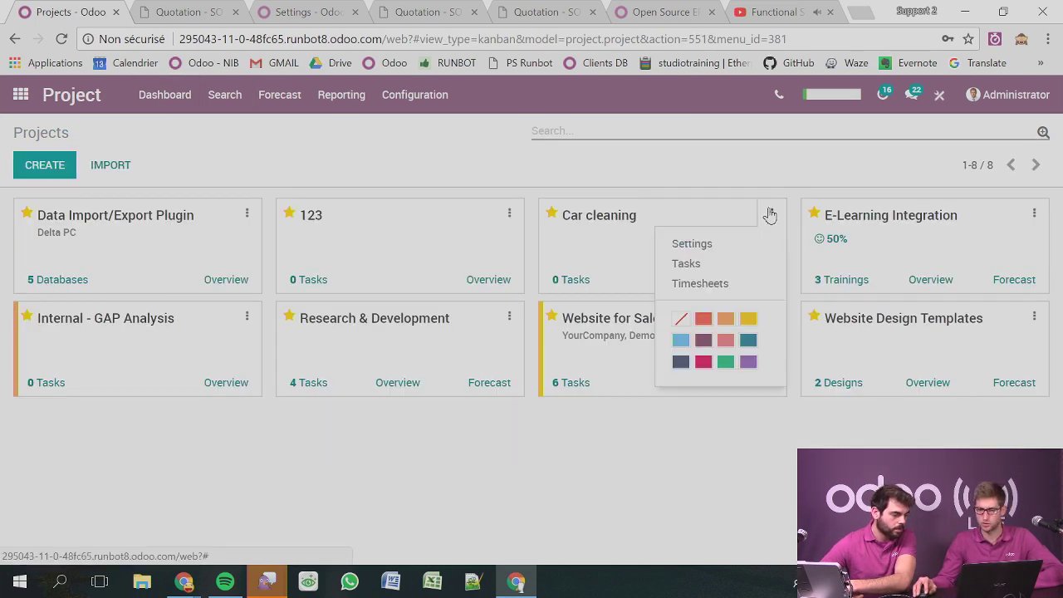
{"action": "left_click", "coordinate": [732, 251]}
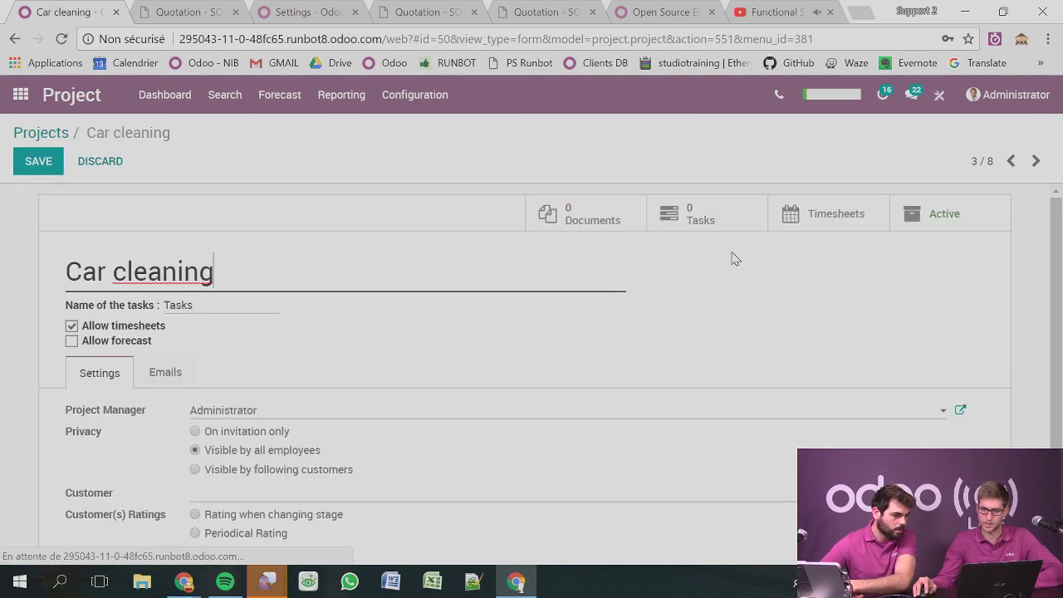
{"action": "left_click", "coordinate": [925, 215]}
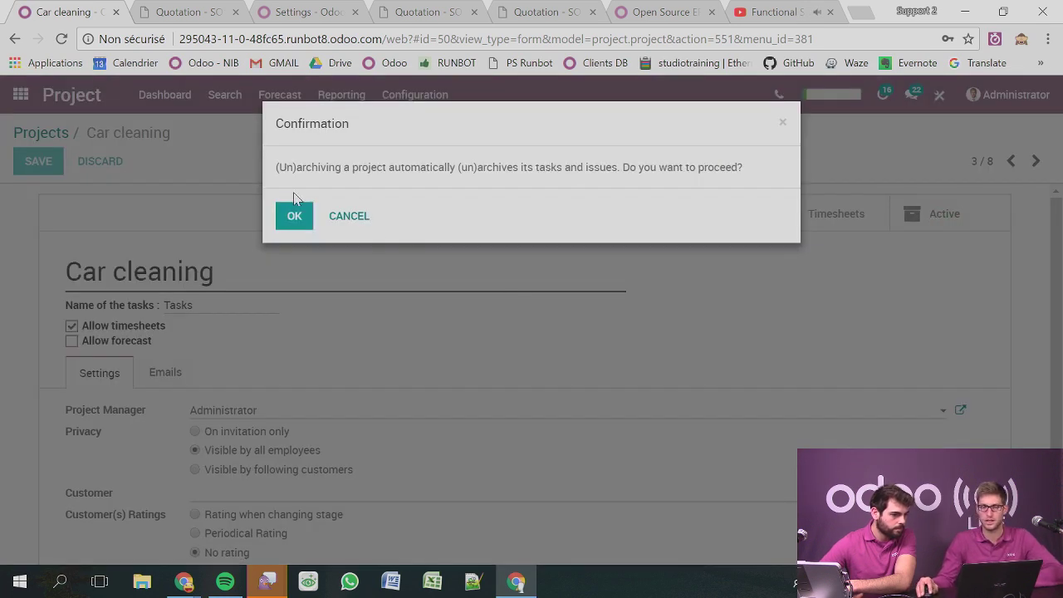
{"action": "left_click_drag", "start_coordinate": [280, 167], "coordinate": [741, 166]}
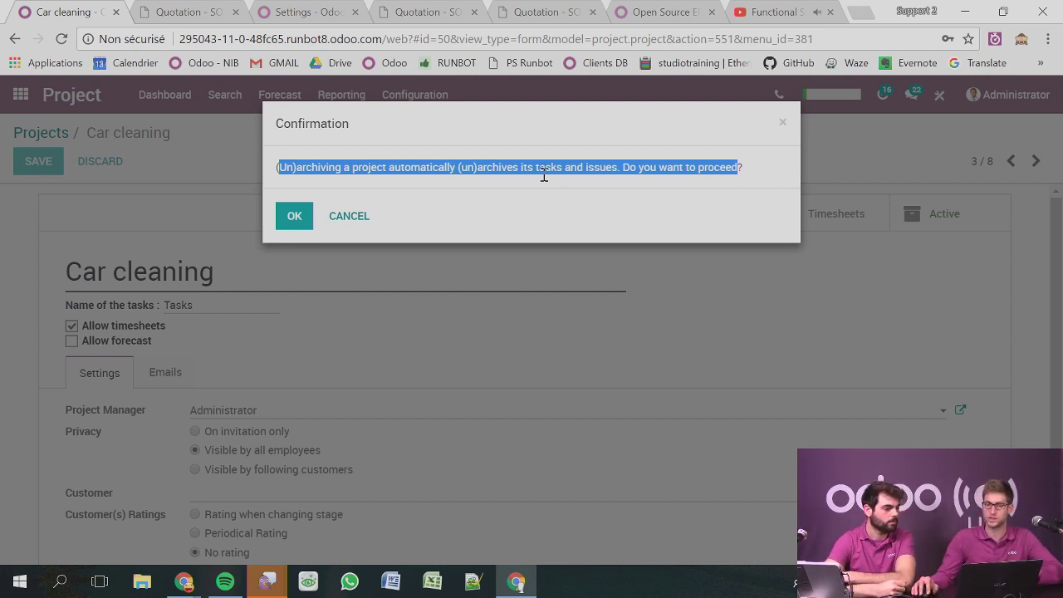
{"action": "left_click", "coordinate": [781, 122]}
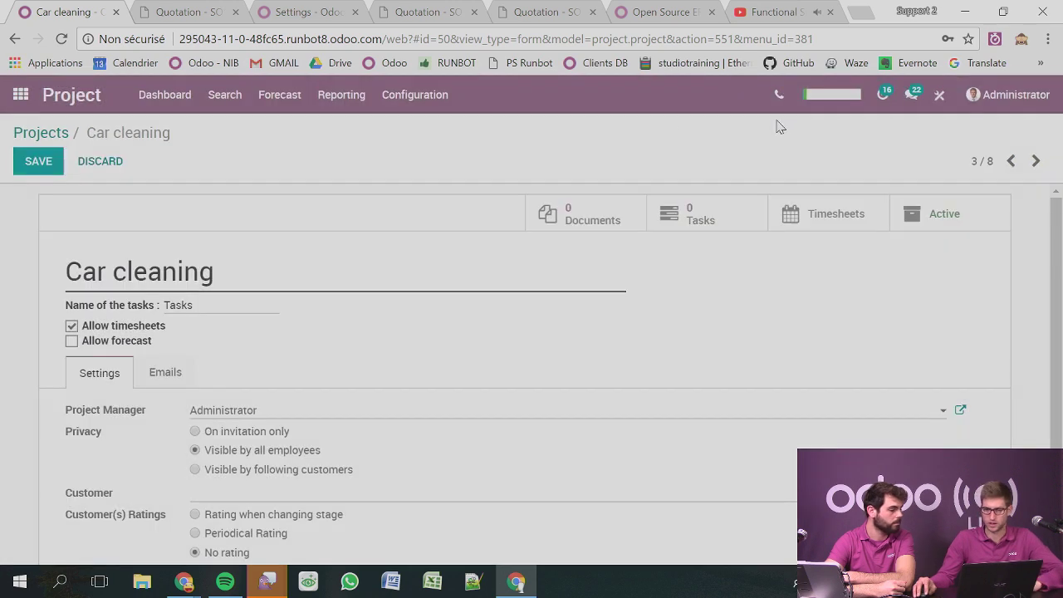
{"action": "left_click", "coordinate": [47, 161]}
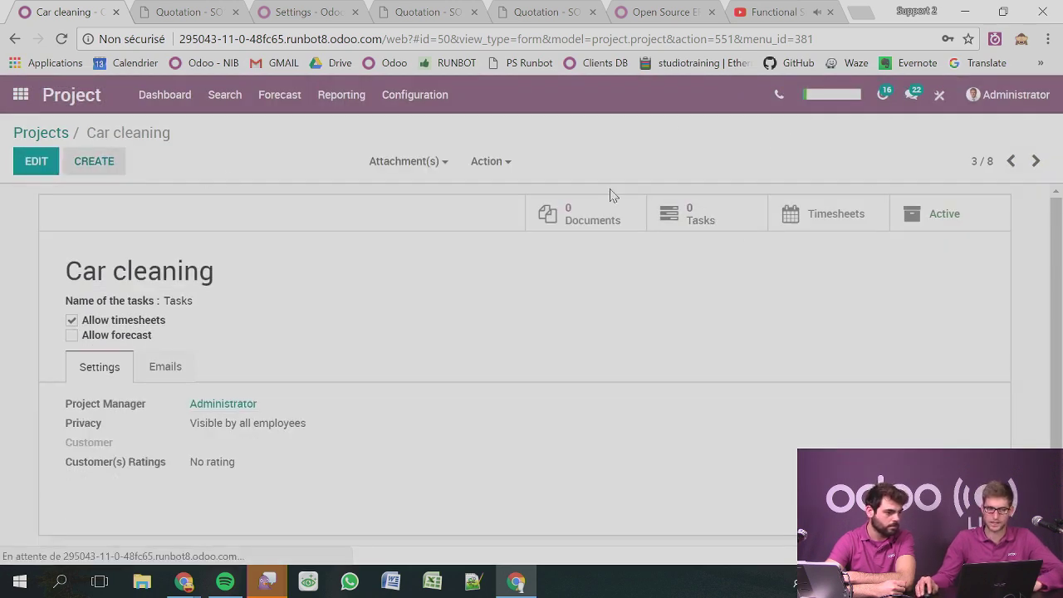
Open the Car cleaning project's tasks and add a first stage column titled New.
{"action": "left_click", "coordinate": [707, 215]}
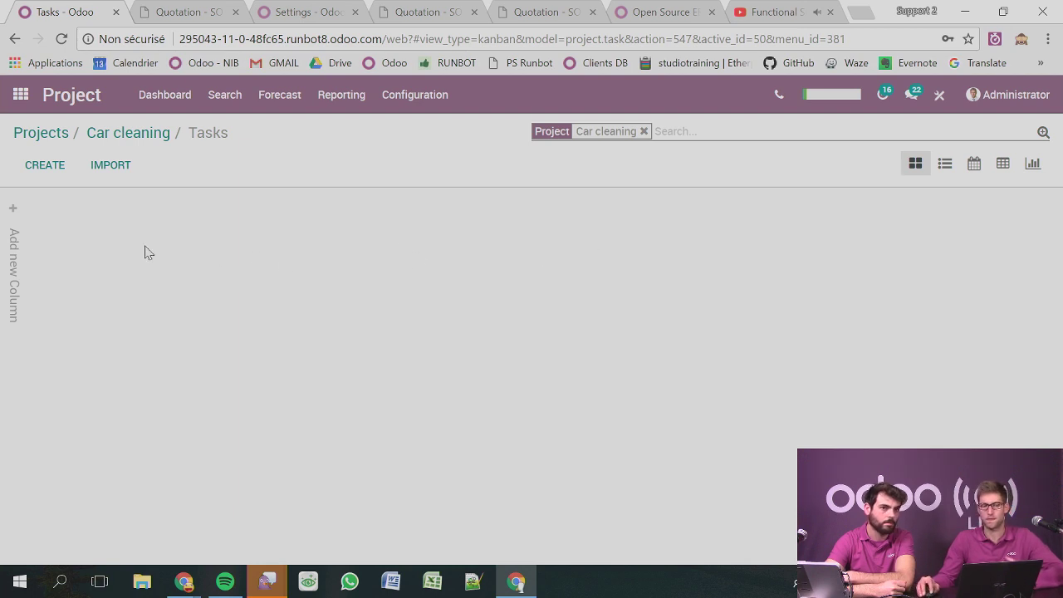
{"action": "left_click", "coordinate": [12, 267]}
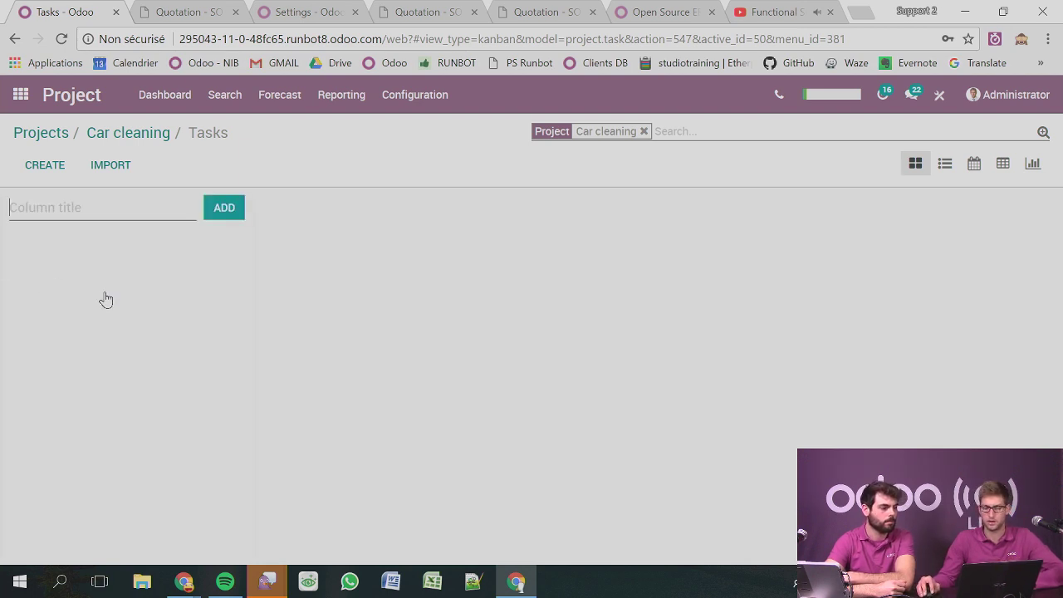
{"action": "type", "text": "Assinged"}
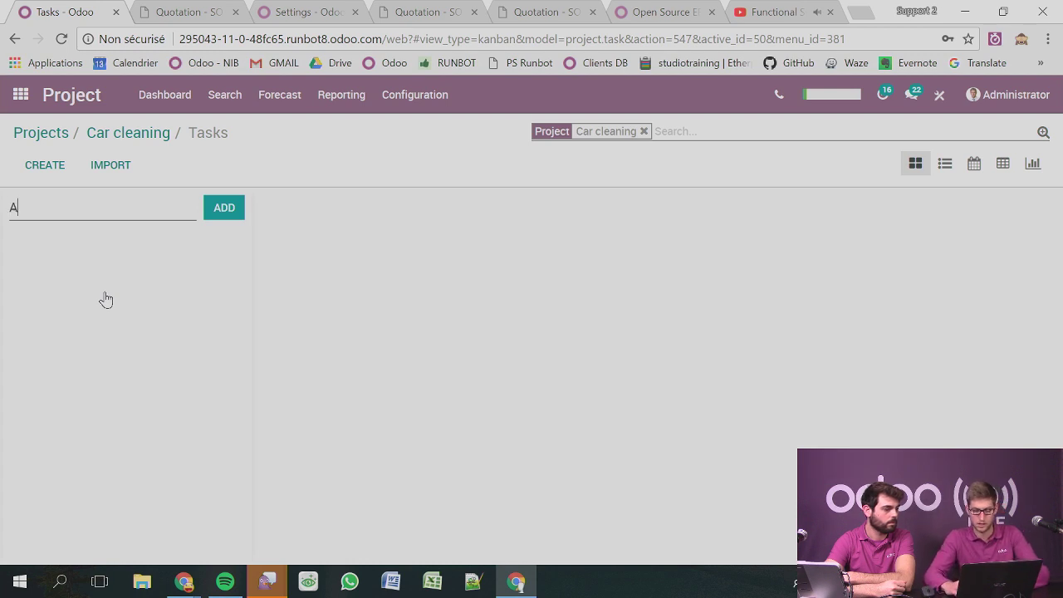
{"action": "key", "text": "BackSpace"}
{"action": "key", "text": "BackSpace"}
{"action": "key", "text": "BackSpace"}
{"action": "key", "text": "BackSpace"}
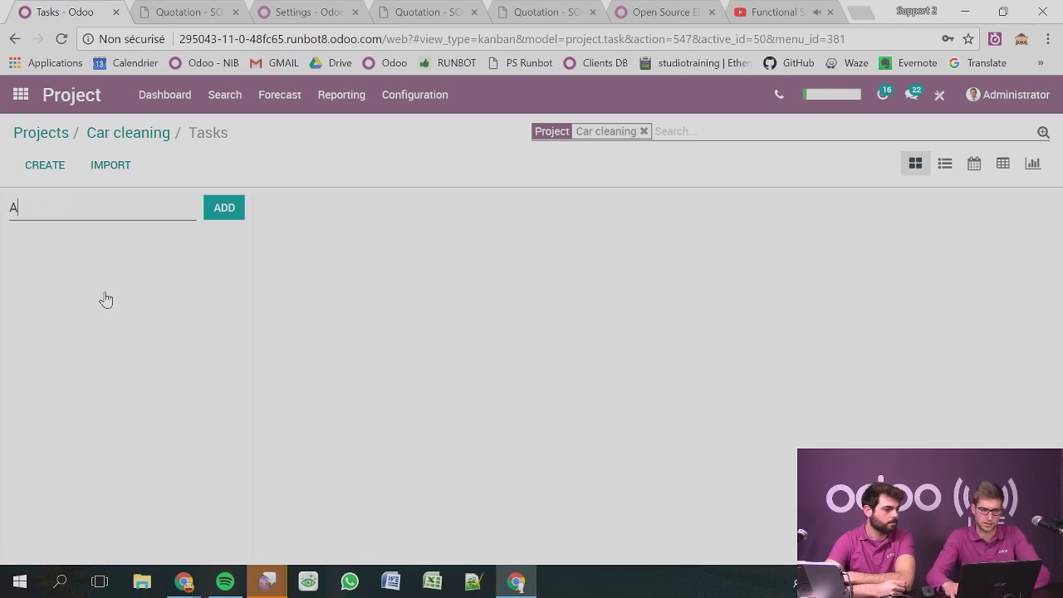
{"action": "key", "text": "BackSpace"}
{"action": "type", "text": "New"}
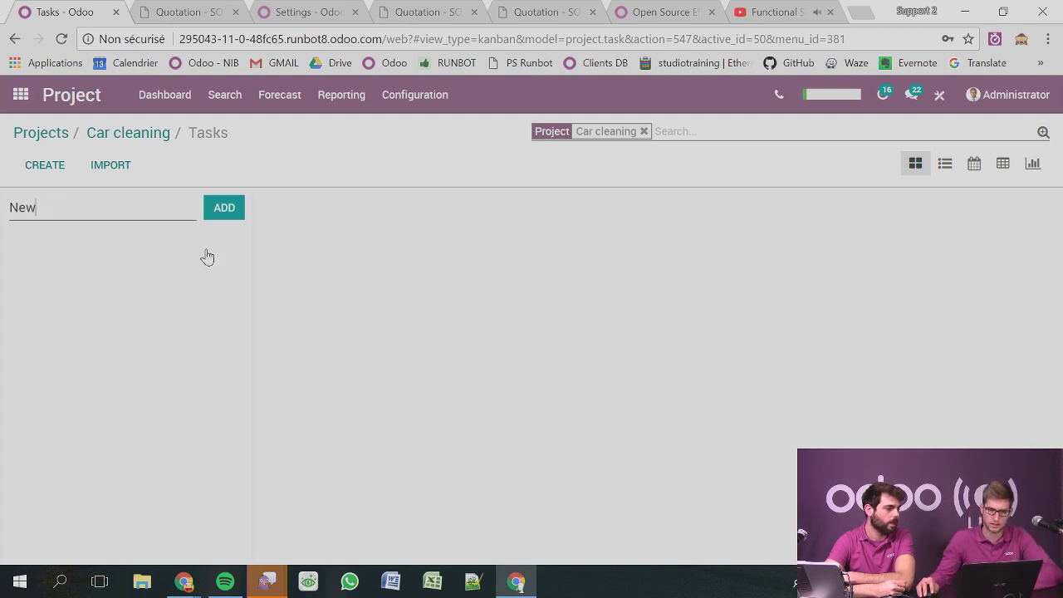
{"action": "left_click", "coordinate": [217, 211]}
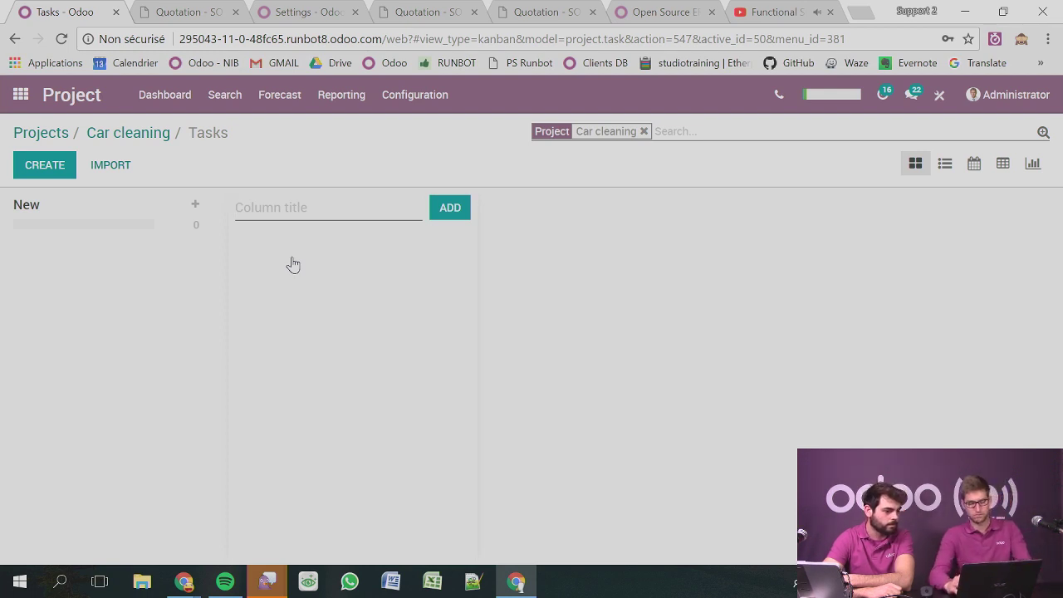
Add the stage columns Assigned and Cleaning after New on the task board.
{"action": "type", "text": "As"}
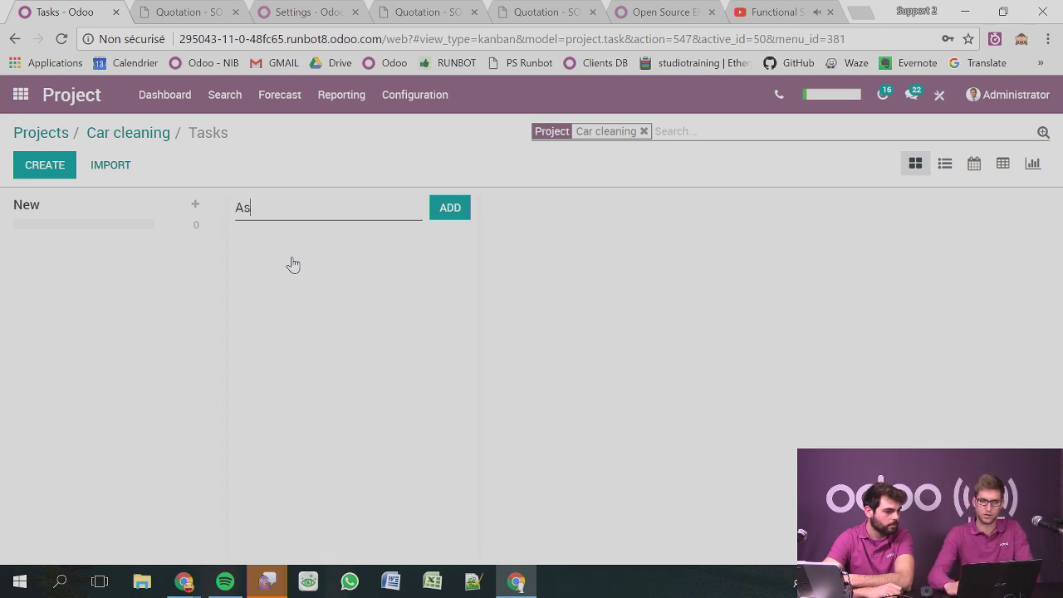
{"action": "type", "text": "signed"}
{"action": "key", "text": "Return"}
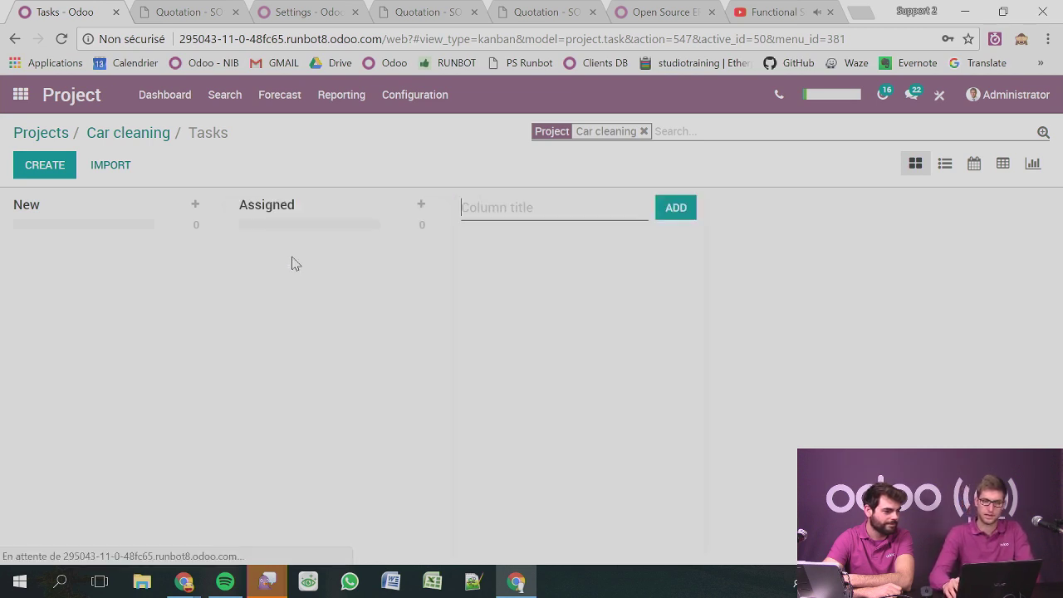
{"action": "type", "text": "Cleaning"}
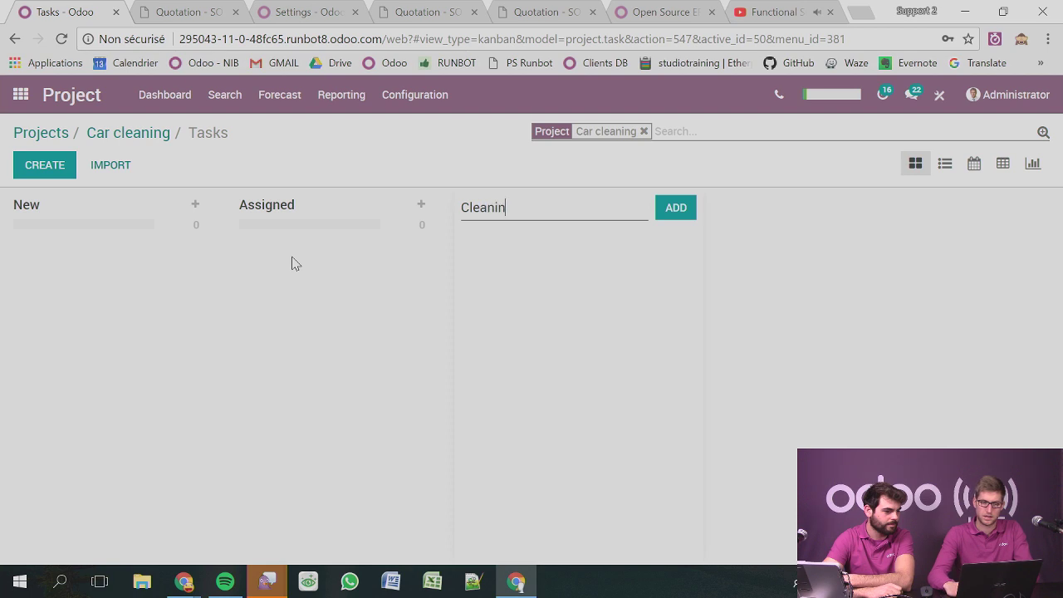
{"action": "key", "text": "Return"}
Add the stage columns Feedback and Done after Cleaning, and finish adding columns.
{"action": "type", "text": "D"}
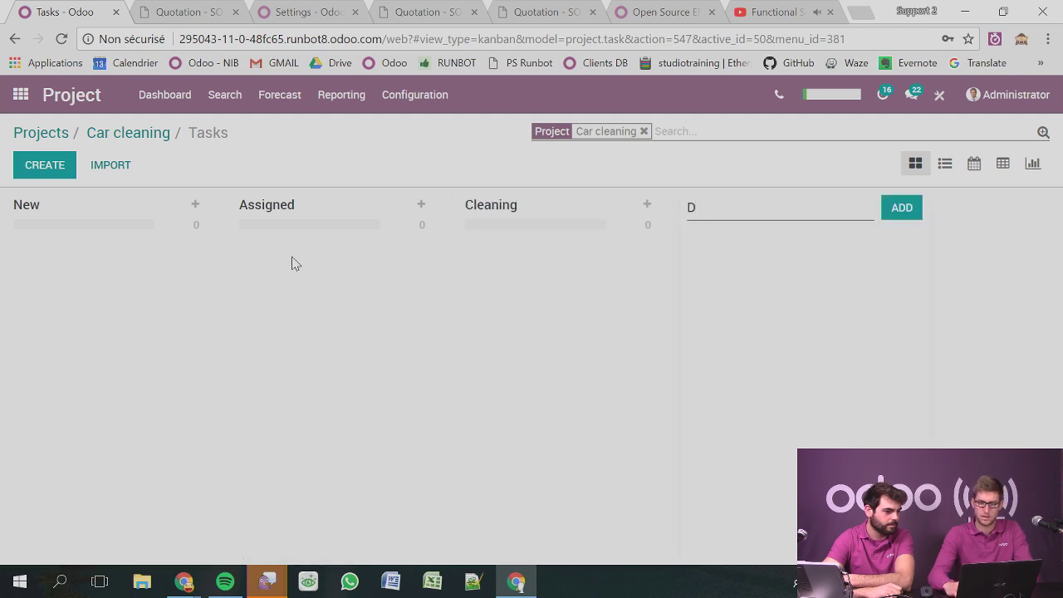
{"action": "type", "text": "eedback"}
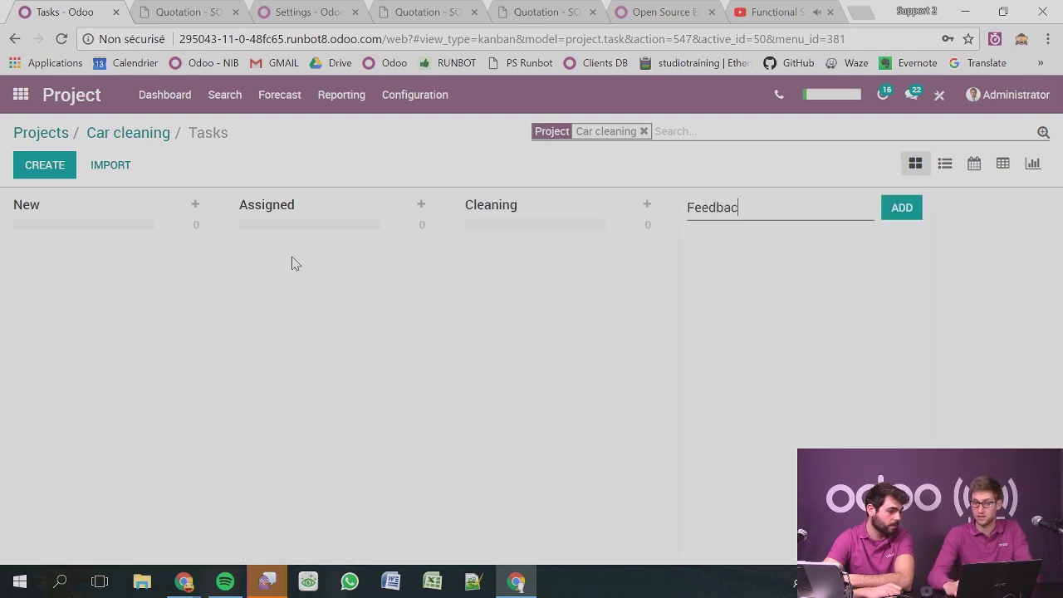
{"action": "key", "text": "Return"}
{"action": "type", "text": "Done"}
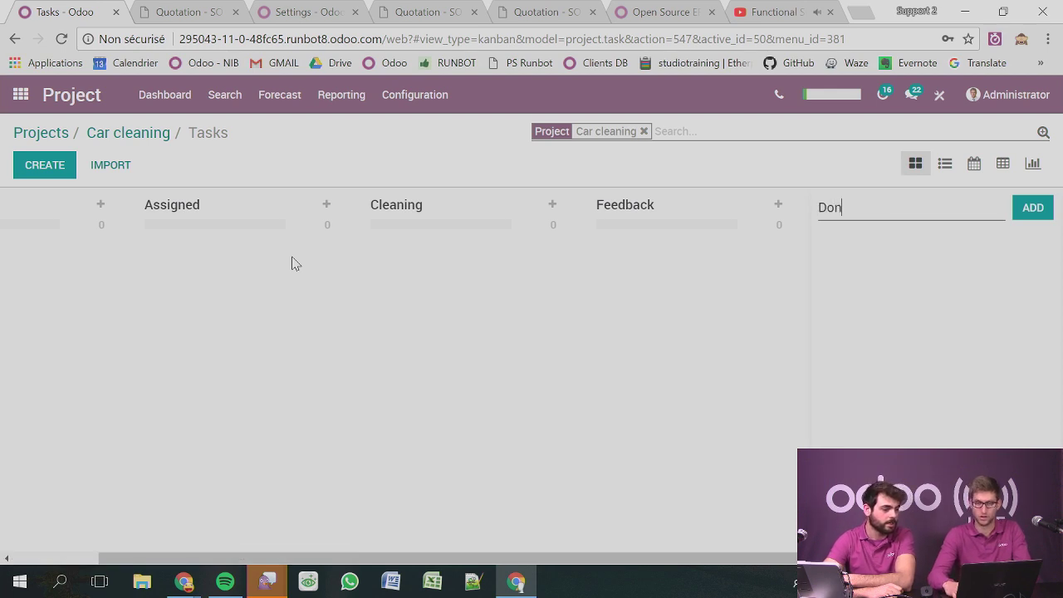
{"action": "key", "text": "Return"}
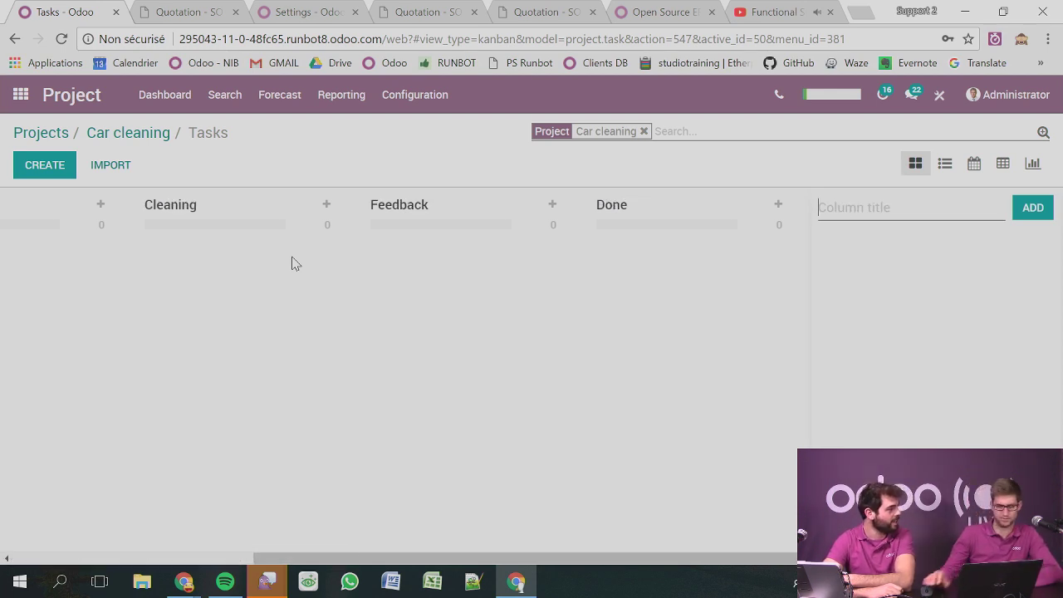
{"action": "left_click", "coordinate": [365, 171]}
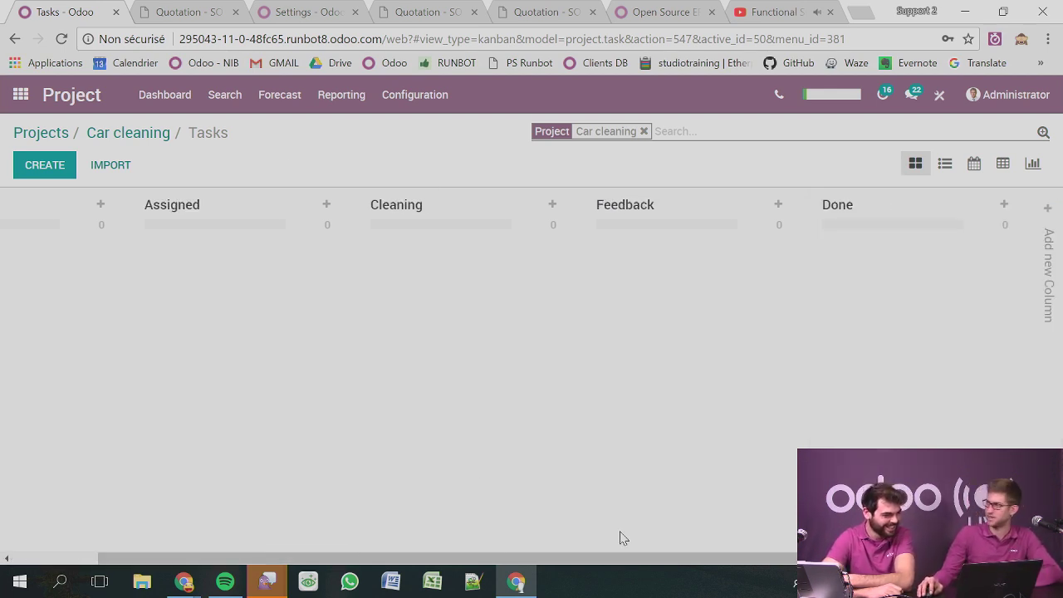
{"action": "left_click_drag", "start_coordinate": [695, 558], "coordinate": [440, 481]}
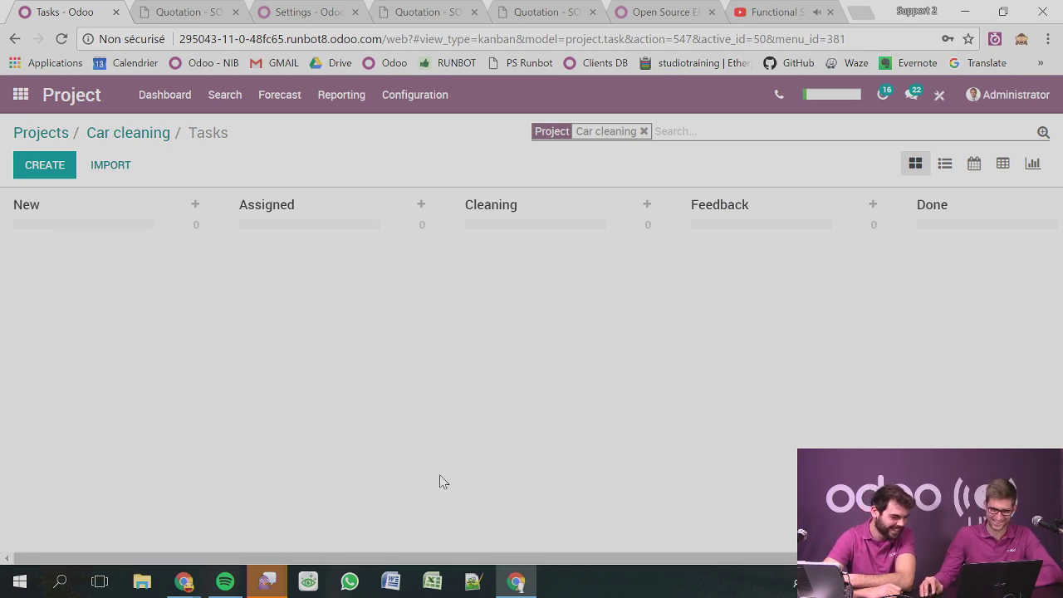
Create a task in the New stage, titled with the car owner's first name in possessive form followed by CAR.
{"action": "left_click", "coordinate": [36, 174]}
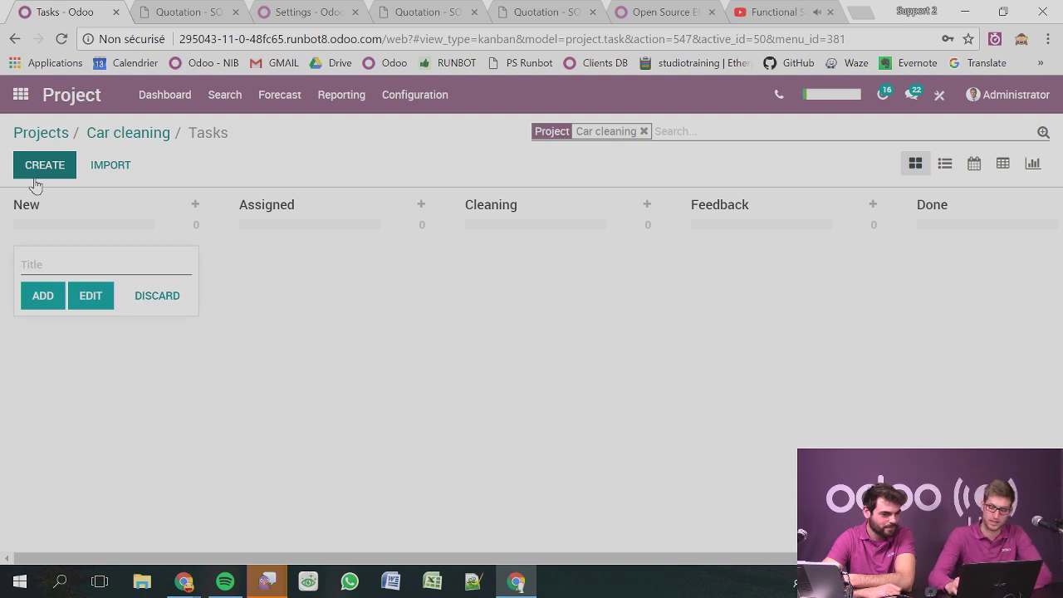
{"action": "type", "text": "P"}
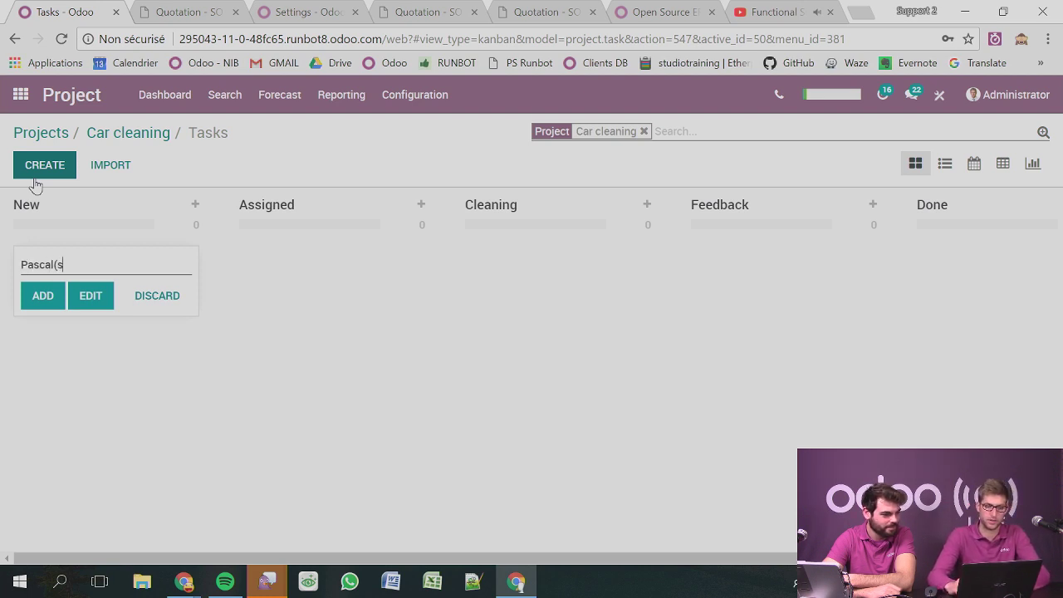
{"action": "type", "text": "ascal's"}
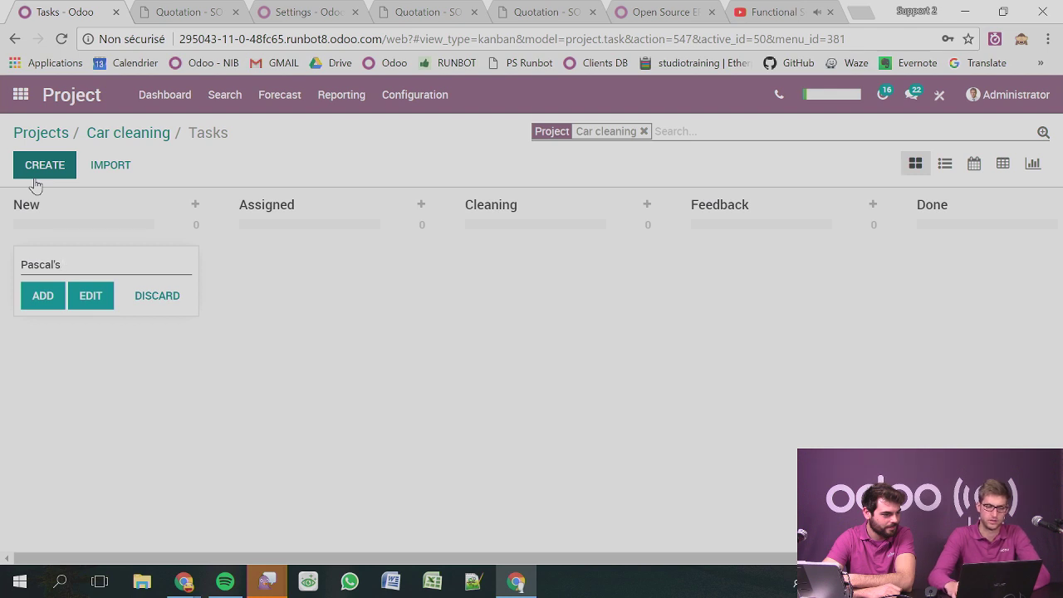
{"action": "type", "text": " C2R"}
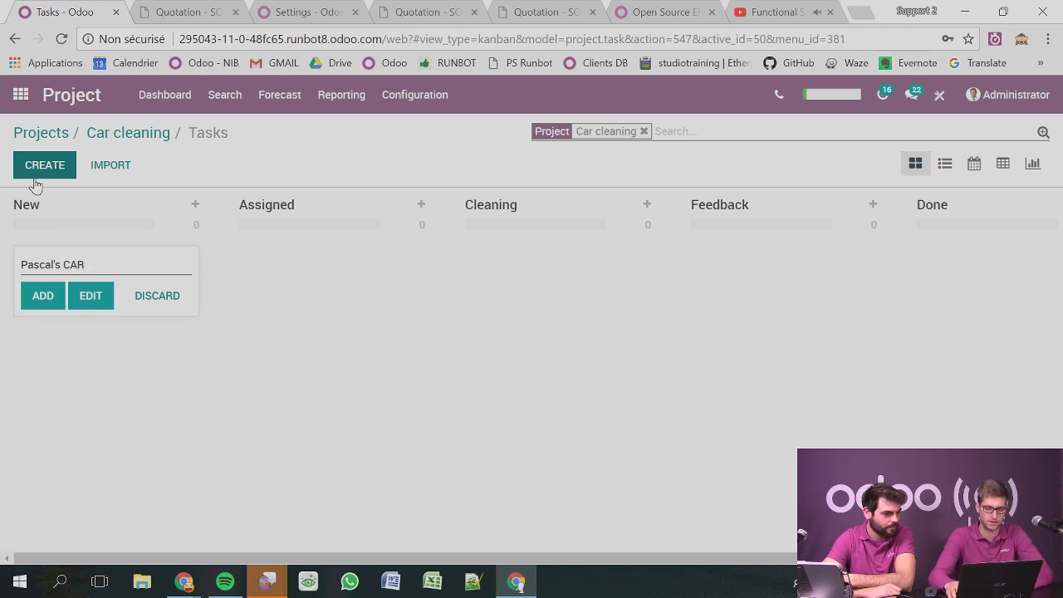
{"action": "key", "text": "Return"}
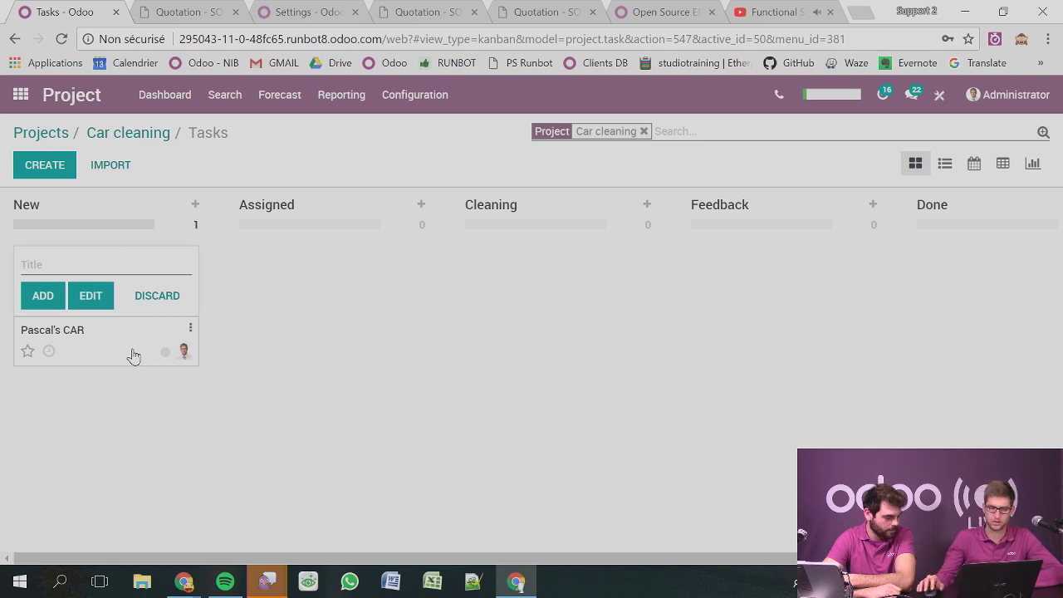
Open the new car task and examine its details, stages, and message log.
{"action": "left_click", "coordinate": [133, 356]}
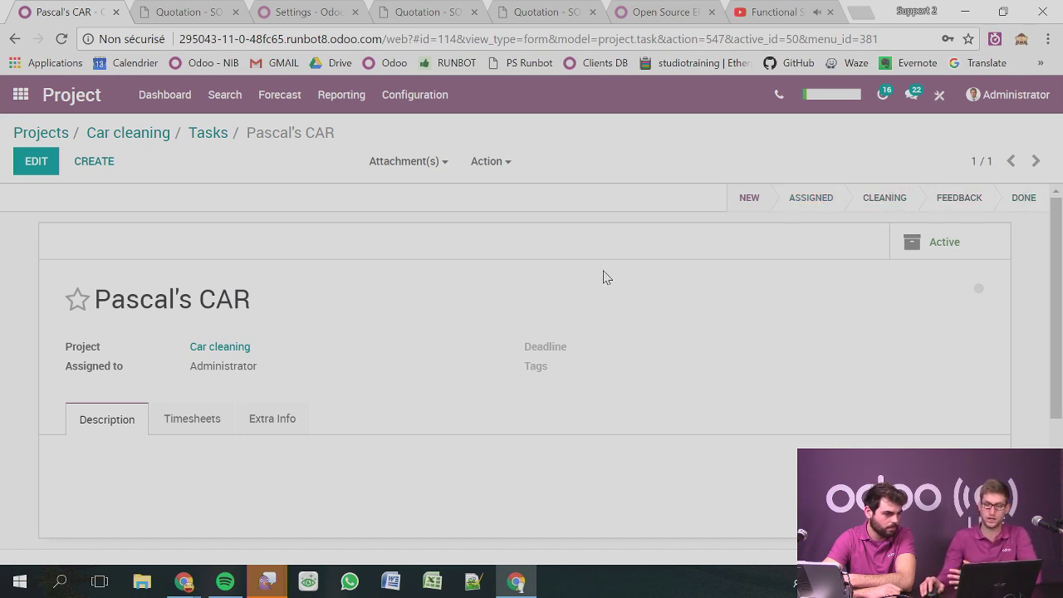
{"action": "scroll", "coordinate": [607, 271], "scroll_direction": "down", "scroll_amount": 3}
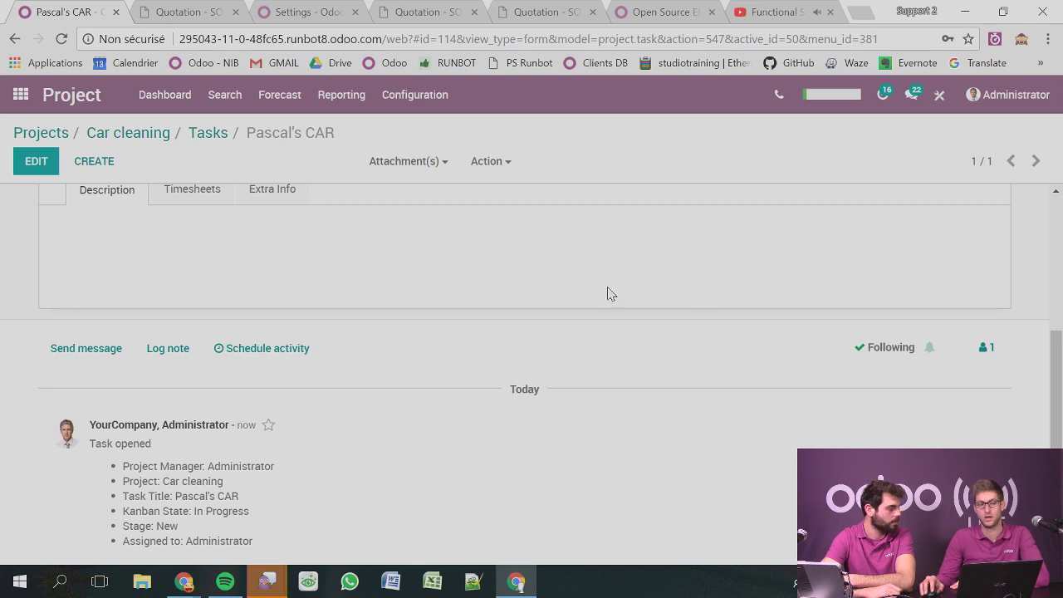
Open the form for scheduling an activity on the task, review its fields, and close it without scheduling anything.
{"action": "left_click", "coordinate": [285, 349]}
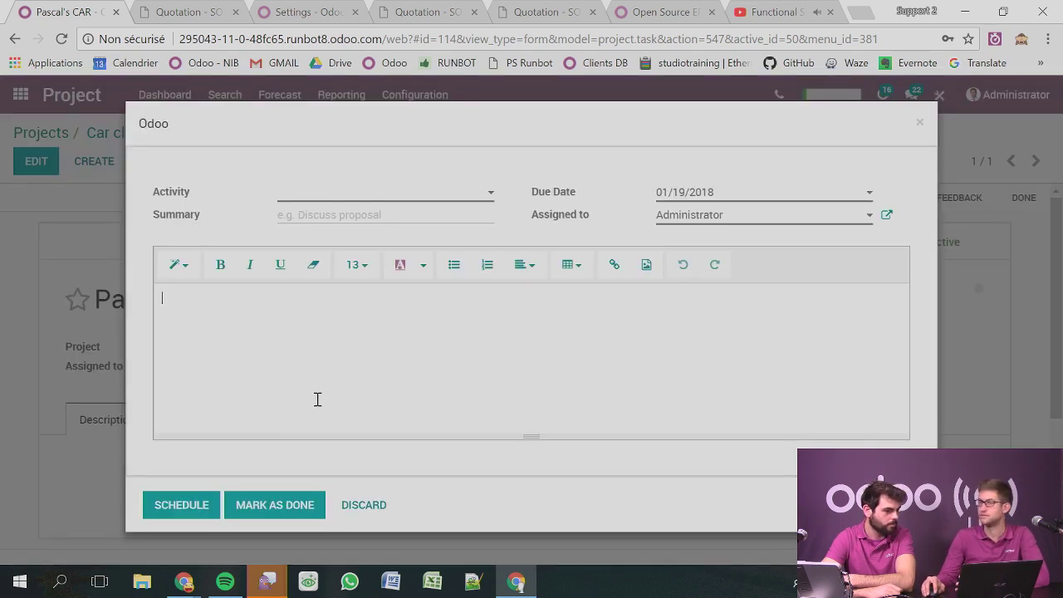
{"action": "left_click", "coordinate": [385, 328]}
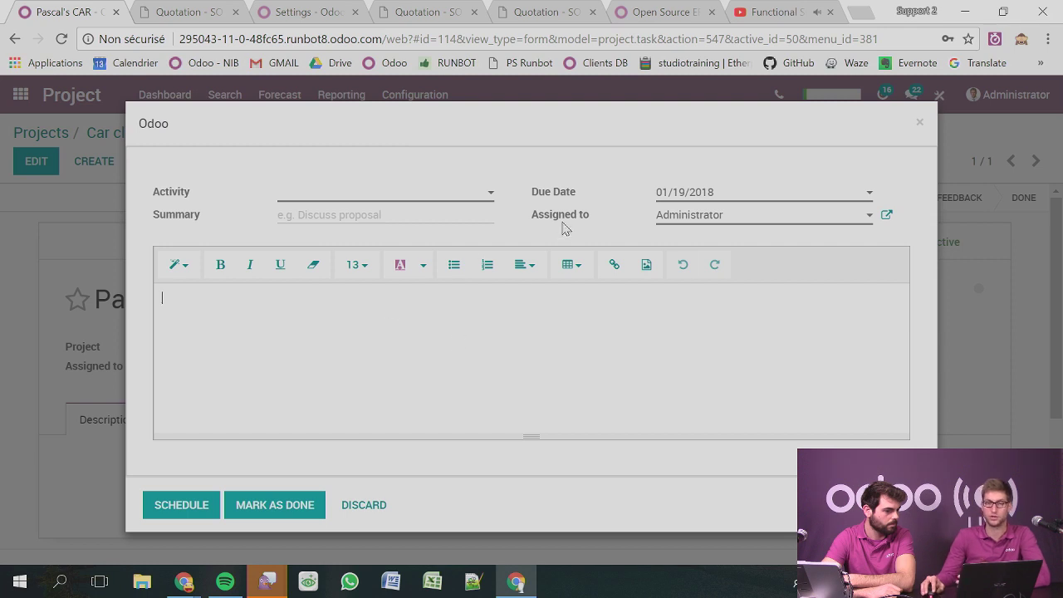
{"action": "left_click", "coordinate": [919, 123]}
Review the overview of late, today and future activities by record type, and return to the task.
{"action": "left_click", "coordinate": [885, 103]}
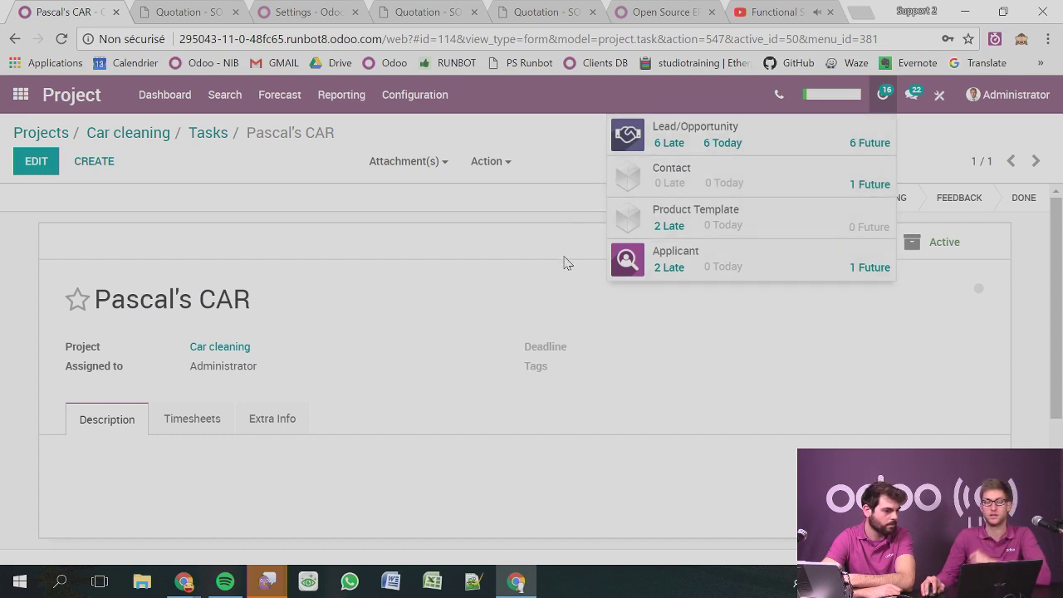
{"action": "left_click", "coordinate": [508, 147]}
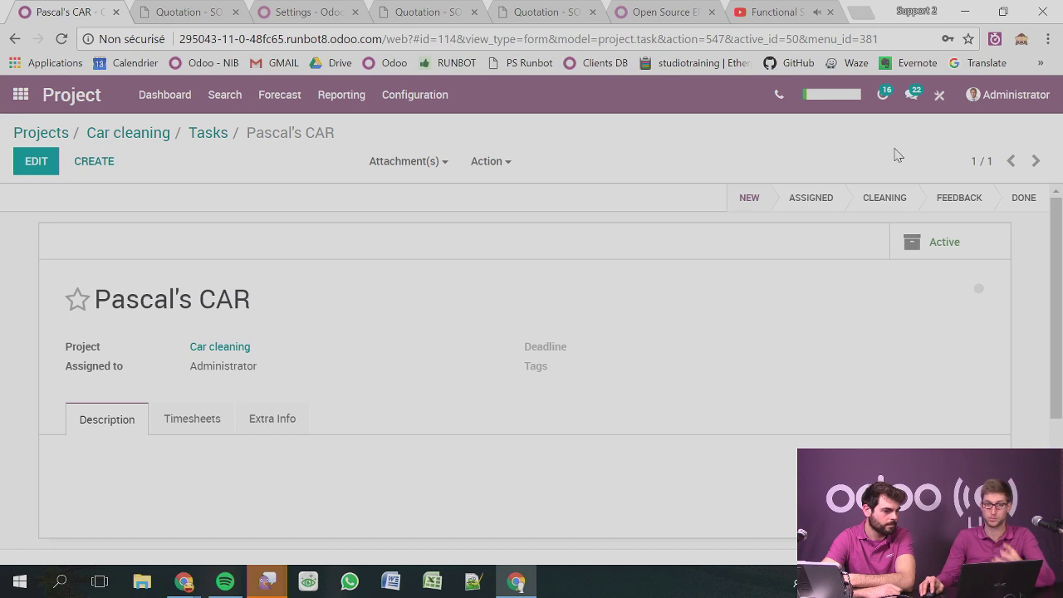
{"action": "scroll", "coordinate": [578, 294], "scroll_direction": "down", "scroll_amount": 1}
{"action": "scroll", "coordinate": [548, 306], "scroll_direction": "up", "scroll_amount": 1}
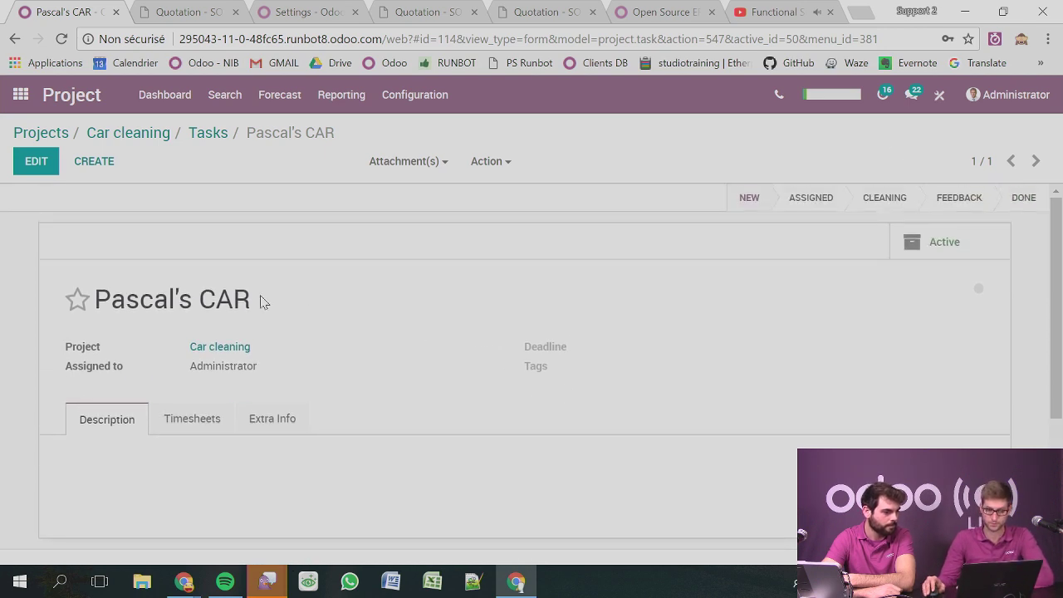
Edit the task and write "Inside and outside cleaning" and "Polish" on separate lines in its description.
{"action": "left_click", "coordinate": [36, 161]}
{"action": "scroll", "coordinate": [287, 321], "scroll_direction": "down", "scroll_amount": 2}
{"action": "left_click", "coordinate": [207, 332]}
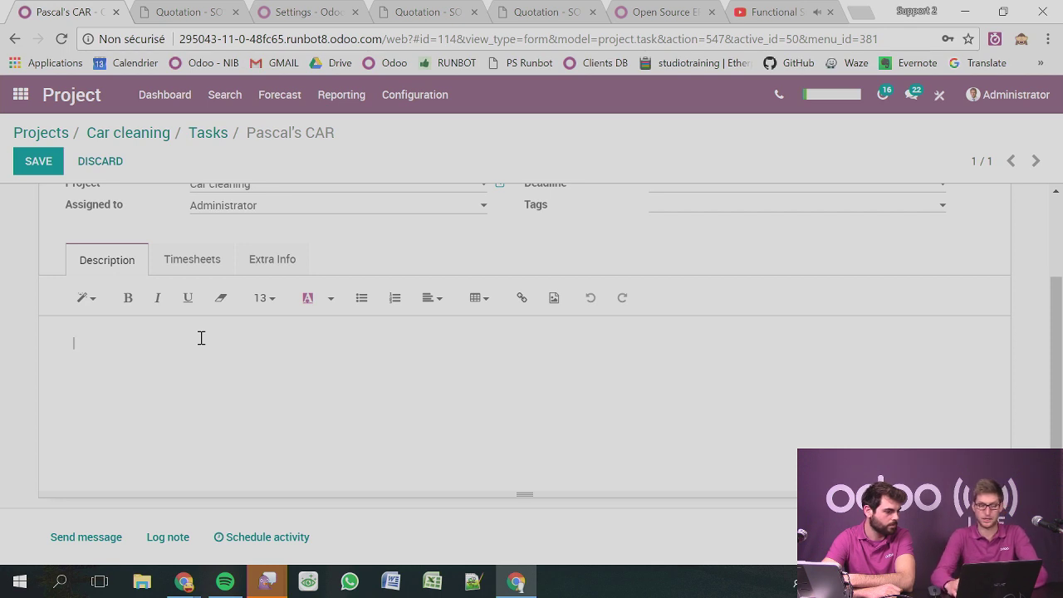
{"action": "scroll", "coordinate": [171, 349], "scroll_direction": "up", "scroll_amount": 2}
{"action": "scroll", "coordinate": [155, 344], "scroll_direction": "down", "scroll_amount": 2}
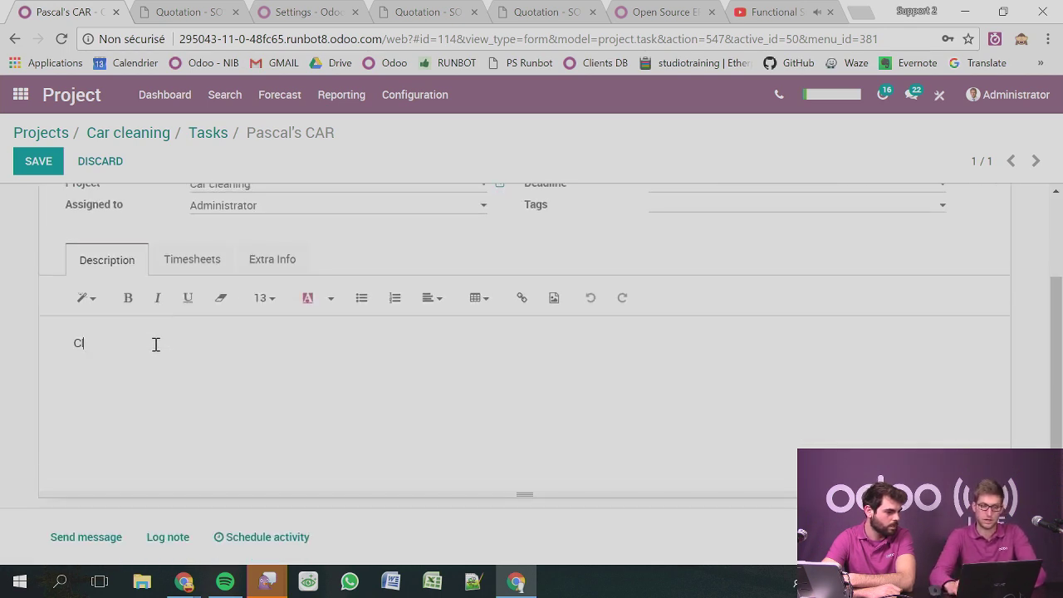
{"action": "key", "text": "BackSpace"}
{"action": "key", "text": "BackSpace"}
{"action": "type", "text": "Info"}
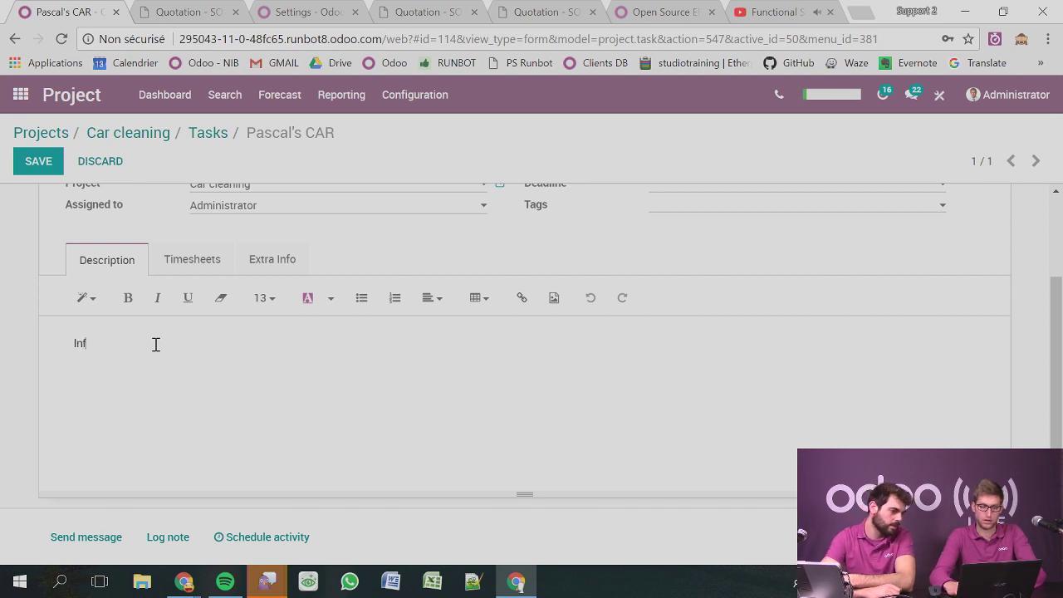
{"action": "key", "text": "BackSpace"}
{"action": "key", "text": "BackSpace"}
{"action": "key", "text": "BackSpace"}
{"action": "type", "text": "nside"}
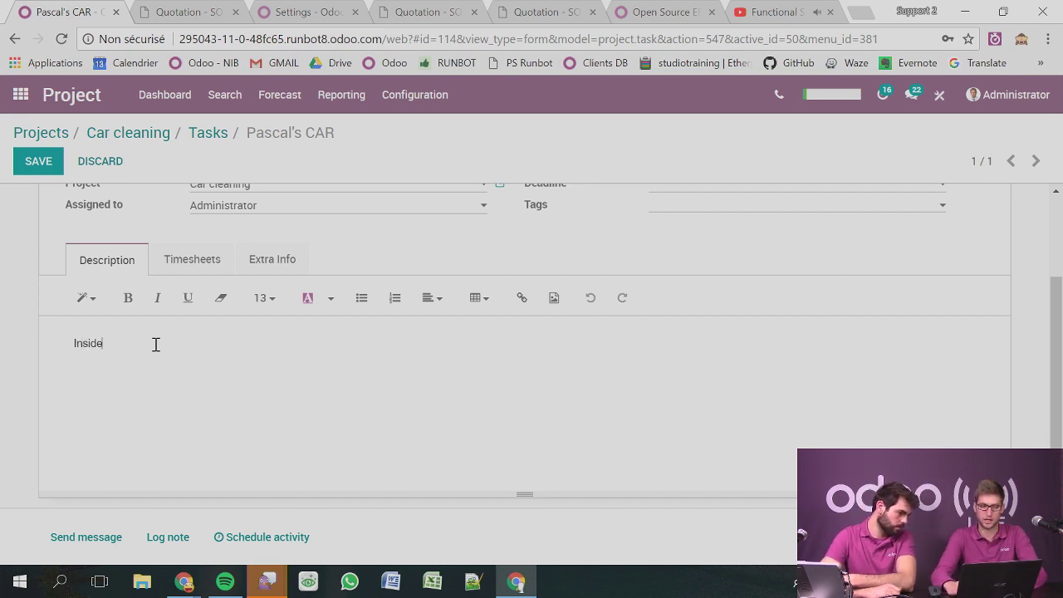
{"action": "type", "text": " ound o"}
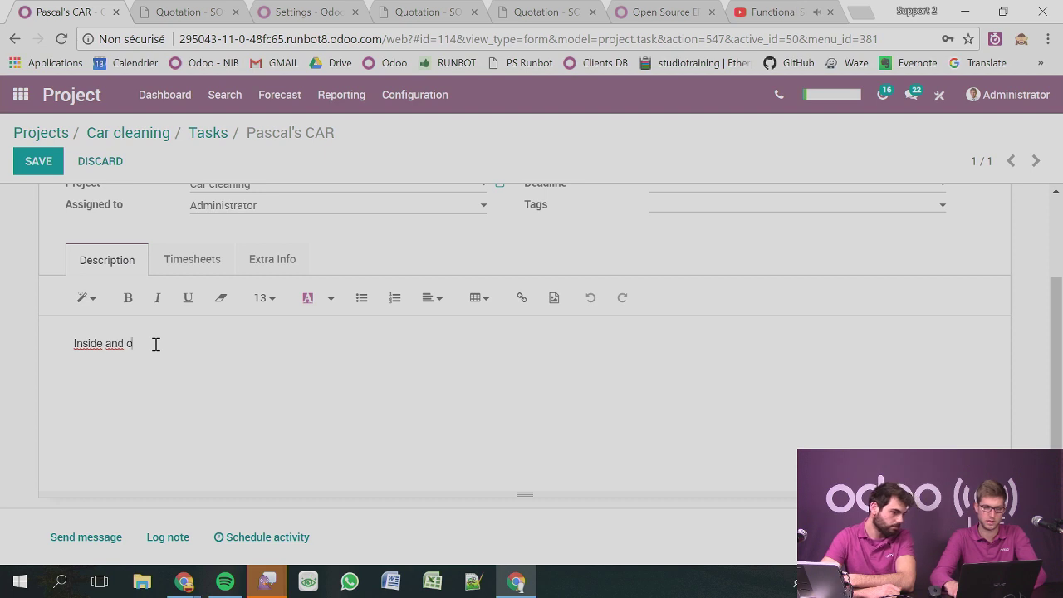
{"action": "type", "text": "utside cl"}
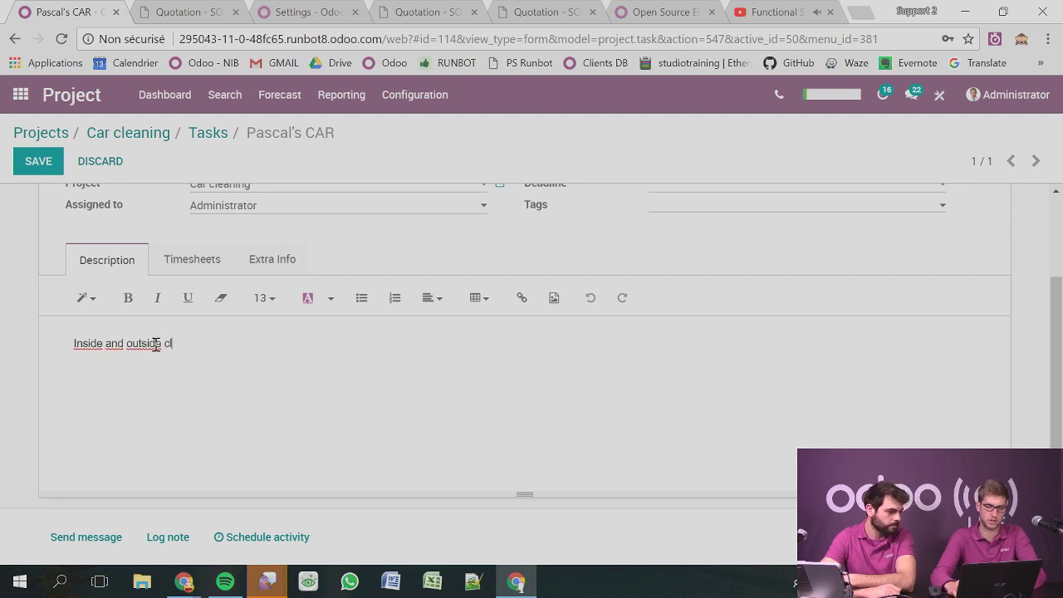
{"action": "type", "text": "eaning"}
{"action": "key", "text": "Return"}
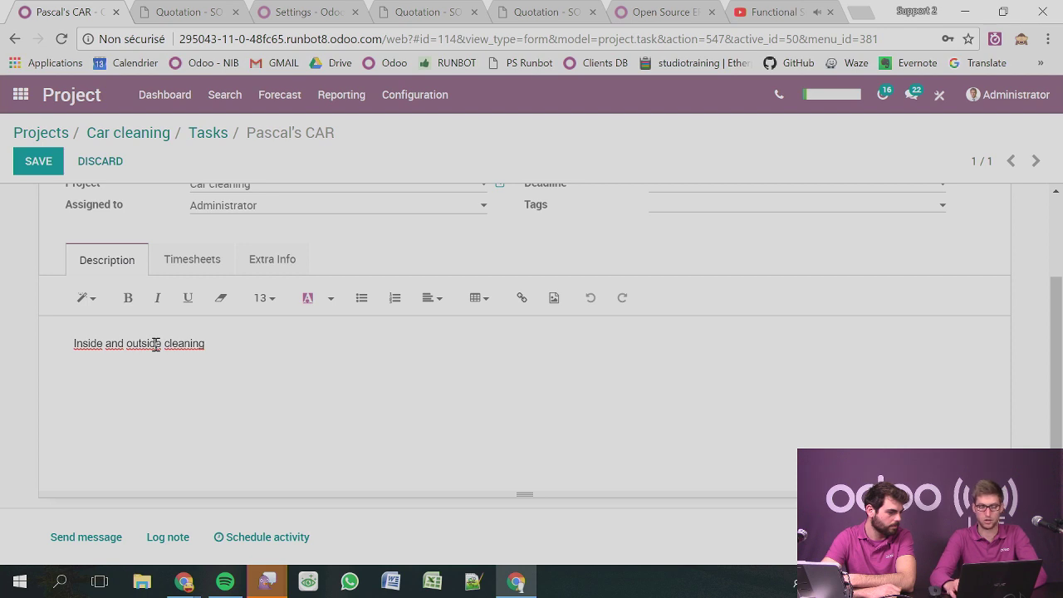
{"action": "type", "text": "Polish"}
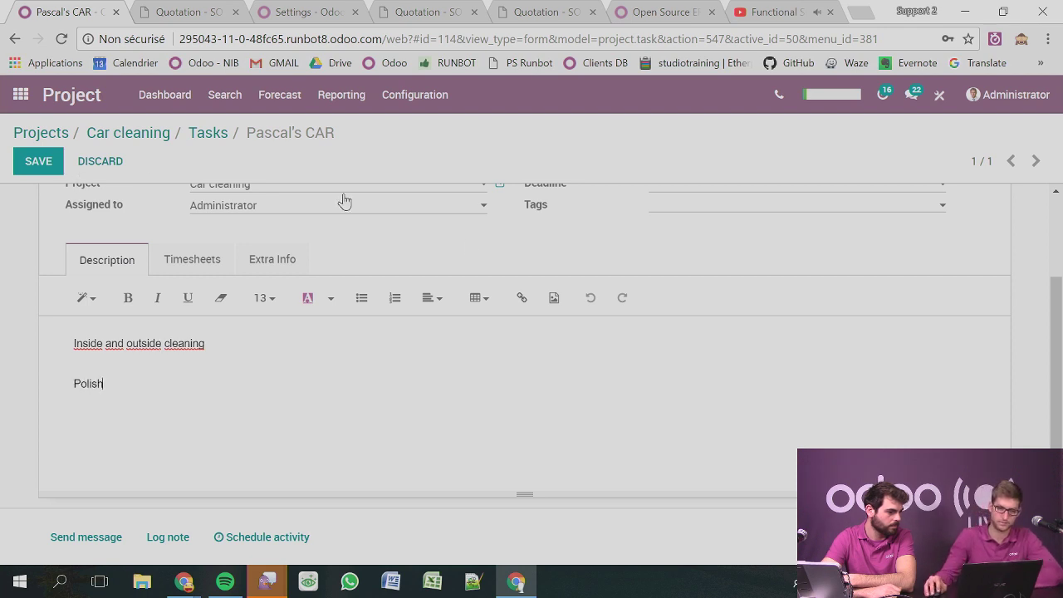
Set the task's deadline to 01/31/2018.
{"action": "scroll", "coordinate": [673, 281], "scroll_direction": "up", "scroll_amount": 2}
{"action": "left_click", "coordinate": [702, 348]}
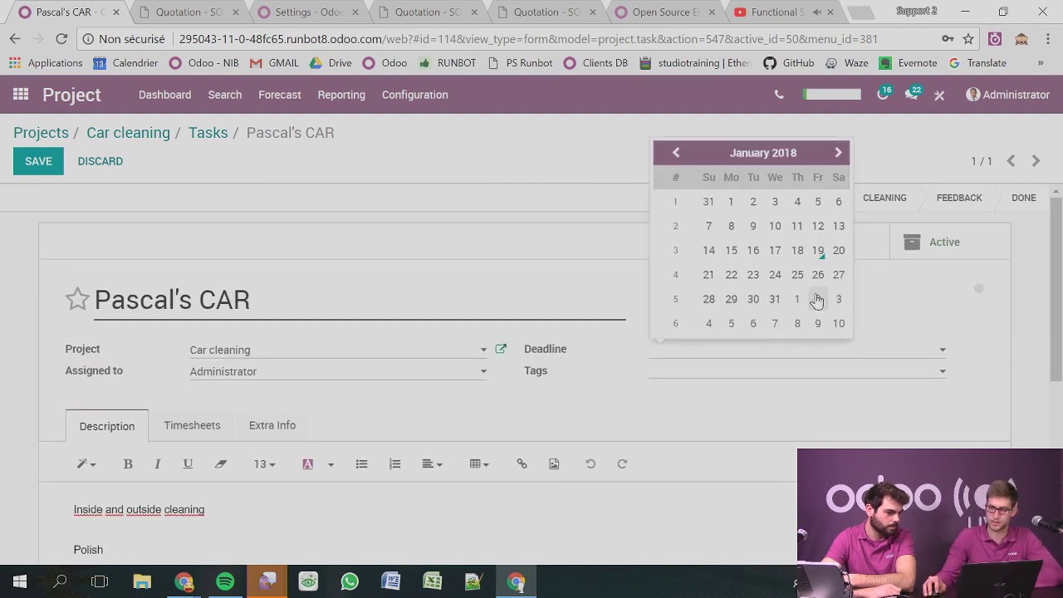
{"action": "left_click", "coordinate": [773, 299]}
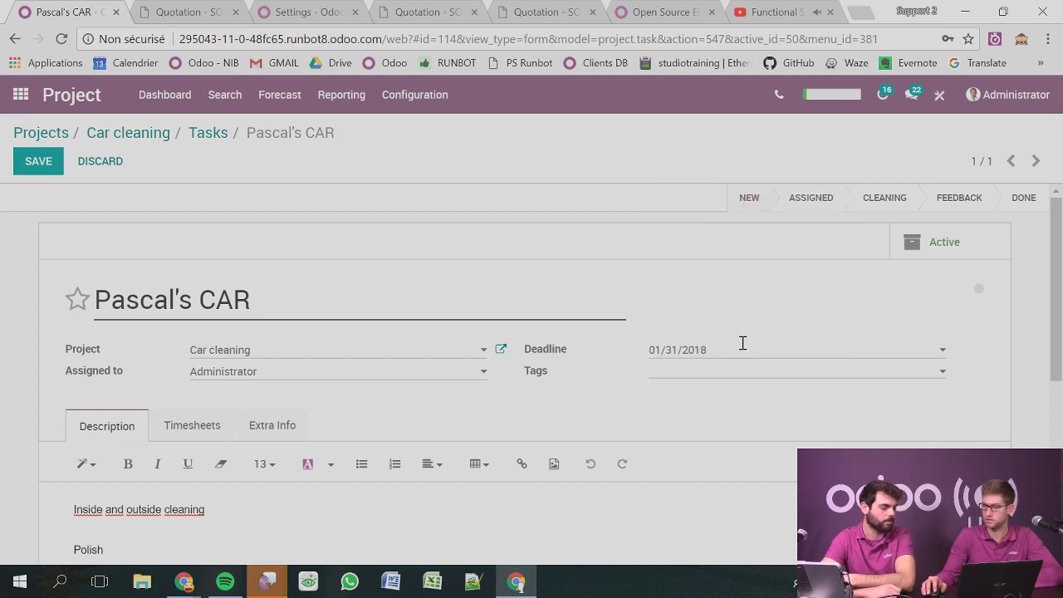
Create a new tag named "Urgent" and add it to the task.
{"action": "left_click", "coordinate": [739, 381]}
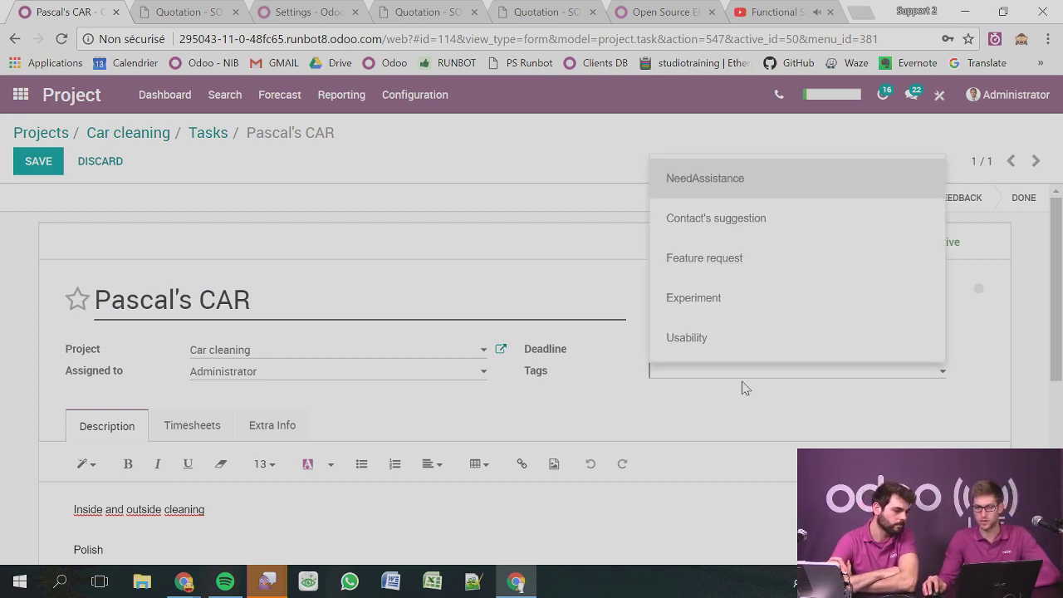
{"action": "left_click", "coordinate": [735, 385]}
{"action": "left_click", "coordinate": [733, 380]}
{"action": "type", "text": "U"}
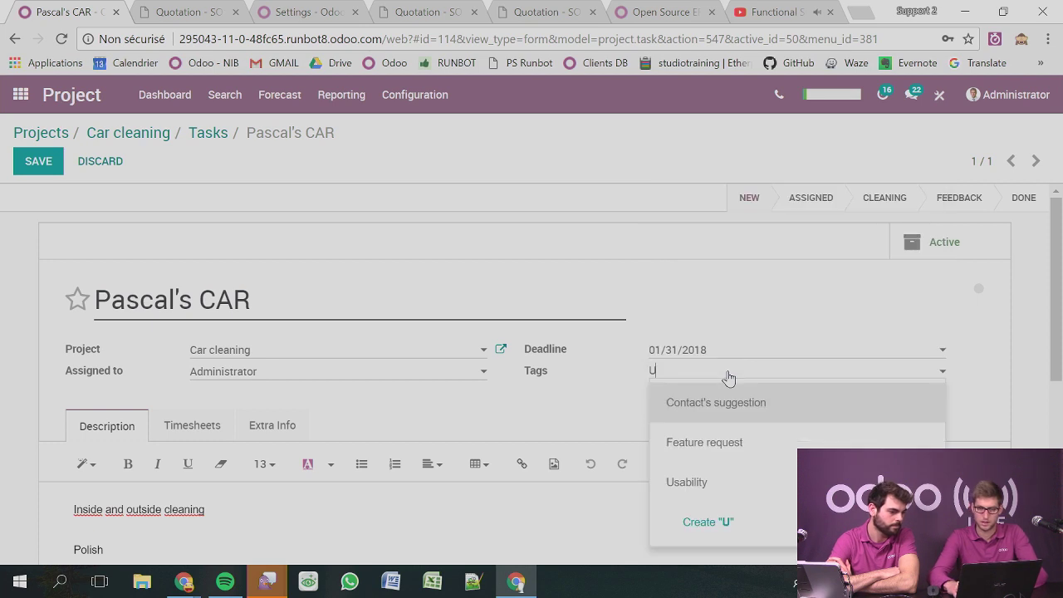
{"action": "type", "text": "rget"}
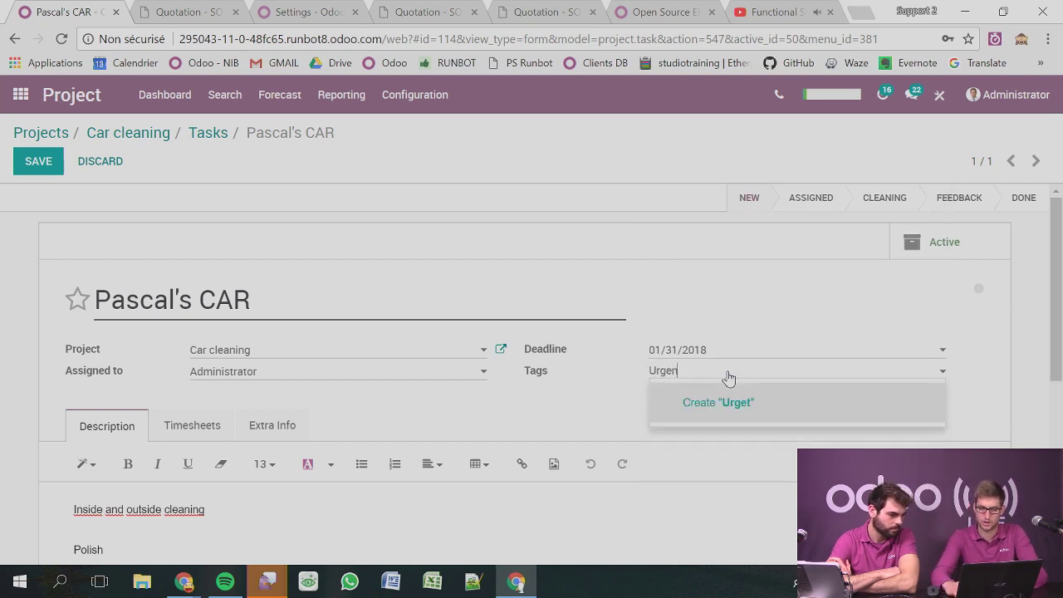
{"action": "key", "text": "Return"}
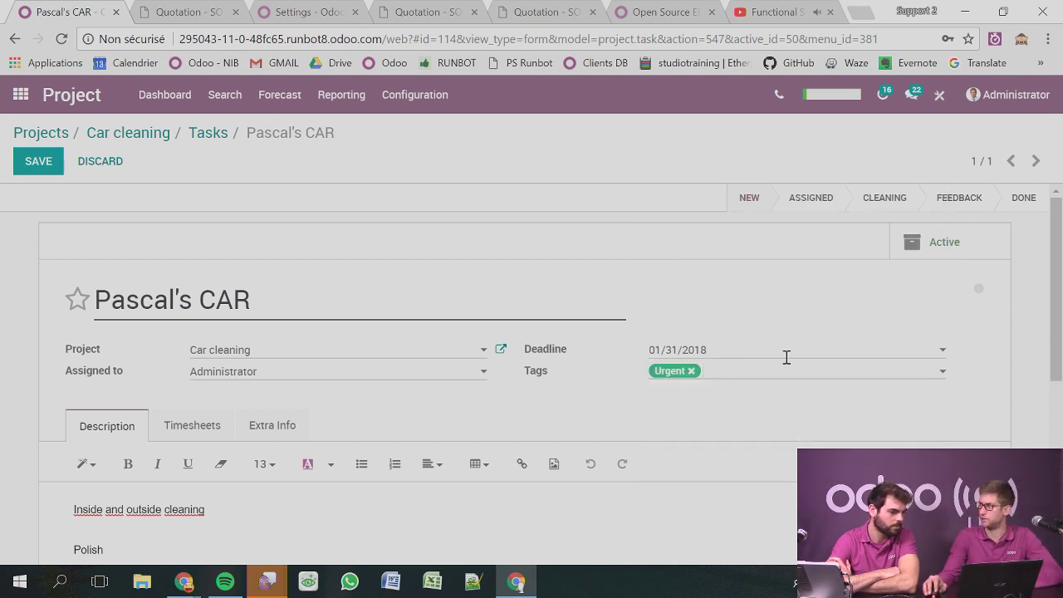
Change the Urgent tag's color to magenta after trying red, and save the task.
{"action": "left_click", "coordinate": [671, 371]}
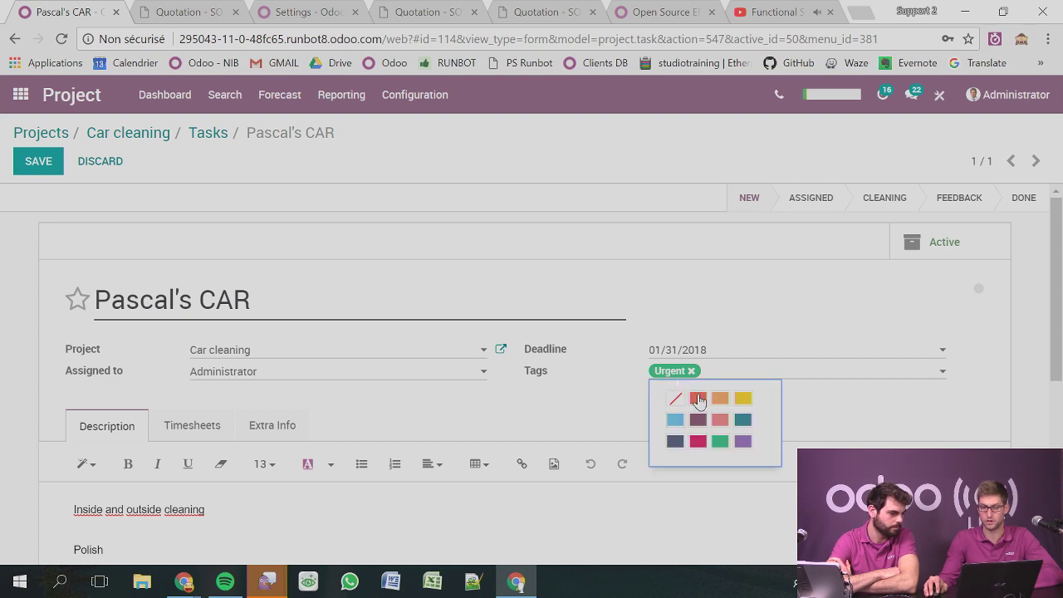
{"action": "left_click", "coordinate": [706, 441]}
{"action": "left_click", "coordinate": [671, 371]}
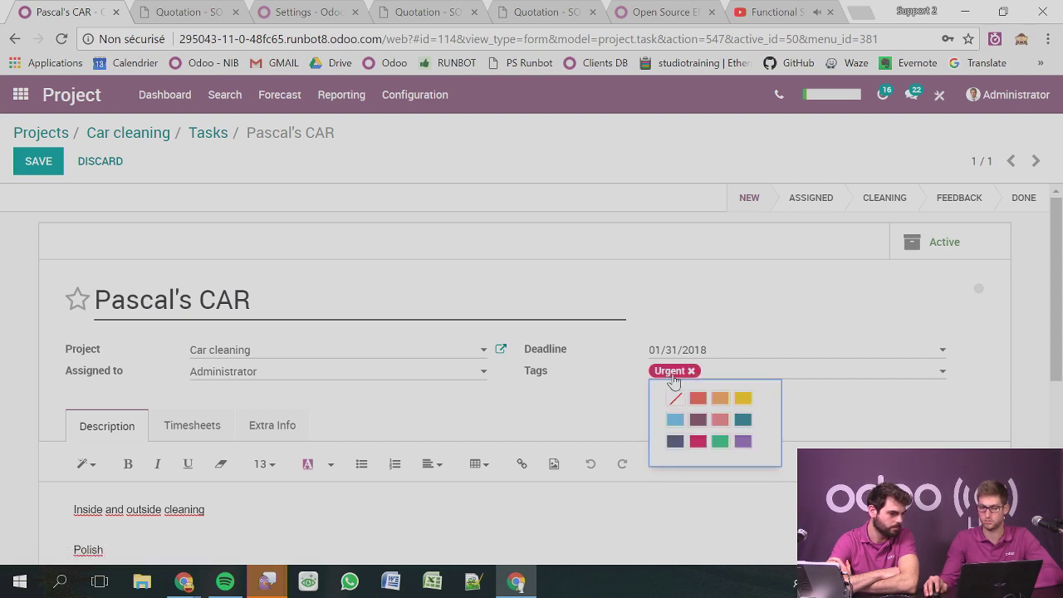
{"action": "left_click", "coordinate": [700, 397]}
{"action": "left_click", "coordinate": [675, 372]}
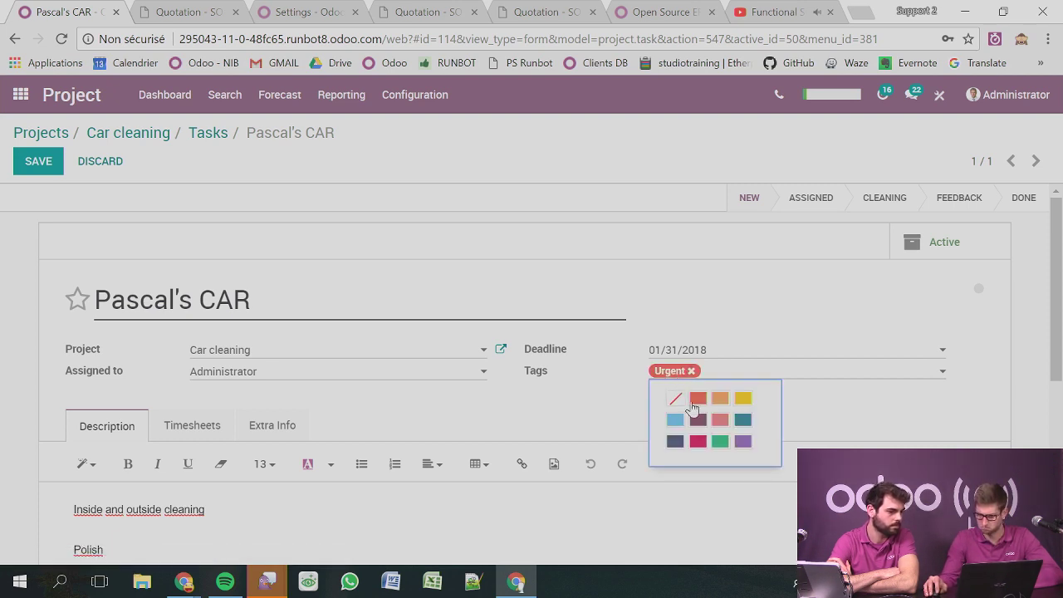
{"action": "left_click", "coordinate": [707, 444]}
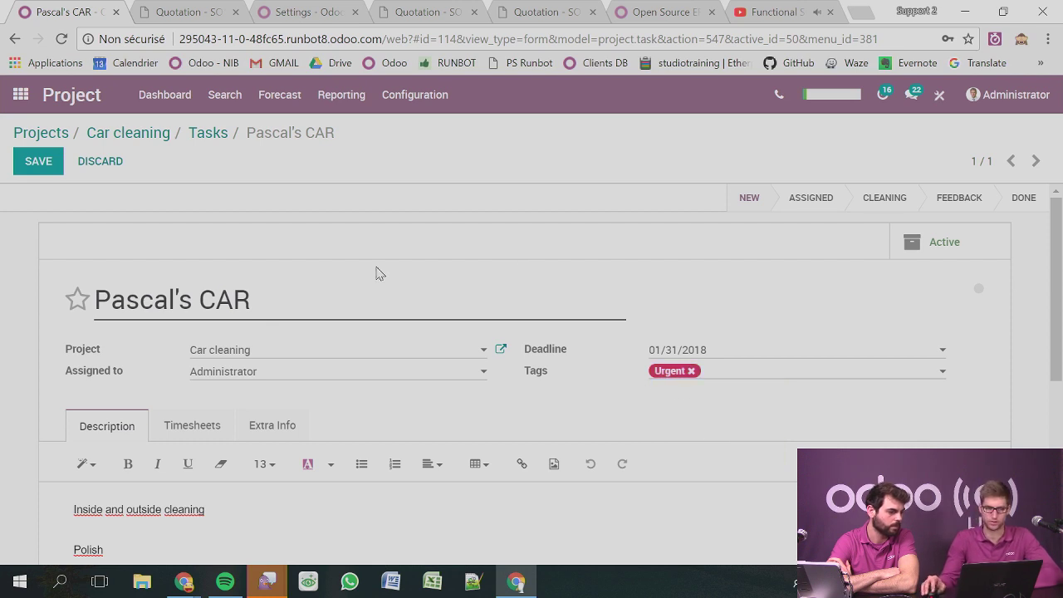
{"action": "left_click", "coordinate": [38, 169]}
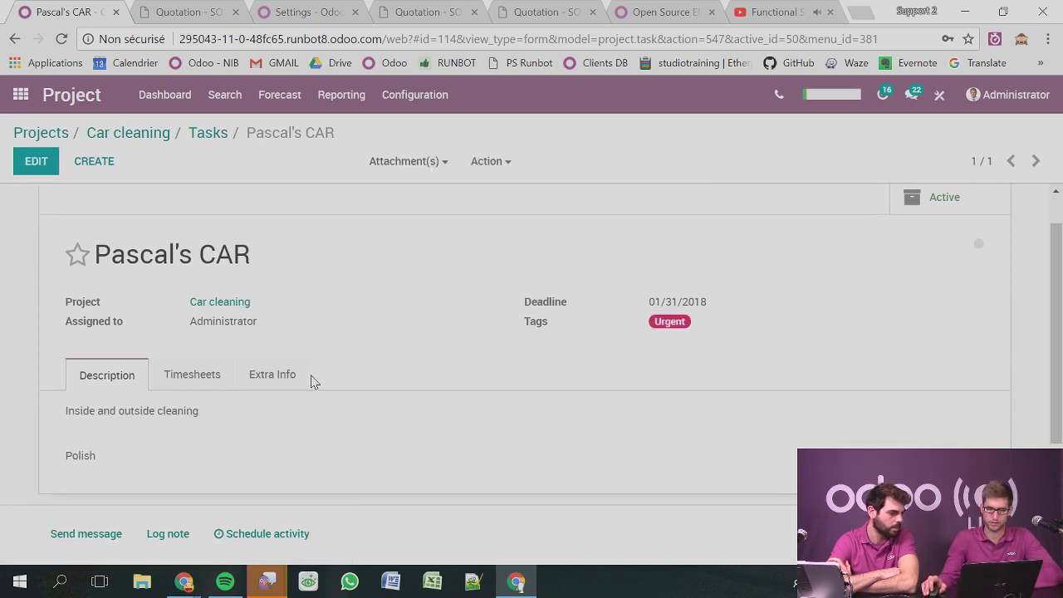
Mark the saved task as high priority with its star.
{"action": "scroll", "coordinate": [382, 440], "scroll_direction": "down", "scroll_amount": 1}
{"action": "scroll", "coordinate": [389, 325], "scroll_direction": "up", "scroll_amount": 1}
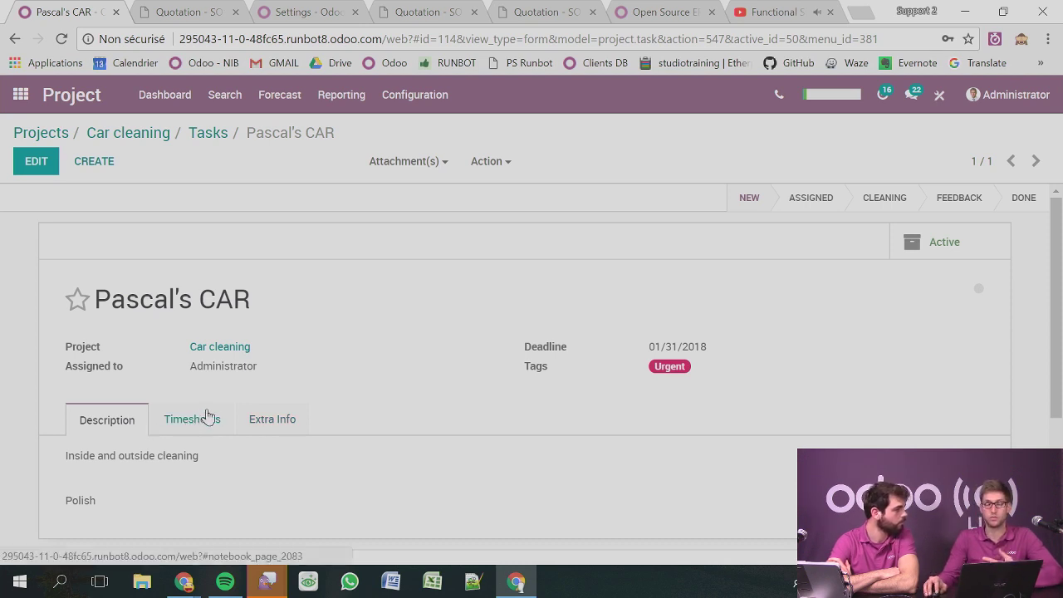
{"action": "left_click", "coordinate": [77, 302]}
Set the task's Initially Planned Hours to 1:30 in its timesheet details and save the task.
{"action": "left_click", "coordinate": [192, 420]}
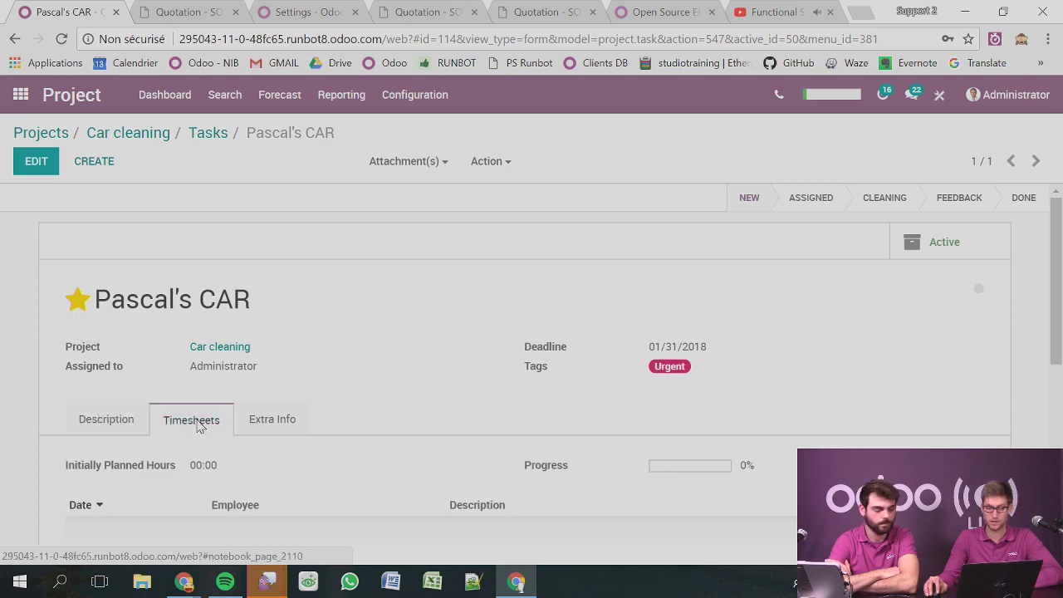
{"action": "scroll", "coordinate": [327, 375], "scroll_direction": "down", "scroll_amount": 2}
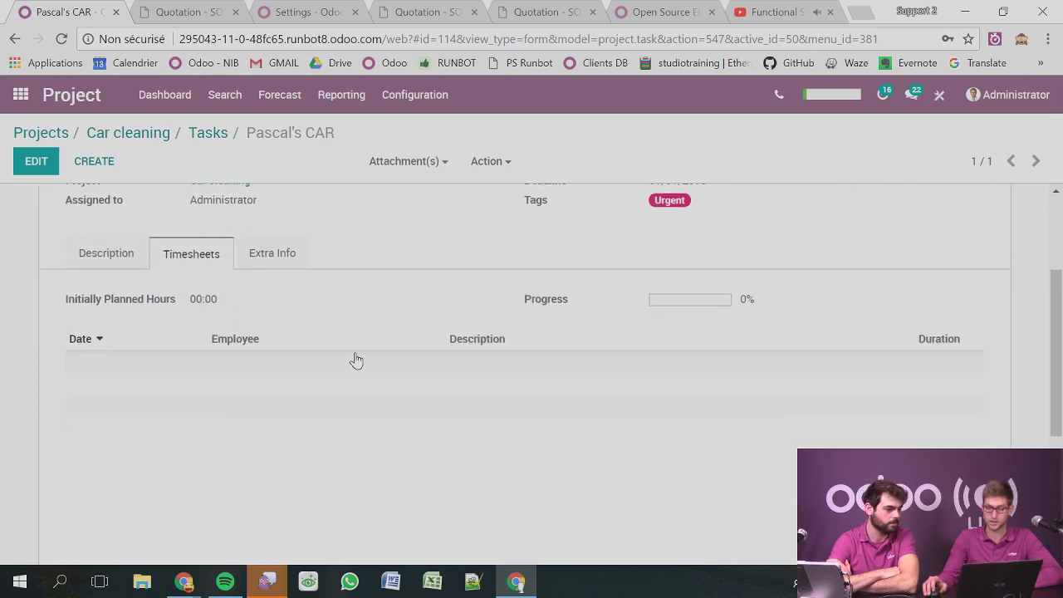
{"action": "left_click", "coordinate": [37, 163]}
{"action": "scroll", "coordinate": [233, 396], "scroll_direction": "down", "scroll_amount": 1}
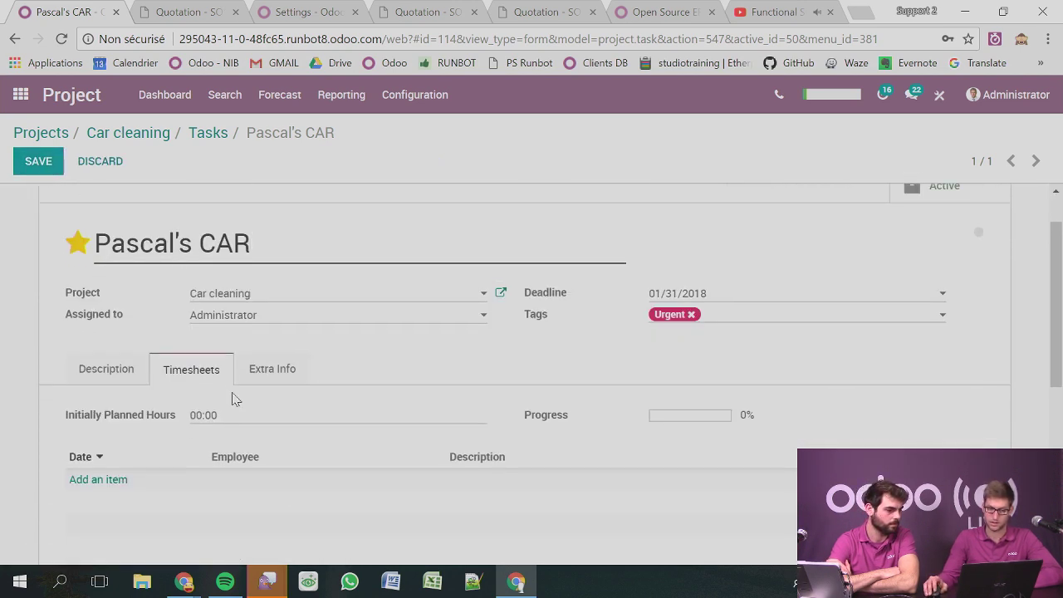
{"action": "left_click", "coordinate": [135, 389]}
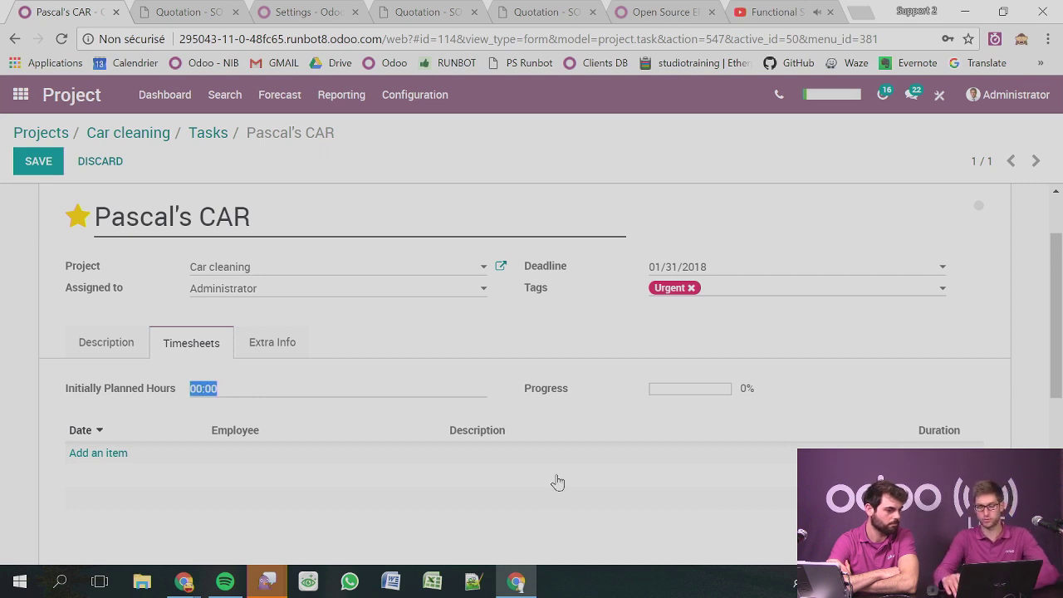
{"action": "type", "text": "1"}
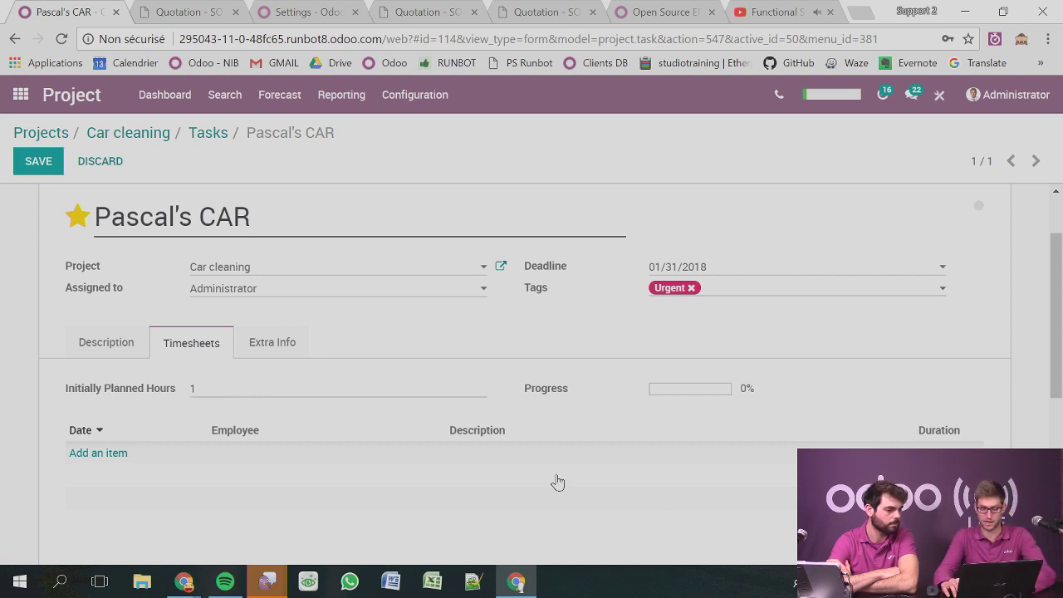
{"action": "type", "text": ":30"}
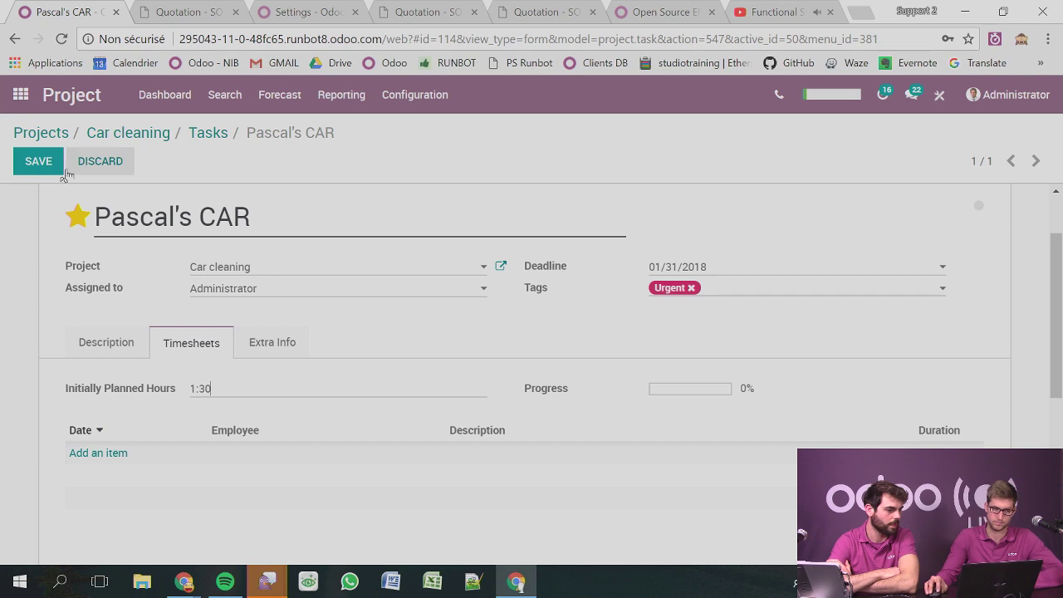
{"action": "left_click", "coordinate": [41, 163]}
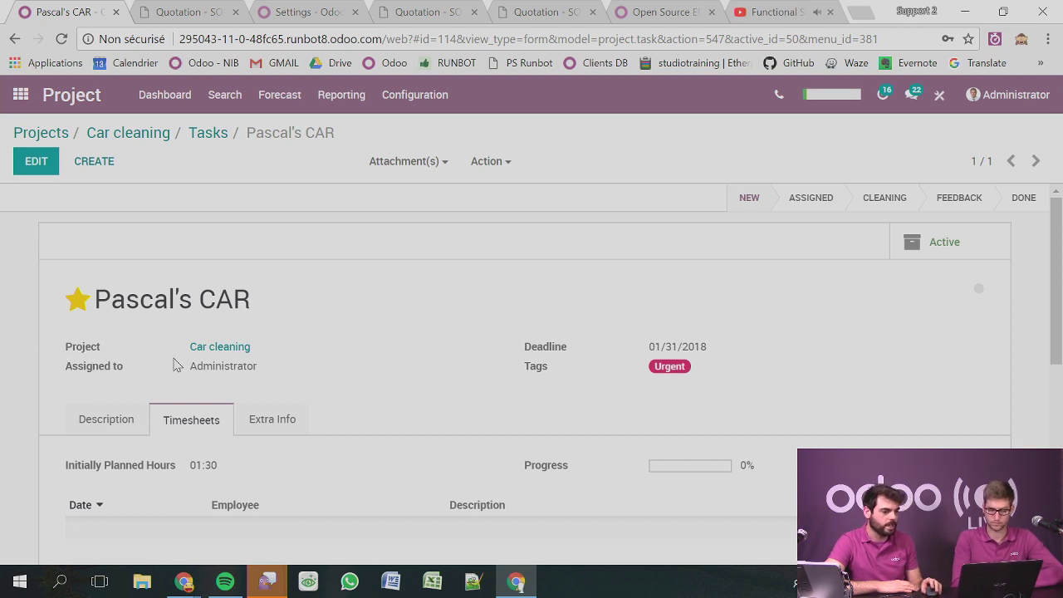
Edit the task and reassign it from the administrator to the third suggested user.
{"action": "left_click", "coordinate": [43, 166]}
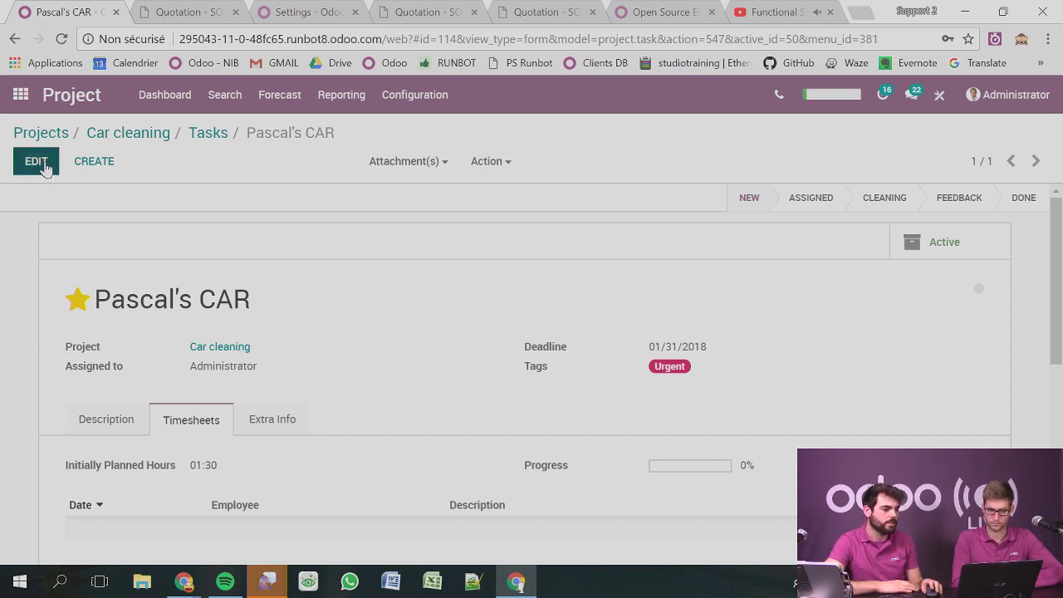
{"action": "left_click", "coordinate": [329, 372]}
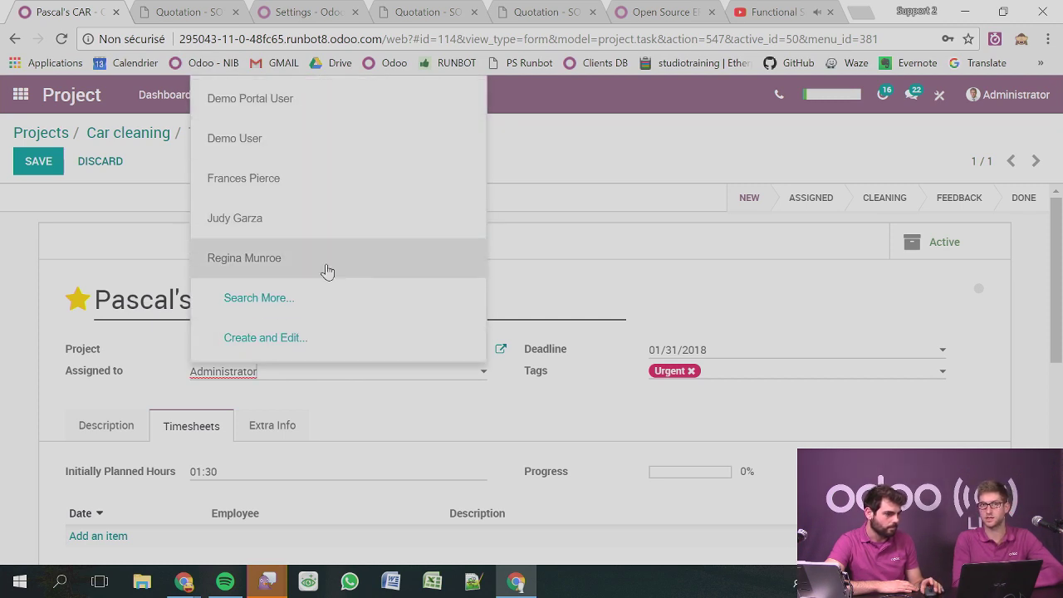
{"action": "left_click", "coordinate": [335, 189]}
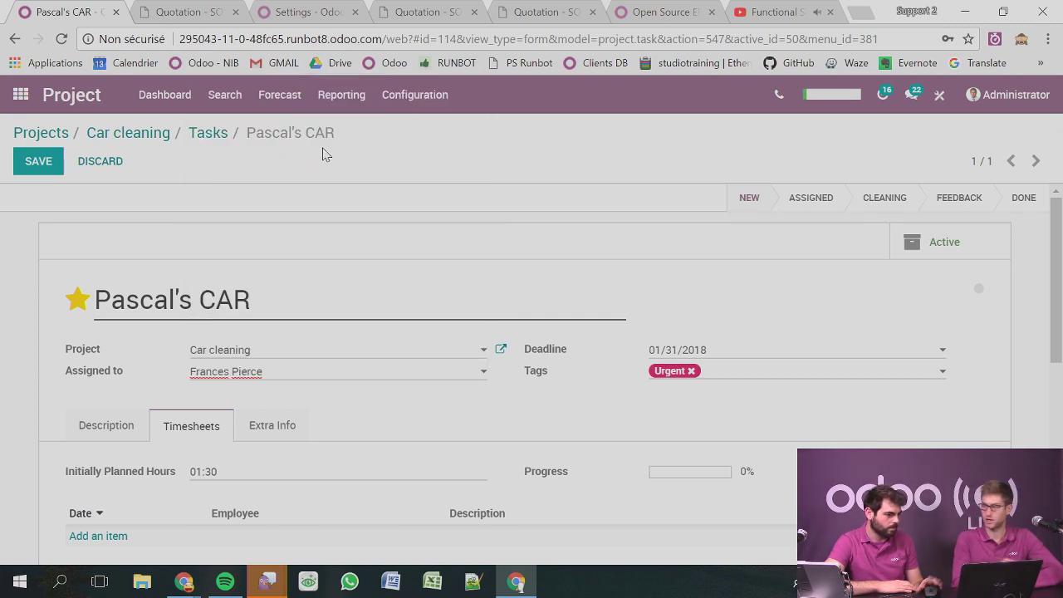
Save the reassigned task and review its message log, extra info and timesheet details.
{"action": "left_click", "coordinate": [23, 173]}
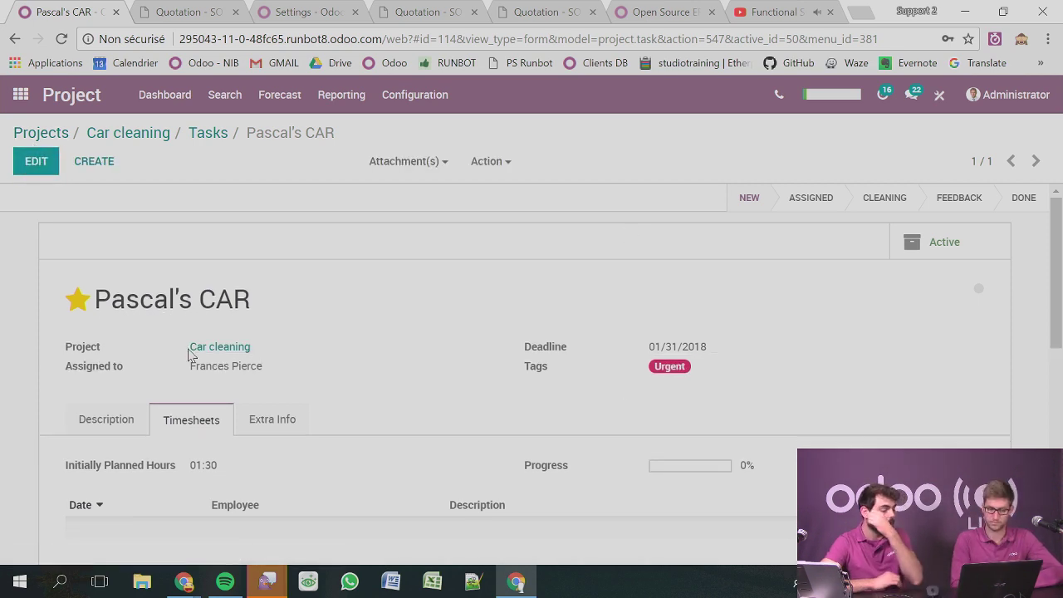
{"action": "scroll", "coordinate": [351, 366], "scroll_direction": "down", "scroll_amount": 5}
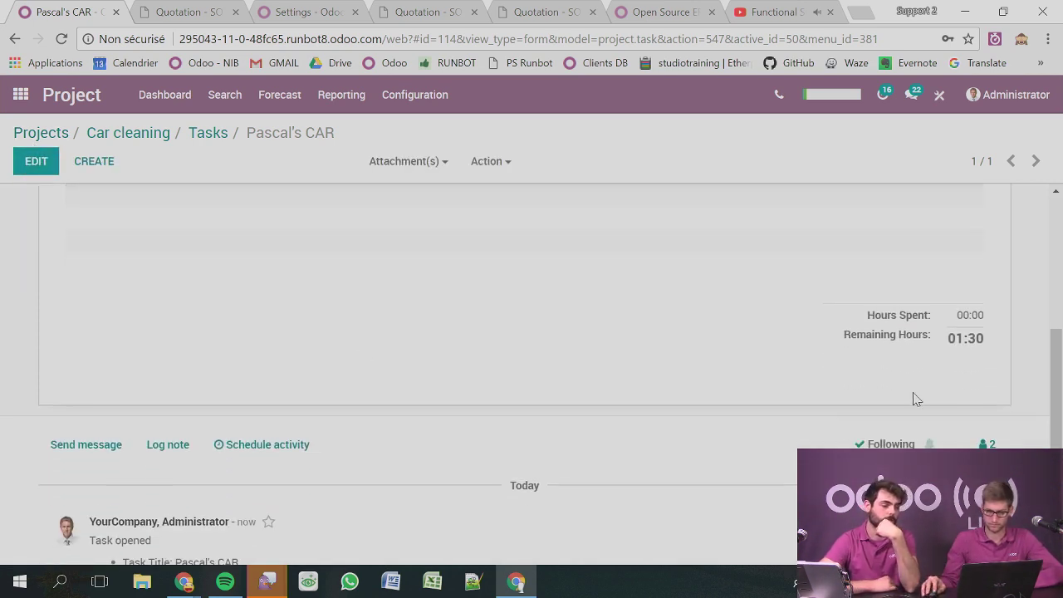
{"action": "scroll", "coordinate": [771, 411], "scroll_direction": "down", "scroll_amount": 2}
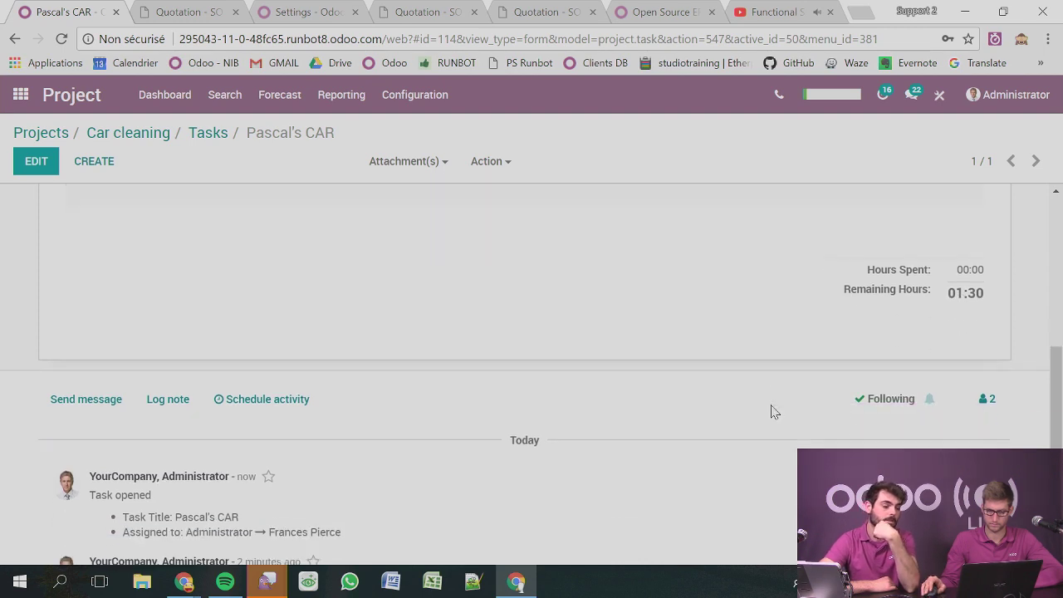
{"action": "scroll", "coordinate": [771, 411], "scroll_direction": "up", "scroll_amount": 3}
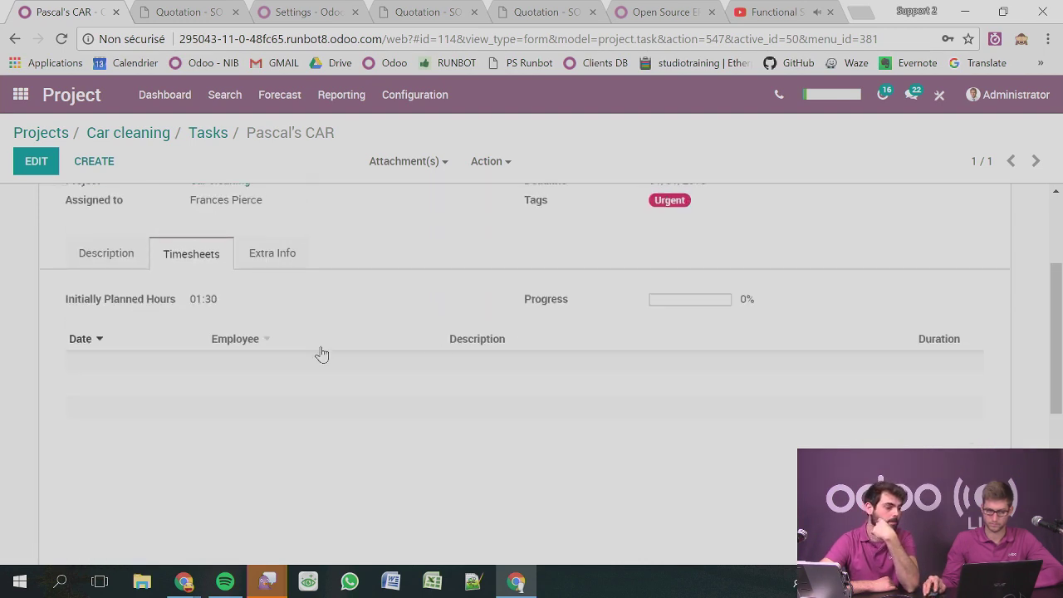
{"action": "left_click", "coordinate": [255, 263]}
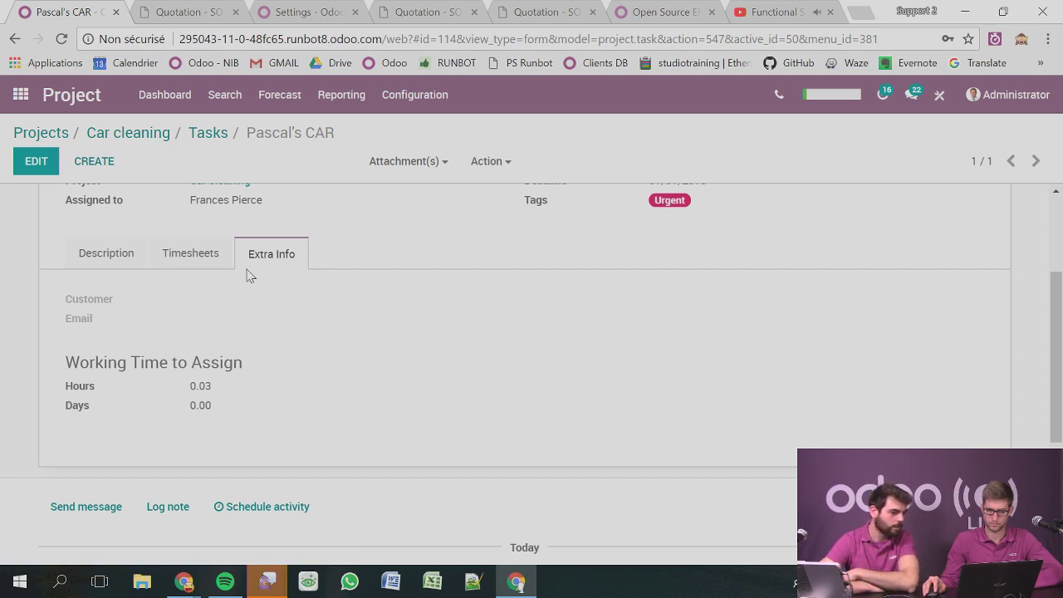
{"action": "left_click", "coordinate": [174, 254]}
{"action": "scroll", "coordinate": [204, 275], "scroll_direction": "up", "scroll_amount": 1}
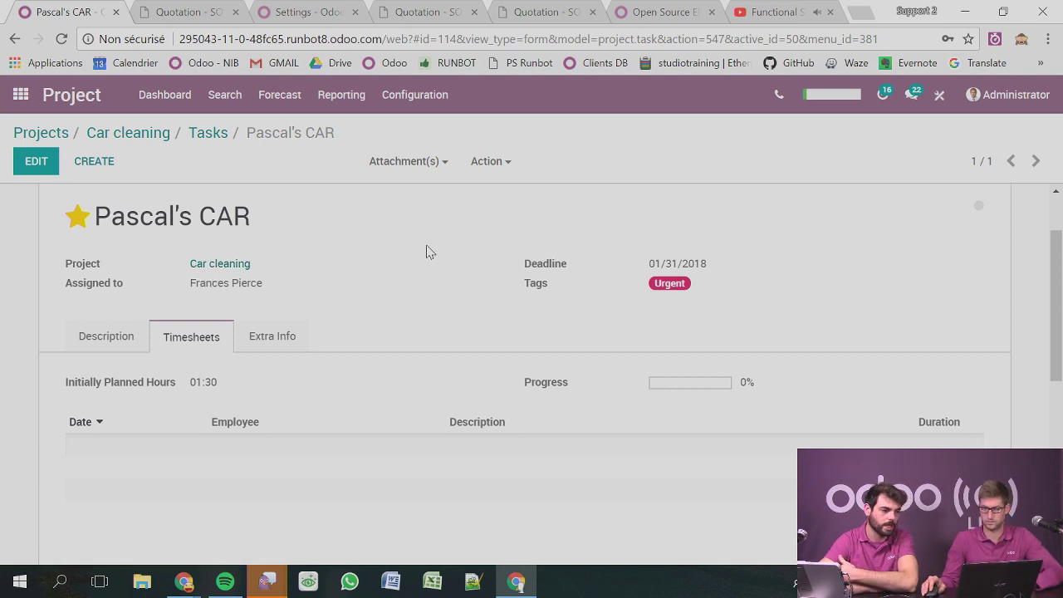
Return to the Car cleaning task board and set the task card's colour to green.
{"action": "key", "text": "ctrl+minus"}
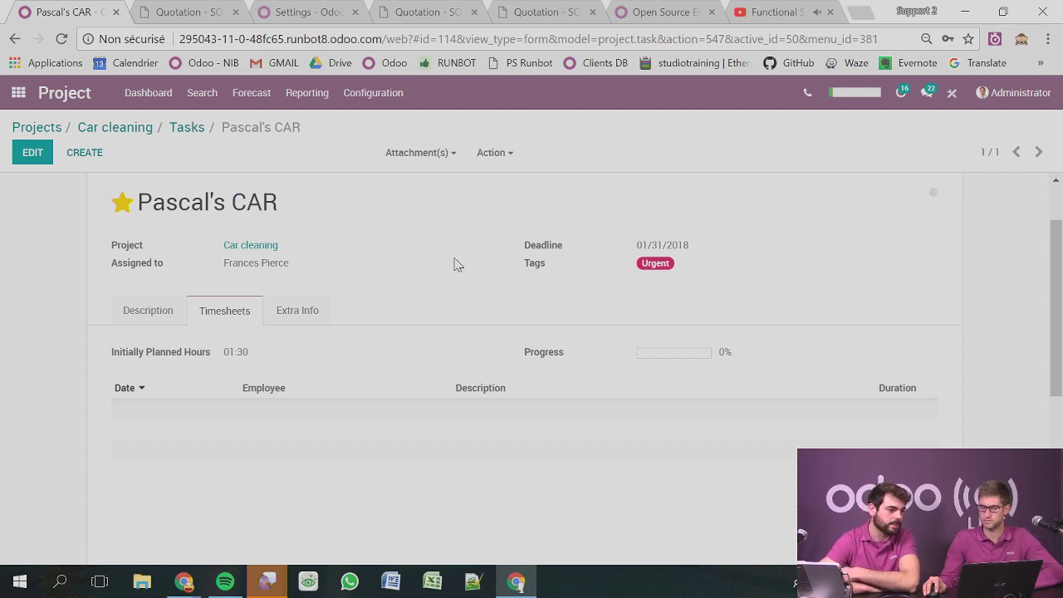
{"action": "left_click", "coordinate": [187, 128]}
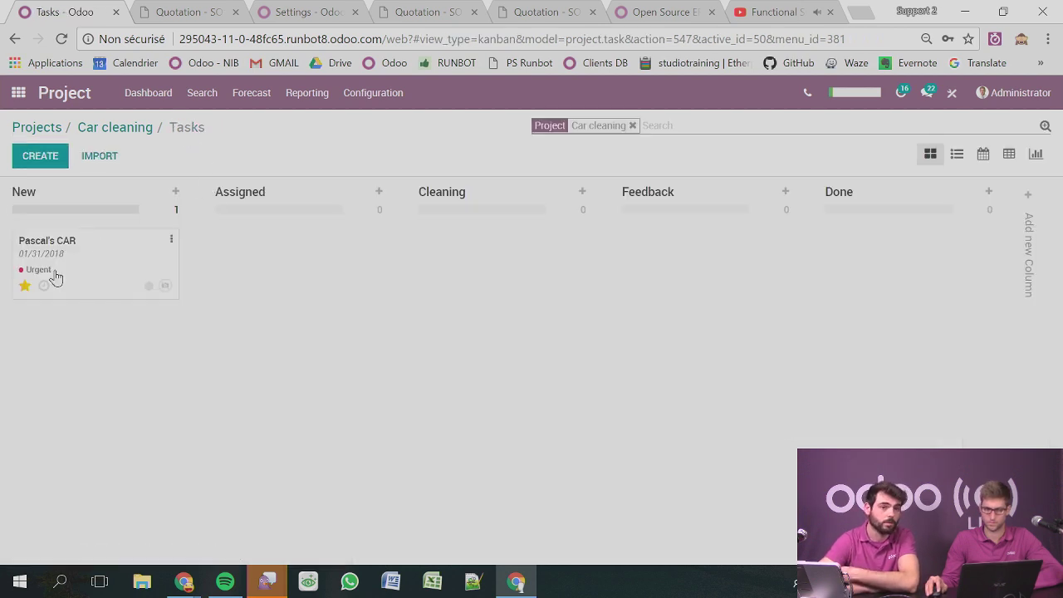
{"action": "left_click_drag", "start_coordinate": [48, 270], "coordinate": [78, 278]}
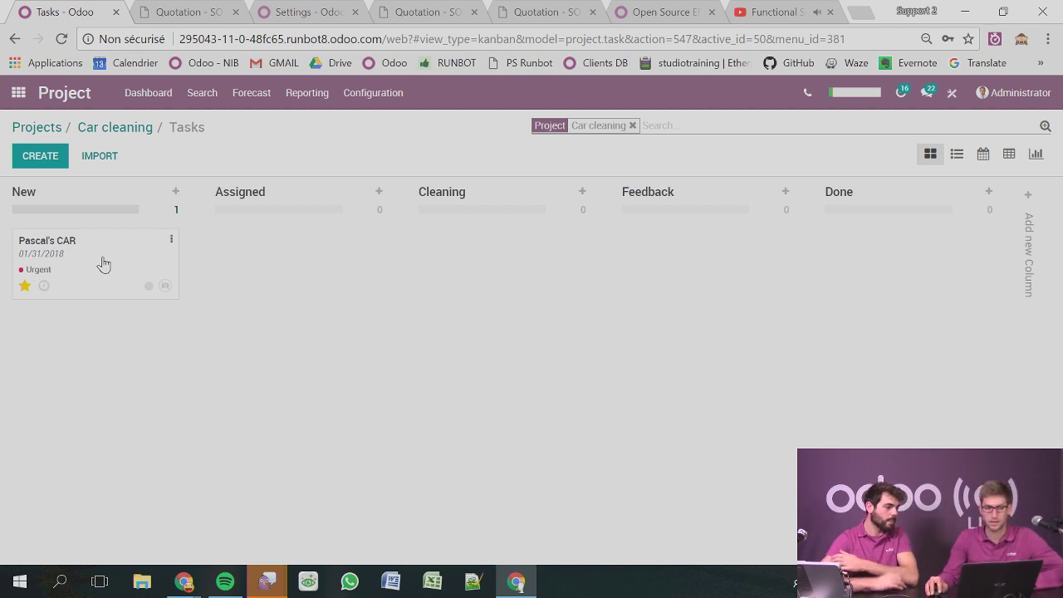
{"action": "left_click", "coordinate": [171, 239]}
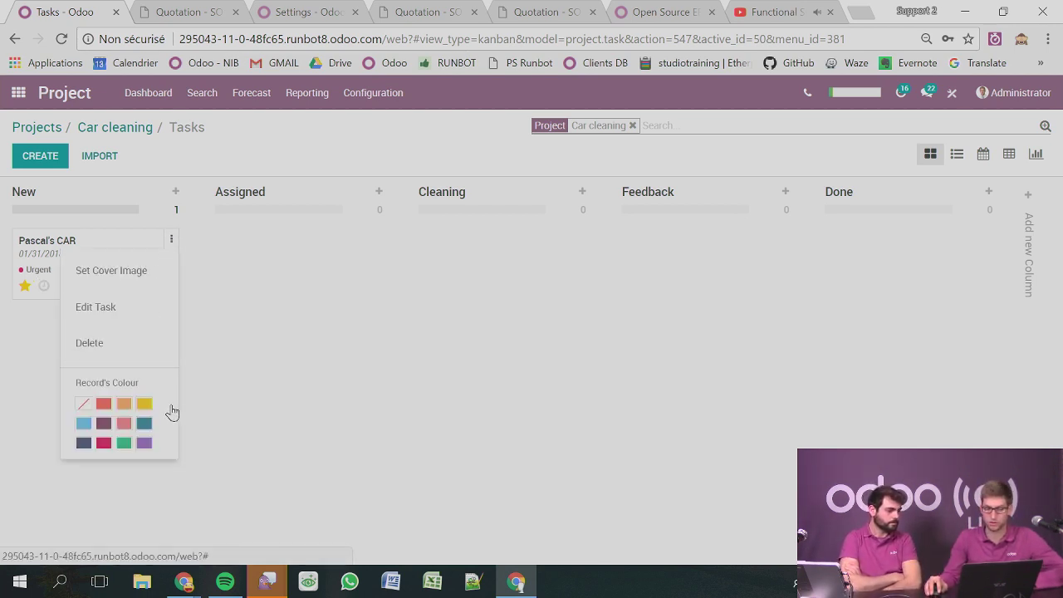
{"action": "left_click", "coordinate": [124, 443]}
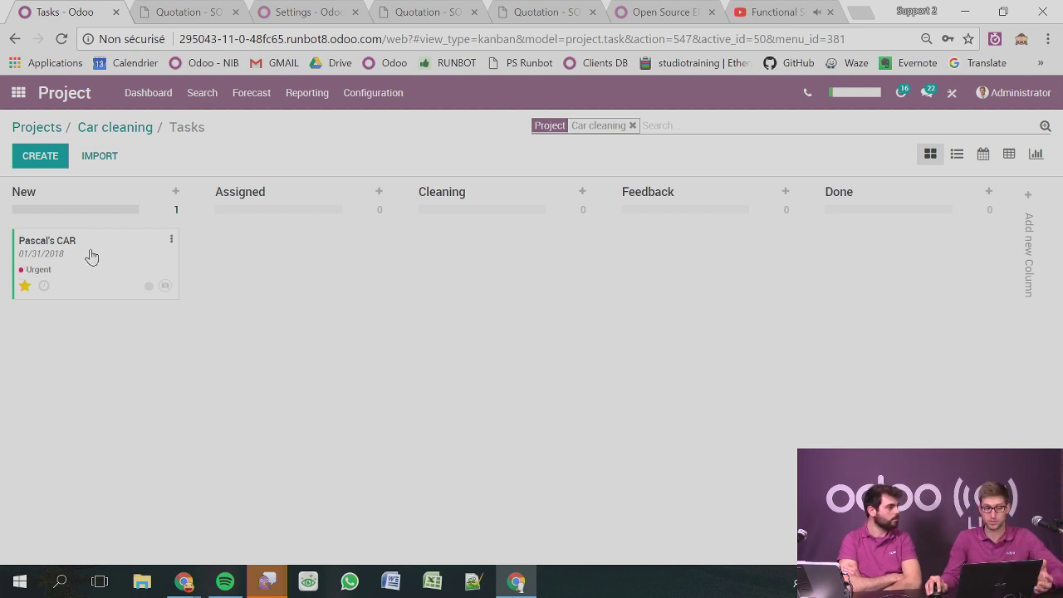
View the task through its card's edit option and go back to the task board.
{"action": "left_click", "coordinate": [25, 287]}
{"action": "left_click", "coordinate": [170, 240]}
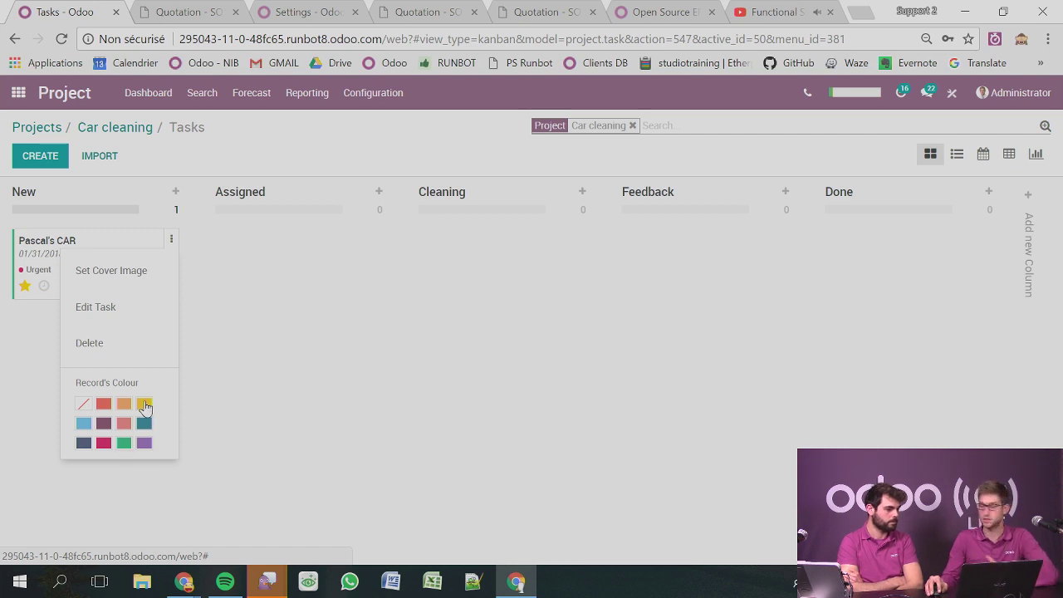
{"action": "left_click", "coordinate": [116, 309]}
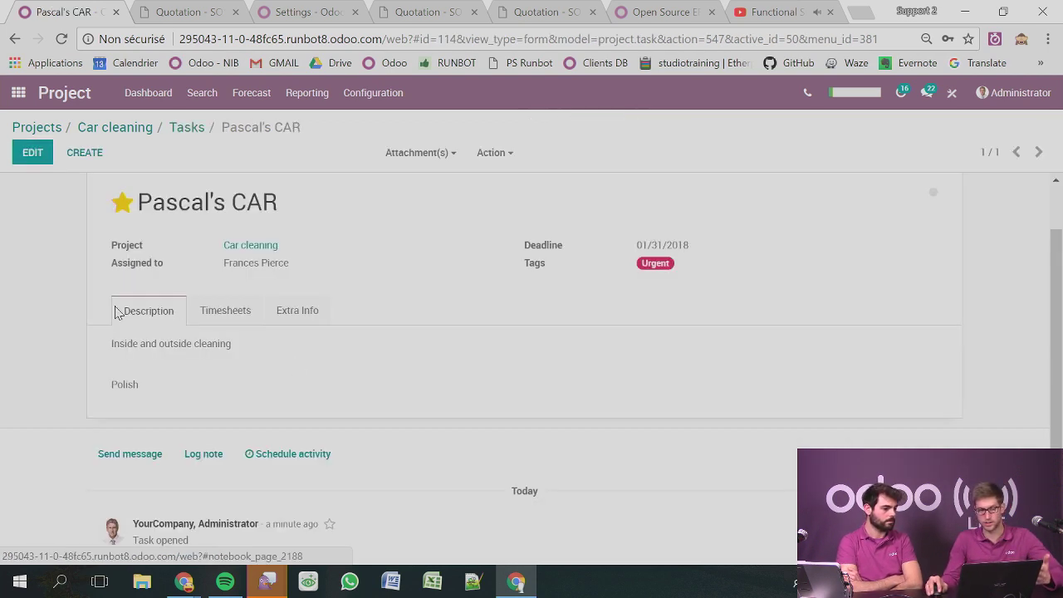
{"action": "left_click", "coordinate": [182, 129]}
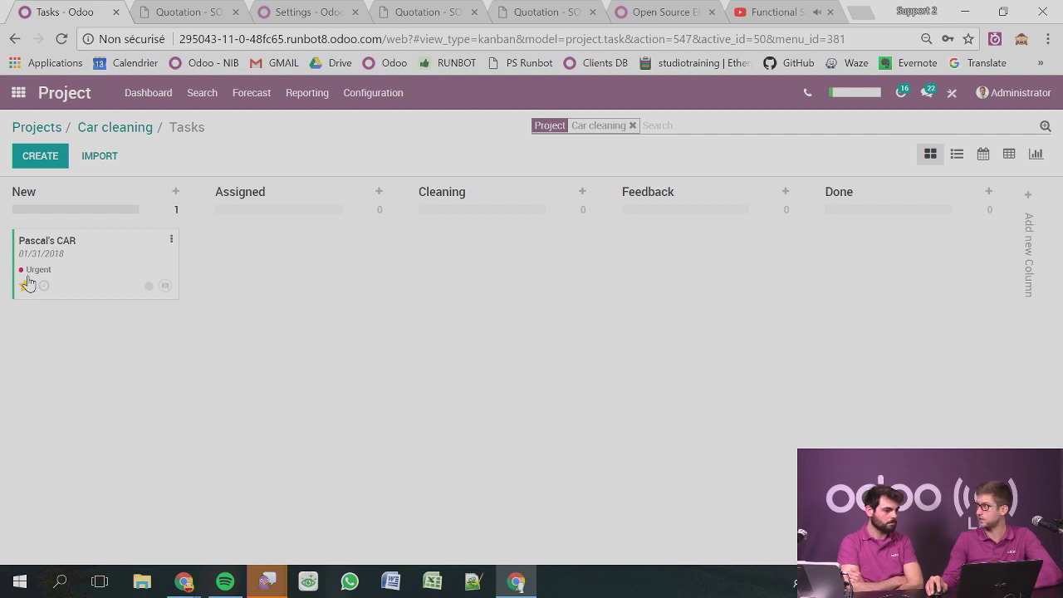
Open the car task from the board and move it to the Assigned stage.
{"action": "left_click", "coordinate": [91, 284]}
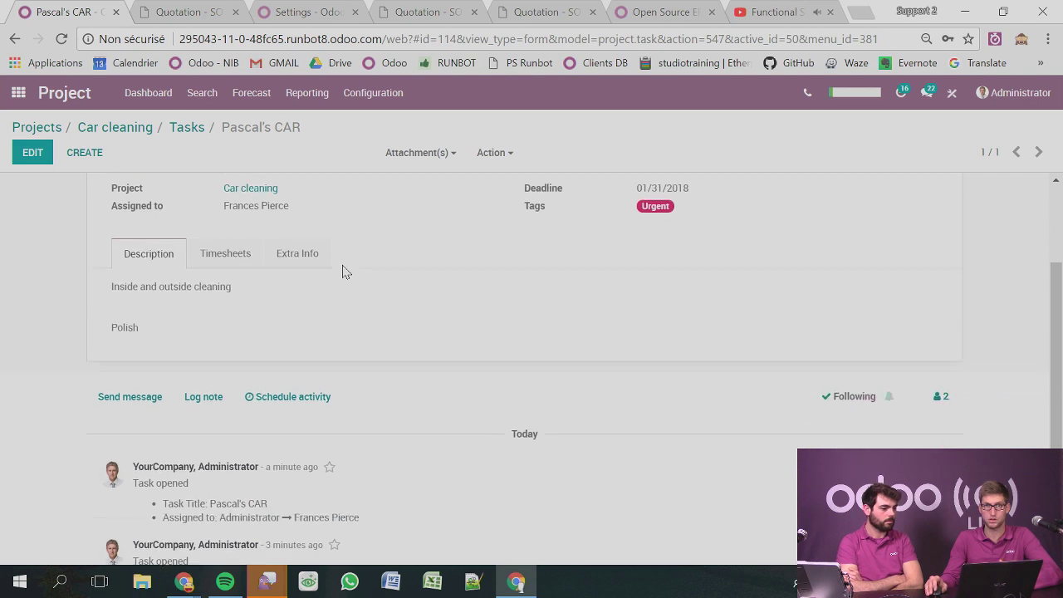
{"action": "scroll", "coordinate": [348, 274], "scroll_direction": "down", "scroll_amount": 1}
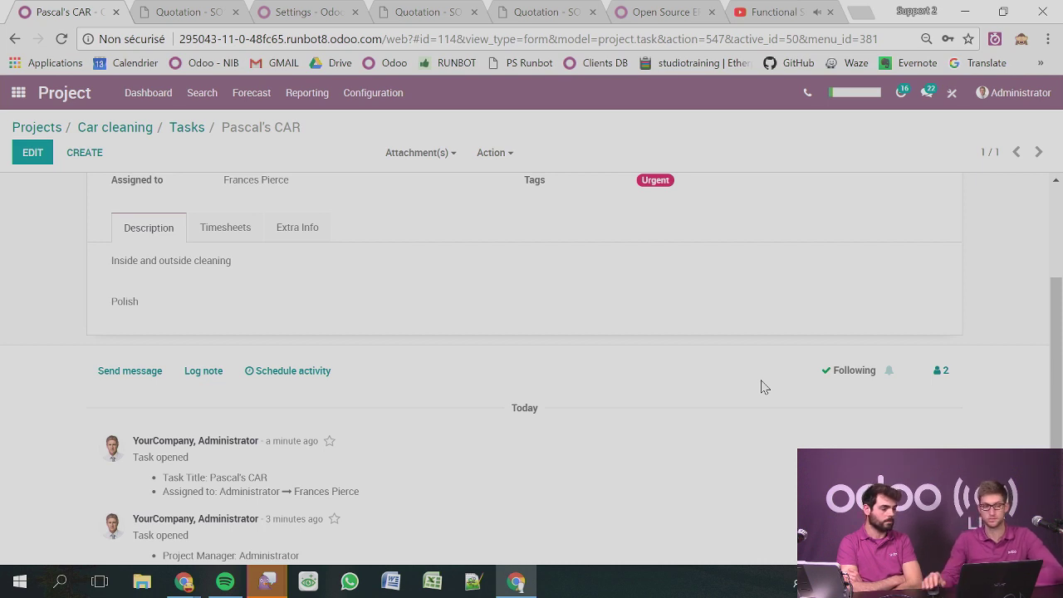
{"action": "scroll", "coordinate": [558, 286], "scroll_direction": "up", "scroll_amount": 3}
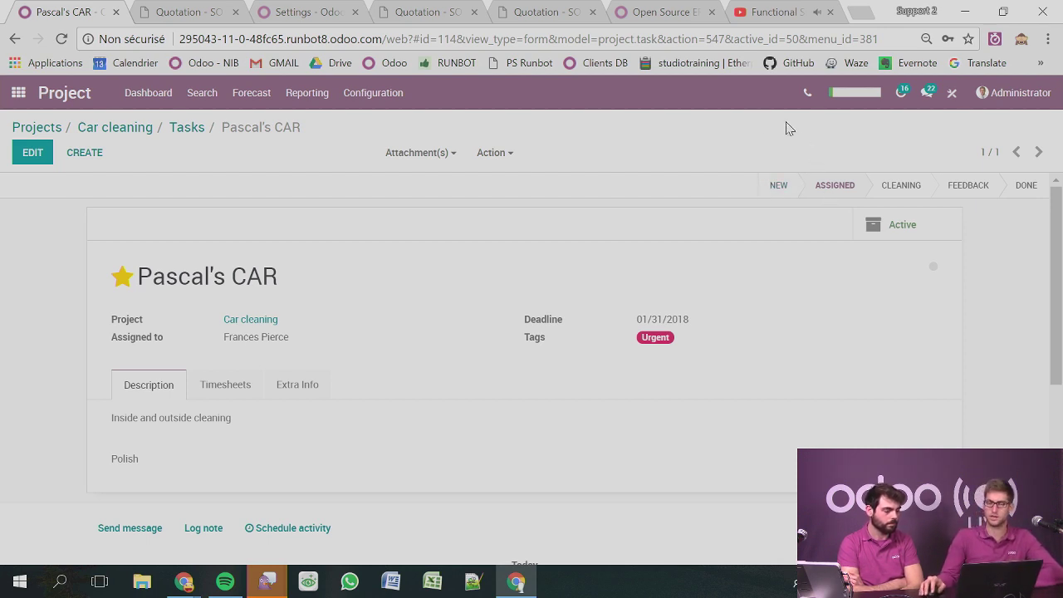
Put the task in edit mode and move it to the Cleaning stage.
{"action": "left_click", "coordinate": [38, 161]}
{"action": "scroll", "coordinate": [768, 309], "scroll_direction": "up", "scroll_amount": 2}
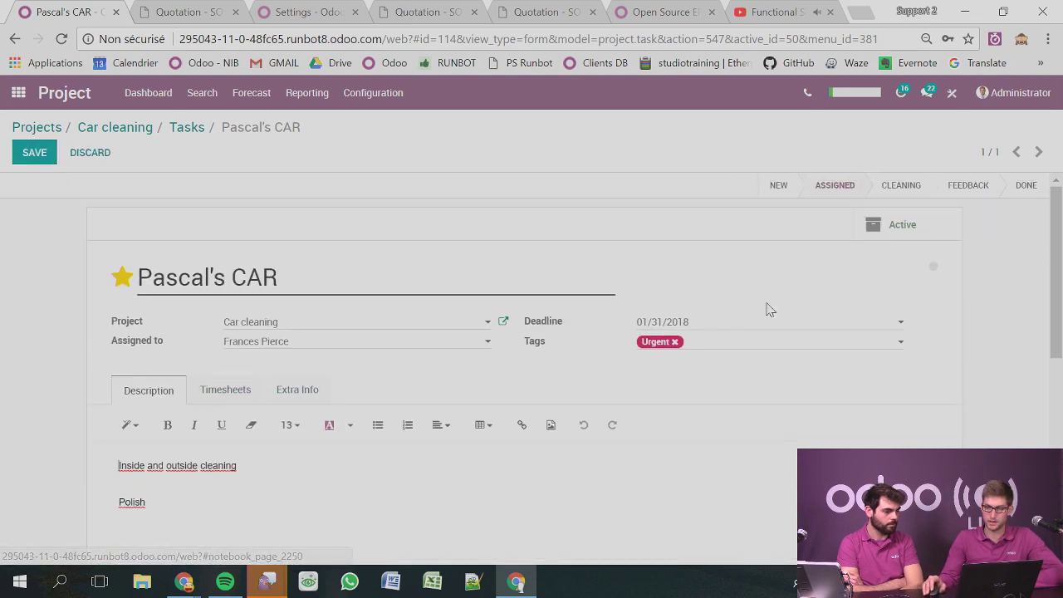
{"action": "left_click", "coordinate": [885, 194]}
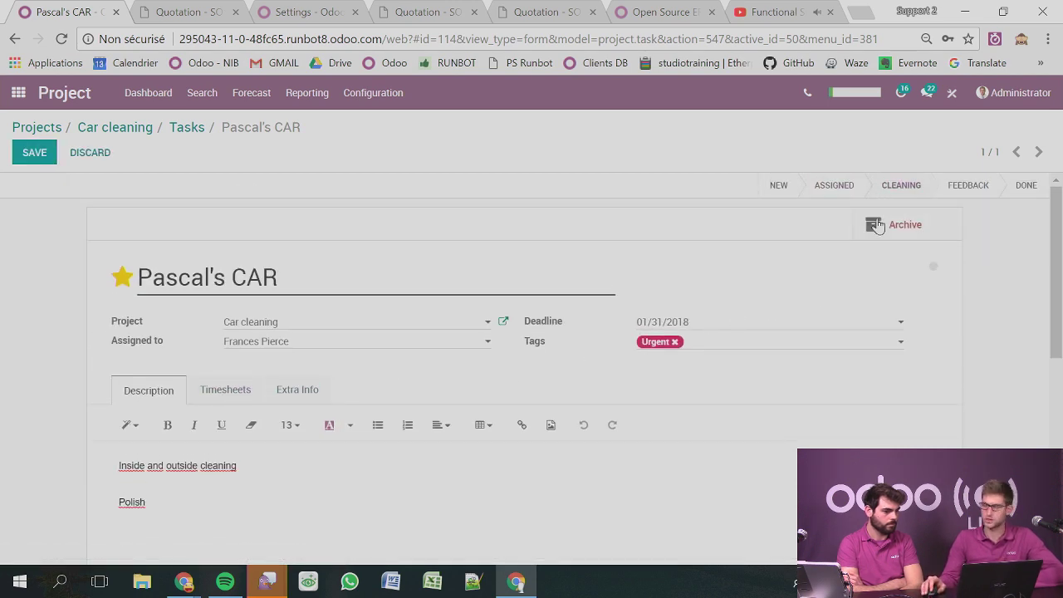
Add a new line to the task's timesheet.
{"action": "scroll", "coordinate": [366, 340], "scroll_direction": "down", "scroll_amount": 1}
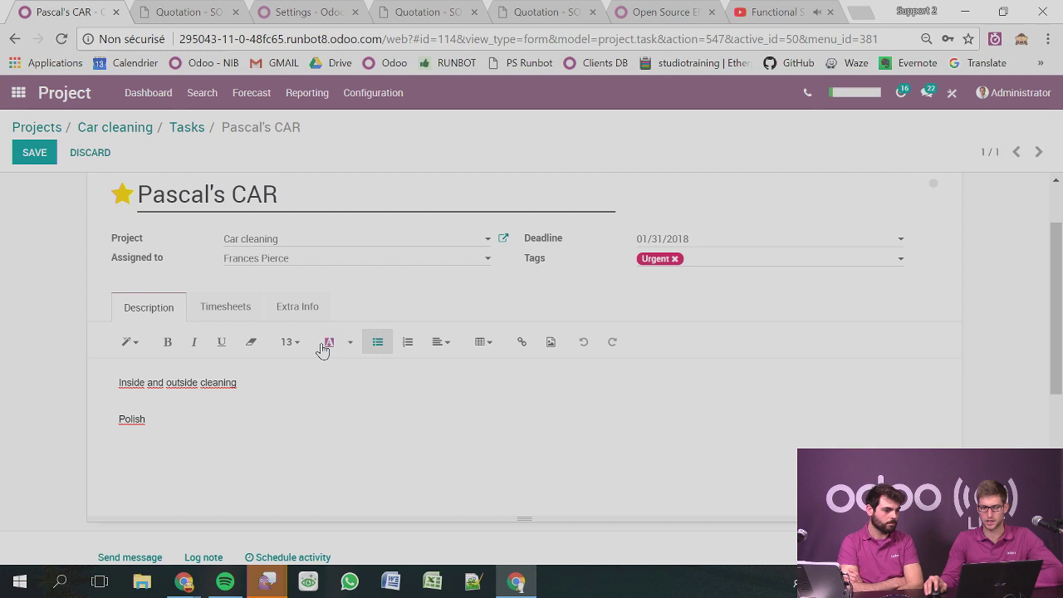
{"action": "left_click", "coordinate": [230, 307]}
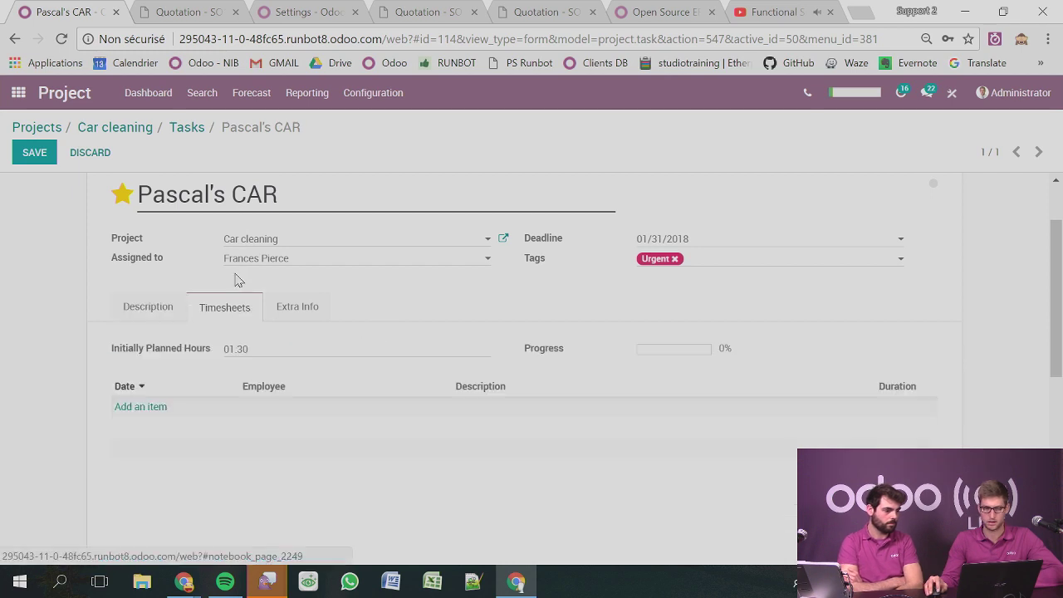
{"action": "left_click", "coordinate": [152, 406]}
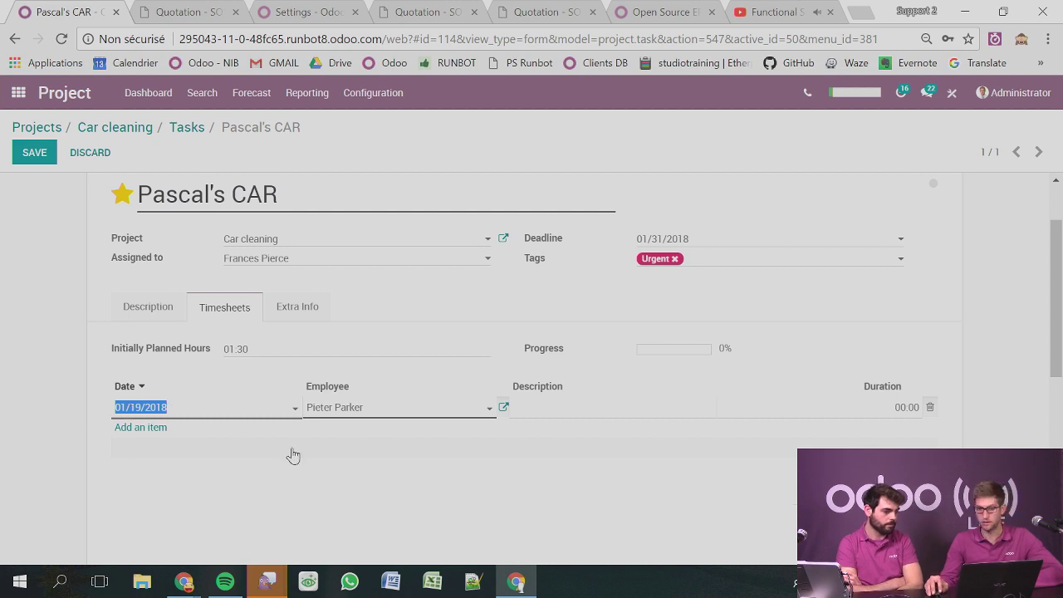
Try to find the task's assignee as the employee on the new timesheet line, keeping the record's unsaved changes.
{"action": "left_click", "coordinate": [316, 412]}
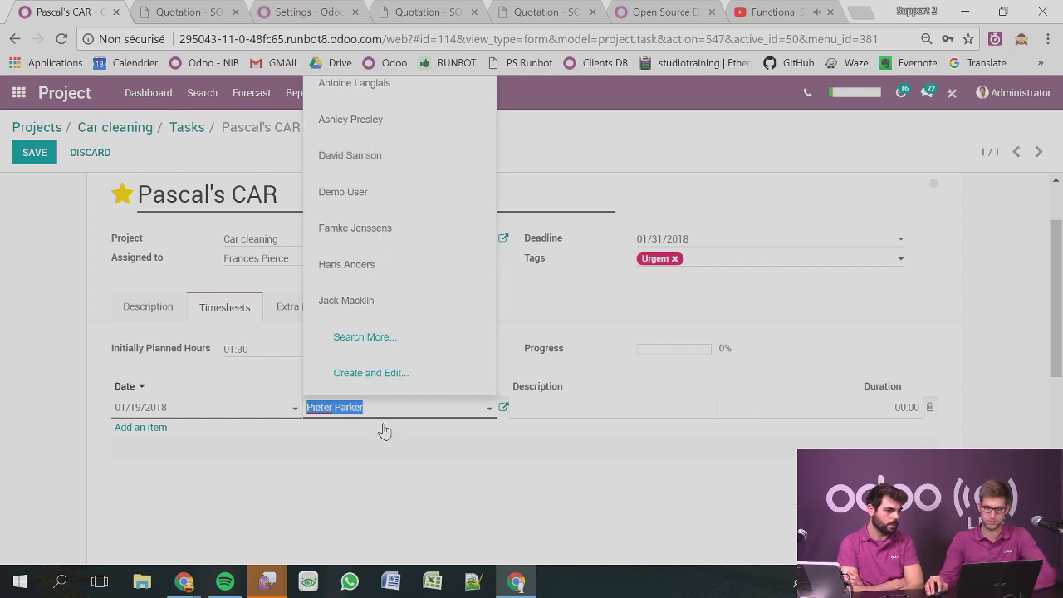
{"action": "type", "text": "fra"}
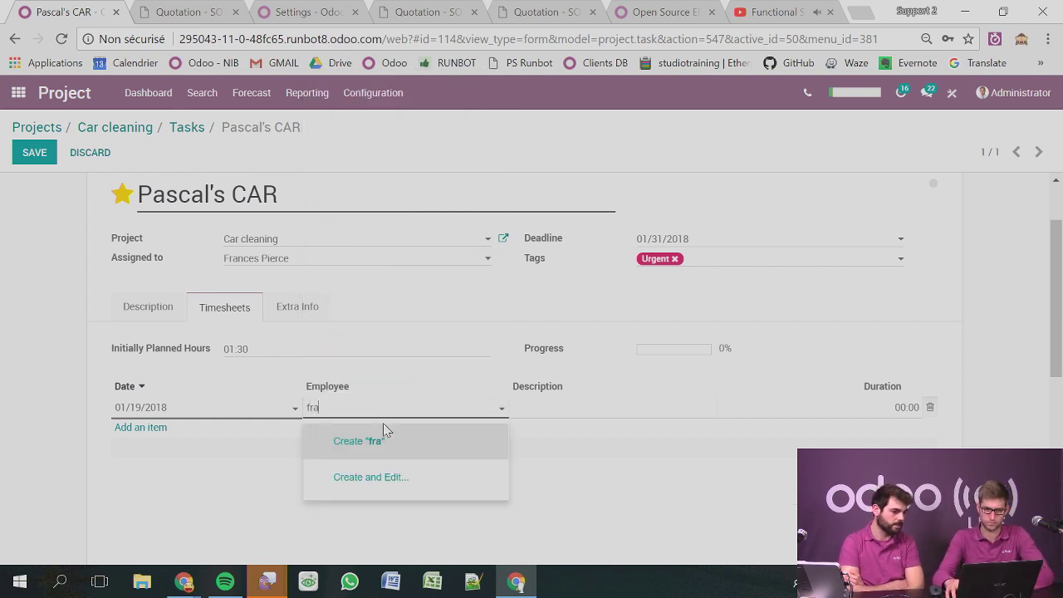
{"action": "type", "text": "n"}
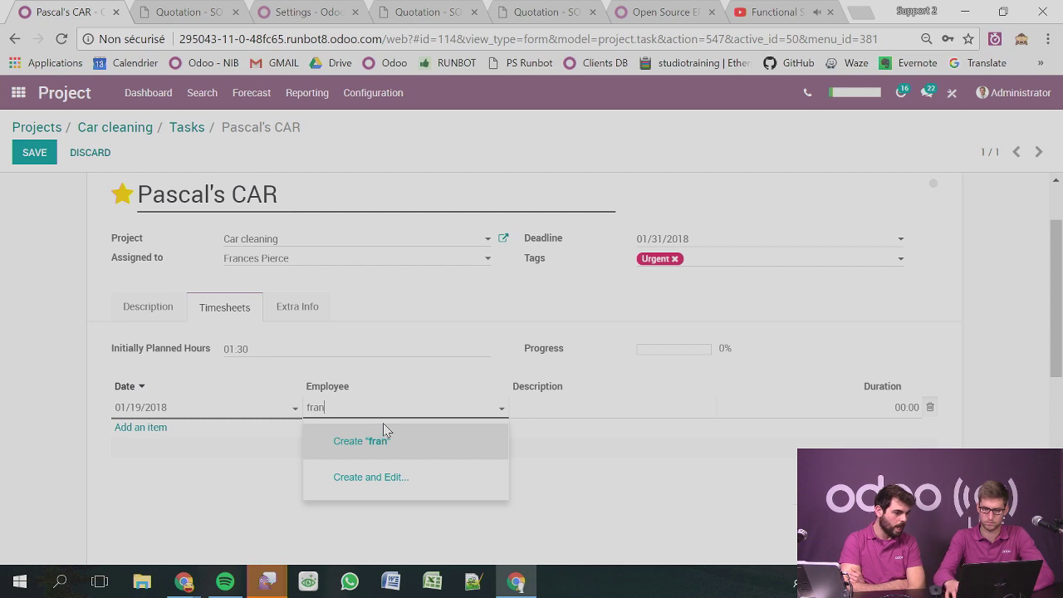
{"action": "key", "text": "BackSpace"}
{"action": "key", "text": "BackSpace"}
{"action": "key", "text": "BackSpace"}
{"action": "key", "text": "BackSpace"}
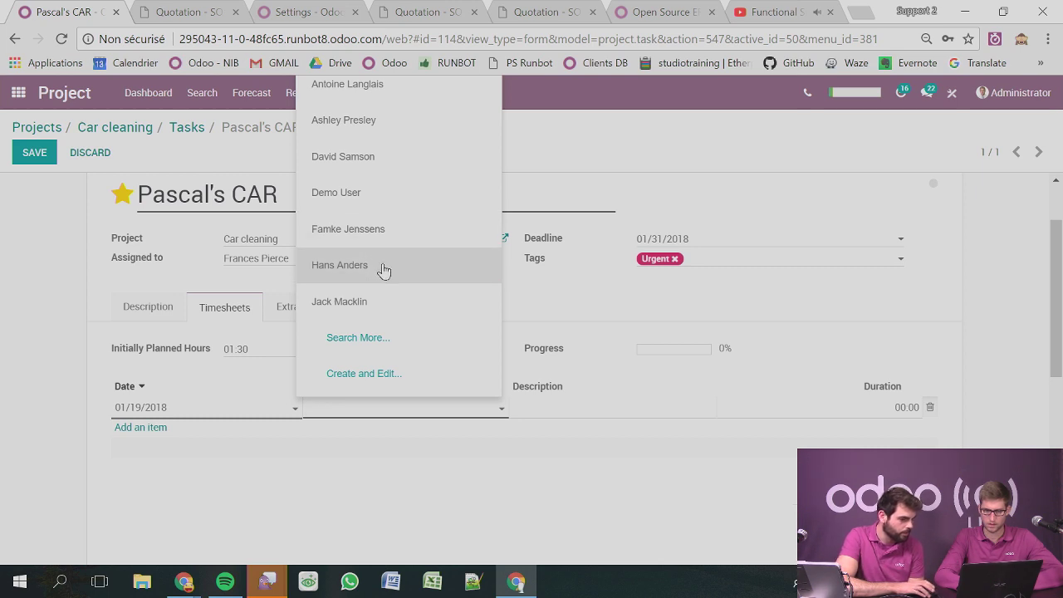
{"action": "left_click", "coordinate": [264, 266]}
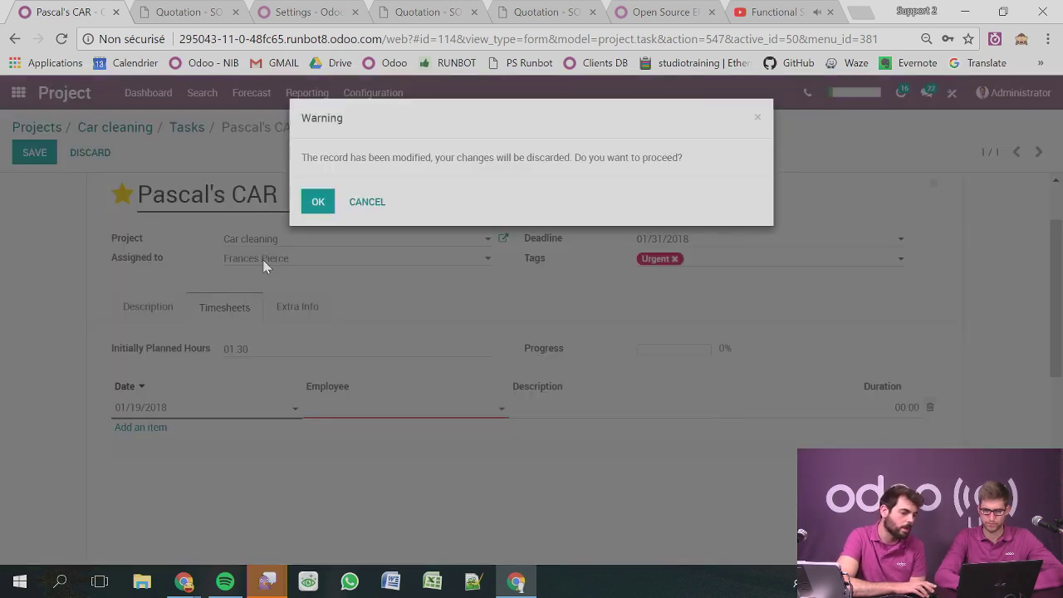
{"action": "left_click", "coordinate": [367, 204]}
Set the timesheet line's employee to the second suggested employee.
{"action": "left_click", "coordinate": [396, 411]}
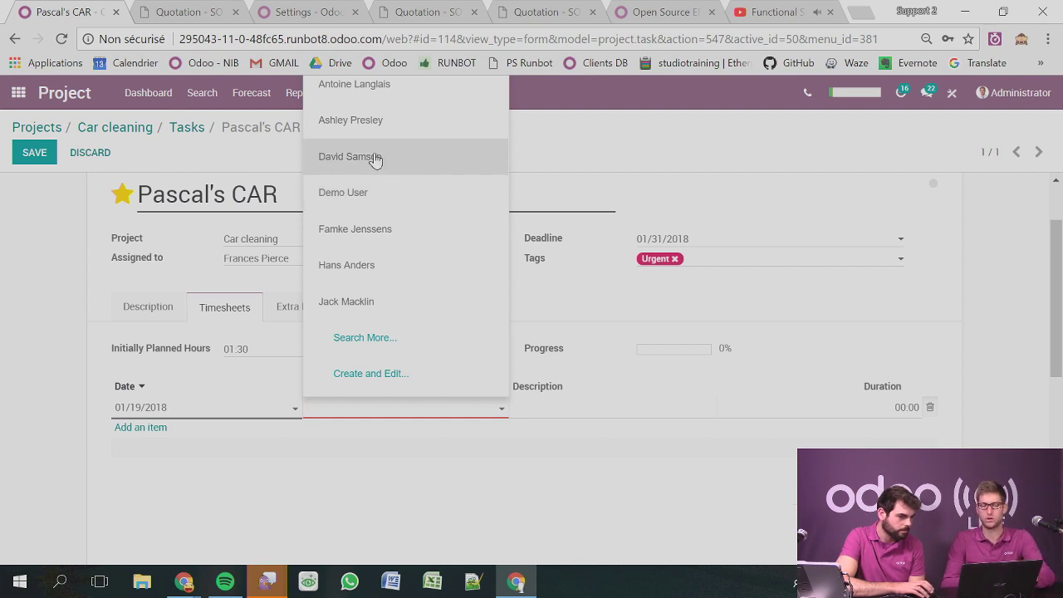
{"action": "left_click", "coordinate": [416, 131]}
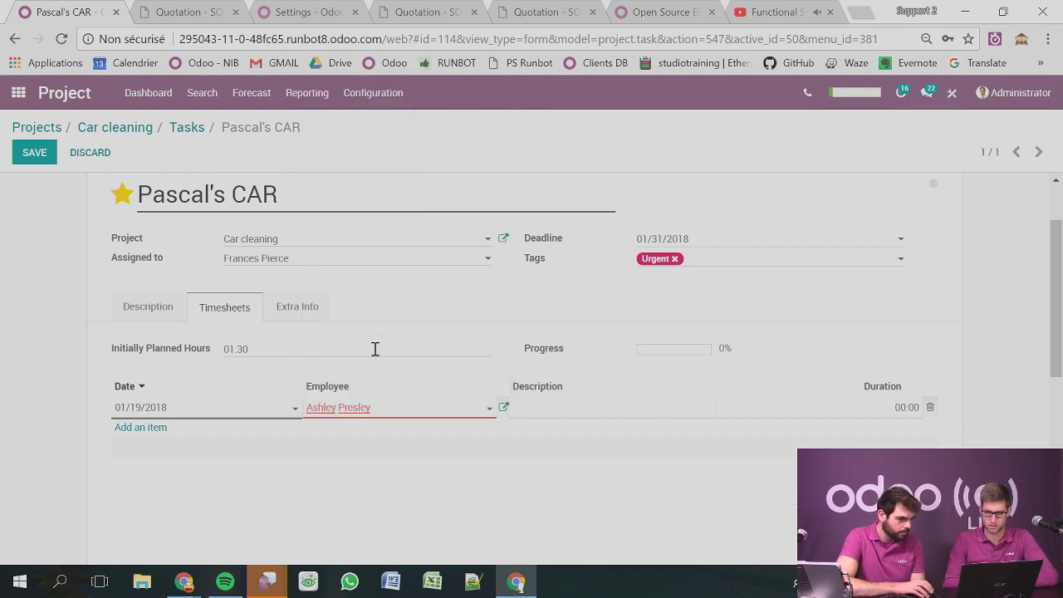
{"action": "left_click", "coordinate": [449, 296]}
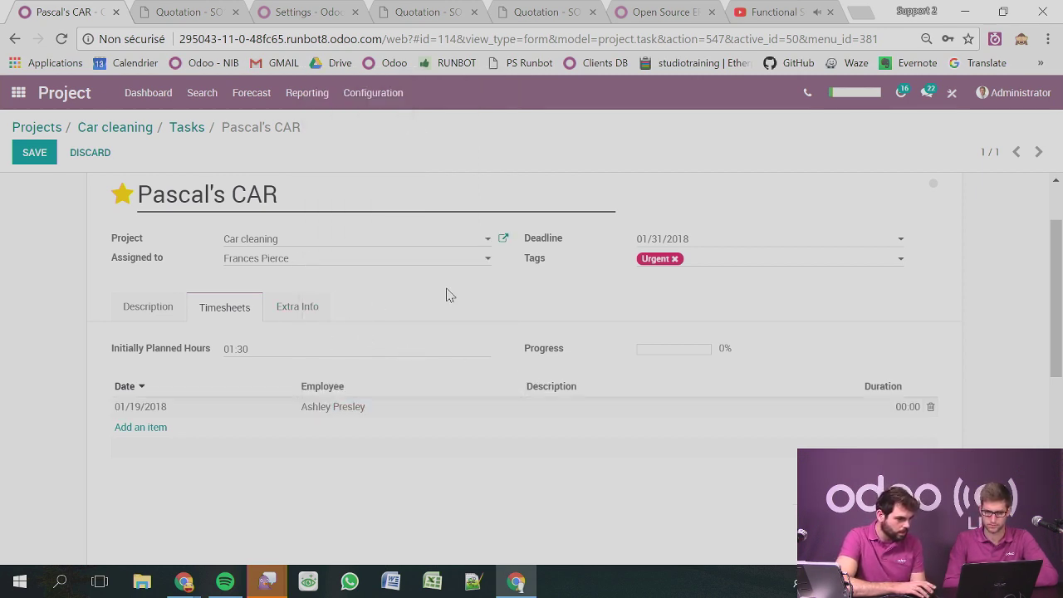
Try to reassign the task to the same employee as on the timesheet line.
{"action": "left_click", "coordinate": [337, 263]}
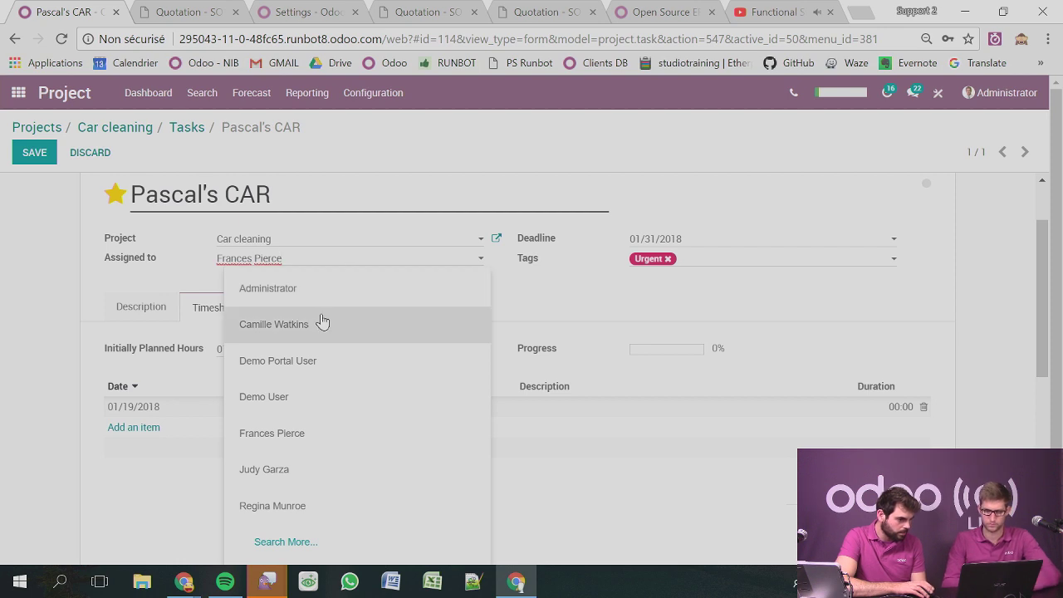
{"action": "type", "text": "a"}
{"action": "key", "text": "BackSpace"}
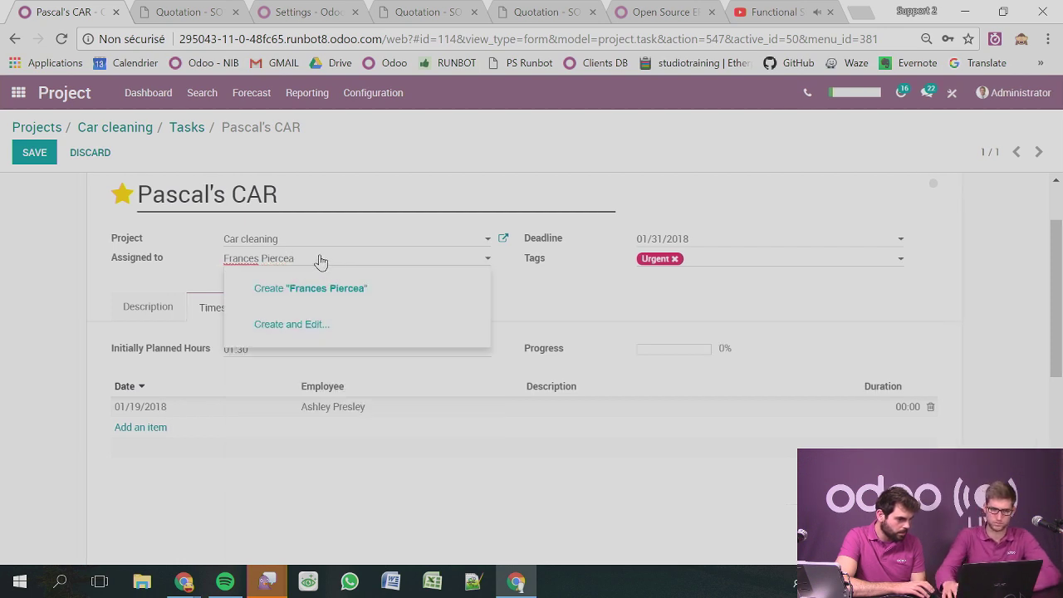
{"action": "key", "text": "BackSpace"}
{"action": "key", "text": "BackSpace"}
{"action": "key", "text": "BackSpace"}
{"action": "key", "text": "BackSpace"}
{"action": "key", "text": "BackSpace"}
{"action": "key", "text": "BackSpace"}
{"action": "key", "text": "BackSpace"}
{"action": "key", "text": "BackSpace"}
{"action": "key", "text": "BackSpace"}
{"action": "key", "text": "BackSpace"}
{"action": "key", "text": "BackSpace"}
{"action": "key", "text": "BackSpace"}
{"action": "type", "text": "ash"}
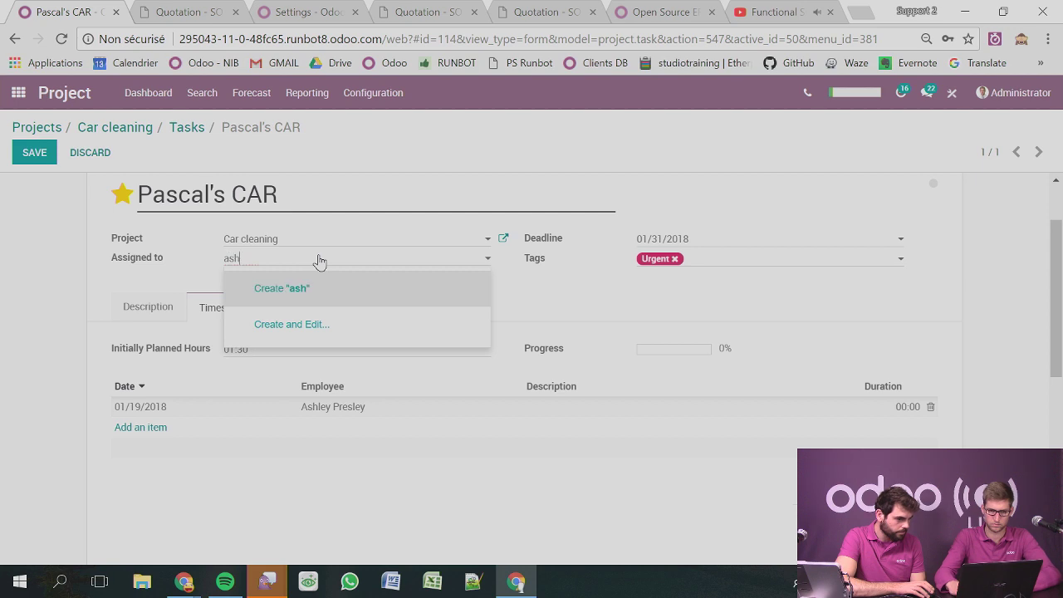
Clear the assignee search and assign the task to Administrator.
{"action": "key", "text": "BackSpace"}
{"action": "key", "text": "BackSpace"}
{"action": "key", "text": "BackSpace"}
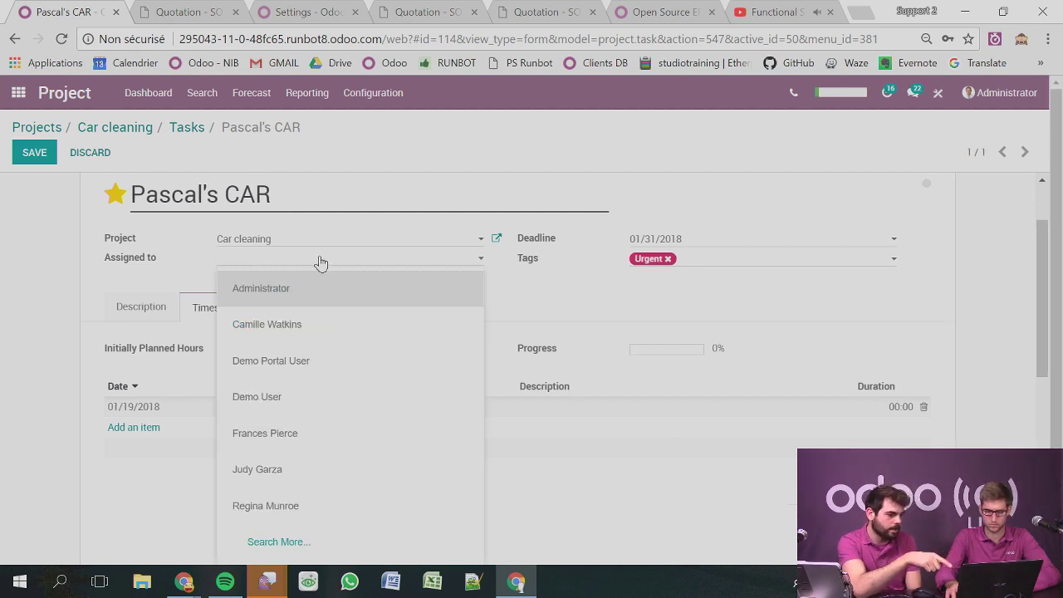
{"action": "key", "text": "Return"}
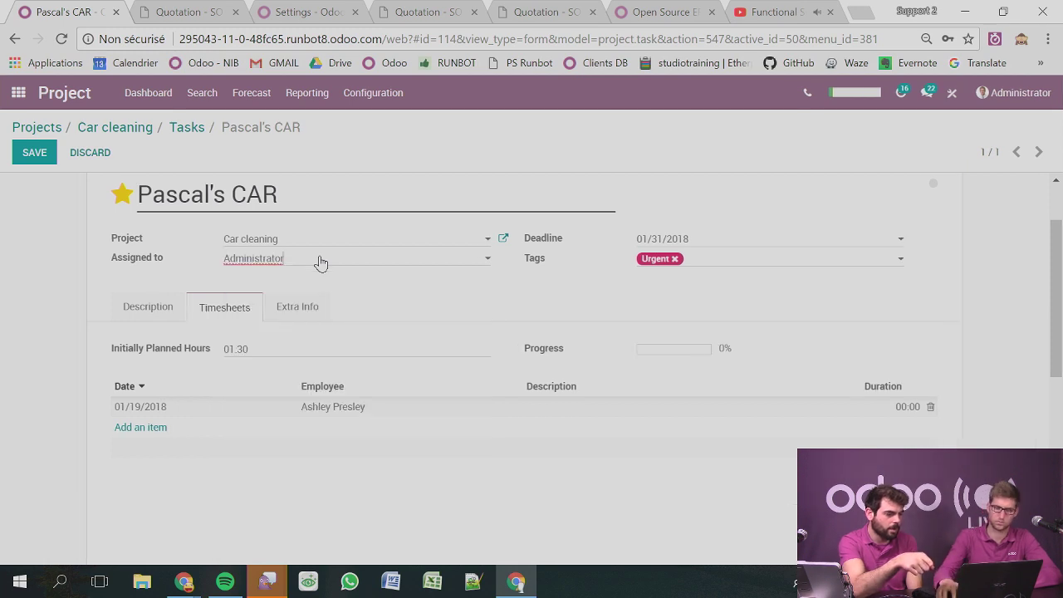
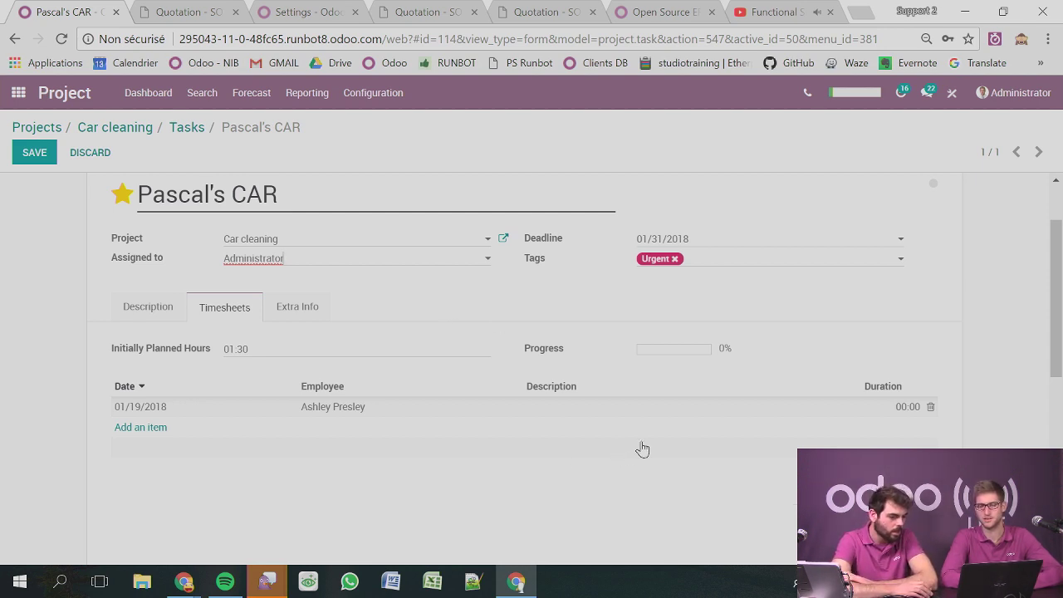
Set the timesheet line's duration to 00:40 and save the task.
{"action": "left_click", "coordinate": [763, 406]}
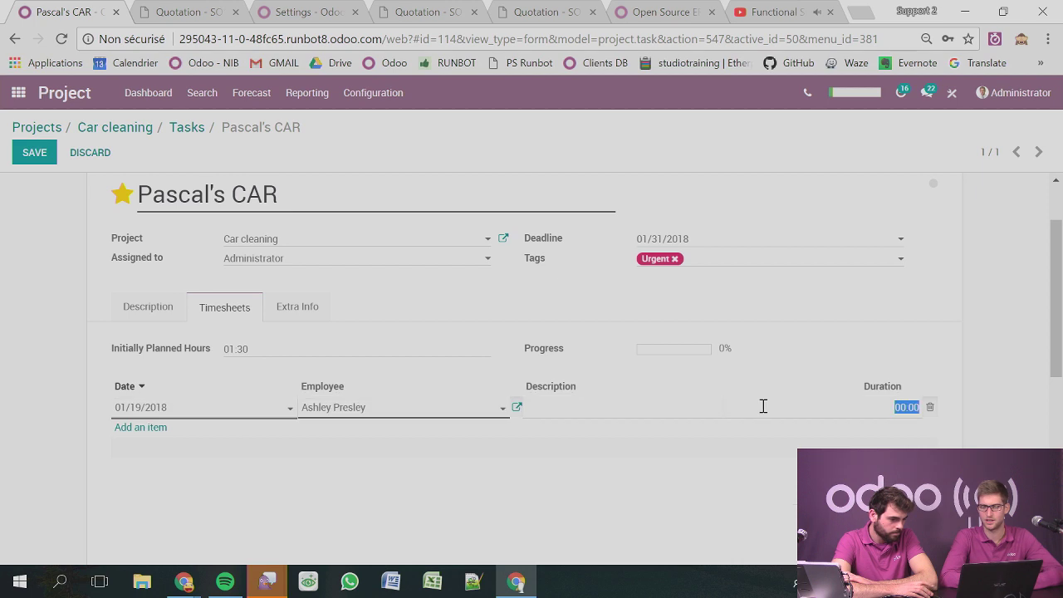
{"action": "left_click", "coordinate": [901, 408]}
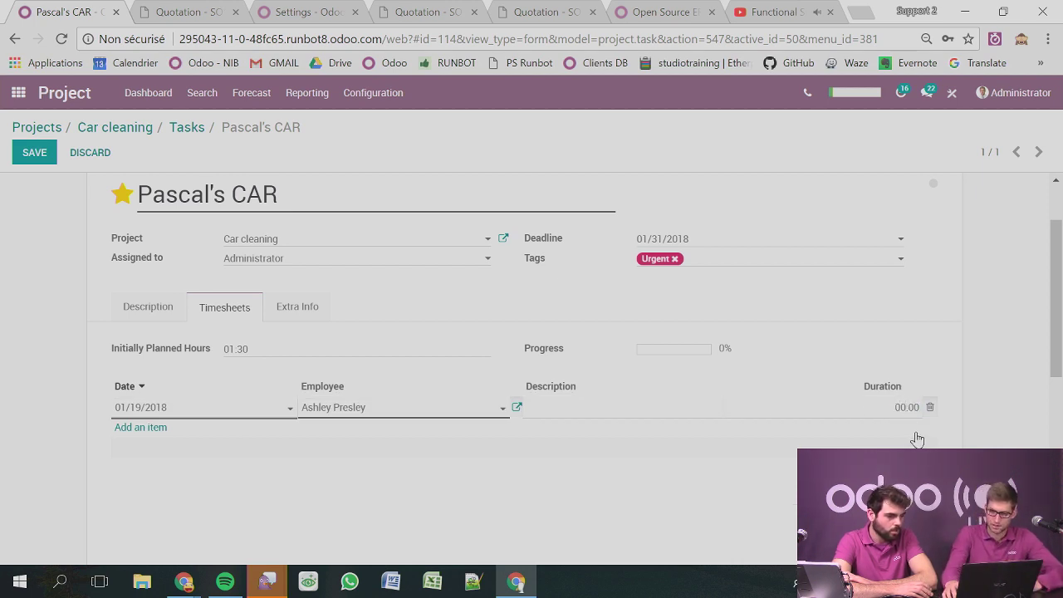
{"action": "key", "text": "BackSpace"}
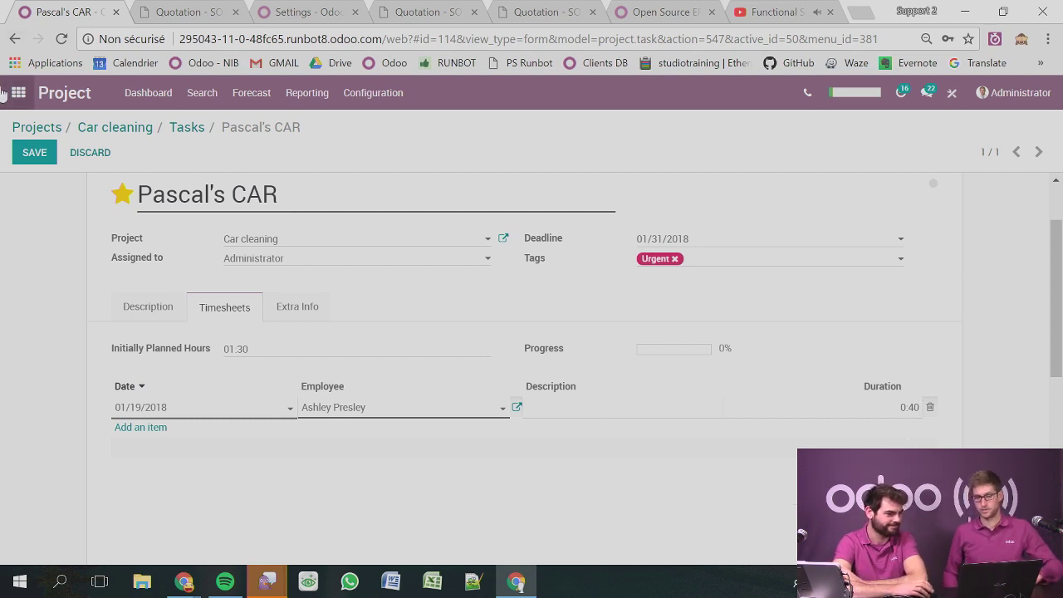
{"action": "left_click", "coordinate": [35, 154]}
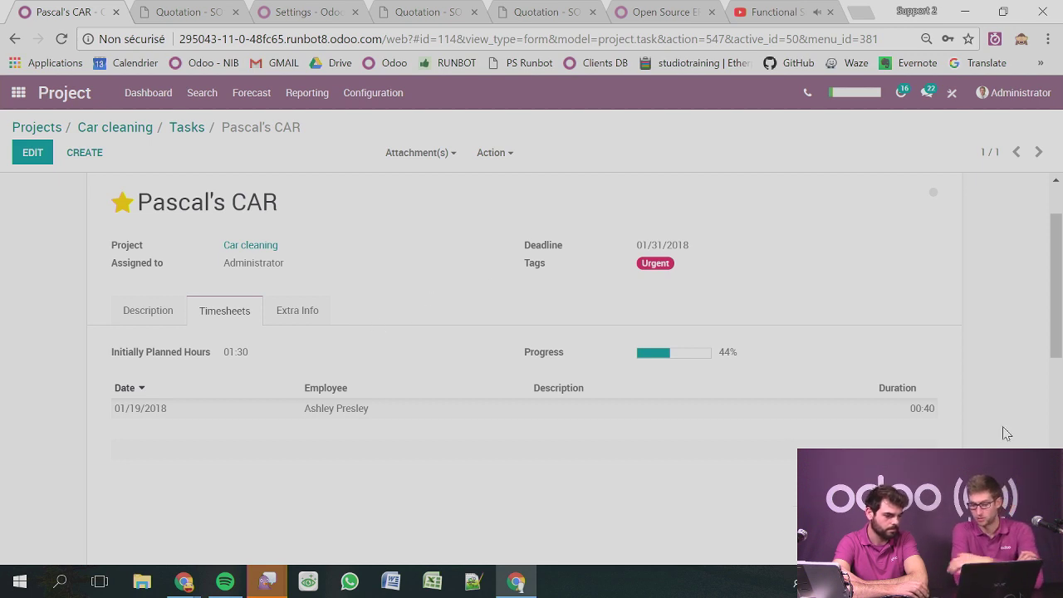
Review the task's spent and remaining hours on the timesheet and its working time to assign in the extra information.
{"action": "scroll", "coordinate": [836, 390], "scroll_direction": "down", "scroll_amount": 2}
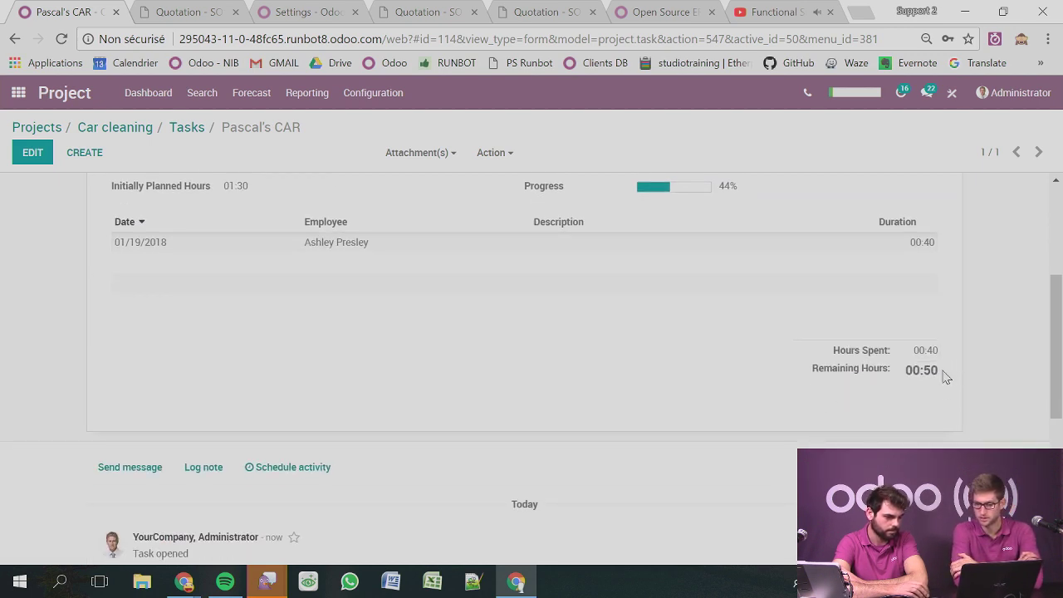
{"action": "left_click_drag", "start_coordinate": [945, 376], "coordinate": [896, 376]}
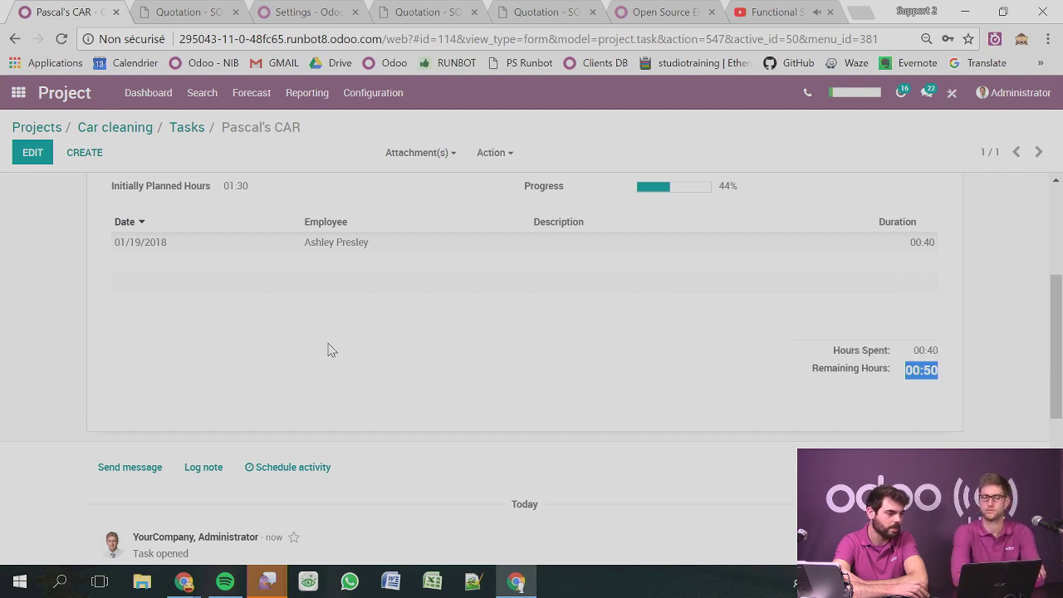
{"action": "scroll", "coordinate": [328, 349], "scroll_direction": "up", "scroll_amount": 3}
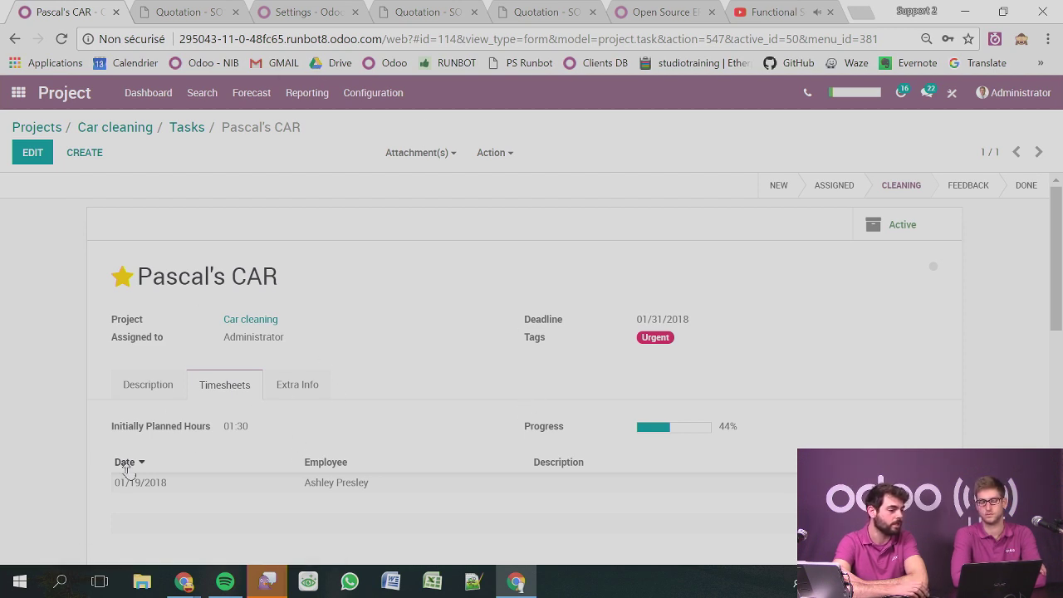
{"action": "scroll", "coordinate": [290, 416], "scroll_direction": "down", "scroll_amount": 2}
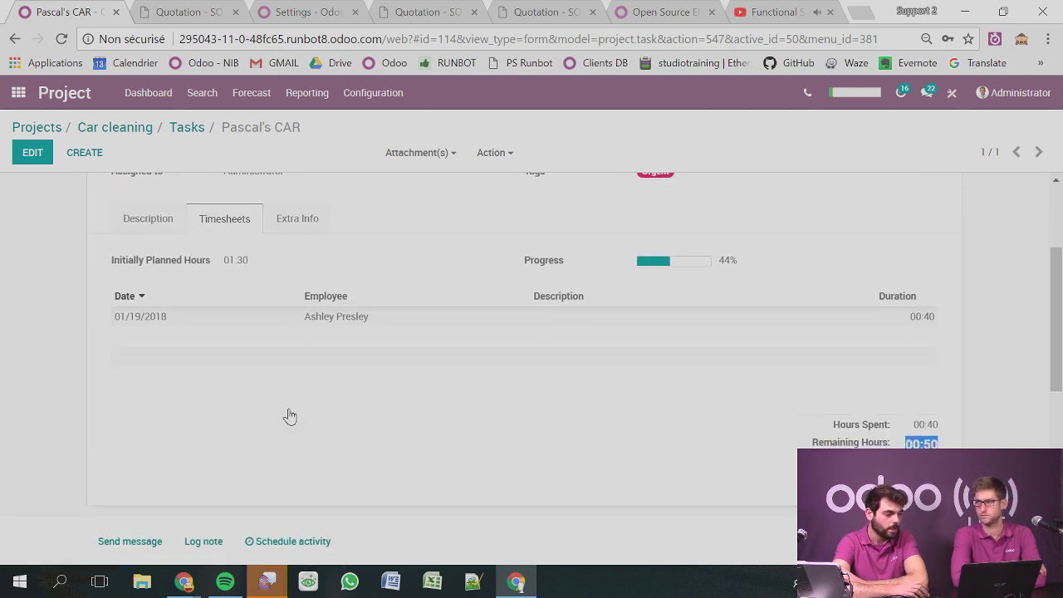
{"action": "scroll", "coordinate": [290, 416], "scroll_direction": "up", "scroll_amount": 2}
{"action": "left_click", "coordinate": [306, 384]}
{"action": "scroll", "coordinate": [363, 380], "scroll_direction": "down", "scroll_amount": 2}
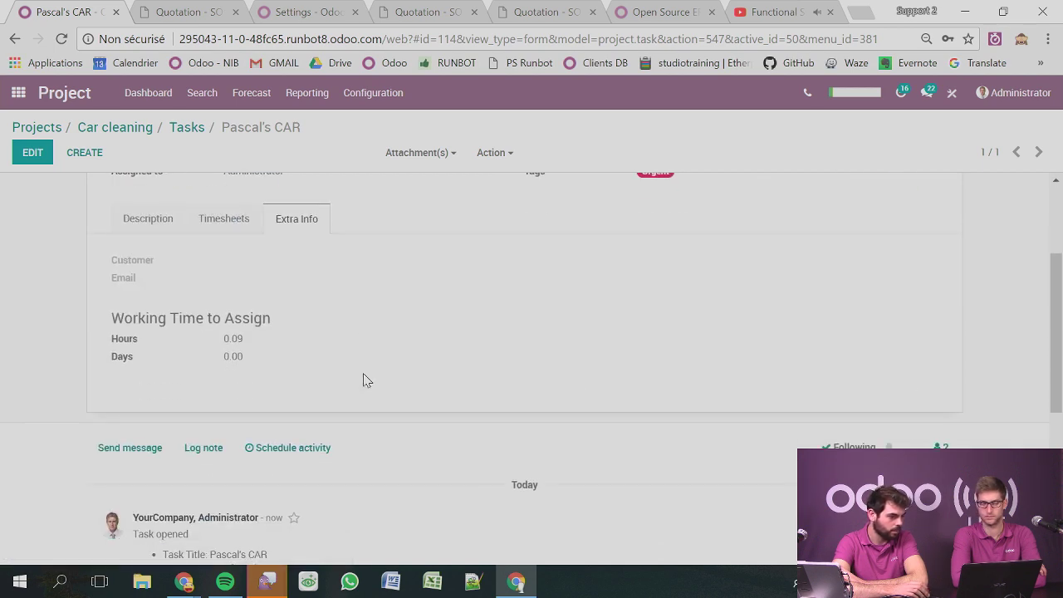
{"action": "left_click", "coordinate": [223, 221]}
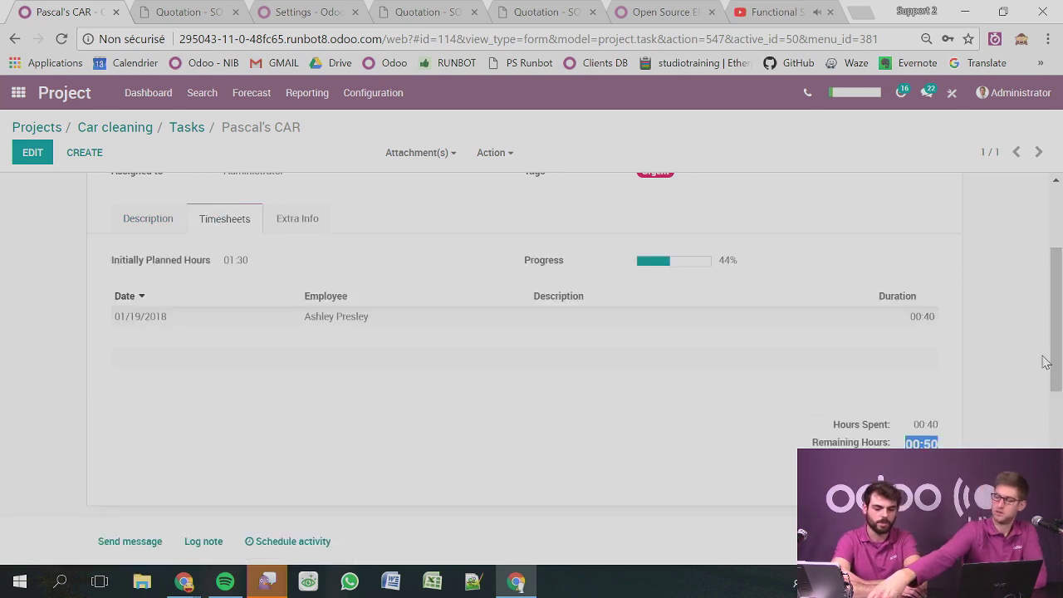
Return to the Car cleaning task board and move the car task from Cleaning to the Feedback stage.
{"action": "scroll", "coordinate": [968, 323], "scroll_direction": "up", "scroll_amount": 3}
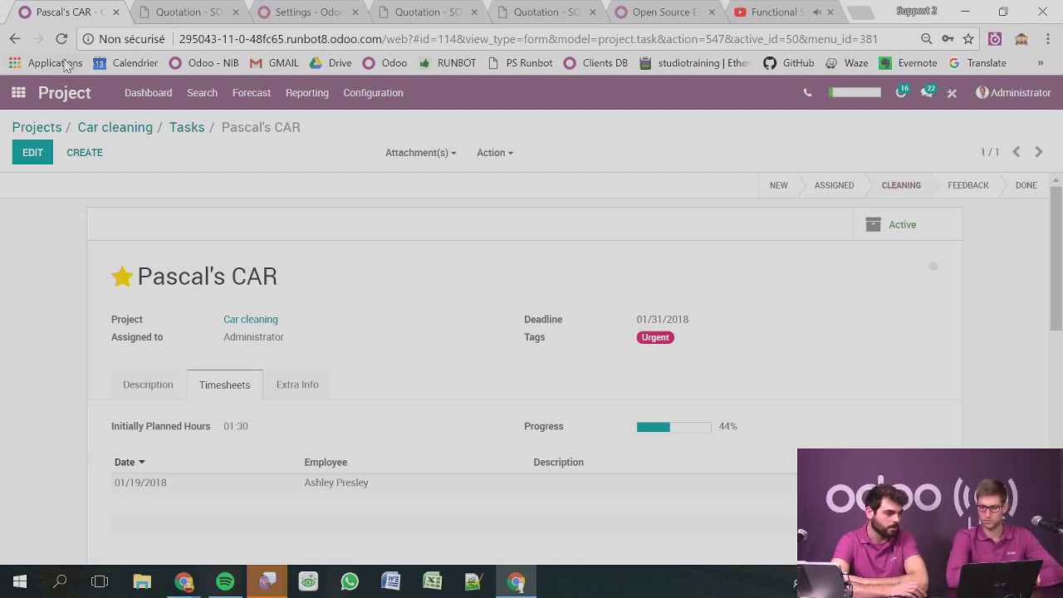
{"action": "left_click", "coordinate": [199, 128]}
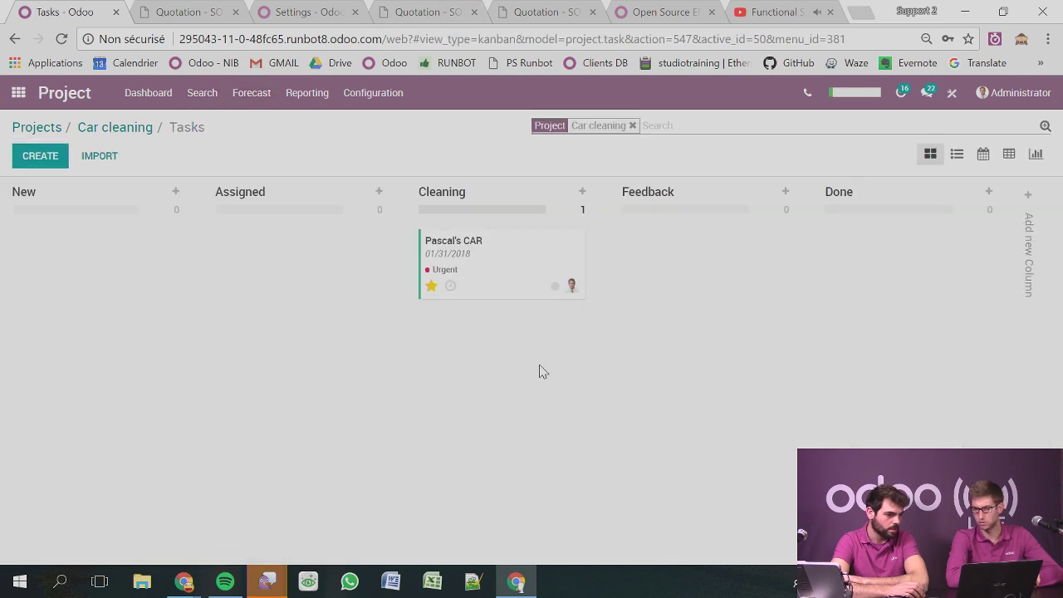
{"action": "left_click_drag", "start_coordinate": [515, 275], "coordinate": [695, 274]}
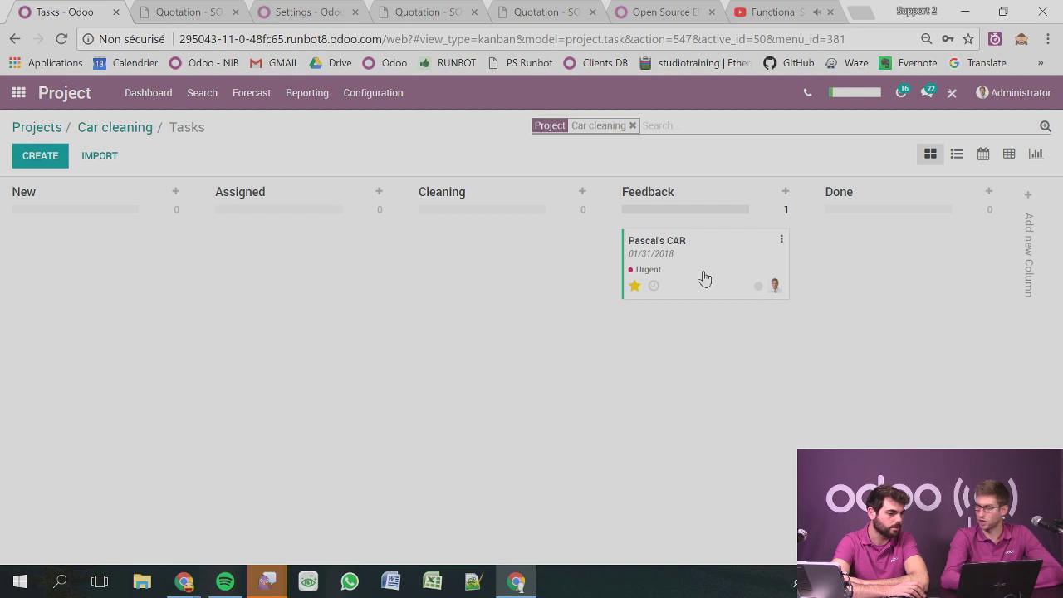
Start scheduling an activity for the car task directly from its board card, with the activity type Todo.
{"action": "left_click", "coordinate": [654, 286]}
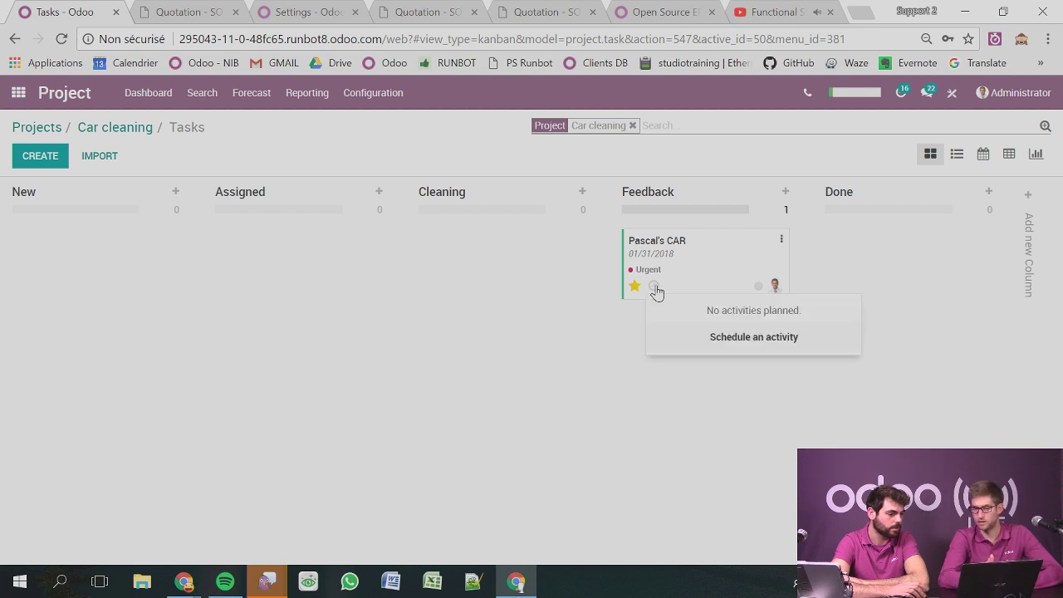
{"action": "left_click", "coordinate": [722, 337]}
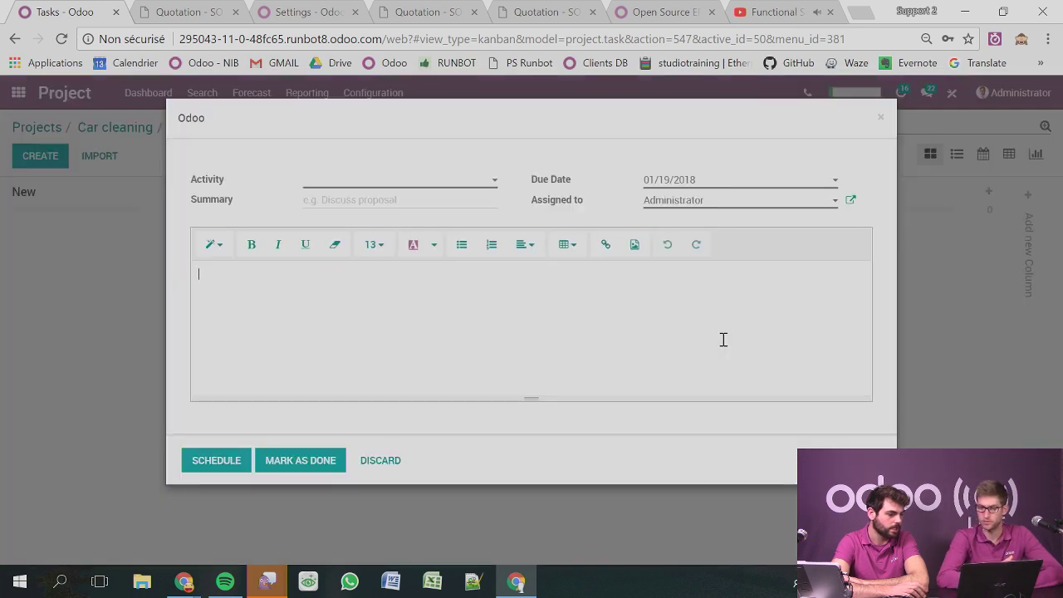
{"action": "left_click", "coordinate": [342, 180]}
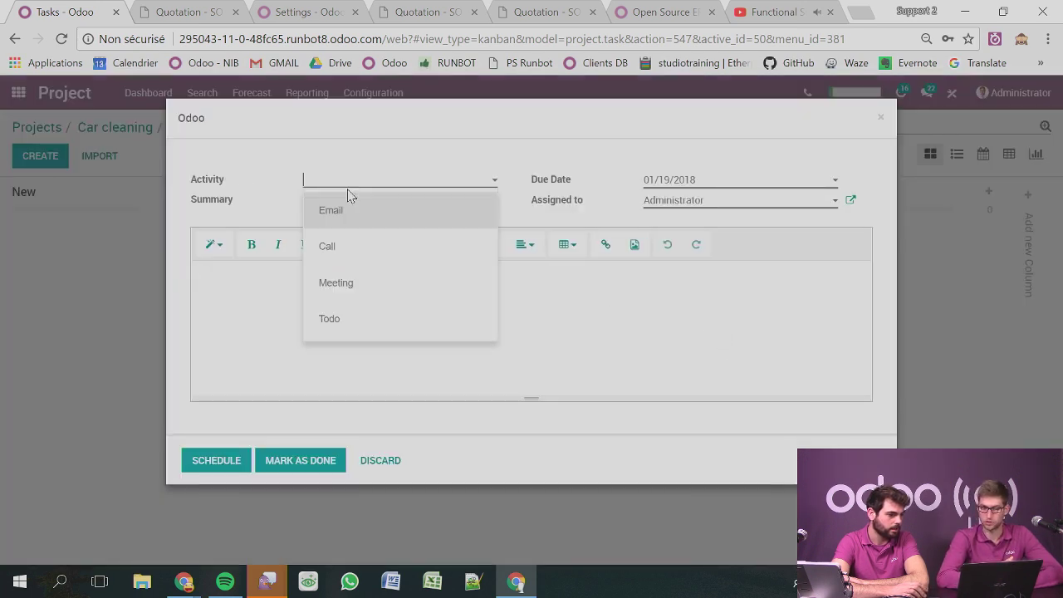
{"action": "left_click", "coordinate": [351, 313]}
Give the activity the summary "Ask Admin if car is clean" and schedule it.
{"action": "left_click", "coordinate": [403, 199]}
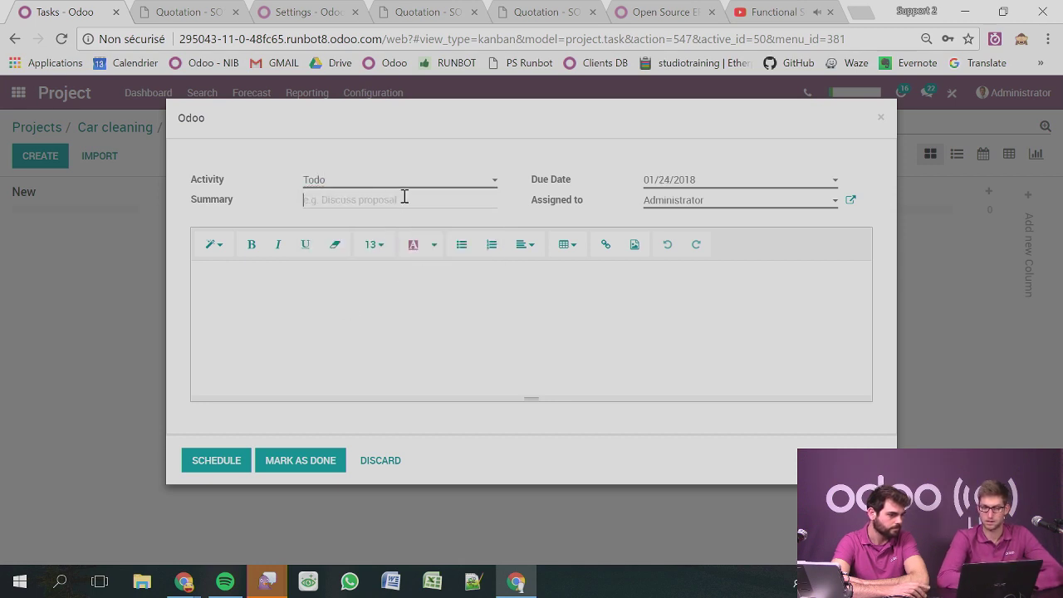
{"action": "type", "text": "Ask"}
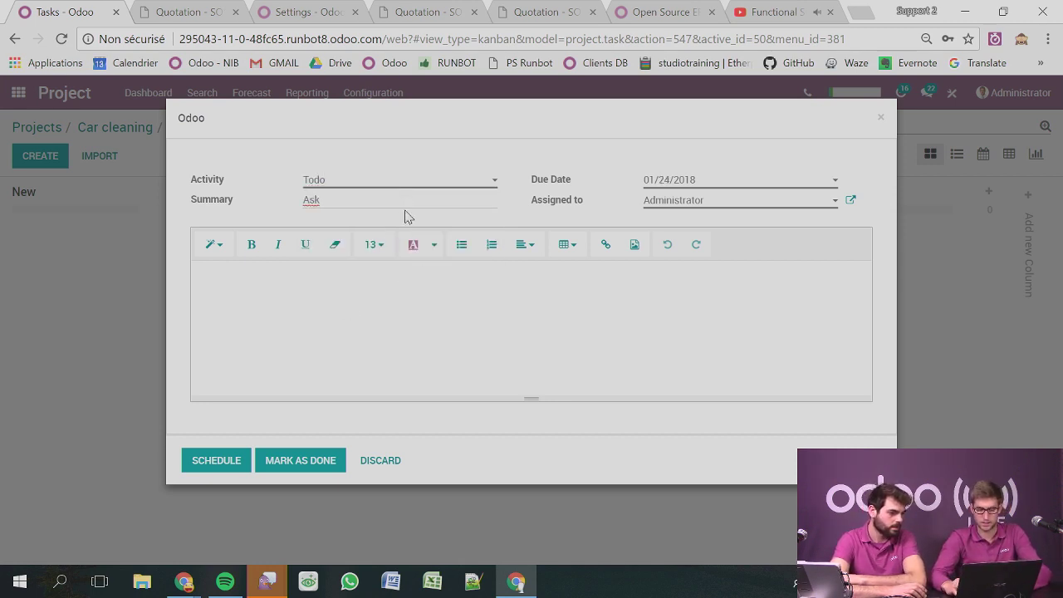
{"action": "type", "text": " Admin"}
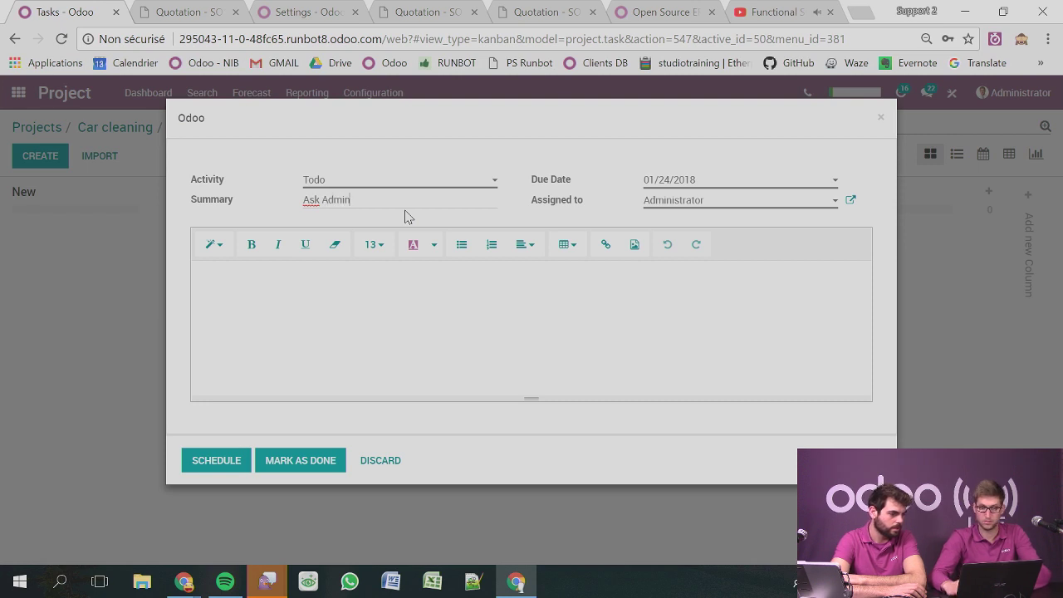
{"action": "type", "text": " if caf"}
{"action": "key", "text": "BackSpace"}
{"action": "key", "text": "BackSpace"}
{"action": "type", "text": "r"}
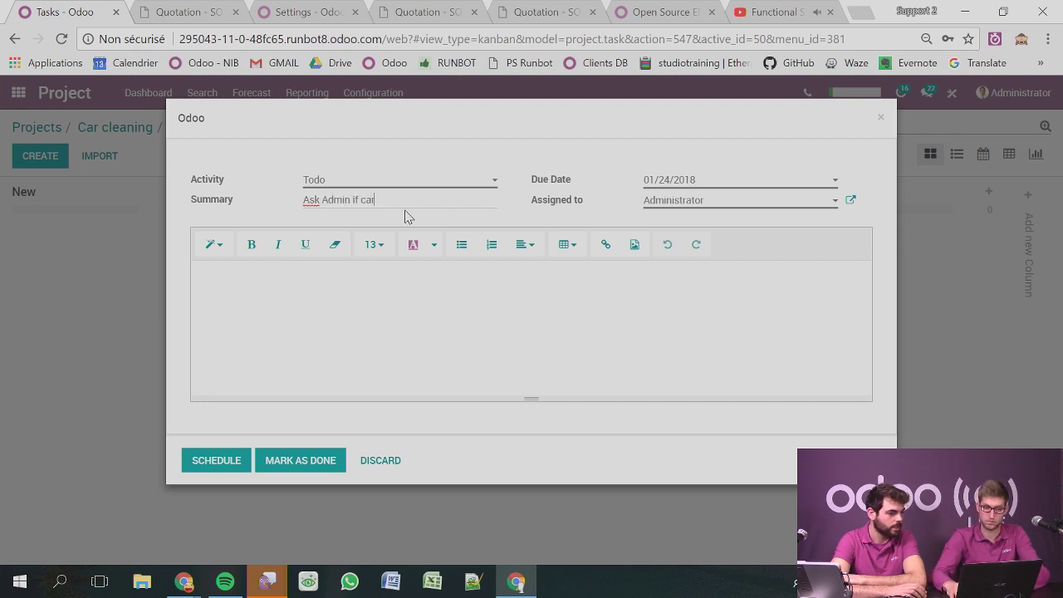
{"action": "type", "text": " is clea"}
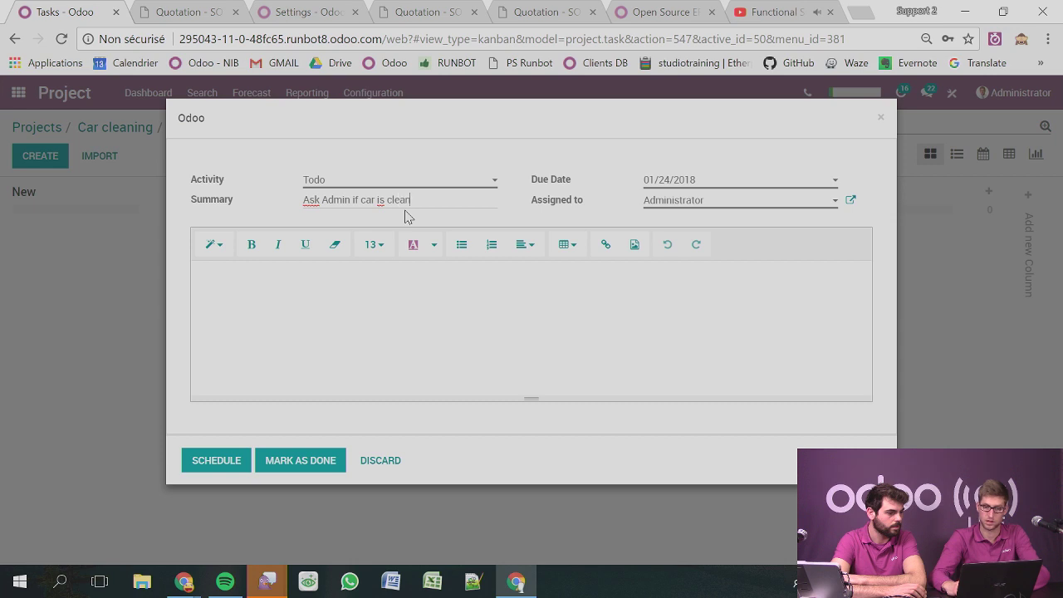
{"action": "type", "text": "n"}
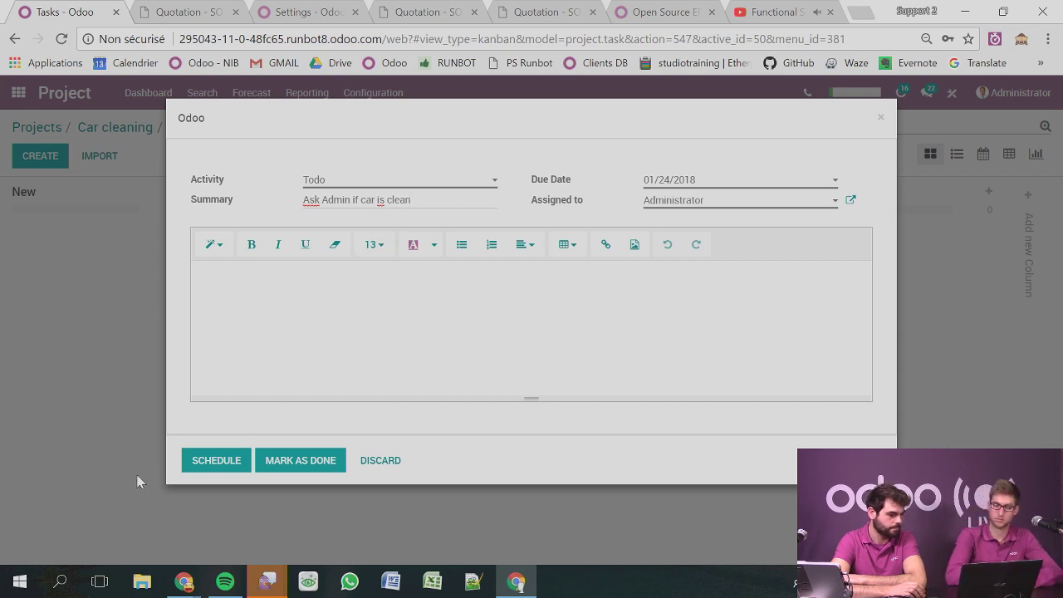
{"action": "left_click", "coordinate": [204, 465]}
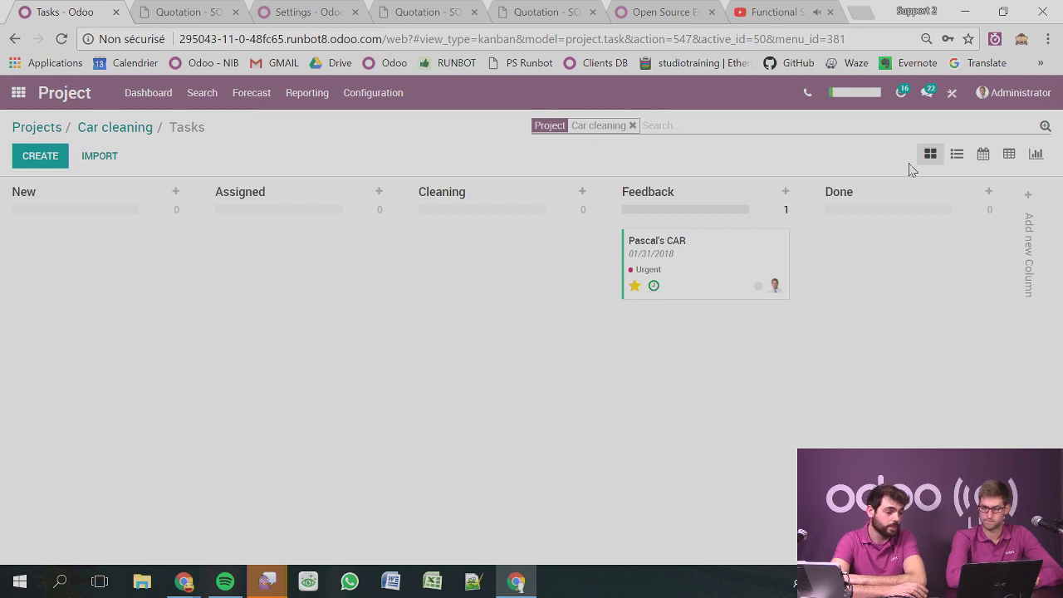
Open the car task from the overview of future task activities and go to its planned activity.
{"action": "left_click", "coordinate": [902, 92]}
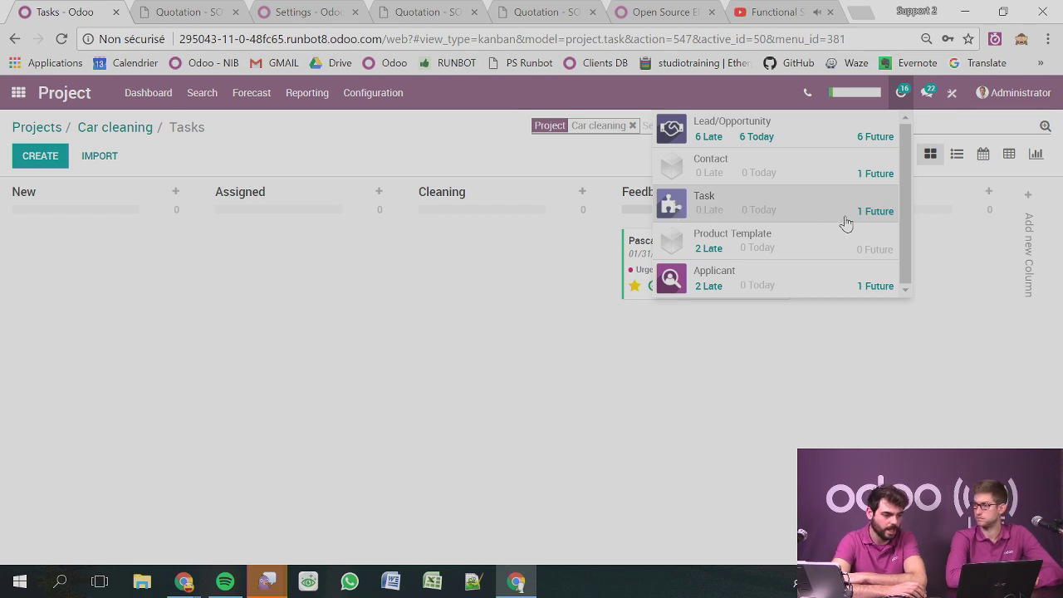
{"action": "left_click", "coordinate": [884, 213]}
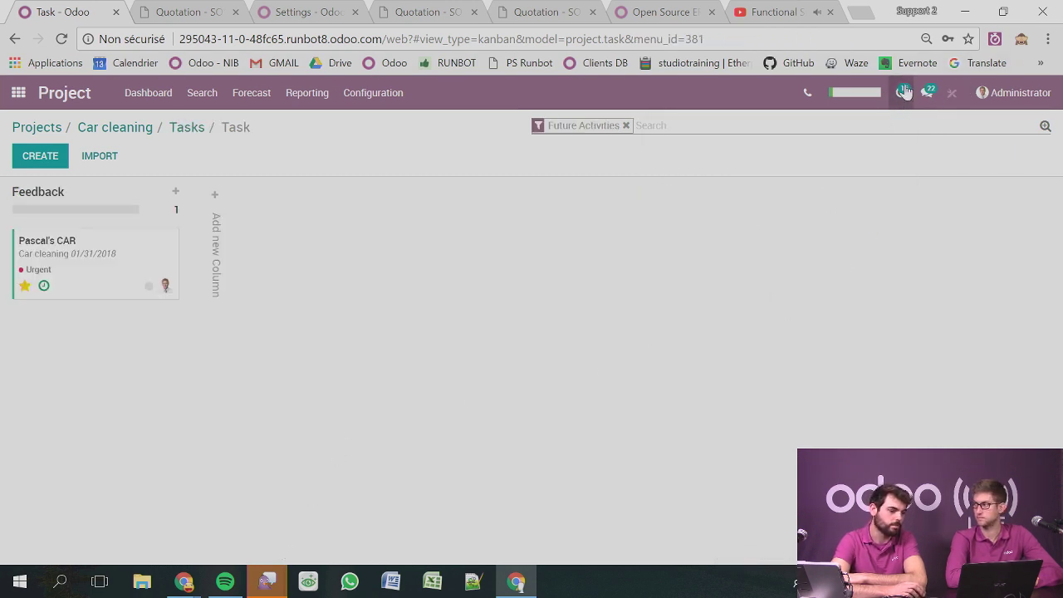
{"action": "left_click", "coordinate": [114, 276]}
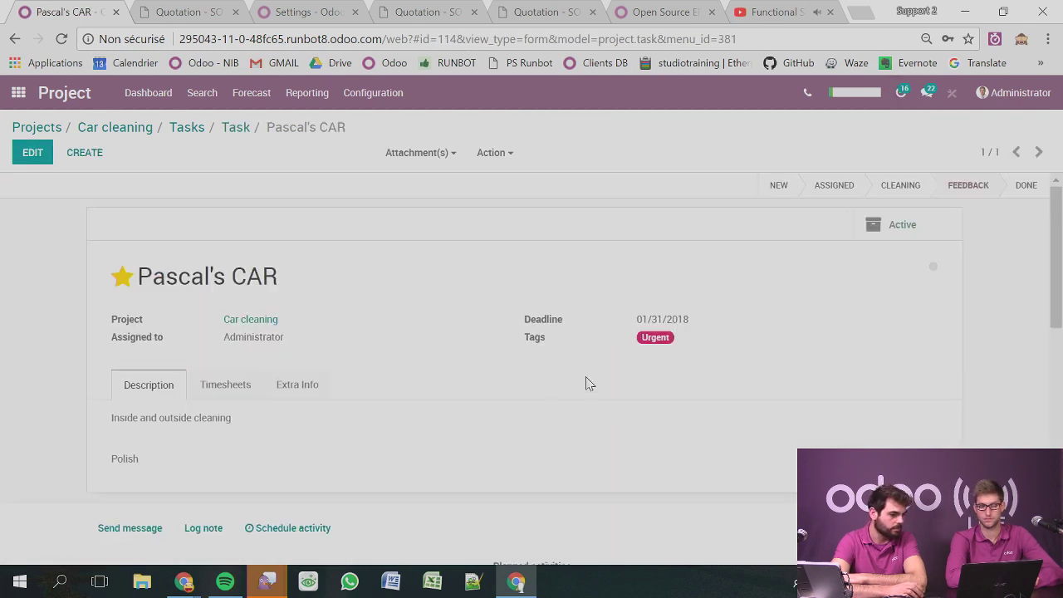
{"action": "scroll", "coordinate": [583, 380], "scroll_direction": "down", "scroll_amount": 4}
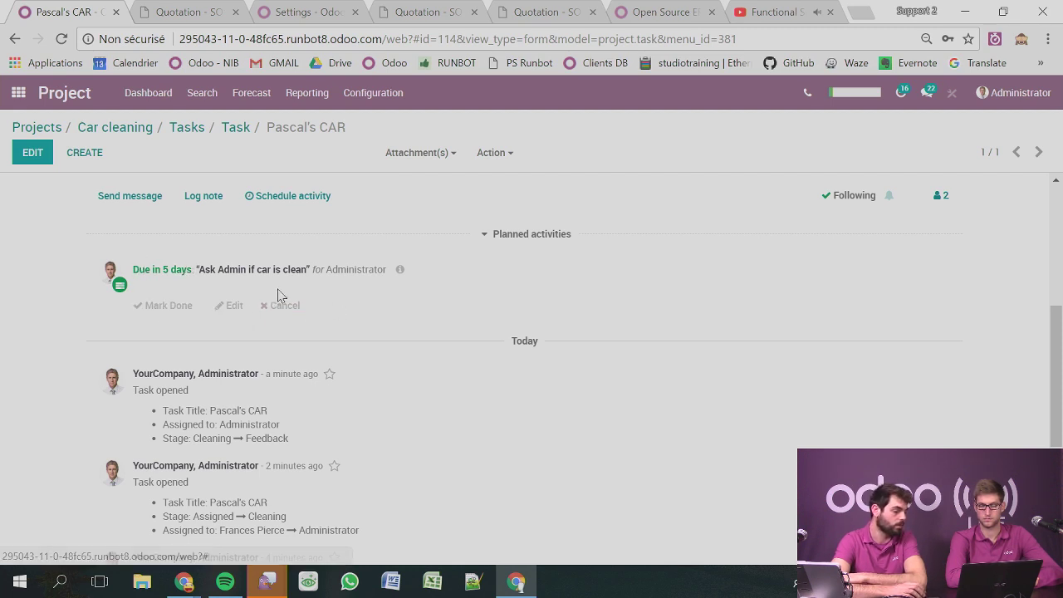
Mark the planned activity as done with the feedback "Perfect !".
{"action": "left_click", "coordinate": [166, 306]}
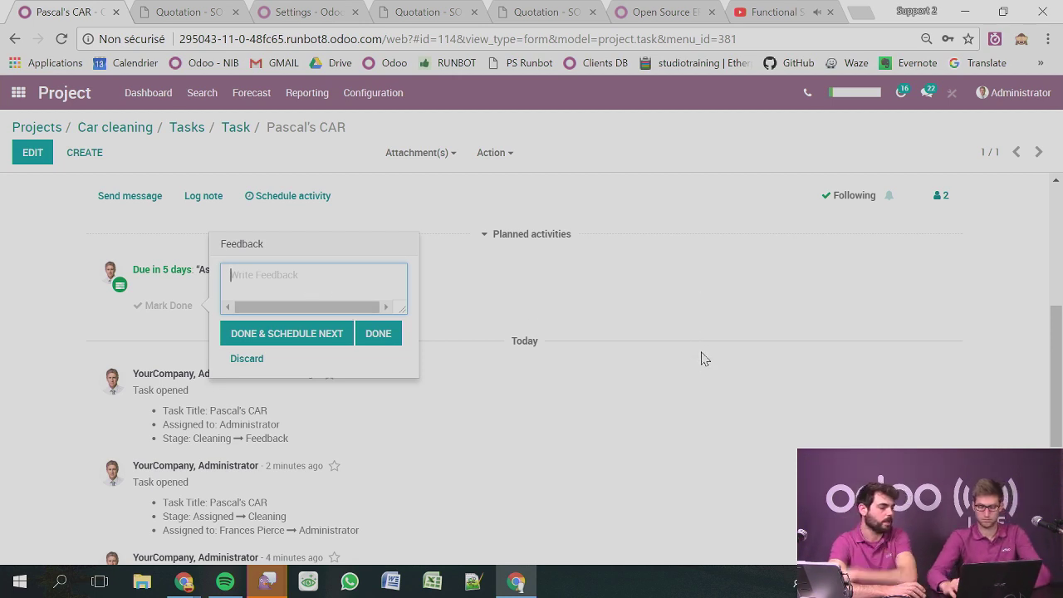
{"action": "type", "text": "Perfect !"}
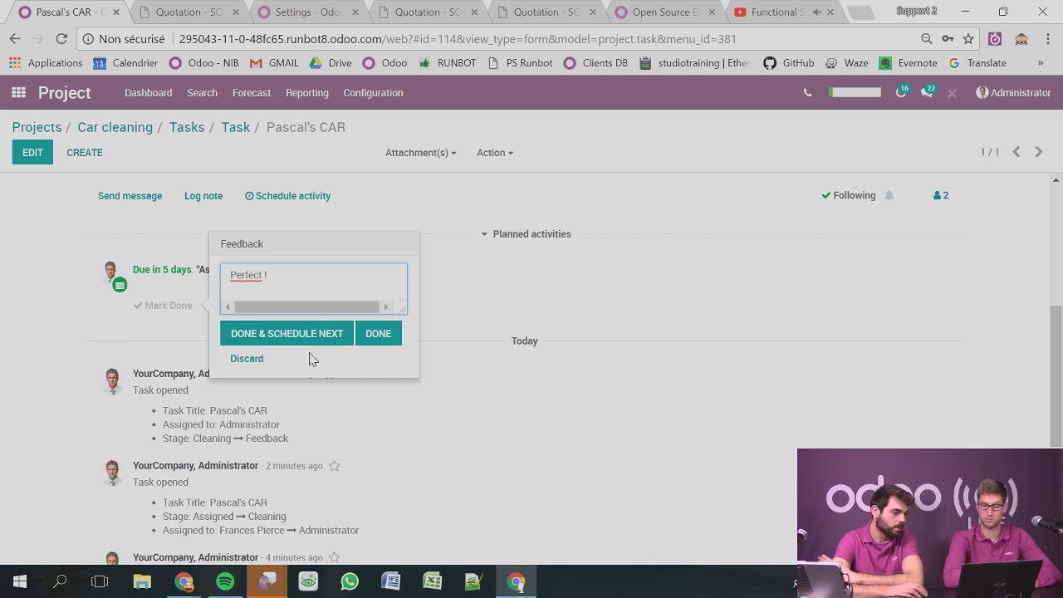
{"action": "left_click", "coordinate": [377, 333]}
Move the task to the Done stage and return to the Car cleaning task board.
{"action": "scroll", "coordinate": [617, 393], "scroll_direction": "up", "scroll_amount": 4}
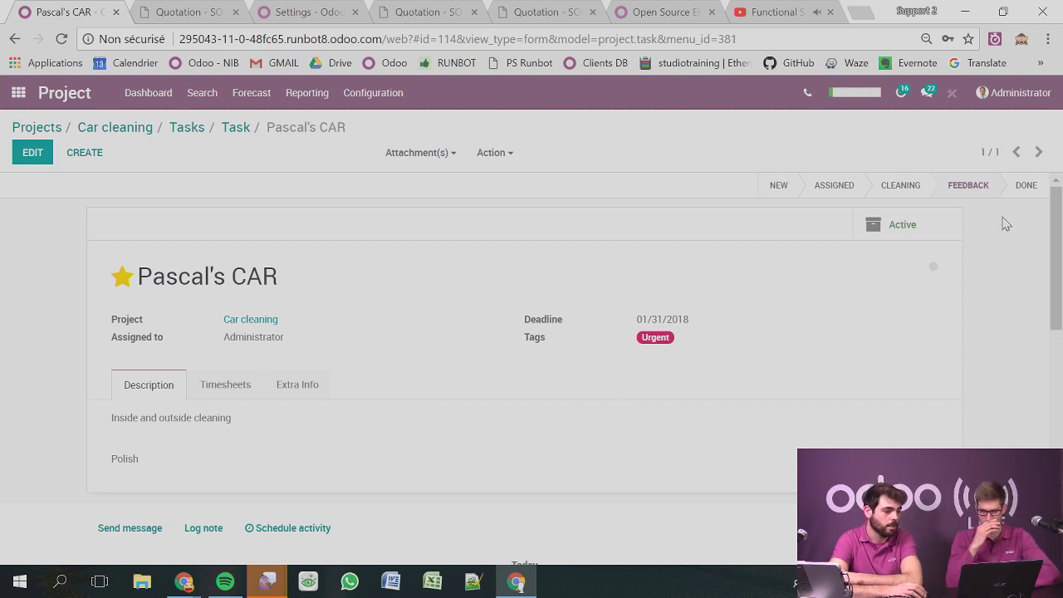
{"action": "left_click", "coordinate": [1026, 191]}
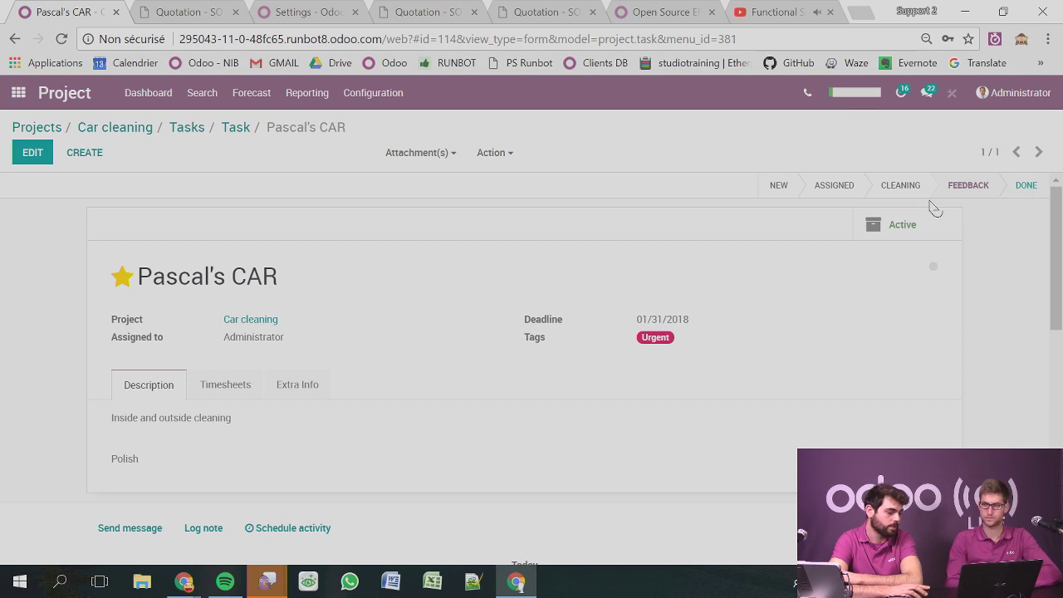
{"action": "left_click", "coordinate": [189, 127]}
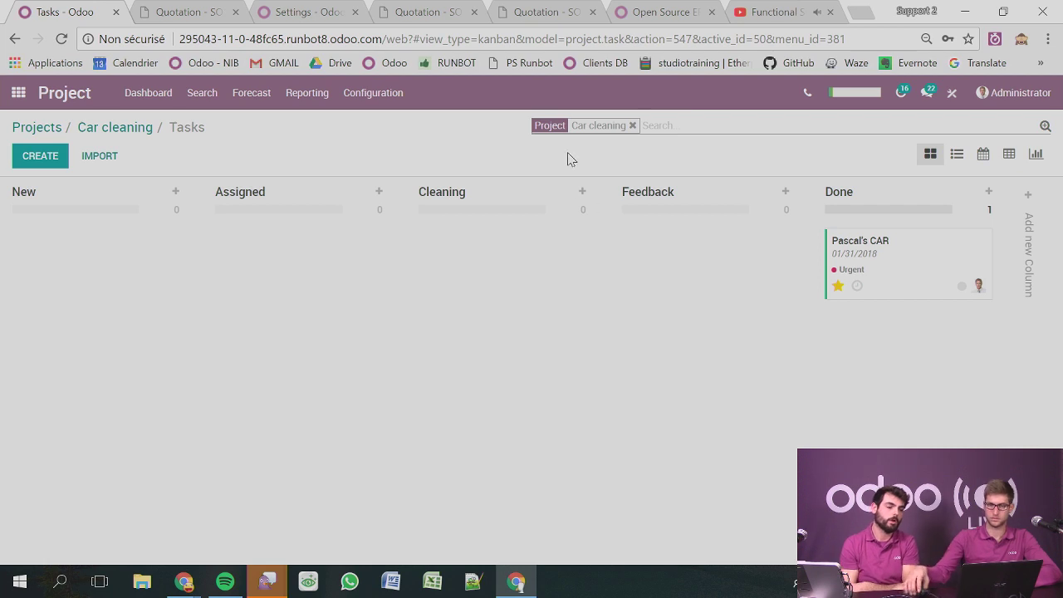
Switch to the YouTube live stream and look through the earlier viewer questions in its chat.
{"action": "left_click", "coordinate": [755, 15]}
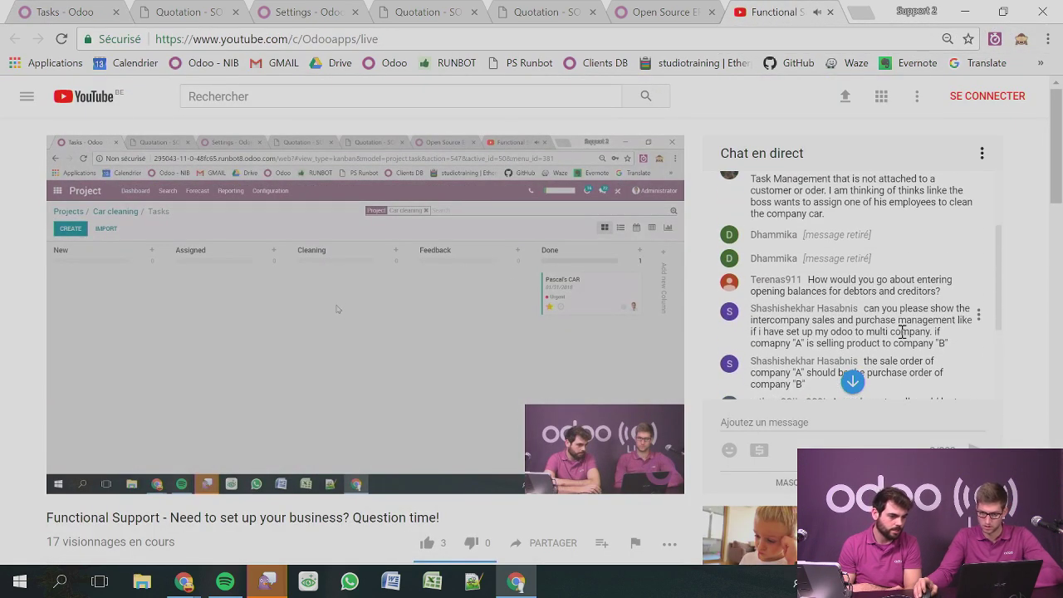
{"action": "scroll", "coordinate": [903, 331], "scroll_direction": "up", "scroll_amount": 3}
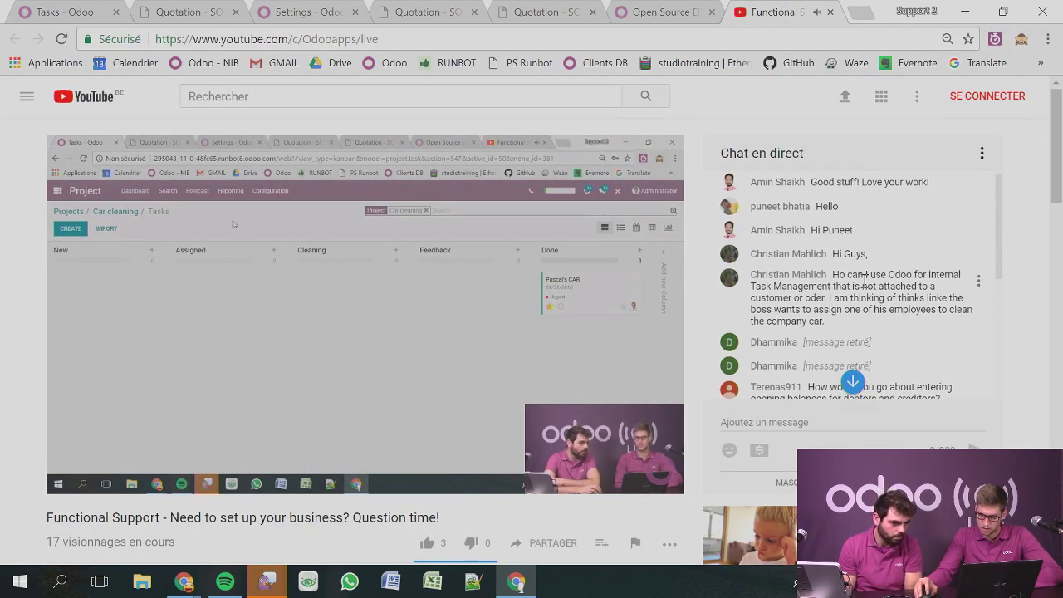
Read the viewer question in the live chat about entering opening balances for debtors and creditors.
{"action": "scroll", "coordinate": [810, 301], "scroll_direction": "down", "scroll_amount": 1}
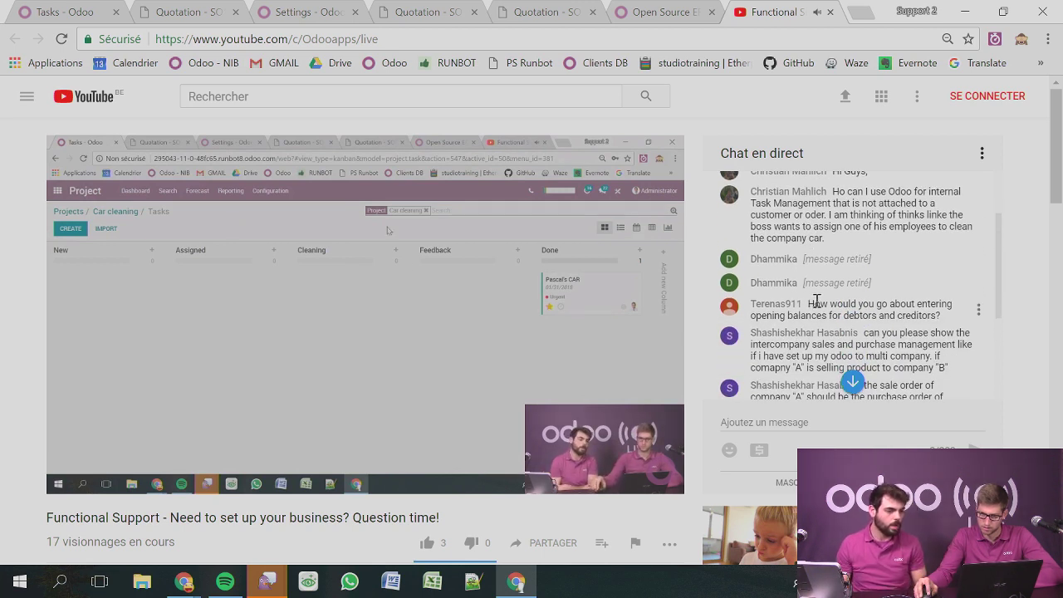
{"action": "left_click_drag", "start_coordinate": [815, 303], "coordinate": [949, 320]}
{"action": "left_click", "coordinate": [949, 319]}
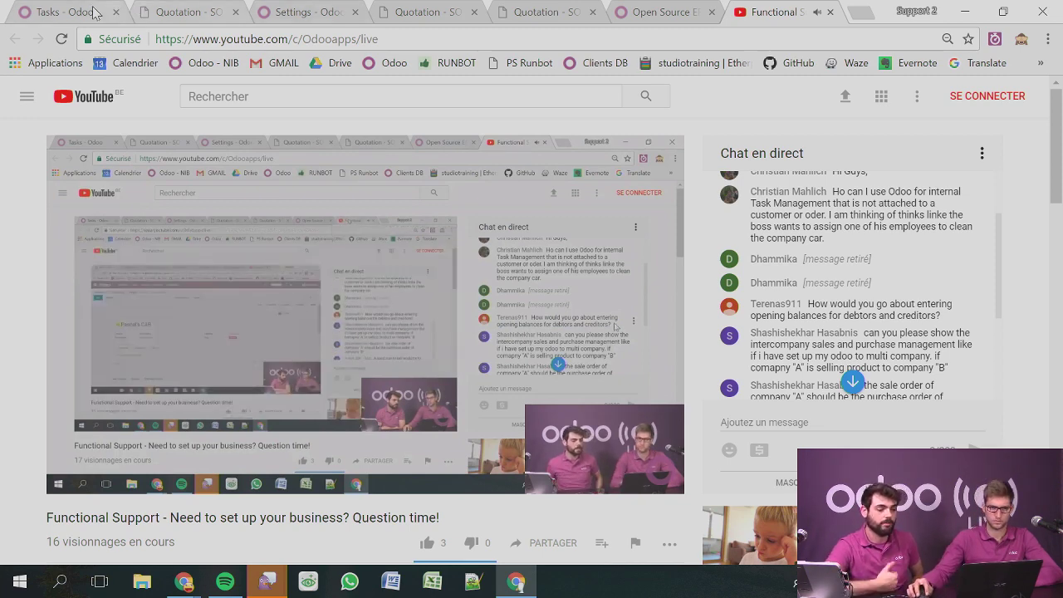
Switch back to Odoo, open the Accounting dashboard and point out its configuration steps.
{"action": "left_click", "coordinate": [62, 12]}
{"action": "left_click", "coordinate": [18, 92]}
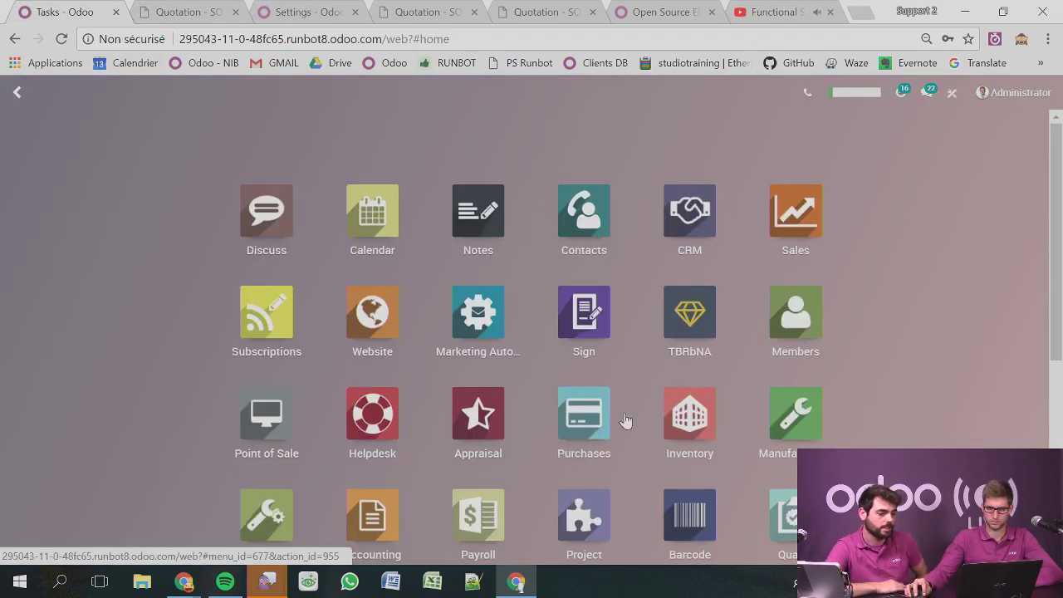
{"action": "left_click", "coordinate": [384, 517]}
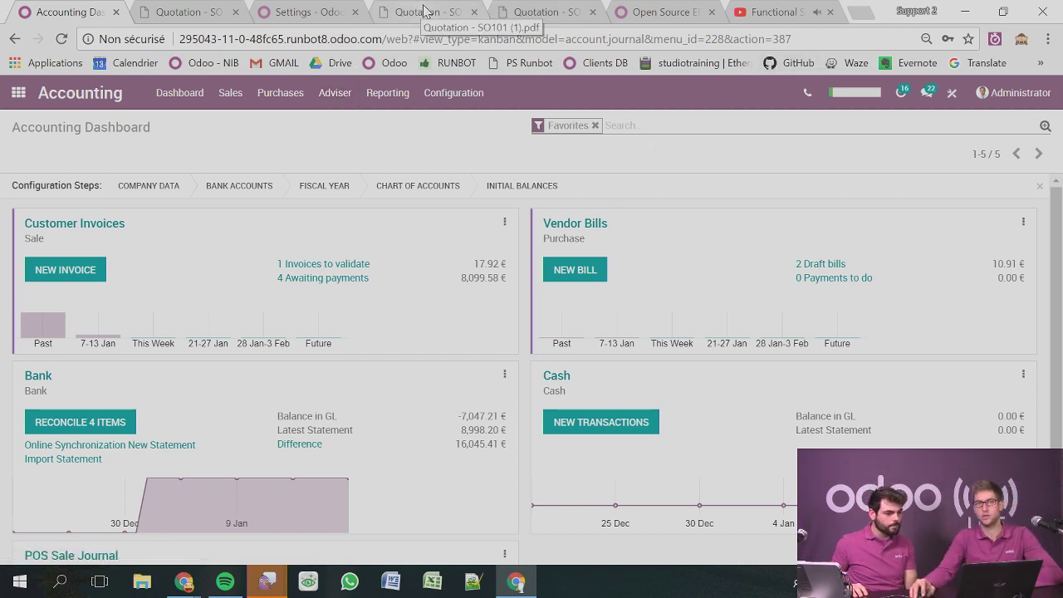
{"action": "left_click_drag", "start_coordinate": [103, 185], "coordinate": [55, 185]}
{"action": "left_click", "coordinate": [12, 184]}
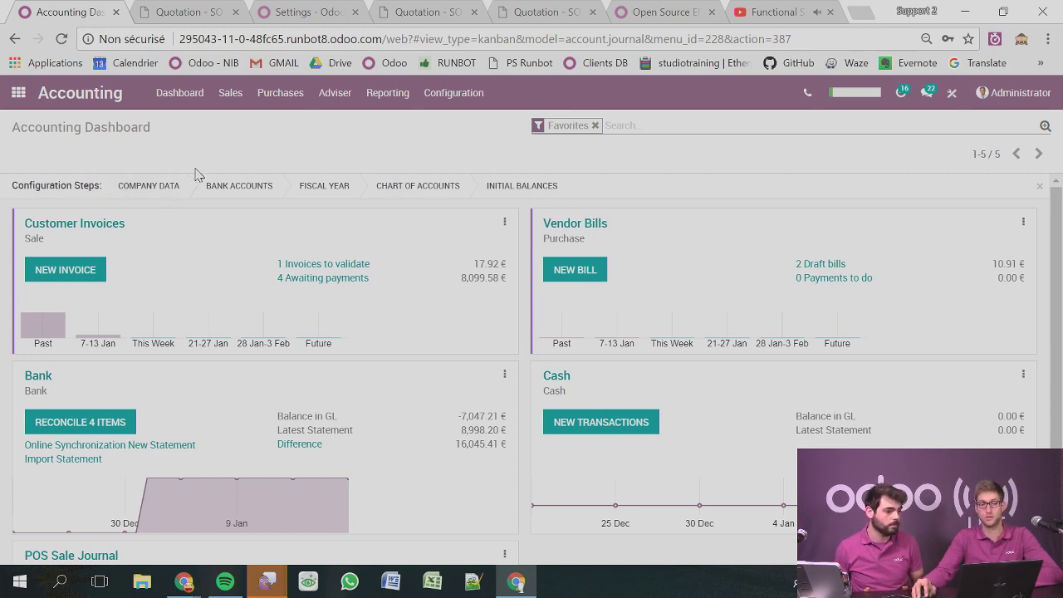
Review the Company Data configuration step, including the TIN field, and close it unchanged.
{"action": "left_click", "coordinate": [150, 186]}
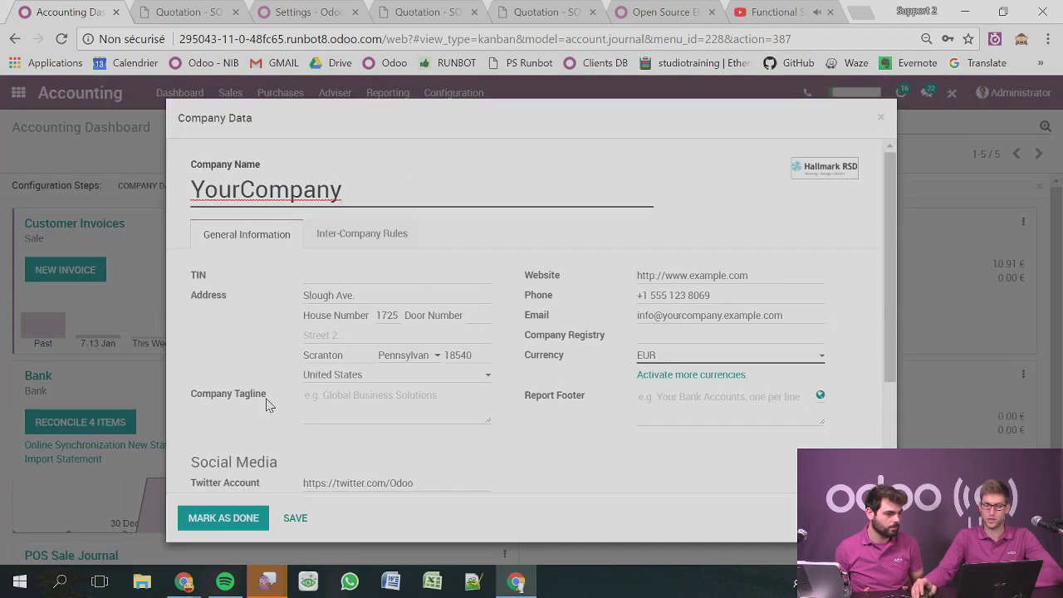
{"action": "scroll", "coordinate": [267, 406], "scroll_direction": "down", "scroll_amount": 3}
{"action": "scroll", "coordinate": [415, 324], "scroll_direction": "up", "scroll_amount": 3}
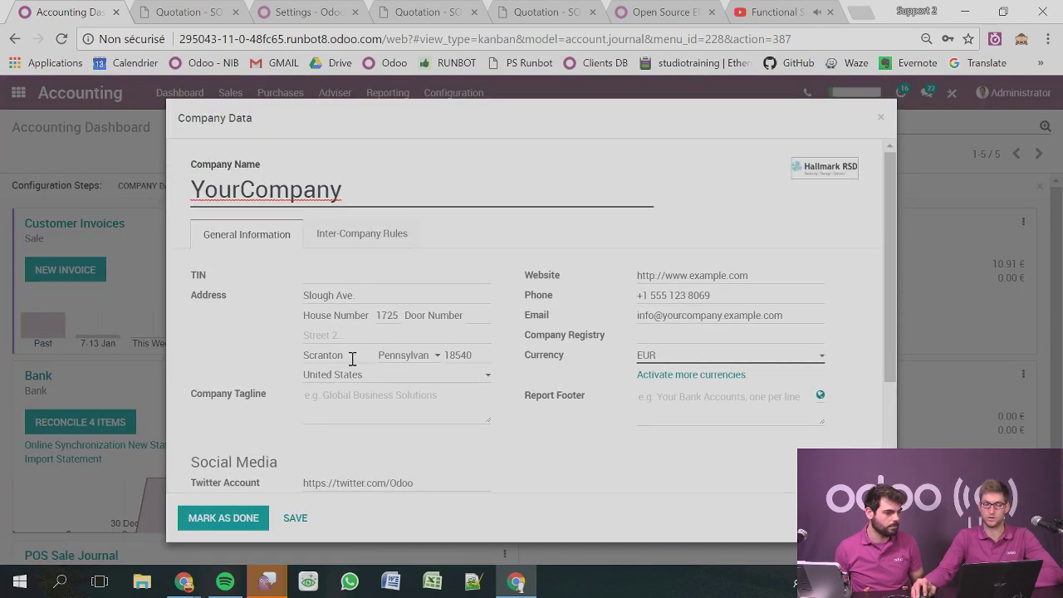
{"action": "left_click_drag", "start_coordinate": [291, 282], "coordinate": [152, 292]}
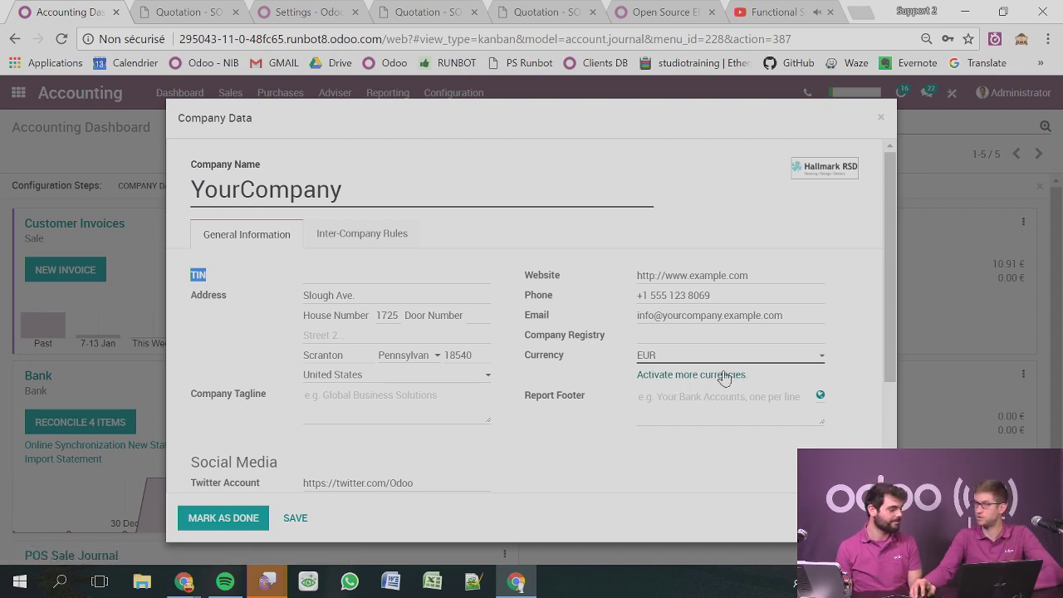
{"action": "left_click", "coordinate": [880, 117]}
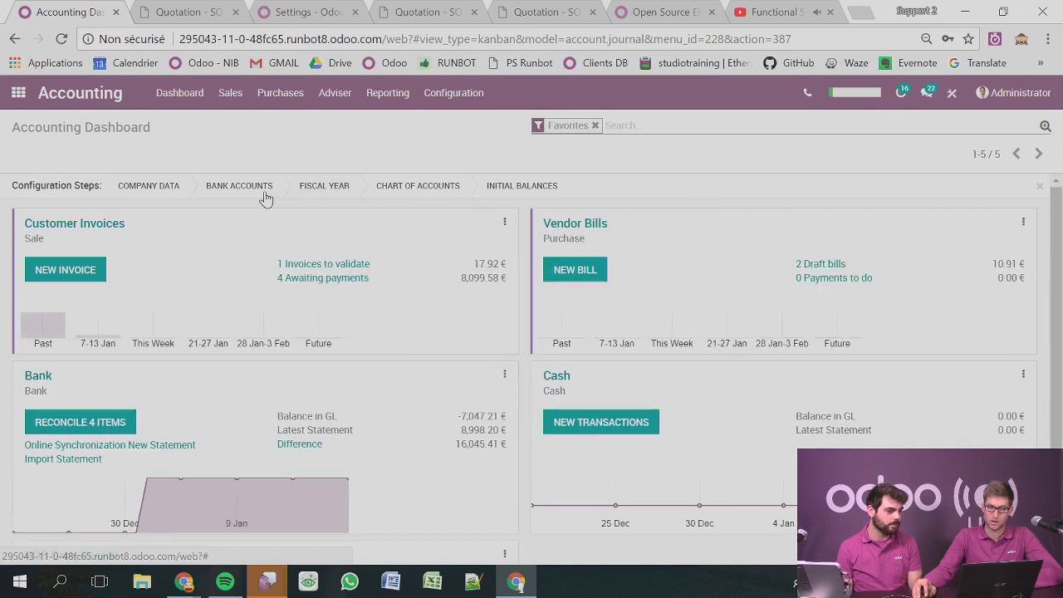
Try Record Manually as the bank feed in the Bank Accounts configuration step and close it without saving.
{"action": "left_click", "coordinate": [239, 186]}
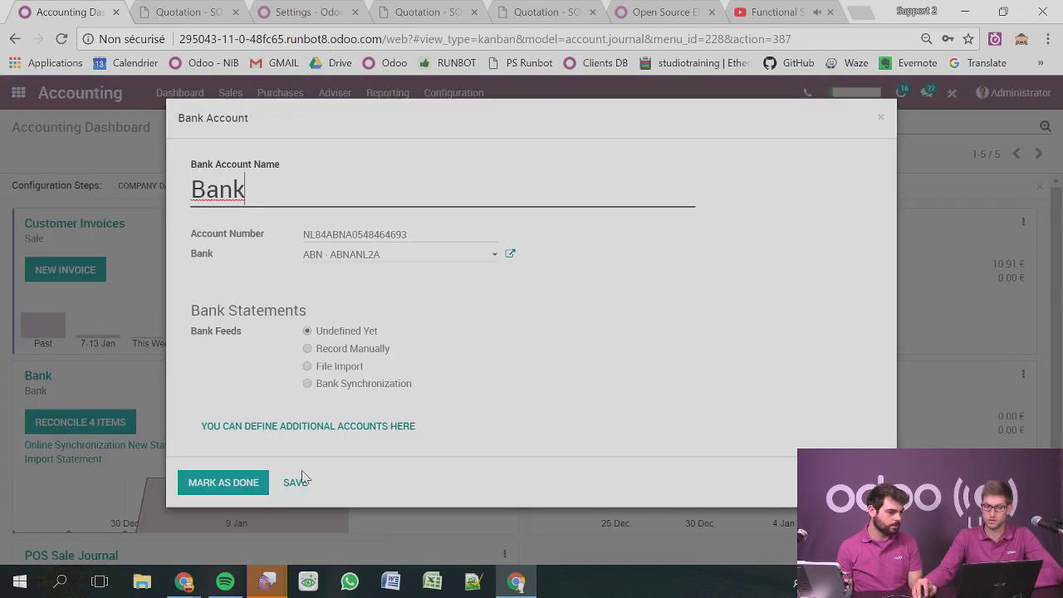
{"action": "left_click", "coordinate": [338, 351]}
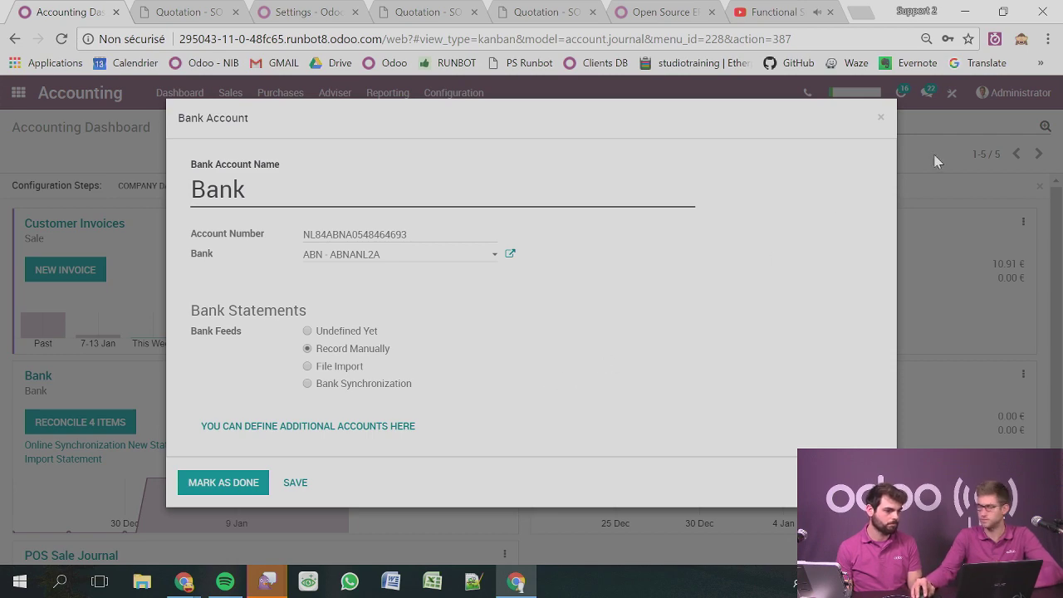
{"action": "left_click", "coordinate": [880, 119]}
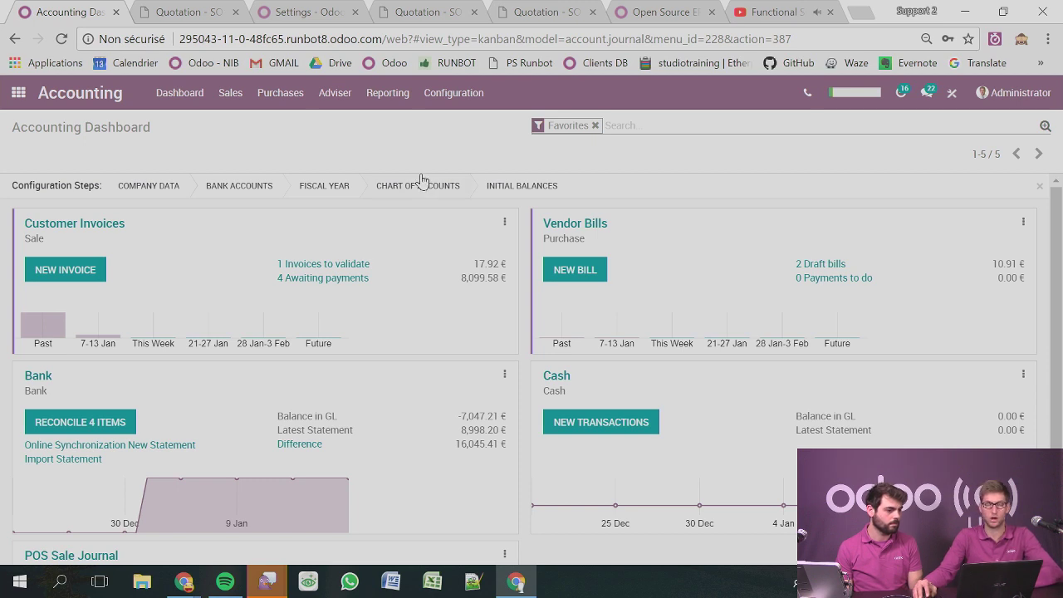
Try an initial balances line with account 101300 Tax Paid and partner ASUSTeK, start a second line and close without saving.
{"action": "left_click", "coordinate": [510, 188]}
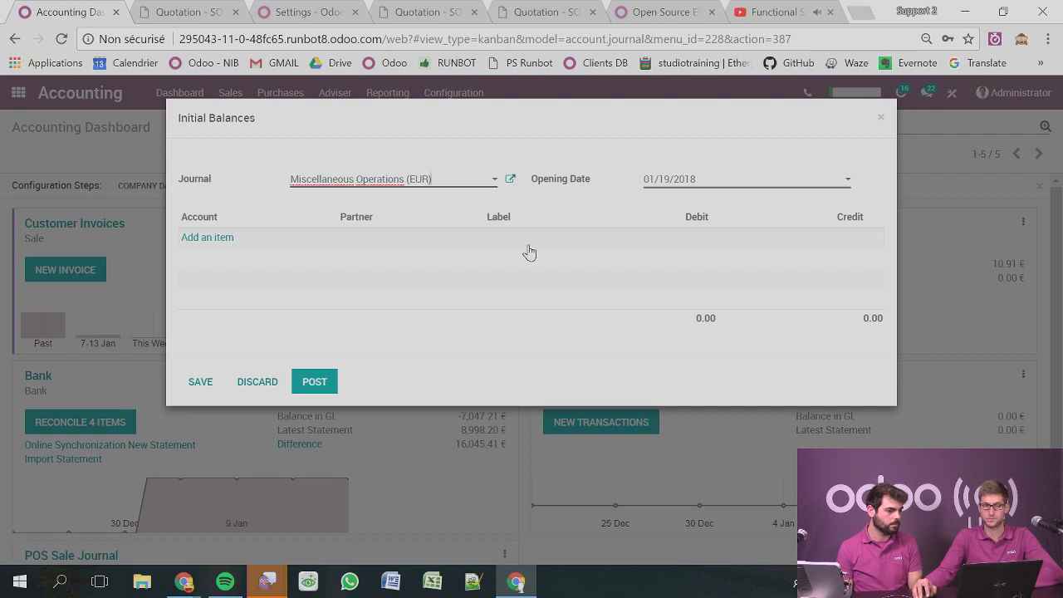
{"action": "left_click", "coordinate": [879, 118]}
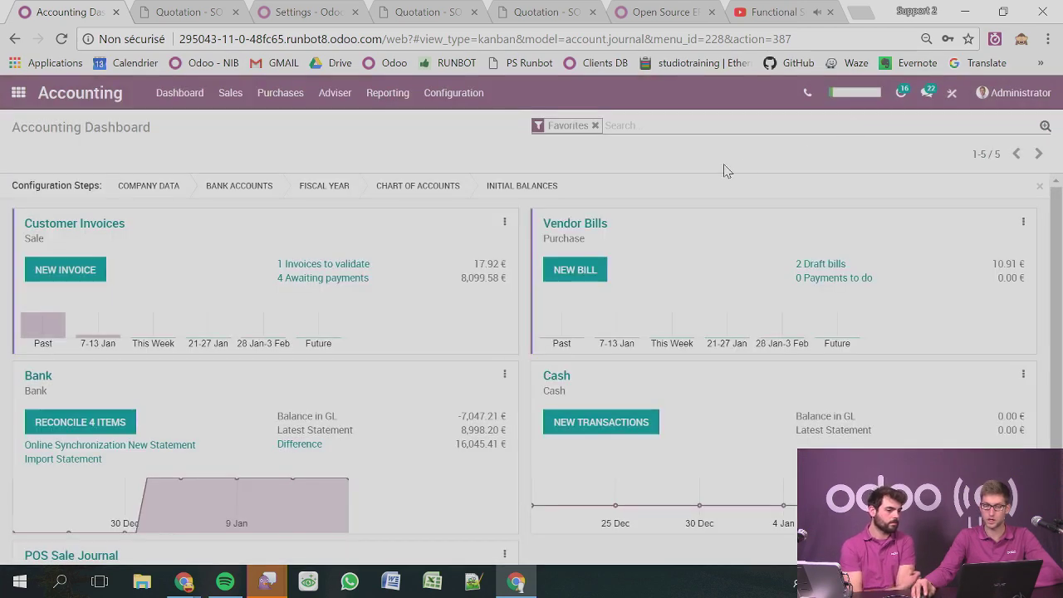
{"action": "left_click", "coordinate": [525, 187]}
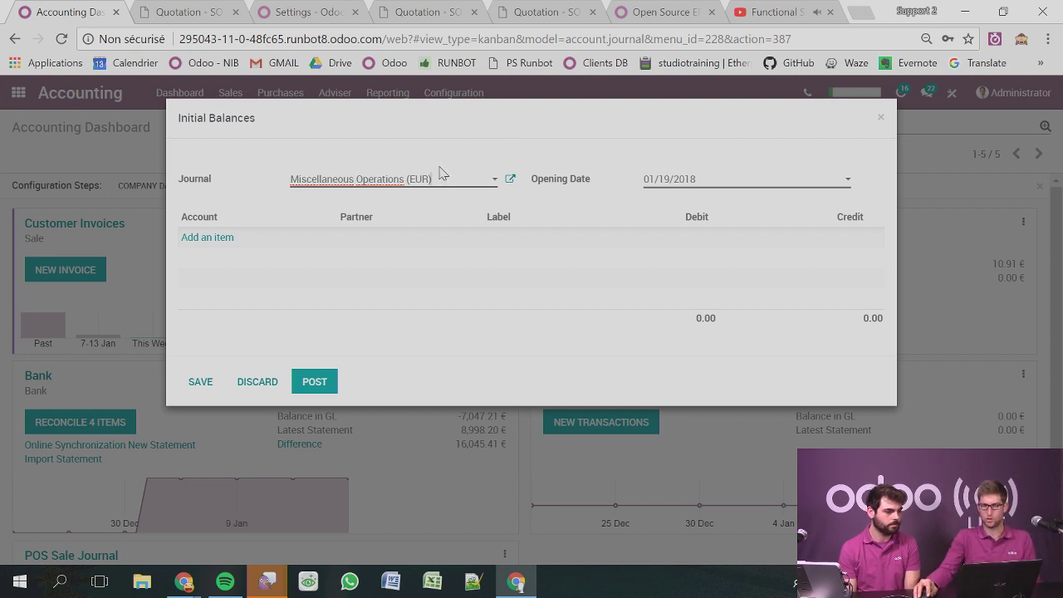
{"action": "left_click", "coordinate": [231, 239]}
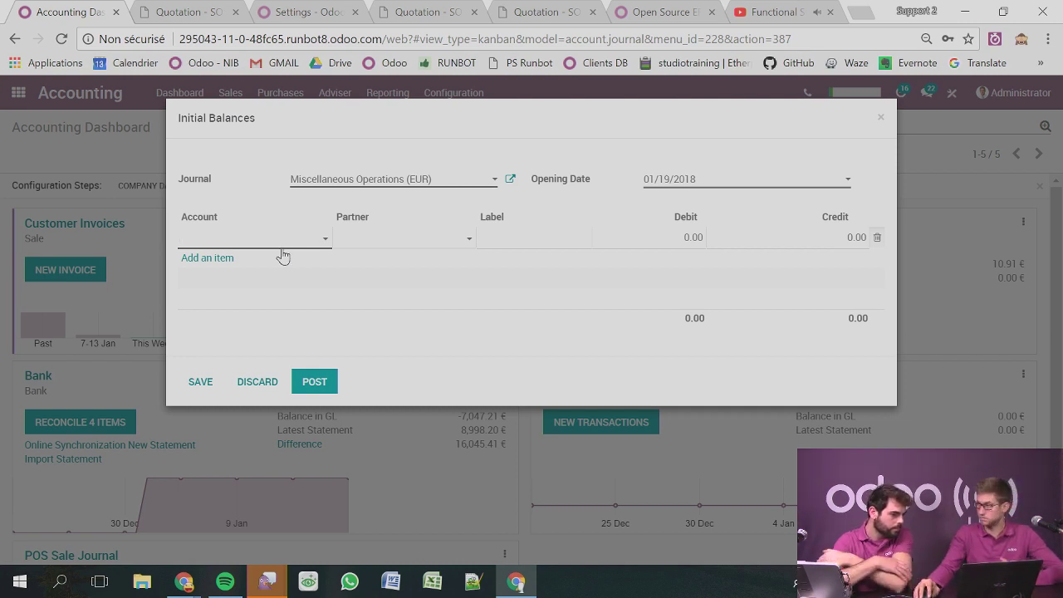
{"action": "left_click", "coordinate": [278, 239]}
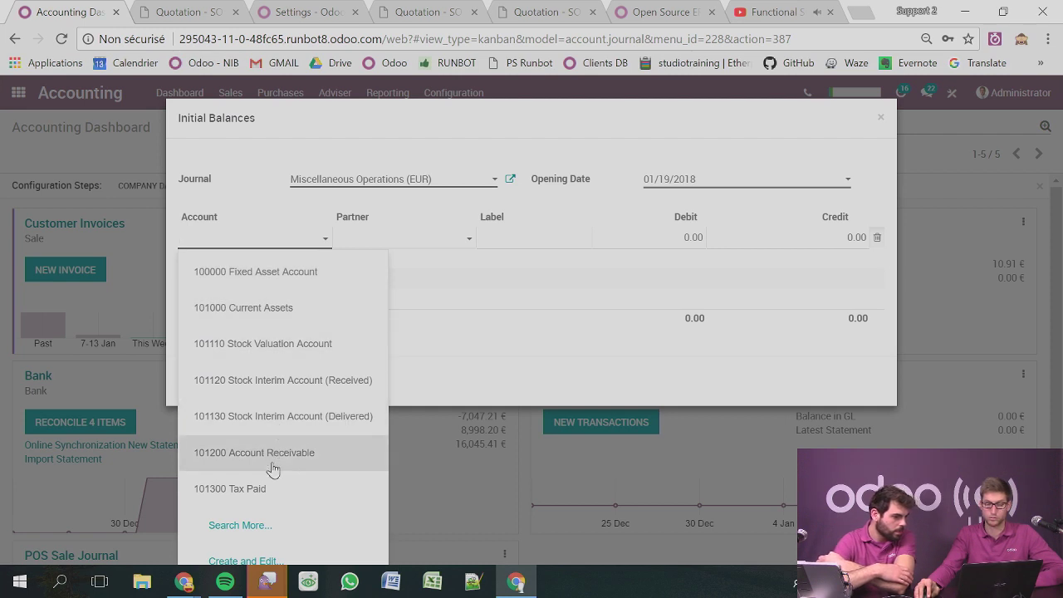
{"action": "left_click", "coordinate": [282, 491]}
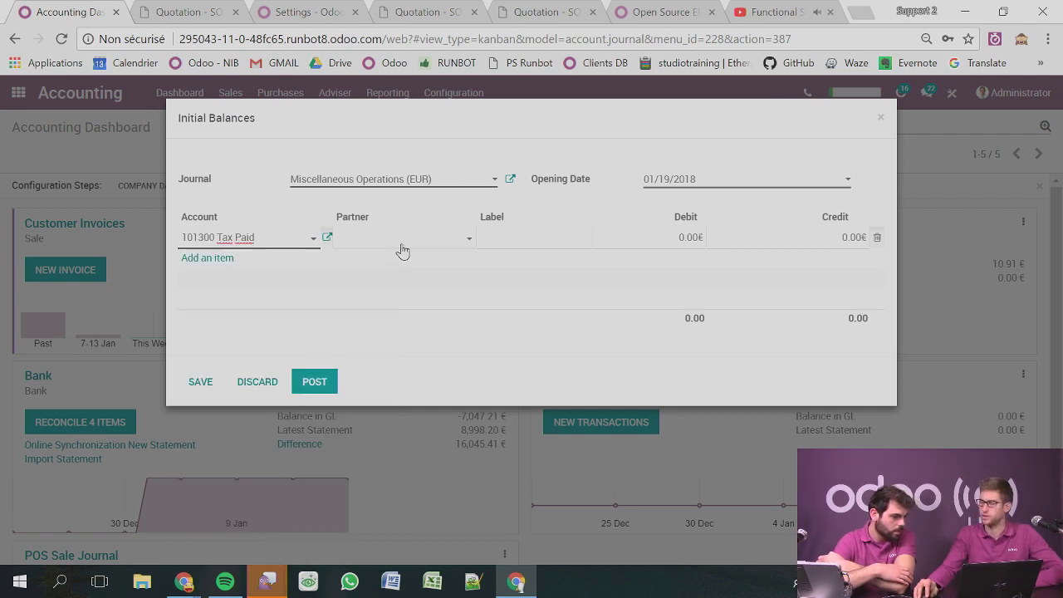
{"action": "left_click", "coordinate": [430, 245]}
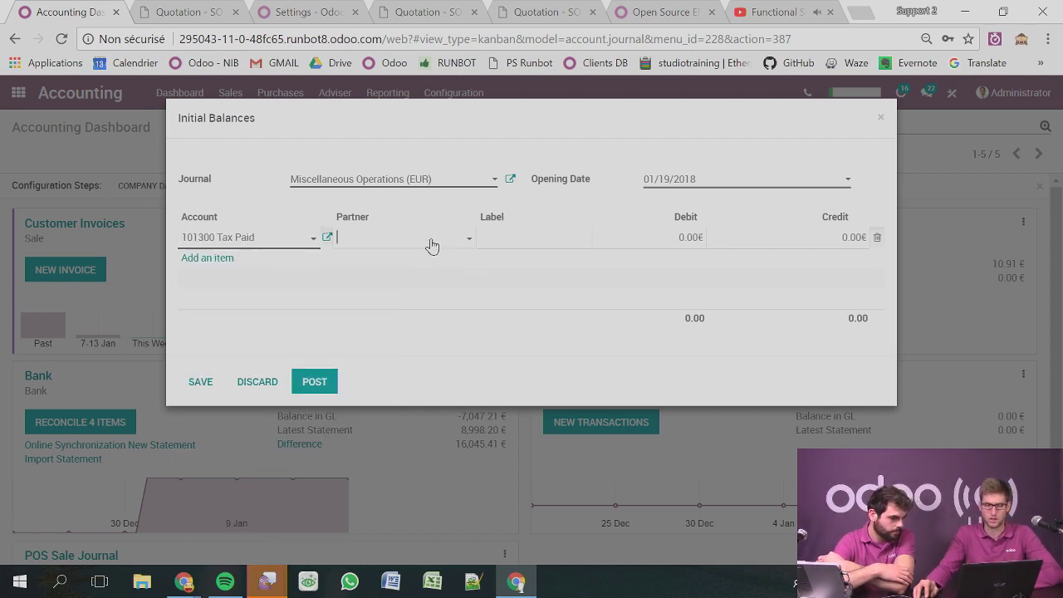
{"action": "left_click", "coordinate": [411, 280]}
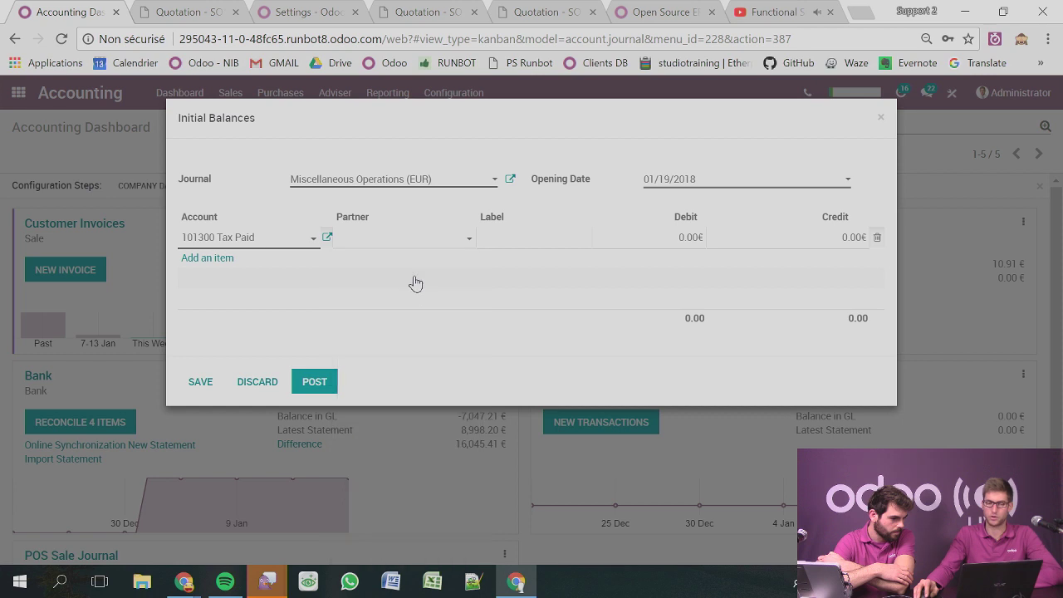
{"action": "left_click", "coordinate": [514, 230]}
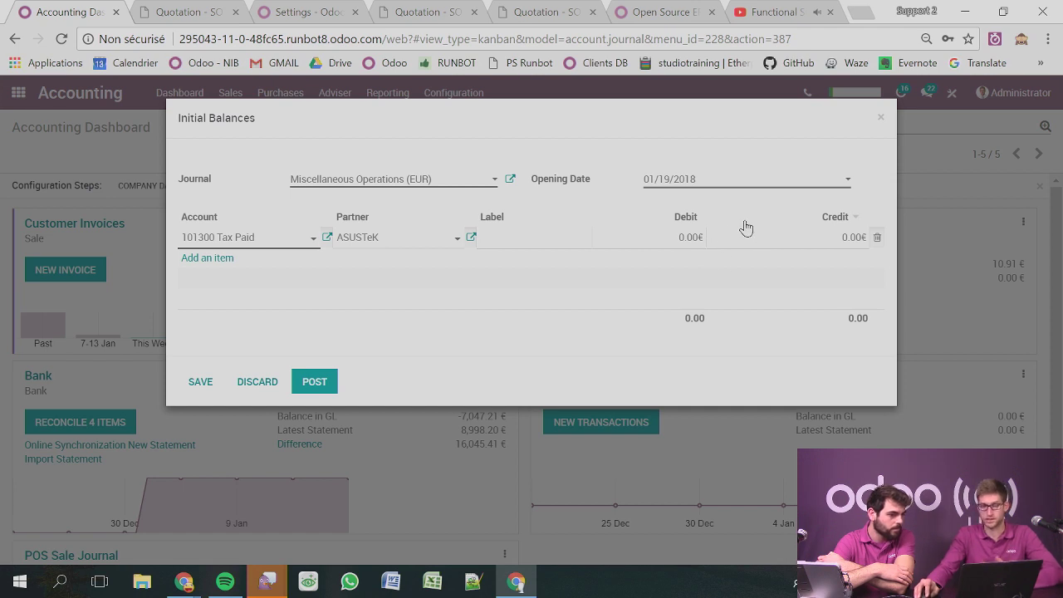
{"action": "left_click", "coordinate": [220, 258]}
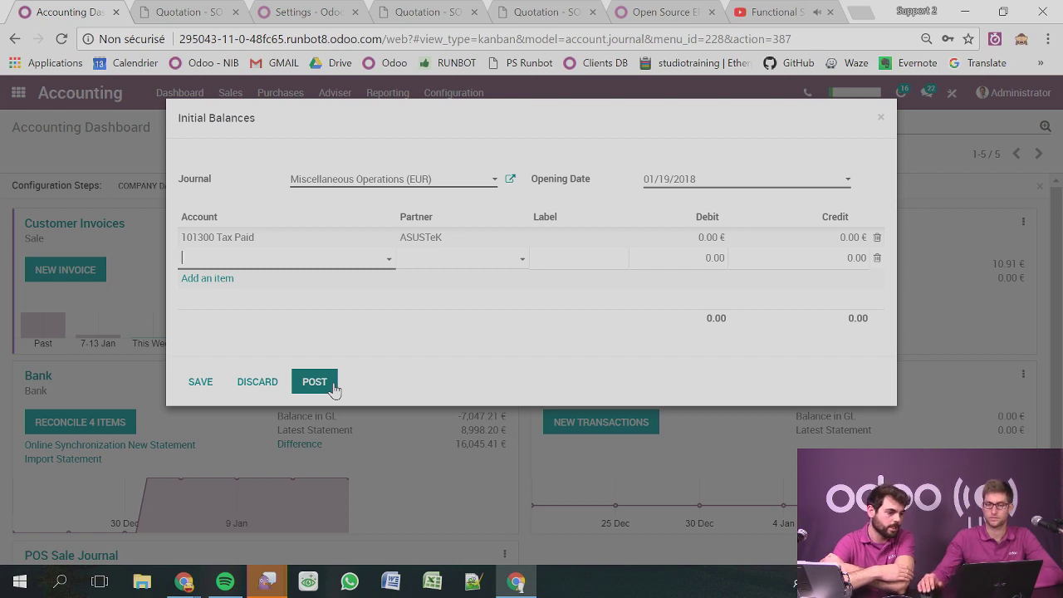
{"action": "left_click", "coordinate": [881, 120]}
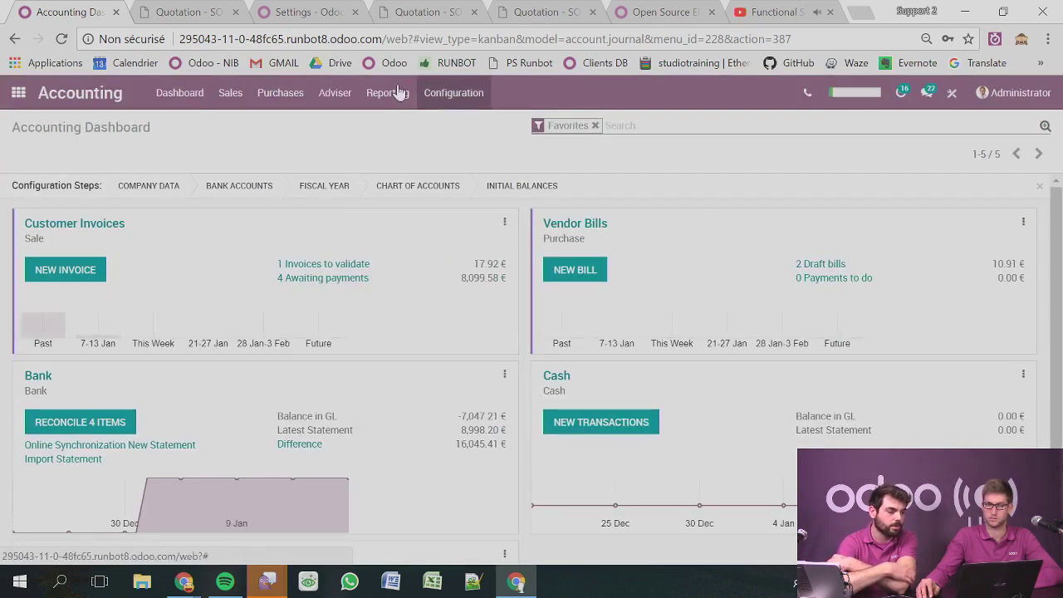
{"action": "left_click", "coordinate": [344, 94]}
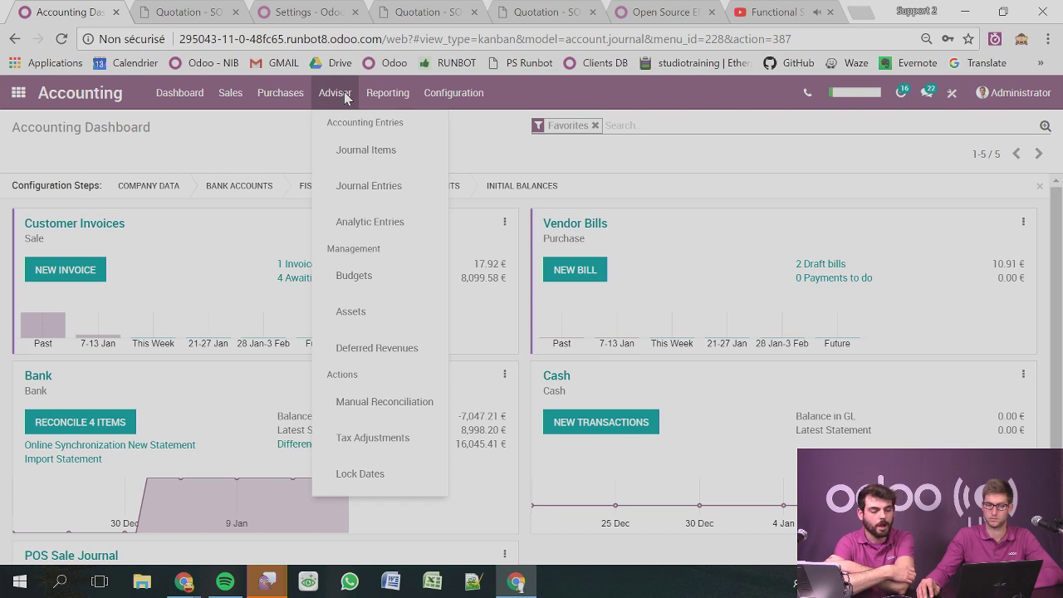
{"action": "left_click", "coordinate": [344, 95]}
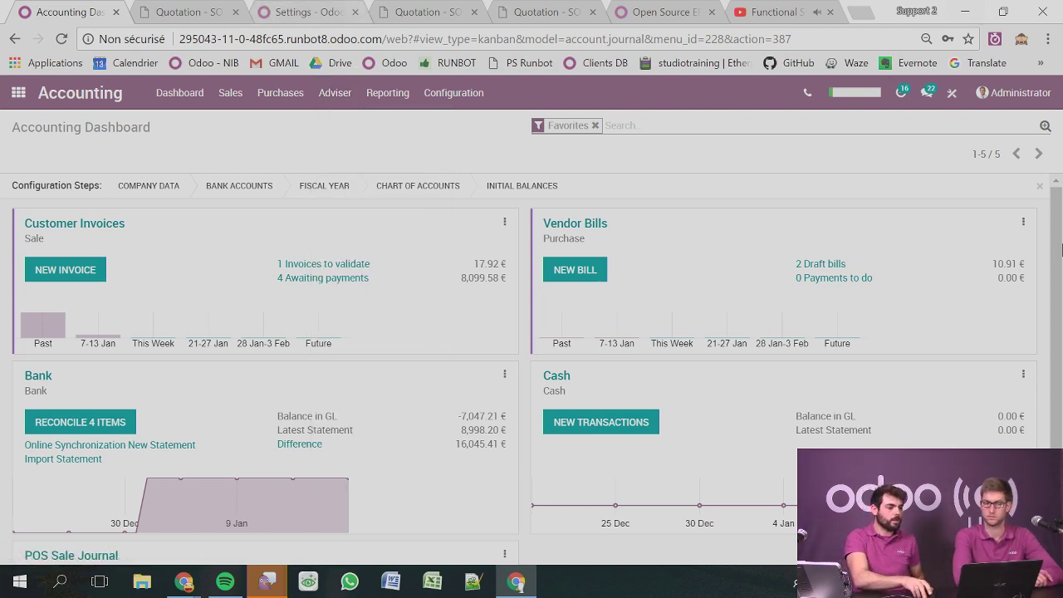
{"action": "left_click", "coordinate": [333, 94]}
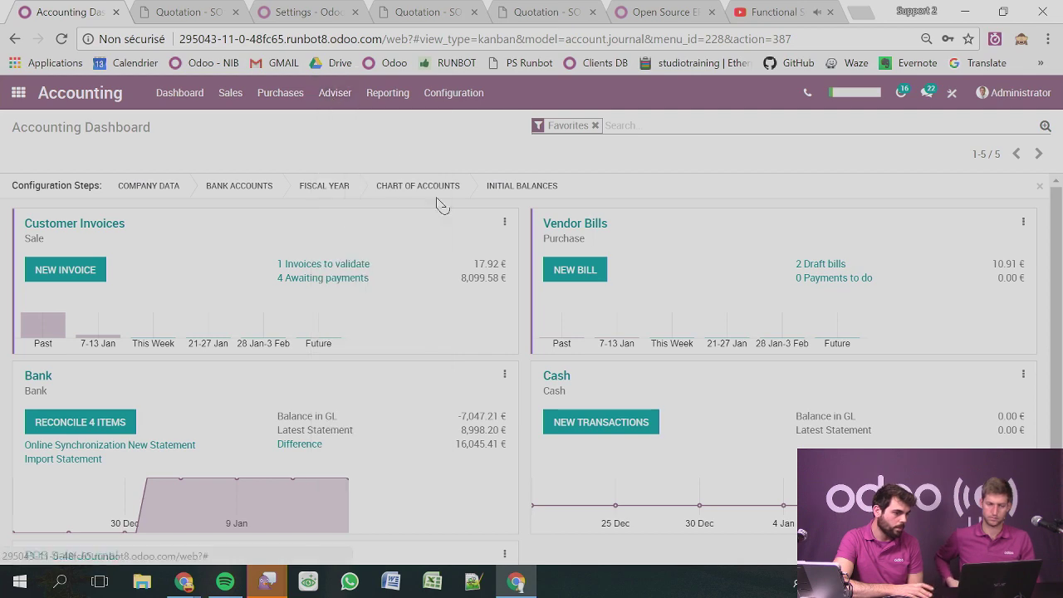
{"action": "left_click", "coordinate": [309, 94]}
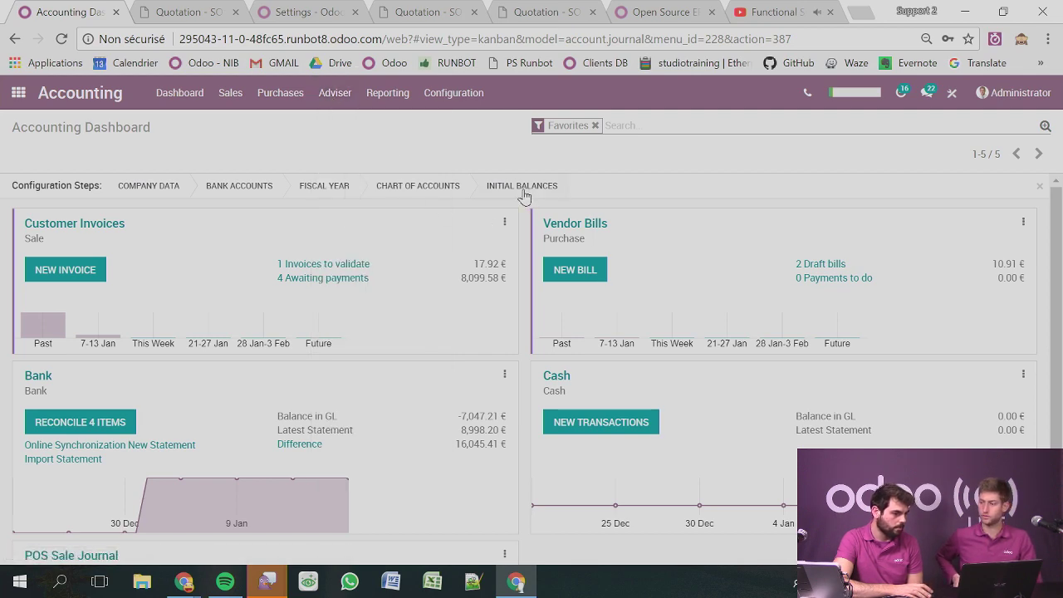
{"action": "left_click", "coordinate": [522, 187]}
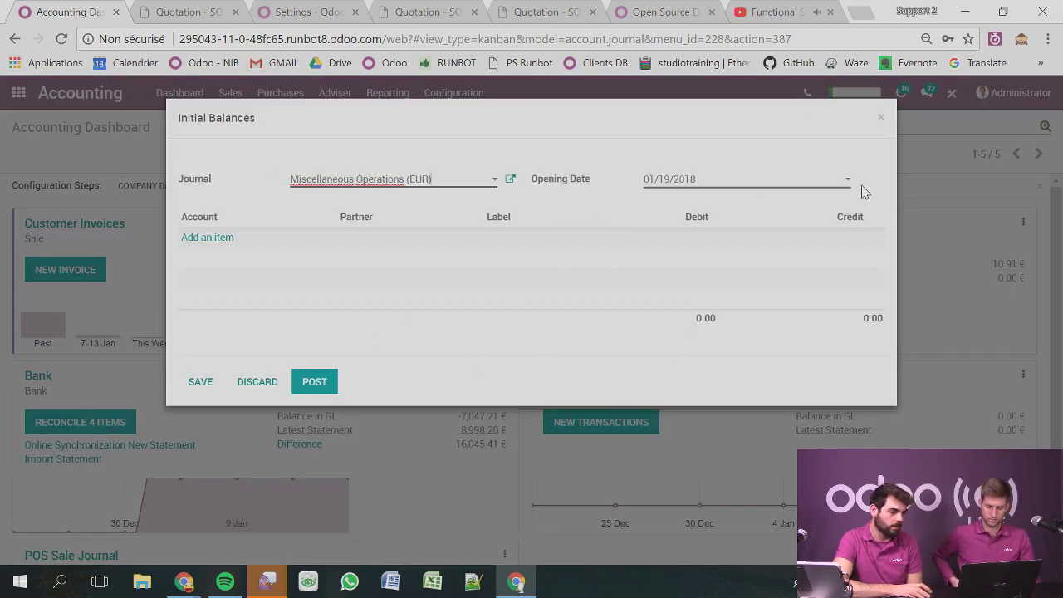
{"action": "left_click", "coordinate": [882, 119]}
Create a new journal entry from the Journal Entries list and look through the available journals, keeping Miscellaneous Operations (EUR).
{"action": "left_click", "coordinate": [332, 92]}
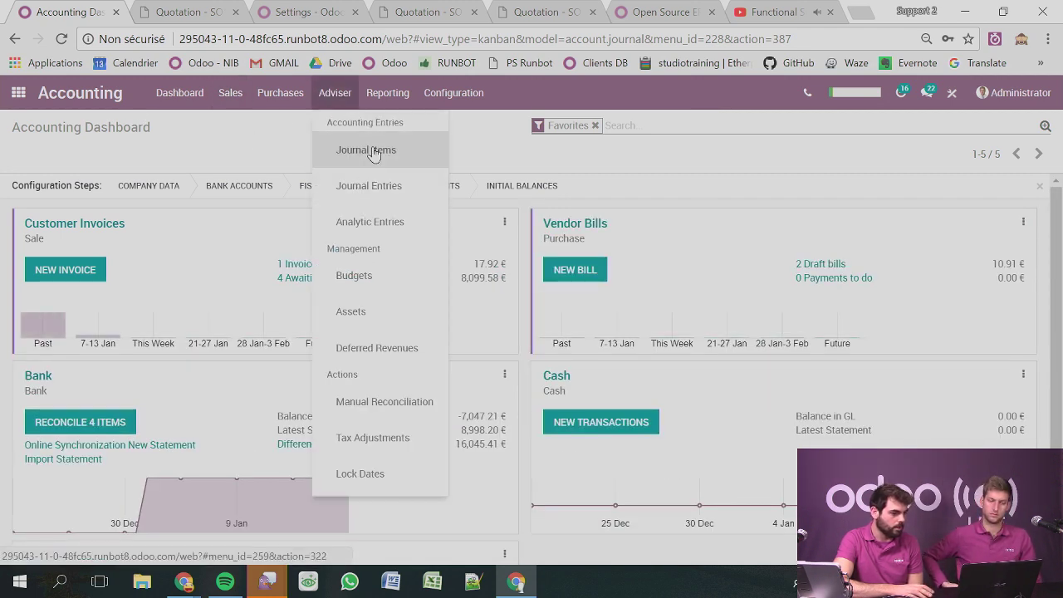
{"action": "left_click", "coordinate": [354, 187]}
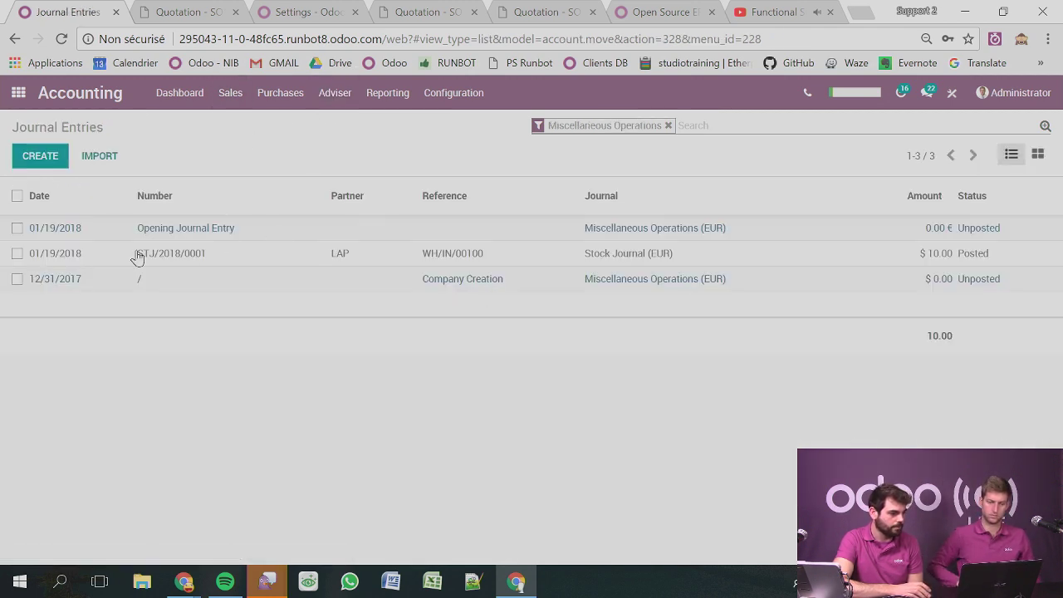
{"action": "left_click", "coordinate": [38, 156]}
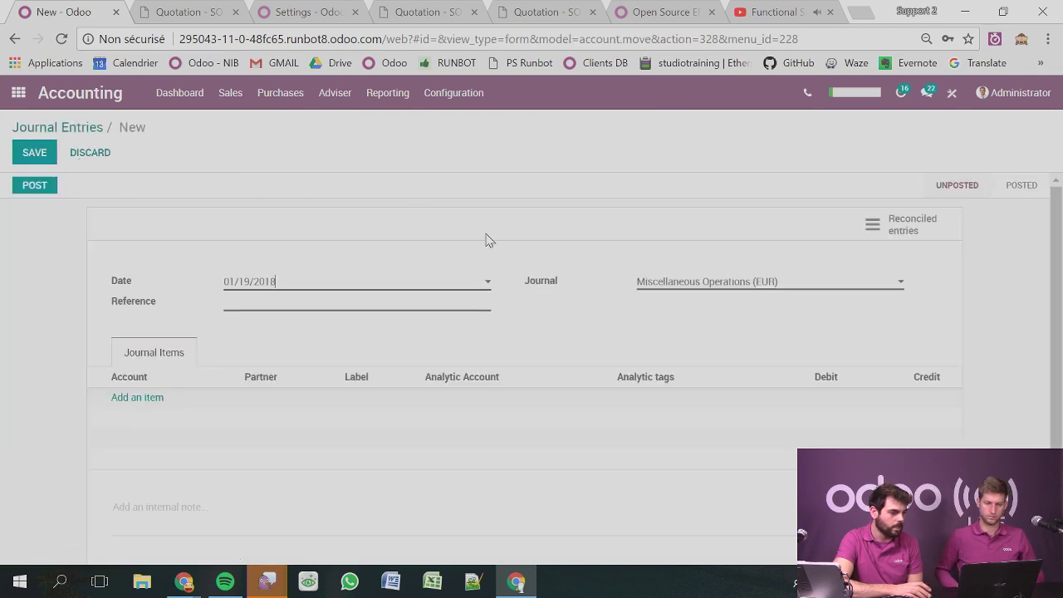
{"action": "left_click", "coordinate": [794, 292]}
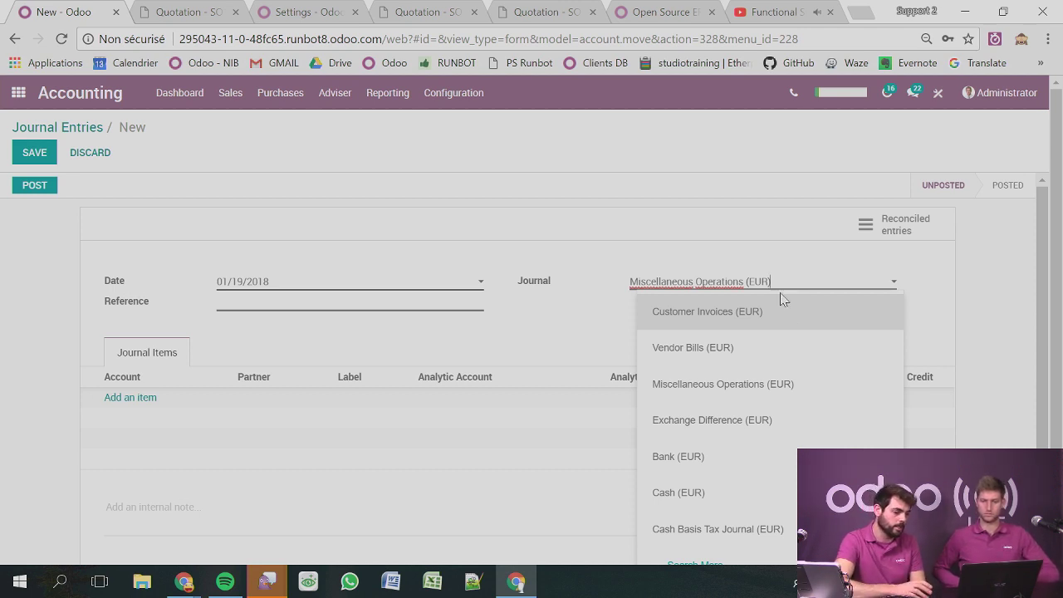
{"action": "left_click", "coordinate": [523, 251]}
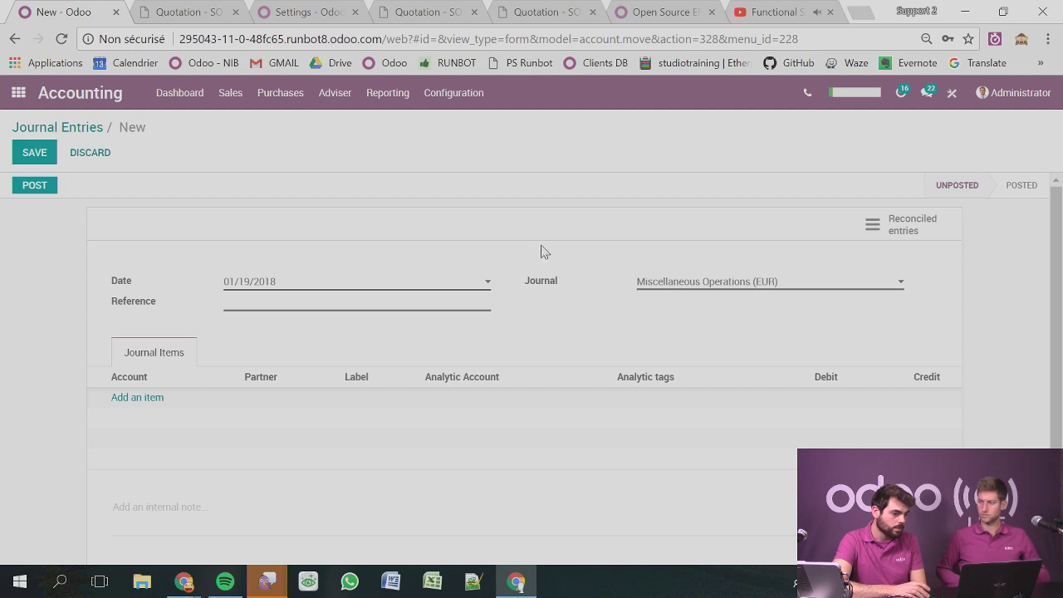
Add a journal item and try searching its account with clien, 44 and RE, clearing each search.
{"action": "left_click", "coordinate": [136, 403]}
{"action": "left_click", "coordinate": [202, 399]}
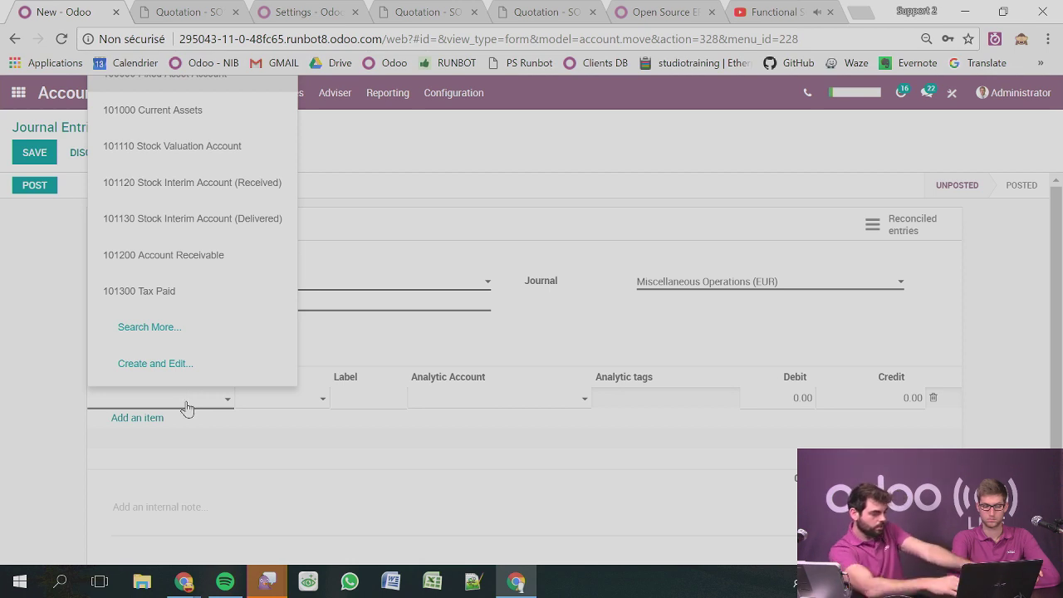
{"action": "type", "text": "clien"}
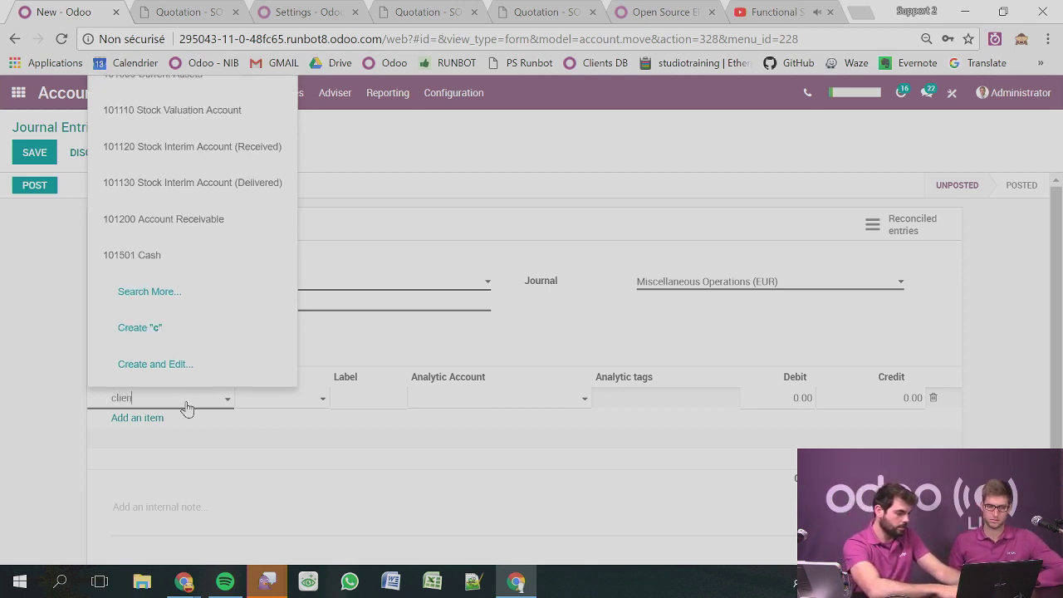
{"action": "key", "text": "BackSpace"}
{"action": "key", "text": "BackSpace"}
{"action": "key", "text": "BackSpace"}
{"action": "key", "text": "BackSpace"}
{"action": "key", "text": "BackSpace"}
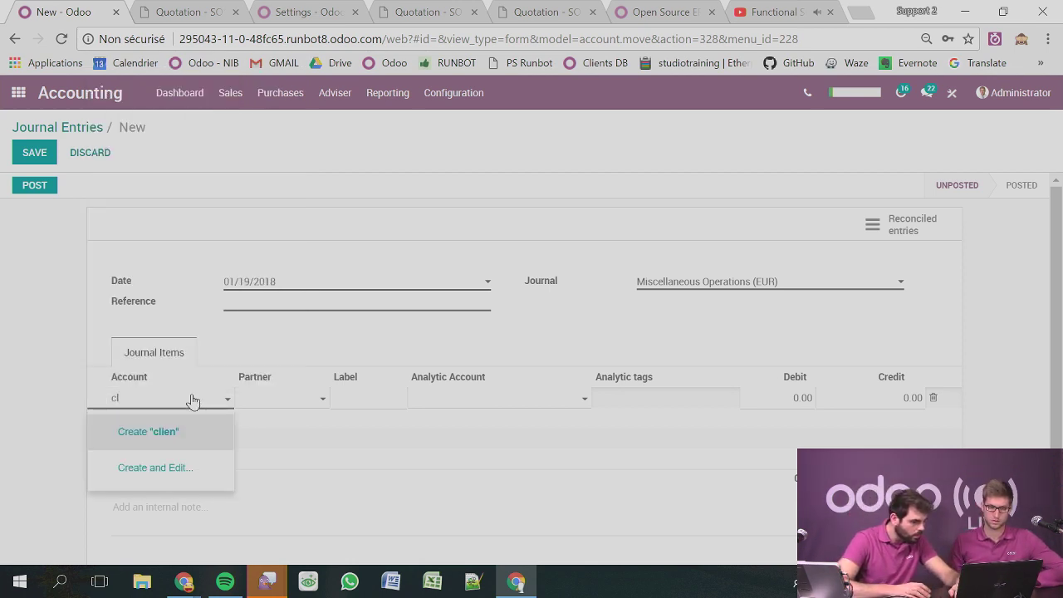
{"action": "type", "text": "44"}
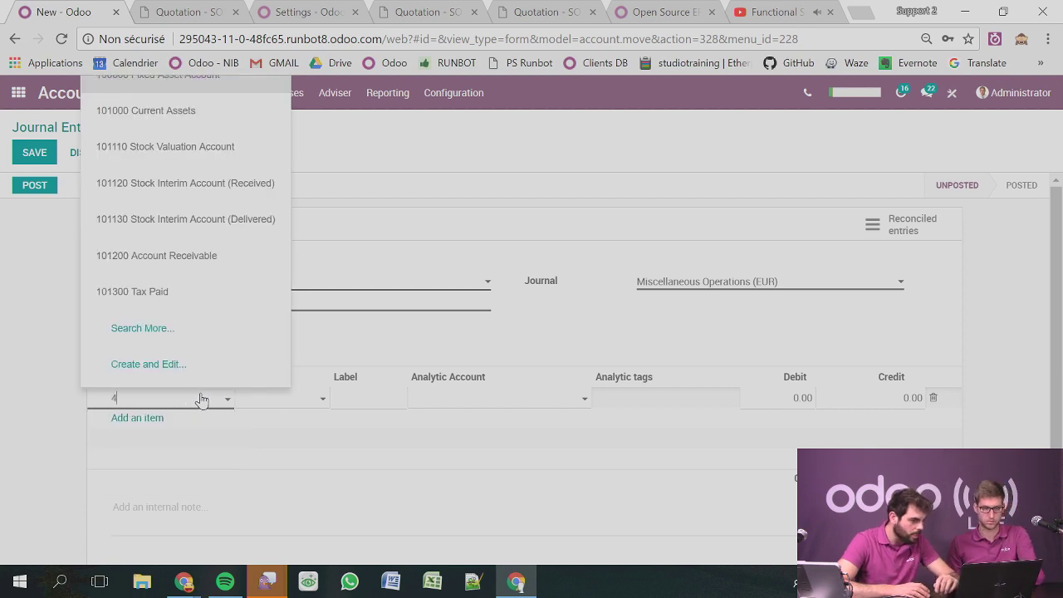
{"action": "key", "text": "BackSpace"}
{"action": "key", "text": "BackSpace"}
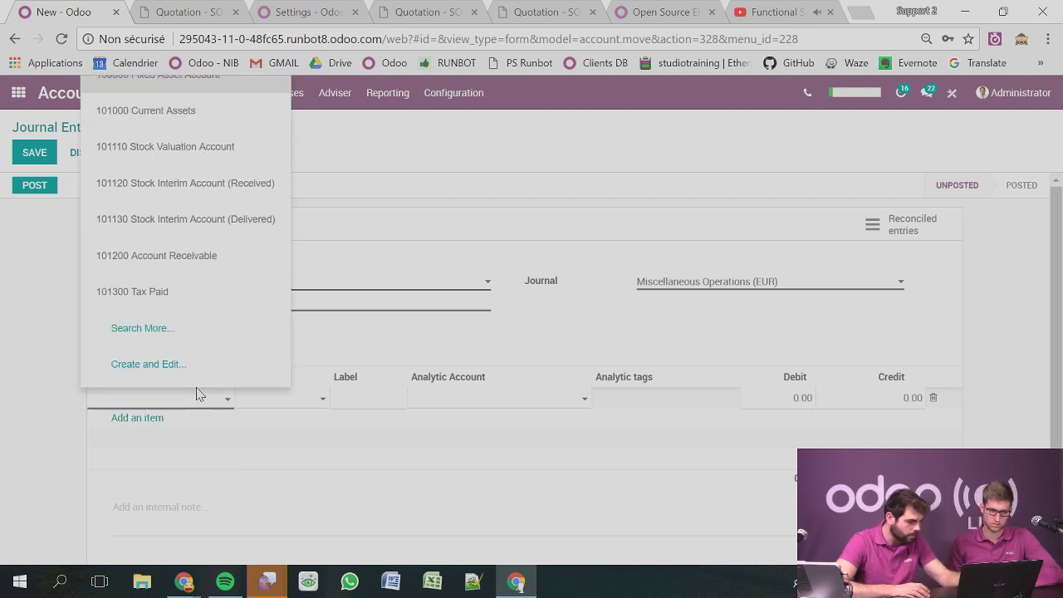
{"action": "type", "text": "RE"}
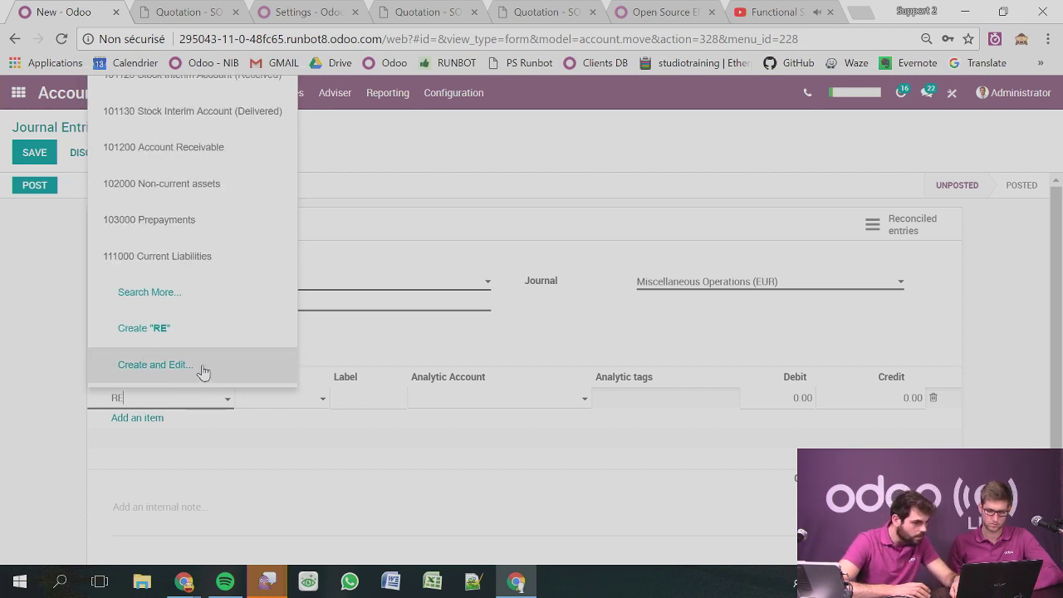
{"action": "key", "text": "BackSpace"}
{"action": "key", "text": "BackSpace"}
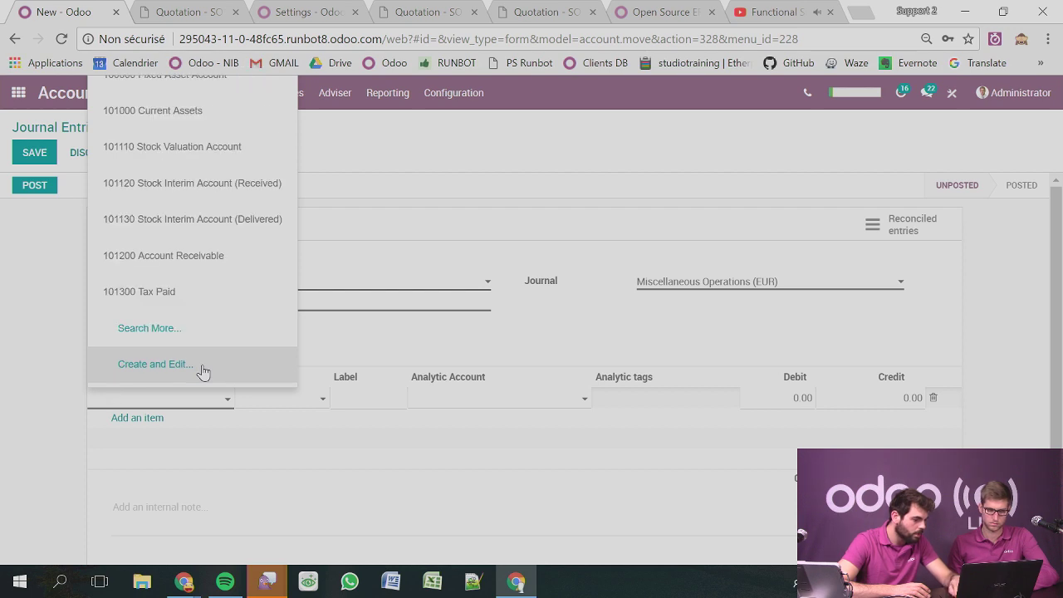
Set the journal item's account to 101200 Account Receivable and its partner to Agrolait.
{"action": "type", "text": "rece"}
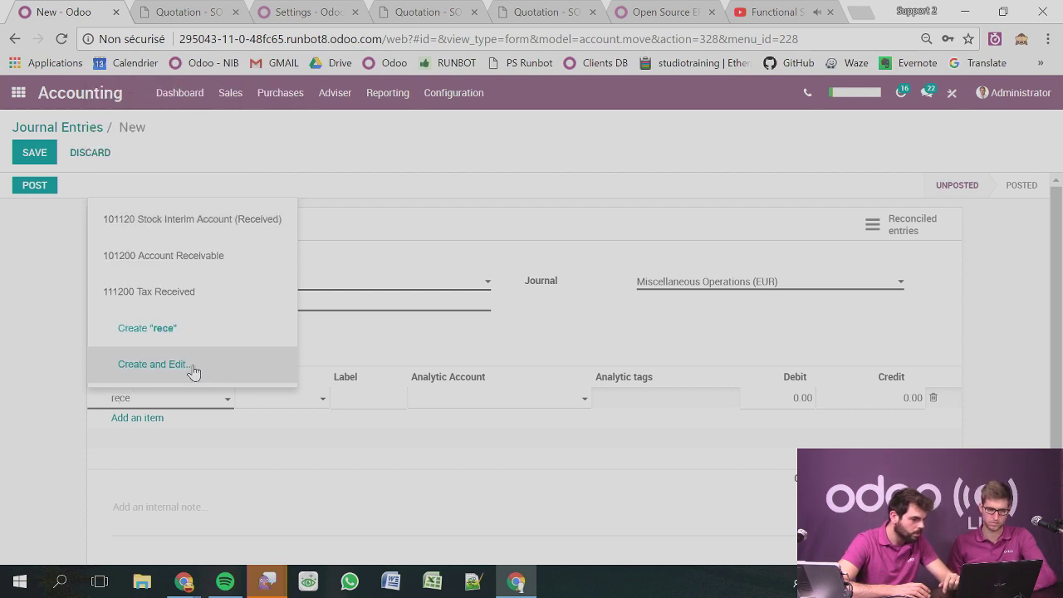
{"action": "left_click", "coordinate": [220, 263]}
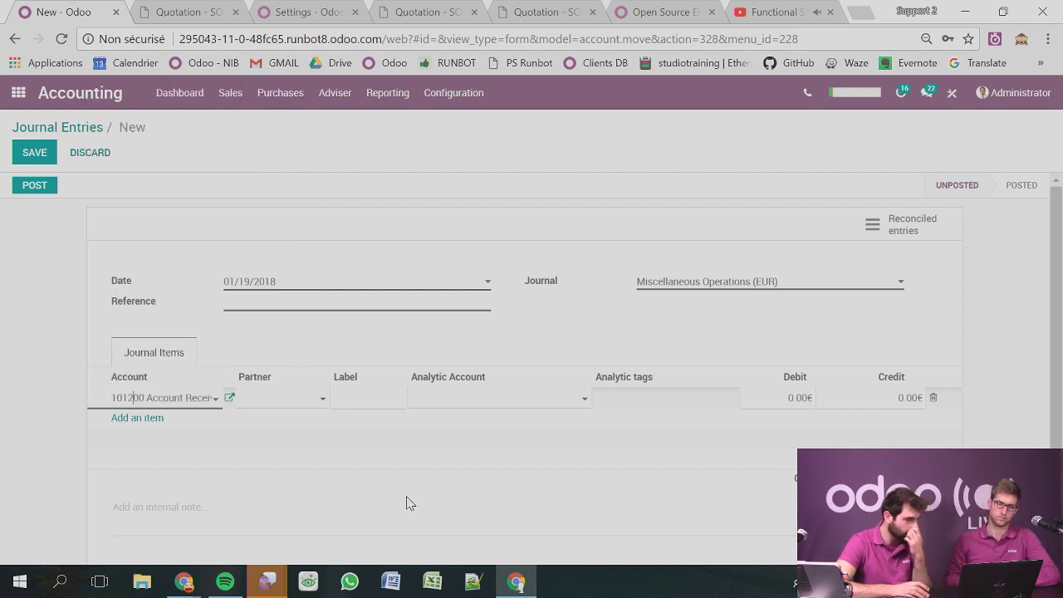
{"action": "left_click", "coordinate": [287, 401]}
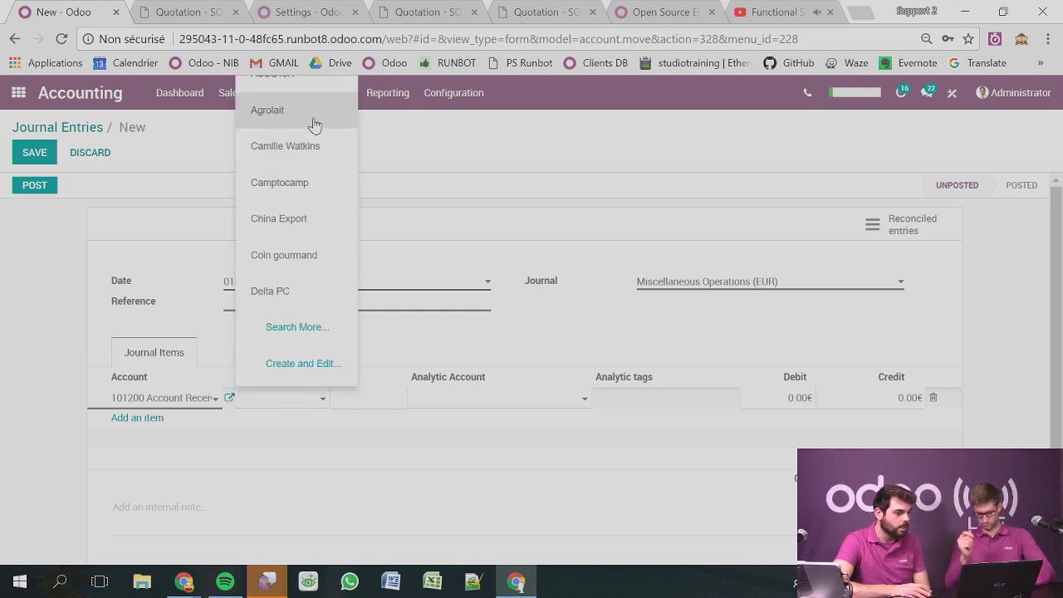
{"action": "left_click", "coordinate": [310, 124]}
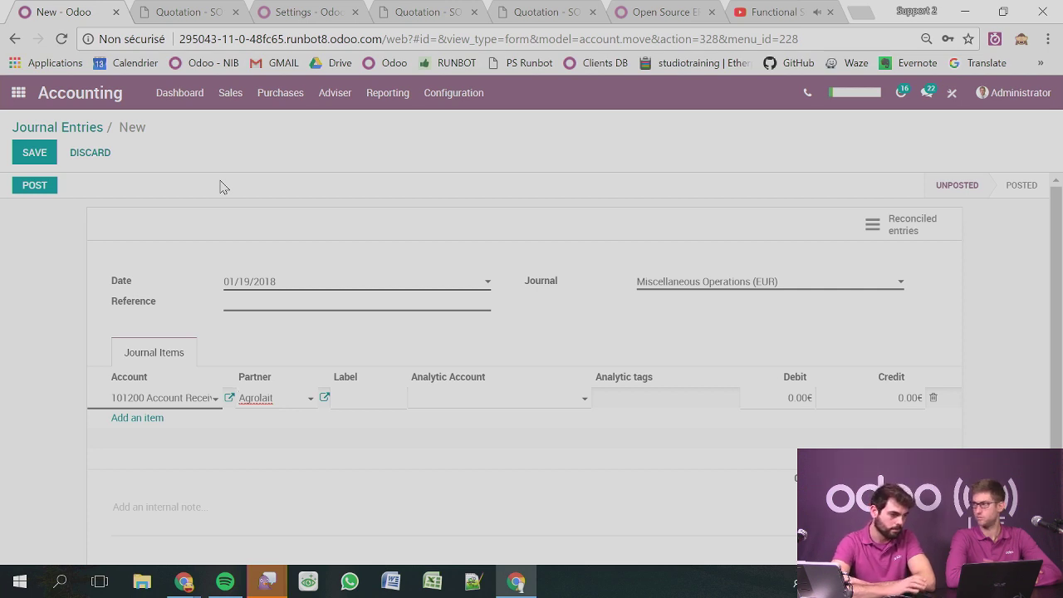
Switch to the YouTube live chat to read the viewers' next questions and return to the Odoo journal entry.
{"action": "left_click", "coordinate": [764, 12]}
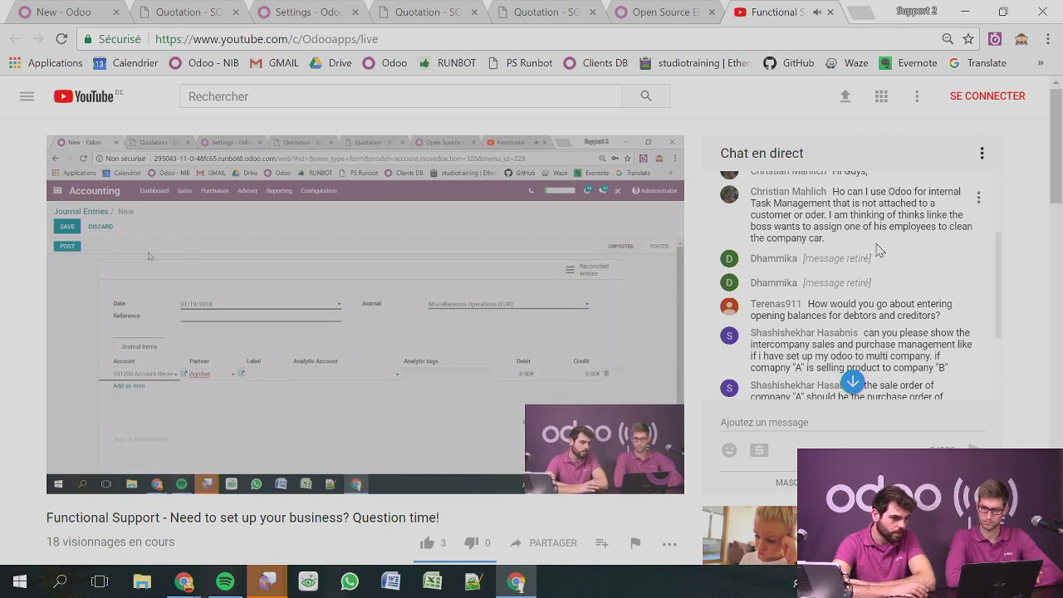
{"action": "scroll", "coordinate": [903, 264], "scroll_direction": "down", "scroll_amount": 1}
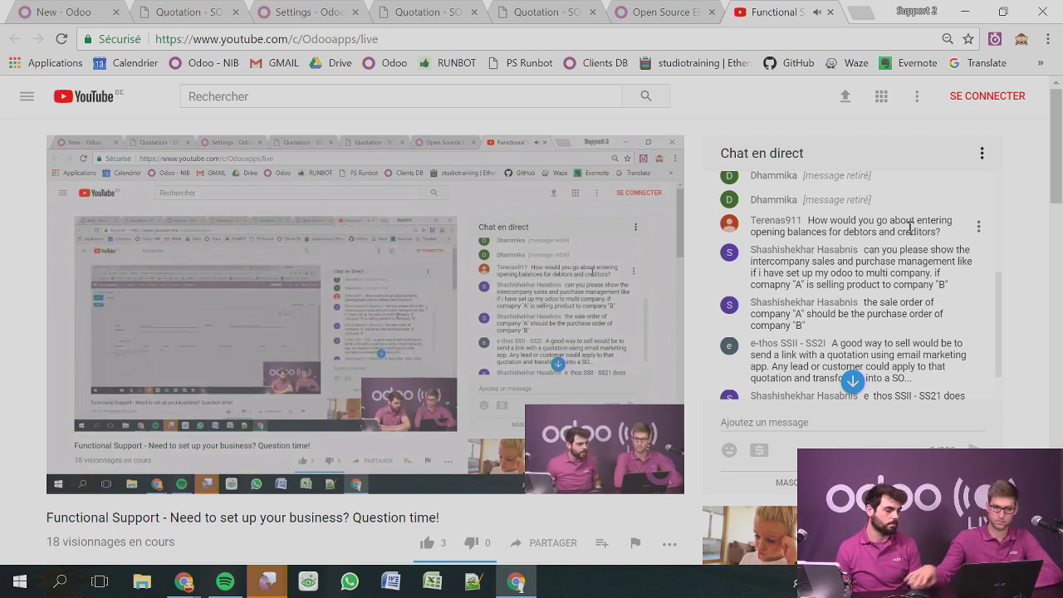
{"action": "left_click", "coordinate": [49, 10]}
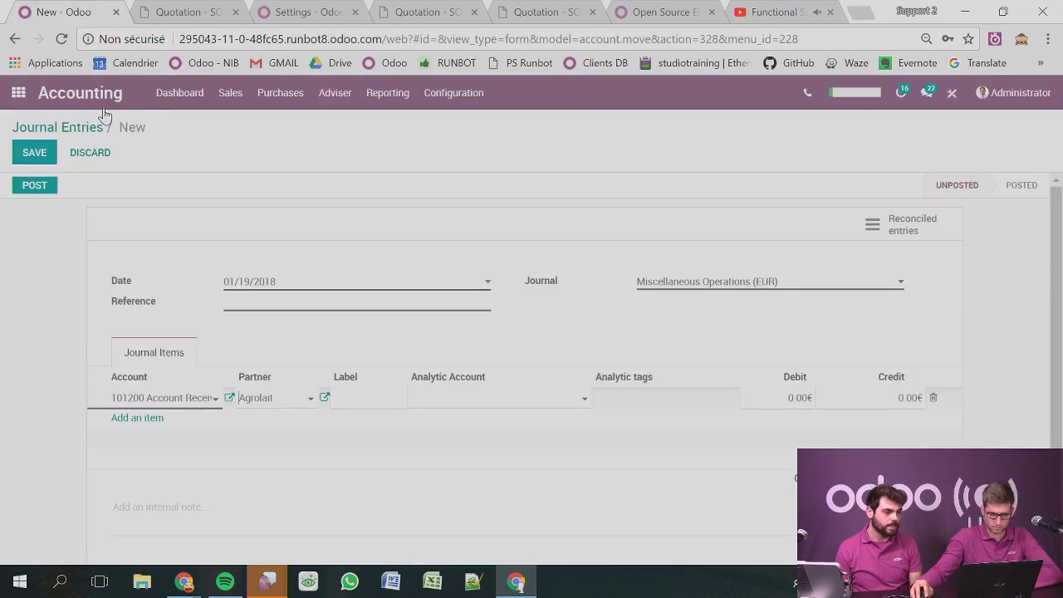
Discard the unsaved journal entry and open the list of companies in the Settings app.
{"action": "left_click", "coordinate": [13, 99]}
{"action": "left_click", "coordinate": [318, 203]}
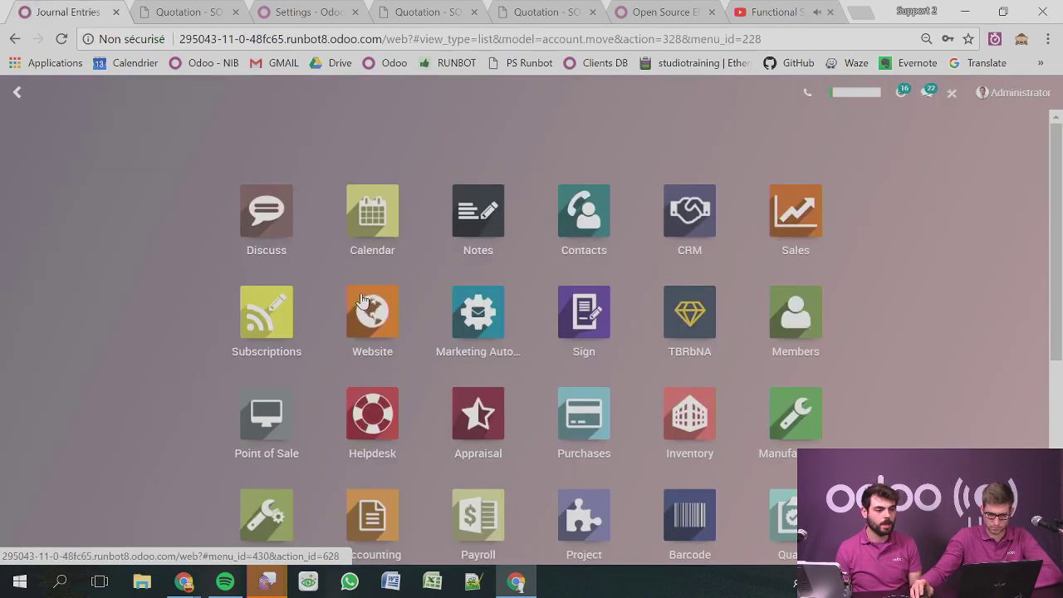
{"action": "scroll", "coordinate": [581, 391], "scroll_direction": "down", "scroll_amount": 5}
{"action": "left_click", "coordinate": [694, 461]}
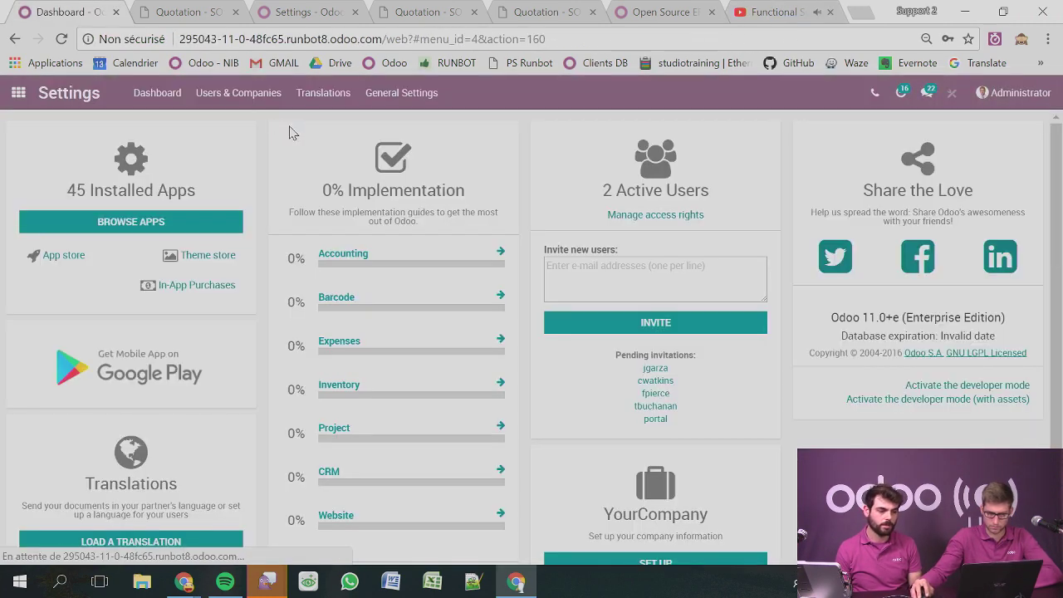
{"action": "left_click", "coordinate": [238, 93]}
{"action": "left_click", "coordinate": [253, 170]}
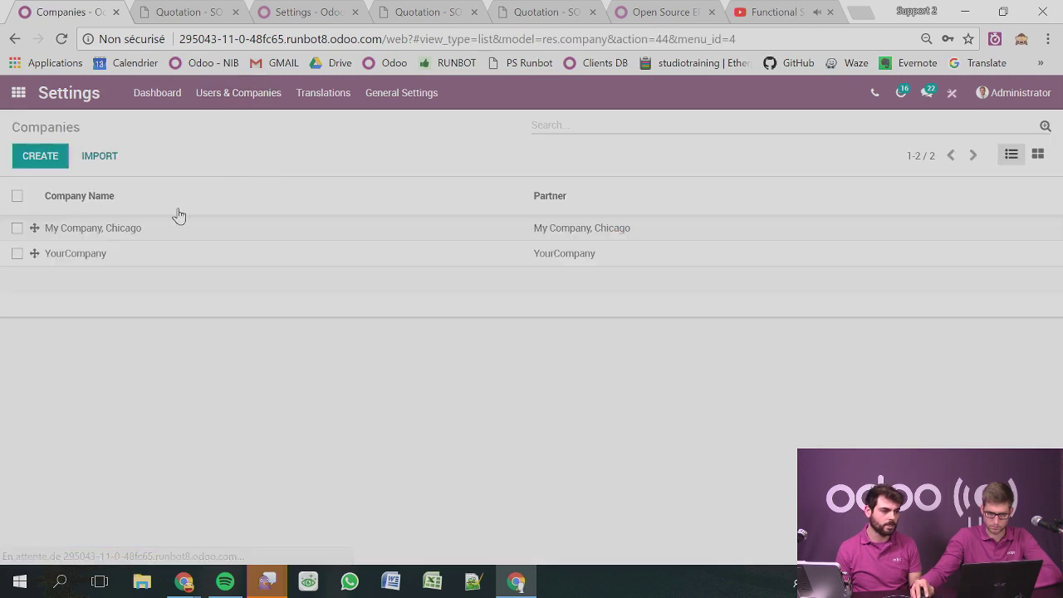
Rename the company My Company, Chicago as Company A and save it.
{"action": "left_click", "coordinate": [53, 231]}
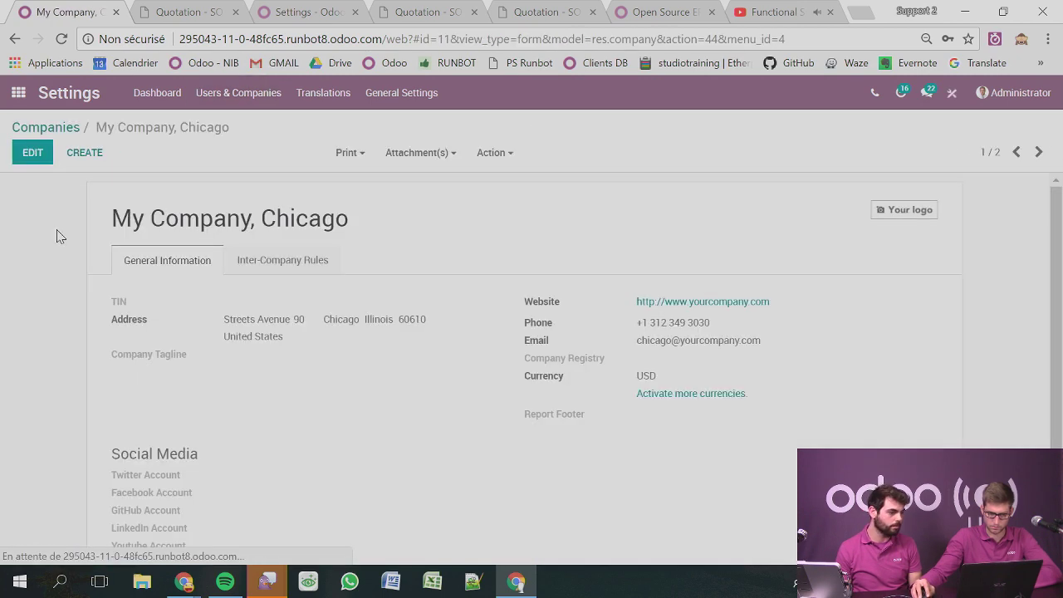
{"action": "left_click", "coordinate": [35, 156]}
{"action": "left_click_drag", "start_coordinate": [340, 231], "coordinate": [2, 243]}
{"action": "type", "text": "C"}
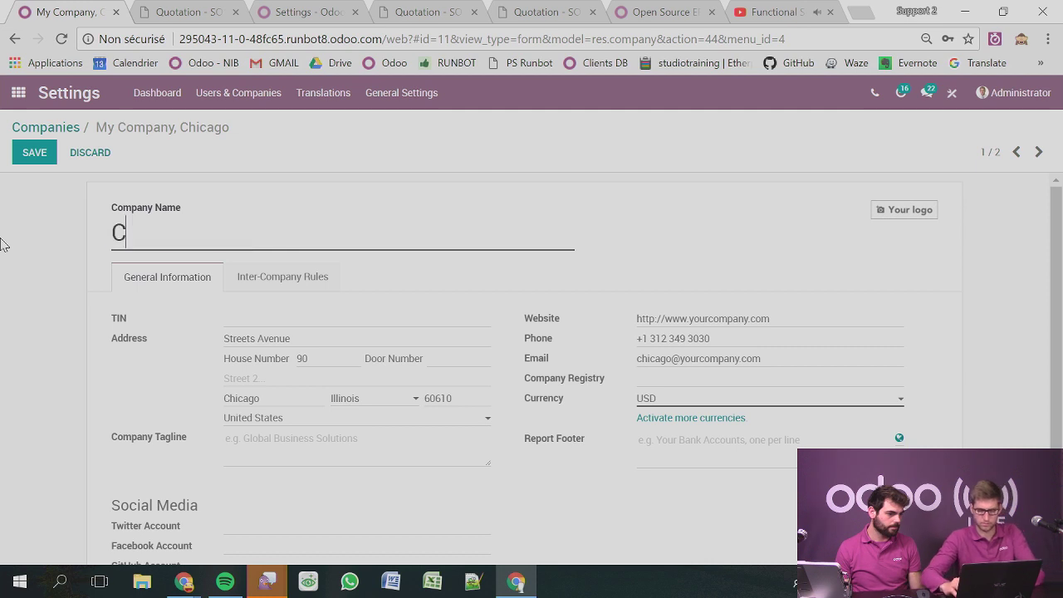
{"action": "type", "text": "ompay"}
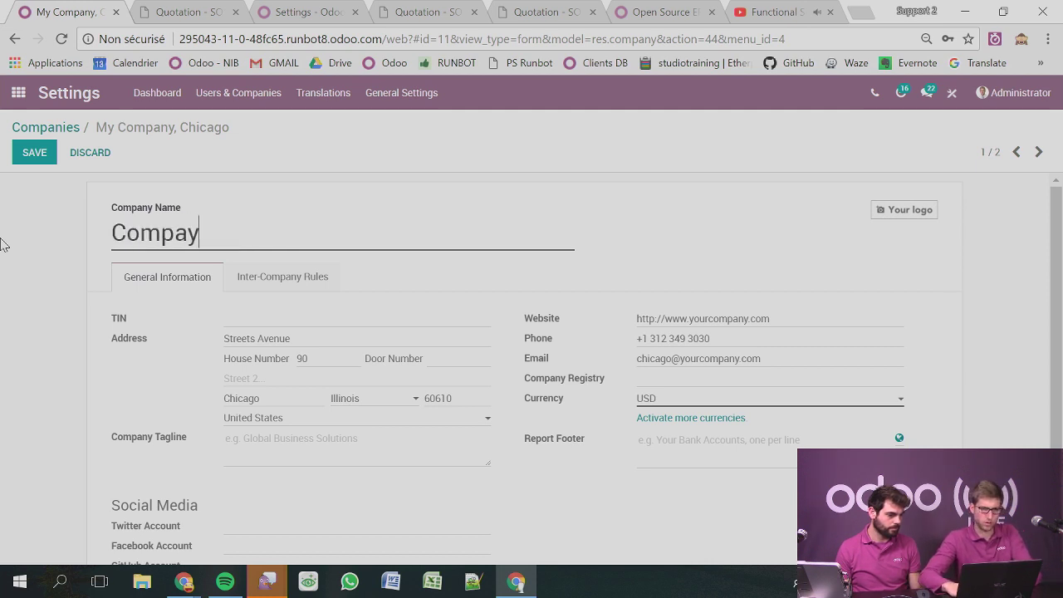
{"action": "key", "text": "BackSpace"}
{"action": "type", "text": "y"}
{"action": "key", "text": "BackSpace"}
{"action": "type", "text": "n"}
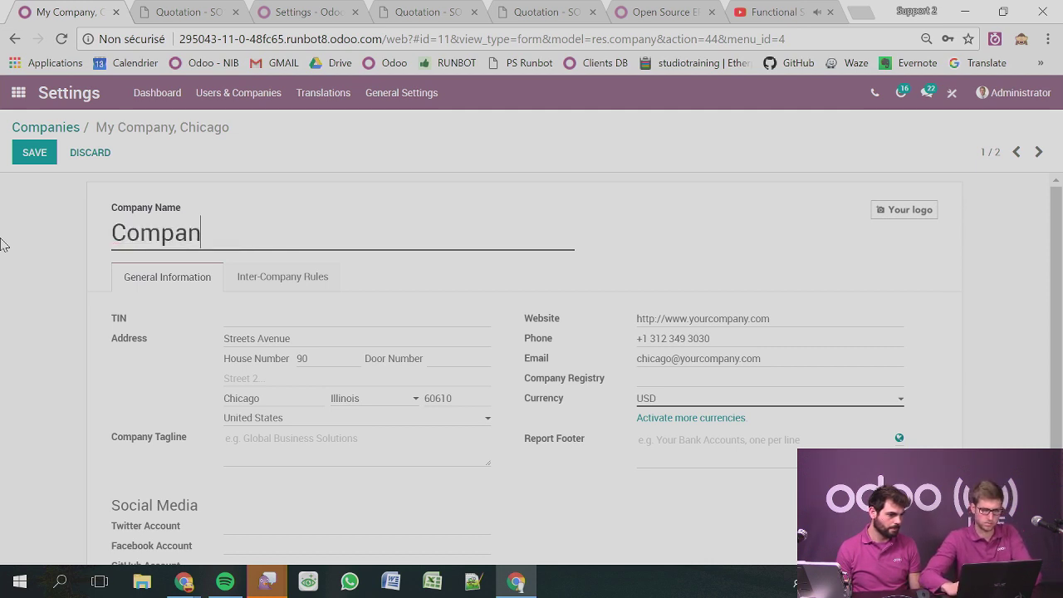
{"action": "key", "text": "BackSpace"}
{"action": "type", "text": "ny "}
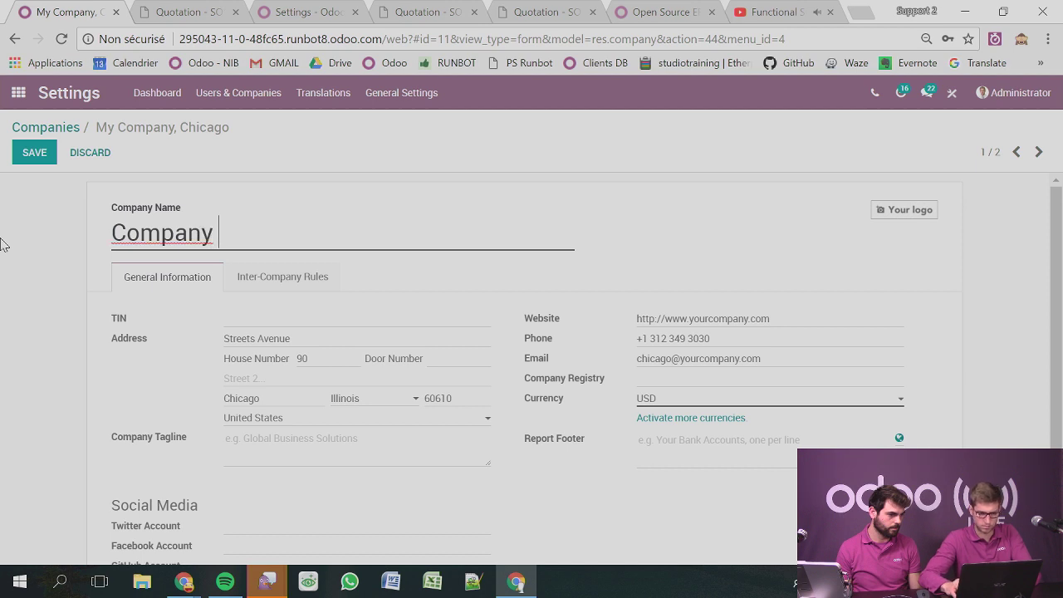
{"action": "type", "text": "A"}
{"action": "left_click", "coordinate": [40, 158]}
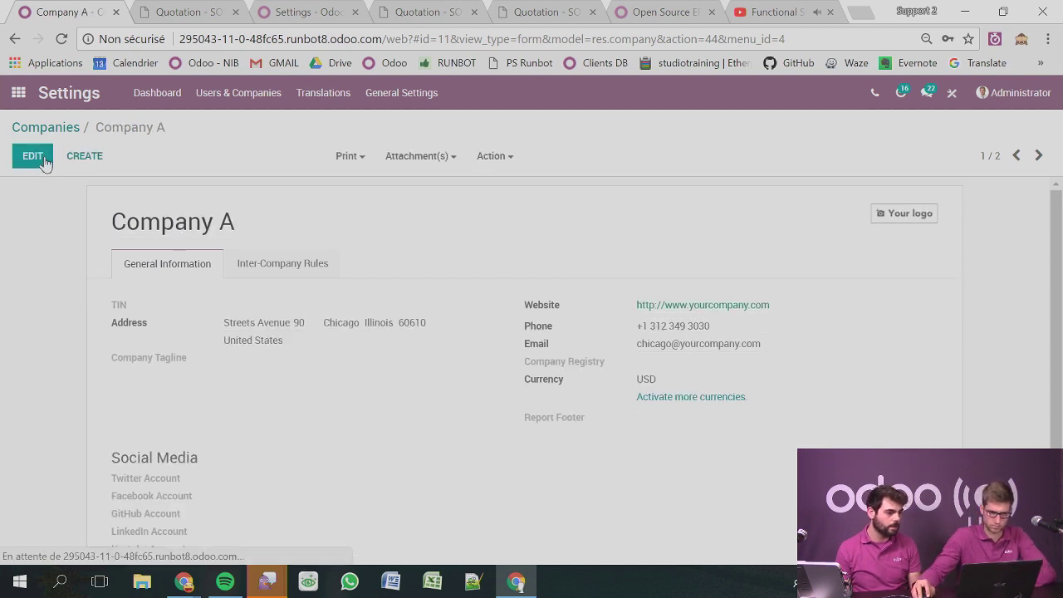
Rename the company YourCompany as Company B.
{"action": "left_click", "coordinate": [44, 129]}
{"action": "left_click", "coordinate": [79, 252]}
{"action": "left_click", "coordinate": [32, 156]}
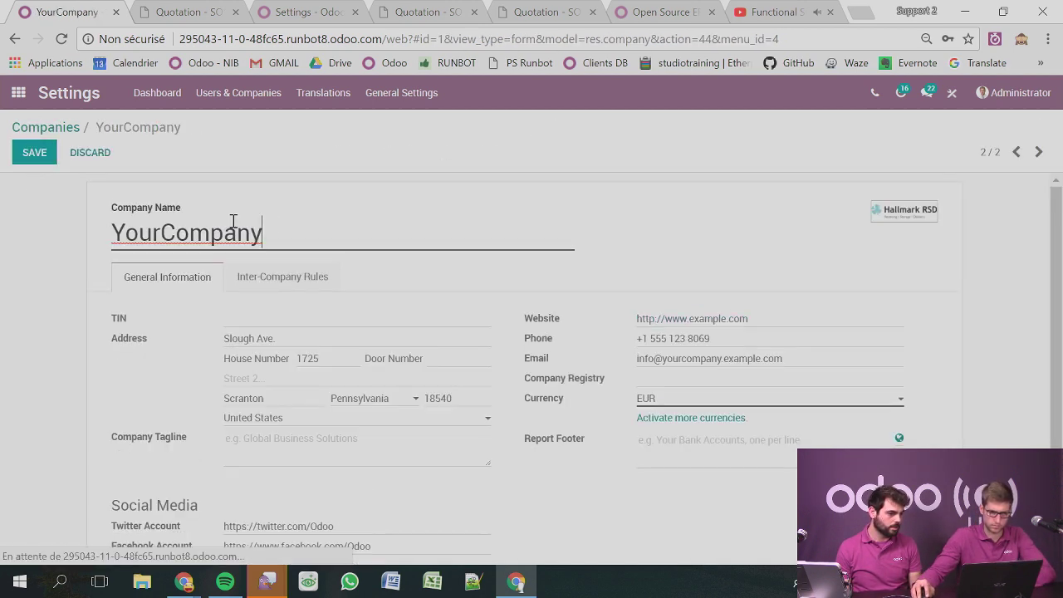
{"action": "left_click_drag", "start_coordinate": [262, 233], "coordinate": [4, 241]}
{"action": "type", "text": "Campa"}
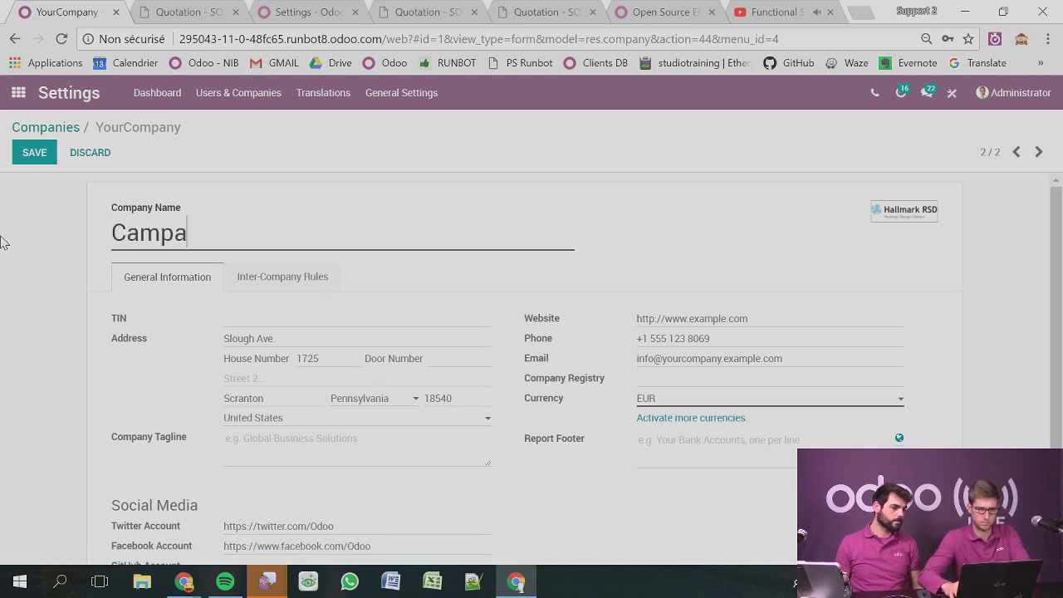
{"action": "key", "text": "BackSpace"}
{"action": "key", "text": "BackSpace"}
{"action": "key", "text": "BackSpace"}
{"action": "key", "text": "BackSpace"}
{"action": "type", "text": "ompany B"}
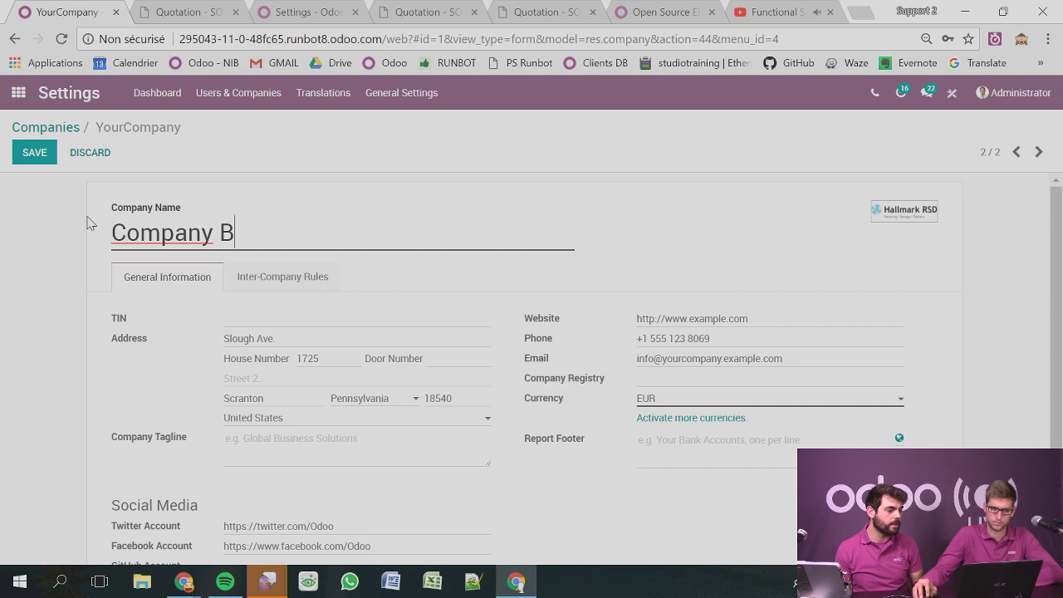
Review the Inter-Company Rules of Company B without enabling any and save the company.
{"action": "scroll", "coordinate": [88, 224], "scroll_direction": "down", "scroll_amount": 1}
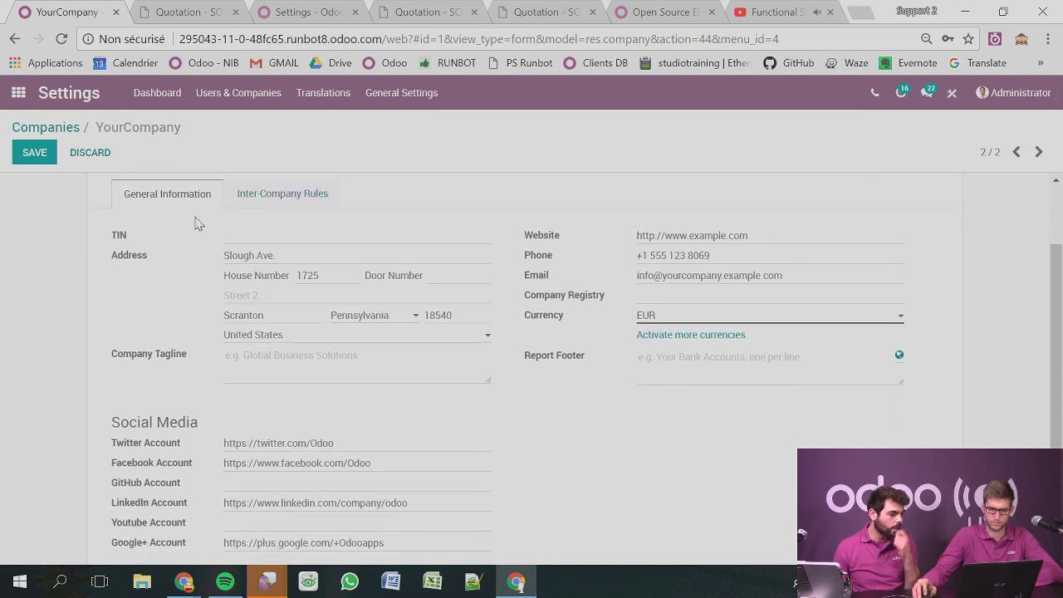
{"action": "left_click", "coordinate": [241, 200]}
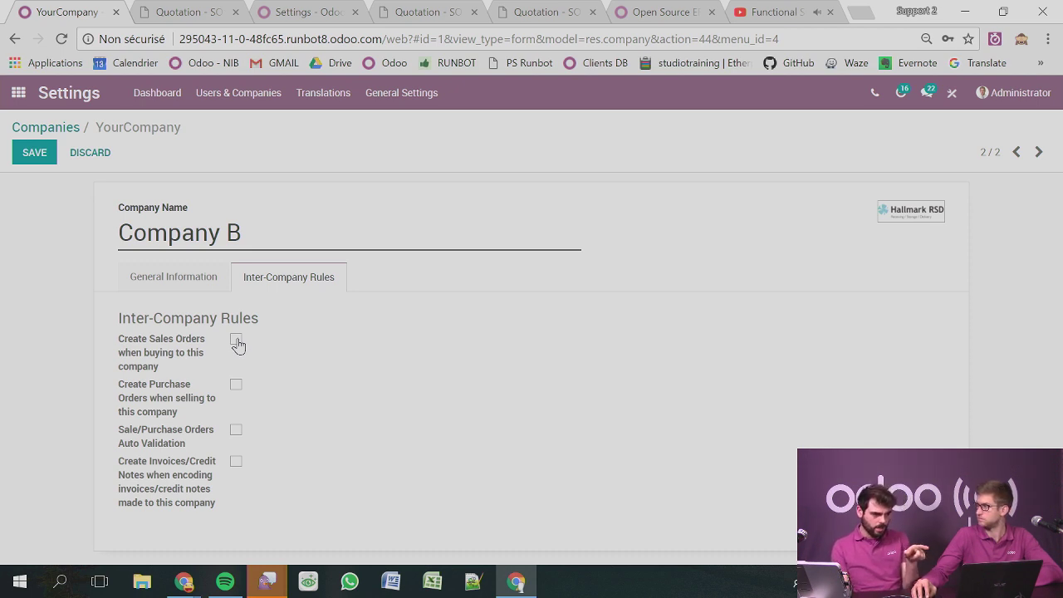
{"action": "left_click", "coordinate": [36, 154]}
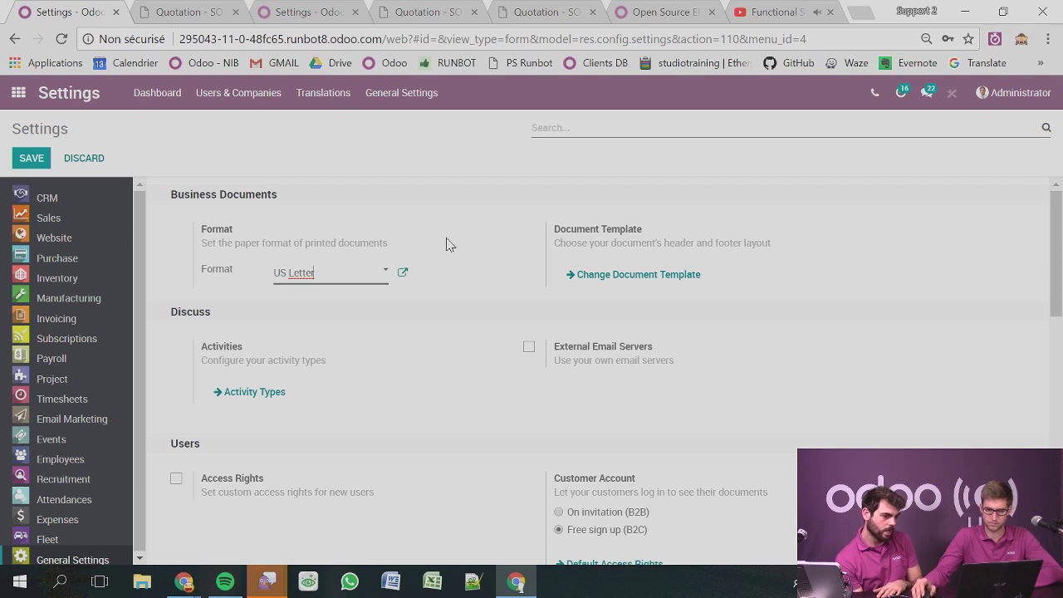
Enable the Multi-company option in the general settings.
{"action": "scroll", "coordinate": [448, 249], "scroll_direction": "down", "scroll_amount": 4}
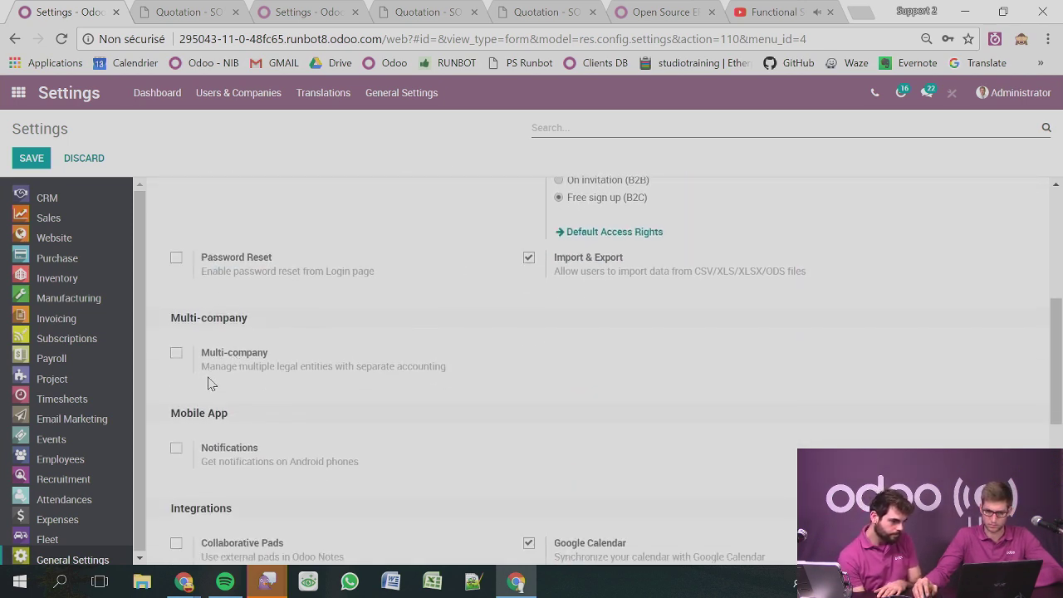
{"action": "scroll", "coordinate": [302, 400], "scroll_direction": "down", "scroll_amount": 5}
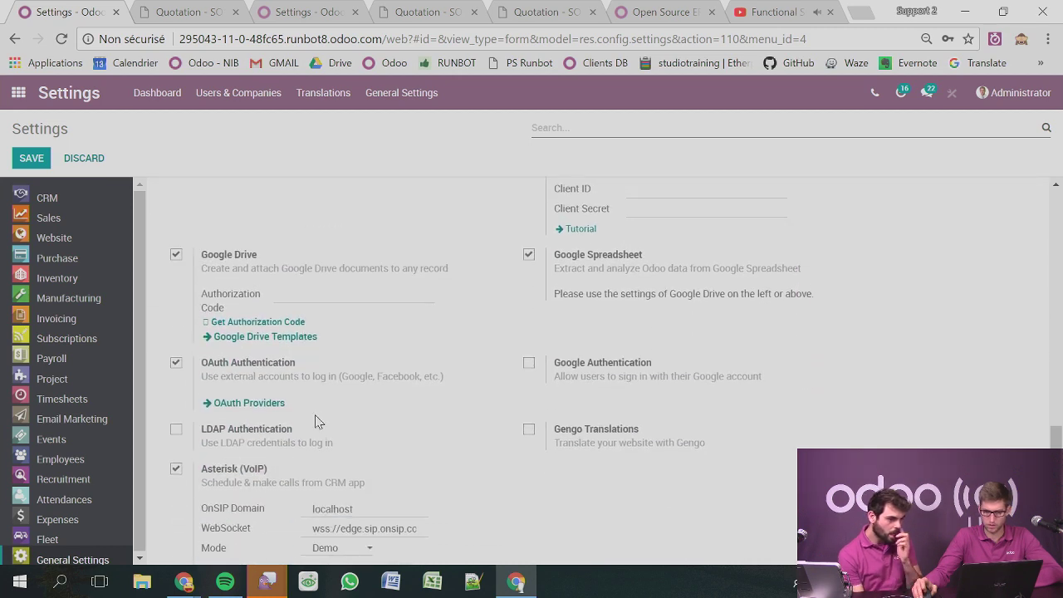
{"action": "scroll", "coordinate": [315, 422], "scroll_direction": "up", "scroll_amount": 2}
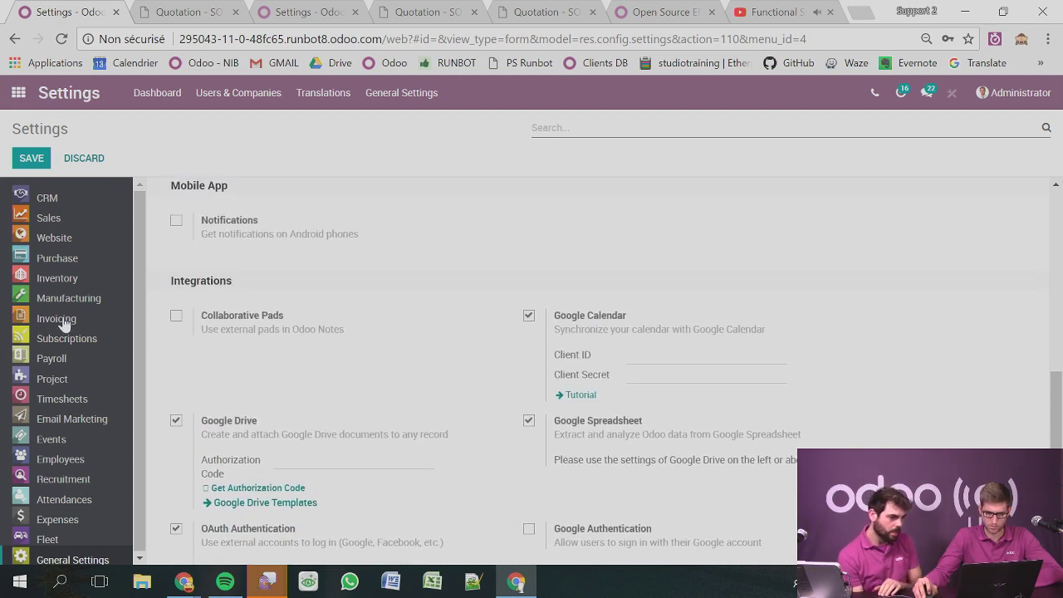
{"action": "scroll", "coordinate": [66, 398], "scroll_direction": "down", "scroll_amount": 1}
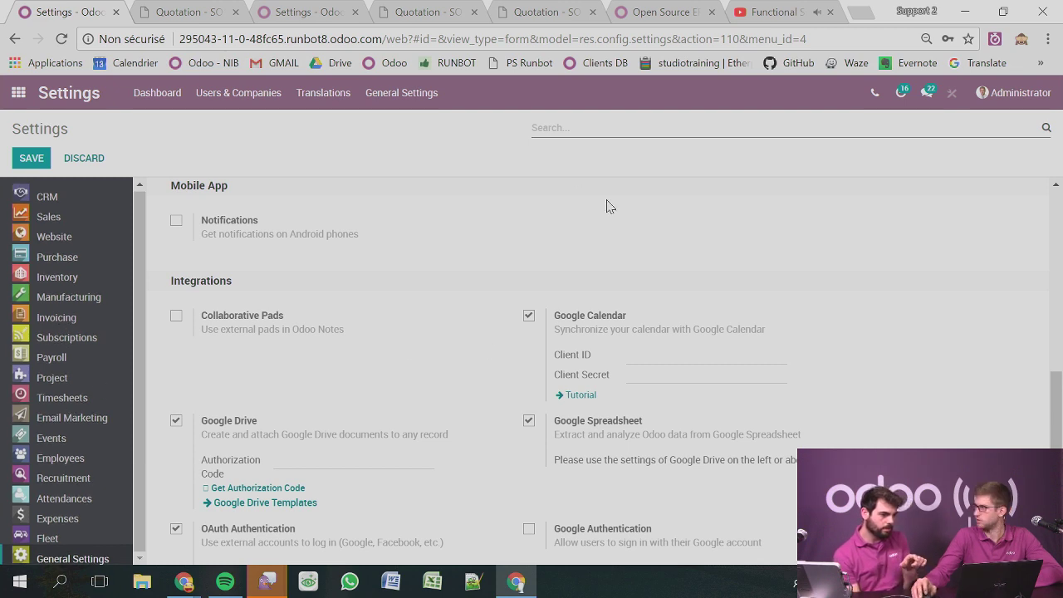
{"action": "scroll", "coordinate": [680, 369], "scroll_direction": "up", "scroll_amount": 2}
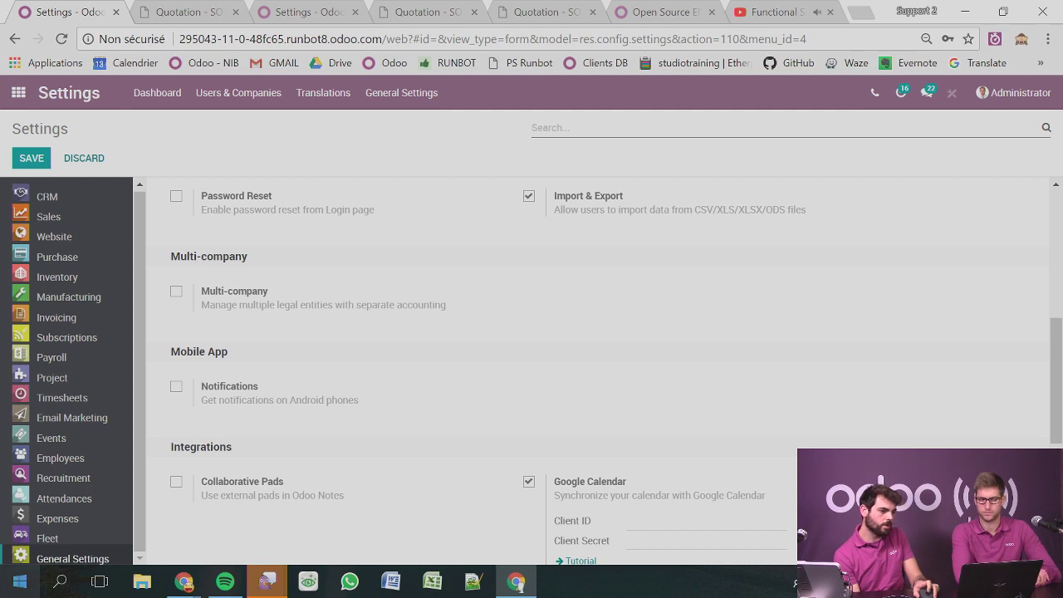
{"action": "left_click", "coordinate": [176, 293]}
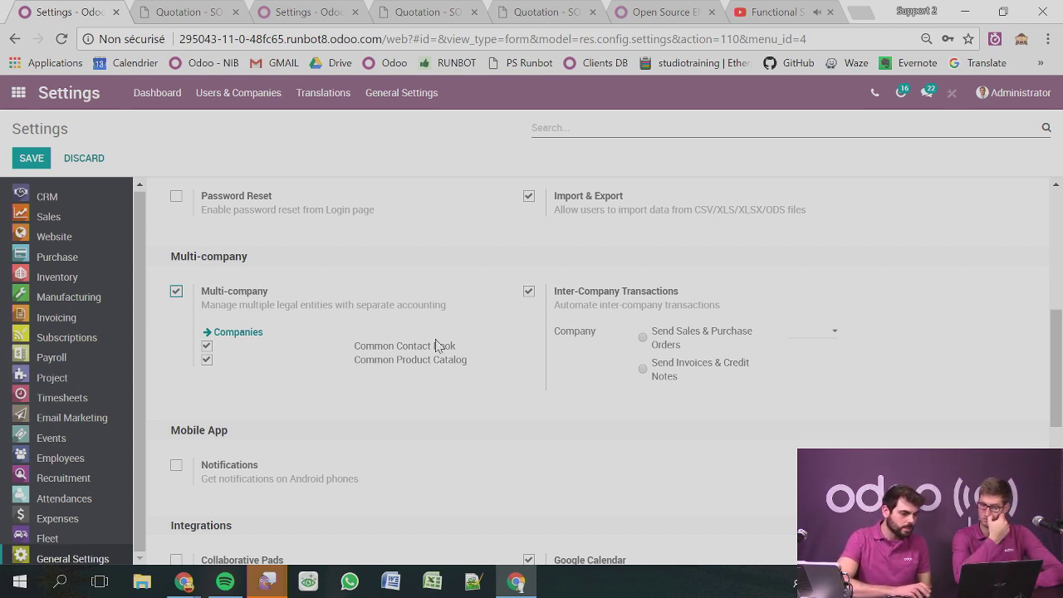
Examine the Multi-company and Inter-Company Transactions options in the general settings.
{"action": "mouse_move", "coordinate": [679, 344]}
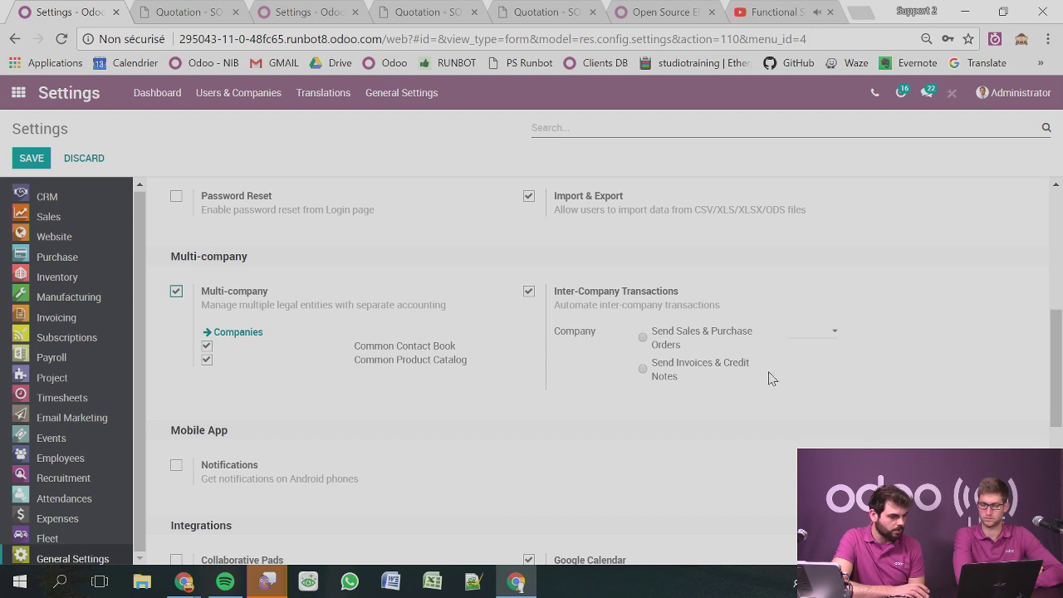
{"action": "scroll", "coordinate": [300, 363], "scroll_direction": "down", "scroll_amount": 1}
{"action": "scroll", "coordinate": [301, 363], "scroll_direction": "up", "scroll_amount": 5}
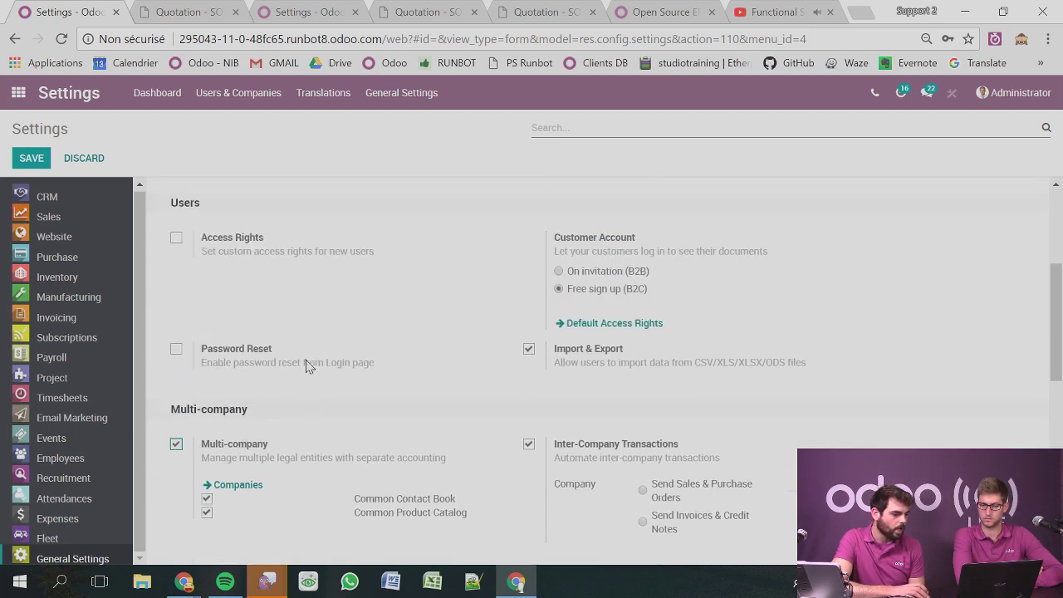
{"action": "scroll", "coordinate": [592, 468], "scroll_direction": "down", "scroll_amount": 2}
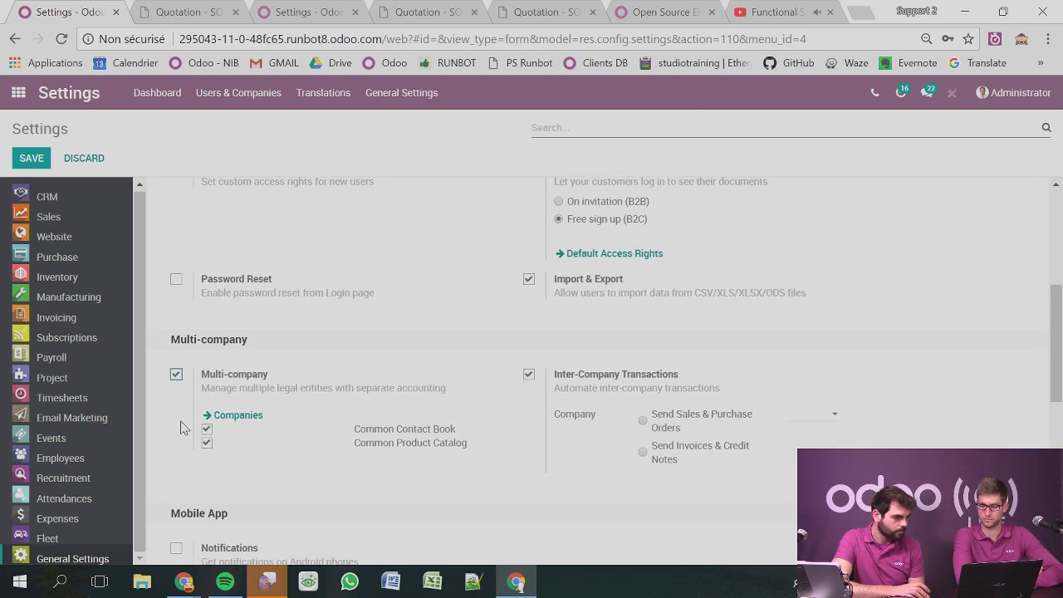
{"action": "scroll", "coordinate": [185, 334], "scroll_direction": "up", "scroll_amount": 3}
{"action": "scroll", "coordinate": [197, 371], "scroll_direction": "down", "scroll_amount": 5}
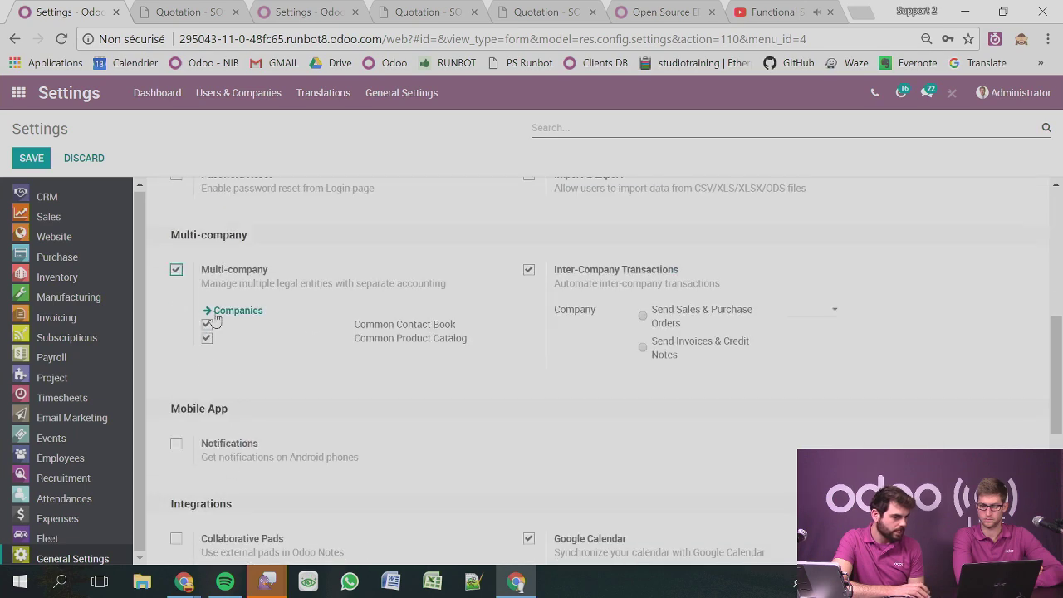
{"action": "scroll", "coordinate": [318, 351], "scroll_direction": "up", "scroll_amount": 4}
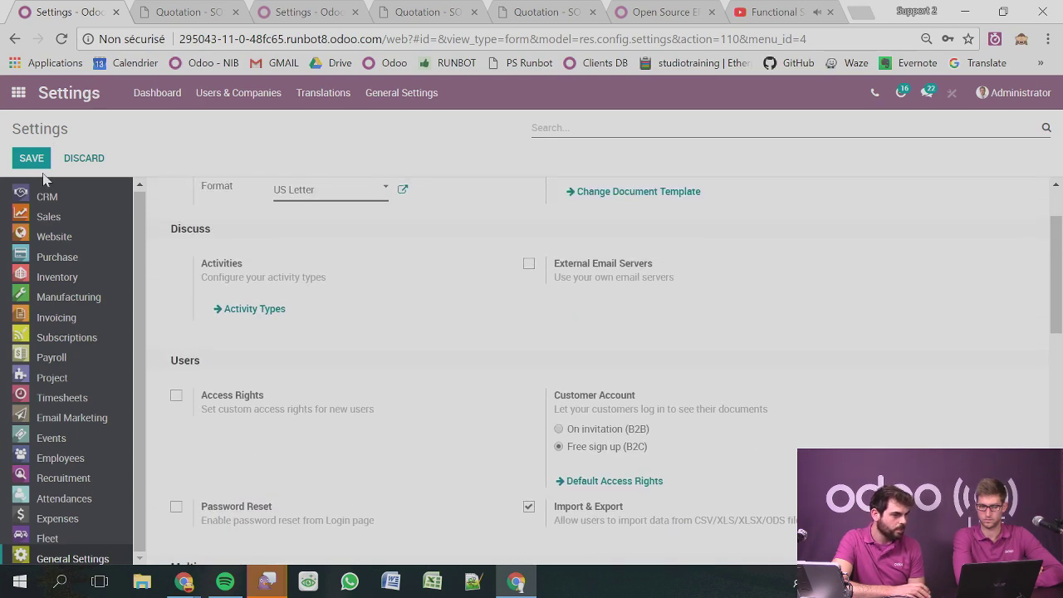
{"action": "scroll", "coordinate": [687, 341], "scroll_direction": "down", "scroll_amount": 1}
{"action": "scroll", "coordinate": [685, 340], "scroll_direction": "down", "scroll_amount": 2}
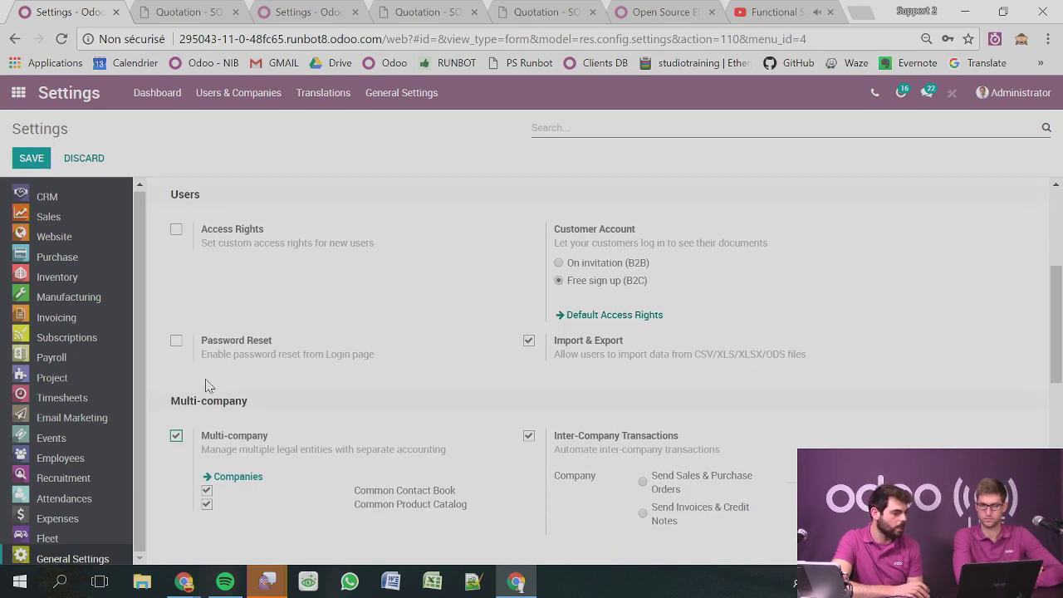
Turn the Multi-company option off and on again, and save the general settings.
{"action": "left_click", "coordinate": [172, 440]}
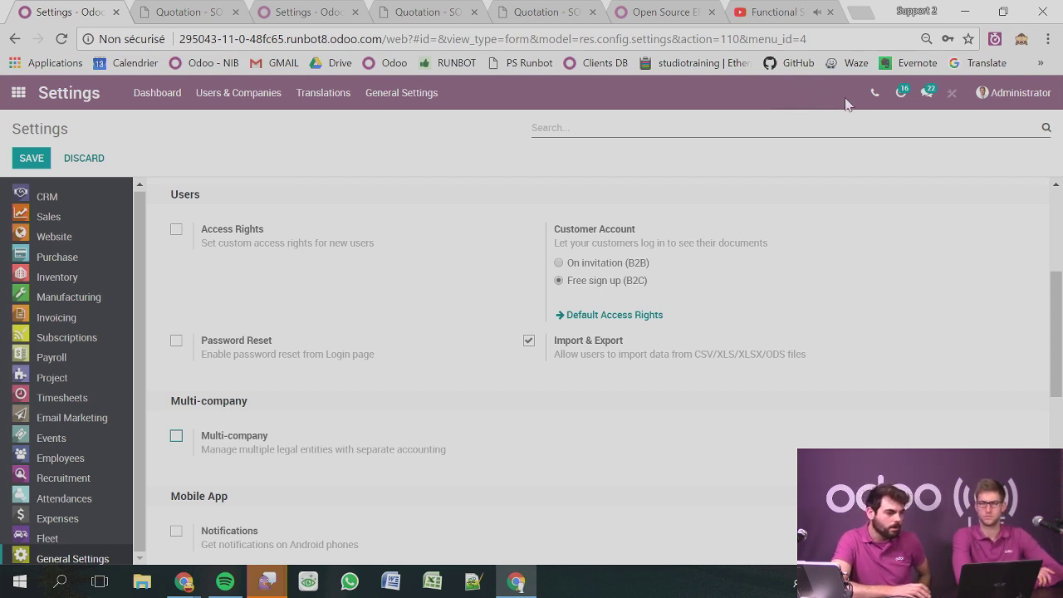
{"action": "left_click", "coordinate": [177, 441]}
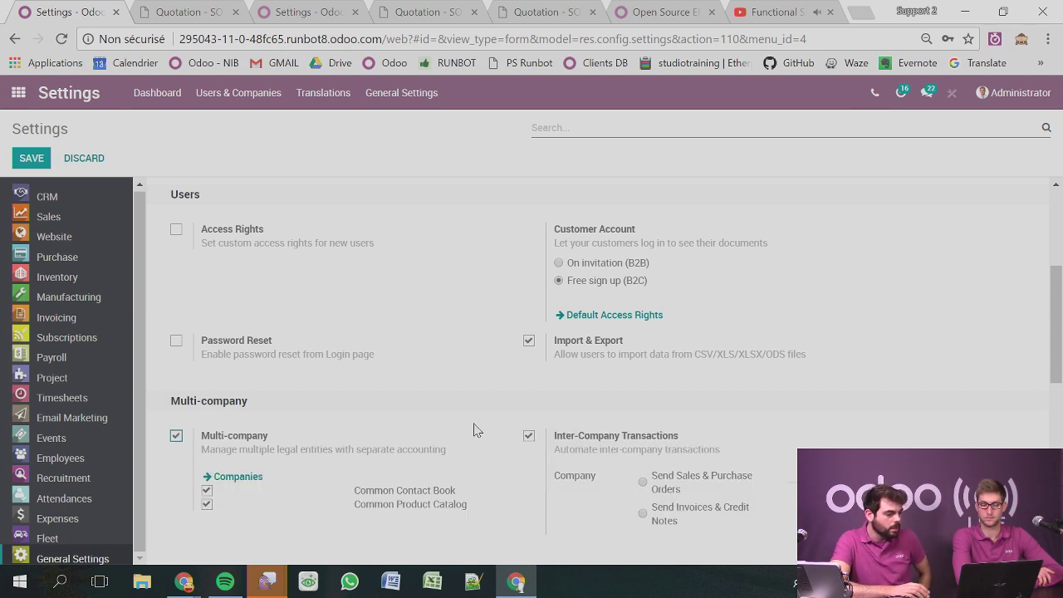
{"action": "scroll", "coordinate": [573, 432], "scroll_direction": "down", "scroll_amount": 1}
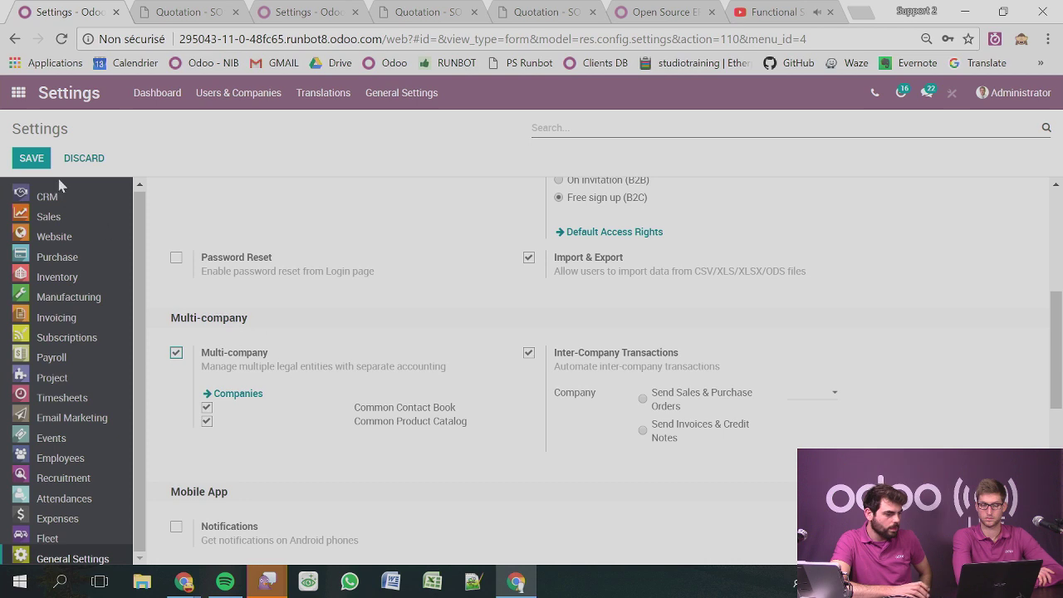
{"action": "left_click", "coordinate": [31, 157]}
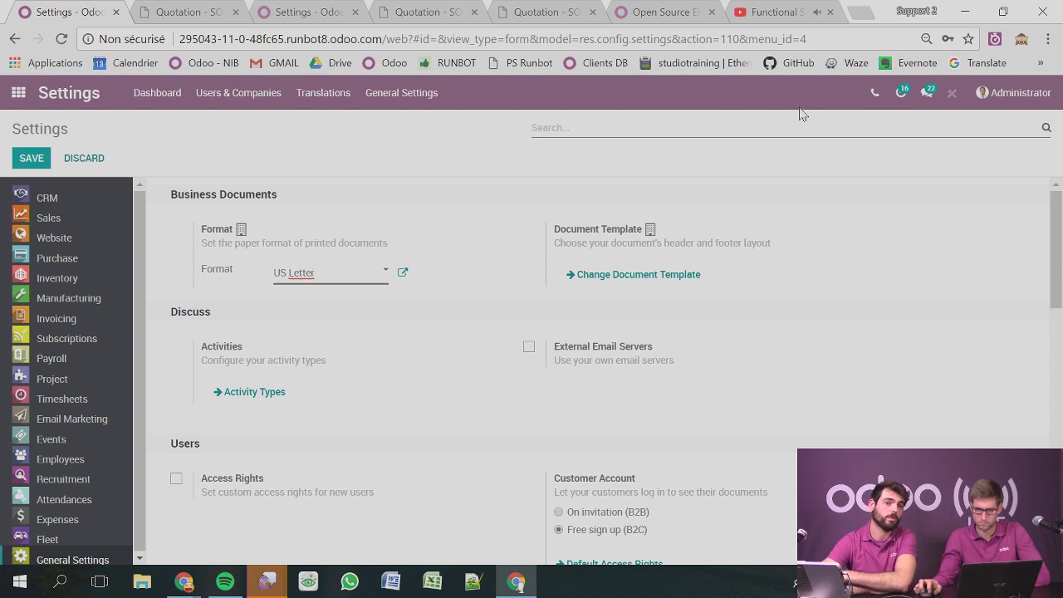
Add Company A to the Administrator user's allowed companies, save, and reload the page to check the company switcher.
{"action": "left_click", "coordinate": [269, 116]}
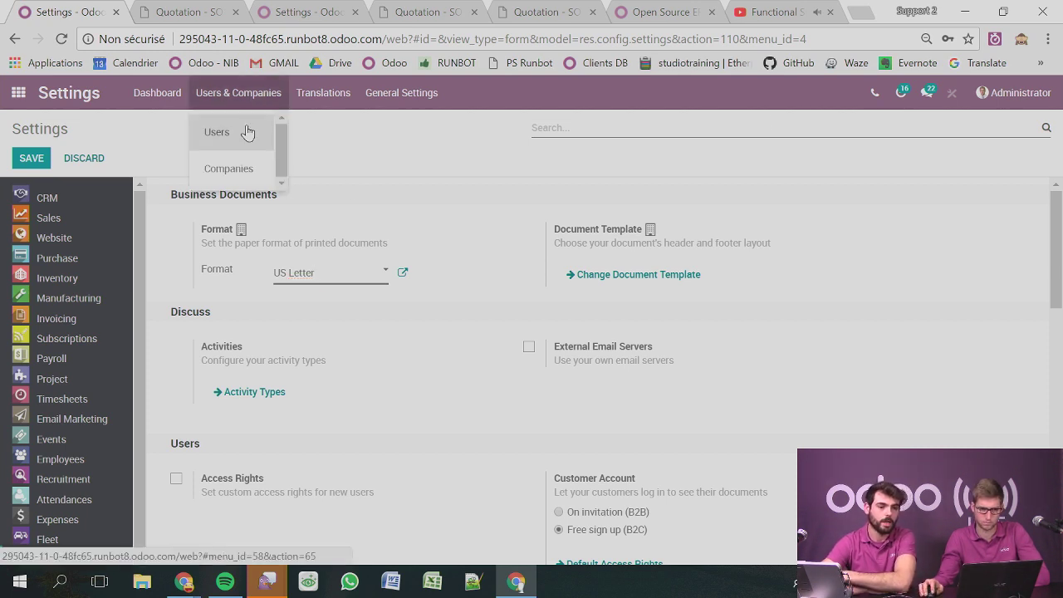
{"action": "left_click", "coordinate": [247, 135]}
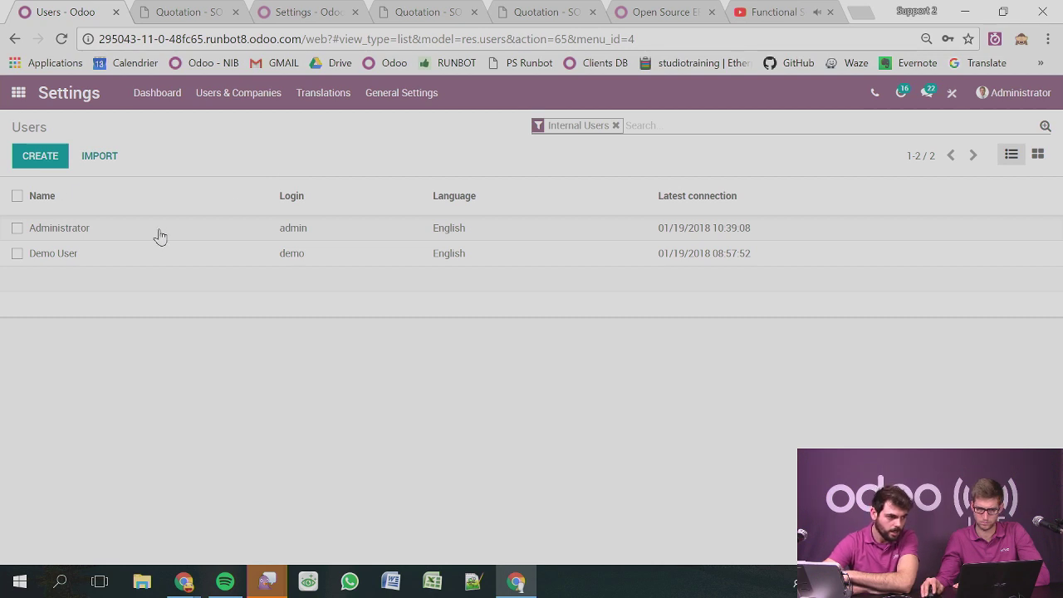
{"action": "left_click", "coordinate": [160, 237]}
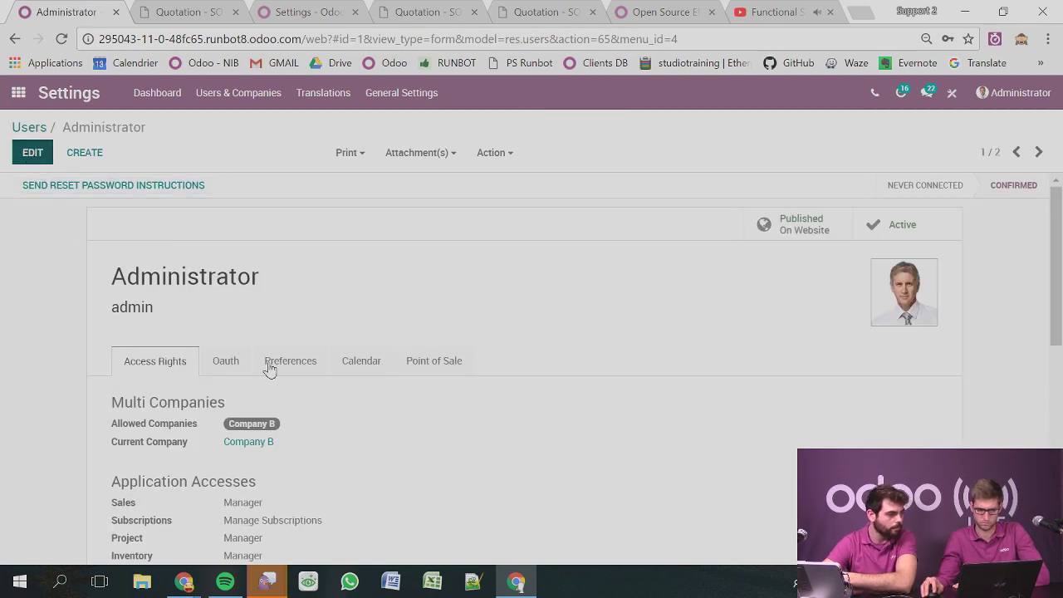
{"action": "key", "text": "alt+a"}
{"action": "left_click", "coordinate": [318, 464]}
{"action": "left_click", "coordinate": [339, 493]}
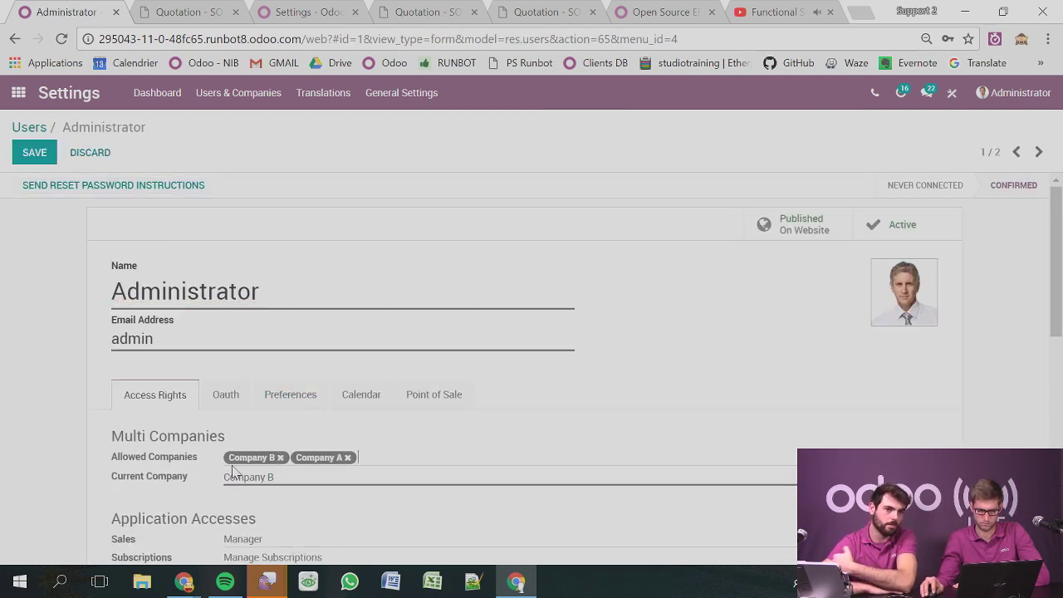
{"action": "mouse_move", "coordinate": [112, 460]}
{"action": "left_mouse_down"}
{"action": "mouse_move", "coordinate": [166, 474]}
{"action": "mouse_move", "coordinate": [184, 463]}
{"action": "mouse_move", "coordinate": [114, 466]}
{"action": "left_mouse_up"}
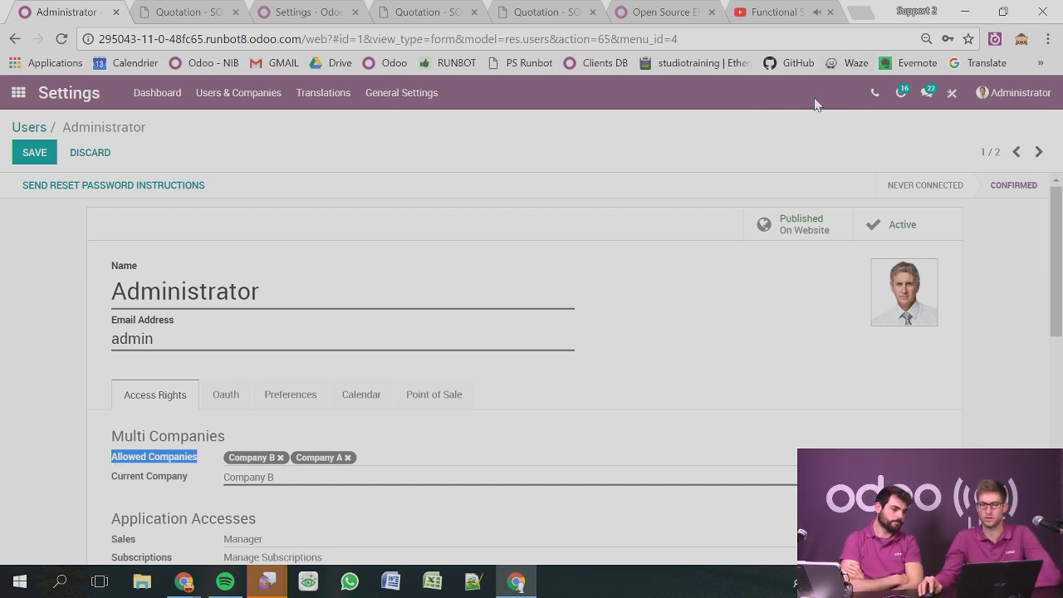
{"action": "left_click", "coordinate": [160, 462]}
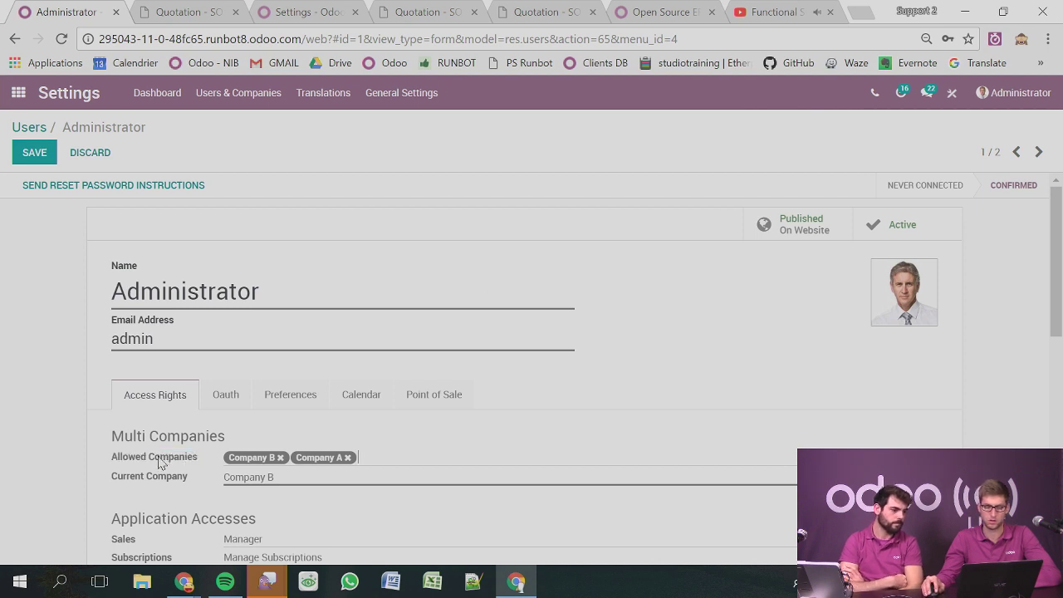
{"action": "left_click", "coordinate": [193, 461]}
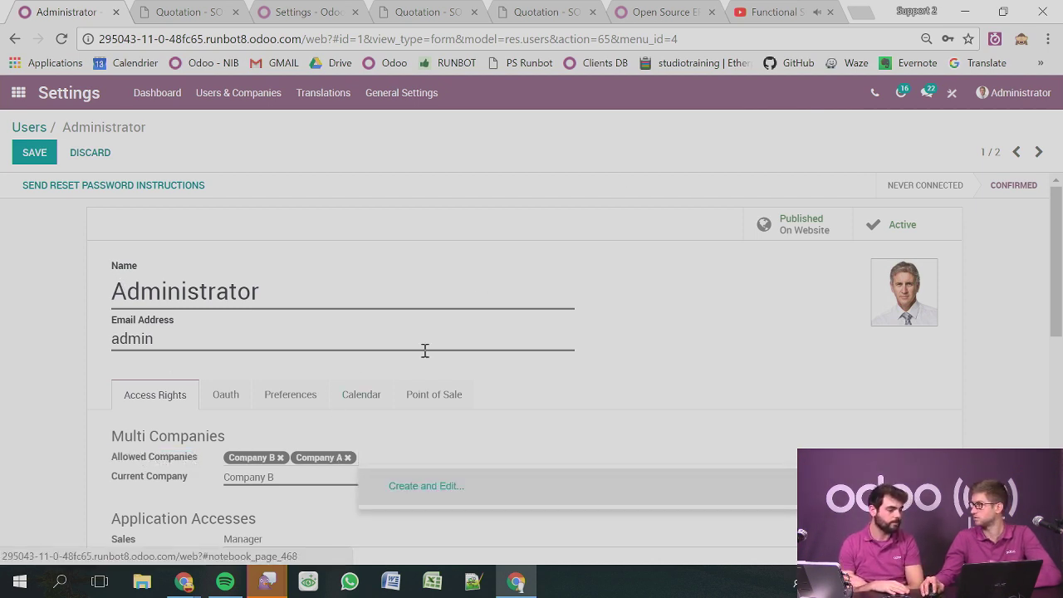
{"action": "left_click", "coordinate": [34, 152]}
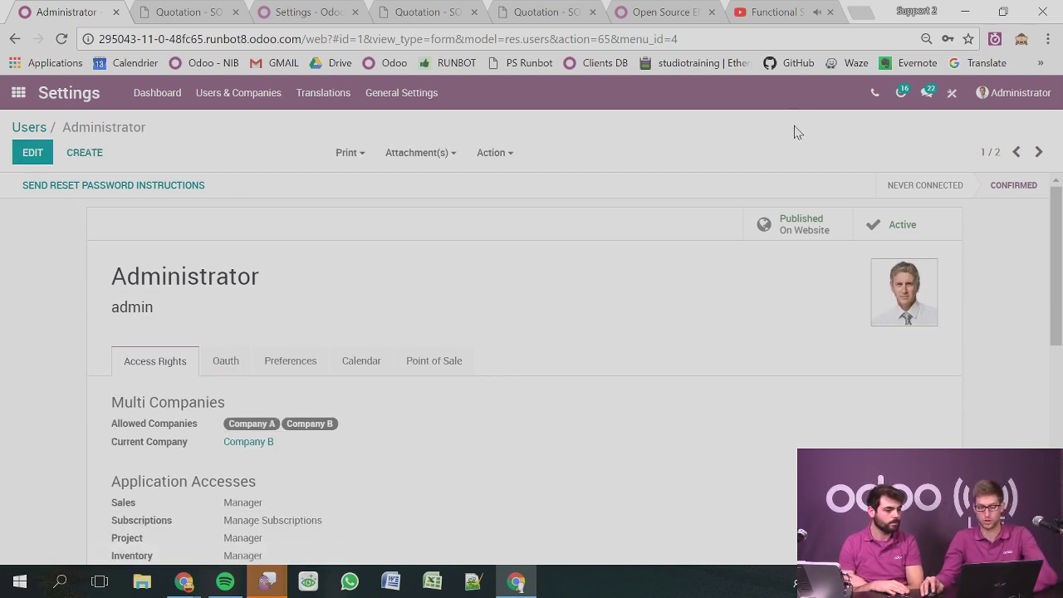
{"action": "key", "text": "F5"}
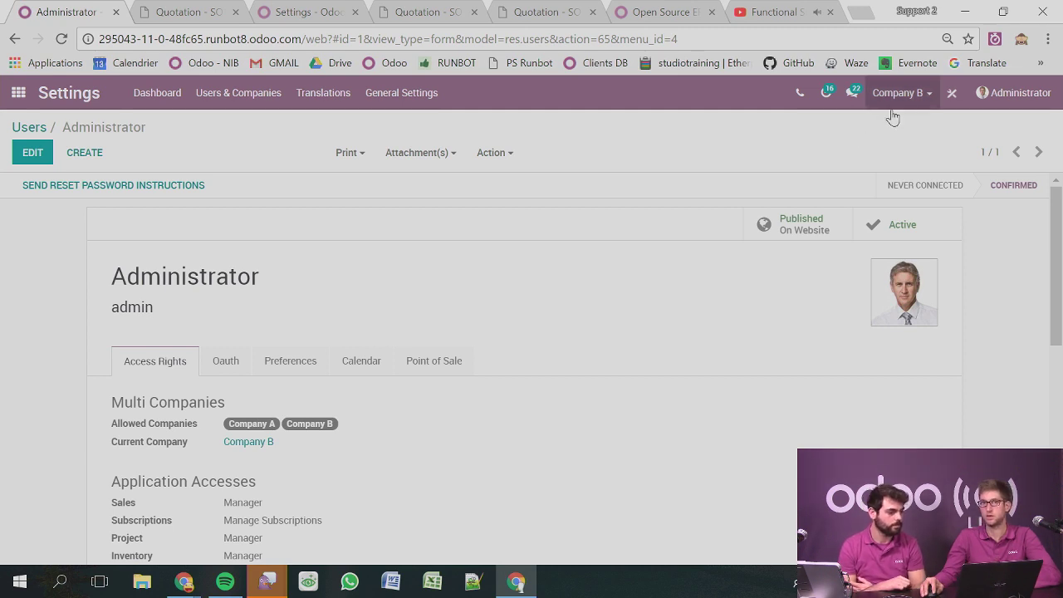
{"action": "left_click", "coordinate": [918, 96]}
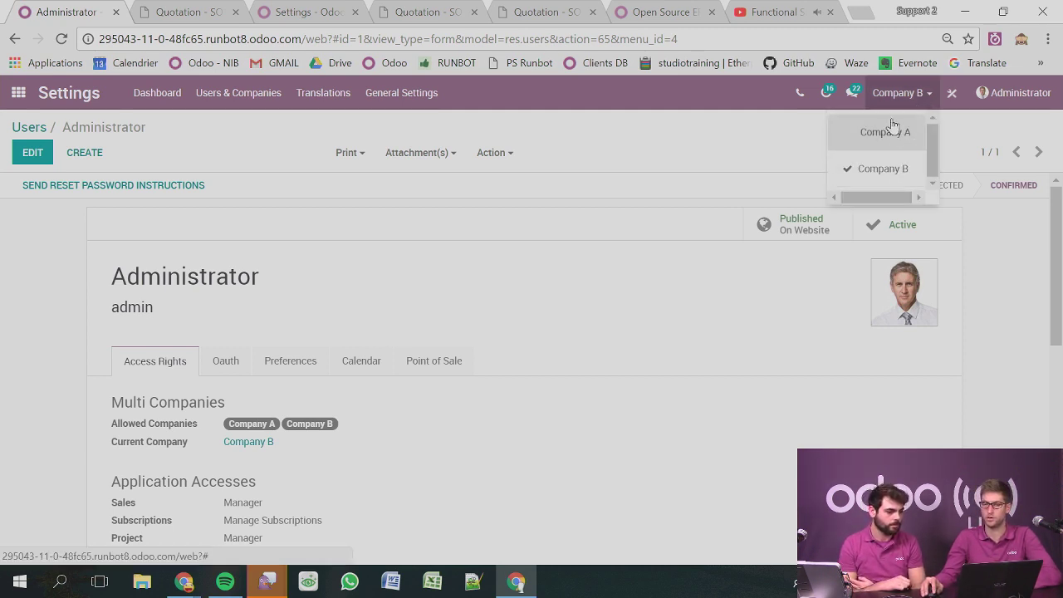
Examine the Common Contact Book and Common Product Catalog options of the Multi-company section in the general settings.
{"action": "left_click", "coordinate": [397, 108]}
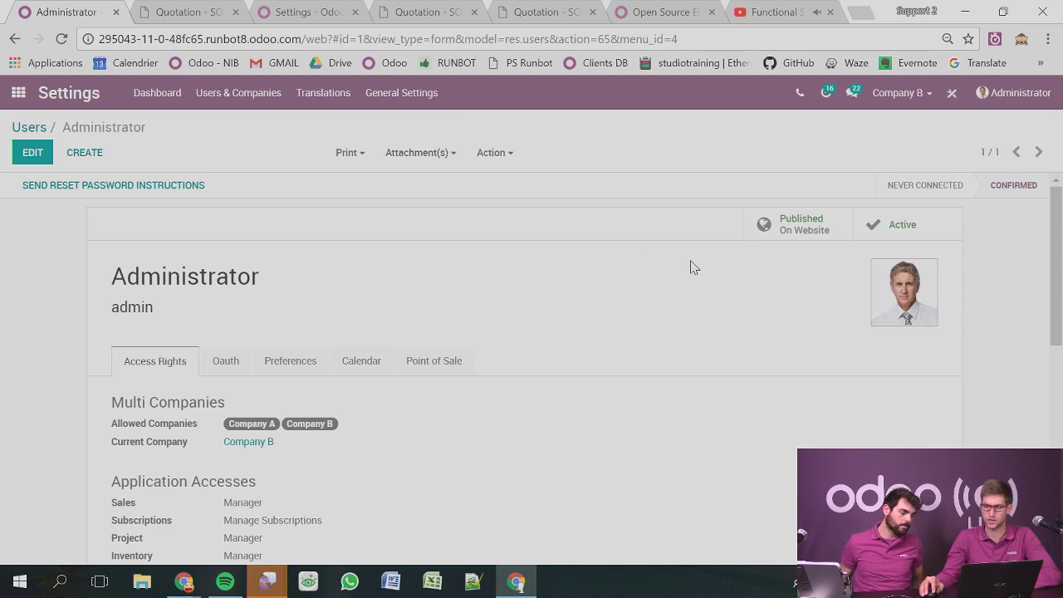
{"action": "scroll", "coordinate": [391, 368], "scroll_direction": "down", "scroll_amount": 5}
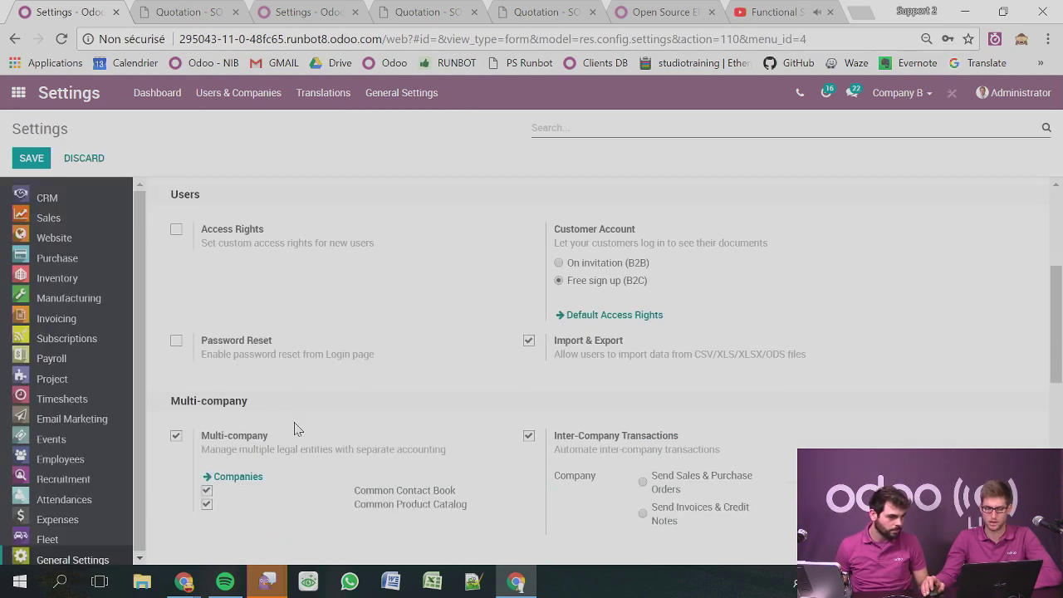
{"action": "scroll", "coordinate": [332, 409], "scroll_direction": "down", "scroll_amount": 1}
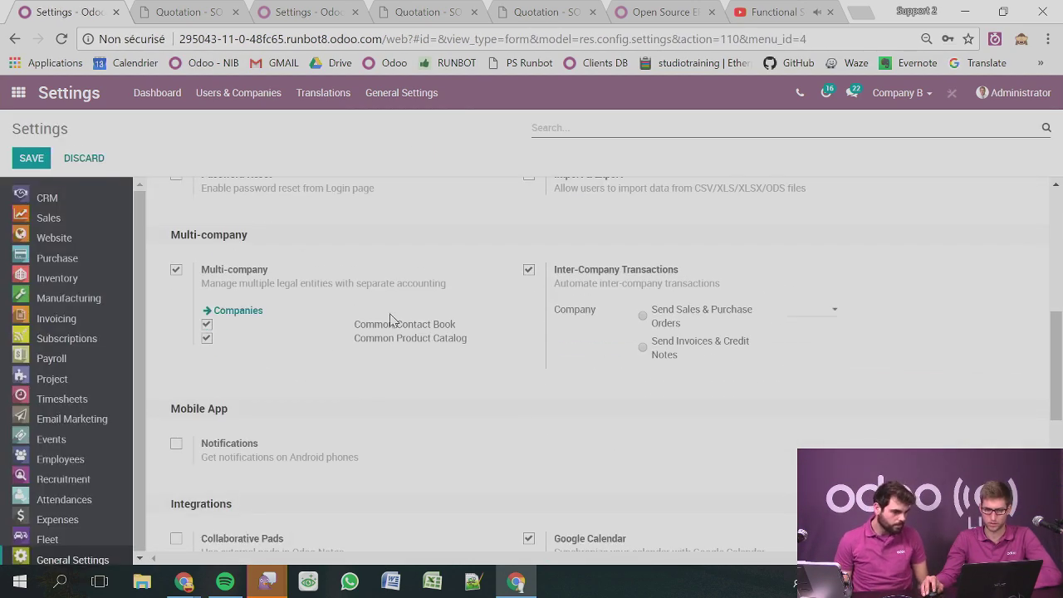
{"action": "triple_click", "coordinate": [458, 324]}
{"action": "left_click_drag", "start_coordinate": [470, 339], "coordinate": [349, 347]}
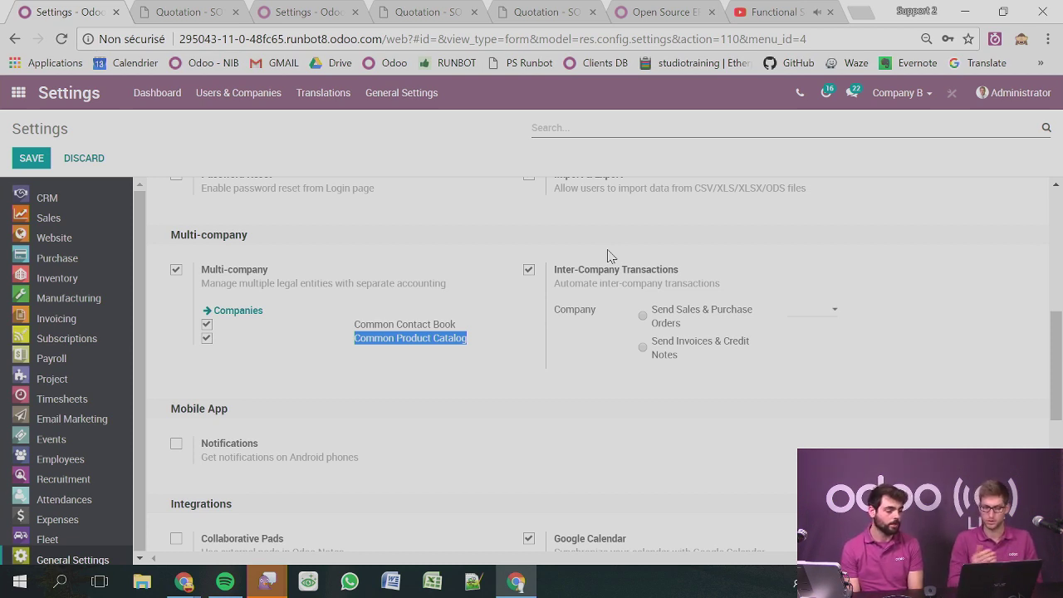
Switch the active company to Company A and open its Inter-Company Rules for editing.
{"action": "left_click", "coordinate": [901, 93]}
{"action": "left_click", "coordinate": [894, 135]}
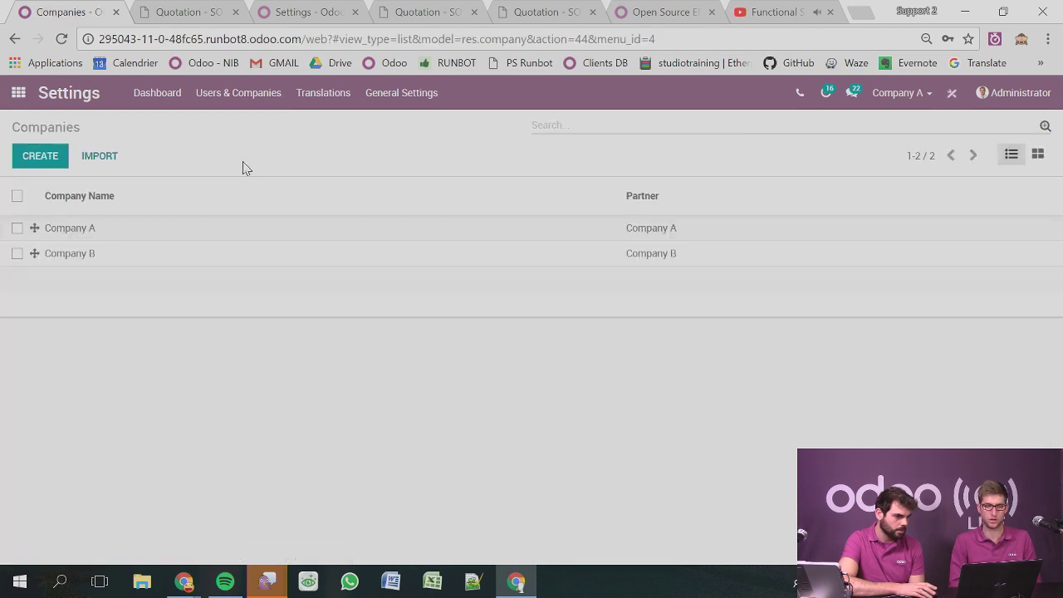
{"action": "left_click", "coordinate": [92, 232]}
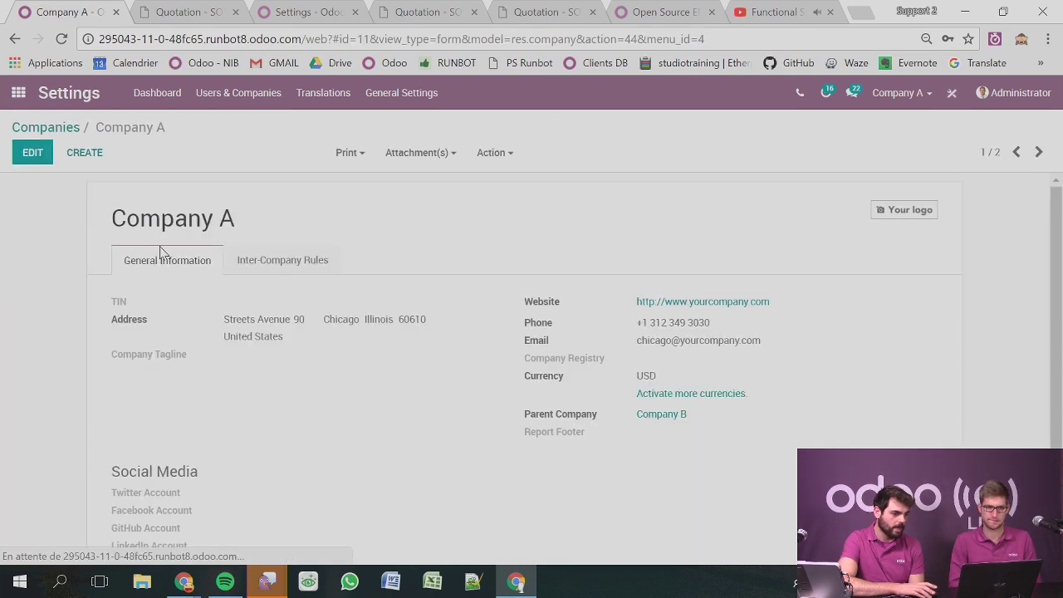
{"action": "left_click", "coordinate": [31, 154]}
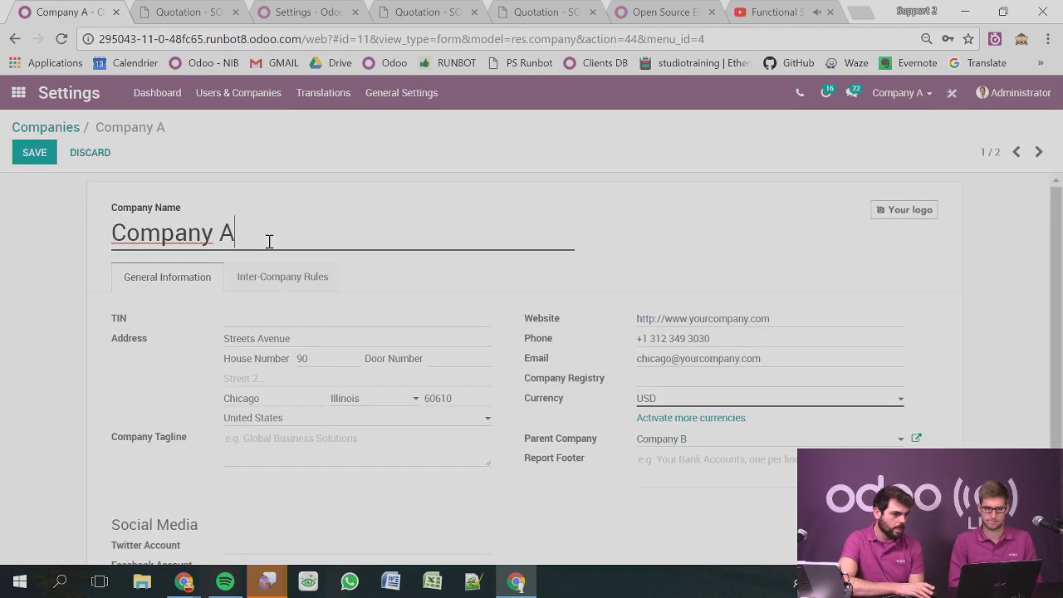
{"action": "left_click", "coordinate": [271, 279]}
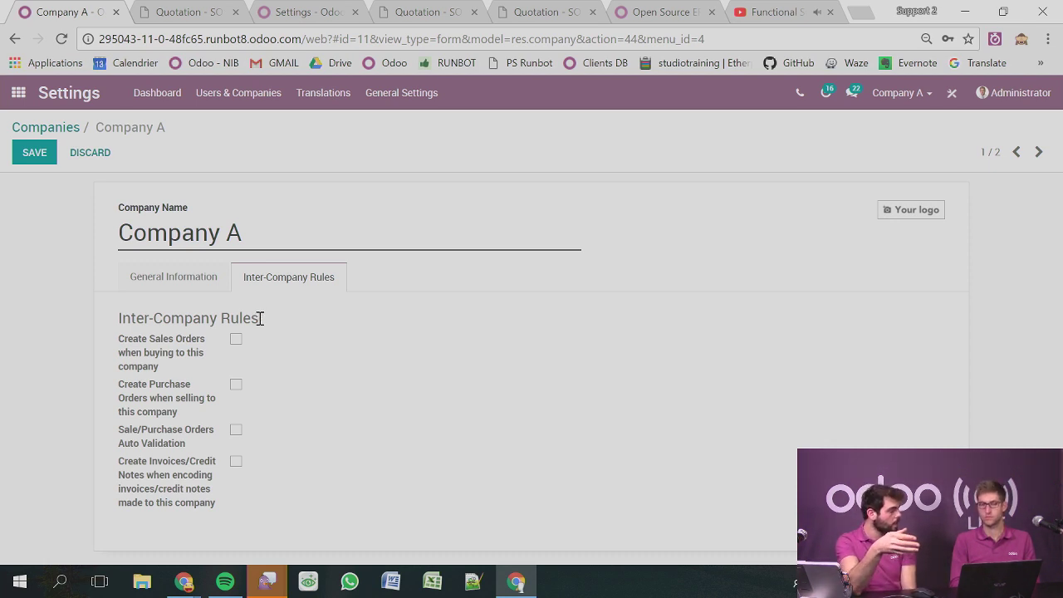
Enable automatic creation of sales and purchase orders for Company A without auto validation, using the warehouse My Company, Chicago.
{"action": "left_click", "coordinate": [236, 432]}
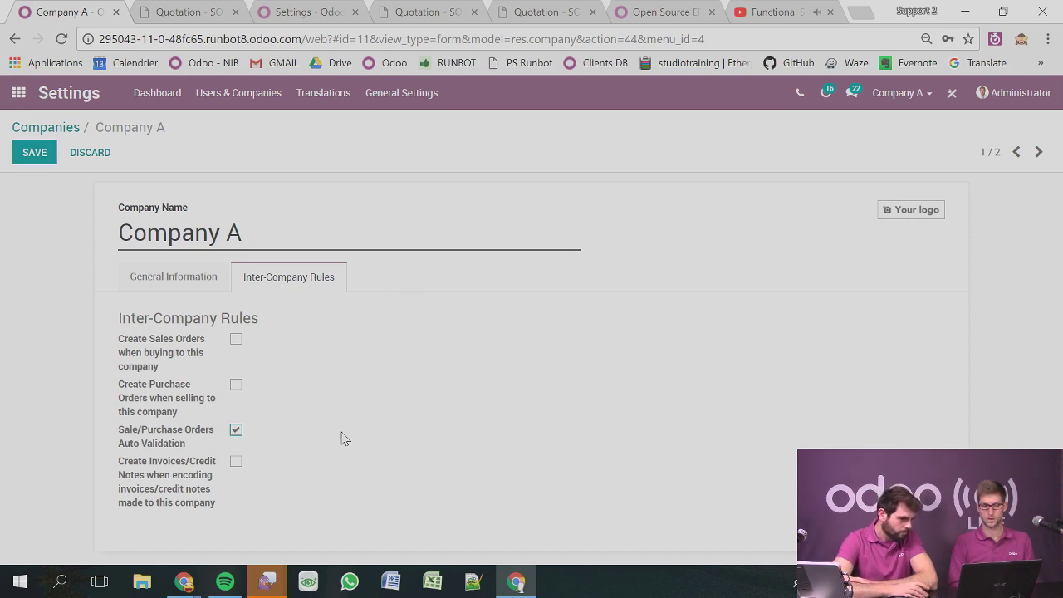
{"action": "left_click", "coordinate": [236, 340]}
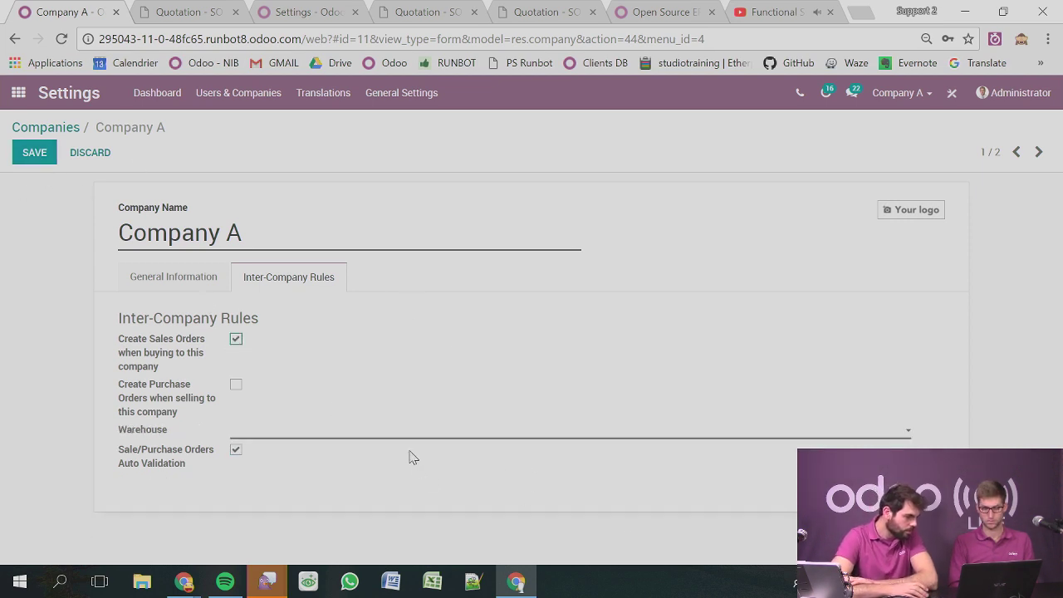
{"action": "left_click", "coordinate": [236, 451]}
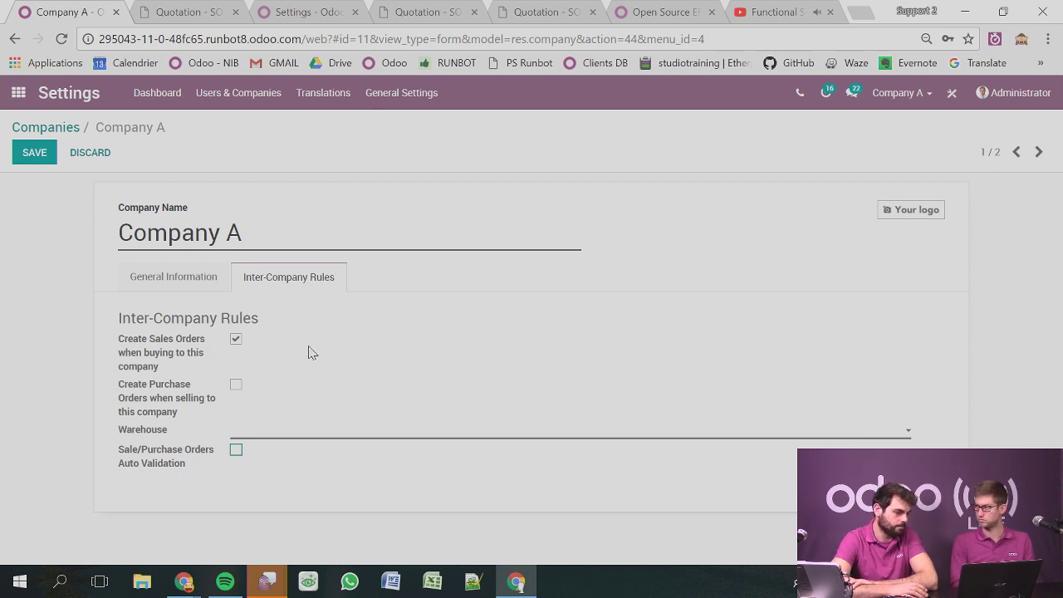
{"action": "left_click", "coordinate": [274, 435]}
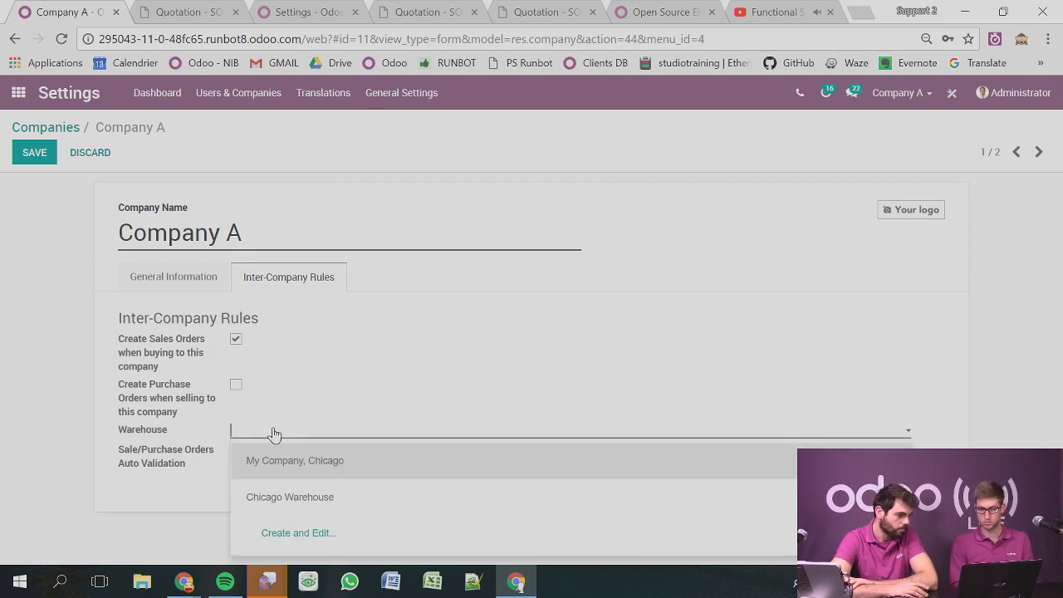
{"action": "left_click", "coordinate": [237, 385]}
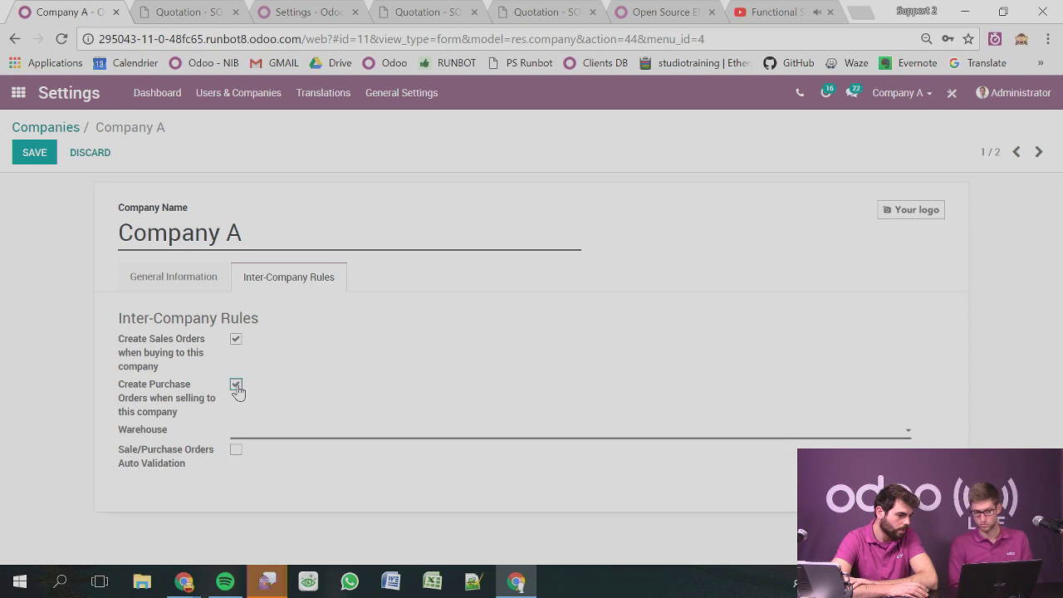
{"action": "left_click", "coordinate": [341, 438]}
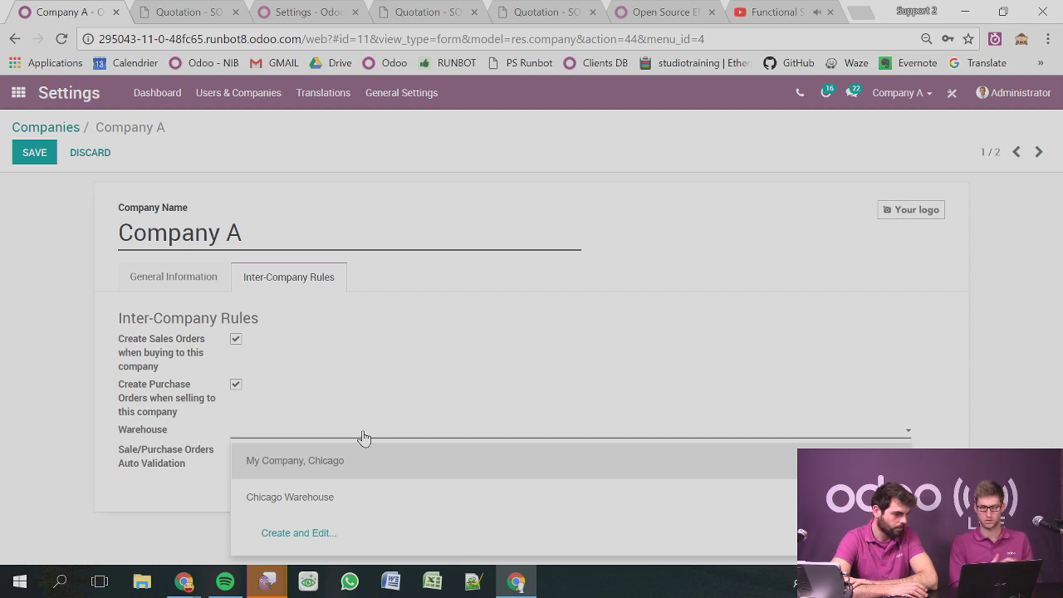
{"action": "left_click", "coordinate": [464, 474]}
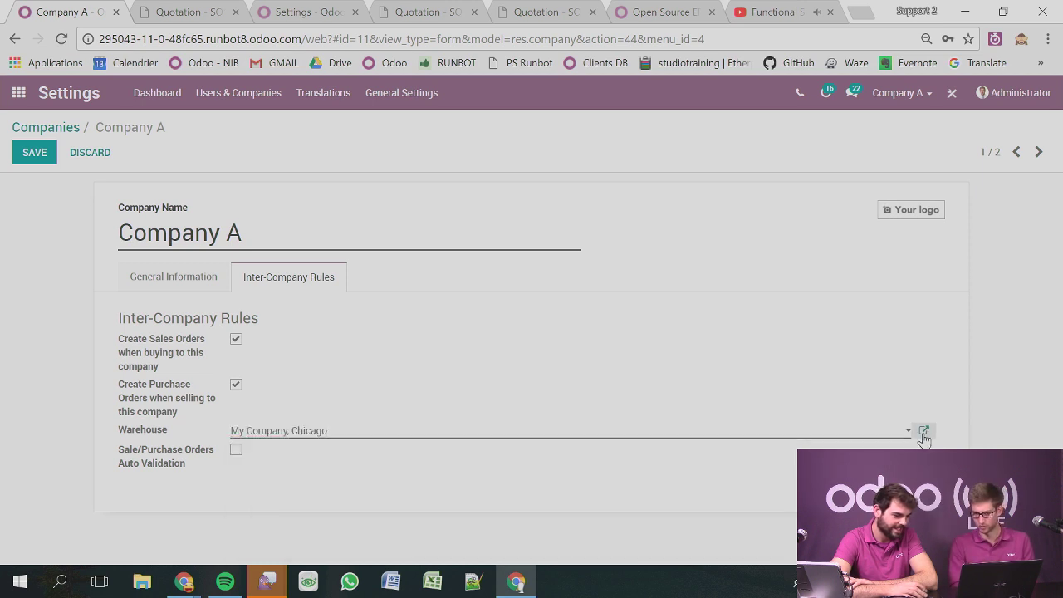
Check the details of the warehouse linked to Company A's inter-company rules, close them unchanged, and save the company.
{"action": "left_click", "coordinate": [924, 430]}
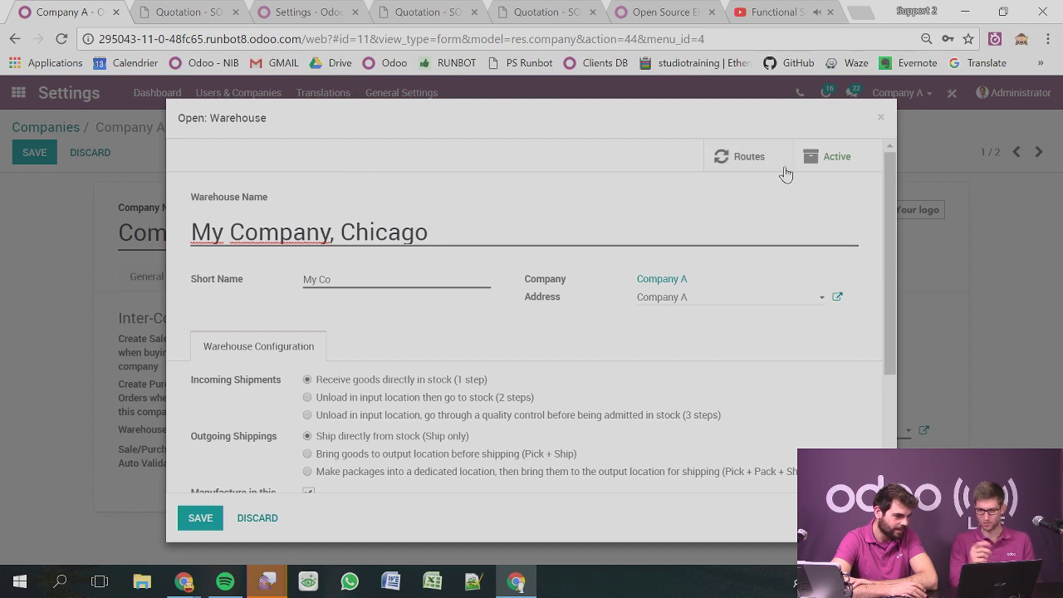
{"action": "left_click", "coordinate": [880, 117]}
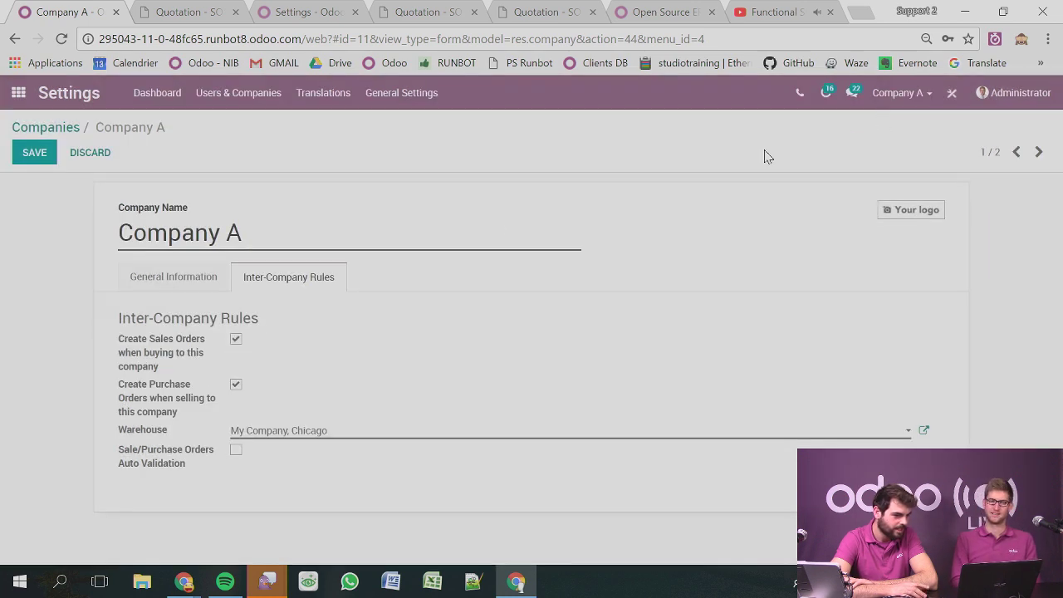
{"action": "left_click", "coordinate": [38, 158]}
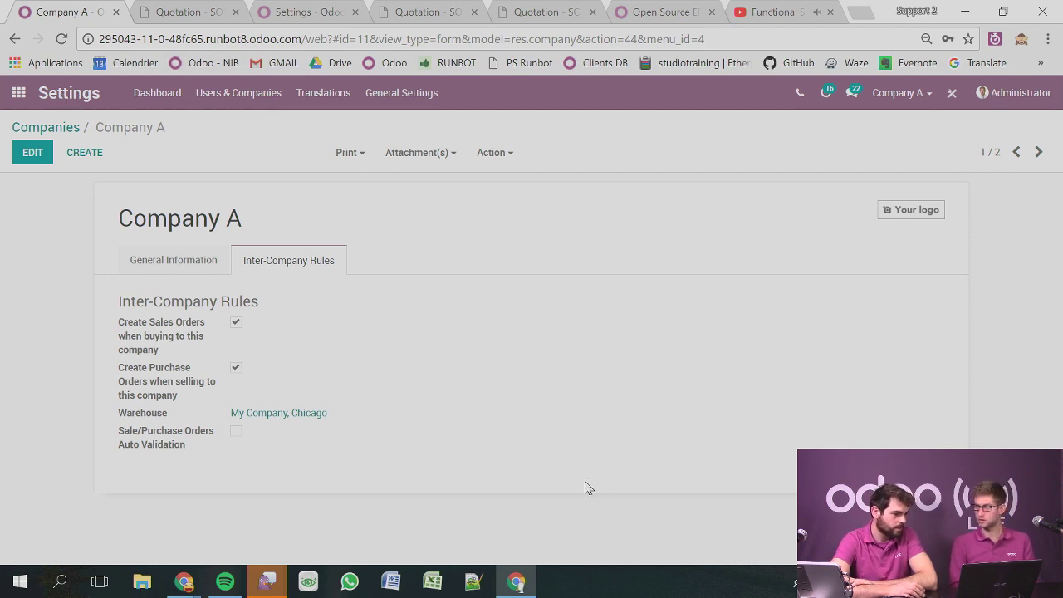
Switch the active company to Company B.
{"action": "left_click", "coordinate": [913, 93]}
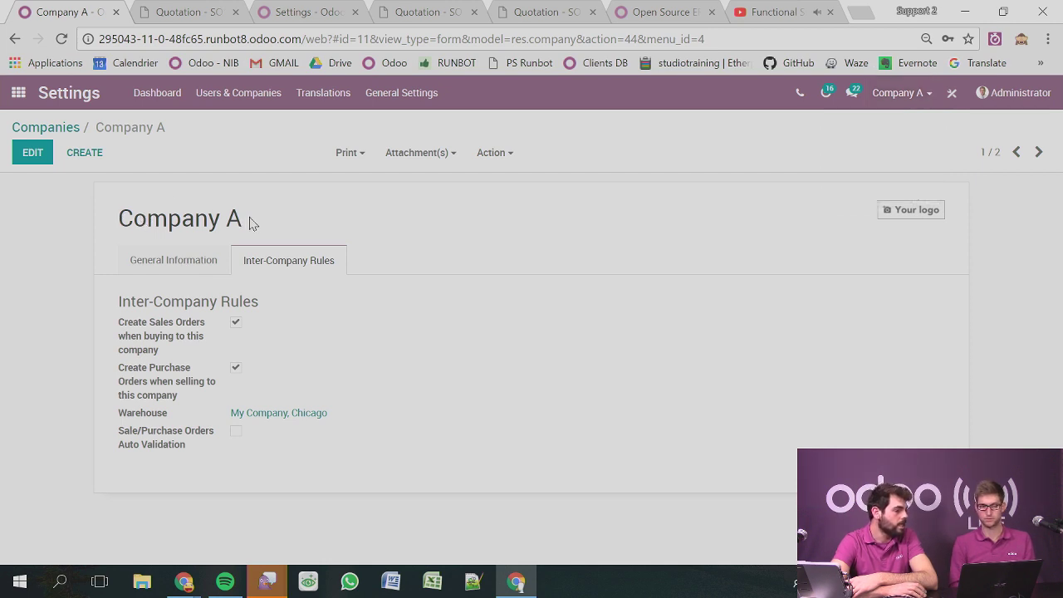
{"action": "left_click_drag", "start_coordinate": [246, 223], "coordinate": [164, 202]}
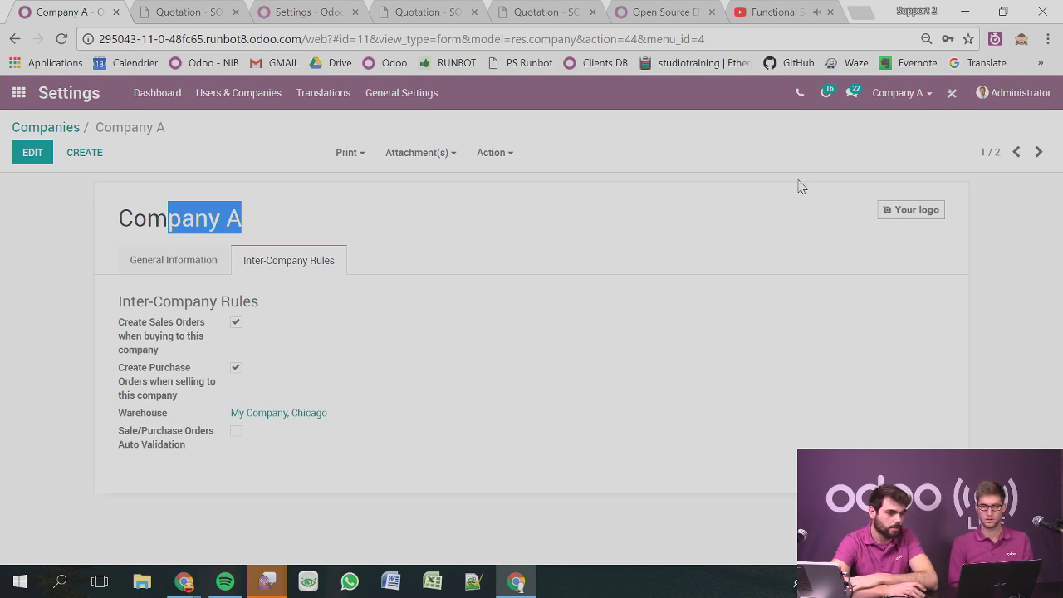
{"action": "left_click", "coordinate": [903, 93]}
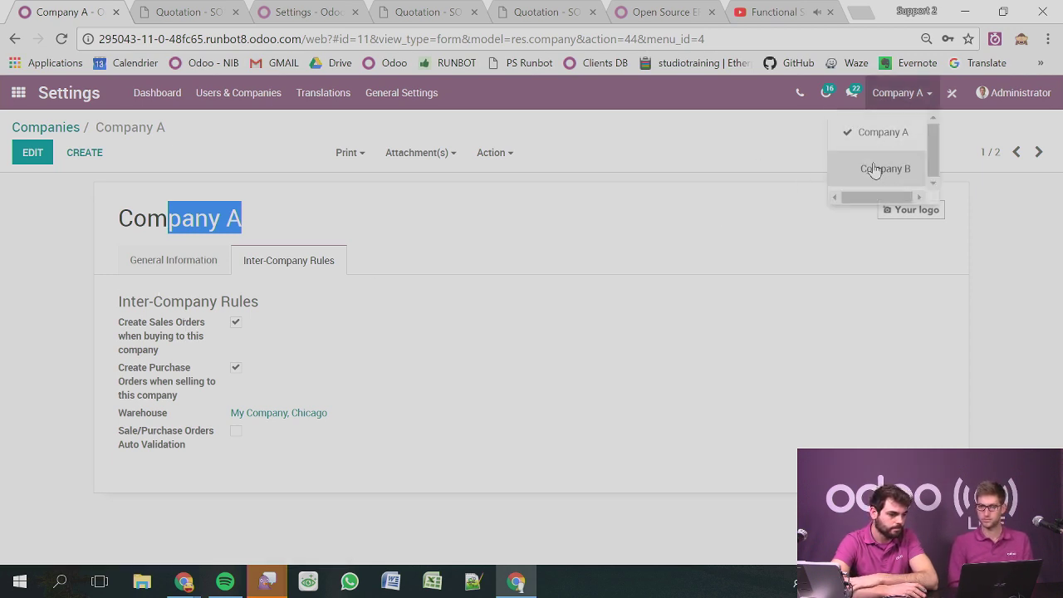
{"action": "left_click", "coordinate": [884, 168]}
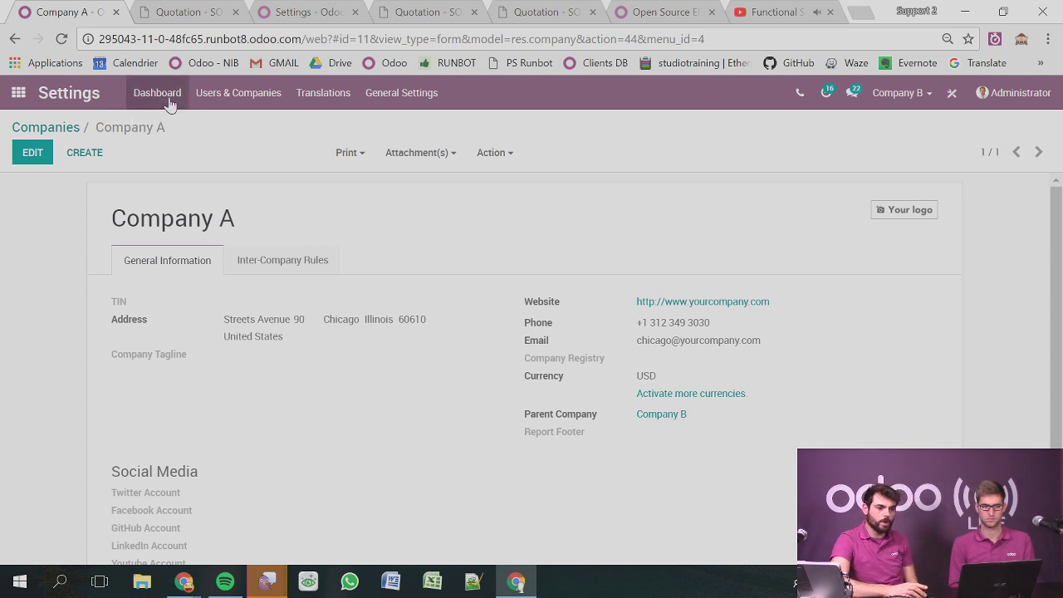
Create a new request for quotation in the Purchases app with Company A as the vendor.
{"action": "left_click", "coordinate": [18, 92]}
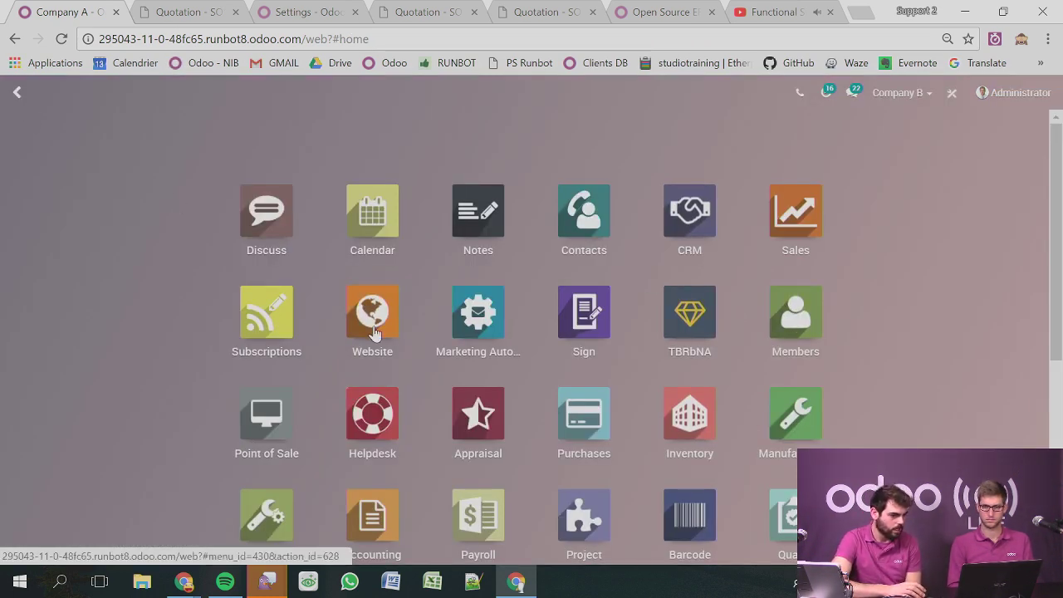
{"action": "scroll", "coordinate": [391, 334], "scroll_direction": "down", "scroll_amount": 1}
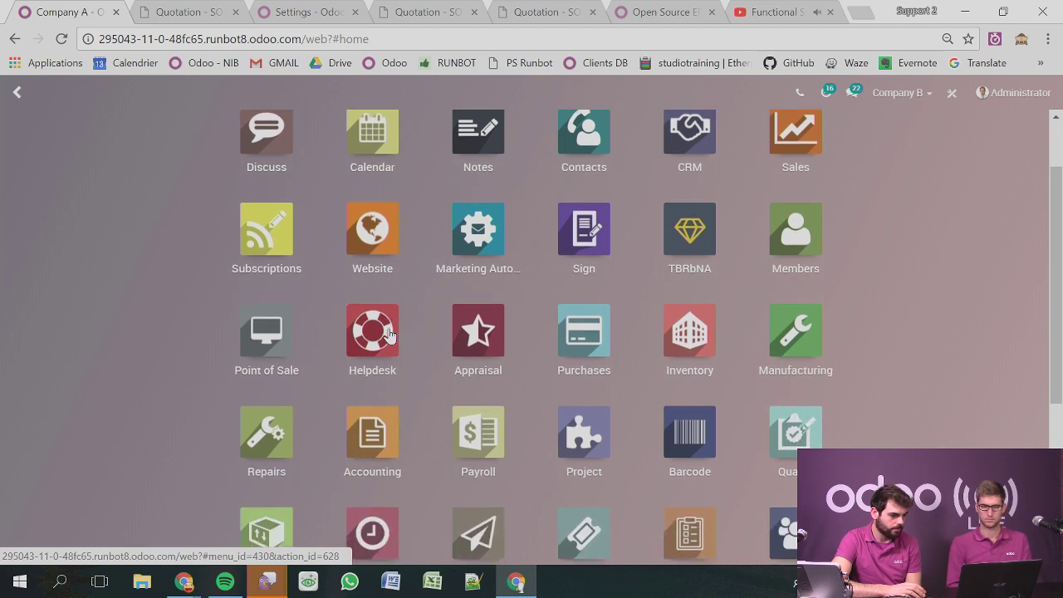
{"action": "left_click", "coordinate": [586, 337]}
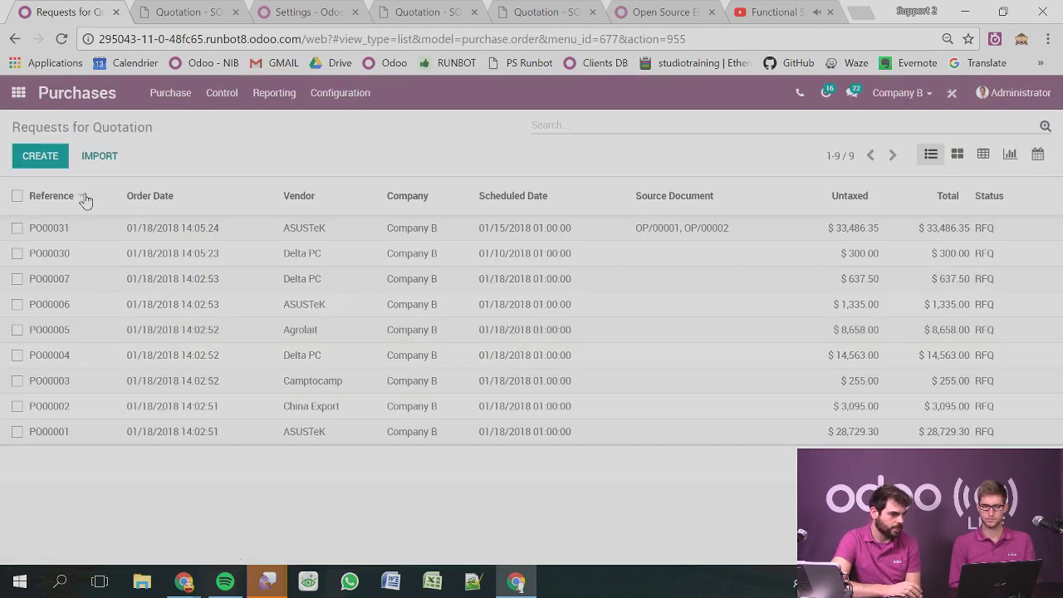
{"action": "left_click", "coordinate": [50, 165]}
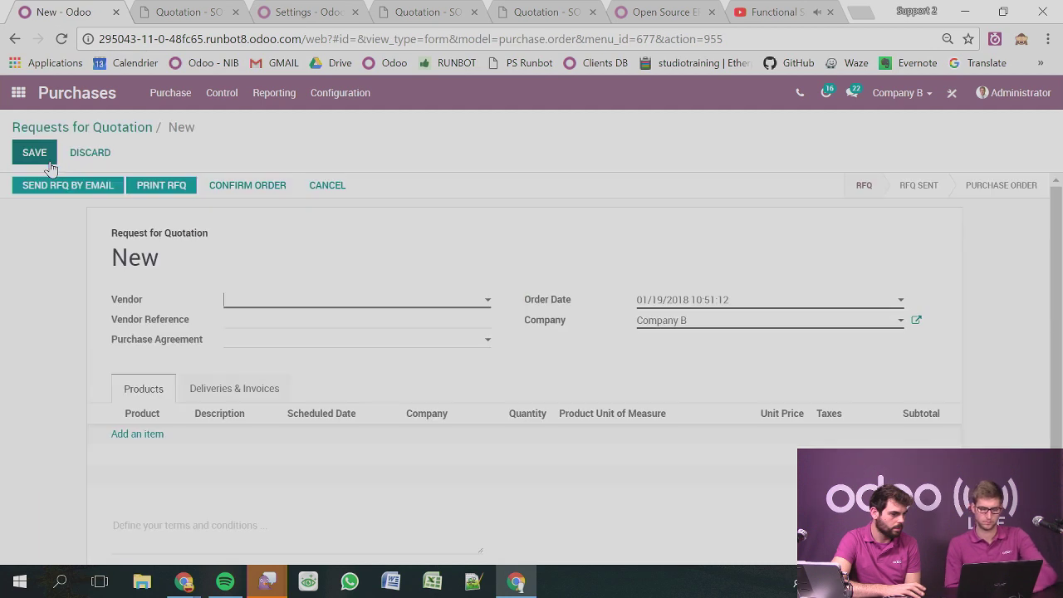
{"action": "type", "text": "compa"}
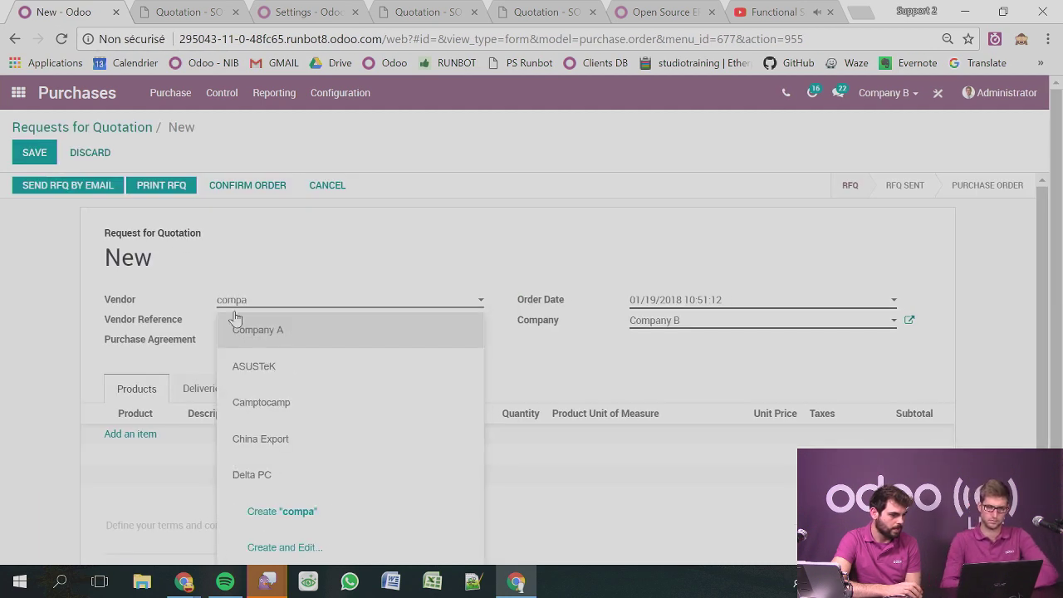
{"action": "left_click", "coordinate": [252, 342]}
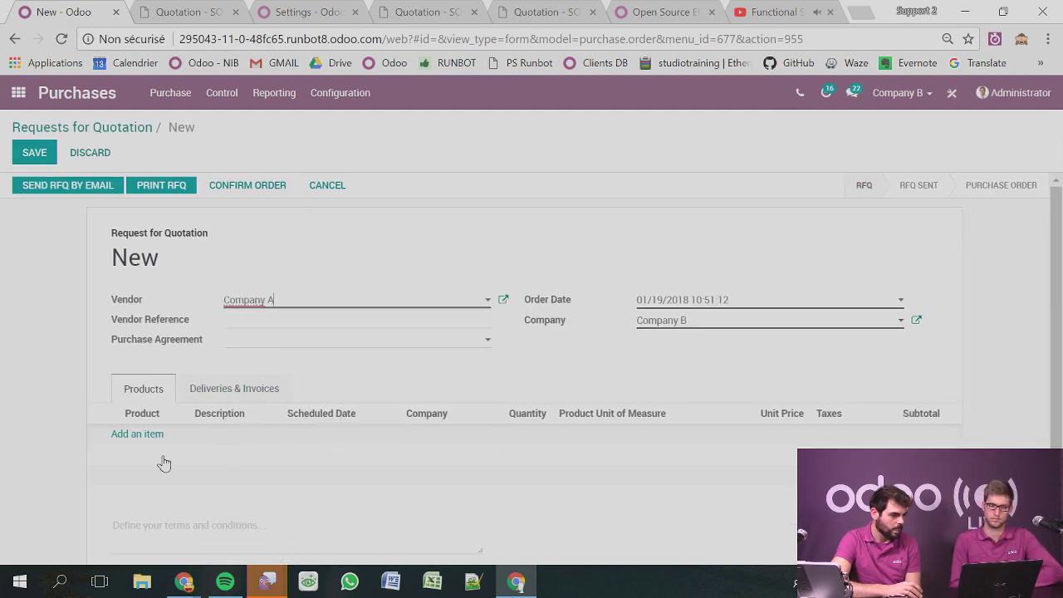
Add the product [1] Ice Cream to the request for quotation at a unit price of 900 and save it.
{"action": "left_click", "coordinate": [143, 433]}
{"action": "left_click", "coordinate": [146, 437]}
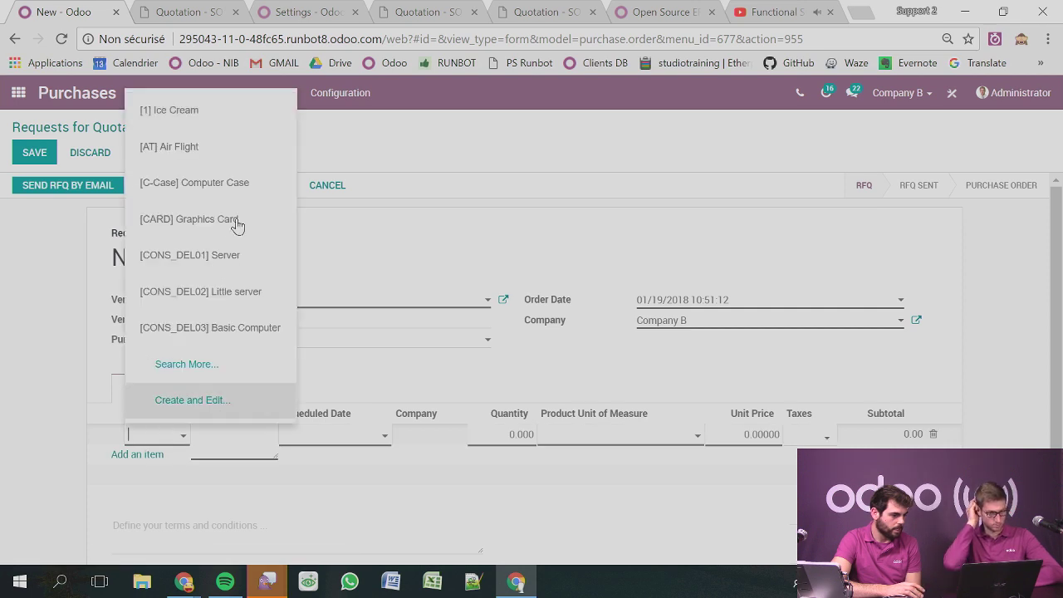
{"action": "left_click", "coordinate": [213, 117]}
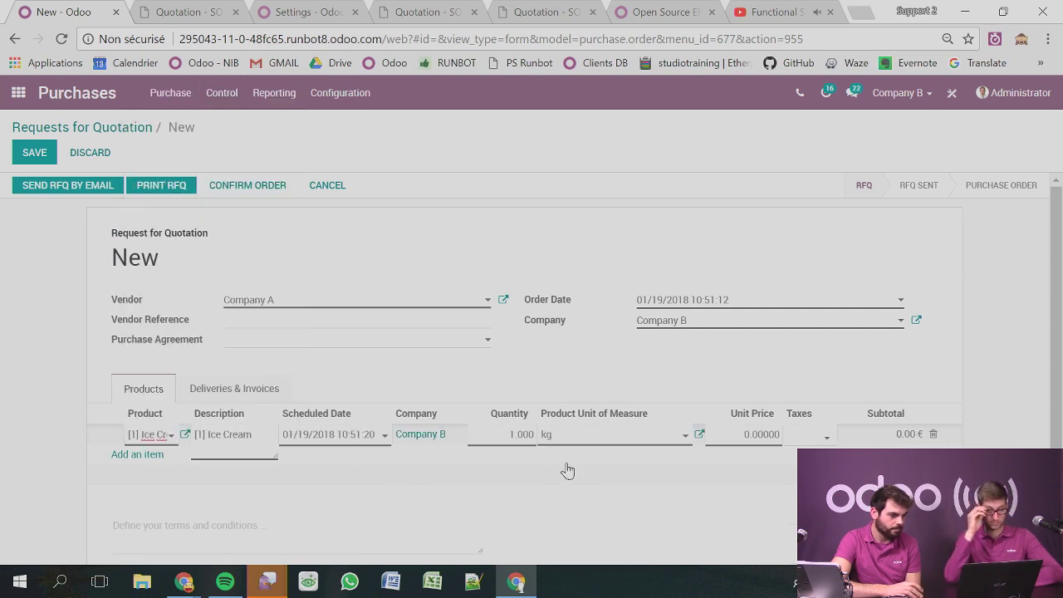
{"action": "left_click", "coordinate": [755, 433]}
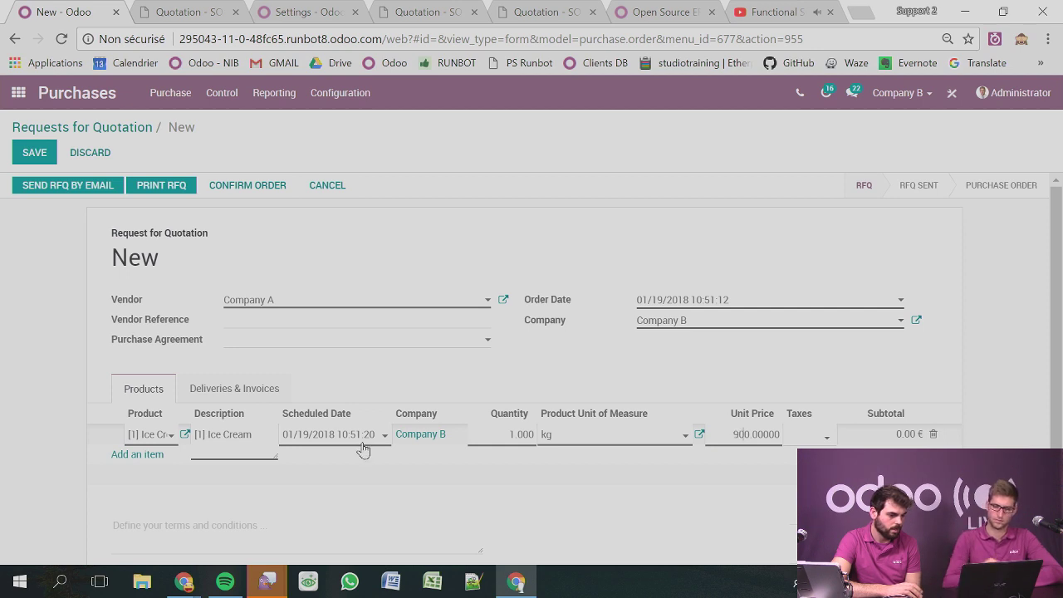
{"action": "left_click", "coordinate": [35, 152]}
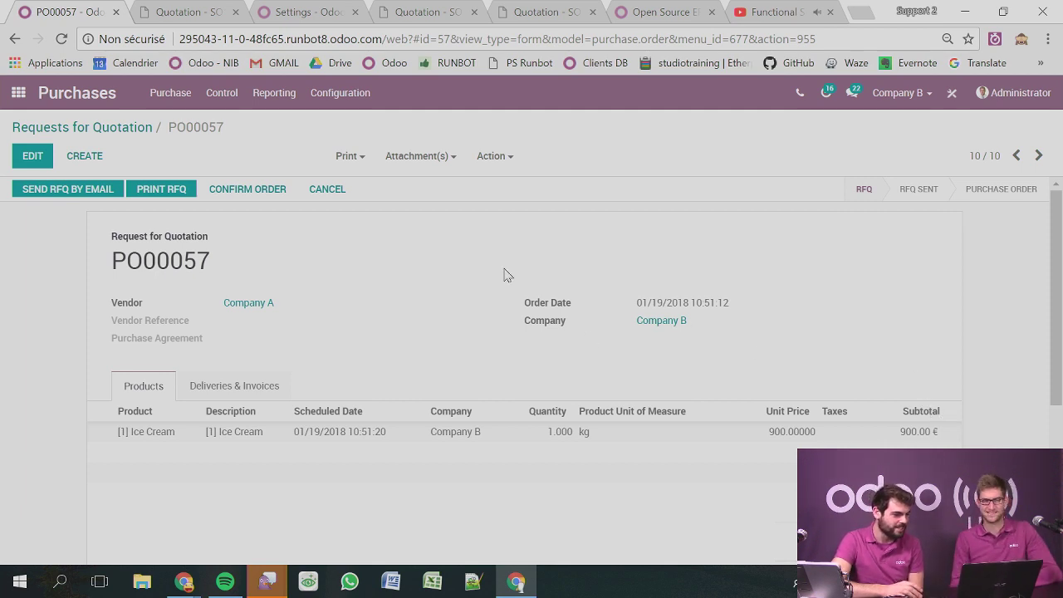
Try to confirm the Ice Cream purchase order from Company A.
{"action": "scroll", "coordinate": [531, 261], "scroll_direction": "down", "scroll_amount": 3}
{"action": "scroll", "coordinate": [467, 340], "scroll_direction": "up", "scroll_amount": 3}
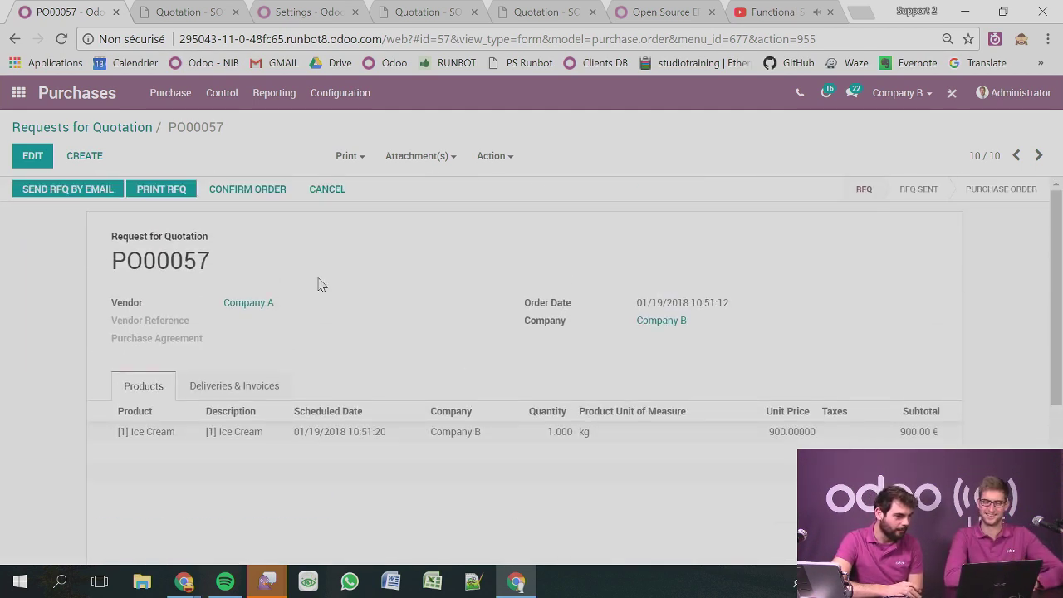
{"action": "left_click", "coordinate": [251, 189]}
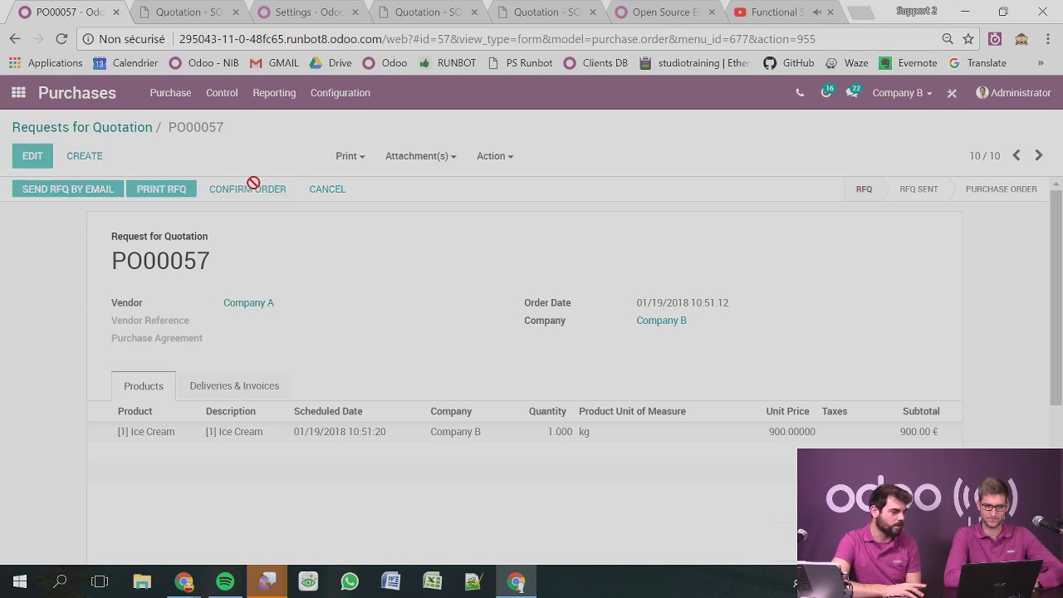
{"action": "left_click", "coordinate": [319, 200]}
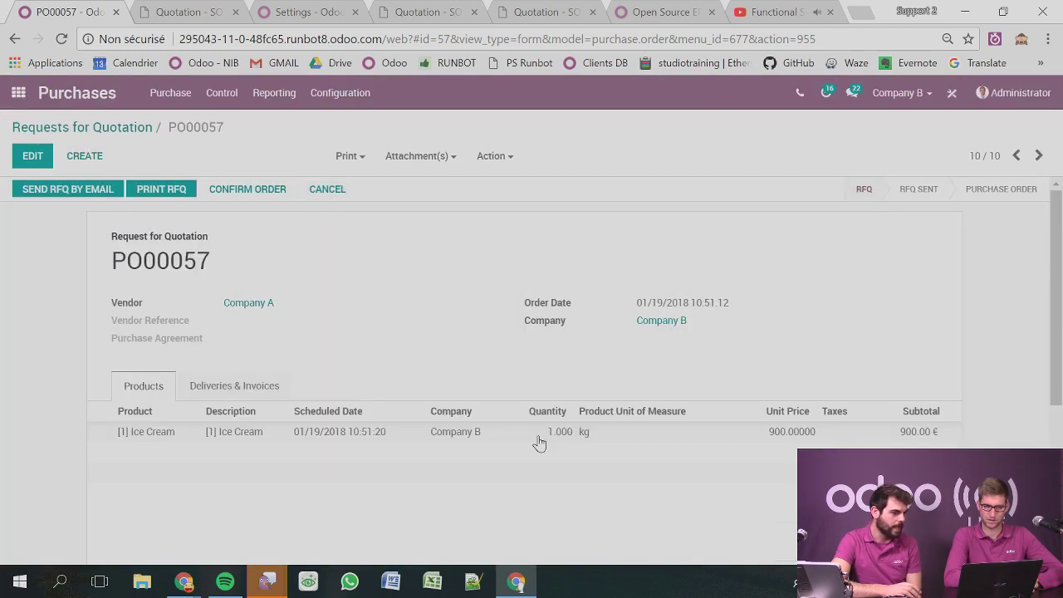
{"action": "left_click", "coordinate": [253, 188]}
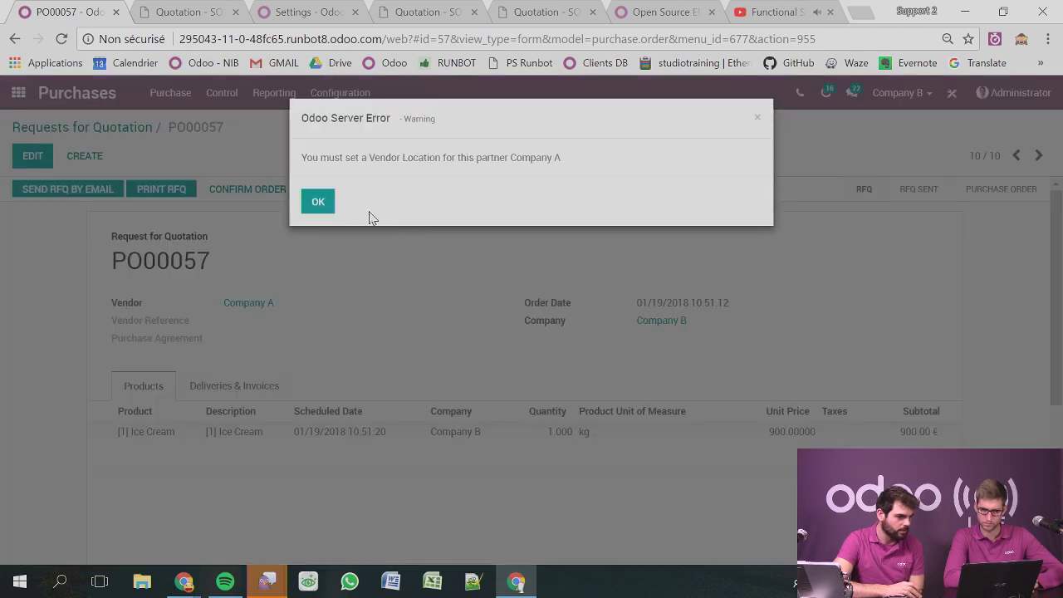
{"action": "left_click", "coordinate": [321, 203]}
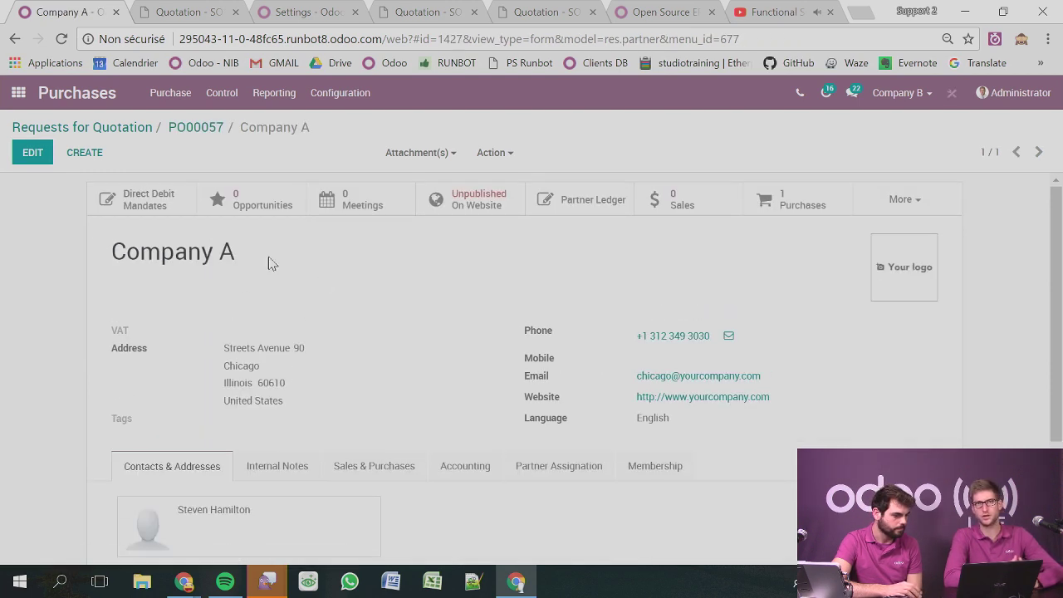
Examine the Sales & Purchases, Accounting and Partner Assignation details of the Company A vendor record for a vendor location setting.
{"action": "scroll", "coordinate": [313, 379], "scroll_direction": "down", "scroll_amount": 1}
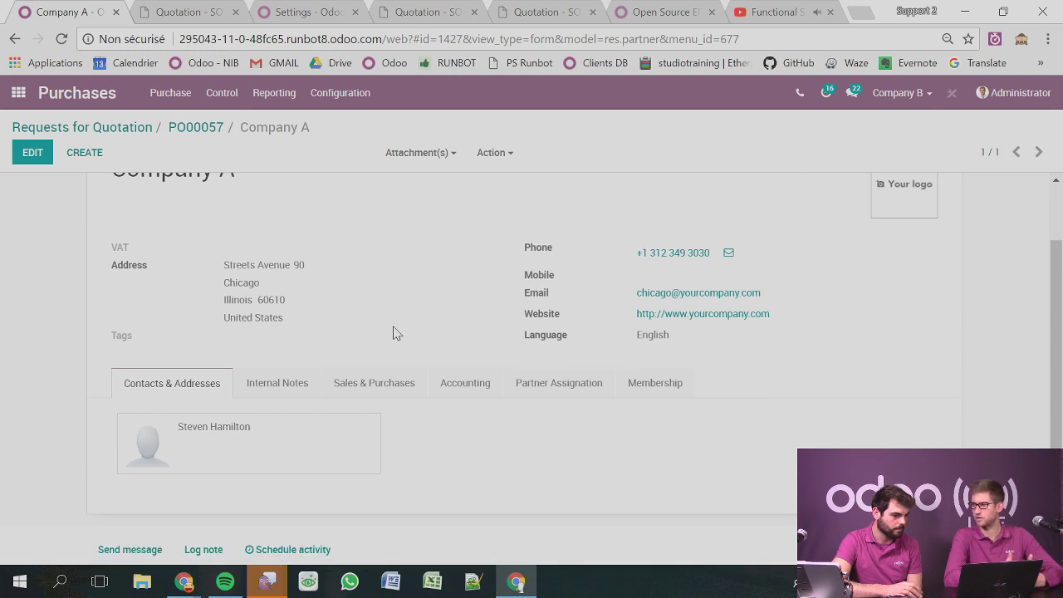
{"action": "left_click", "coordinate": [378, 384]}
{"action": "scroll", "coordinate": [437, 283], "scroll_direction": "down", "scroll_amount": 2}
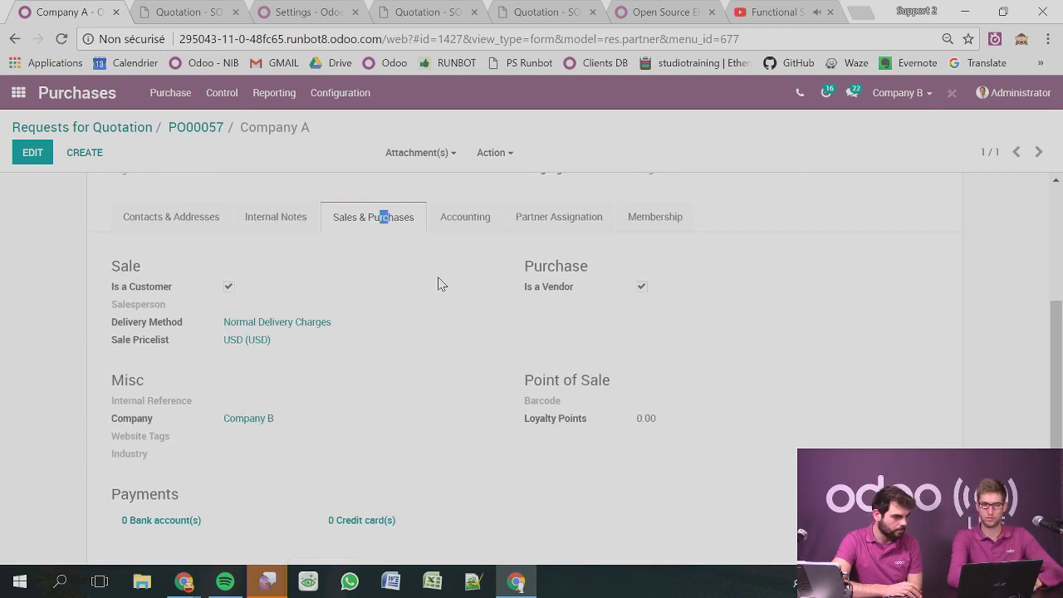
{"action": "scroll", "coordinate": [196, 455], "scroll_direction": "up", "scroll_amount": 1}
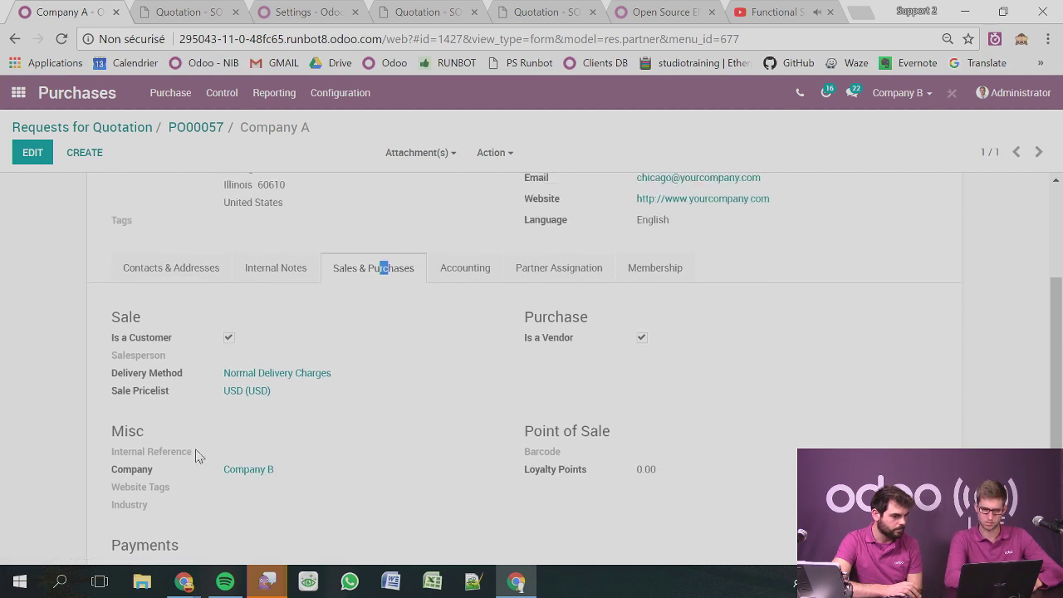
{"action": "scroll", "coordinate": [205, 463], "scroll_direction": "down", "scroll_amount": 3}
{"action": "scroll", "coordinate": [473, 343], "scroll_direction": "up", "scroll_amount": 3}
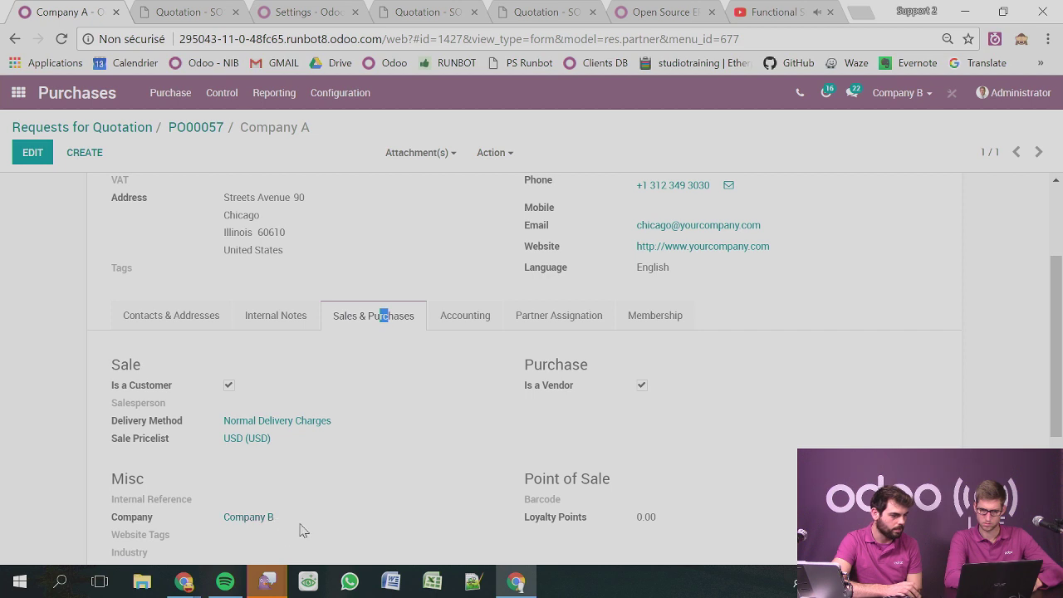
{"action": "scroll", "coordinate": [487, 302], "scroll_direction": "up", "scroll_amount": 2}
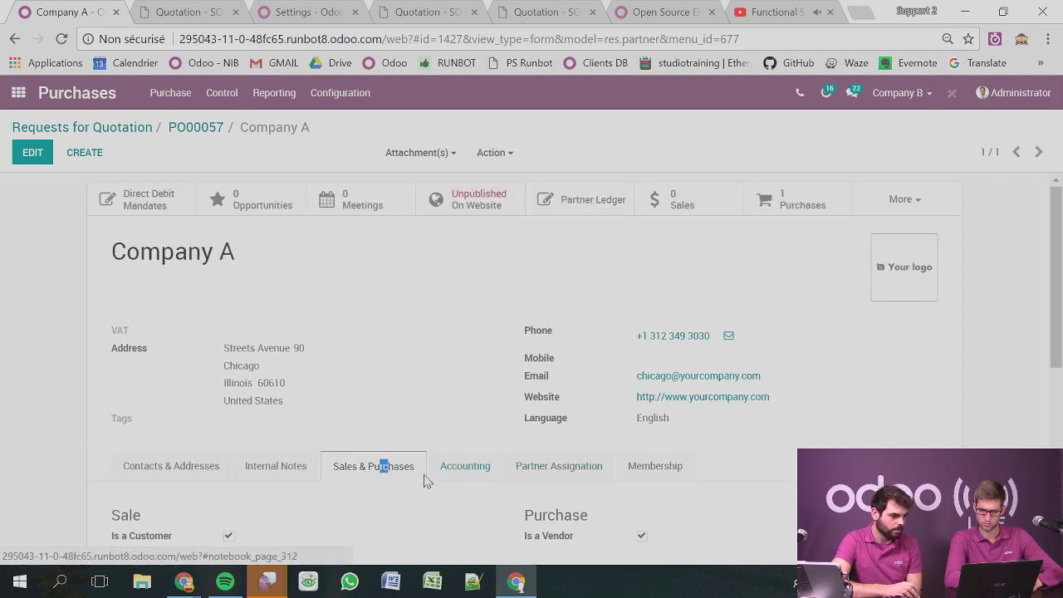
{"action": "left_click", "coordinate": [463, 470]}
{"action": "scroll", "coordinate": [436, 310], "scroll_direction": "down", "scroll_amount": 2}
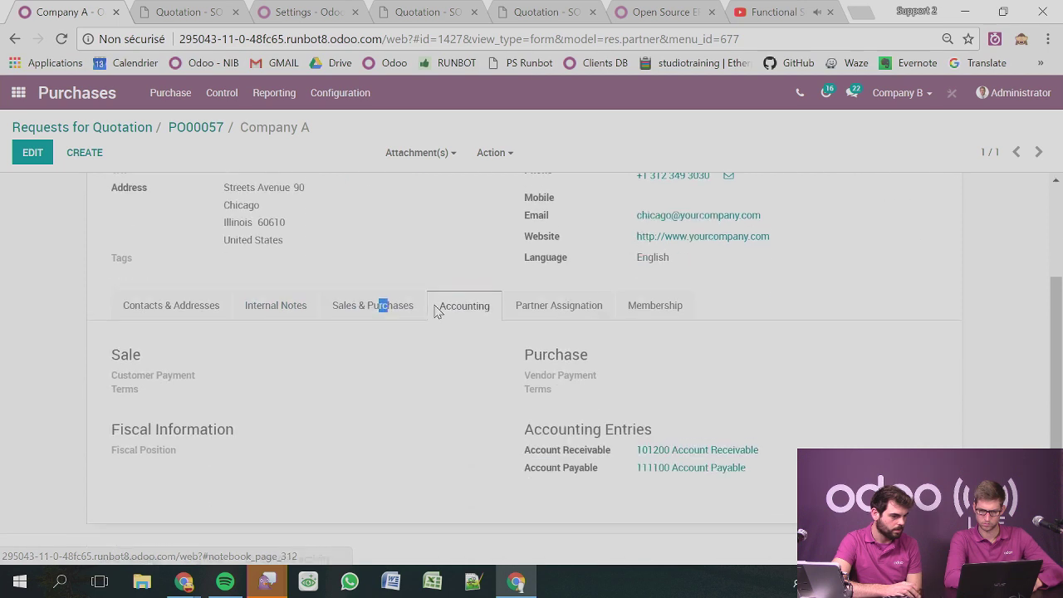
{"action": "left_click", "coordinate": [555, 304]}
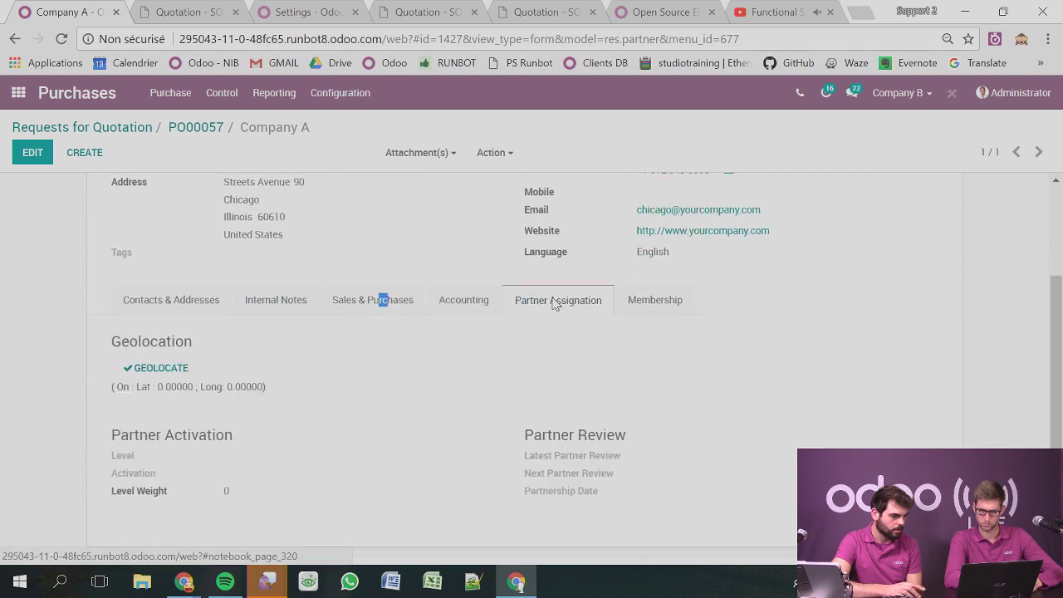
{"action": "left_click", "coordinate": [353, 306]}
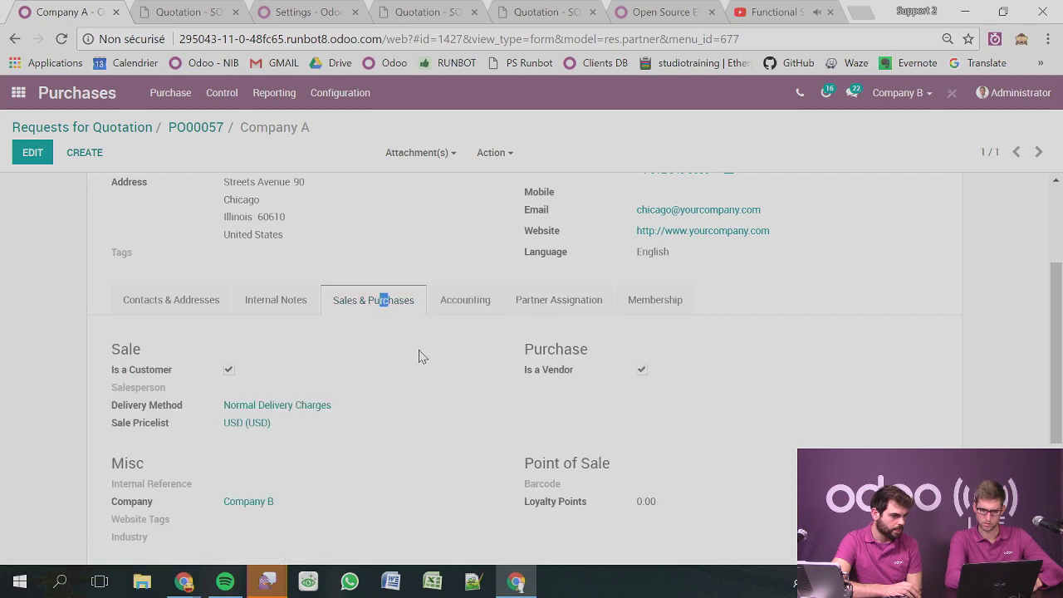
{"action": "scroll", "coordinate": [419, 356], "scroll_direction": "down", "scroll_amount": 1}
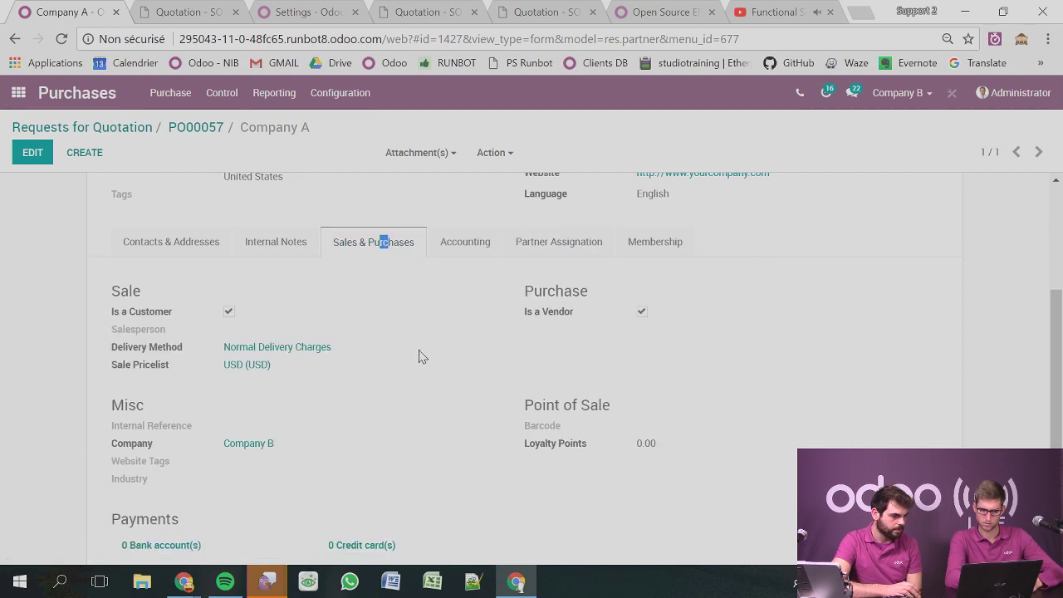
{"action": "scroll", "coordinate": [420, 356], "scroll_direction": "down", "scroll_amount": 3}
{"action": "scroll", "coordinate": [395, 361], "scroll_direction": "up", "scroll_amount": 4}
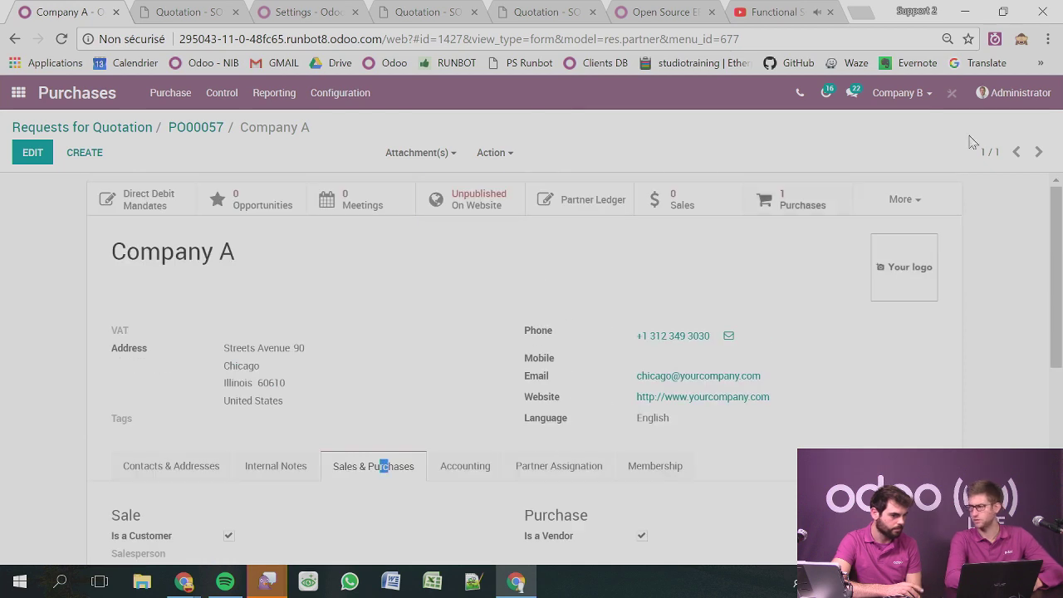
Switch the active company to Company A and open the Company A record from the companies list in the Settings app.
{"action": "left_click", "coordinate": [893, 93]}
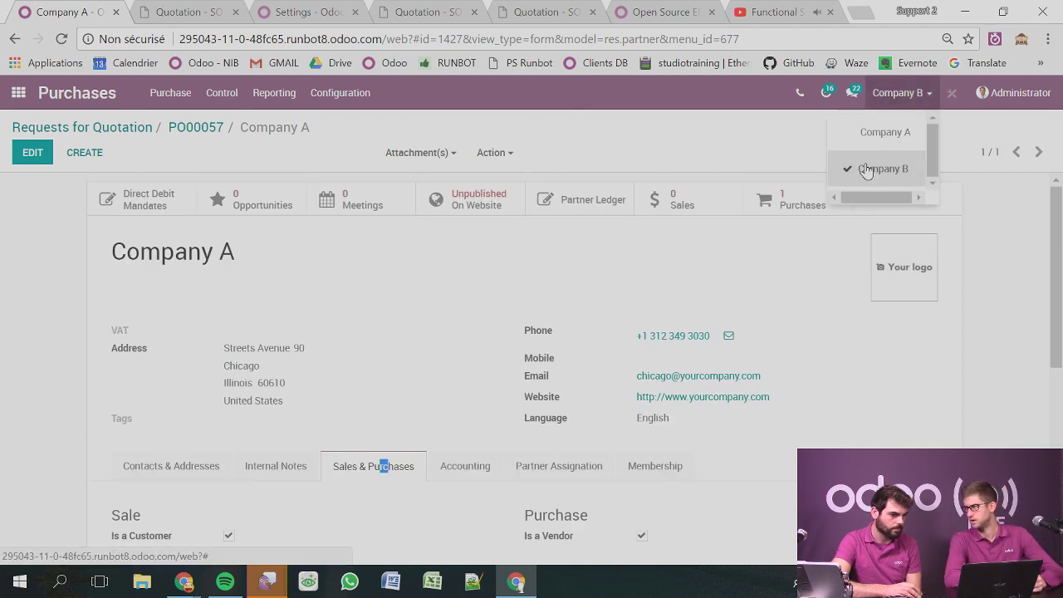
{"action": "left_click", "coordinate": [879, 144]}
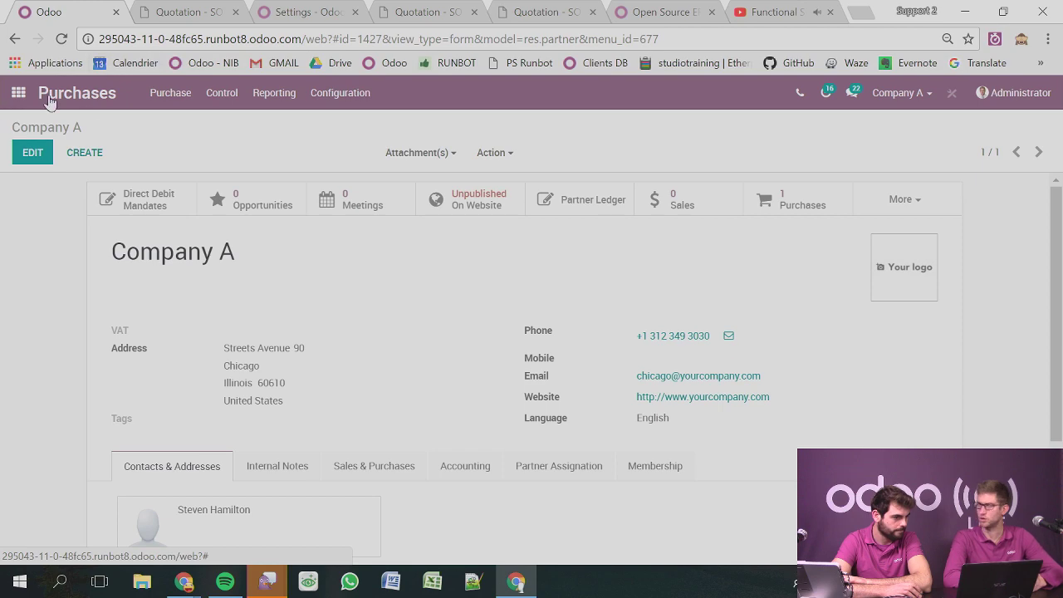
{"action": "left_click", "coordinate": [18, 92]}
{"action": "scroll", "coordinate": [373, 427], "scroll_direction": "down", "scroll_amount": 3}
{"action": "scroll", "coordinate": [374, 427], "scroll_direction": "down", "scroll_amount": 2}
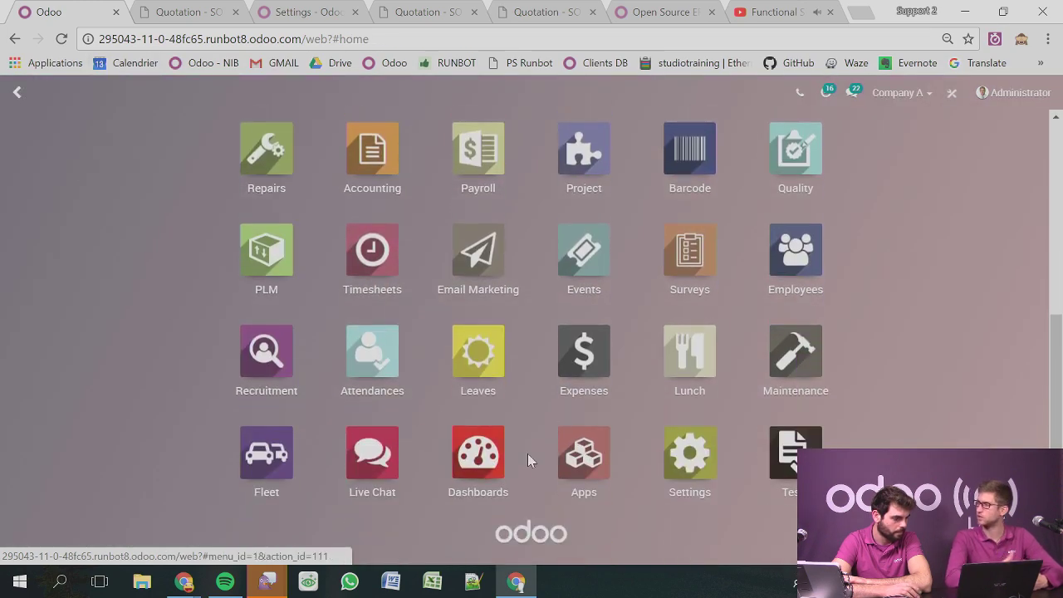
{"action": "left_click", "coordinate": [691, 478]}
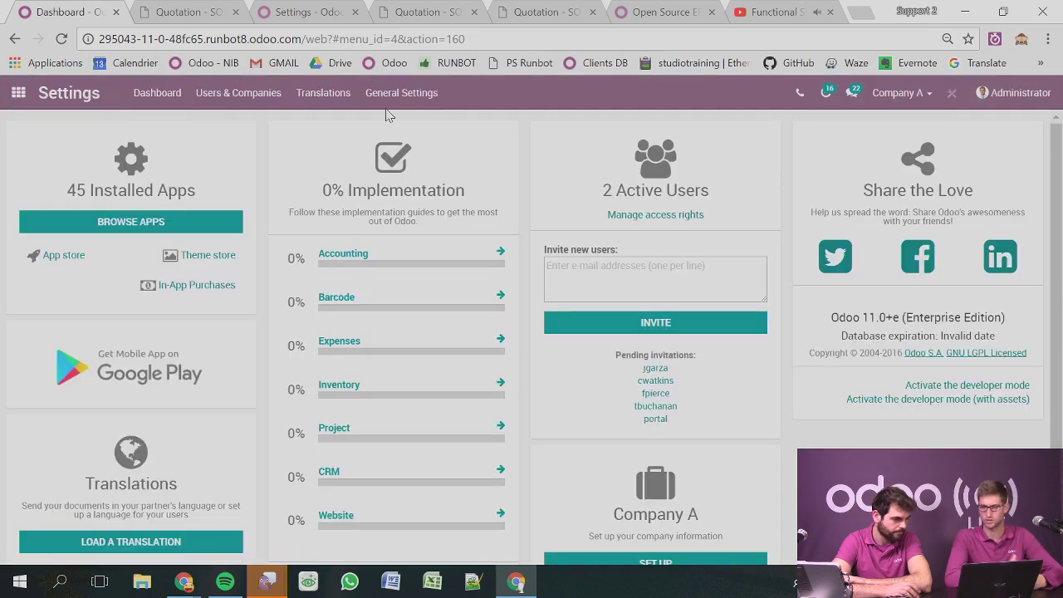
{"action": "left_click", "coordinate": [265, 91]}
{"action": "left_click", "coordinate": [229, 170]}
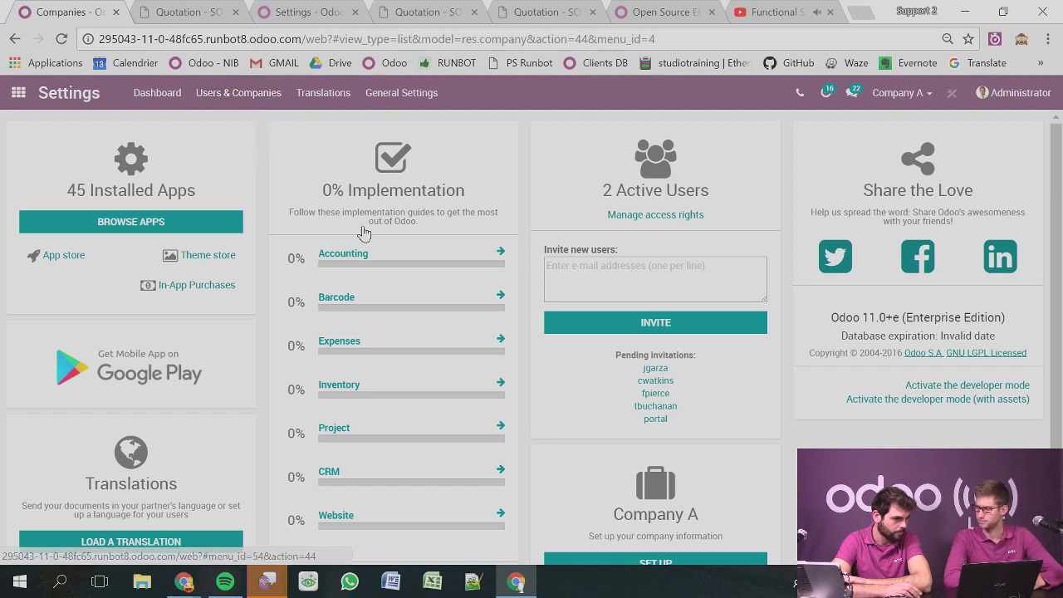
{"action": "left_click", "coordinate": [123, 235]}
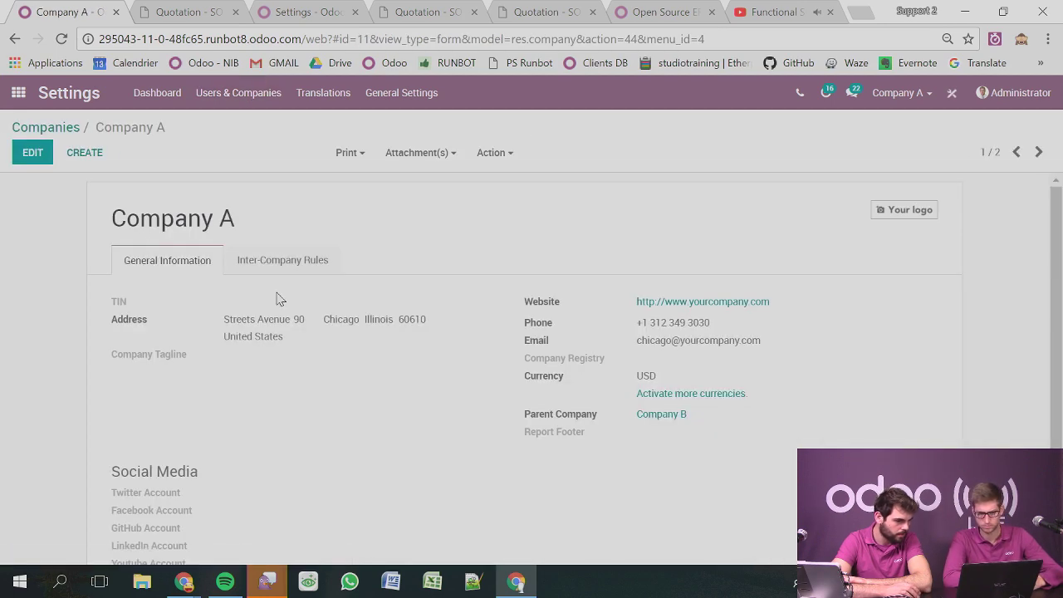
Review Company A's inter-company rules and inspect the configuration of its linked warehouse, My Company, Chicago.
{"action": "scroll", "coordinate": [280, 308], "scroll_direction": "down", "scroll_amount": 2}
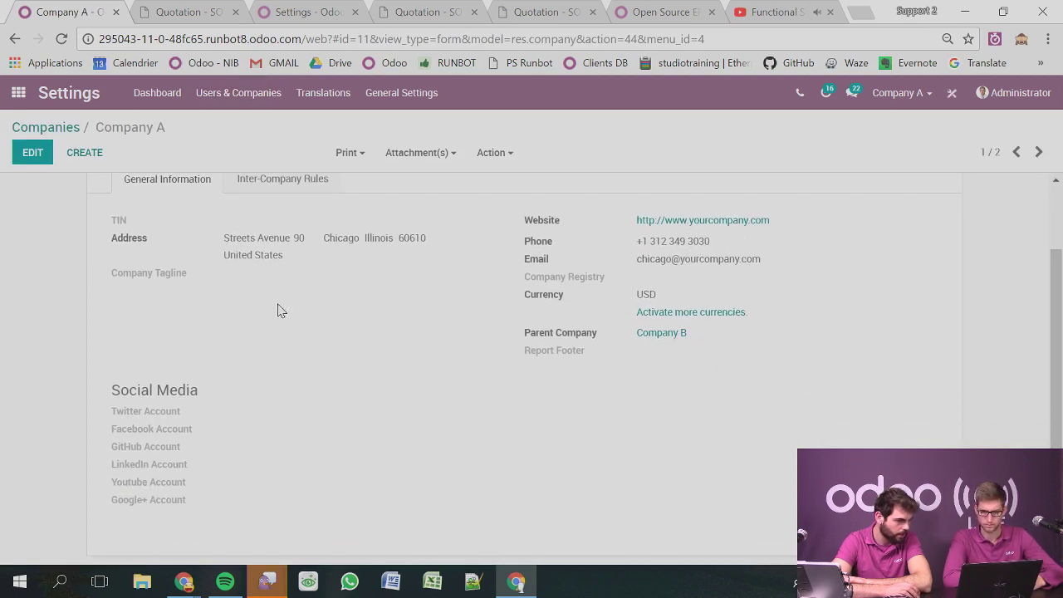
{"action": "scroll", "coordinate": [280, 308], "scroll_direction": "up", "scroll_amount": 2}
{"action": "left_click", "coordinate": [283, 254]}
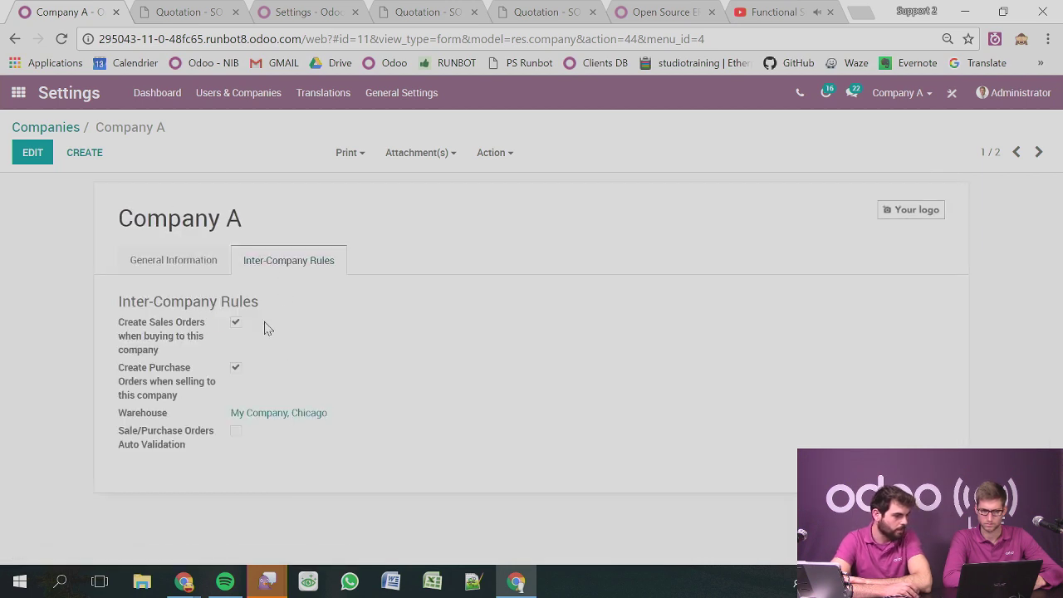
{"action": "left_click", "coordinate": [297, 415]}
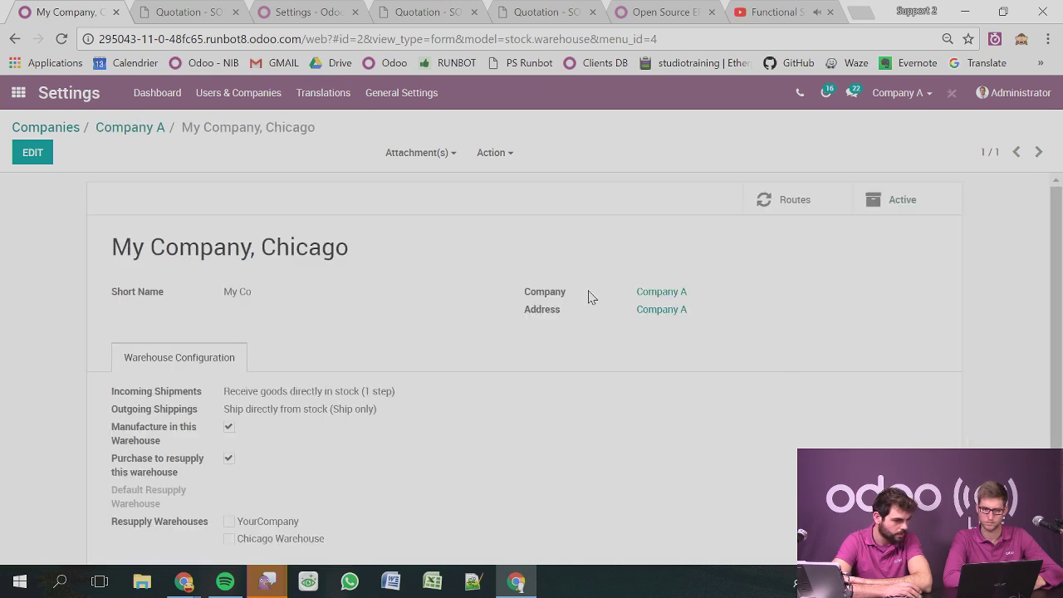
{"action": "scroll", "coordinate": [616, 363], "scroll_direction": "down", "scroll_amount": 1}
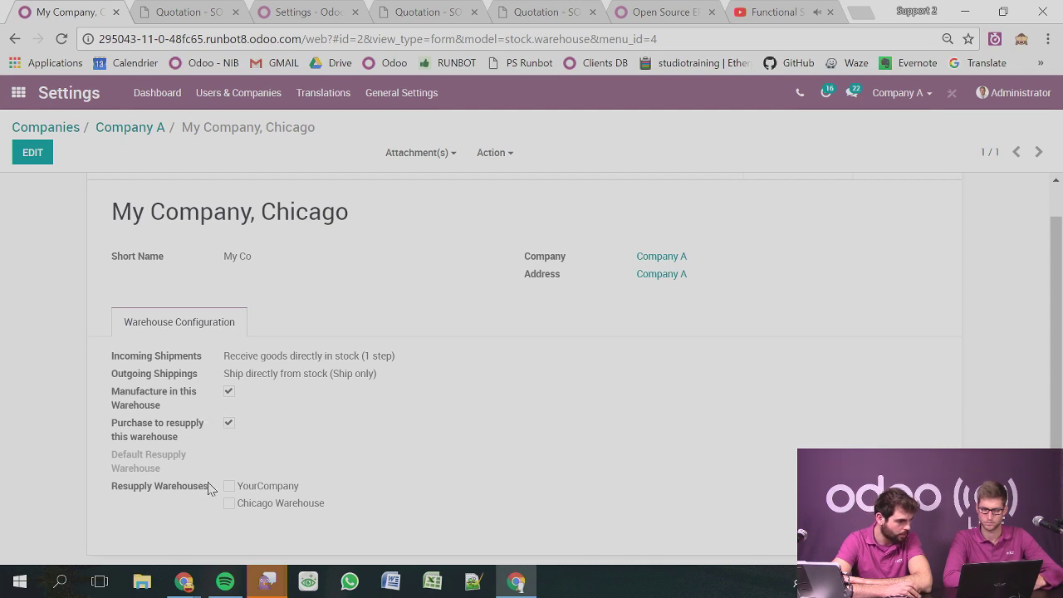
Try to save the My Company, Chicago warehouse with itself as the default resupply warehouse.
{"action": "left_click", "coordinate": [33, 153]}
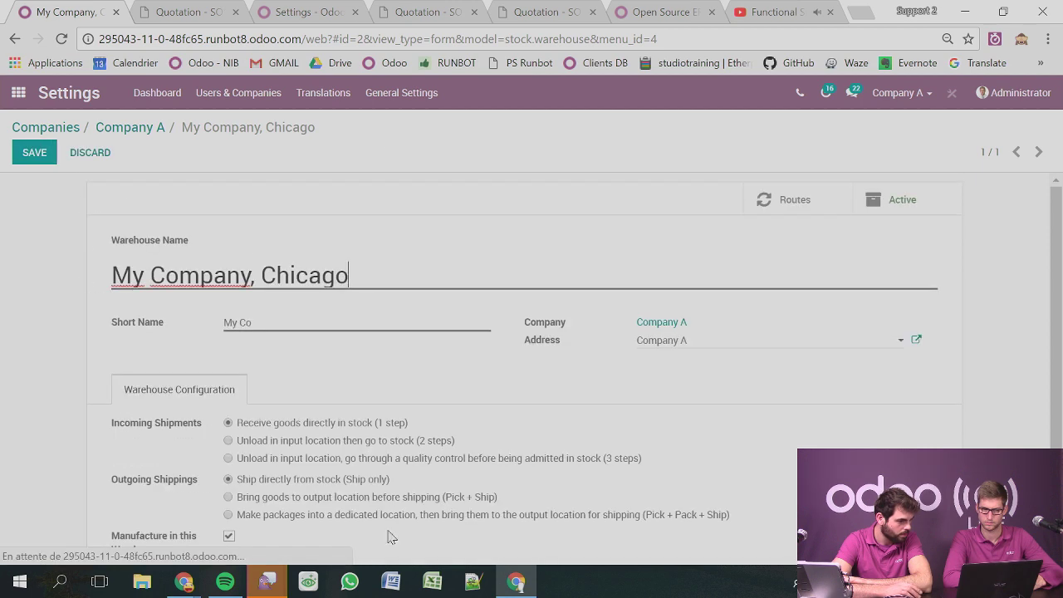
{"action": "scroll", "coordinate": [360, 457], "scroll_direction": "down", "scroll_amount": 2}
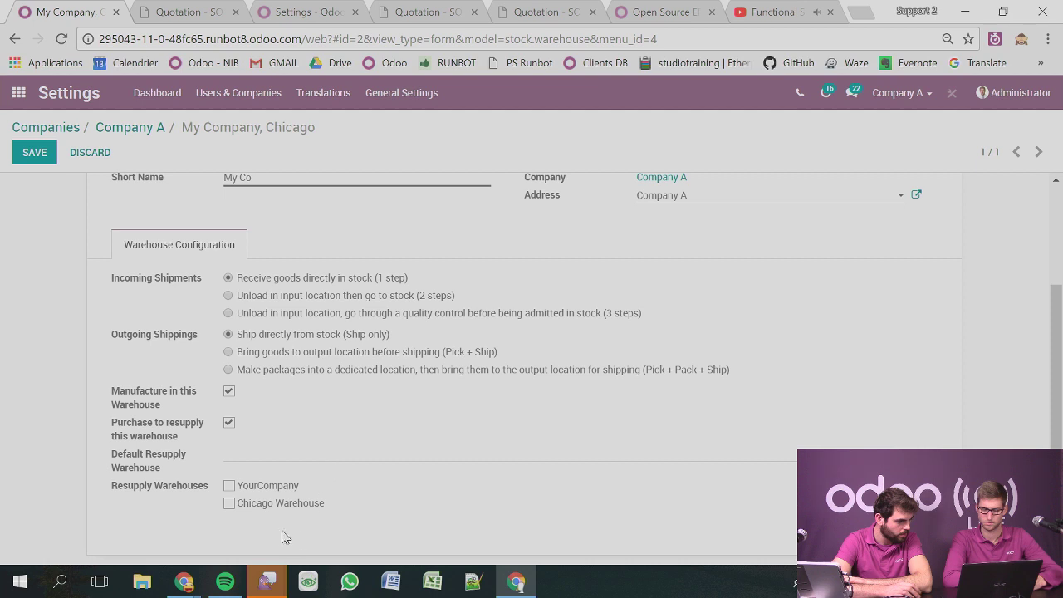
{"action": "left_click", "coordinate": [233, 426]}
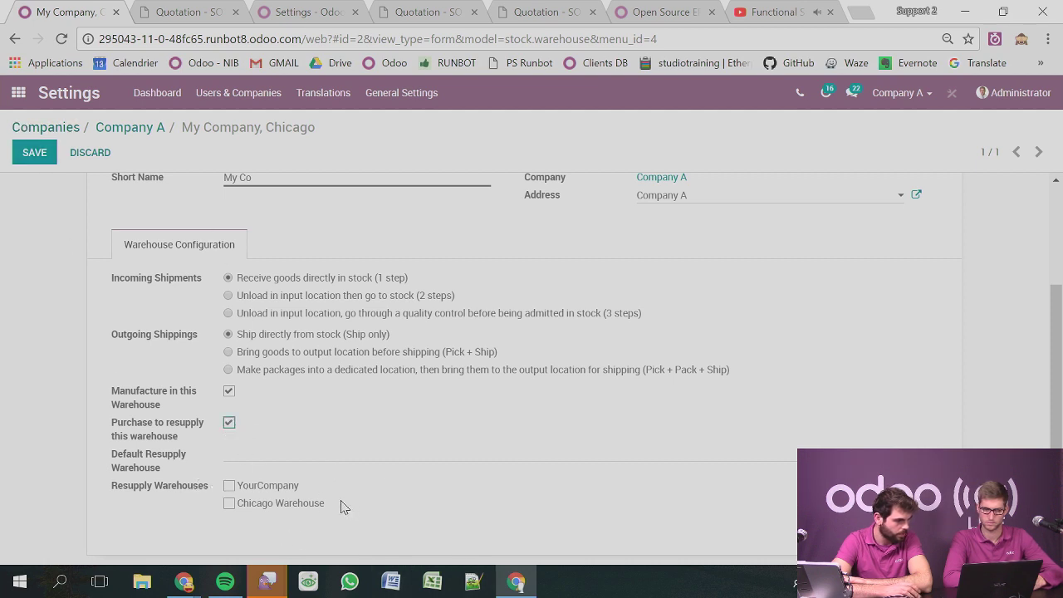
{"action": "left_click", "coordinate": [372, 462]}
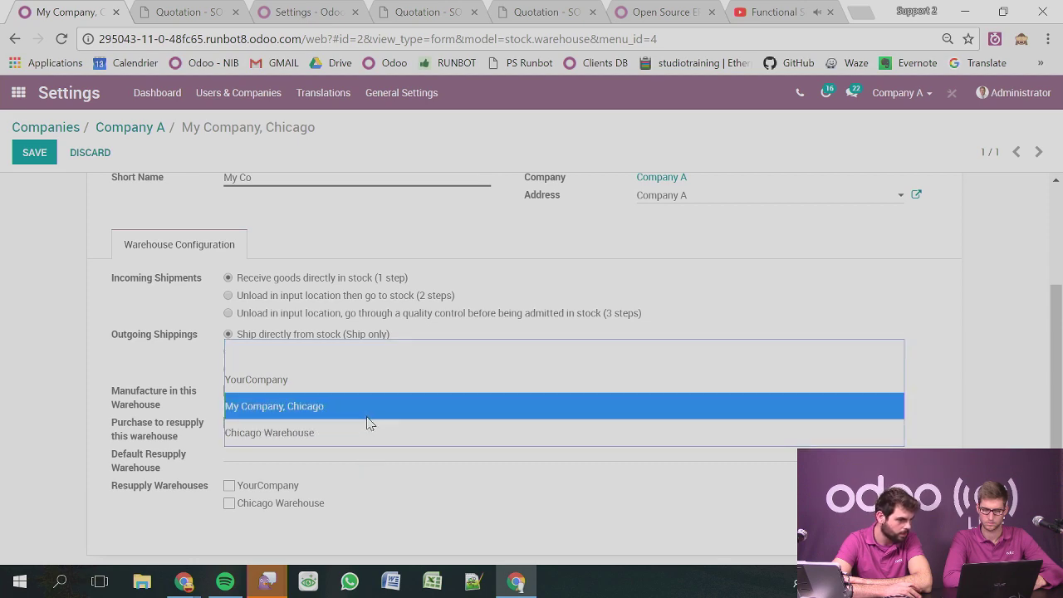
{"action": "left_click", "coordinate": [366, 417]}
{"action": "scroll", "coordinate": [373, 451], "scroll_direction": "up", "scroll_amount": 2}
{"action": "scroll", "coordinate": [280, 391], "scroll_direction": "down", "scroll_amount": 2}
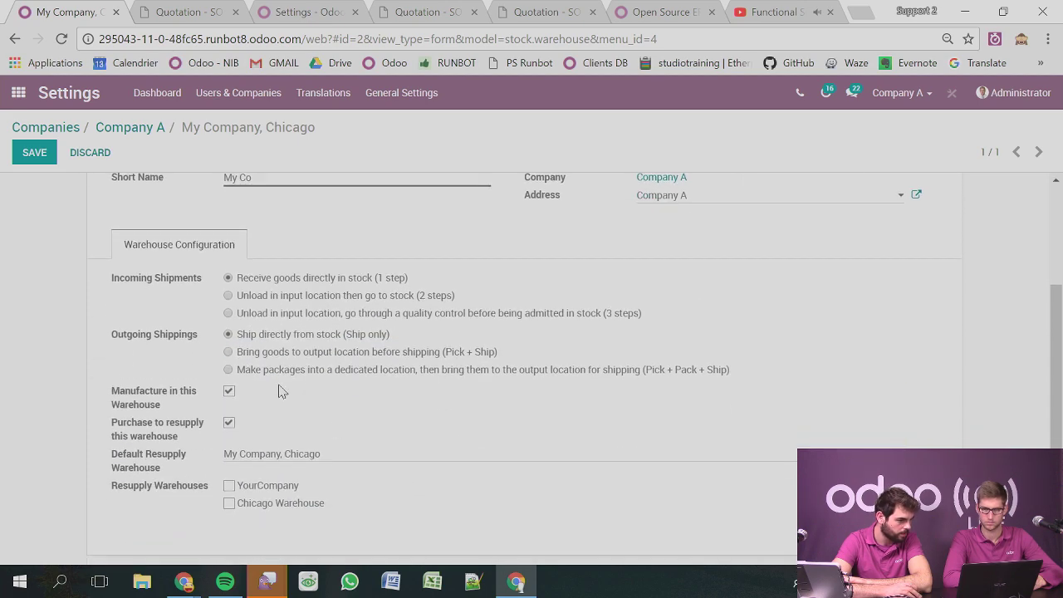
{"action": "left_click", "coordinate": [34, 154]}
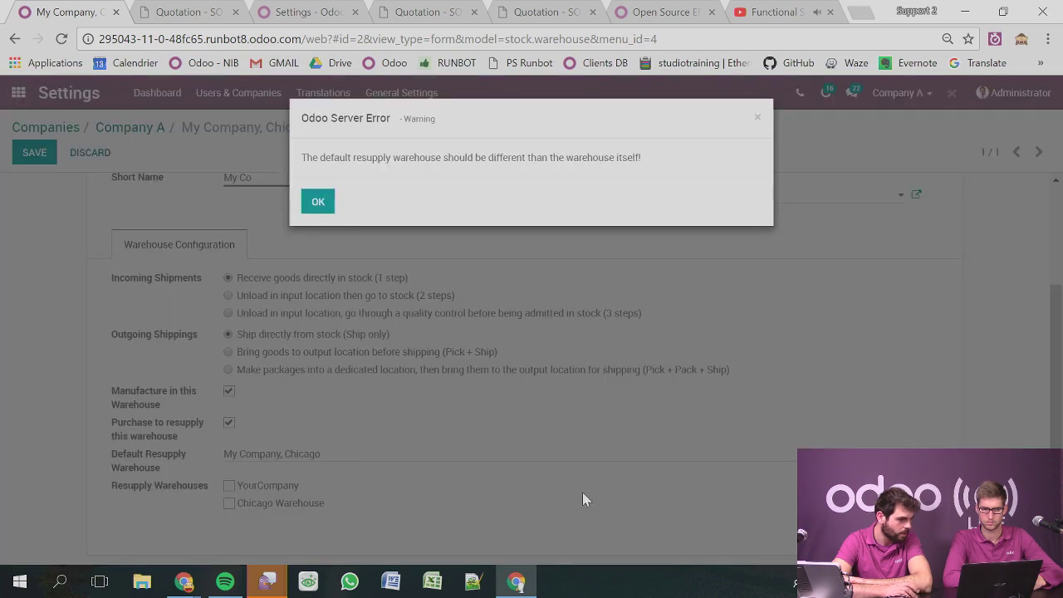
{"action": "left_click", "coordinate": [319, 206]}
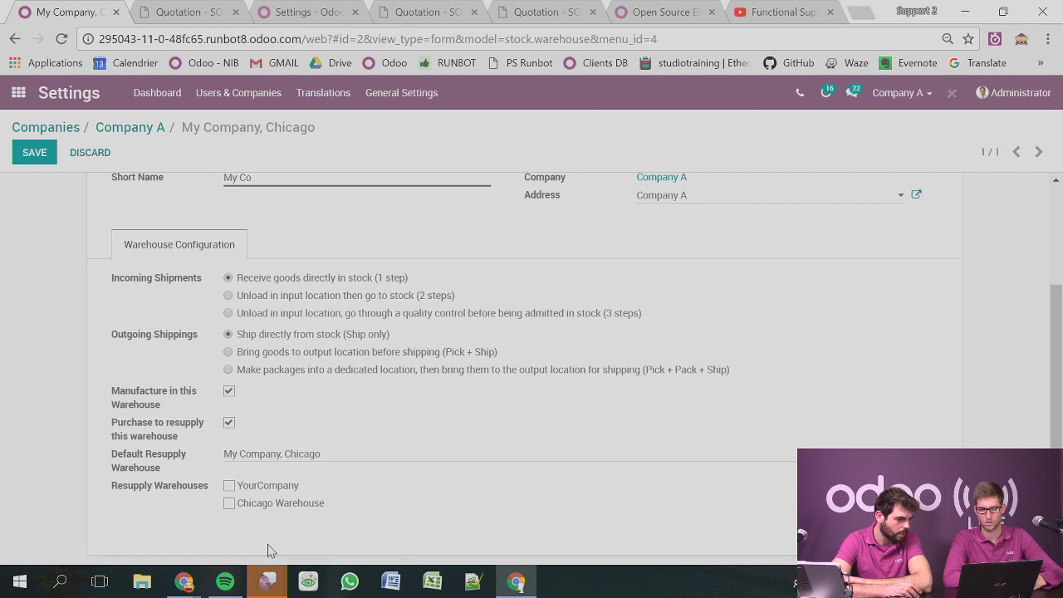
Clear the warehouse's default resupply warehouse, disable Purchase to resupply this warehouse, and save the record.
{"action": "left_click", "coordinate": [371, 461]}
{"action": "left_click", "coordinate": [322, 358]}
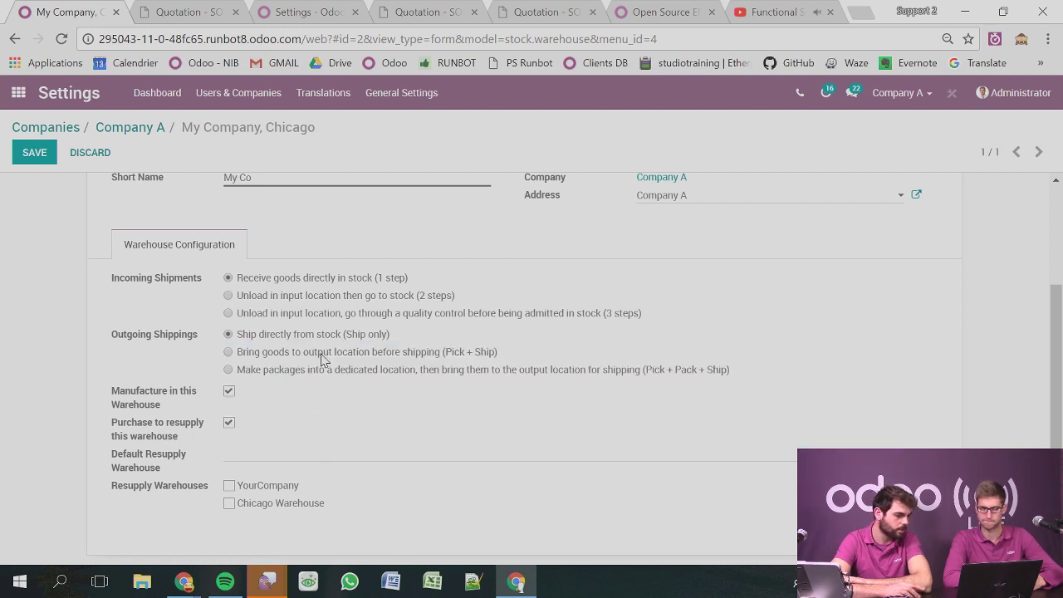
{"action": "left_click", "coordinate": [229, 422]}
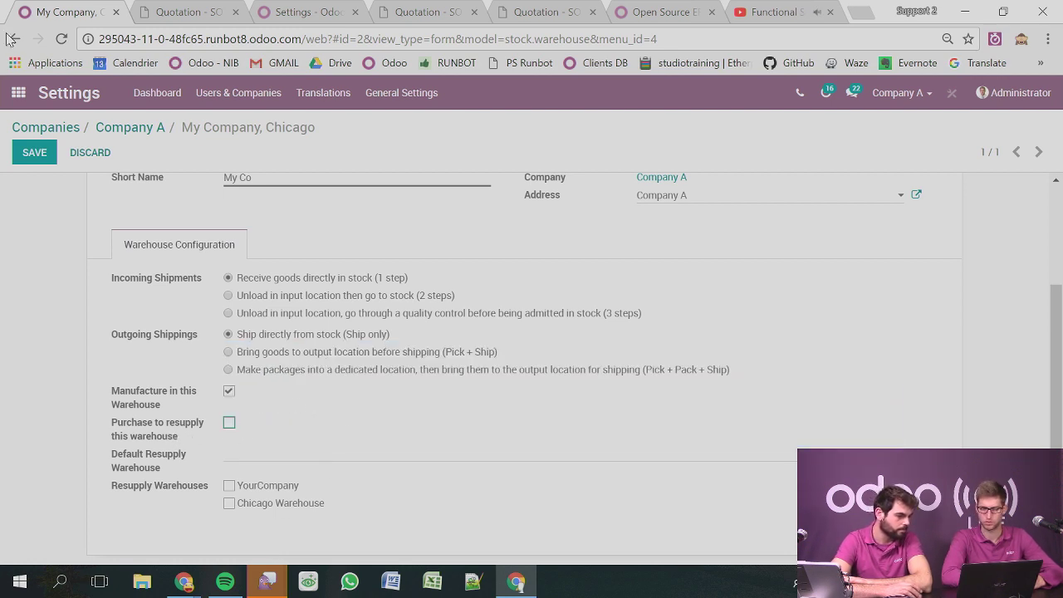
{"action": "left_click", "coordinate": [34, 152]}
Open the configuration settings of the Inventory app.
{"action": "left_click", "coordinate": [20, 93]}
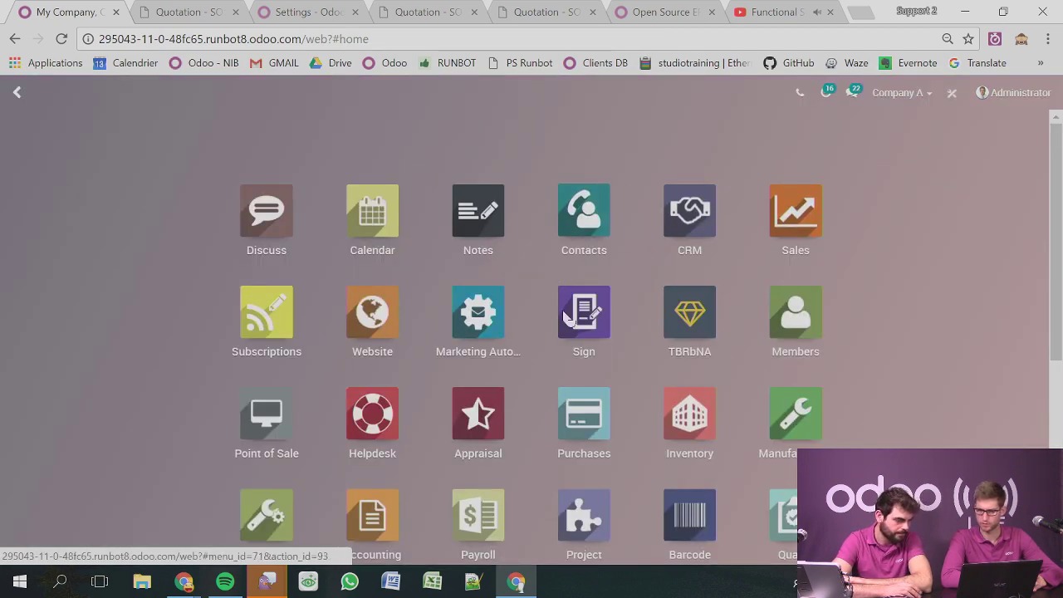
{"action": "scroll", "coordinate": [564, 314], "scroll_direction": "down", "scroll_amount": 4}
{"action": "scroll", "coordinate": [564, 332], "scroll_direction": "up", "scroll_amount": 1}
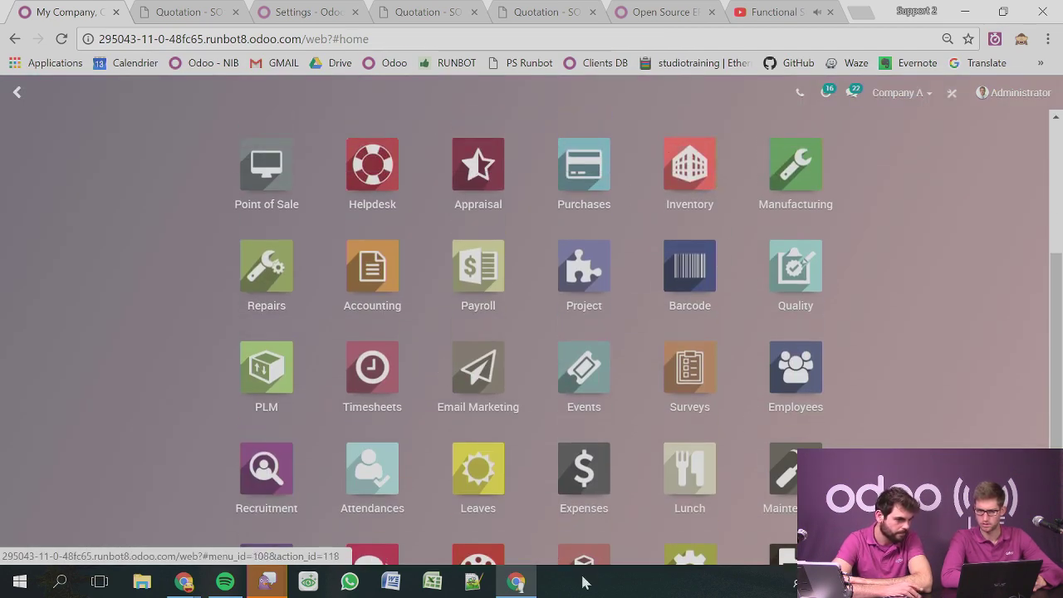
{"action": "left_click", "coordinate": [689, 170]}
{"action": "left_click", "coordinate": [355, 93]}
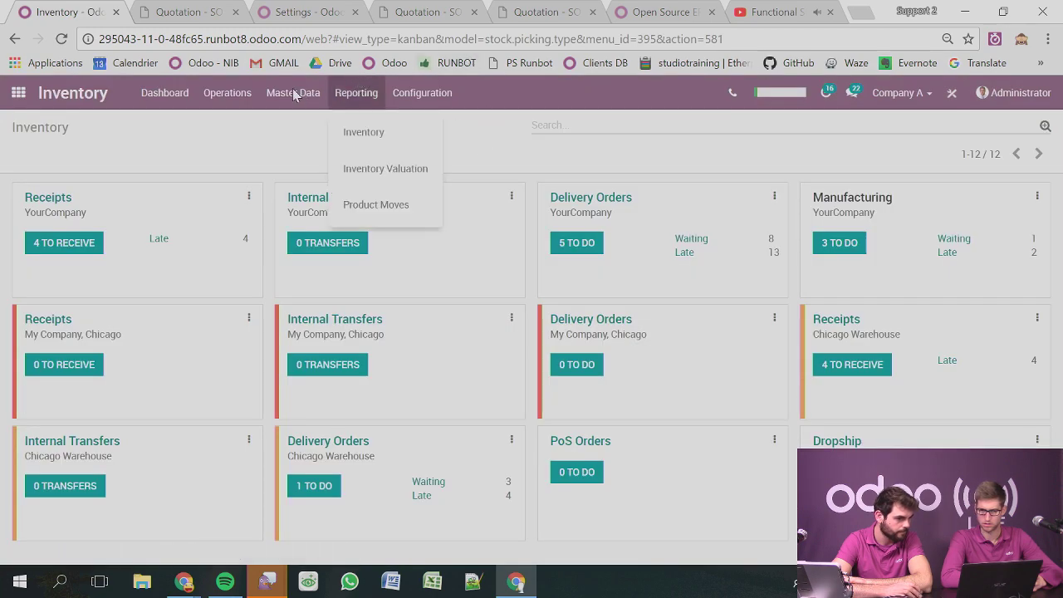
{"action": "left_click", "coordinate": [402, 93]}
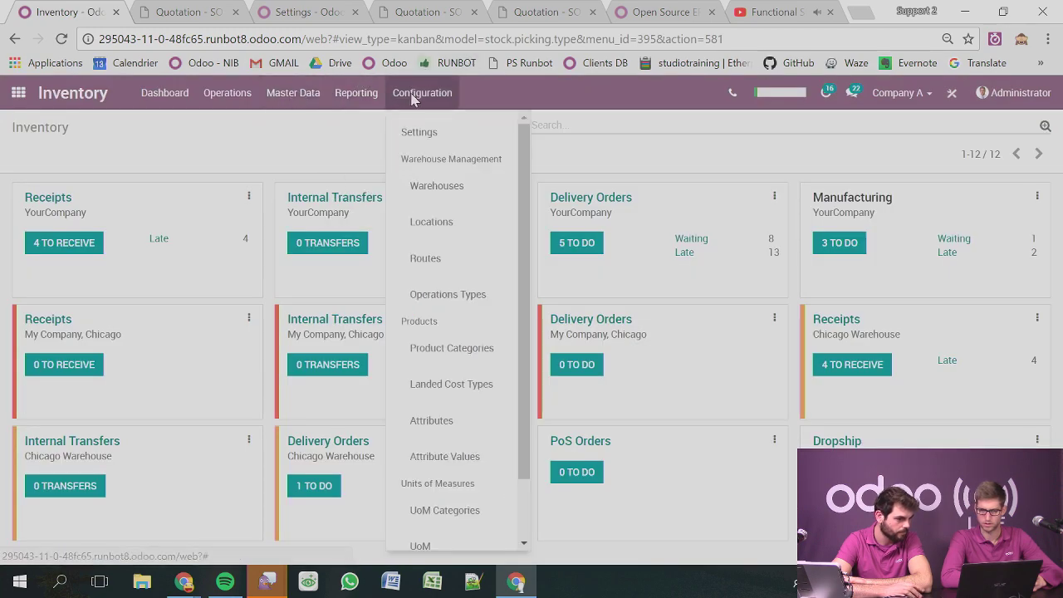
{"action": "left_click", "coordinate": [436, 139]}
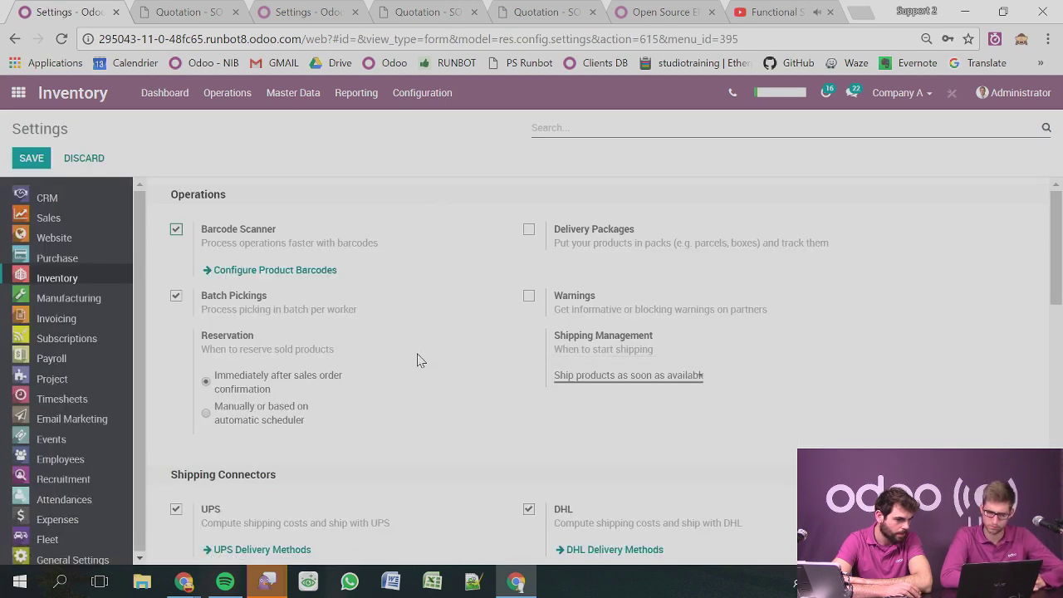
Enable Multi-Warehouses in the Warehouse section of the Inventory settings and save the settings.
{"action": "scroll", "coordinate": [417, 359], "scroll_direction": "down", "scroll_amount": 2}
{"action": "scroll", "coordinate": [496, 451], "scroll_direction": "up", "scroll_amount": 2}
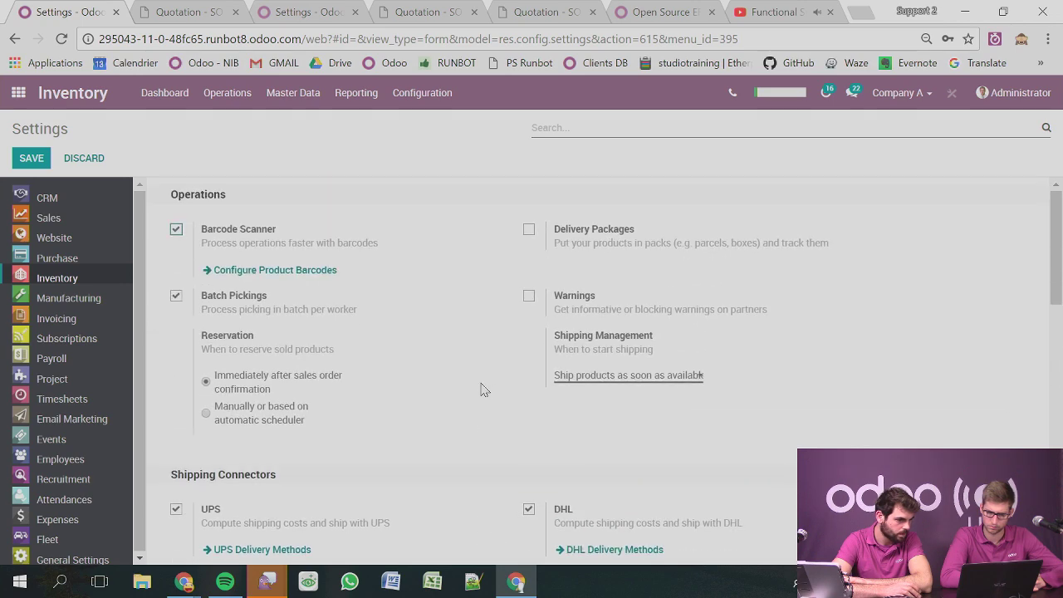
{"action": "scroll", "coordinate": [479, 390], "scroll_direction": "down", "scroll_amount": 5}
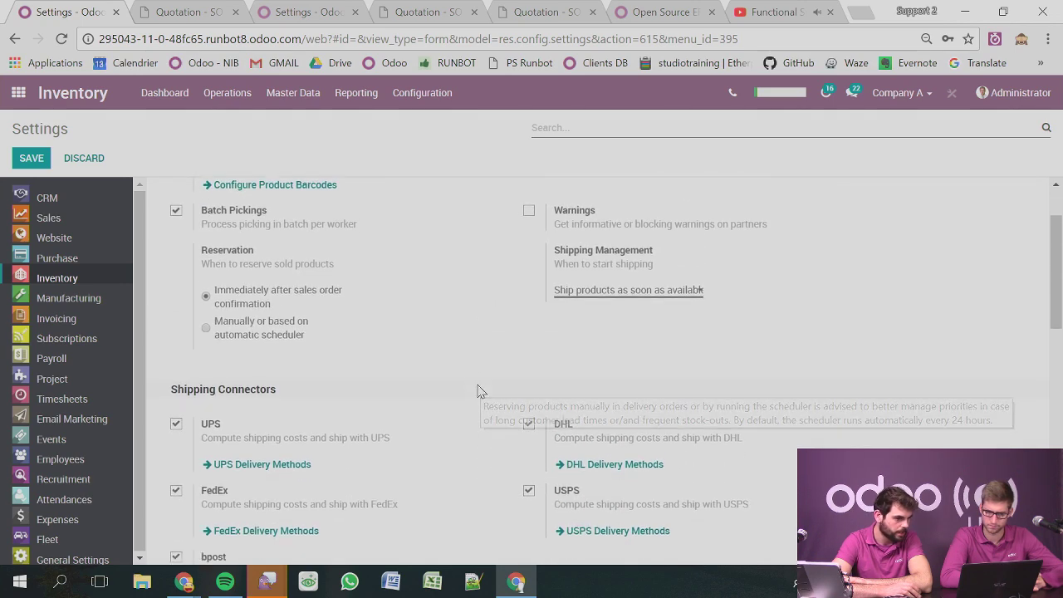
{"action": "scroll", "coordinate": [479, 390], "scroll_direction": "down", "scroll_amount": 3}
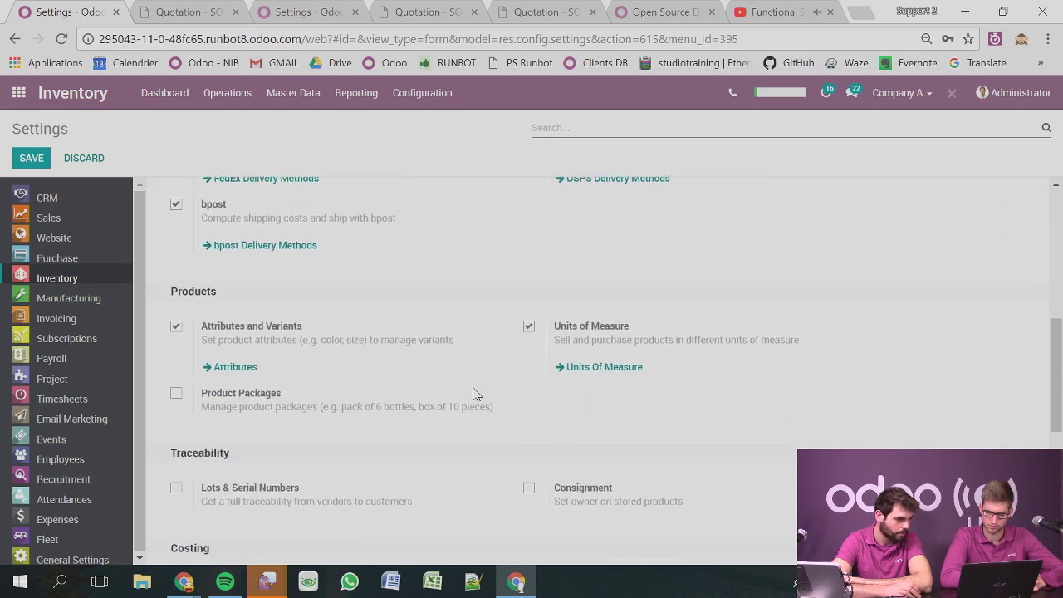
{"action": "scroll", "coordinate": [475, 393], "scroll_direction": "down", "scroll_amount": 2}
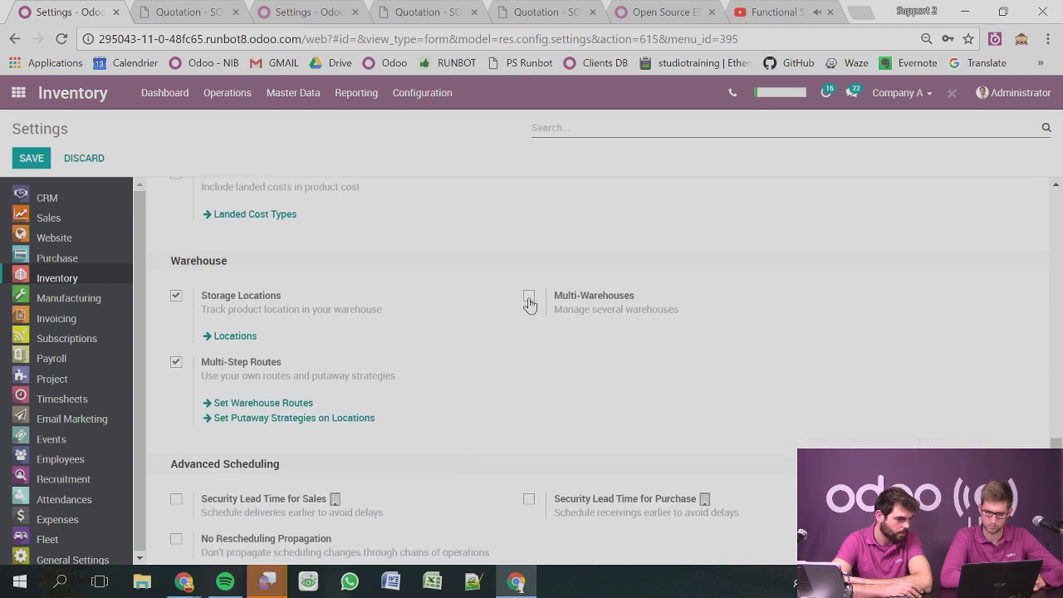
{"action": "left_click", "coordinate": [529, 298]}
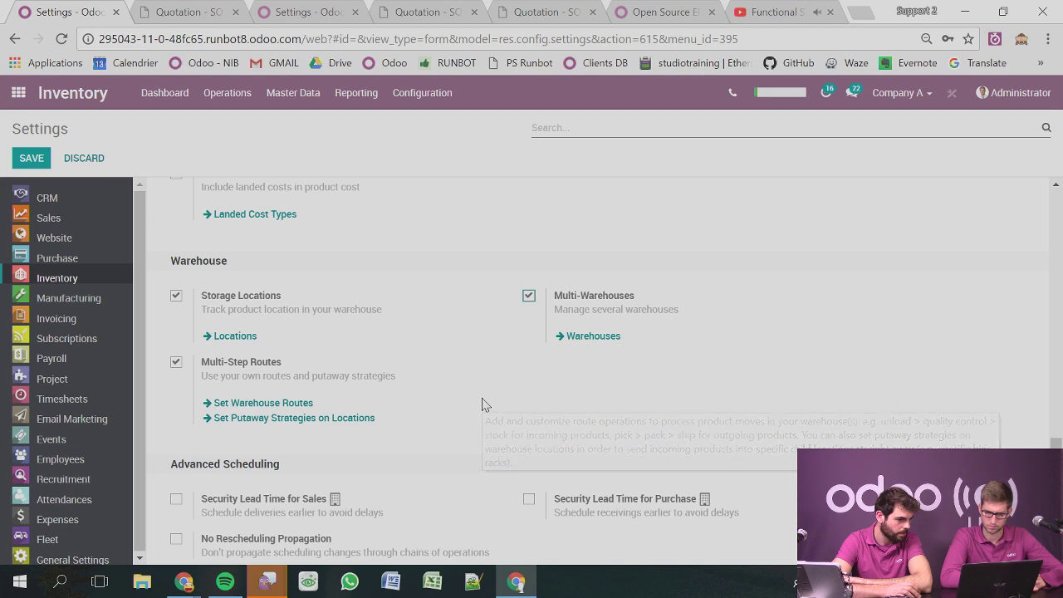
{"action": "scroll", "coordinate": [474, 425], "scroll_direction": "up", "scroll_amount": 7}
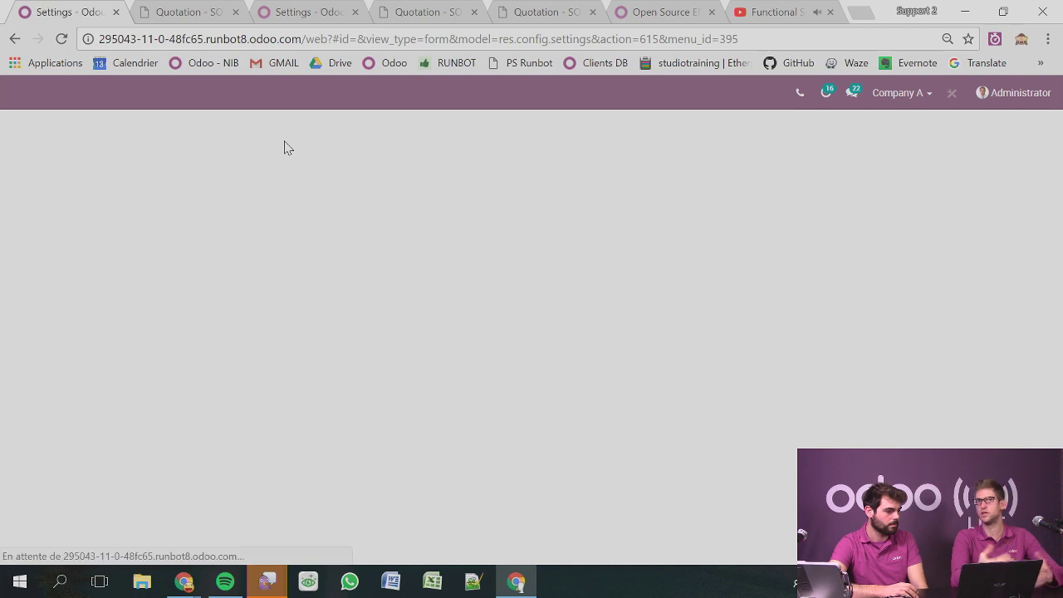
Switch the active company to Company B and open the requests for quotation in the Purchases app.
{"action": "left_click", "coordinate": [25, 97]}
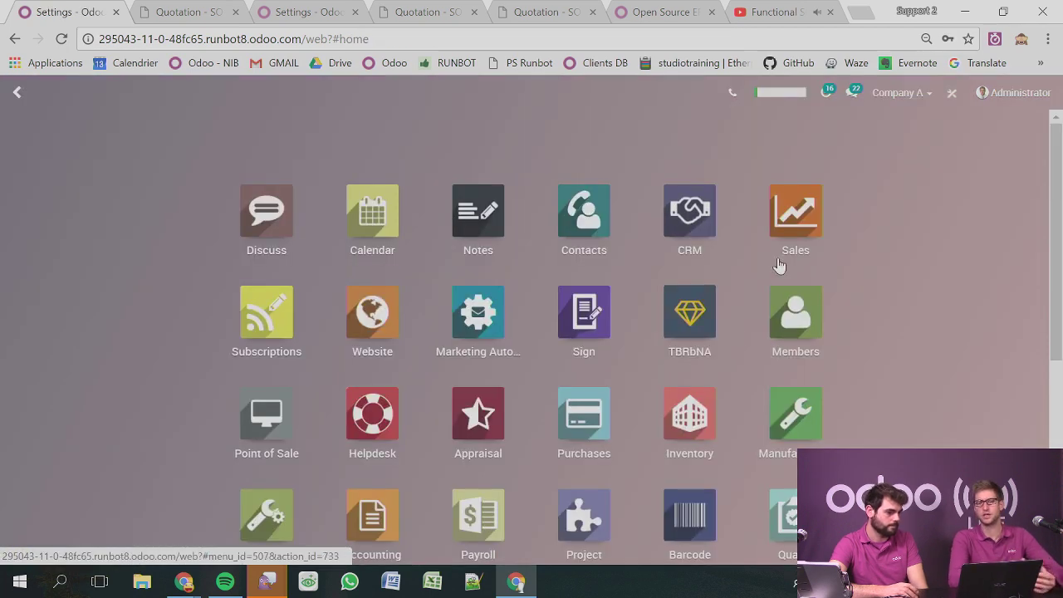
{"action": "left_click", "coordinate": [901, 92]}
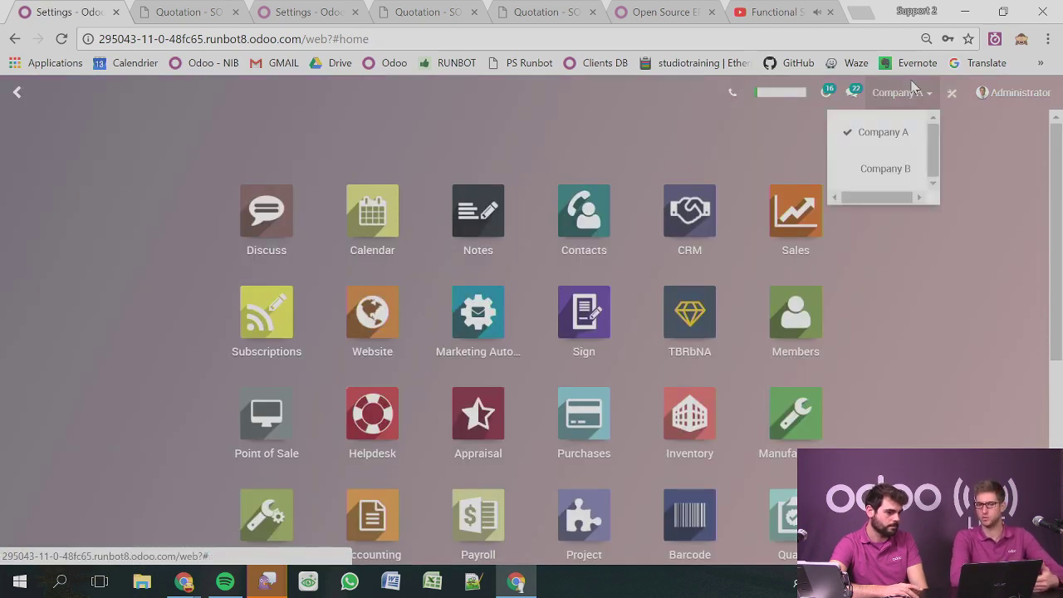
{"action": "left_click", "coordinate": [893, 174]}
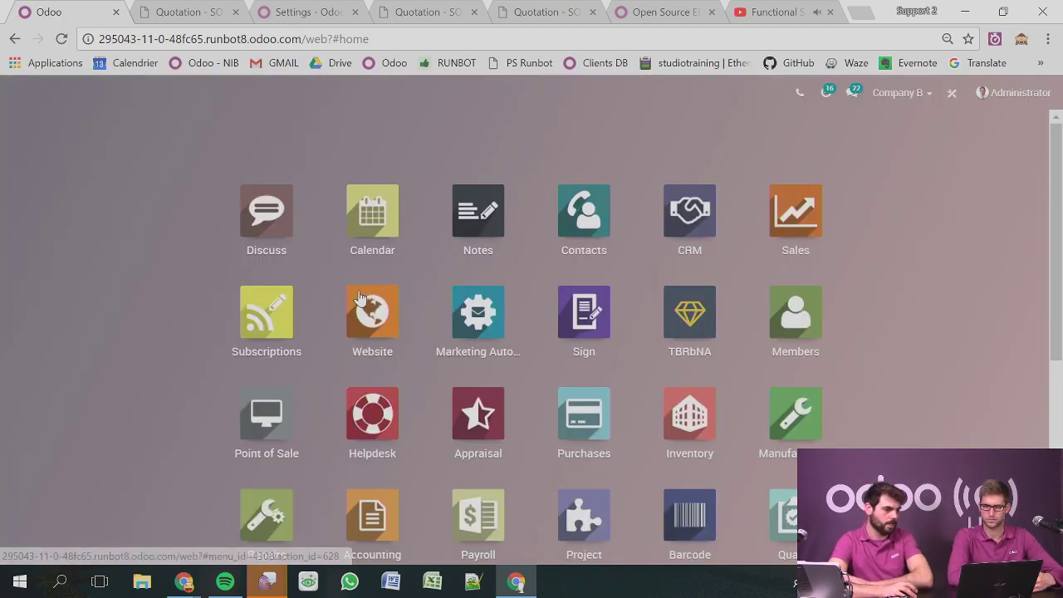
{"action": "scroll", "coordinate": [535, 386], "scroll_direction": "down", "scroll_amount": 2}
{"action": "scroll", "coordinate": [528, 388], "scroll_direction": "up", "scroll_amount": 1}
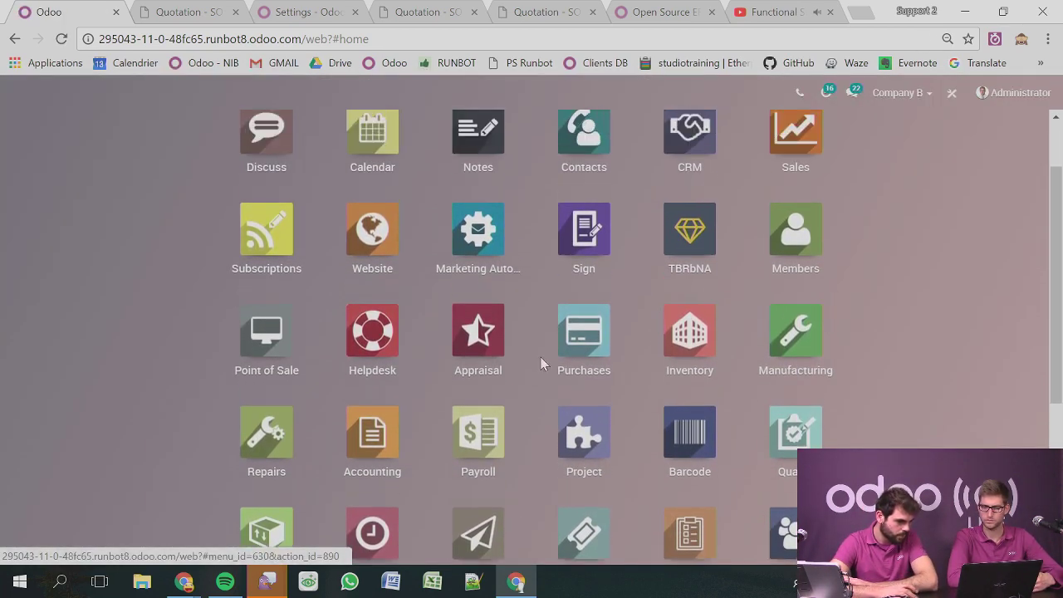
{"action": "left_click", "coordinate": [592, 341]}
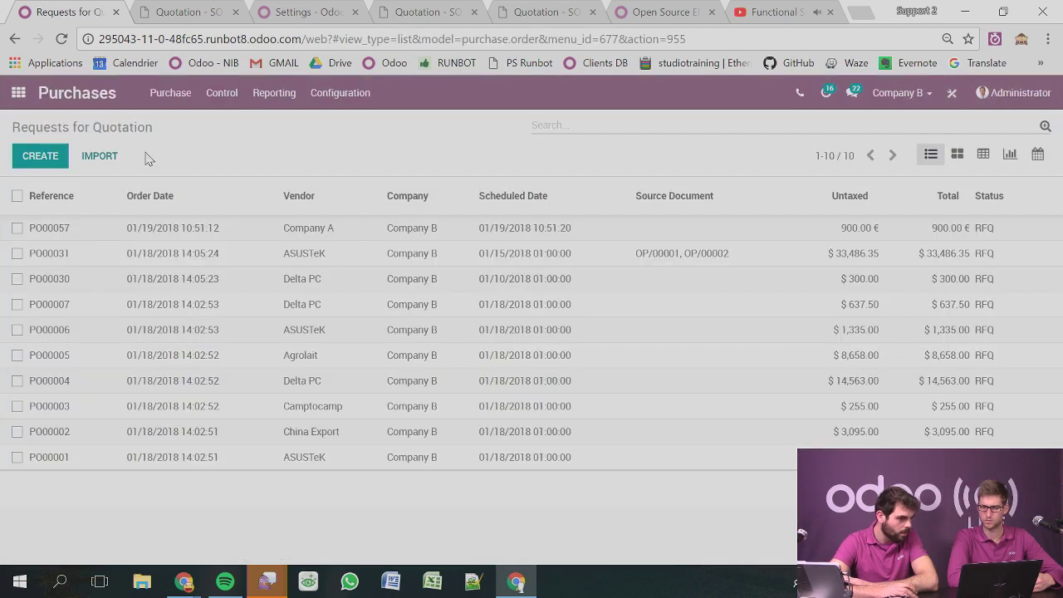
Open the request for quotation PO00057 to vendor Company A and review its delivery and invoice details.
{"action": "left_click", "coordinate": [261, 235]}
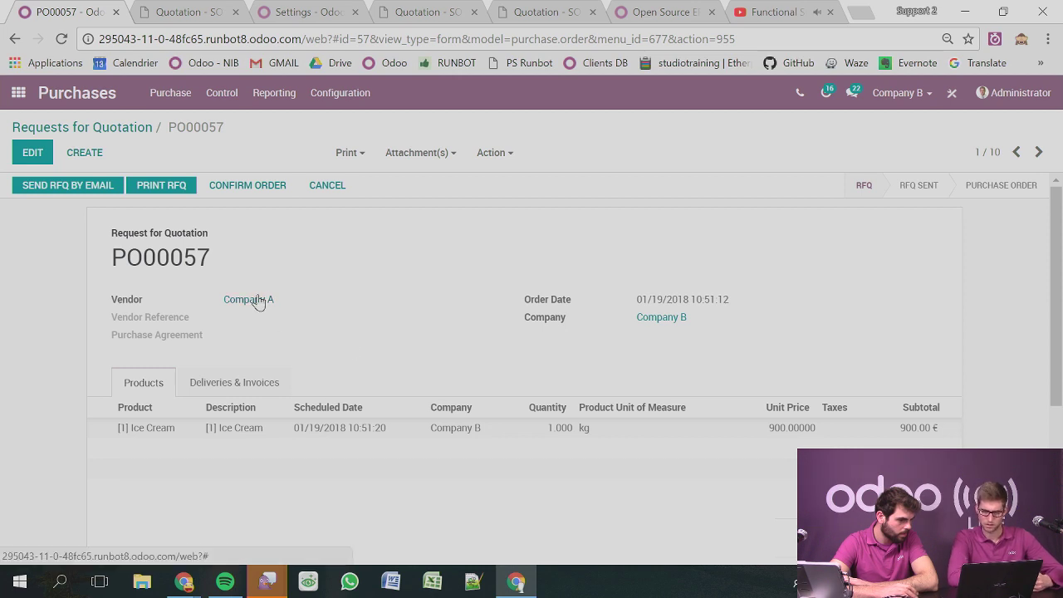
{"action": "left_click", "coordinate": [259, 385]}
{"action": "scroll", "coordinate": [424, 457], "scroll_direction": "down", "scroll_amount": 1}
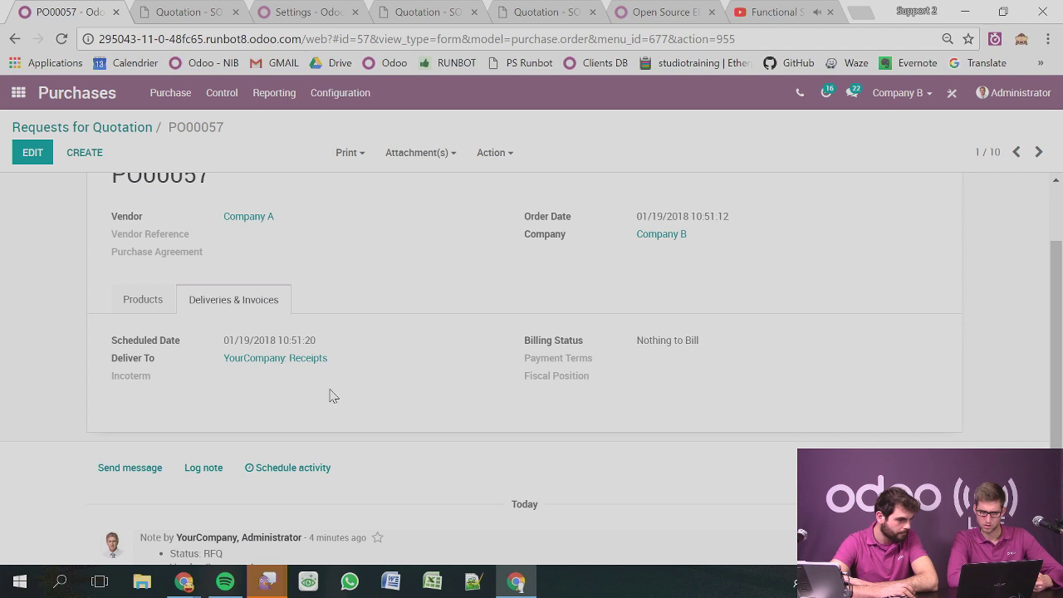
{"action": "scroll", "coordinate": [329, 395], "scroll_direction": "up", "scroll_amount": 1}
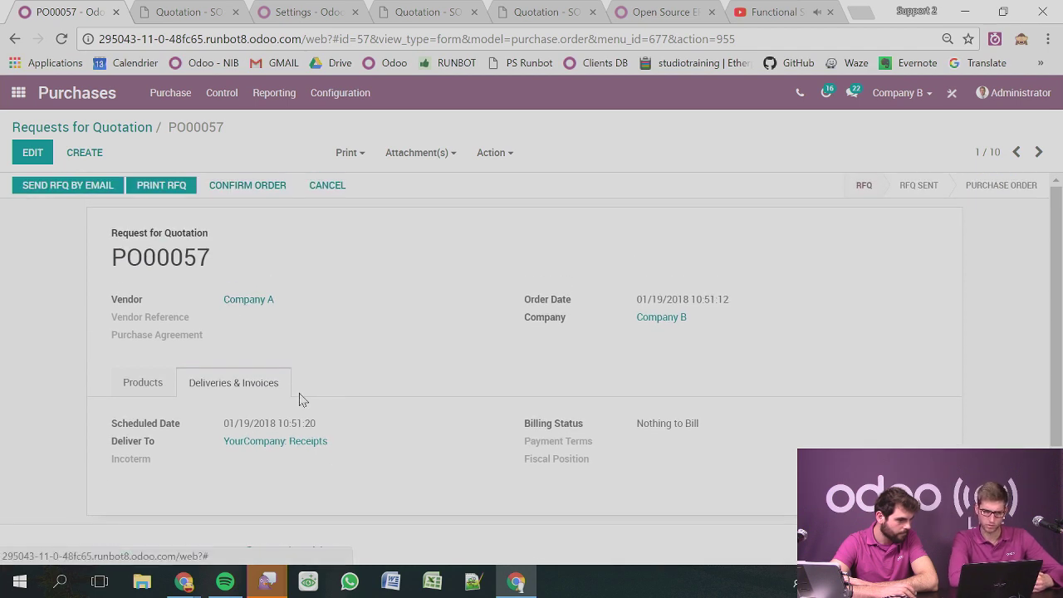
Open the Company A vendor record from the order and inspect its sales and purchase settings.
{"action": "left_click", "coordinate": [248, 299]}
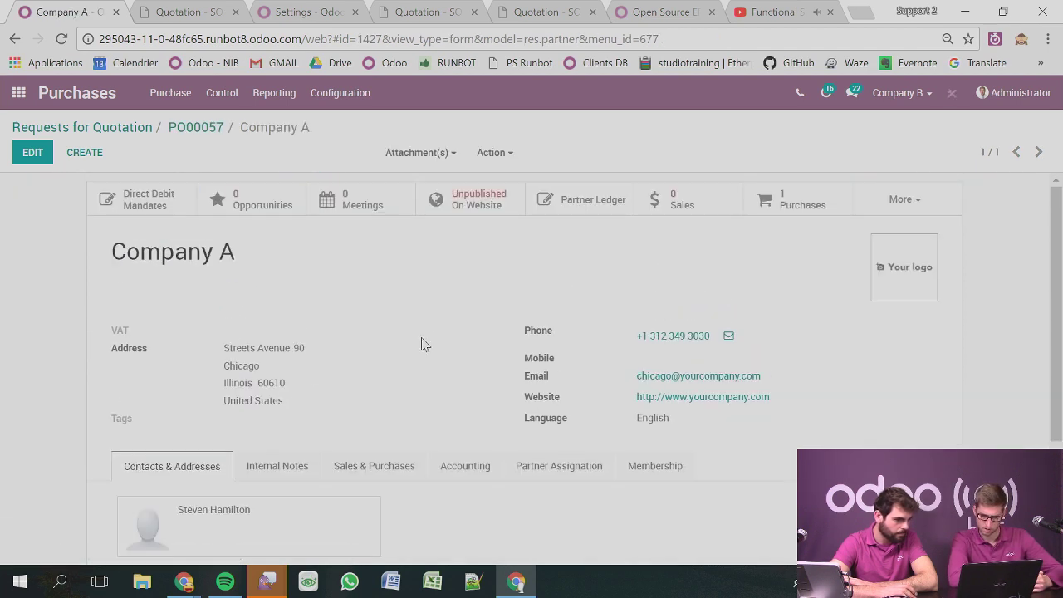
{"action": "scroll", "coordinate": [387, 396], "scroll_direction": "down", "scroll_amount": 1}
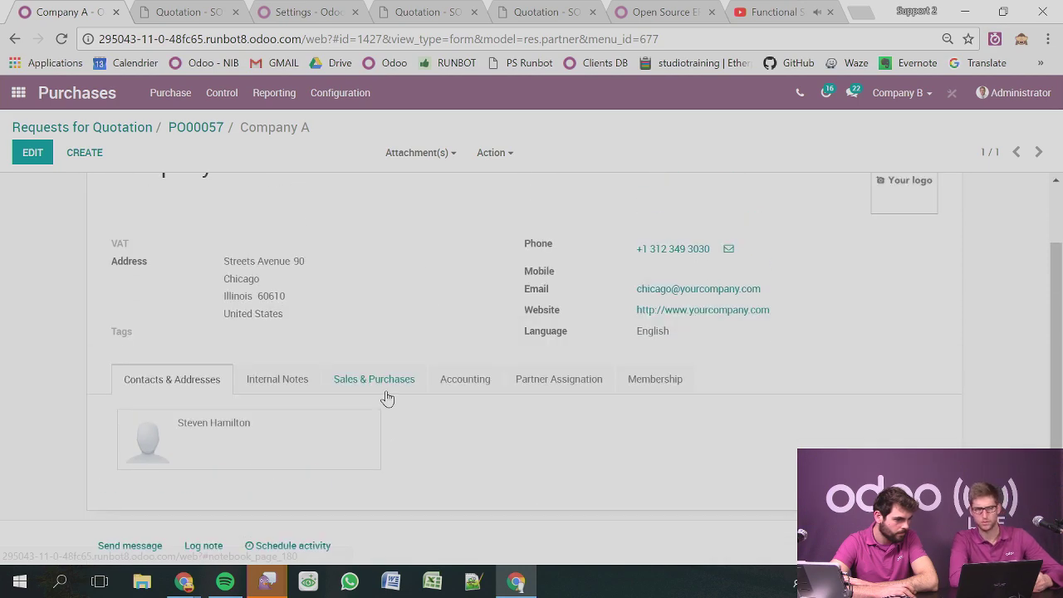
{"action": "scroll", "coordinate": [380, 393], "scroll_direction": "up", "scroll_amount": 1}
{"action": "left_click", "coordinate": [365, 464]}
{"action": "scroll", "coordinate": [469, 325], "scroll_direction": "down", "scroll_amount": 3}
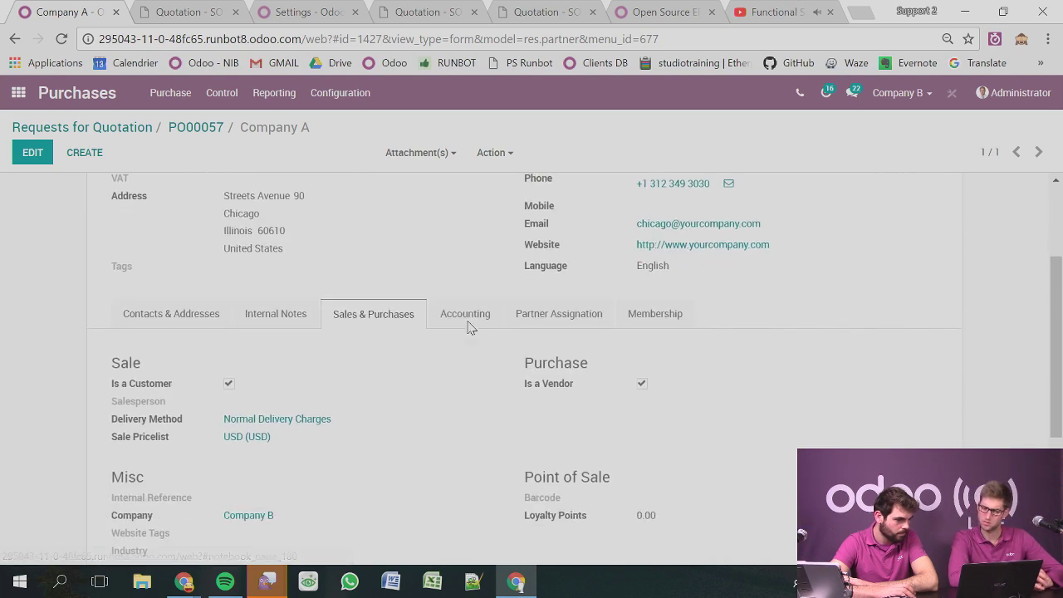
{"action": "scroll", "coordinate": [469, 326], "scroll_direction": "up", "scroll_amount": 3}
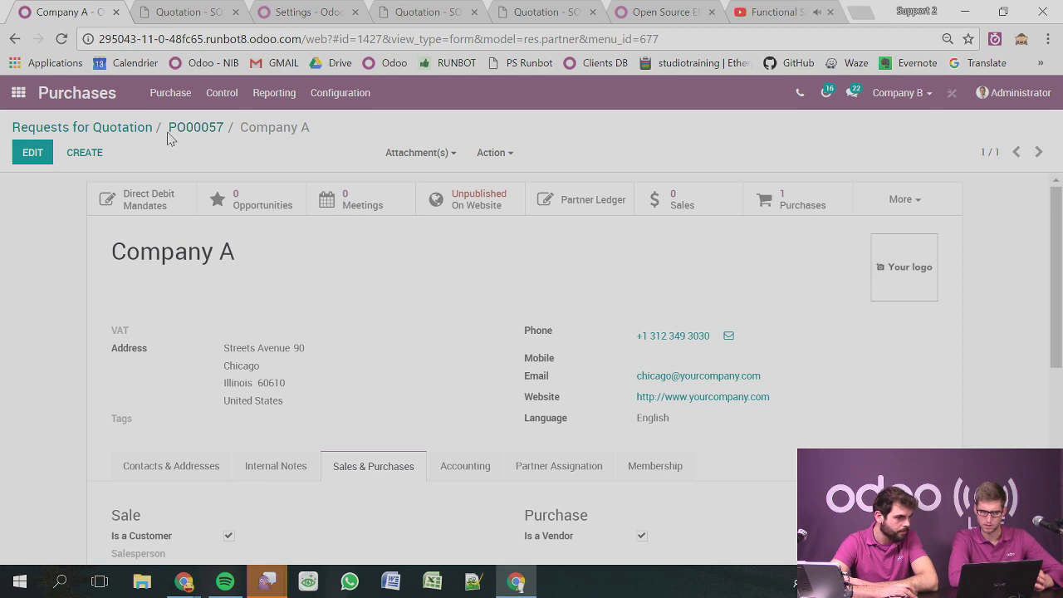
Return to PO00057, recheck its delivery details and try to confirm the order.
{"action": "left_click", "coordinate": [171, 130]}
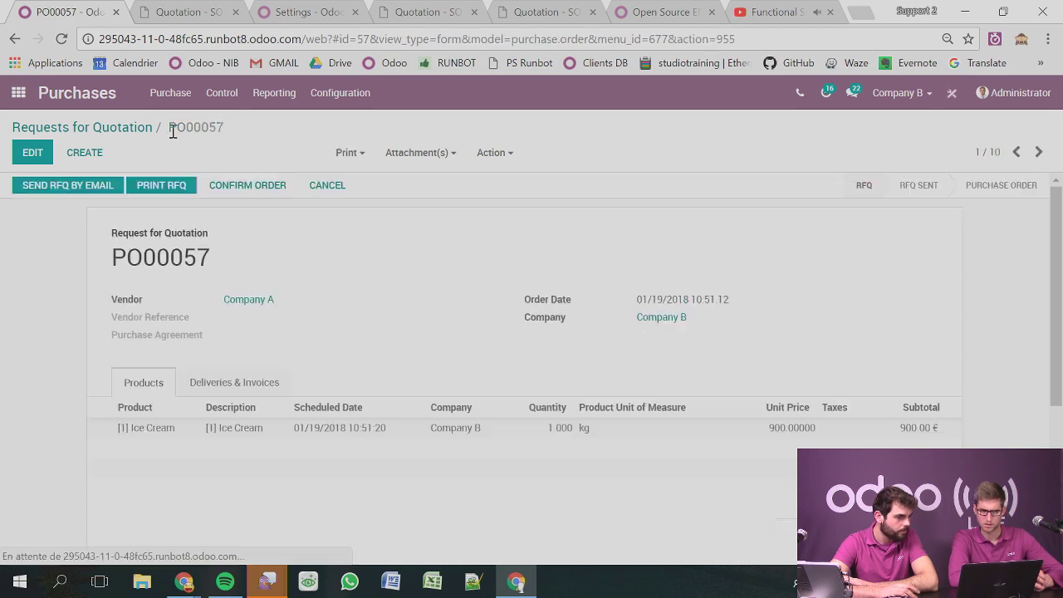
{"action": "left_click", "coordinate": [240, 378]}
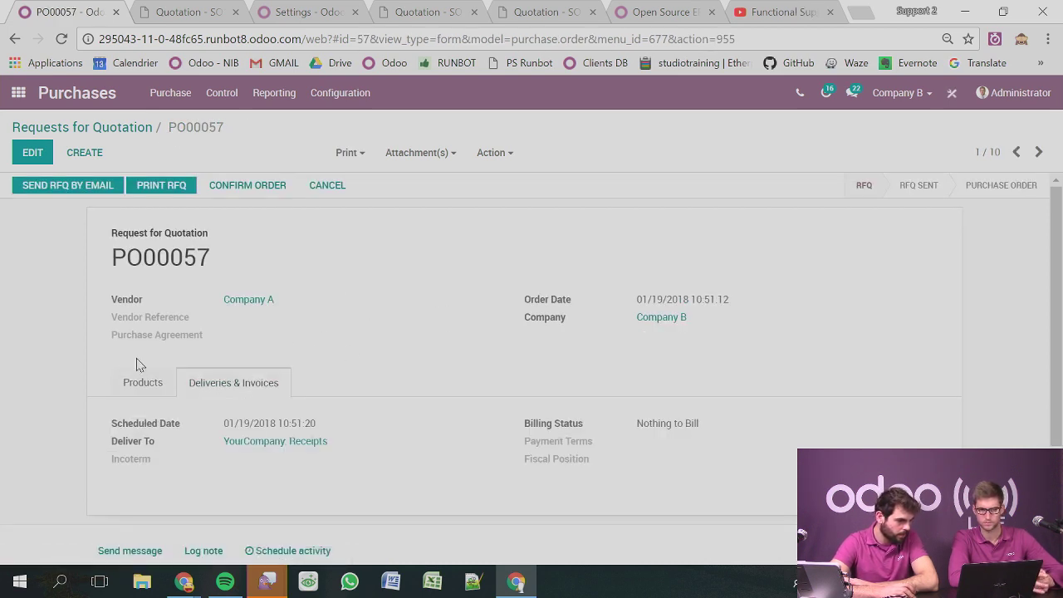
{"action": "left_click", "coordinate": [124, 384]}
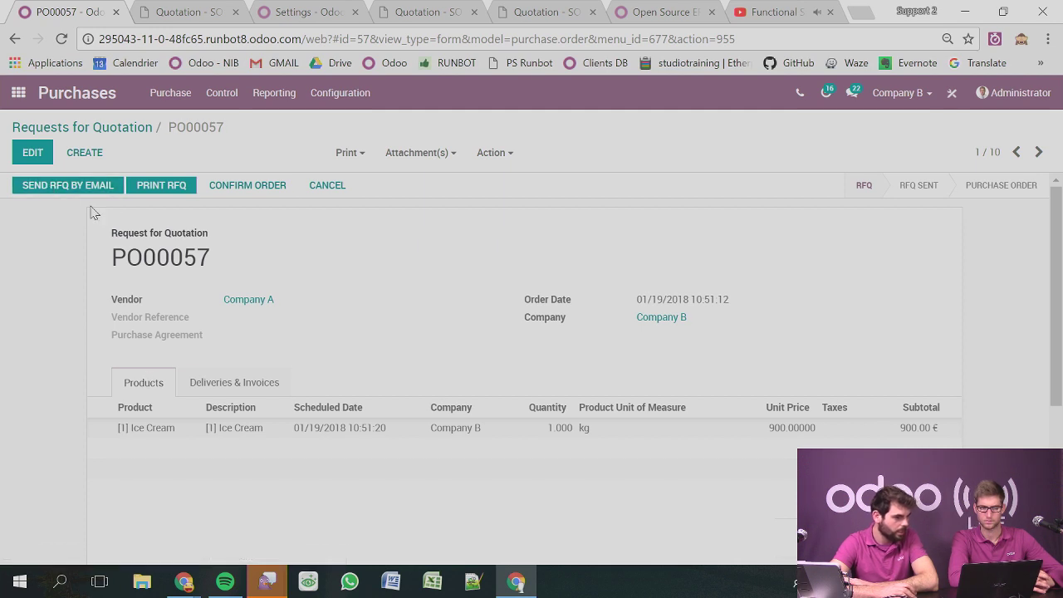
{"action": "left_click", "coordinate": [220, 185]}
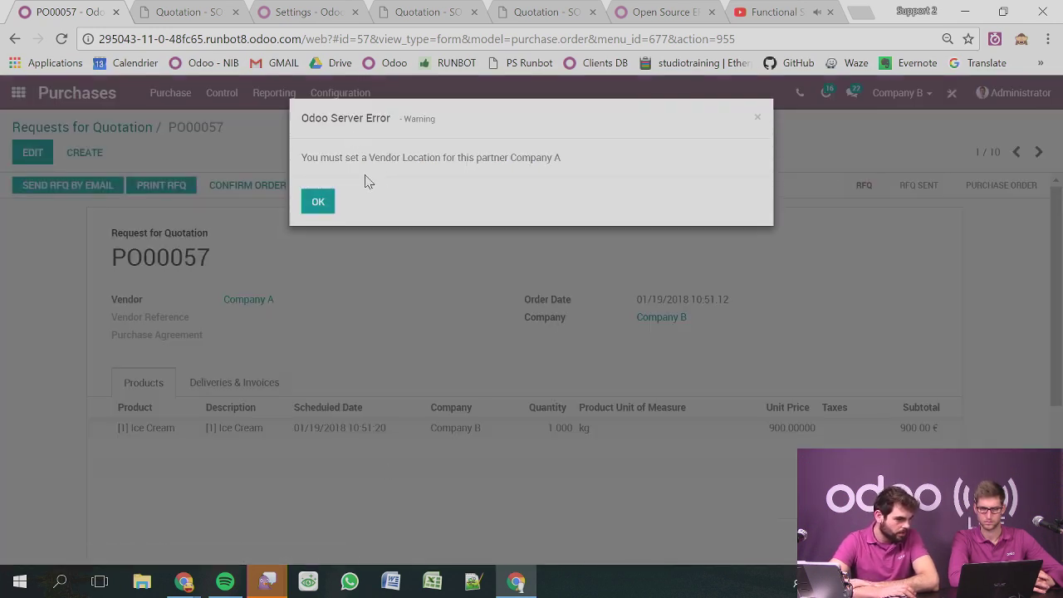
{"action": "left_click", "coordinate": [318, 202]}
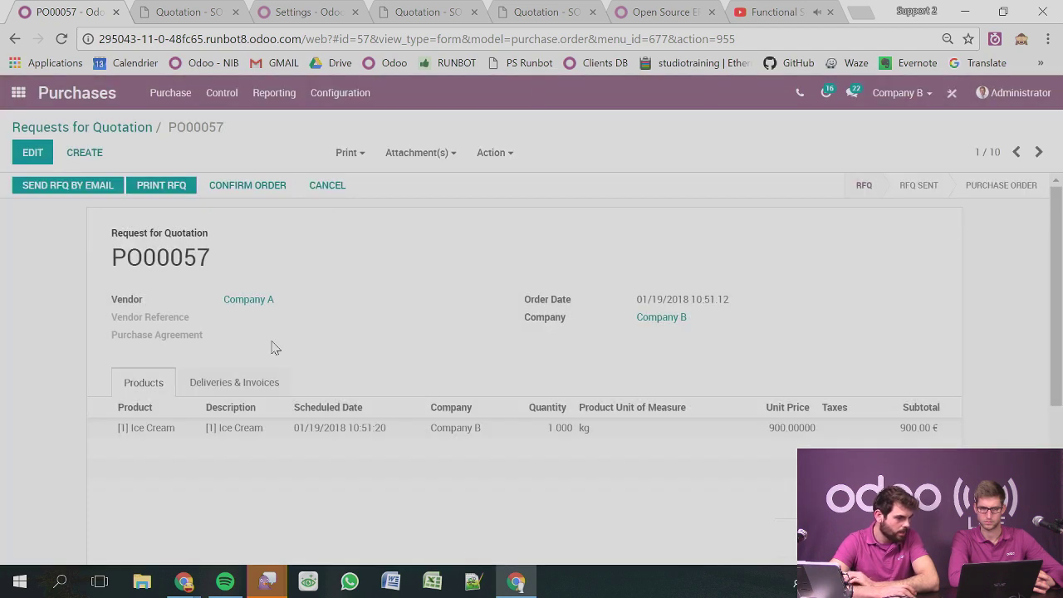
Reopen Company A's vendor record and look through its internal notes and sales and purchase settings for a vendor location.
{"action": "left_click", "coordinate": [264, 303]}
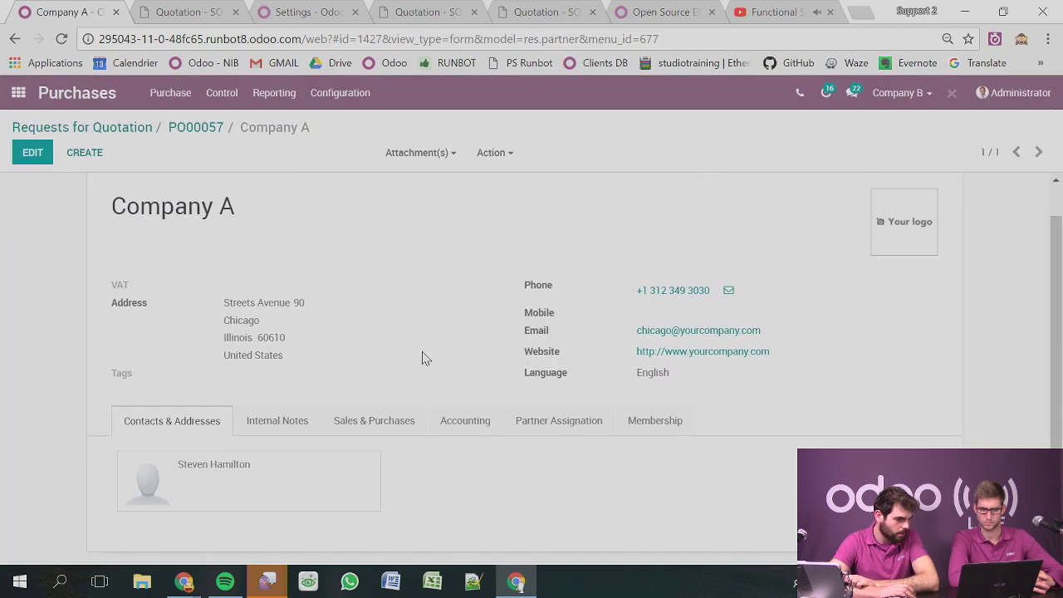
{"action": "scroll", "coordinate": [422, 356], "scroll_direction": "down", "scroll_amount": 1}
{"action": "left_click", "coordinate": [277, 382]}
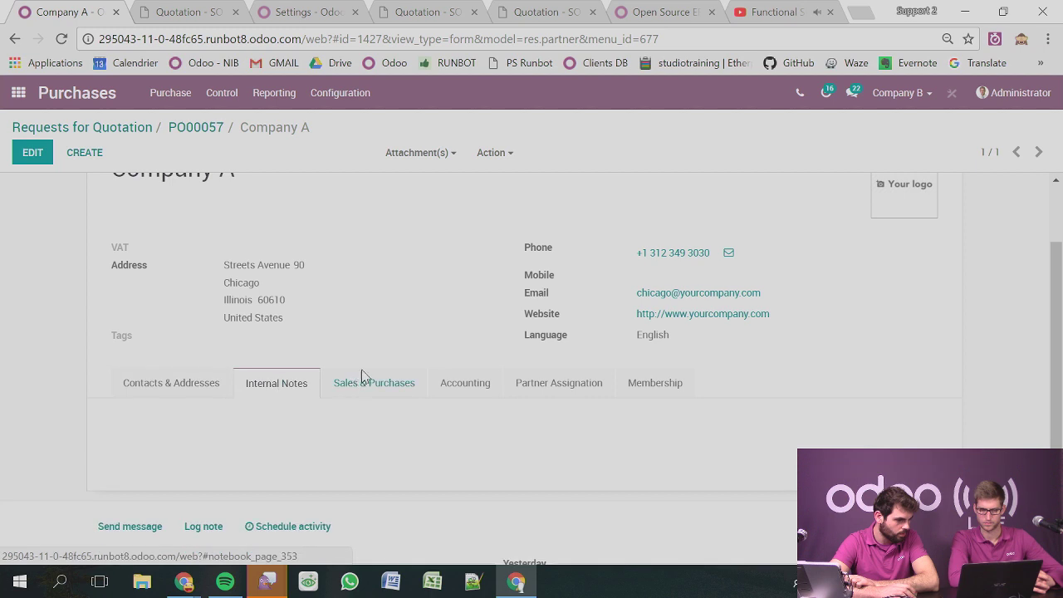
{"action": "left_click", "coordinate": [363, 378]}
{"action": "scroll", "coordinate": [411, 347], "scroll_direction": "down", "scroll_amount": 5}
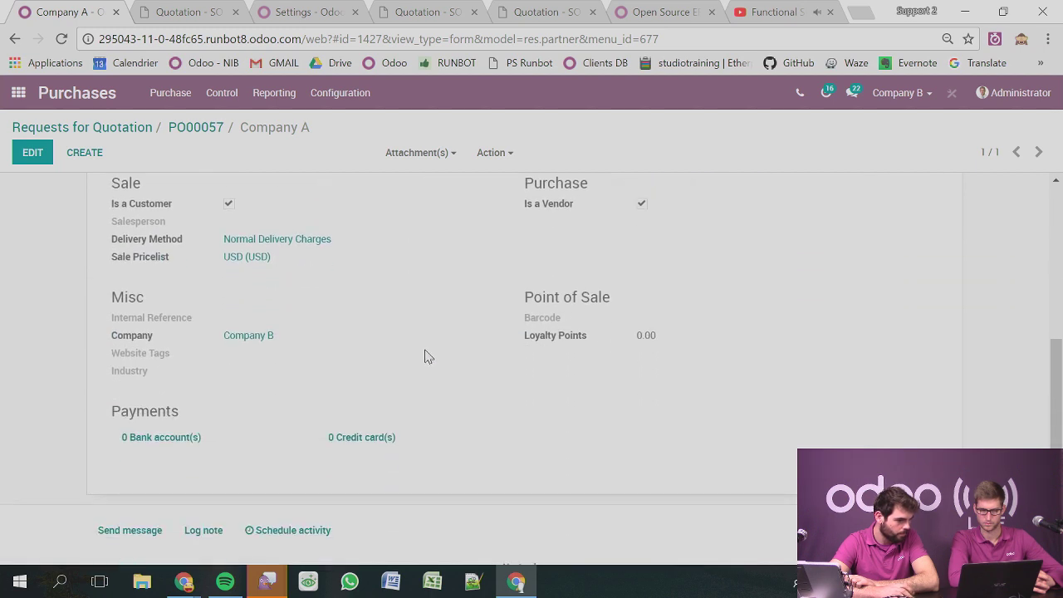
{"action": "scroll", "coordinate": [426, 356], "scroll_direction": "up", "scroll_amount": 2}
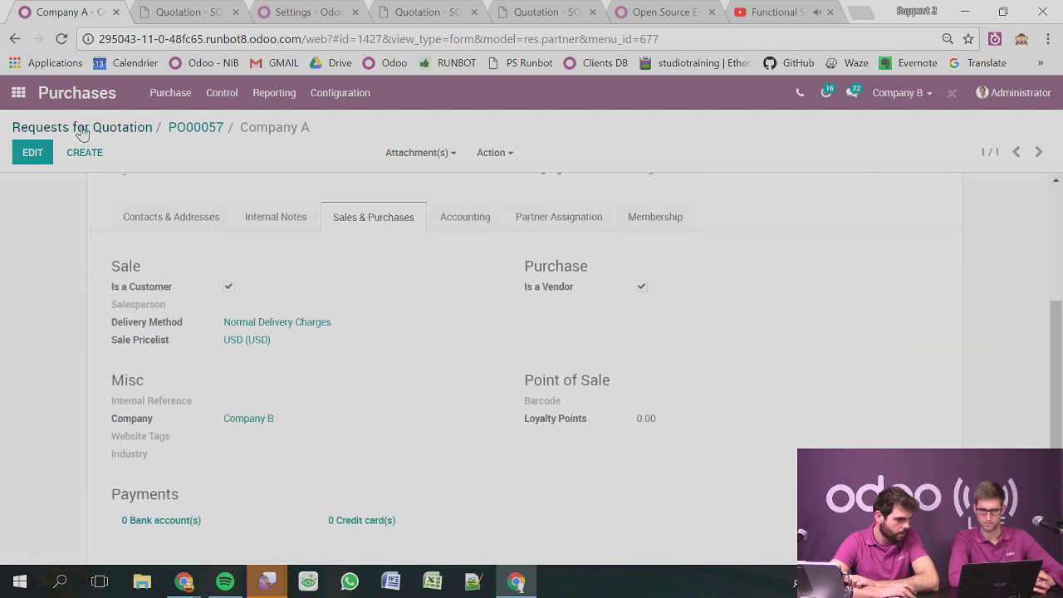
Make Company A's record editable and inspect its linked delivery method and company records without changing them.
{"action": "left_click", "coordinate": [33, 152]}
{"action": "scroll", "coordinate": [363, 287], "scroll_direction": "down", "scroll_amount": 3}
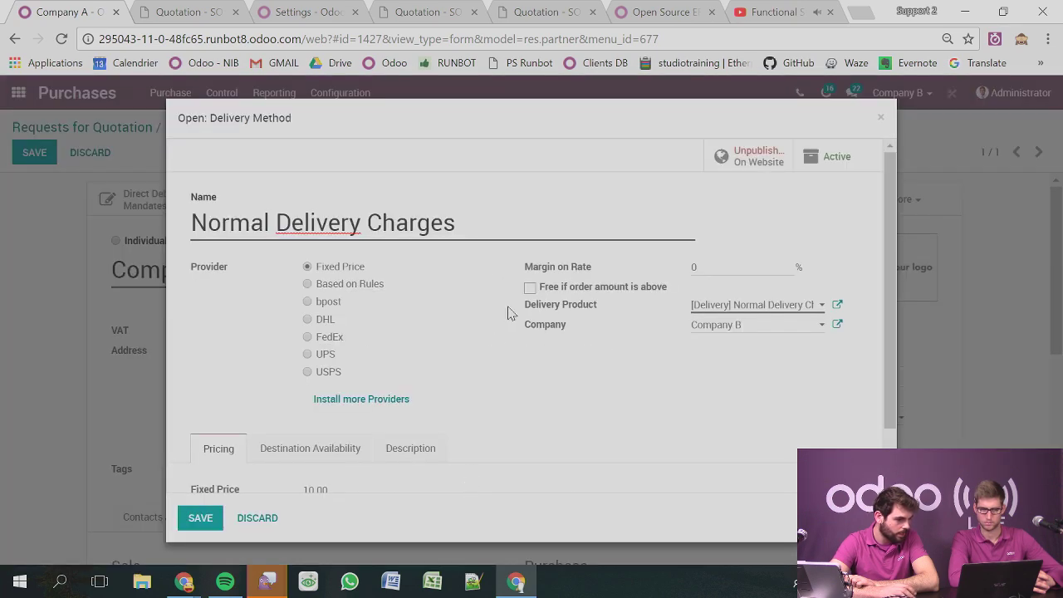
{"action": "left_click", "coordinate": [880, 117]}
{"action": "scroll", "coordinate": [374, 429], "scroll_direction": "down", "scroll_amount": 2}
{"action": "scroll", "coordinate": [375, 430], "scroll_direction": "down", "scroll_amount": 3}
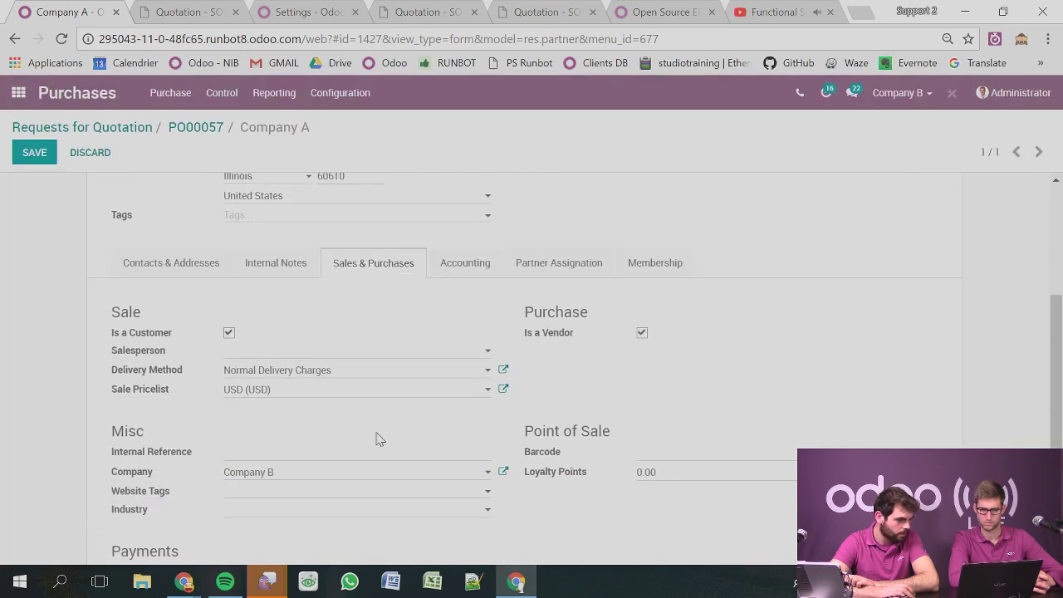
{"action": "scroll", "coordinate": [407, 445], "scroll_direction": "down", "scroll_amount": 1}
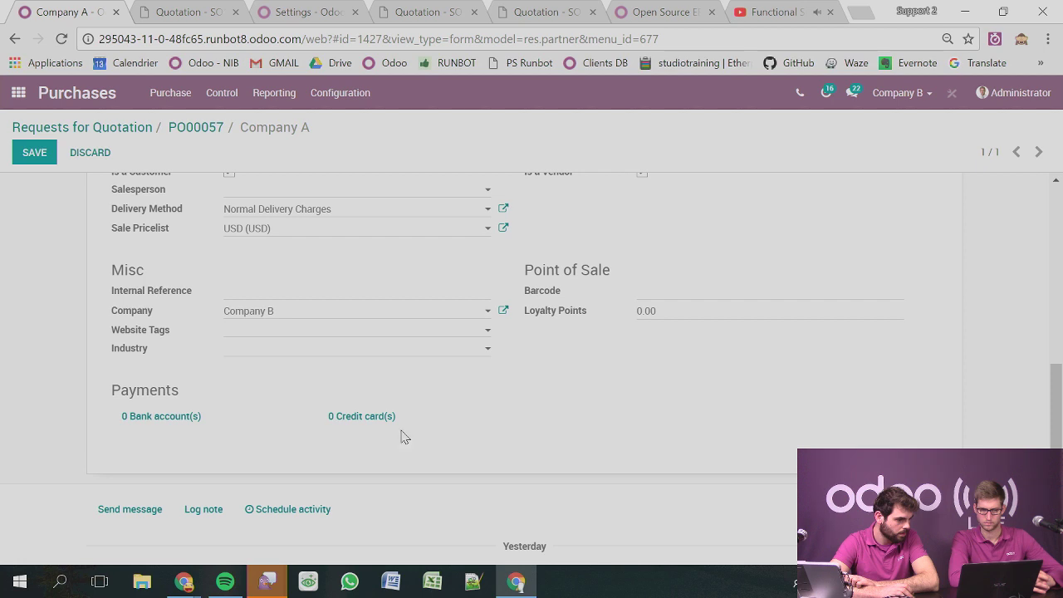
{"action": "left_click", "coordinate": [503, 310]}
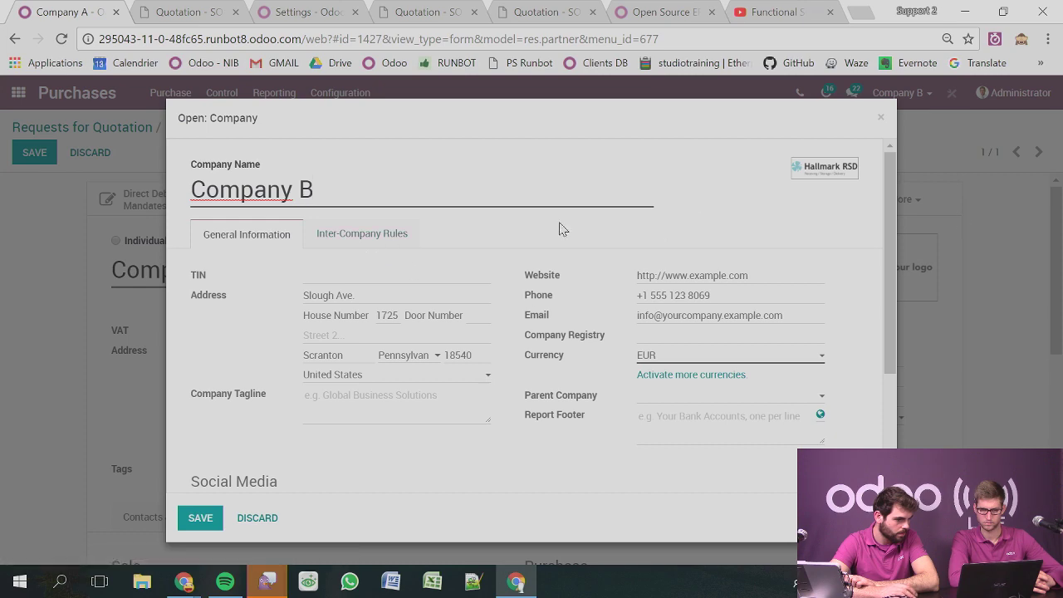
{"action": "left_click", "coordinate": [882, 119]}
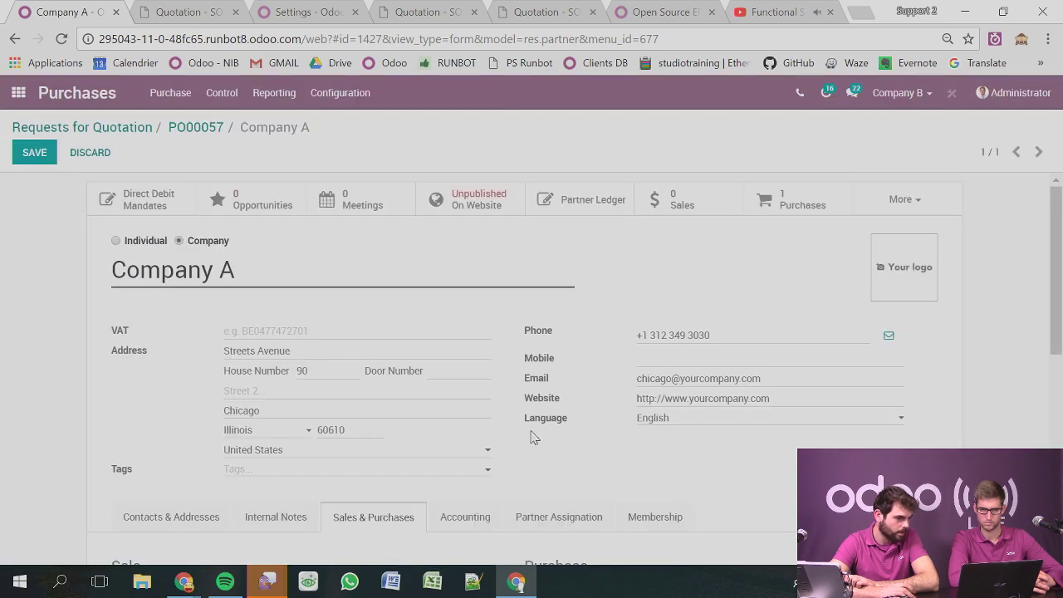
Check Company A's partner assignation, accounting, internal notes and contact details for a vendor location field.
{"action": "scroll", "coordinate": [548, 373], "scroll_direction": "down", "scroll_amount": 2}
{"action": "left_click", "coordinate": [572, 358]}
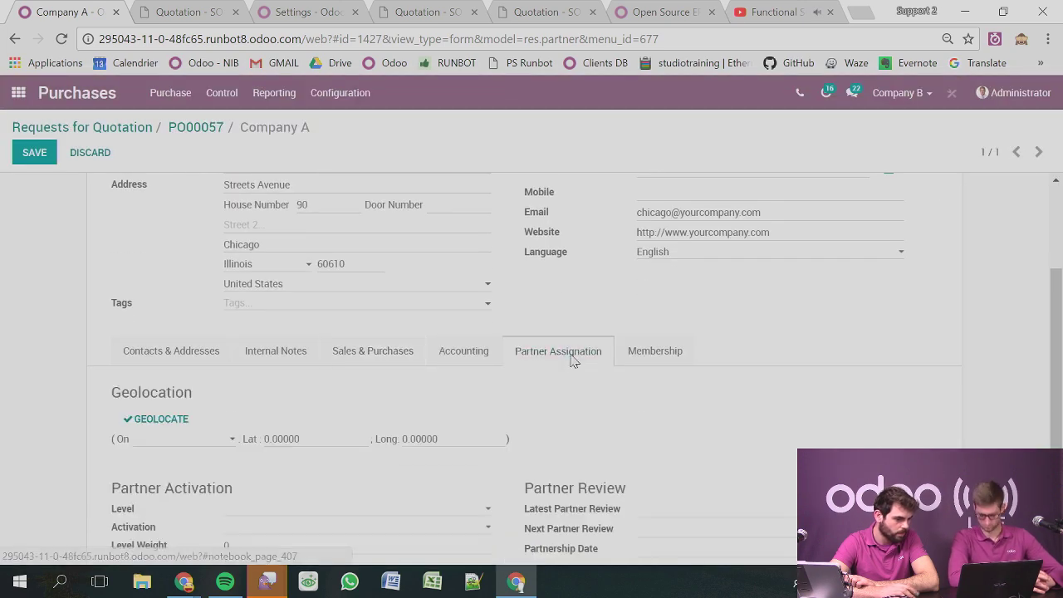
{"action": "left_click", "coordinate": [474, 355]}
{"action": "scroll", "coordinate": [482, 361], "scroll_direction": "down", "scroll_amount": 2}
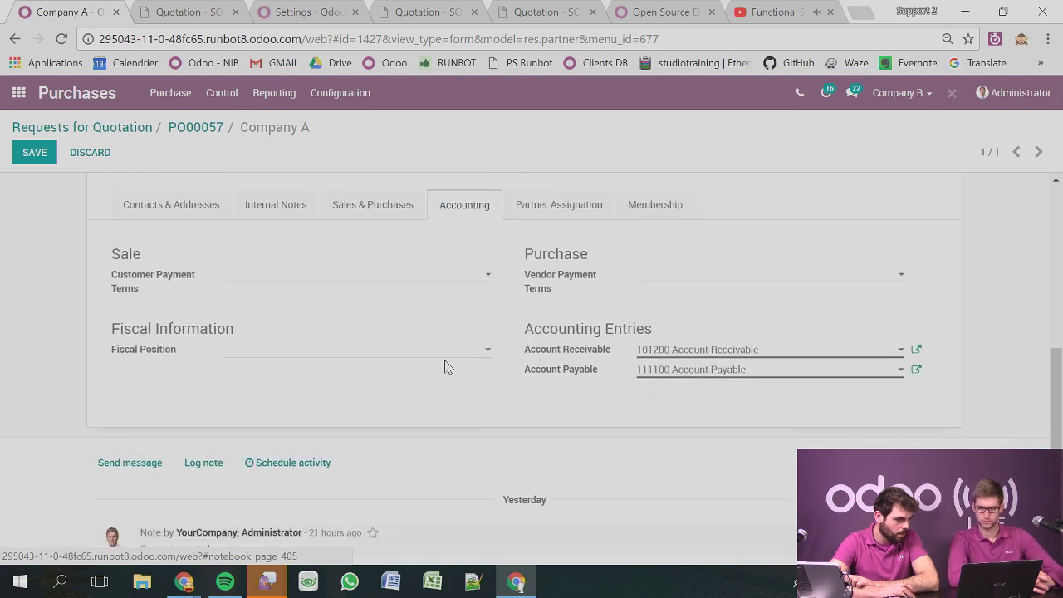
{"action": "scroll", "coordinate": [399, 360], "scroll_direction": "up", "scroll_amount": 2}
{"action": "left_click", "coordinate": [274, 370]}
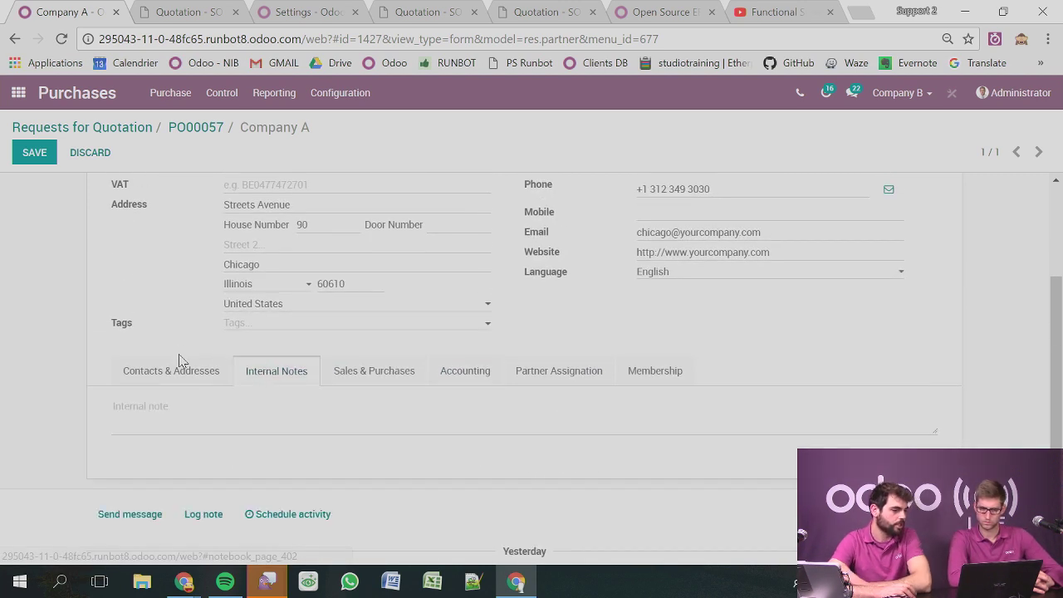
{"action": "left_click", "coordinate": [166, 383]}
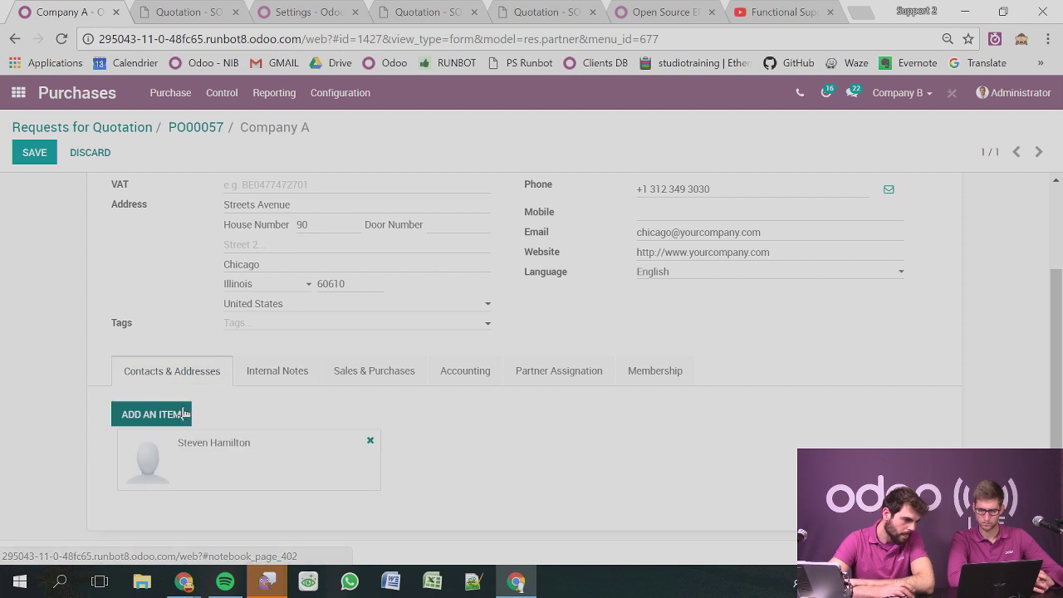
Recheck the editable sales, purchase and miscellaneous fields of Company A, and return to order PO00057.
{"action": "left_click", "coordinate": [396, 374]}
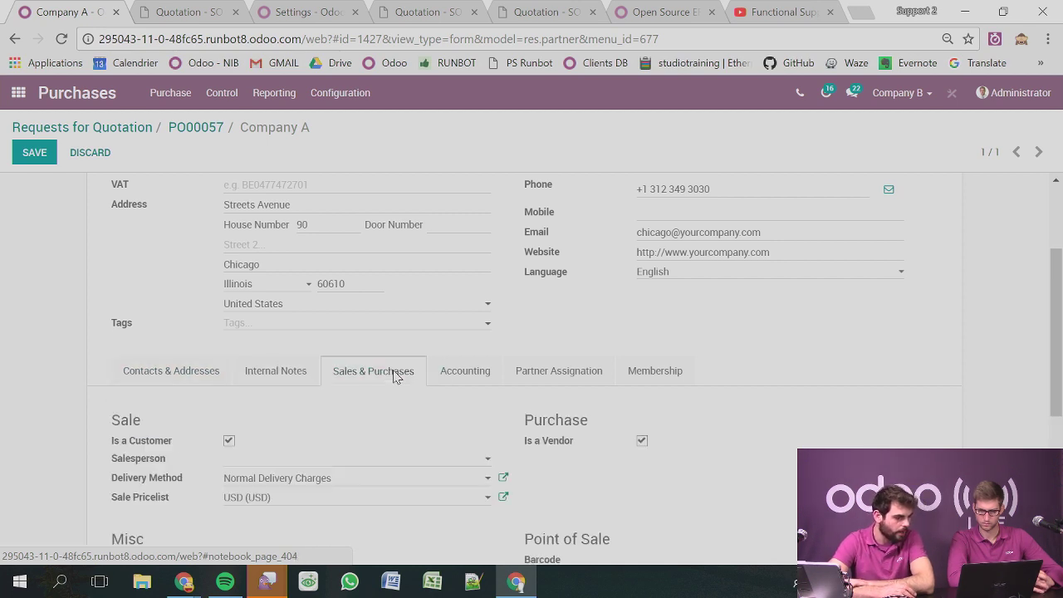
{"action": "scroll", "coordinate": [438, 387], "scroll_direction": "down", "scroll_amount": 3}
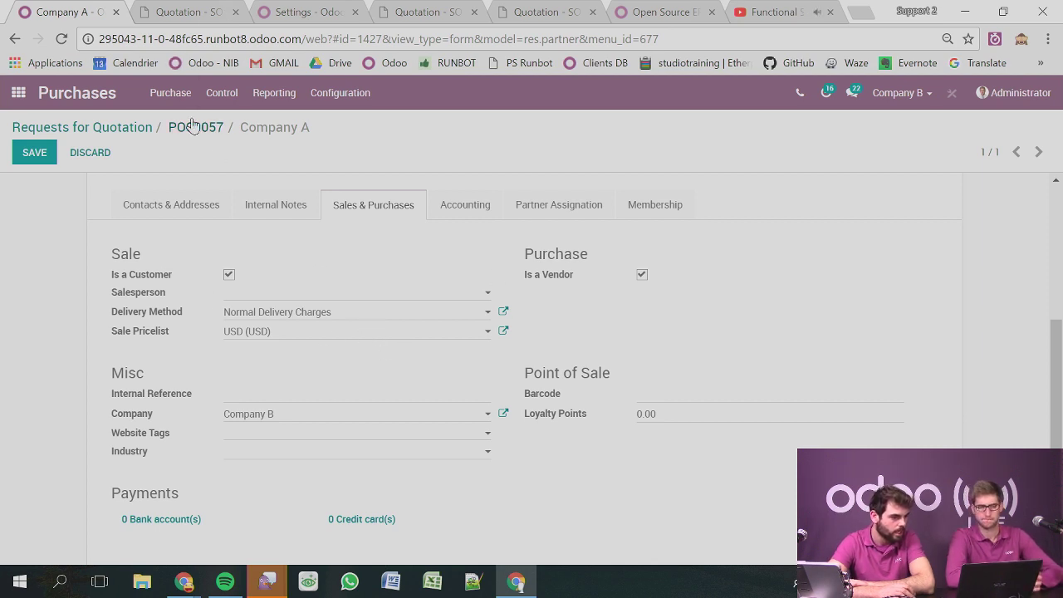
{"action": "scroll", "coordinate": [540, 467], "scroll_direction": "down", "scroll_amount": 2}
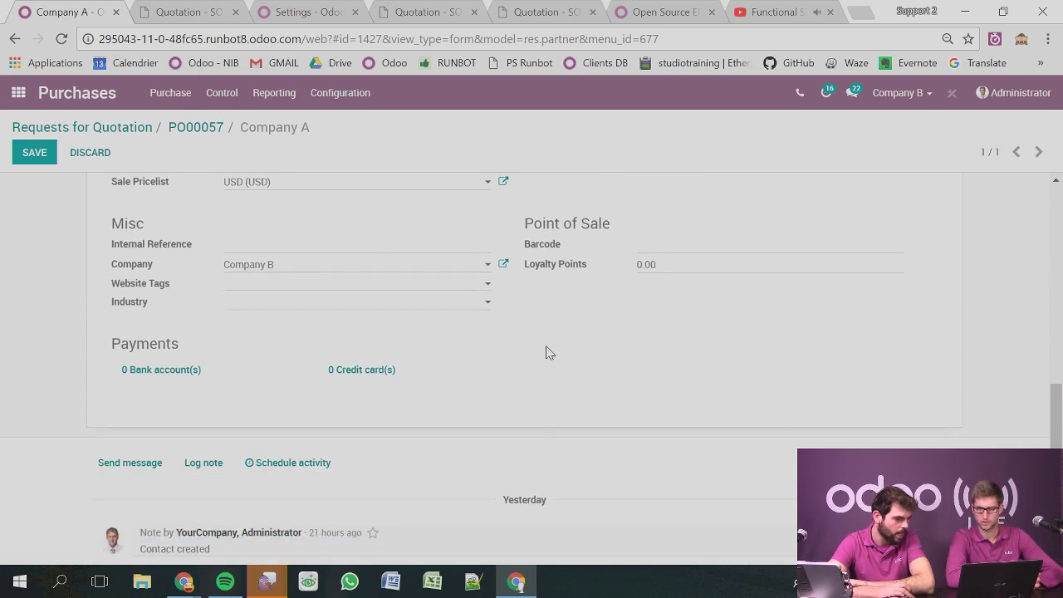
{"action": "scroll", "coordinate": [542, 355], "scroll_direction": "up", "scroll_amount": 1}
{"action": "scroll", "coordinate": [387, 351], "scroll_direction": "up", "scroll_amount": 4}
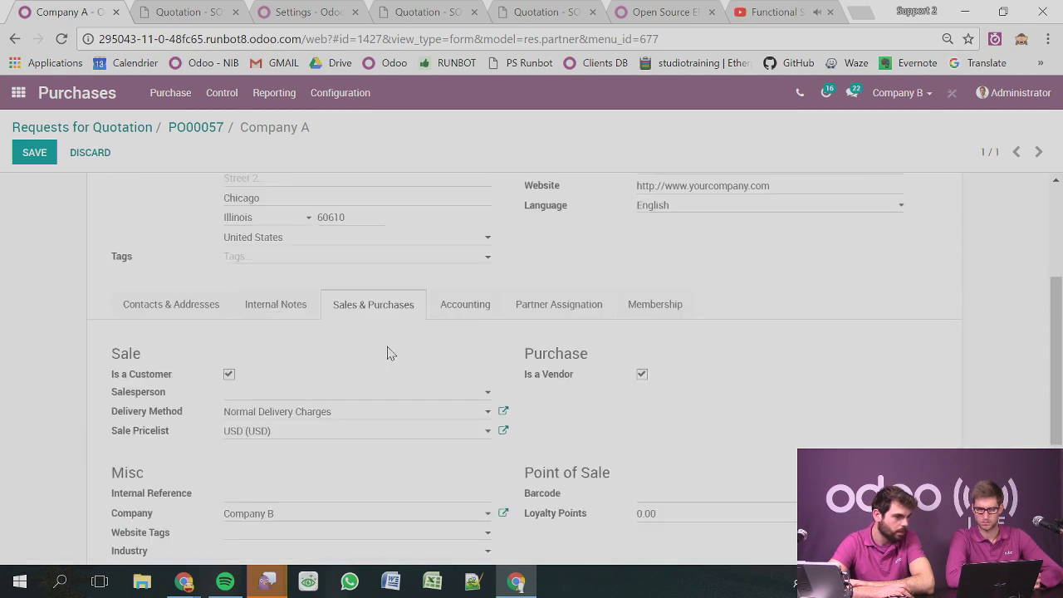
{"action": "left_click", "coordinate": [214, 129]}
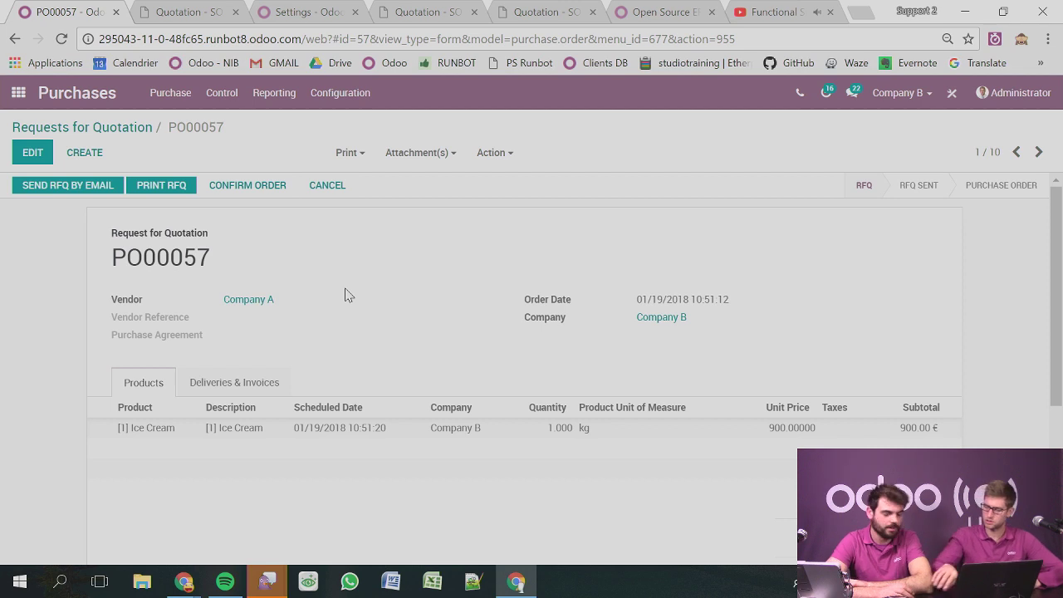
Open the Camptocamp vendor record and look through its sales and purchase settings for a vendor location.
{"action": "left_click", "coordinate": [155, 97]}
{"action": "left_click", "coordinate": [190, 240]}
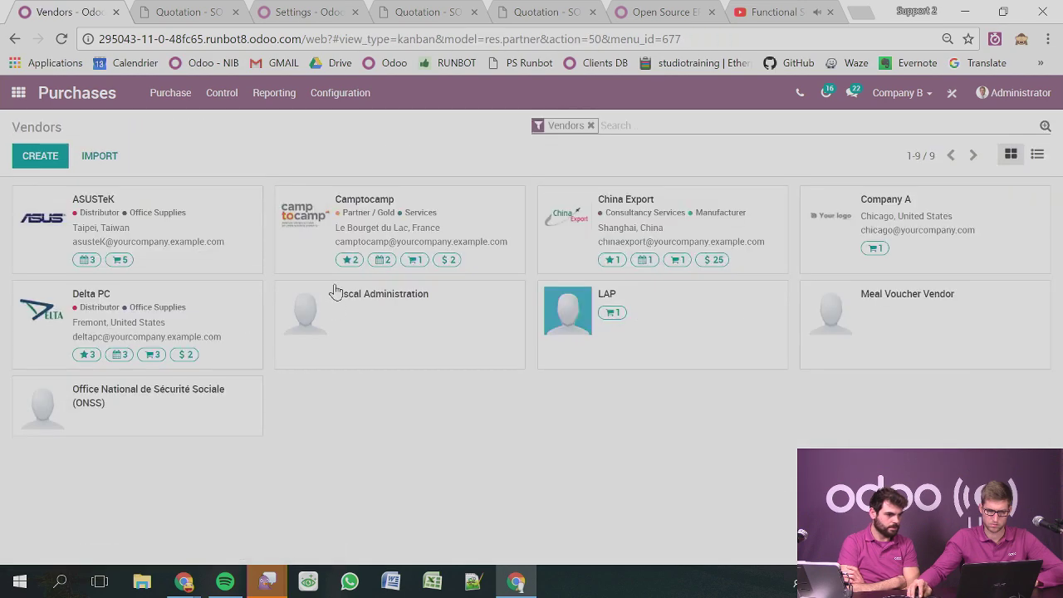
{"action": "left_click", "coordinate": [328, 233]}
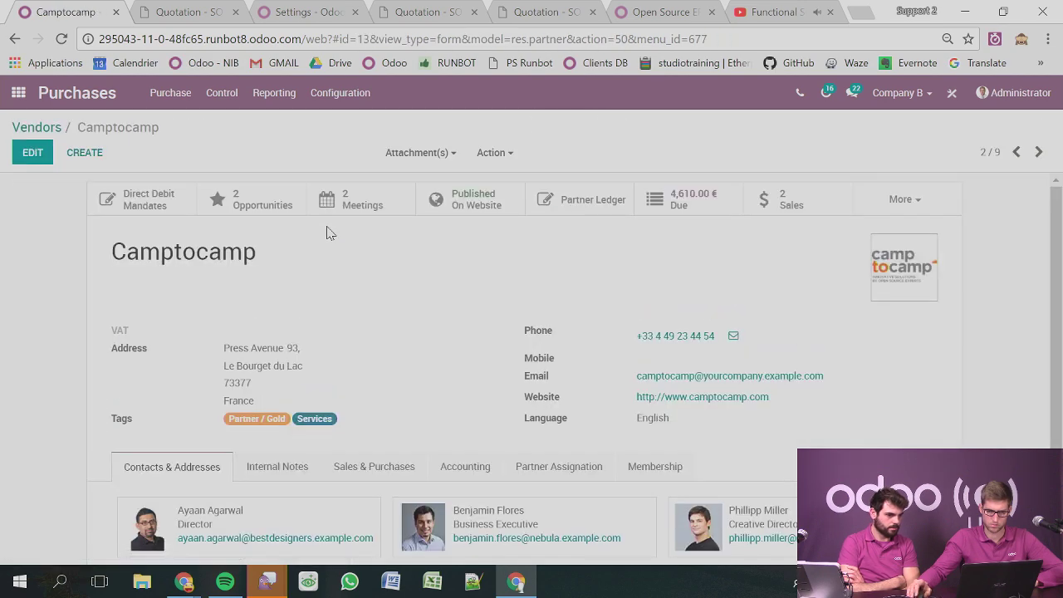
{"action": "scroll", "coordinate": [361, 368], "scroll_direction": "down", "scroll_amount": 2}
{"action": "left_click", "coordinate": [372, 377]}
{"action": "scroll", "coordinate": [371, 380], "scroll_direction": "down", "scroll_amount": 2}
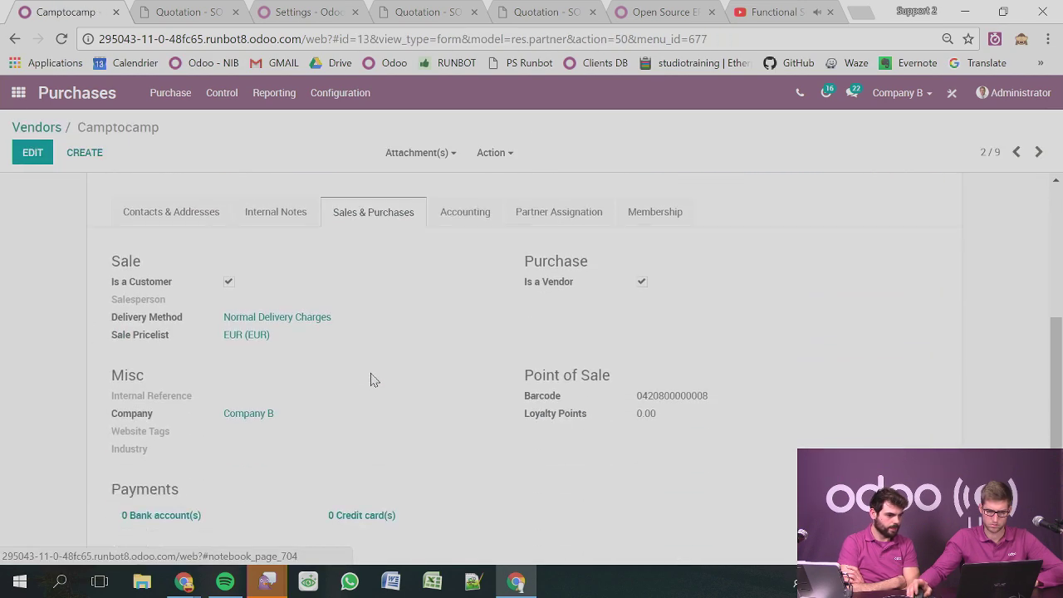
Check Camptocamp's accounting, partner assignation, membership and internal notes for a vendor location field.
{"action": "scroll", "coordinate": [463, 356], "scroll_direction": "up", "scroll_amount": 1}
{"action": "left_click", "coordinate": [458, 297]}
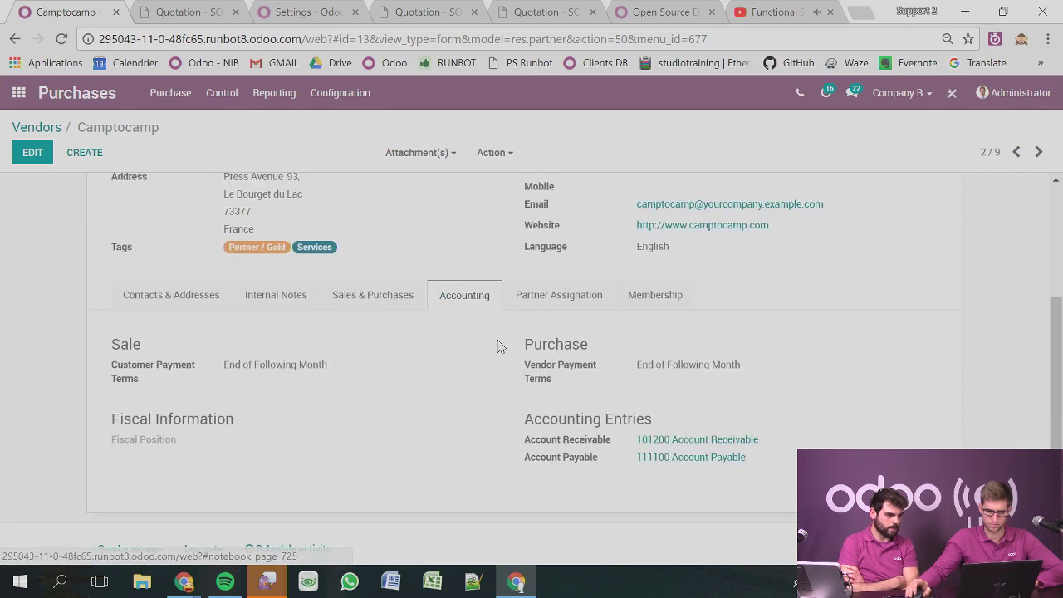
{"action": "left_click", "coordinate": [528, 292]}
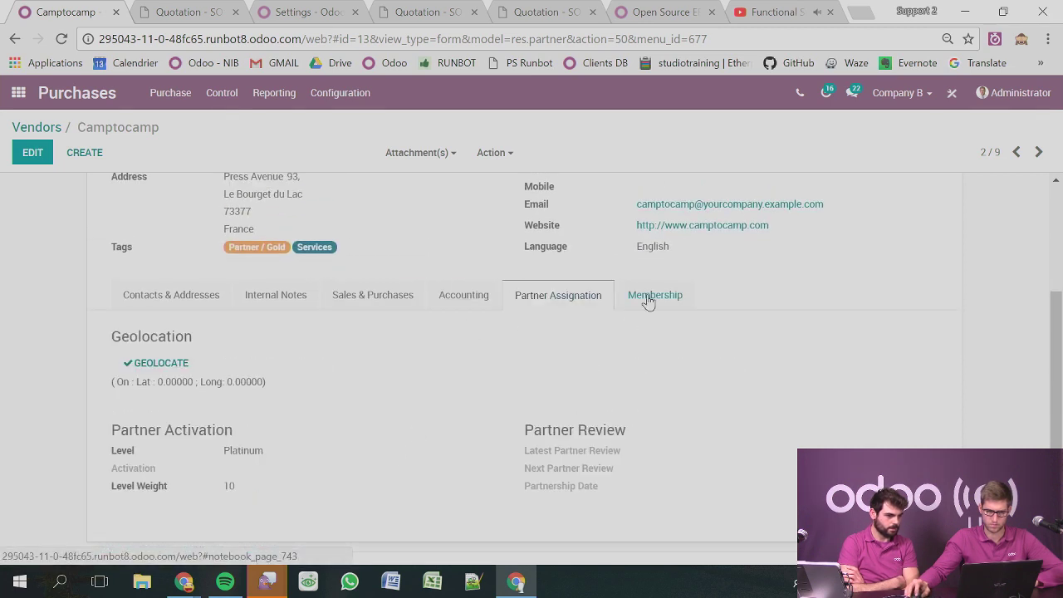
{"action": "left_click", "coordinate": [648, 297]}
{"action": "left_click", "coordinate": [345, 301]}
{"action": "left_click", "coordinate": [282, 297]}
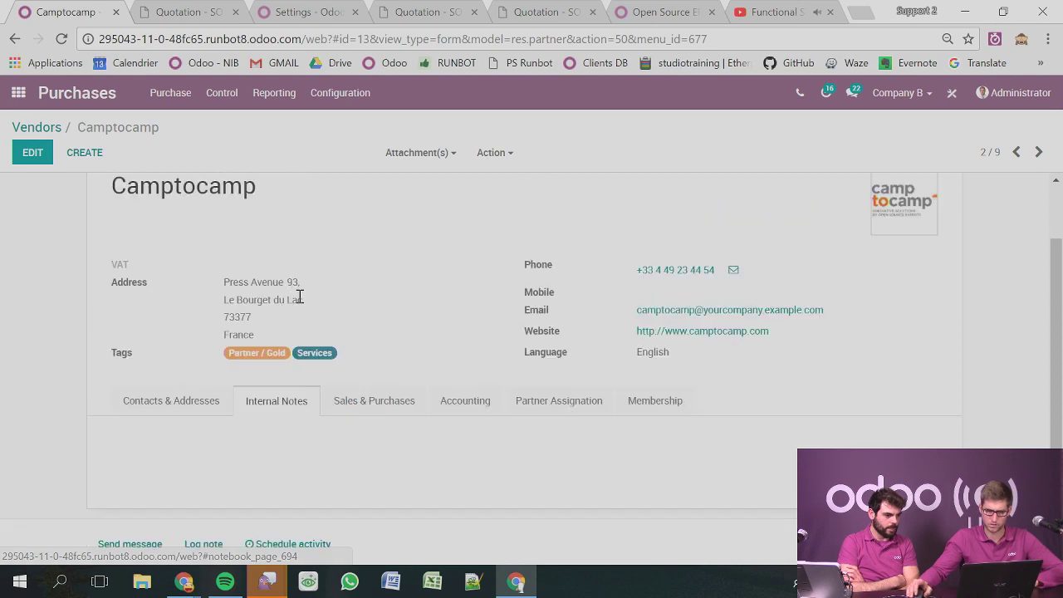
List all Inventory locations without the Internal filter and open the Partner Locations/Vendors location.
{"action": "left_click", "coordinate": [12, 98]}
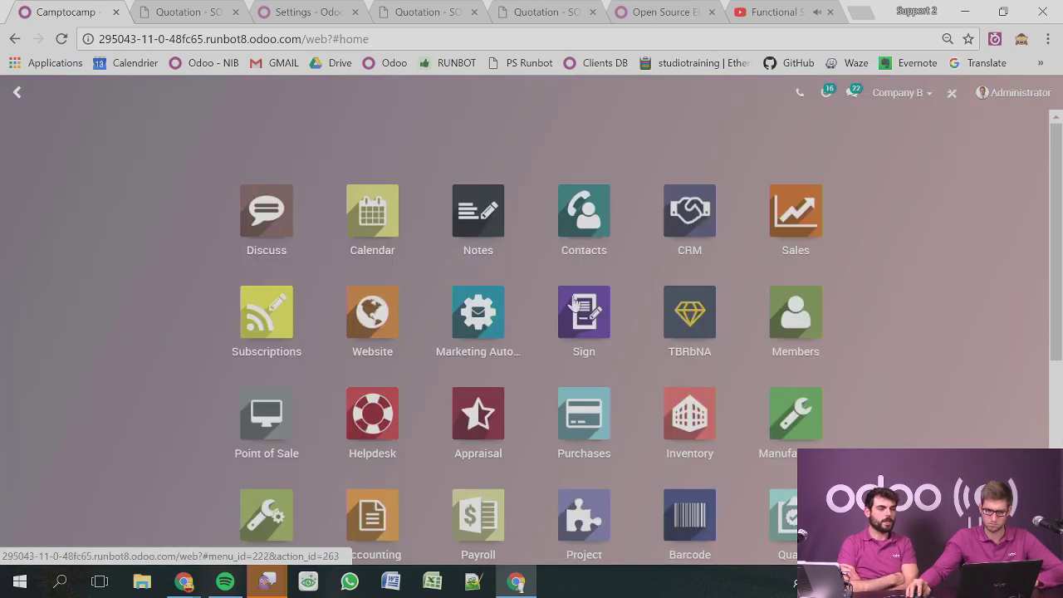
{"action": "left_click", "coordinate": [679, 415]}
{"action": "left_click", "coordinate": [421, 101]}
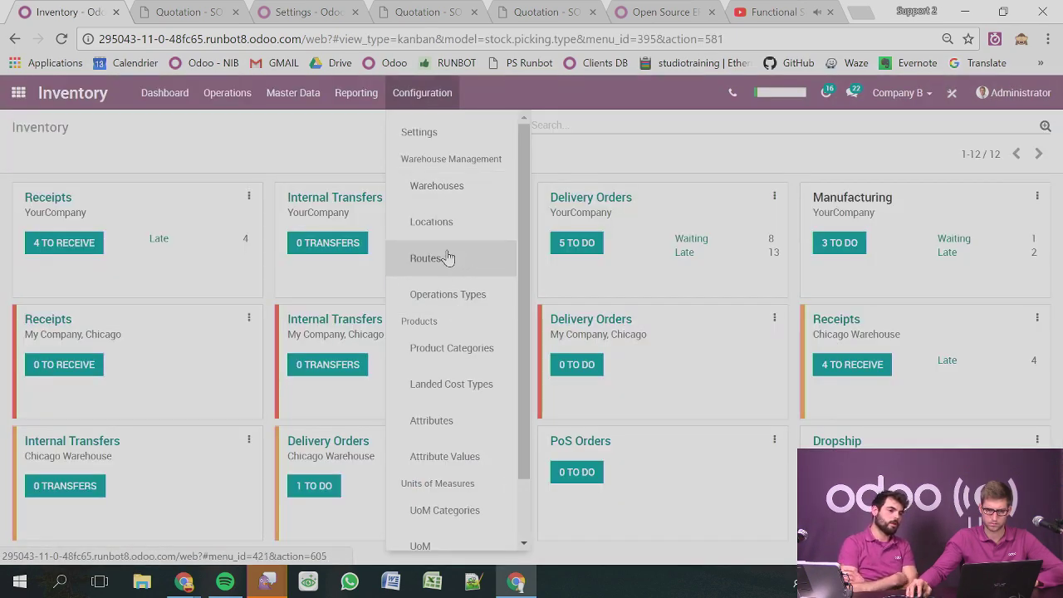
{"action": "left_click", "coordinate": [437, 222]}
{"action": "scroll", "coordinate": [238, 296], "scroll_direction": "down", "scroll_amount": 1}
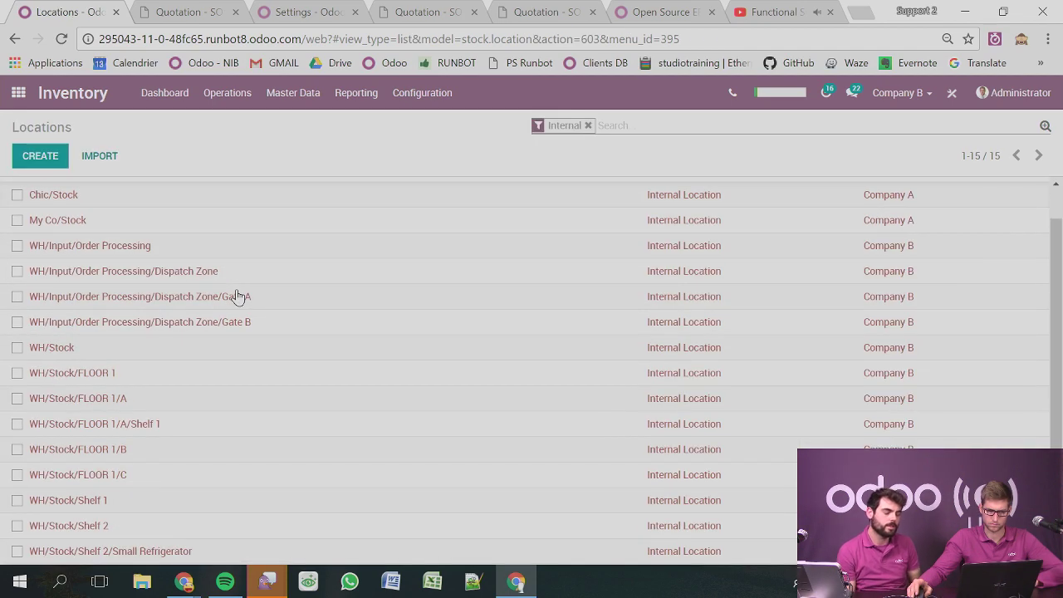
{"action": "scroll", "coordinate": [440, 292], "scroll_direction": "up", "scroll_amount": 1}
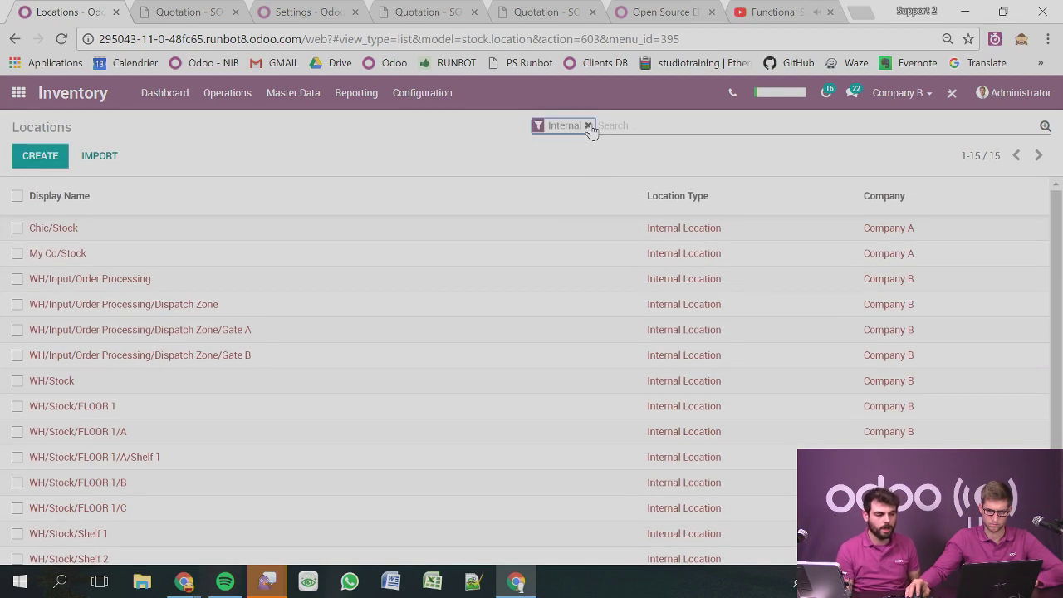
{"action": "left_click", "coordinate": [588, 126]}
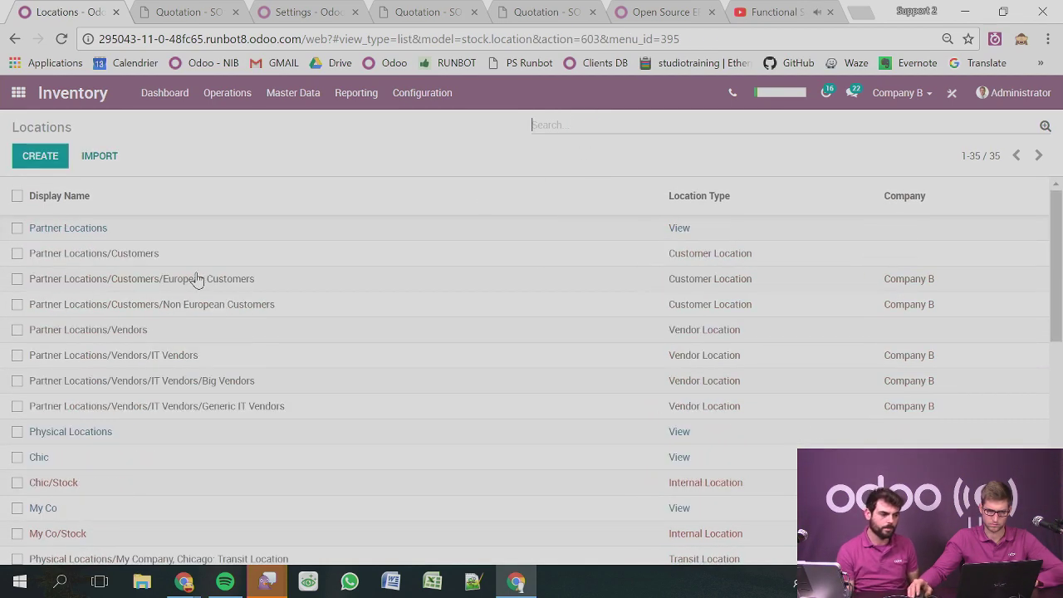
{"action": "left_click", "coordinate": [143, 330]}
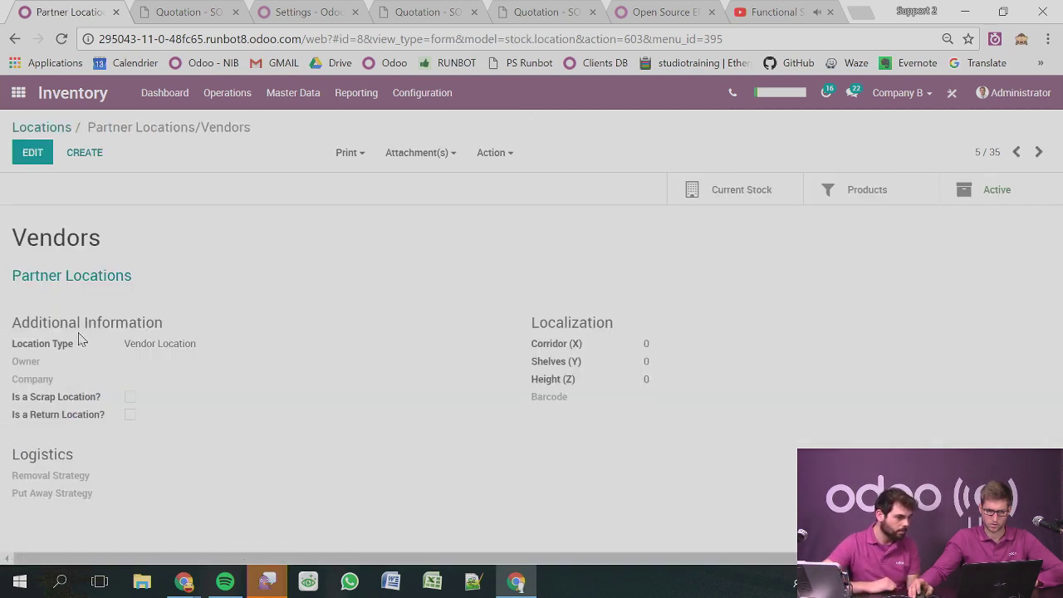
Switch to the YouTube live chat and highlight the viewer message about sending a quotation link through email marketing.
{"action": "left_click", "coordinate": [768, 12]}
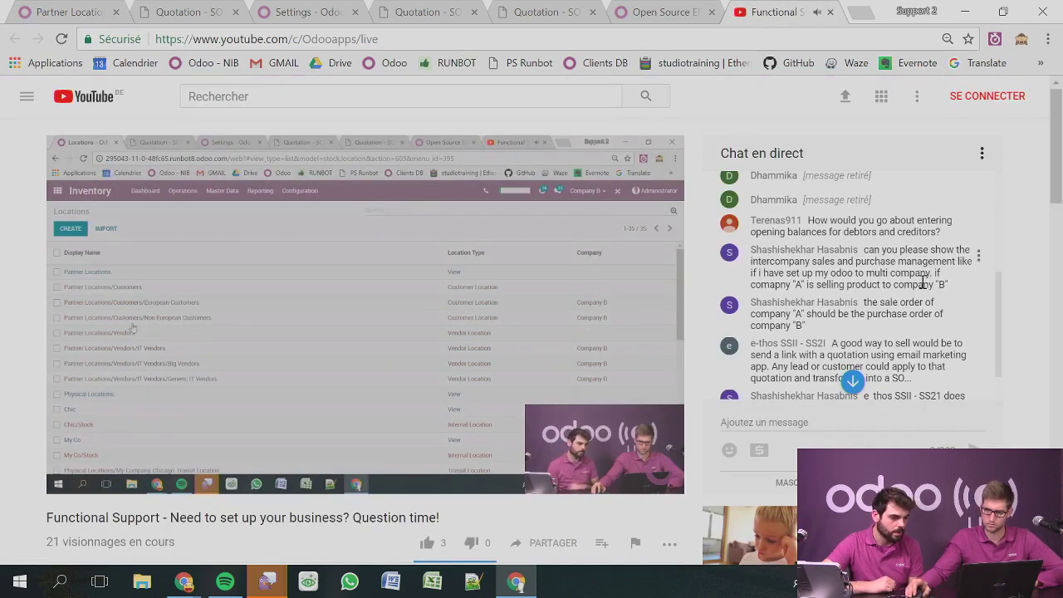
{"action": "scroll", "coordinate": [922, 282], "scroll_direction": "up", "scroll_amount": 2}
{"action": "scroll", "coordinate": [1000, 231], "scroll_direction": "down", "scroll_amount": 1}
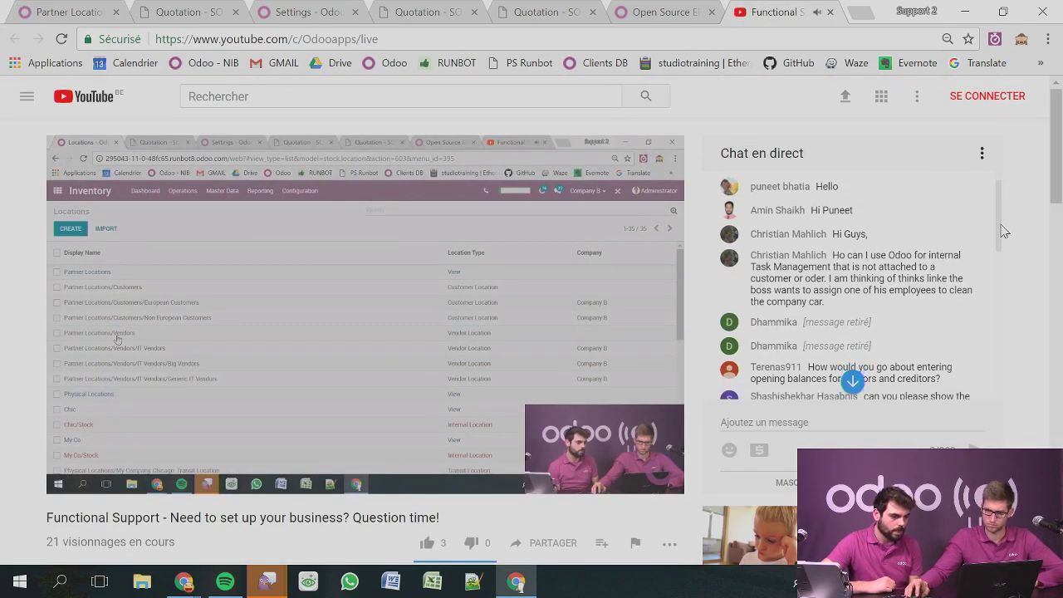
{"action": "left_click_drag", "start_coordinate": [1002, 228], "coordinate": [996, 309]}
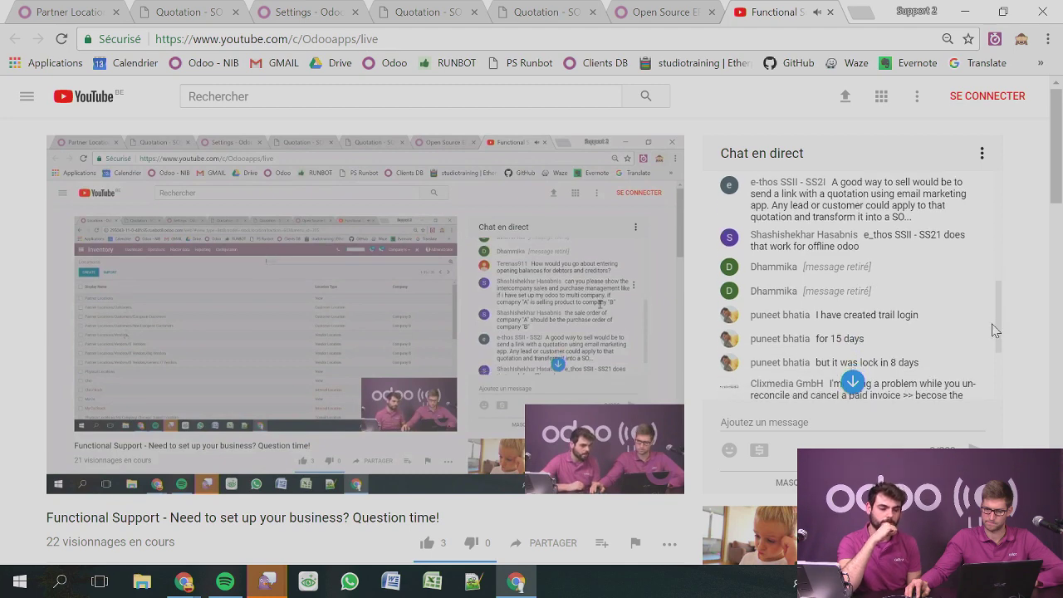
{"action": "mouse_move", "coordinate": [994, 330]}
{"action": "left_mouse_down"}
{"action": "mouse_move", "coordinate": [995, 306]}
{"action": "mouse_move", "coordinate": [1003, 328]}
{"action": "left_mouse_up"}
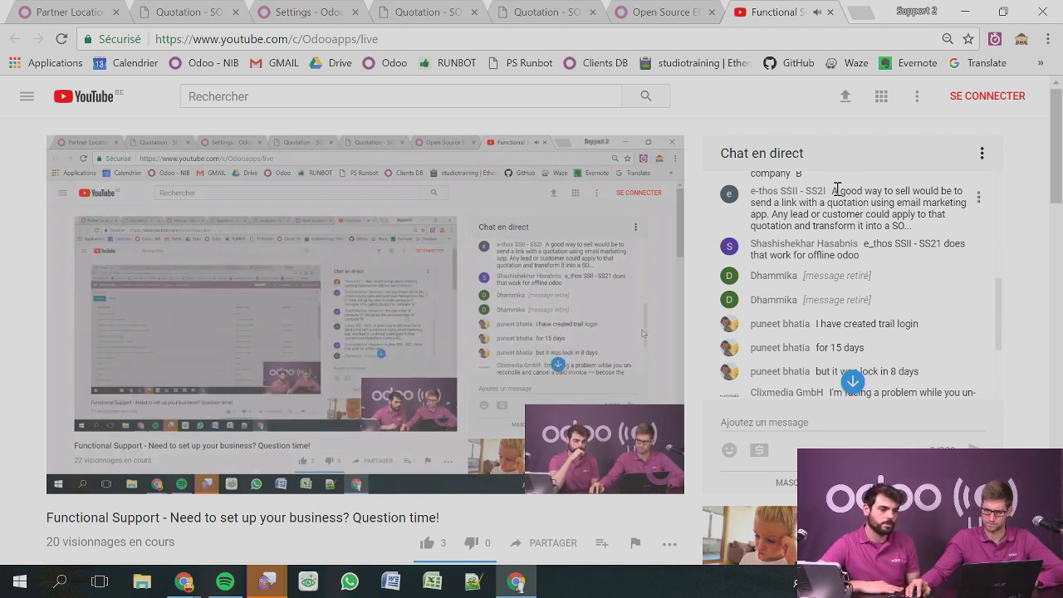
{"action": "left_click_drag", "start_coordinate": [833, 190], "coordinate": [950, 263]}
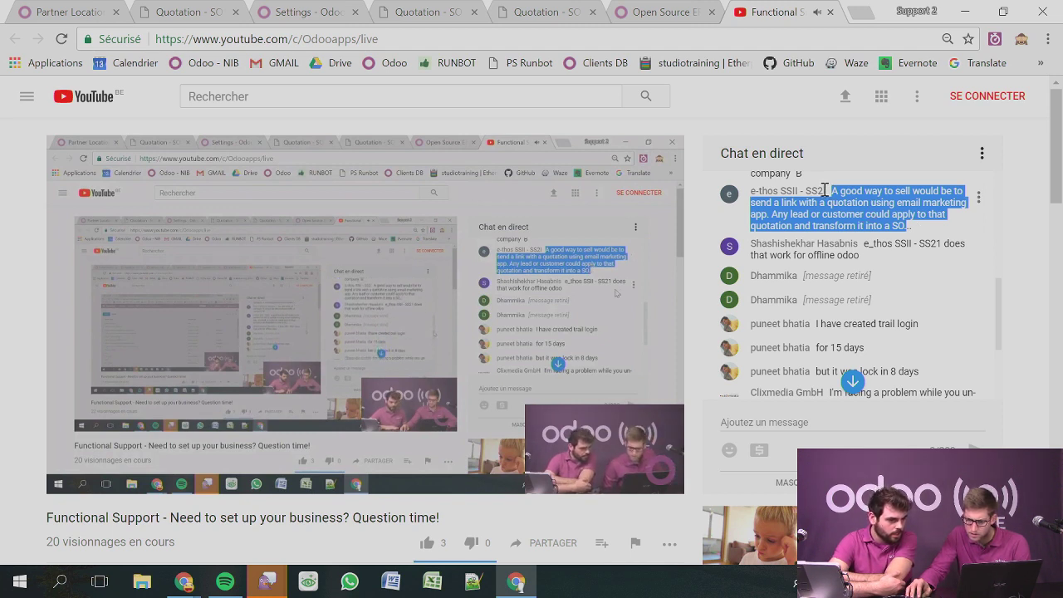
{"action": "left_click_drag", "start_coordinate": [824, 190], "coordinate": [922, 231]}
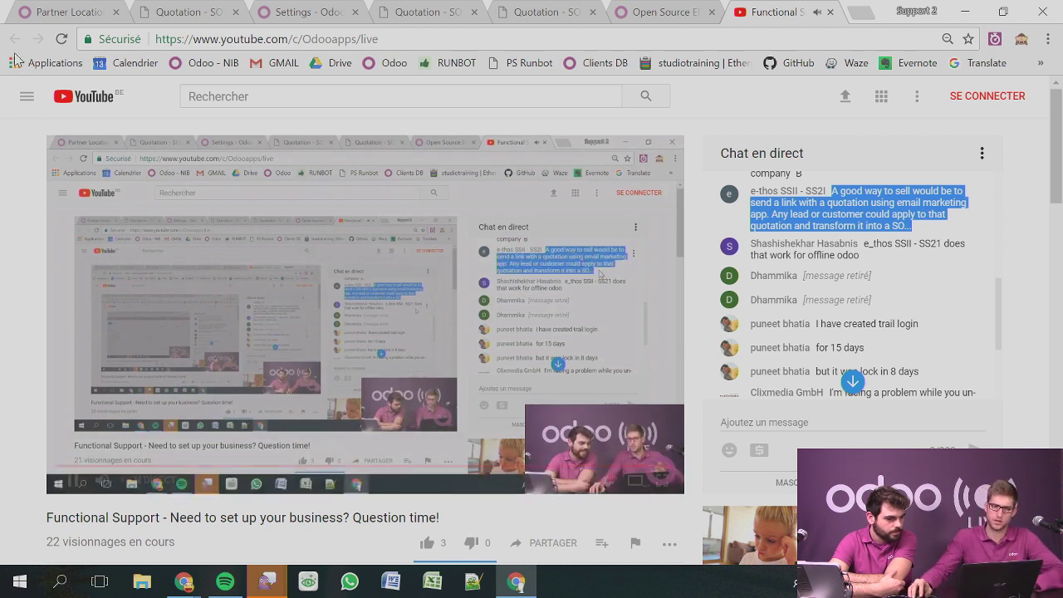
Switch back to the Odoo database and open the CRM pipeline.
{"action": "left_click", "coordinate": [71, 11]}
{"action": "left_click", "coordinate": [20, 92]}
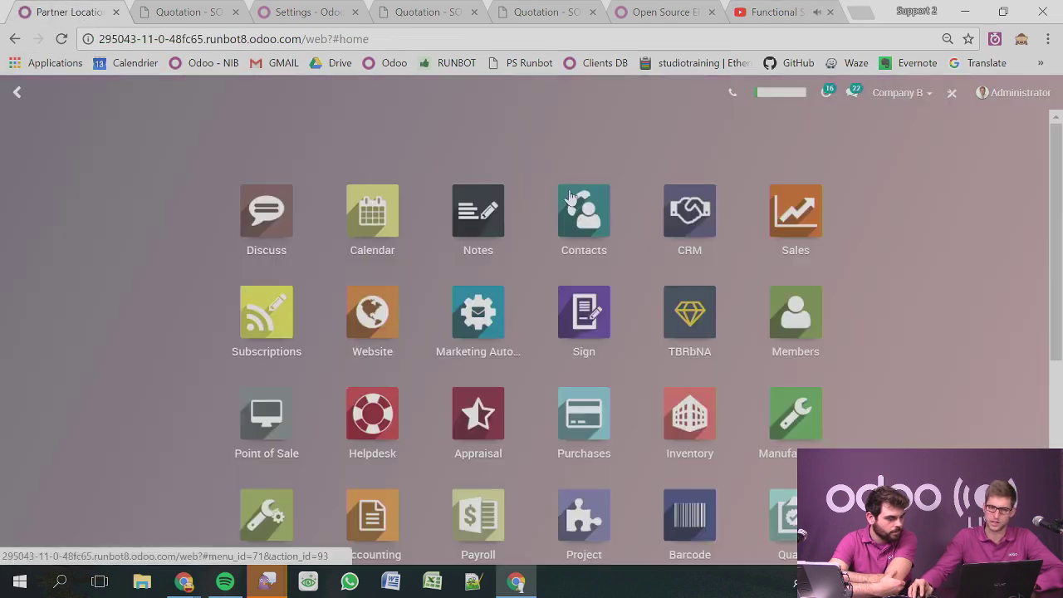
{"action": "left_click", "coordinate": [683, 226]}
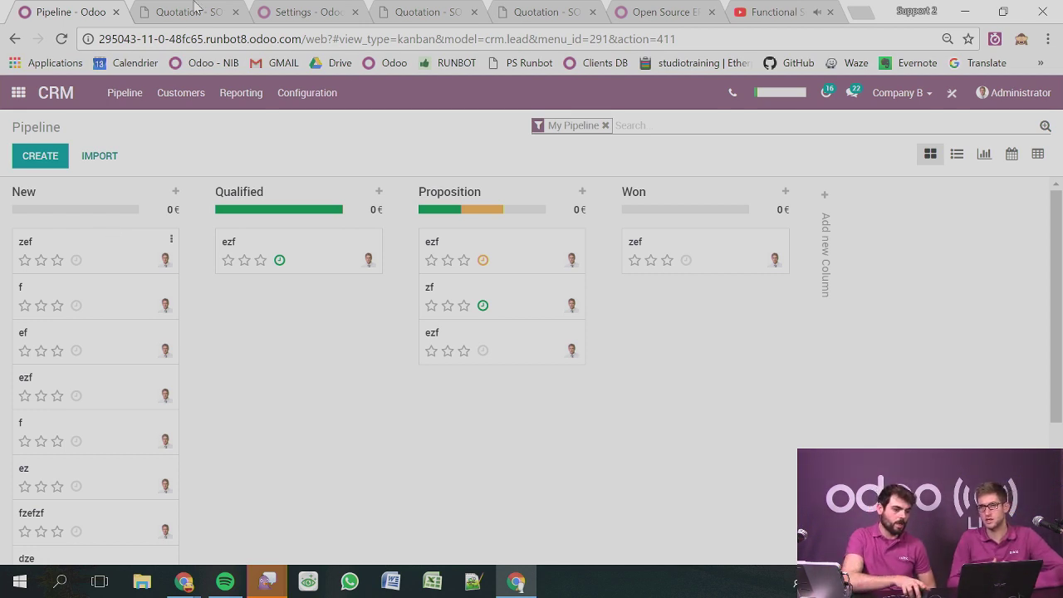
Open the Email Marketing app and view its mass mailing analysis report.
{"action": "left_click", "coordinate": [18, 92]}
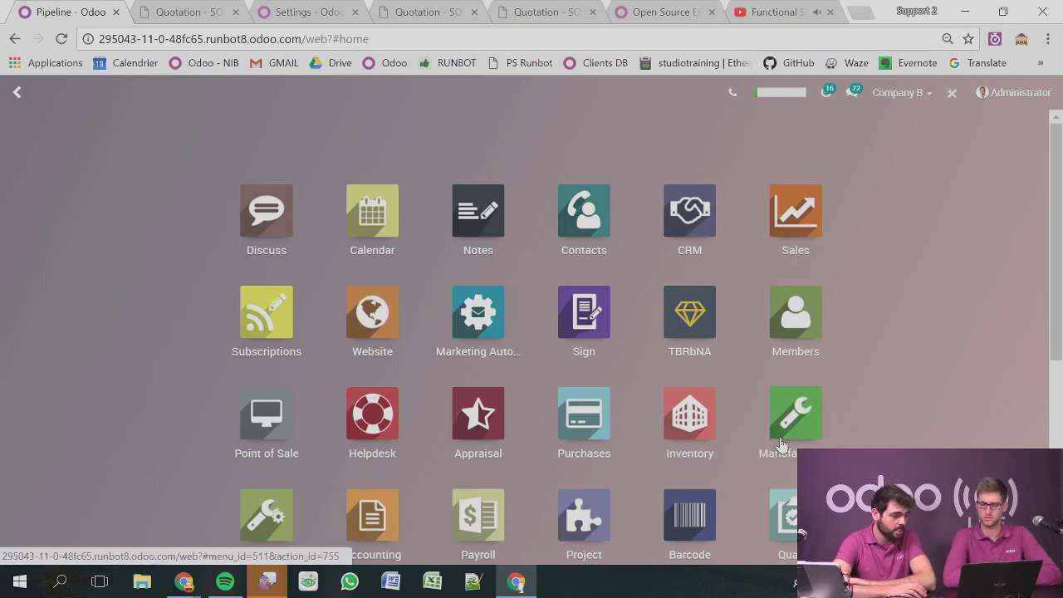
{"action": "scroll", "coordinate": [661, 329], "scroll_direction": "down", "scroll_amount": 3}
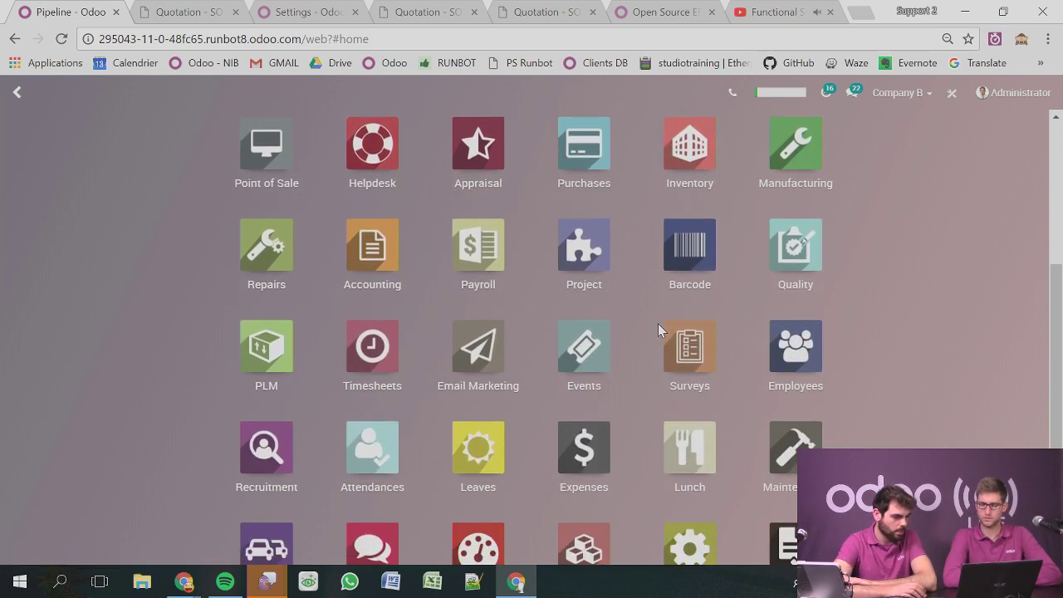
{"action": "scroll", "coordinate": [658, 329], "scroll_direction": "down", "scroll_amount": 1}
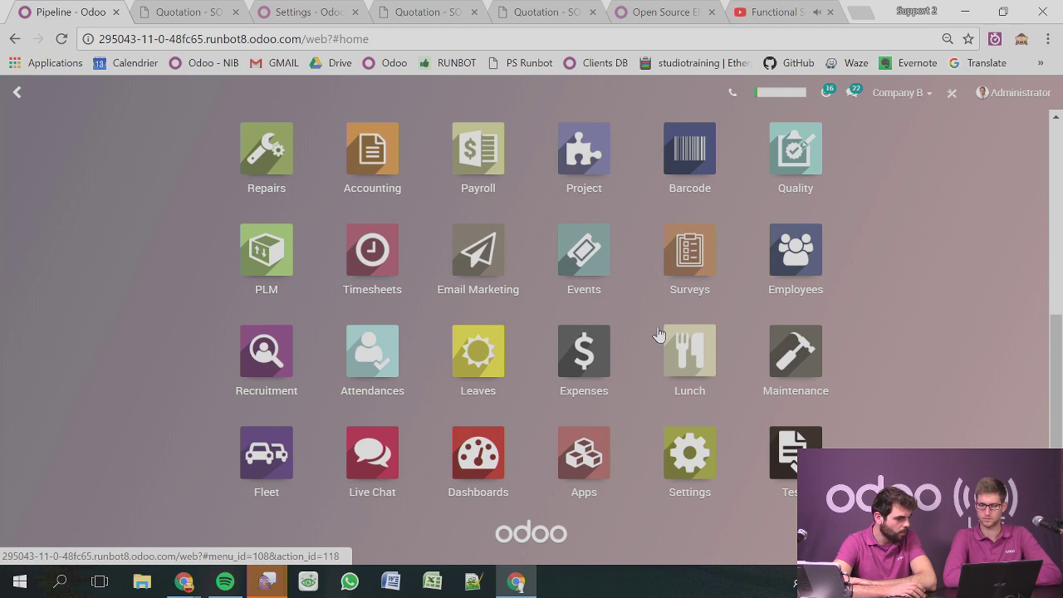
{"action": "left_click", "coordinate": [487, 287]}
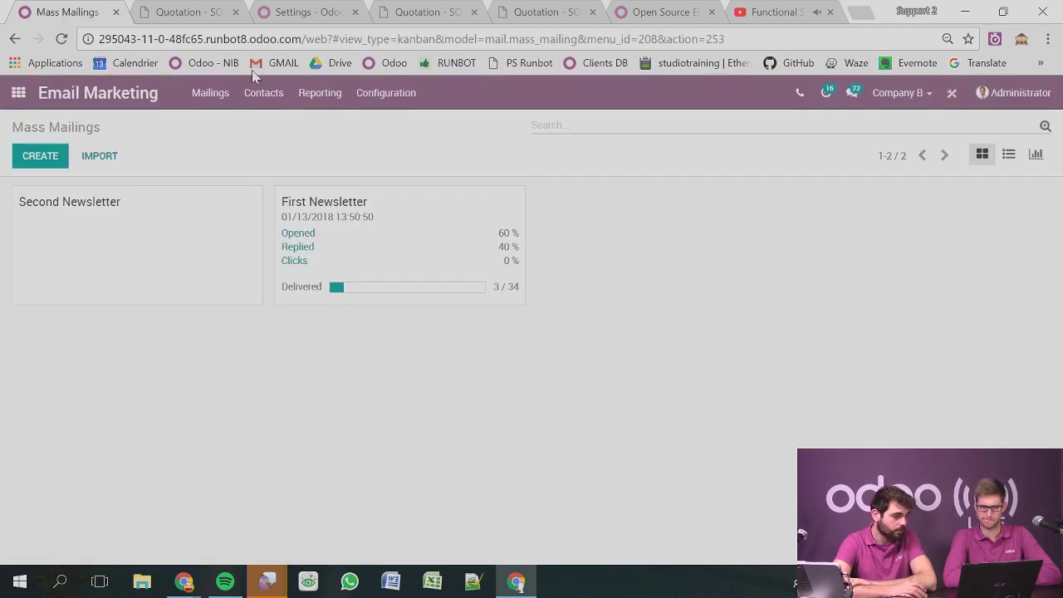
{"action": "left_click", "coordinate": [211, 100]}
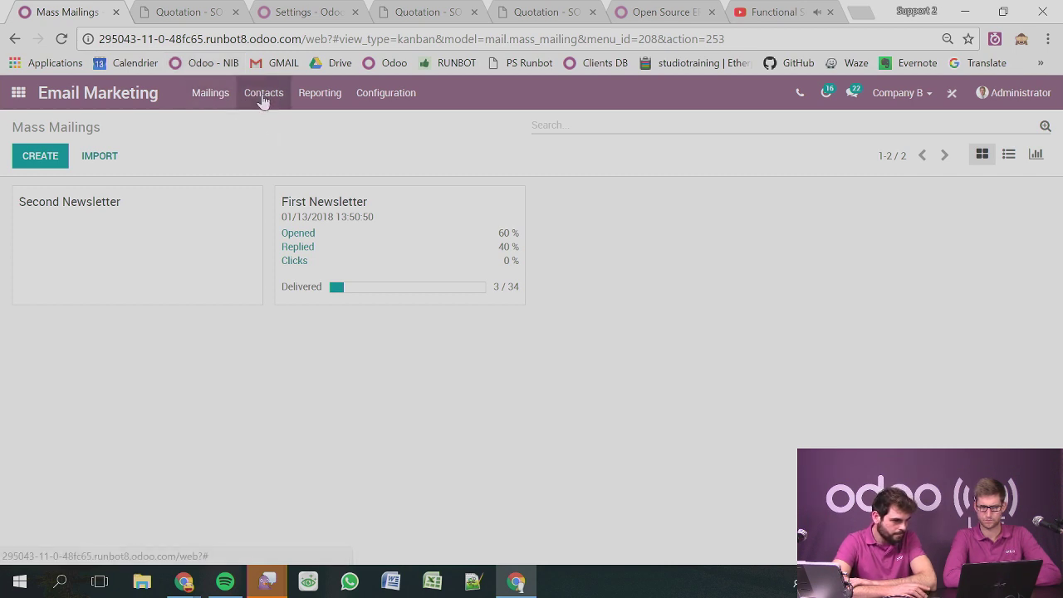
{"action": "left_click", "coordinate": [321, 97]}
Enable Mass Mailing Campaigns in the Email Marketing settings and save the change.
{"action": "left_click", "coordinate": [370, 105]}
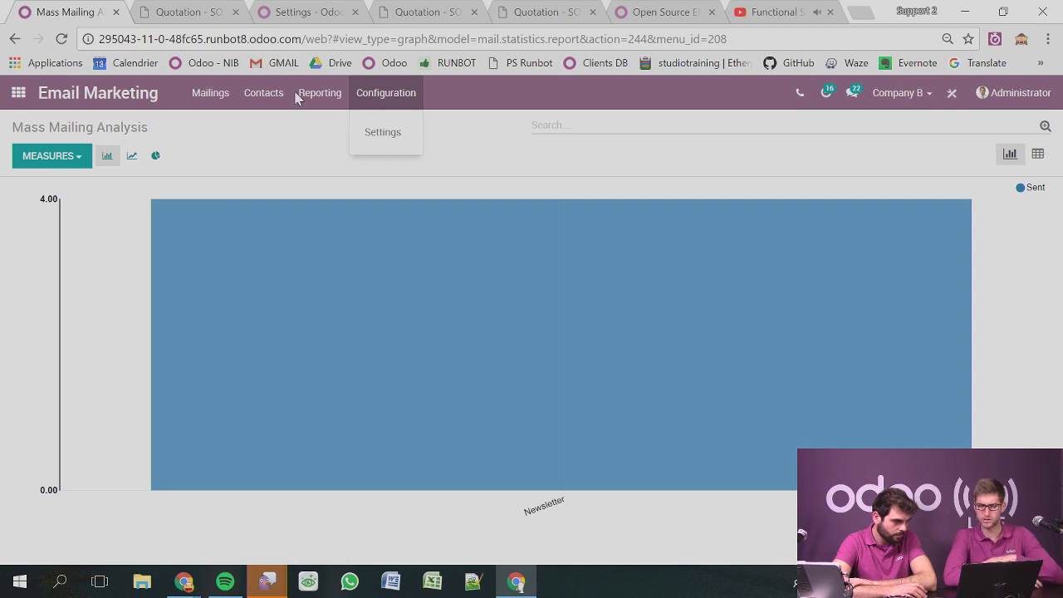
{"action": "left_click", "coordinate": [387, 131]}
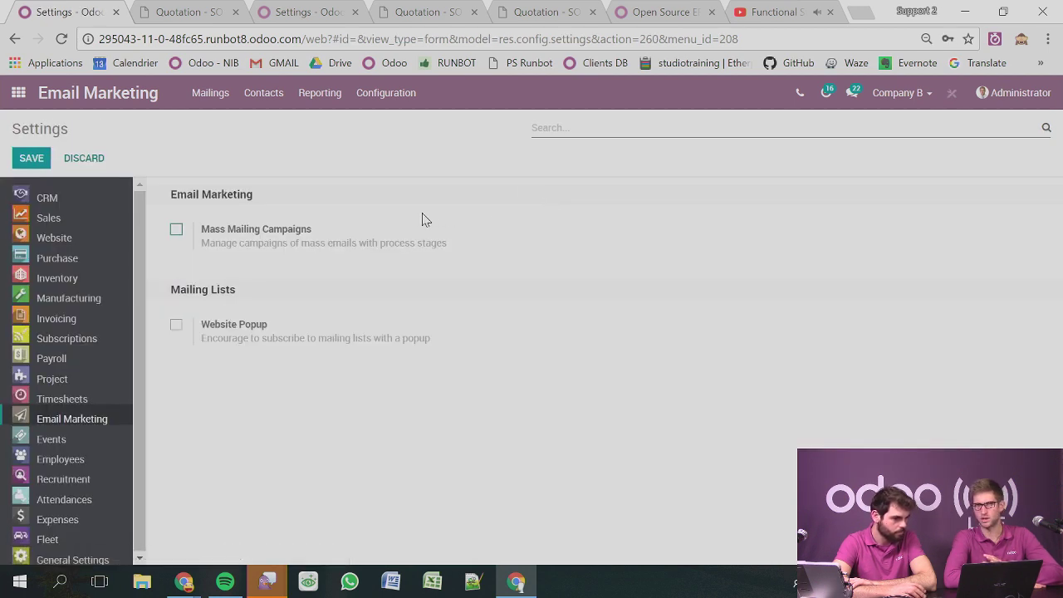
{"action": "left_click", "coordinate": [178, 233]}
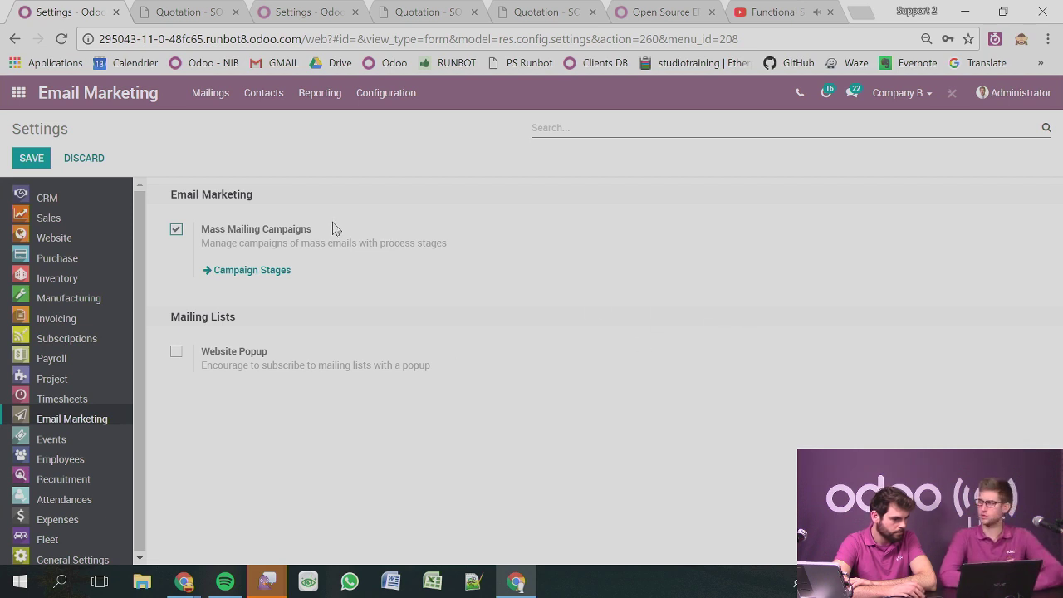
{"action": "left_click", "coordinate": [37, 158]}
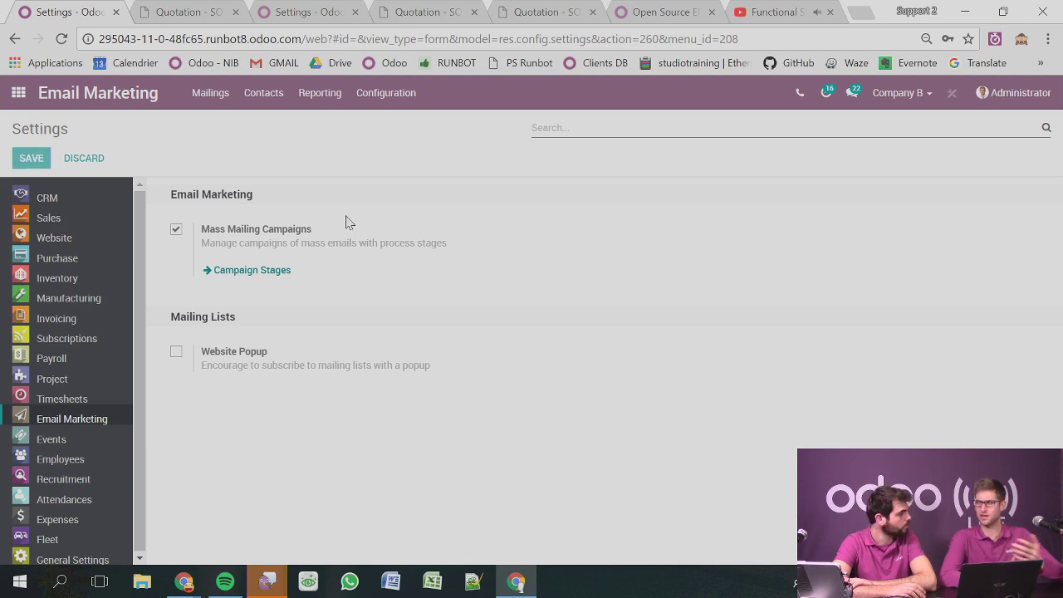
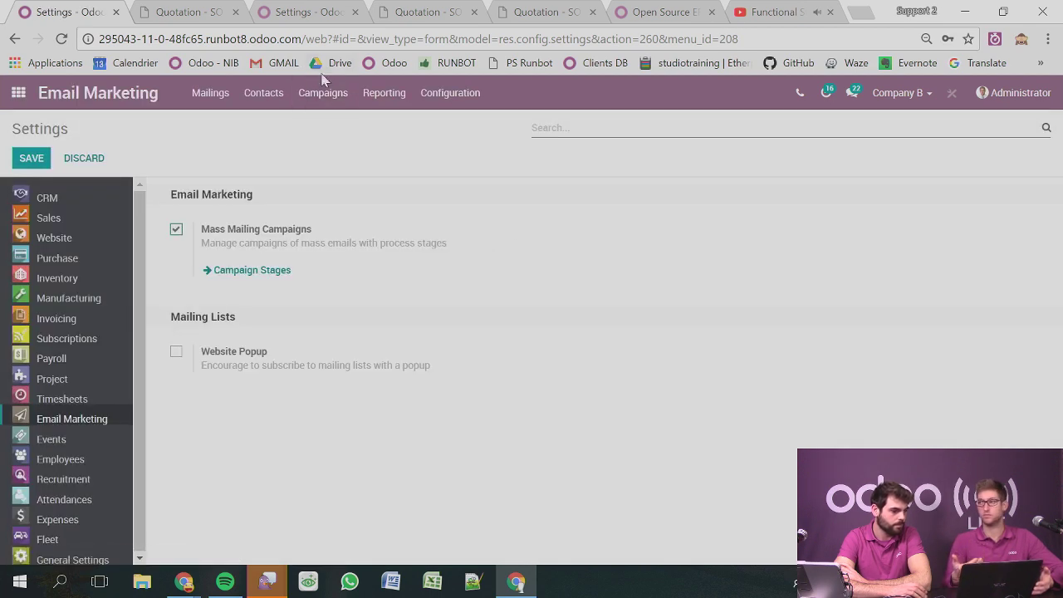
Open the First Newsletter mailing from the Newsletter campaign and review its recipients and mail body.
{"action": "left_click", "coordinate": [328, 94]}
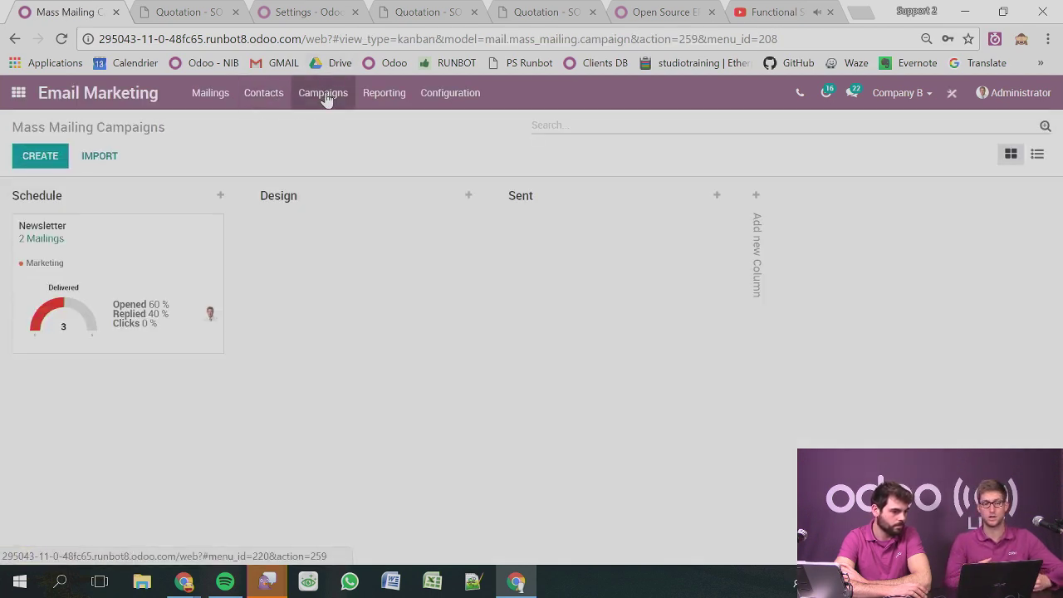
{"action": "left_click", "coordinate": [39, 238]}
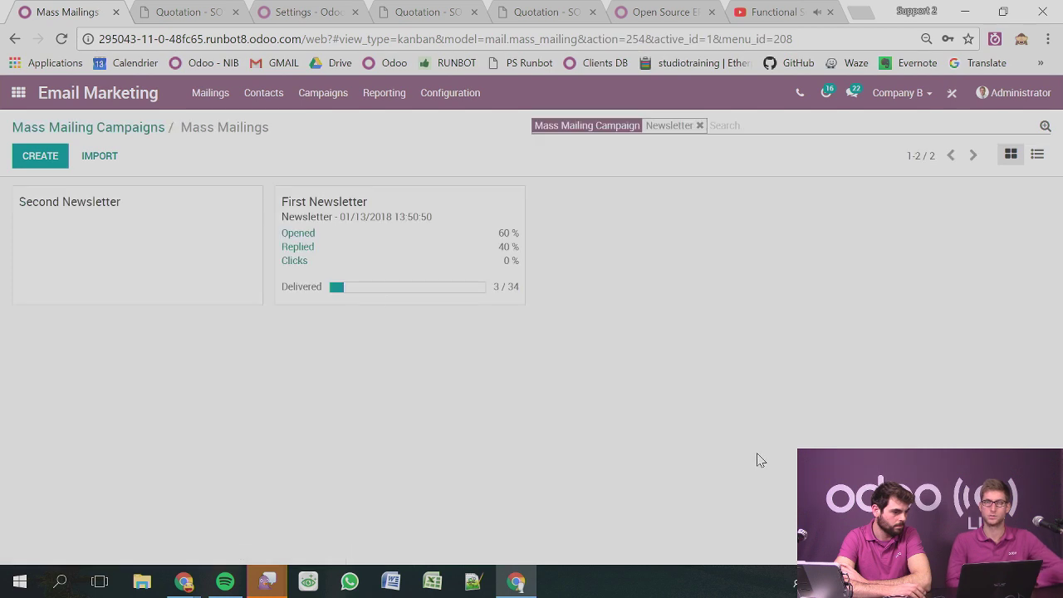
{"action": "left_click", "coordinate": [387, 242]}
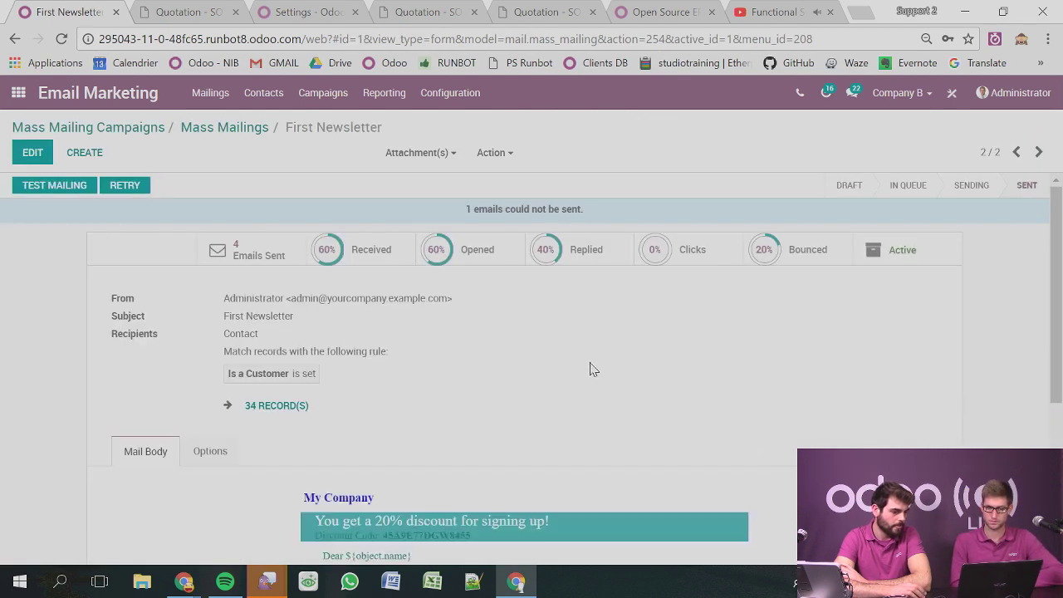
{"action": "scroll", "coordinate": [567, 346], "scroll_direction": "down", "scroll_amount": 1}
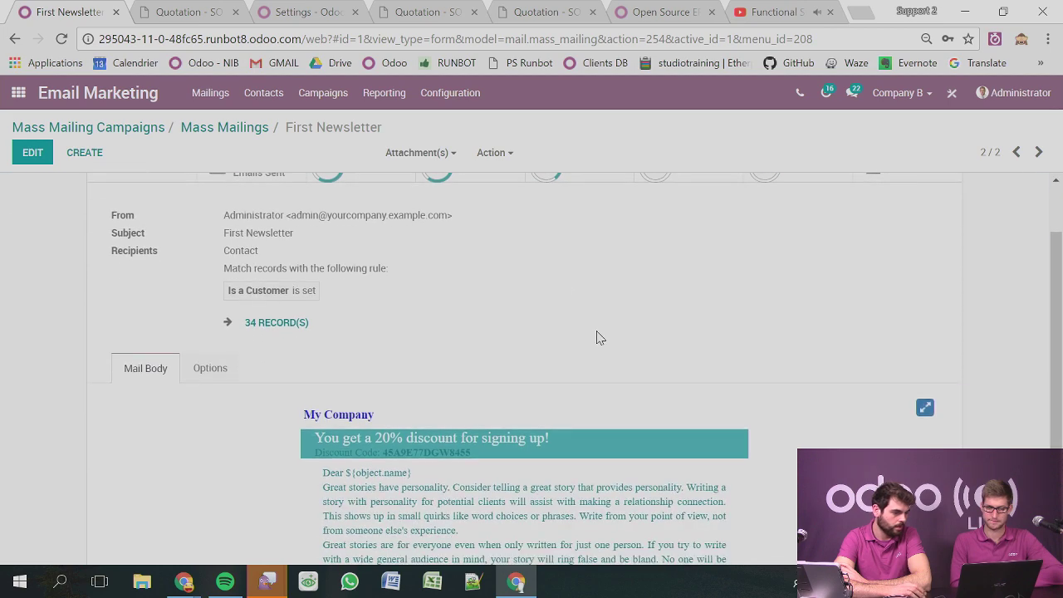
{"action": "scroll", "coordinate": [594, 337], "scroll_direction": "down", "scroll_amount": 2}
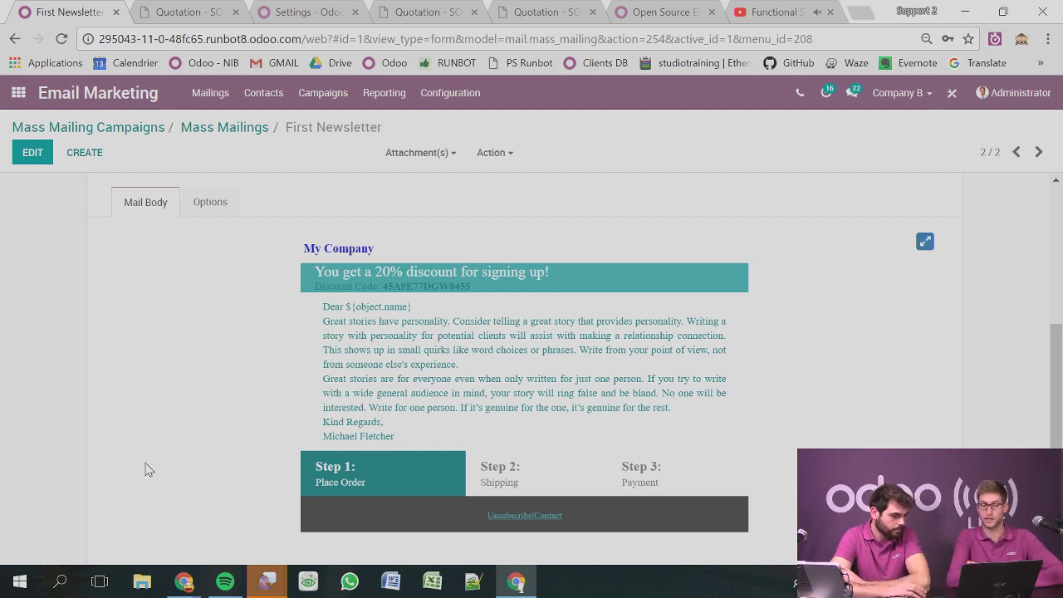
Leave the First Newsletter mailing and open the Website app's settings.
{"action": "scroll", "coordinate": [645, 411], "scroll_direction": "down", "scroll_amount": 1}
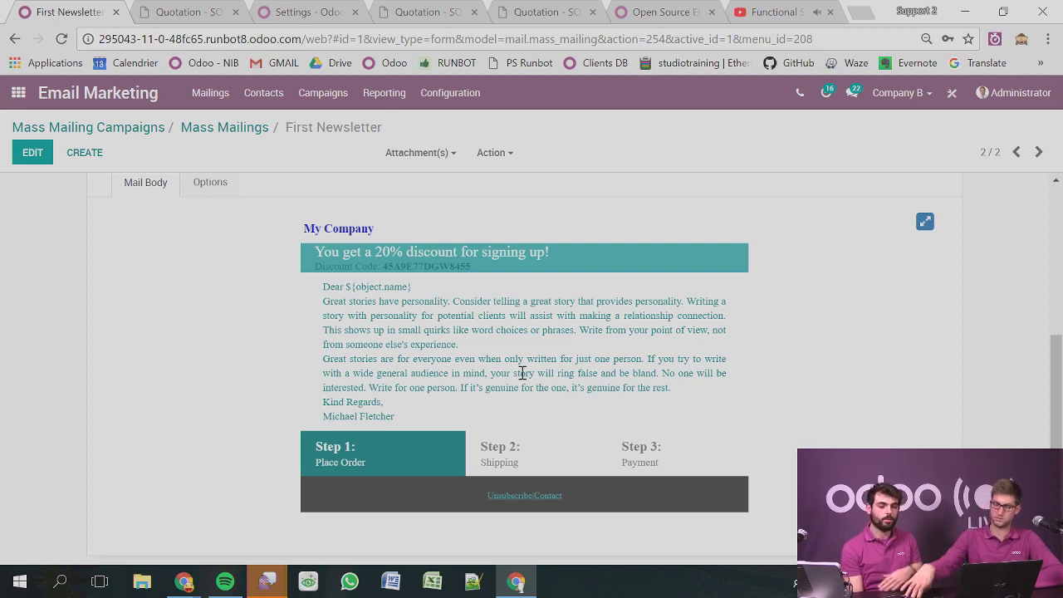
{"action": "left_click", "coordinate": [18, 92]}
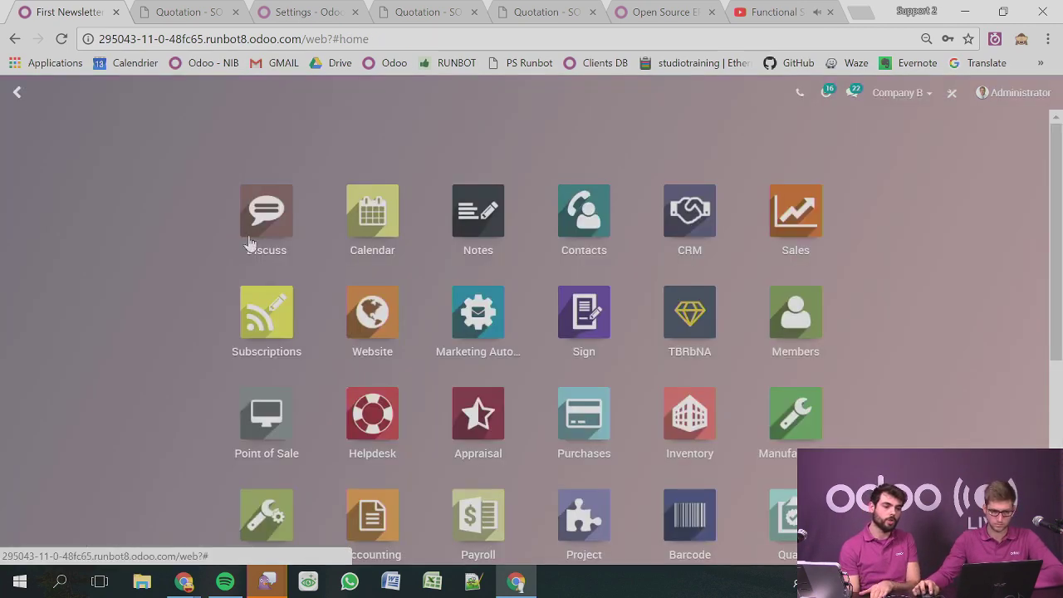
{"action": "scroll", "coordinate": [472, 256], "scroll_direction": "down", "scroll_amount": 2}
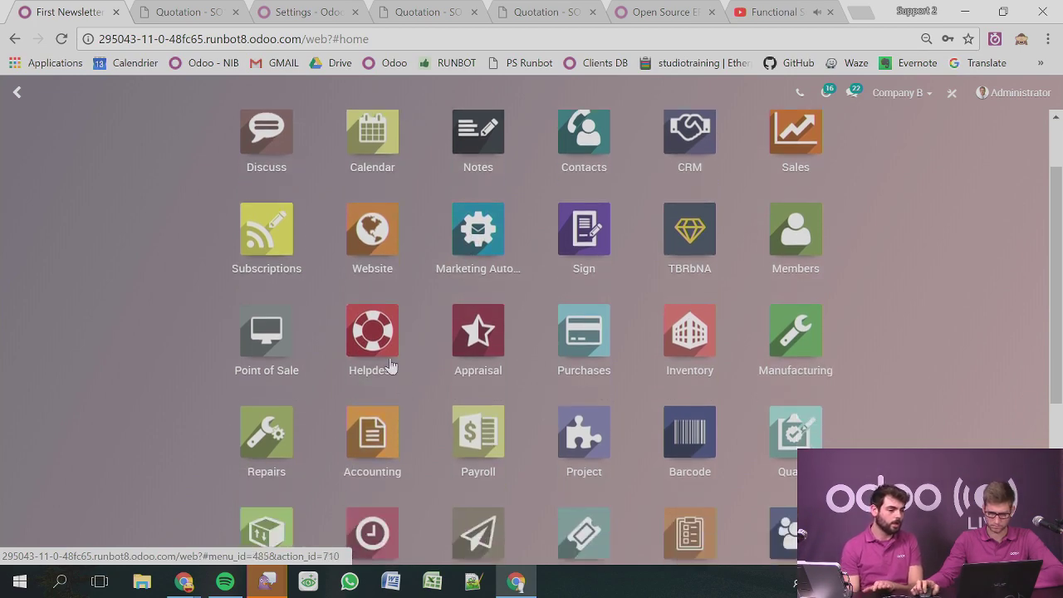
{"action": "left_click", "coordinate": [375, 251]}
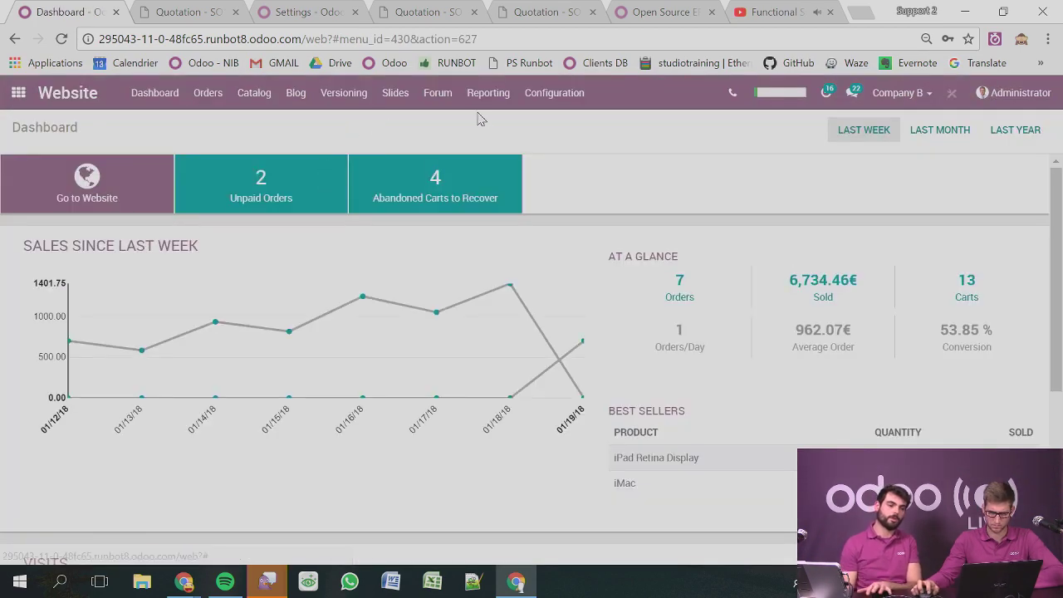
{"action": "left_click", "coordinate": [538, 96]}
{"action": "left_click", "coordinate": [490, 143]}
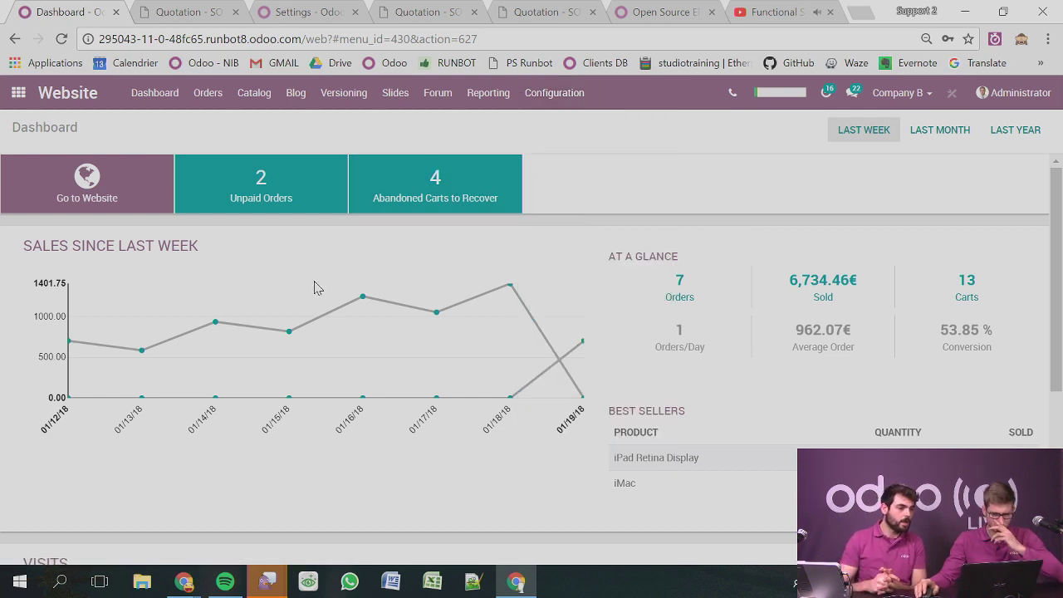
Examine the Website settings down to the Orders and Communication sections, then check the entries of the app's Configuration menu.
{"action": "scroll", "coordinate": [463, 389], "scroll_direction": "down", "scroll_amount": 3}
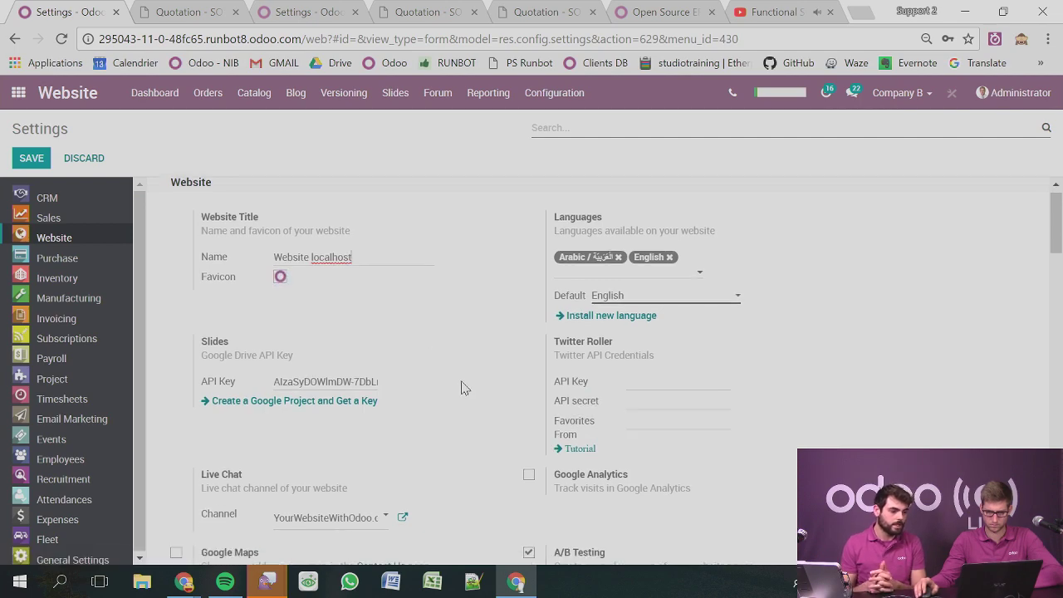
{"action": "scroll", "coordinate": [463, 390], "scroll_direction": "down", "scroll_amount": 6}
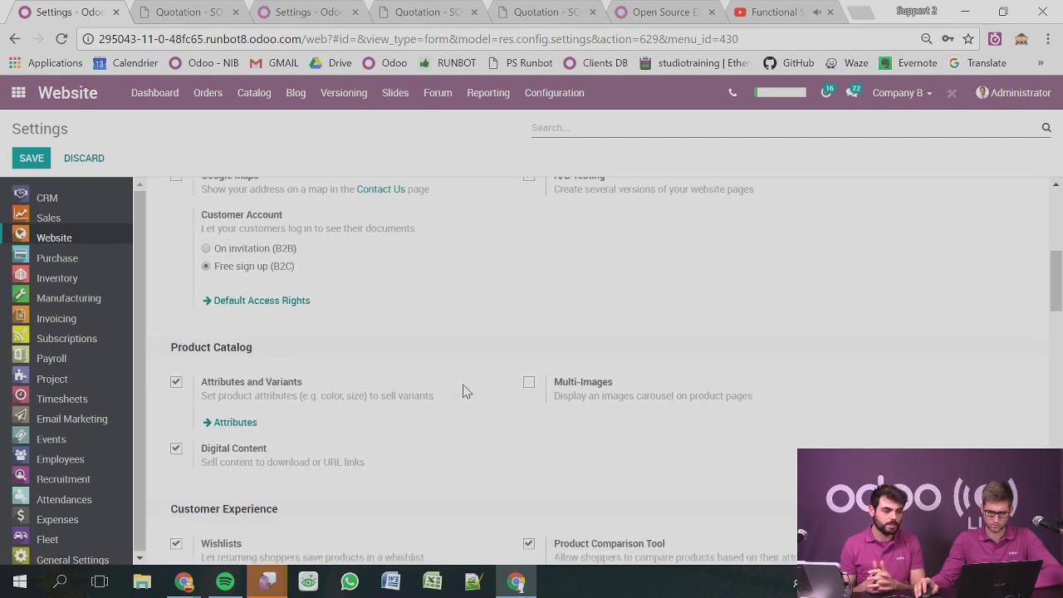
{"action": "scroll", "coordinate": [465, 391], "scroll_direction": "down", "scroll_amount": 6}
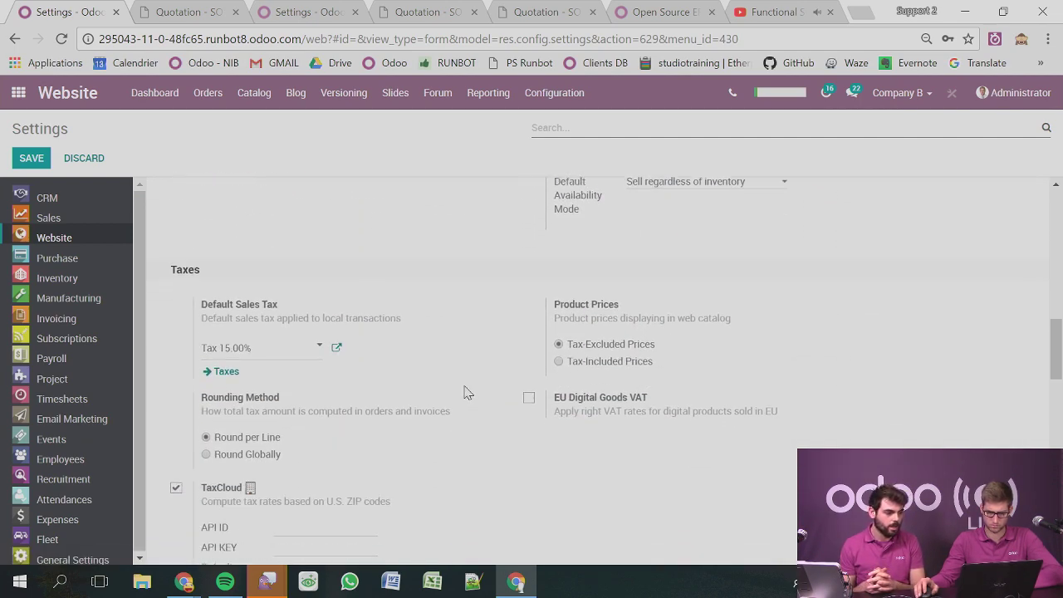
{"action": "scroll", "coordinate": [465, 392], "scroll_direction": "down", "scroll_amount": 5}
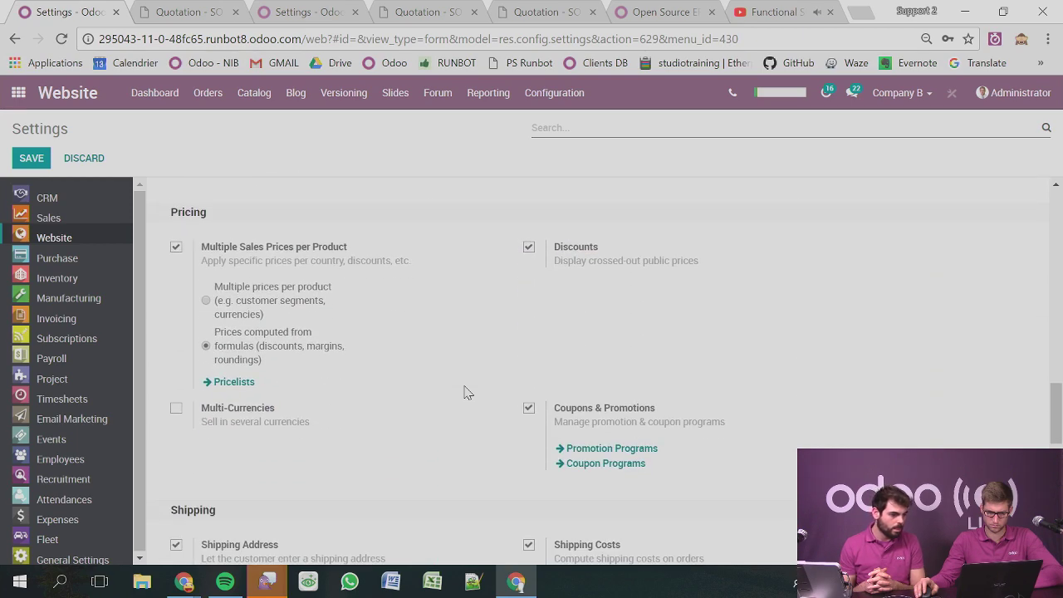
{"action": "scroll", "coordinate": [467, 393], "scroll_direction": "down", "scroll_amount": 4}
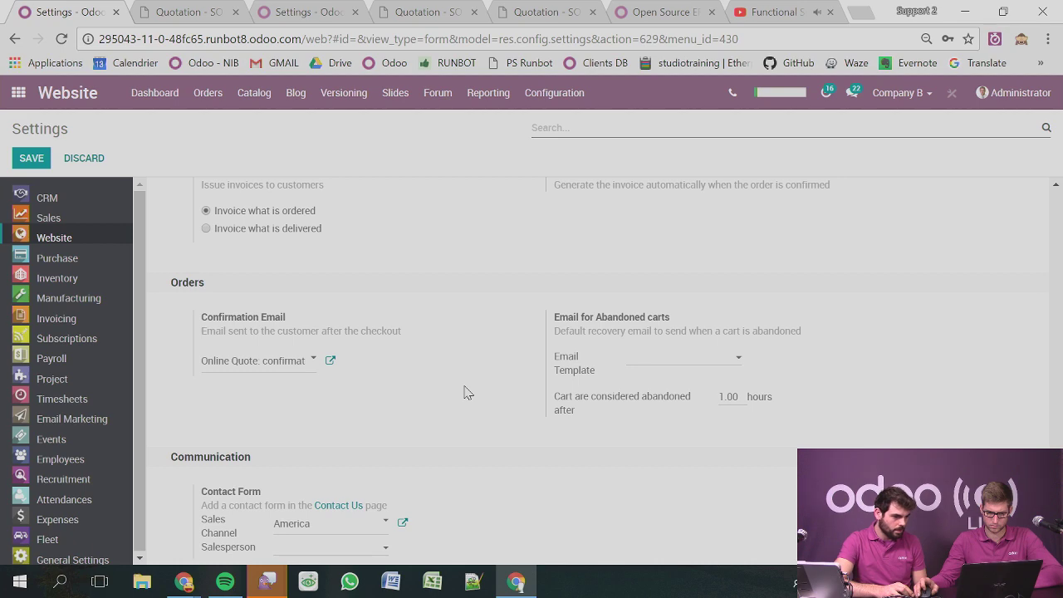
{"action": "scroll", "coordinate": [465, 392], "scroll_direction": "up", "scroll_amount": 4}
{"action": "scroll", "coordinate": [465, 392], "scroll_direction": "down", "scroll_amount": 4}
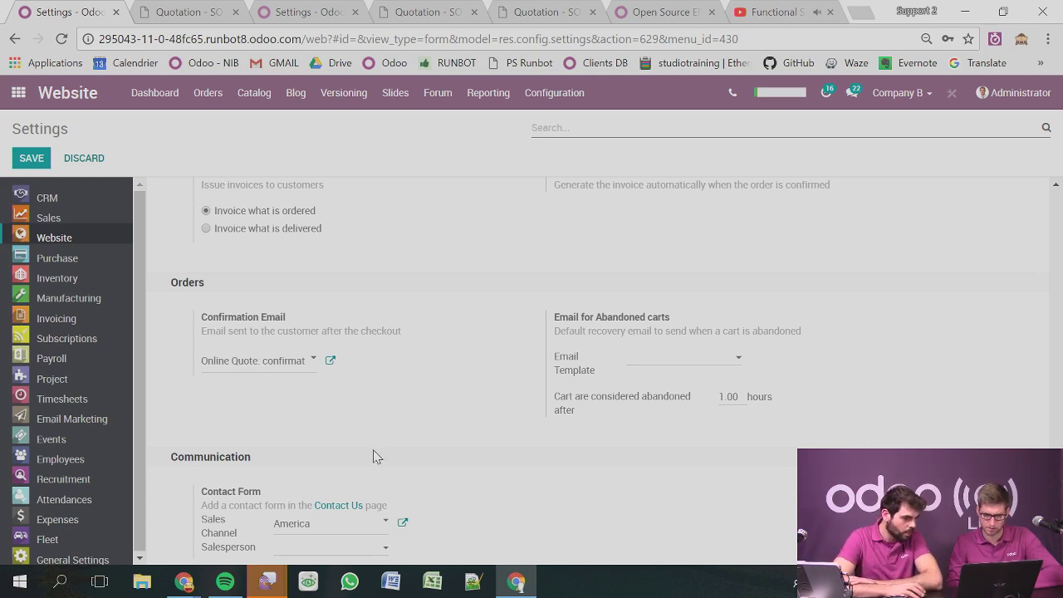
{"action": "scroll", "coordinate": [503, 507], "scroll_direction": "up", "scroll_amount": 15}
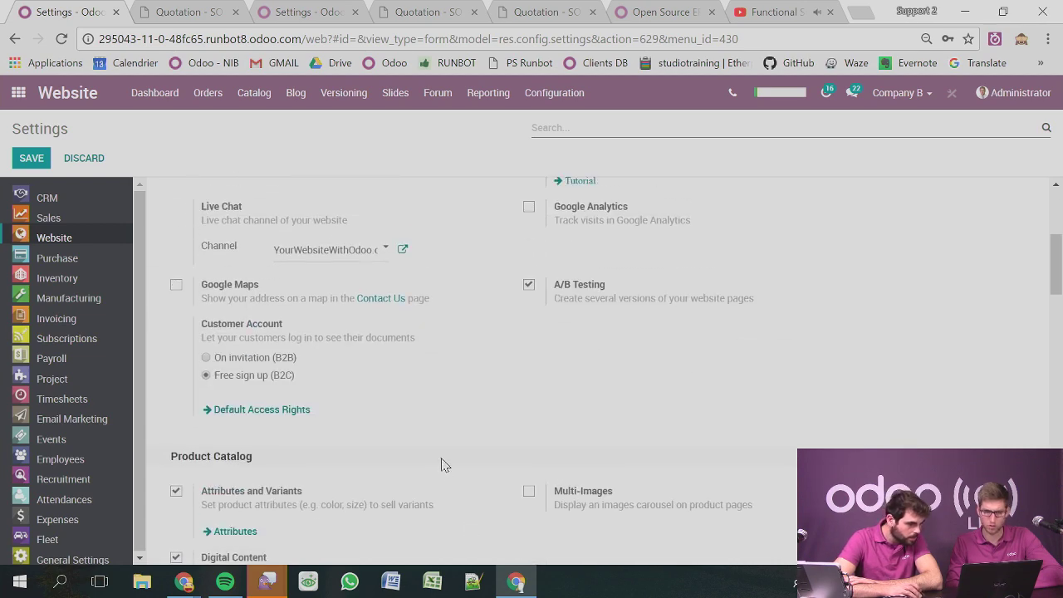
{"action": "scroll", "coordinate": [441, 465], "scroll_direction": "up", "scroll_amount": 4}
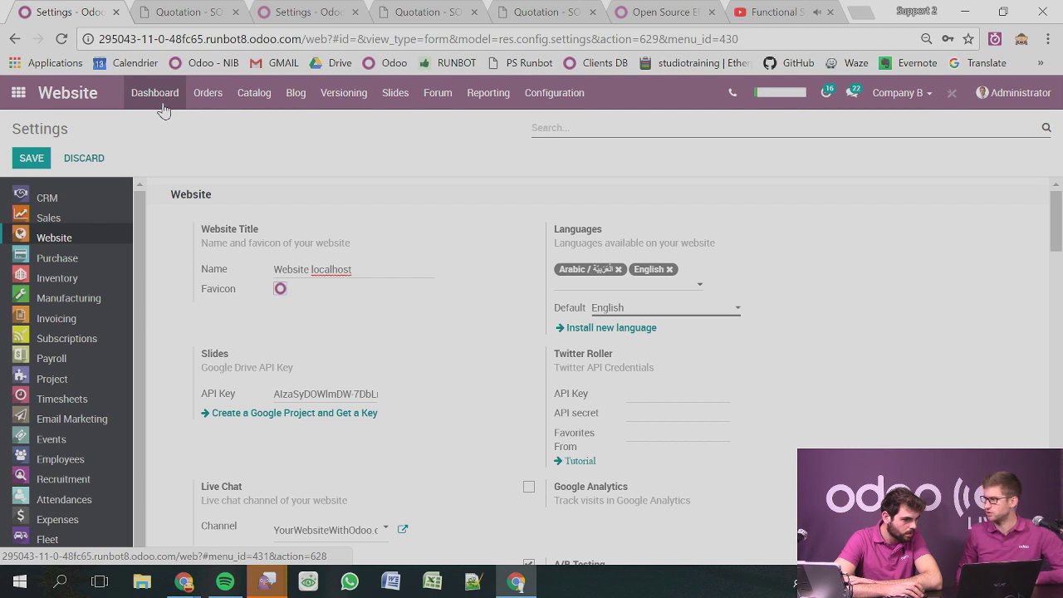
{"action": "left_click", "coordinate": [396, 97]}
{"action": "left_click", "coordinate": [555, 95]}
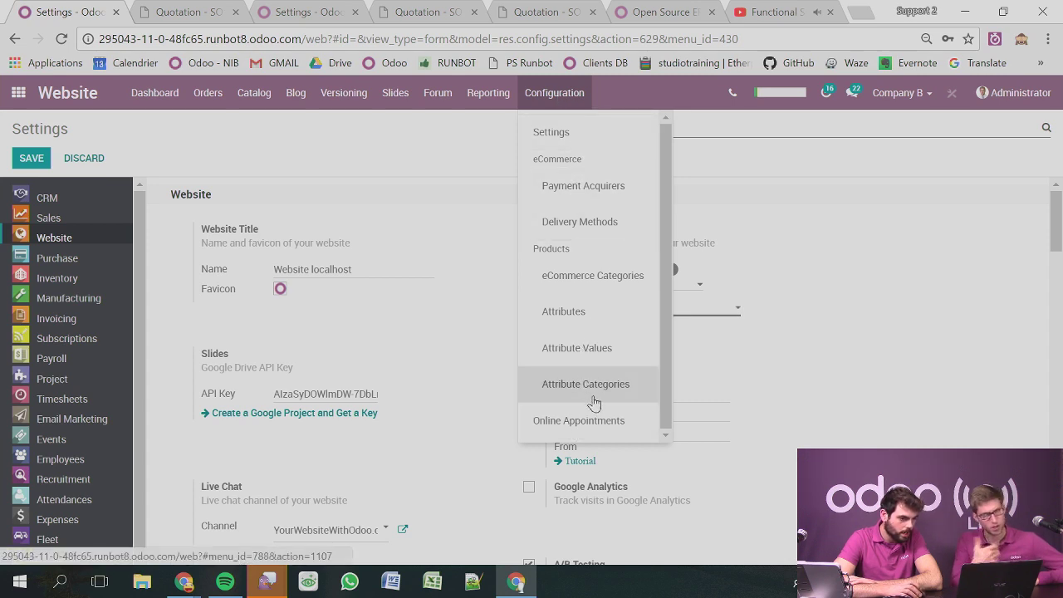
{"action": "left_click", "coordinate": [29, 92]}
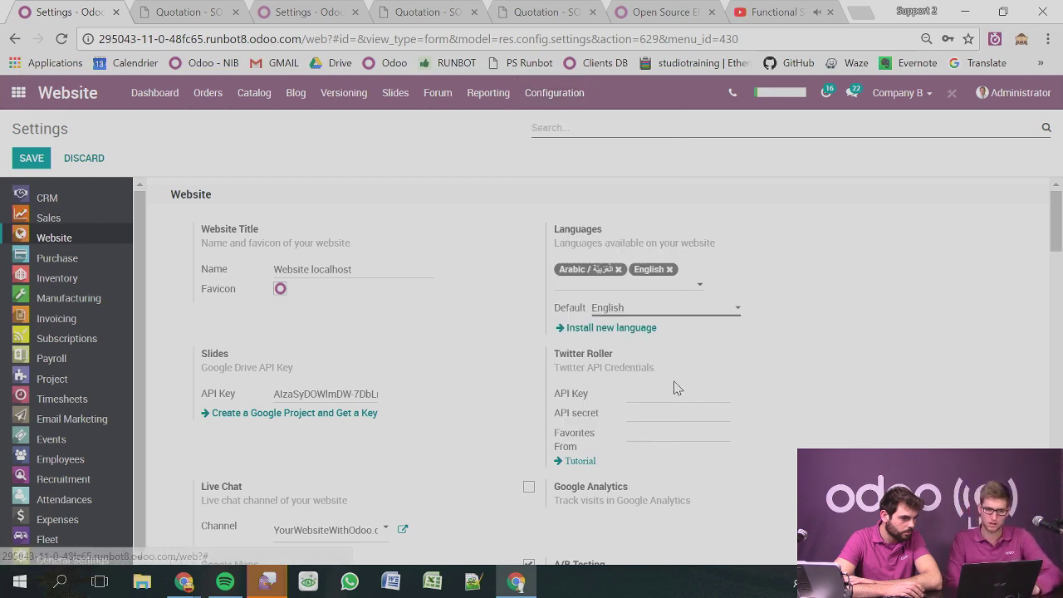
Open the Apps list, remove its Apps filter and search all modules for "form".
{"action": "left_click", "coordinate": [20, 93]}
{"action": "scroll", "coordinate": [665, 374], "scroll_direction": "down", "scroll_amount": 5}
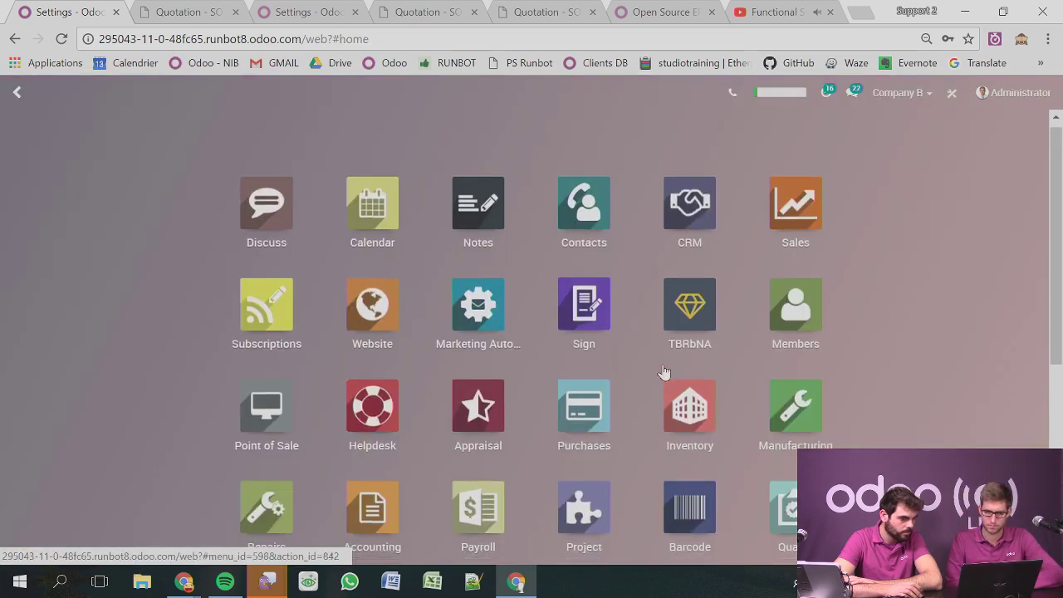
{"action": "left_click", "coordinate": [600, 473]}
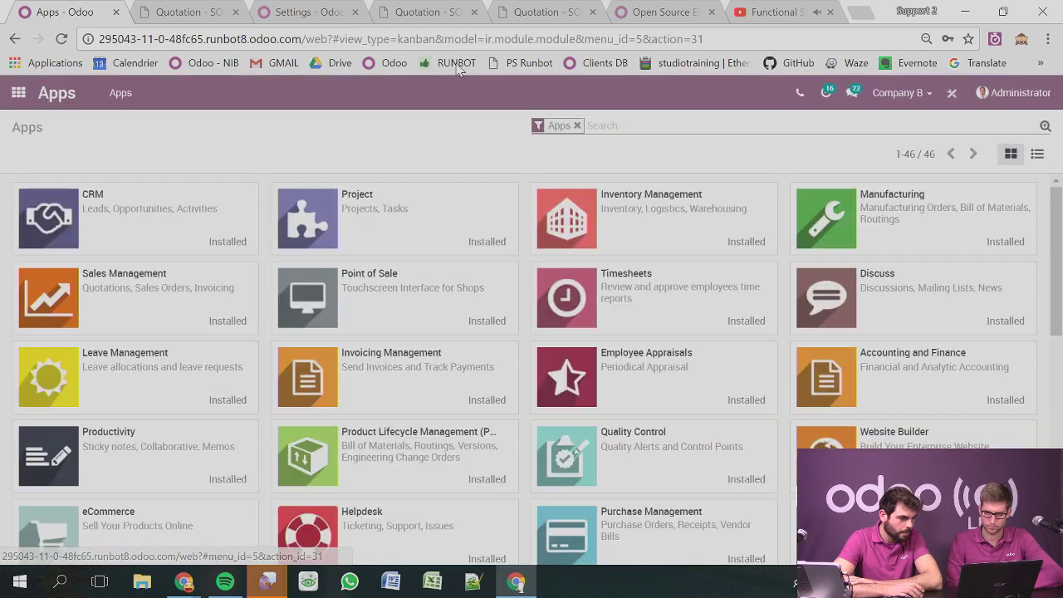
{"action": "left_click", "coordinate": [579, 125]}
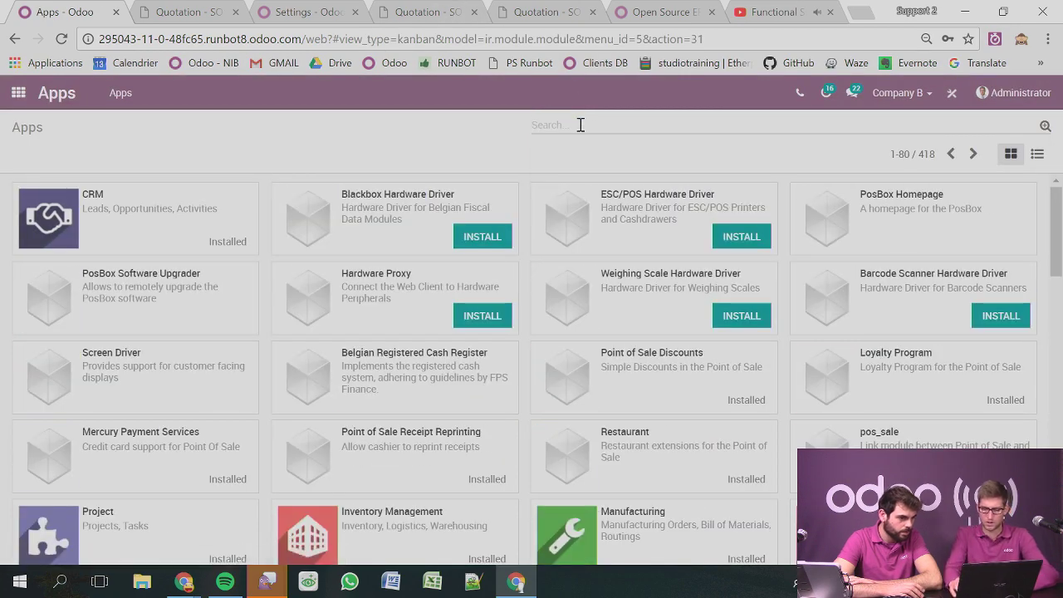
{"action": "type", "text": "form"}
{"action": "key", "text": "Return"}
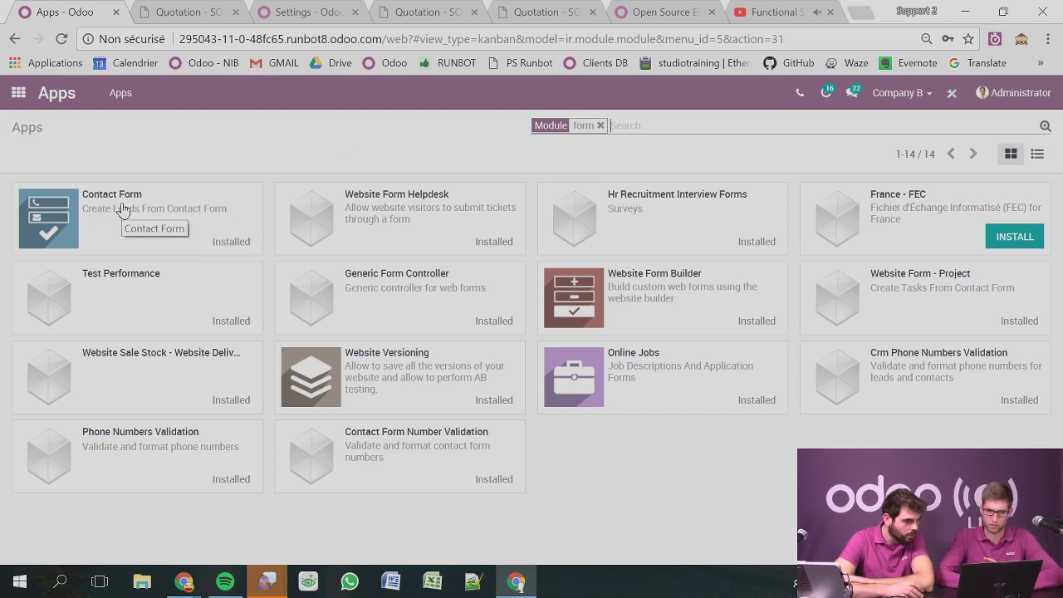
Return to the home screen and look through the available apps.
{"action": "left_click", "coordinate": [12, 98]}
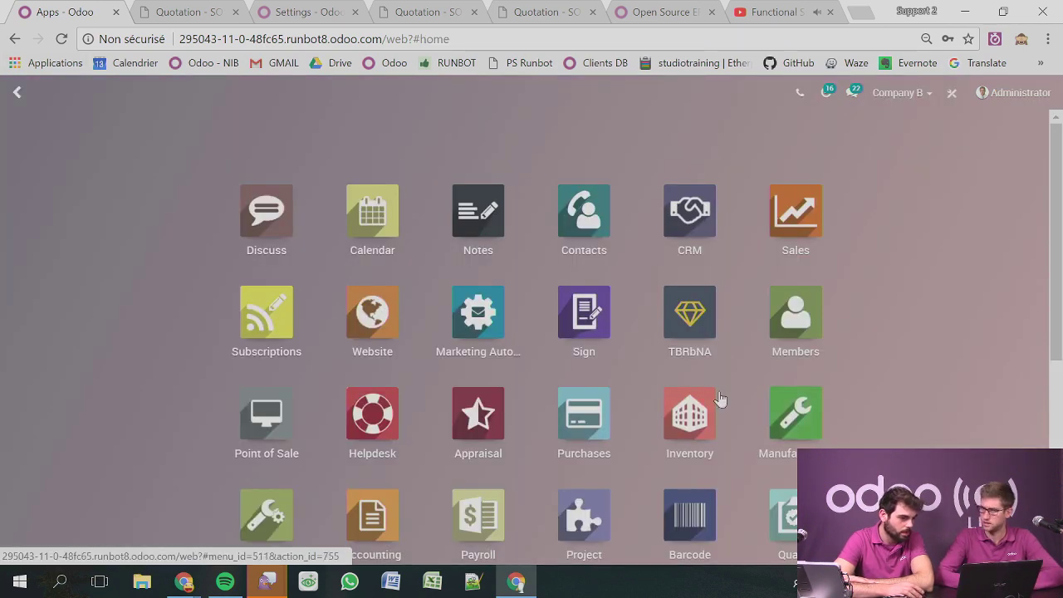
{"action": "scroll", "coordinate": [739, 399], "scroll_direction": "down", "scroll_amount": 2}
{"action": "scroll", "coordinate": [760, 393], "scroll_direction": "down", "scroll_amount": 3}
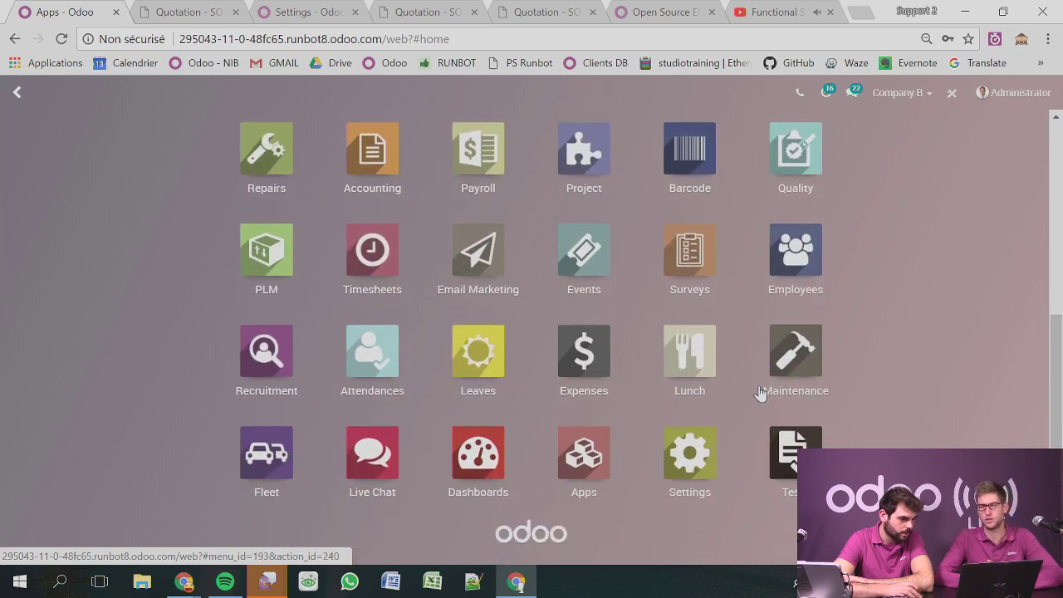
{"action": "scroll", "coordinate": [760, 394], "scroll_direction": "up", "scroll_amount": 4}
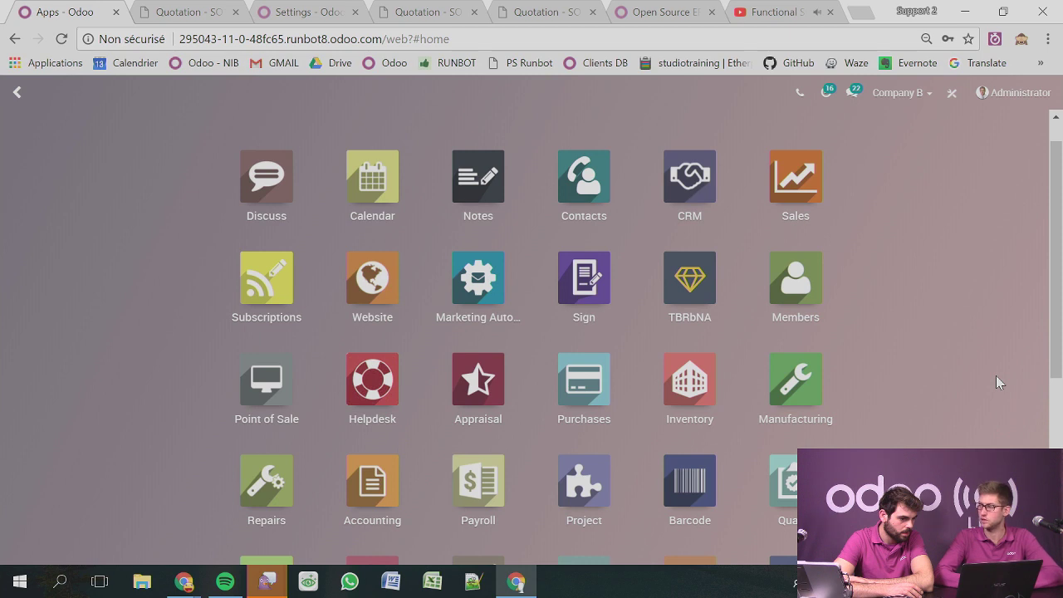
{"action": "scroll", "coordinate": [996, 378], "scroll_direction": "down", "scroll_amount": 2}
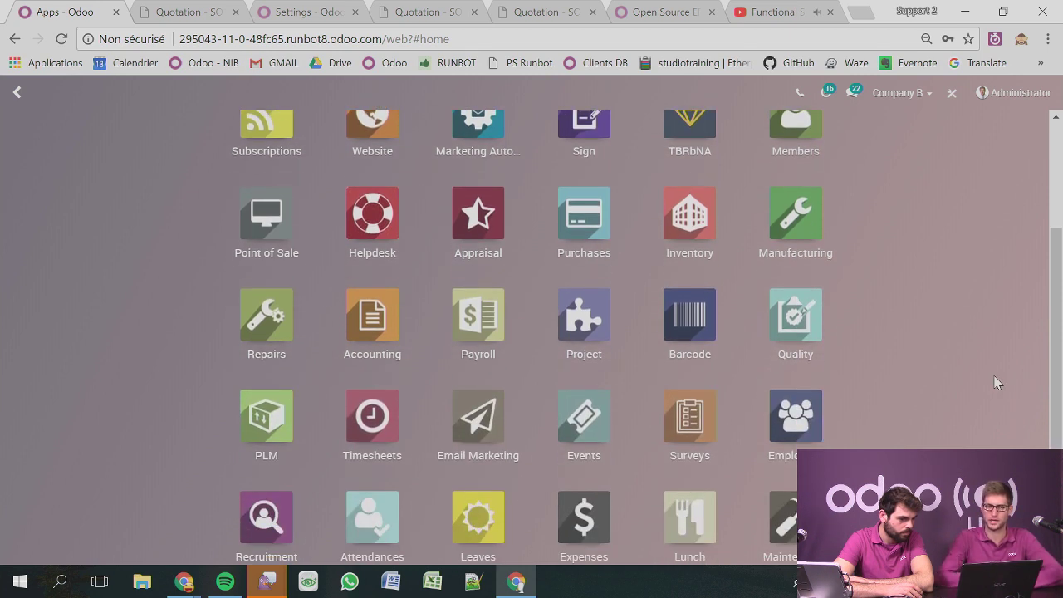
{"action": "scroll", "coordinate": [996, 382], "scroll_direction": "up", "scroll_amount": 2}
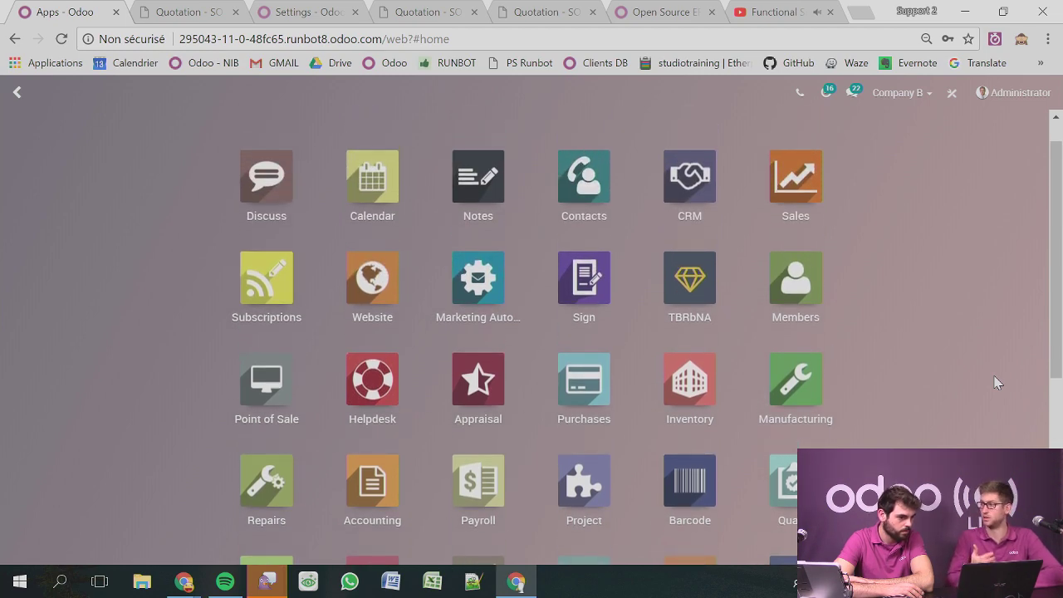
{"action": "scroll", "coordinate": [998, 382], "scroll_direction": "down", "scroll_amount": 4}
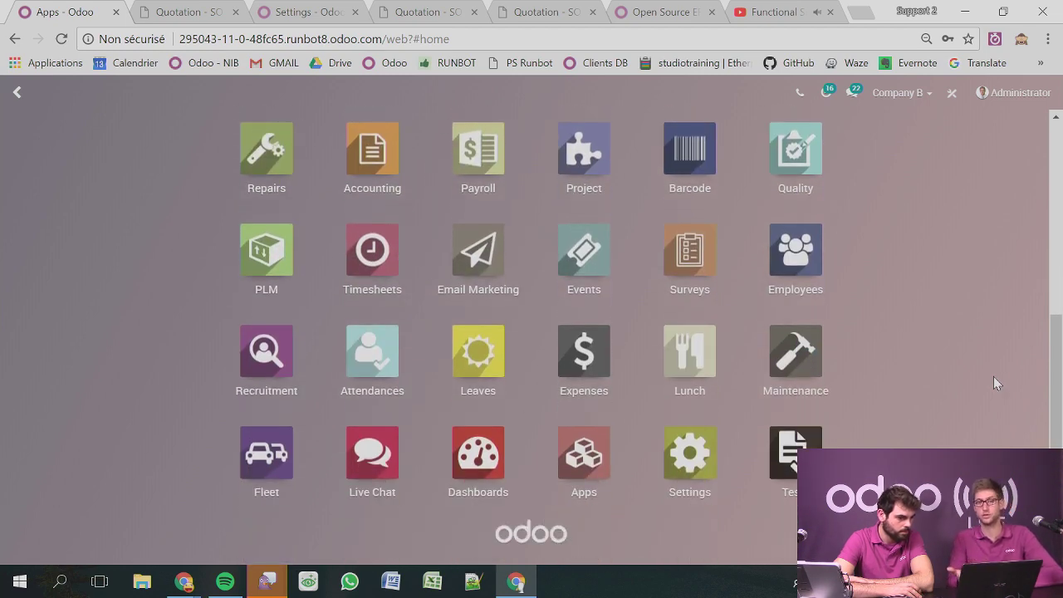
{"action": "scroll", "coordinate": [994, 378], "scroll_direction": "up", "scroll_amount": 3}
Open the Website app, go to the live website and review the form on the Contact us page.
{"action": "left_click", "coordinate": [380, 224]}
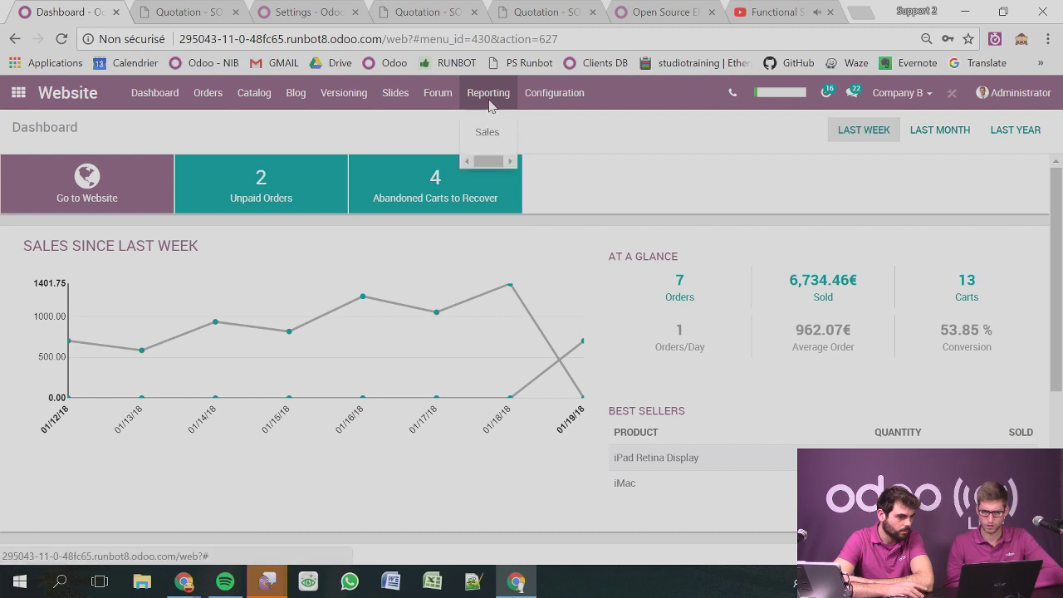
{"action": "left_click", "coordinate": [445, 98]}
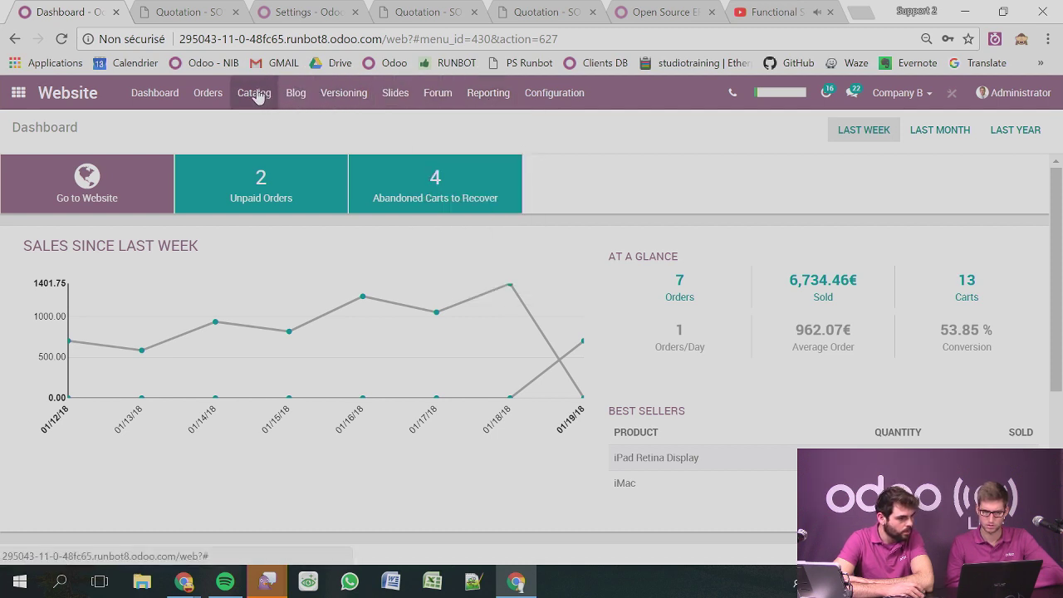
{"action": "left_click", "coordinate": [209, 95]}
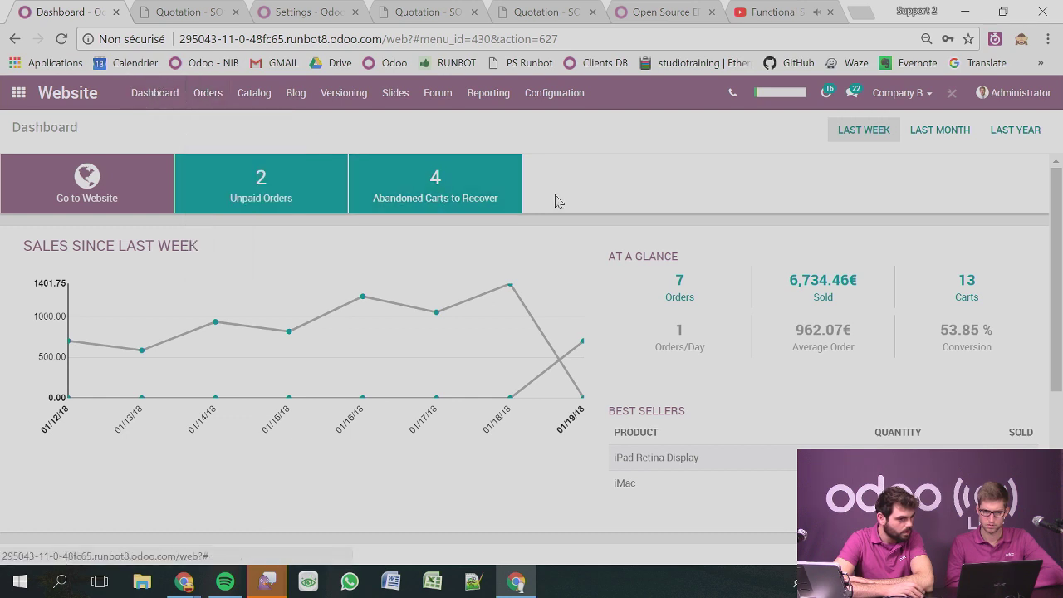
{"action": "left_click", "coordinate": [95, 176]}
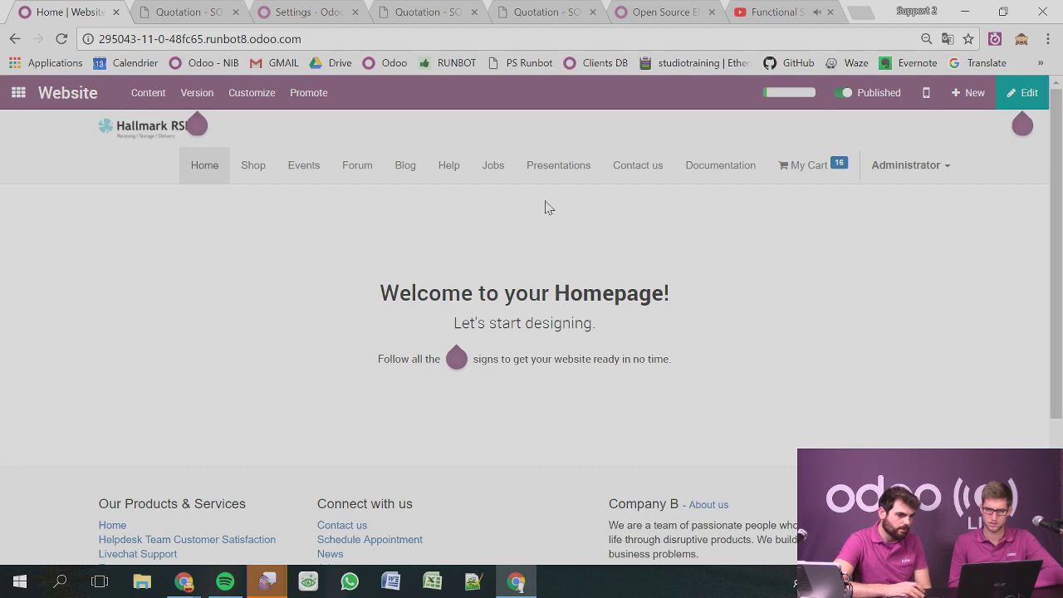
{"action": "left_click", "coordinate": [628, 169]}
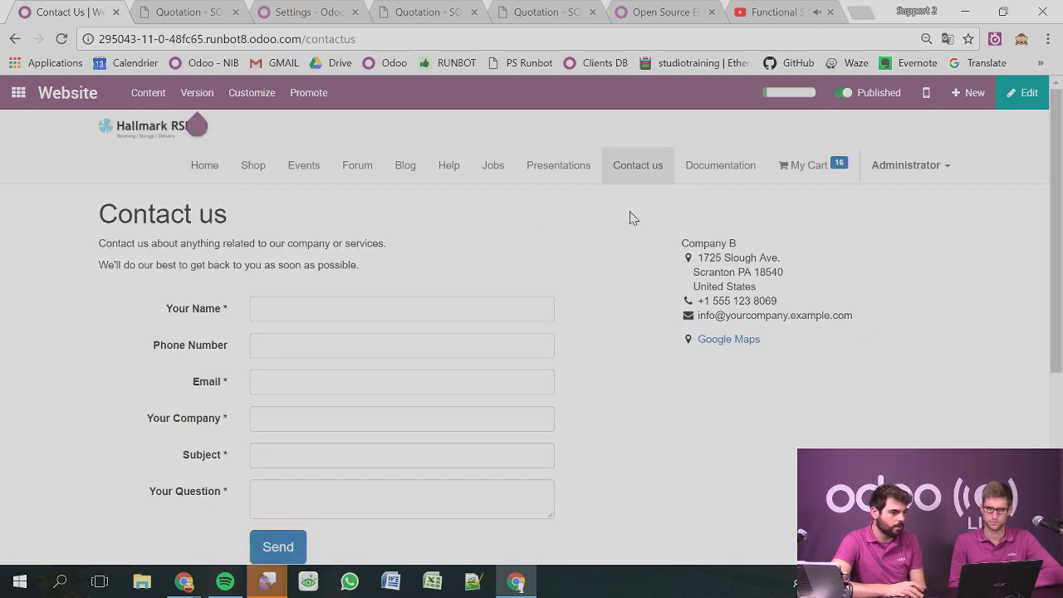
{"action": "scroll", "coordinate": [534, 270], "scroll_direction": "down", "scroll_amount": 3}
{"action": "scroll", "coordinate": [185, 330], "scroll_direction": "up", "scroll_amount": 3}
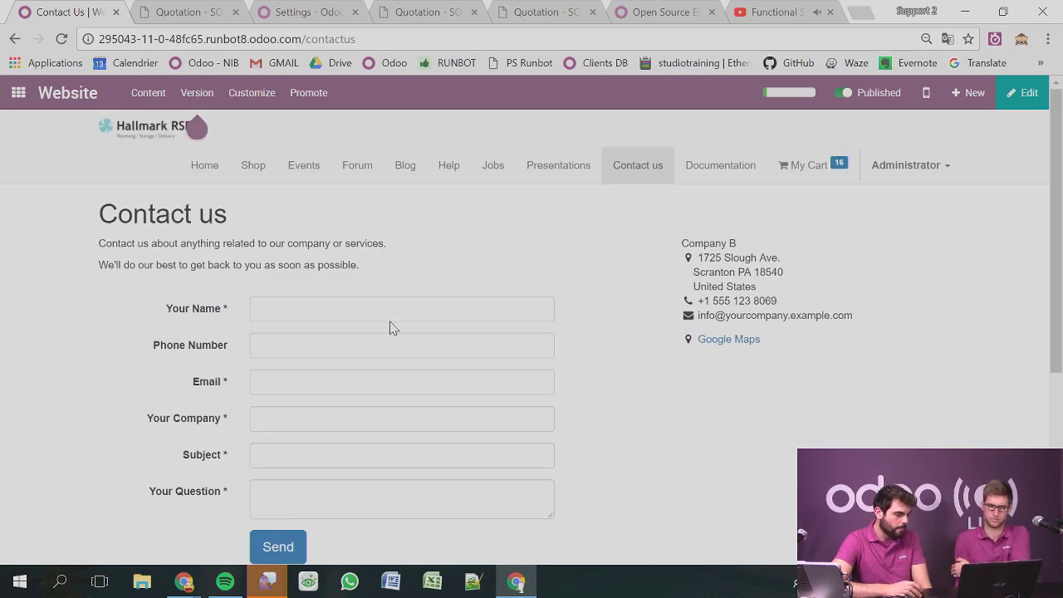
{"action": "scroll", "coordinate": [374, 337], "scroll_direction": "down", "scroll_amount": 1}
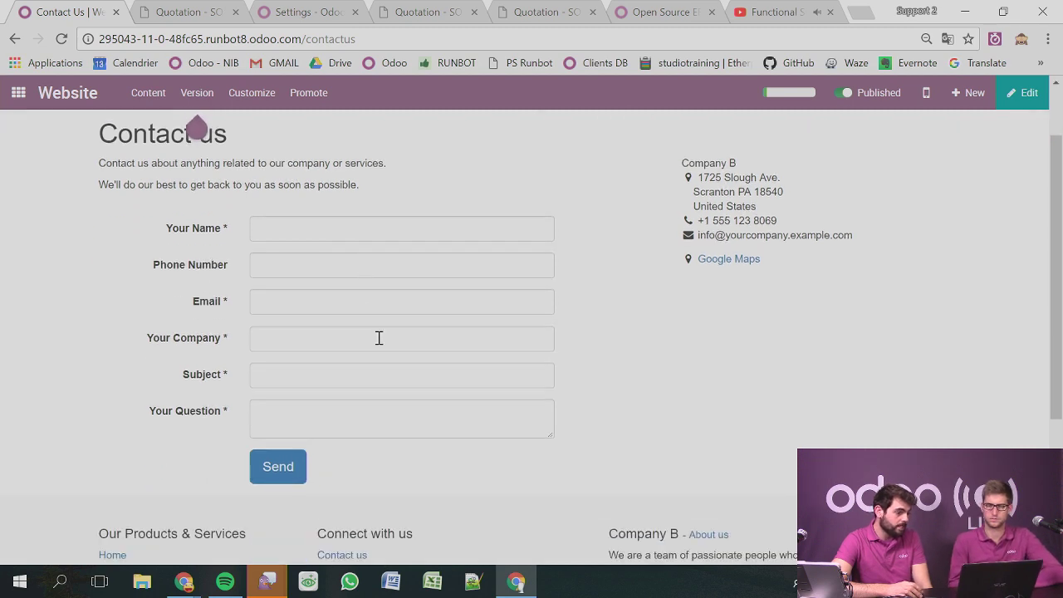
{"action": "scroll", "coordinate": [406, 332], "scroll_direction": "up", "scroll_amount": 1}
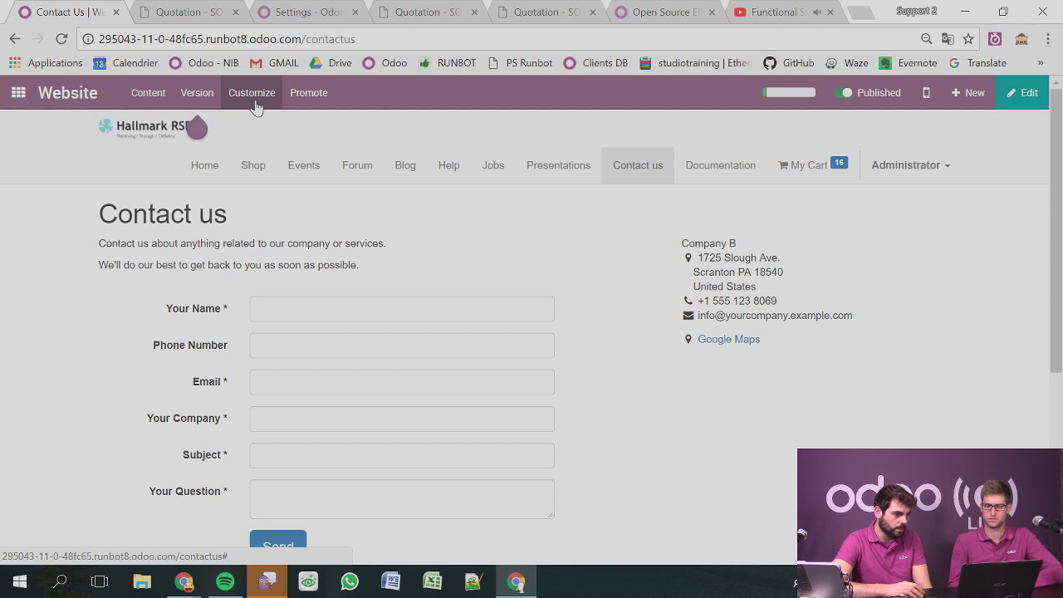
Edit the Contact us page and add a Form Builder block above the Contact us heading with the action Create a lead.
{"action": "left_click", "coordinate": [1026, 102]}
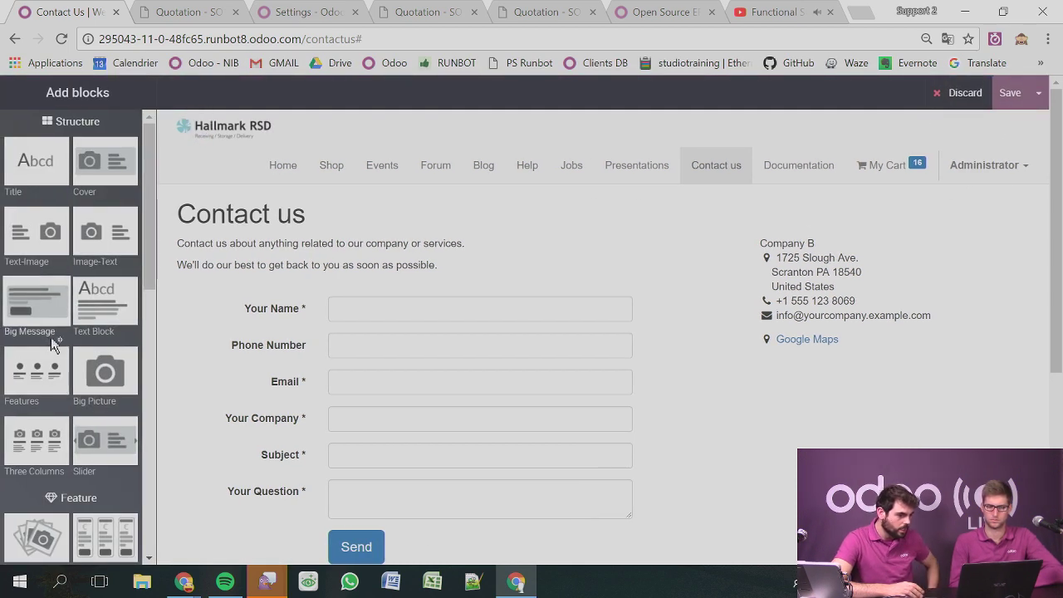
{"action": "scroll", "coordinate": [51, 342], "scroll_direction": "down", "scroll_amount": 3}
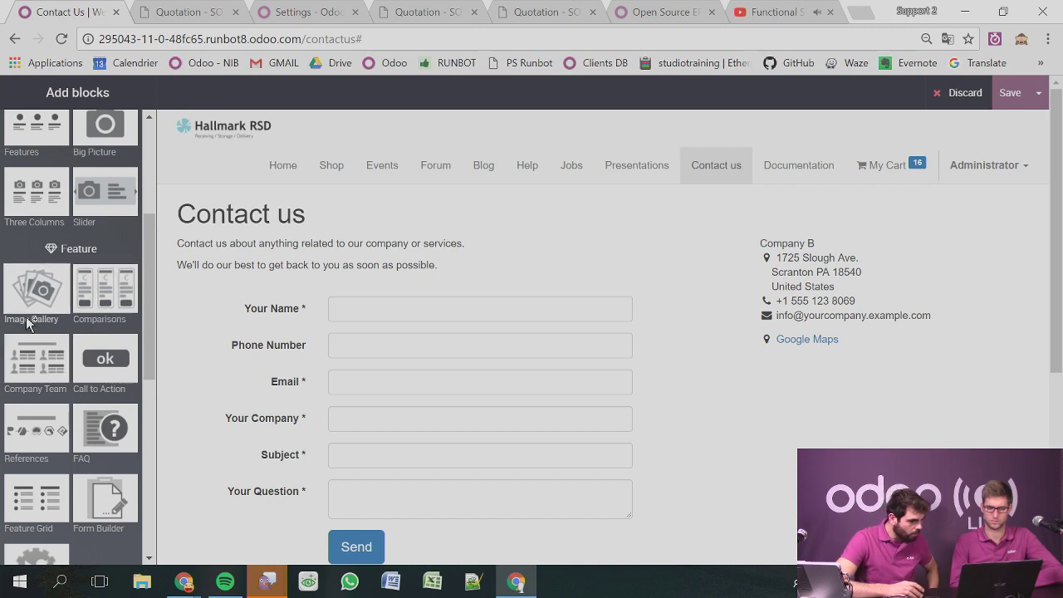
{"action": "scroll", "coordinate": [97, 425], "scroll_direction": "down", "scroll_amount": 1}
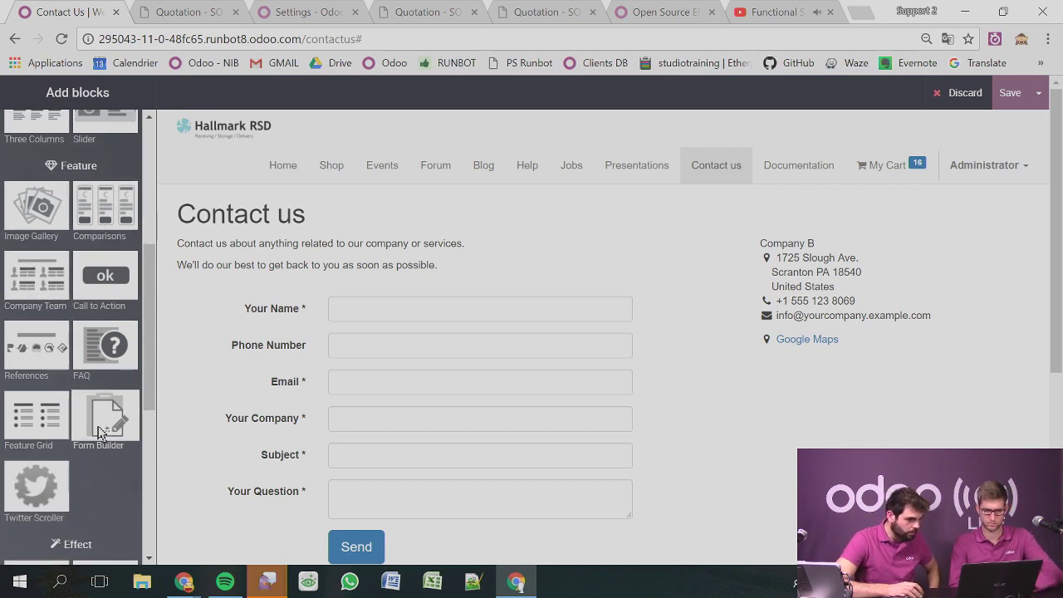
{"action": "left_click_drag", "start_coordinate": [98, 432], "coordinate": [603, 178]}
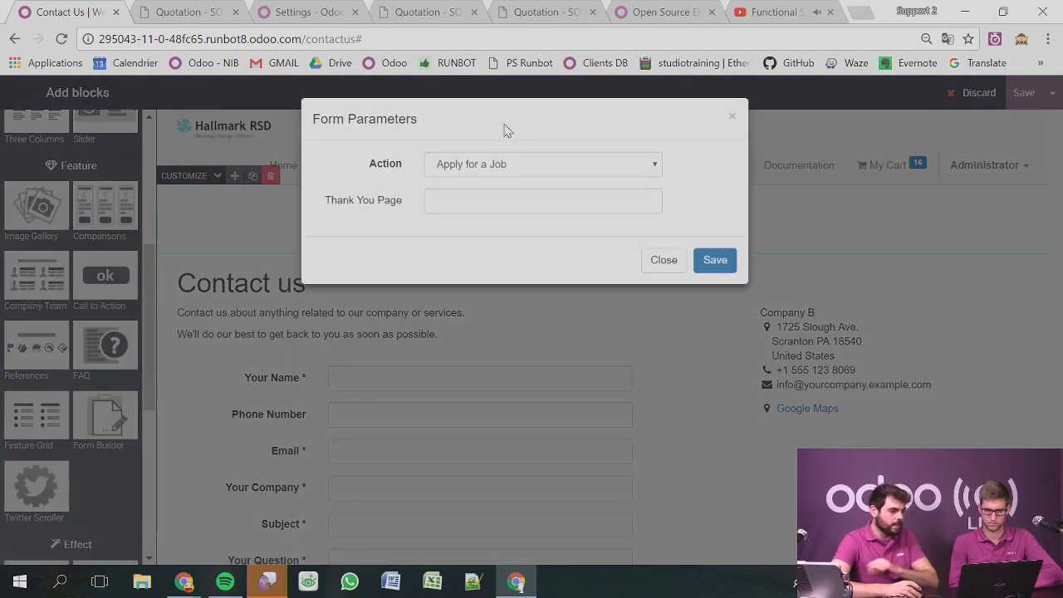
{"action": "left_click", "coordinate": [563, 169]}
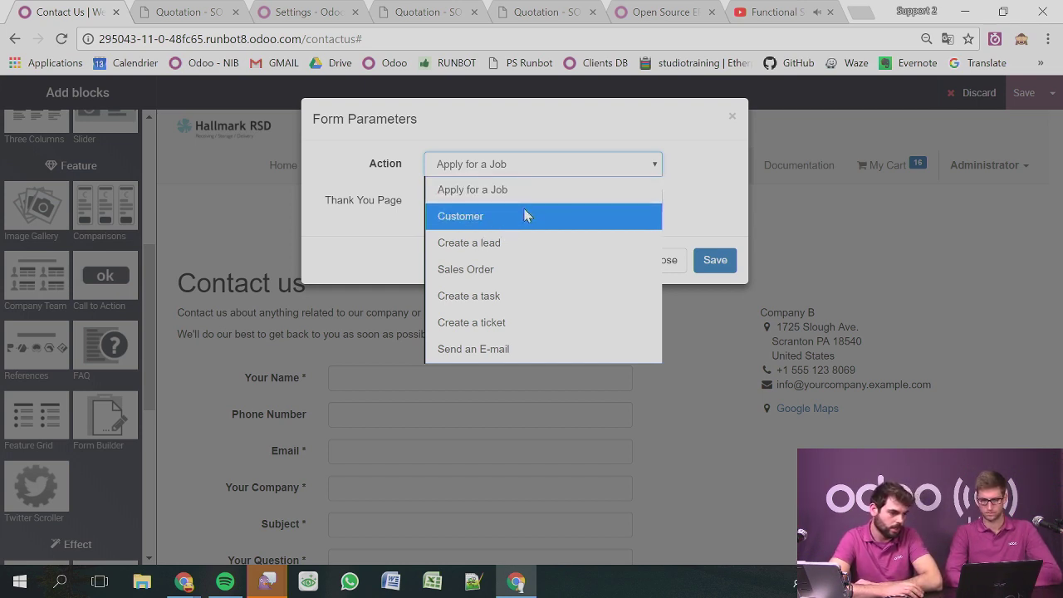
{"action": "left_click", "coordinate": [542, 243]}
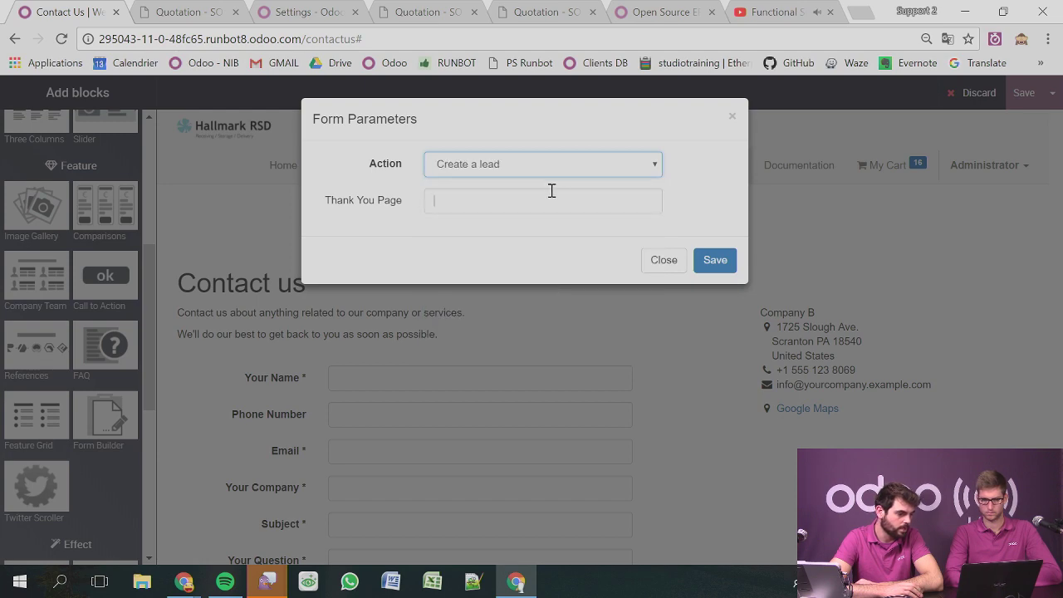
{"action": "left_click", "coordinate": [714, 260]}
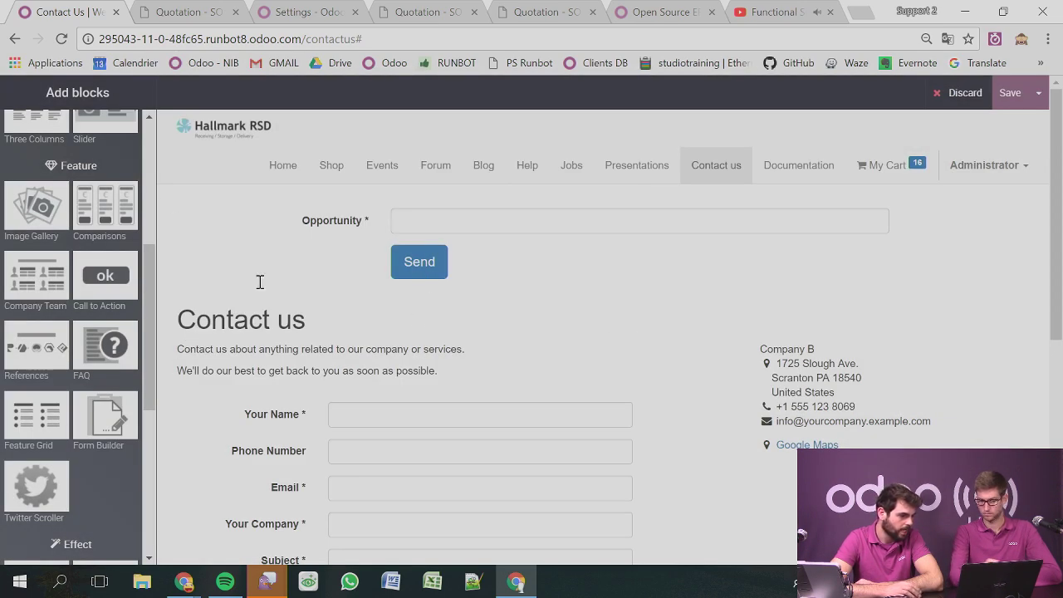
Look through the existing fields that can be added to the new lead form, then close the field parameters without adding one.
{"action": "left_click", "coordinate": [345, 226]}
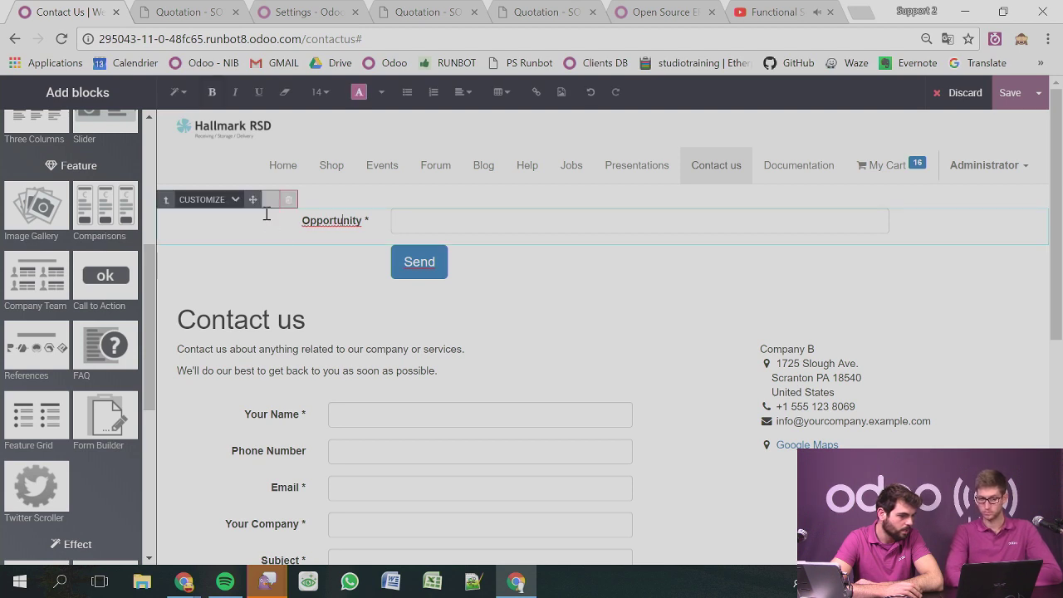
{"action": "left_click", "coordinate": [236, 201]}
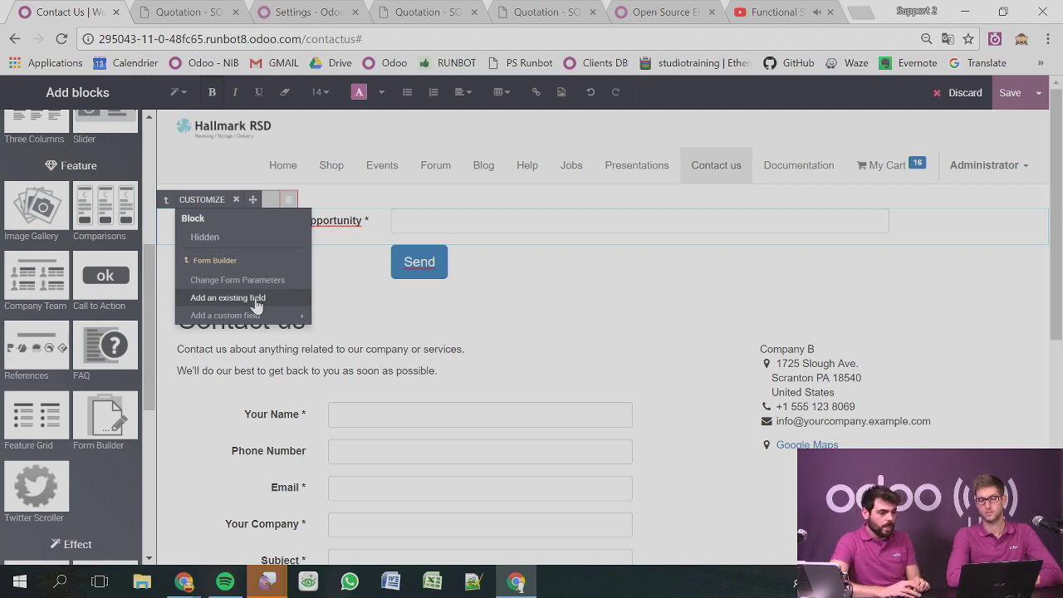
{"action": "left_click", "coordinate": [228, 297]}
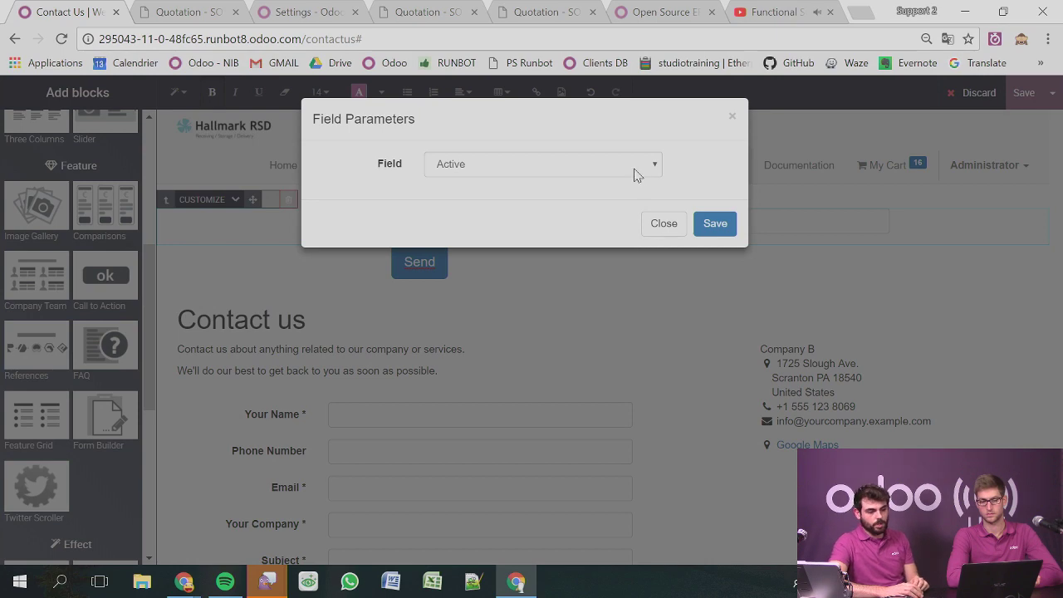
{"action": "left_click", "coordinate": [637, 166]}
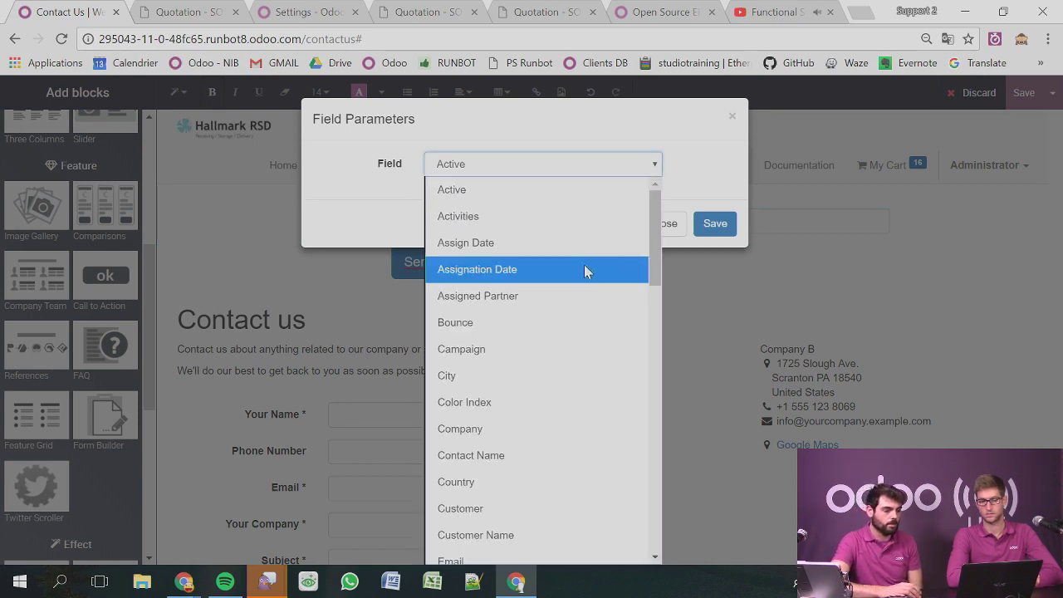
{"action": "scroll", "coordinate": [570, 254], "scroll_direction": "down", "scroll_amount": 10}
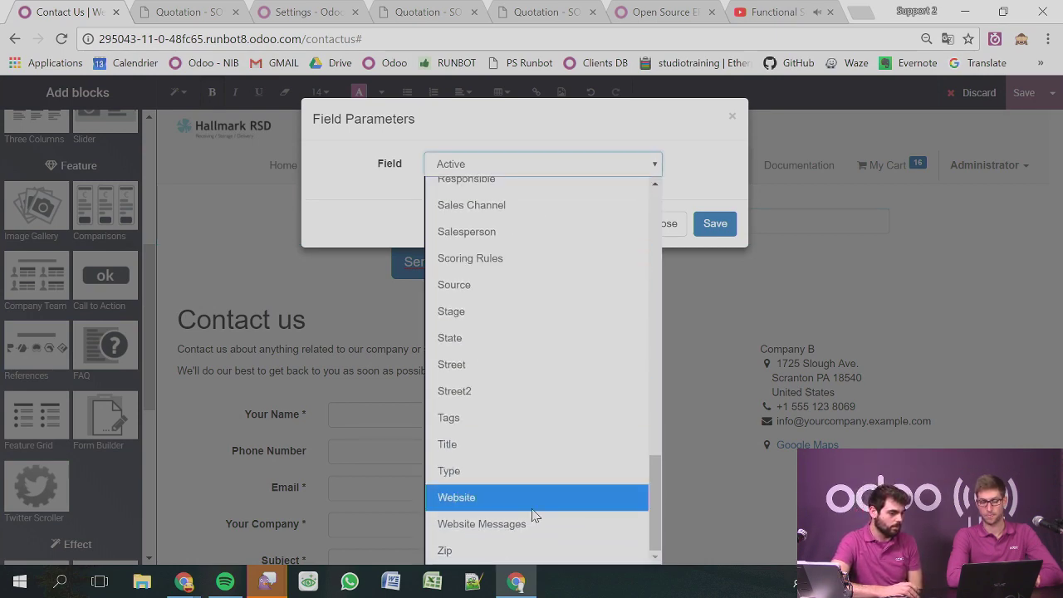
{"action": "scroll", "coordinate": [528, 540], "scroll_direction": "up", "scroll_amount": 10}
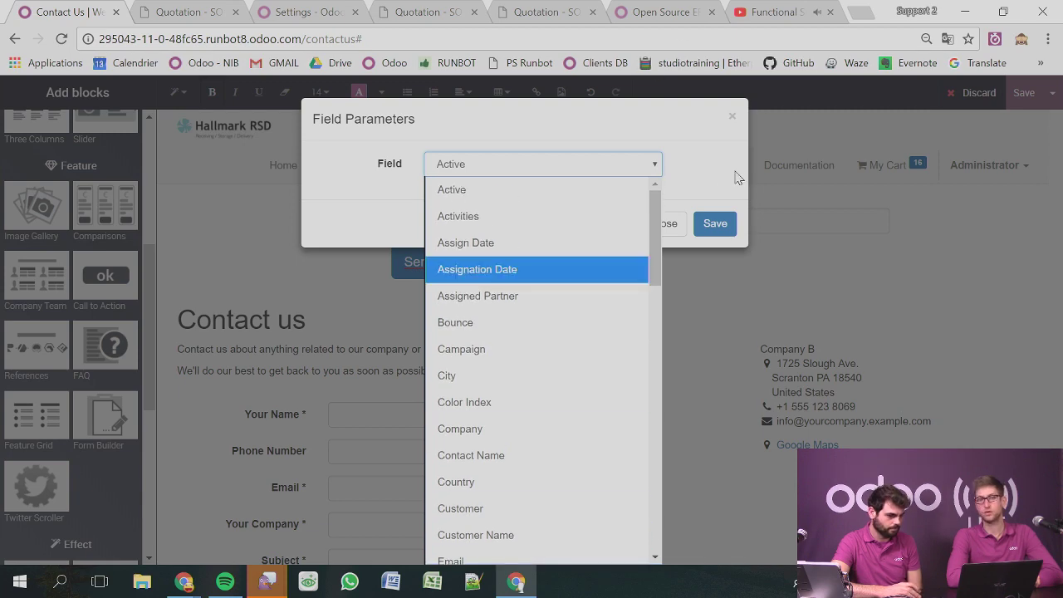
{"action": "left_click", "coordinate": [674, 223]}
{"action": "left_click", "coordinate": [674, 223]}
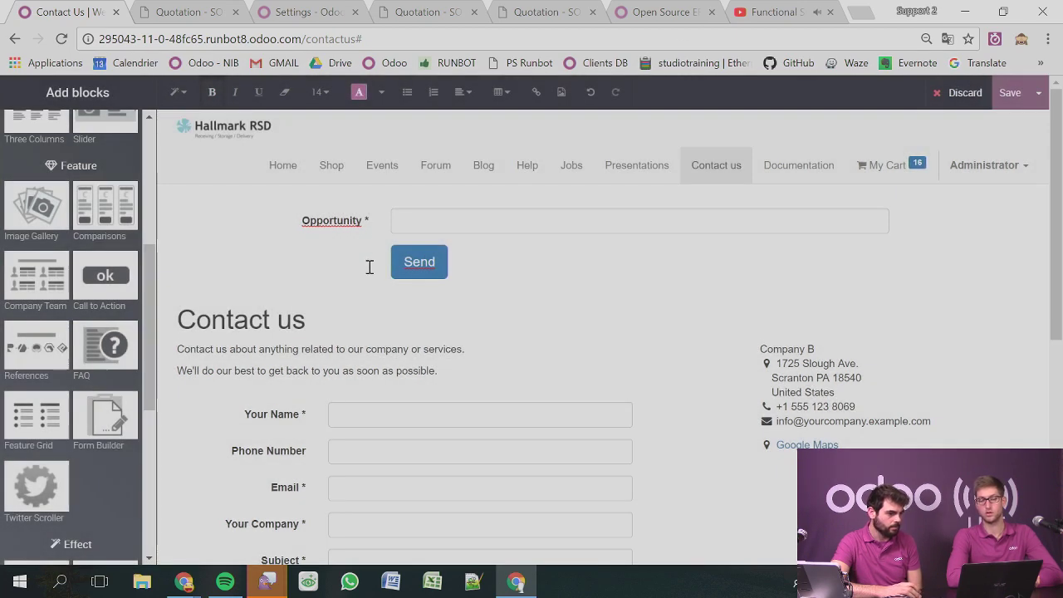
Check the custom field types available for the lead form, then discard all unsaved edits to the Contact us page.
{"action": "mouse_move", "coordinate": [351, 221]}
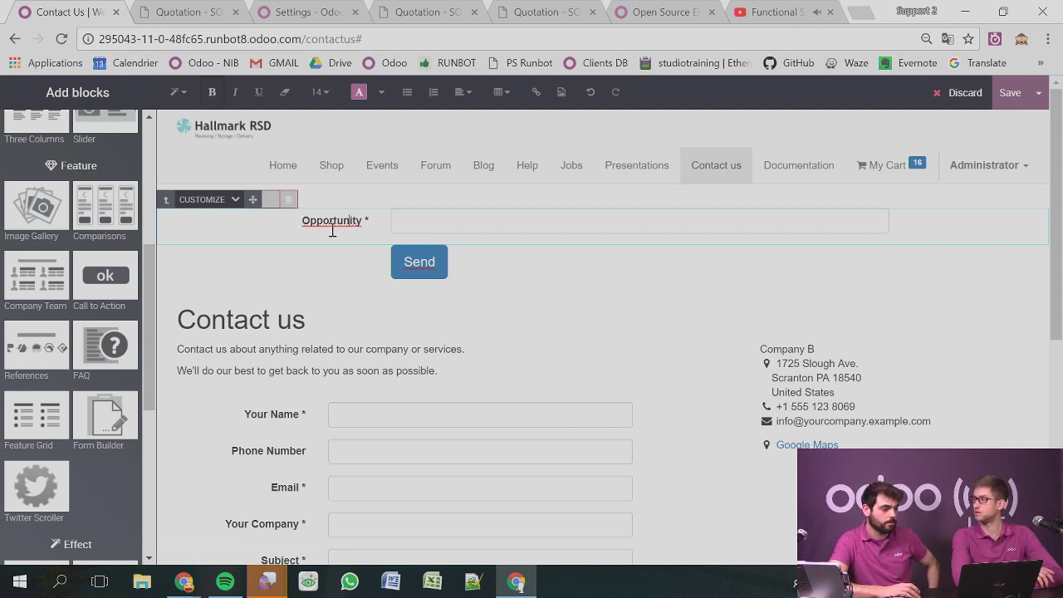
{"action": "left_click", "coordinate": [231, 200]}
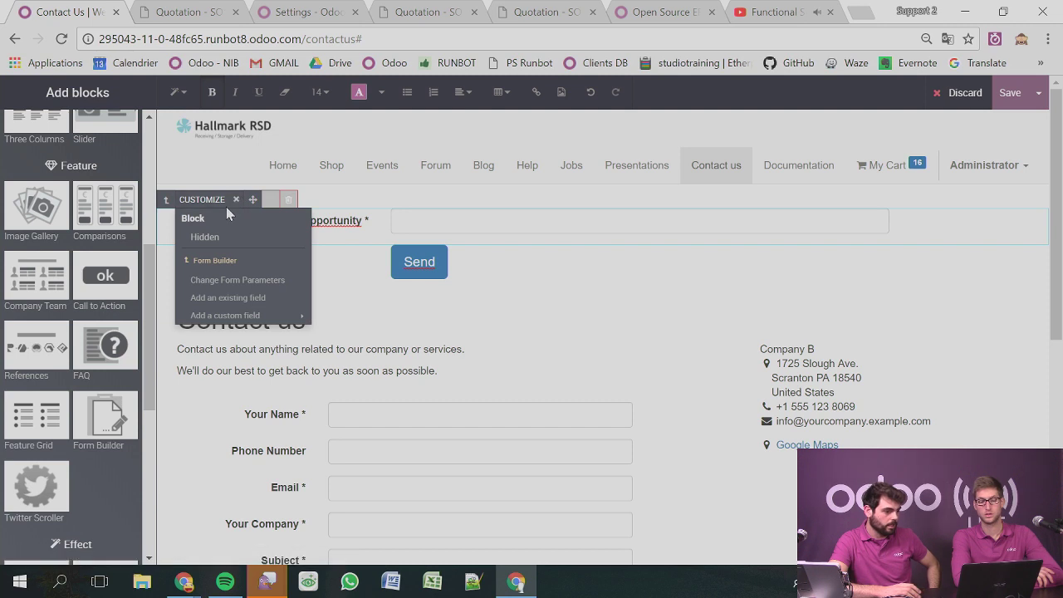
{"action": "mouse_move", "coordinate": [275, 319]}
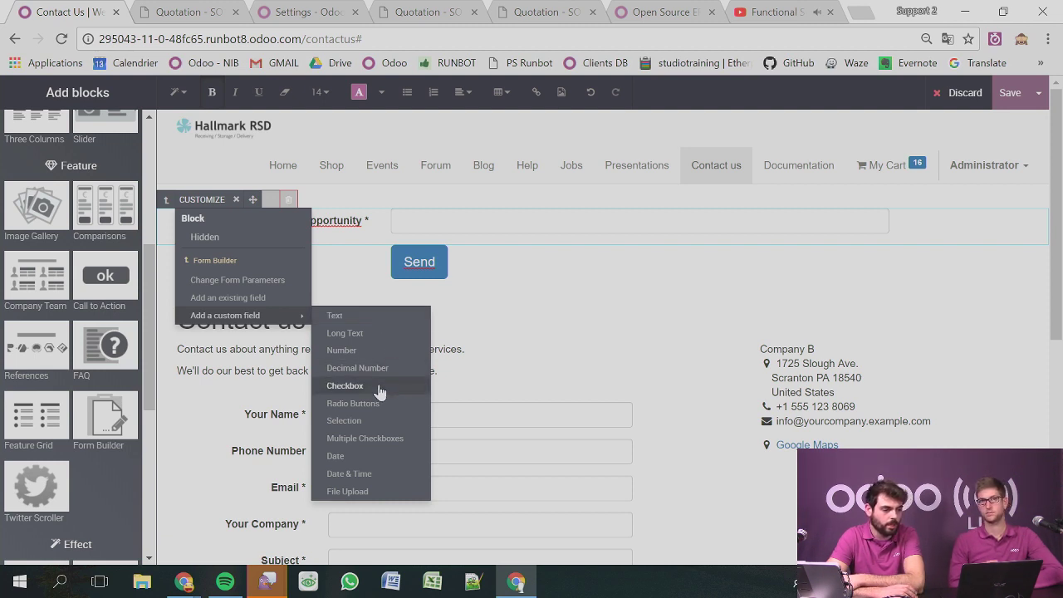
{"action": "left_click", "coordinate": [553, 292]}
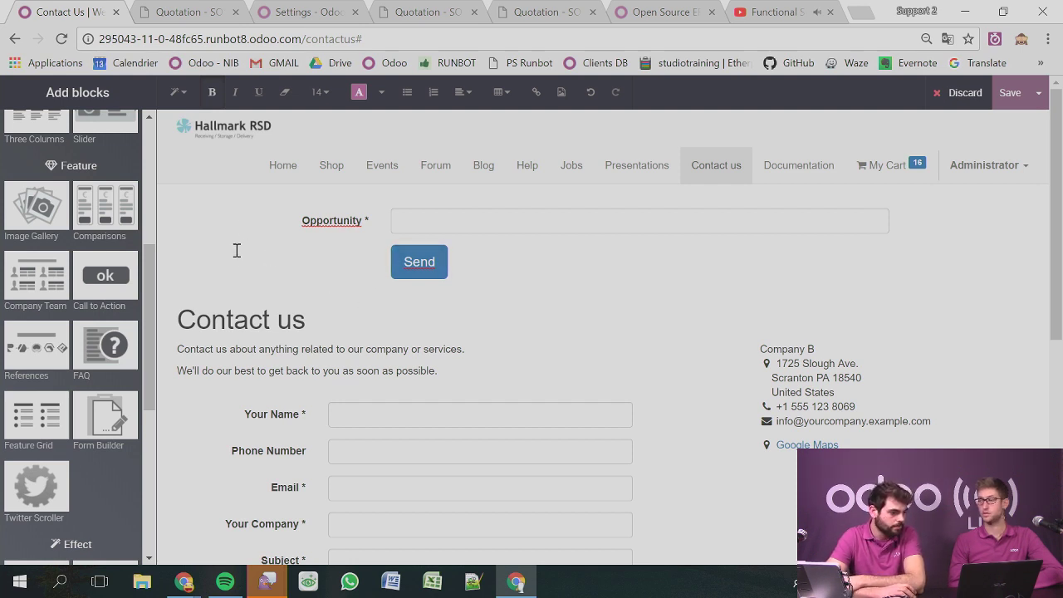
{"action": "left_click", "coordinate": [947, 95]}
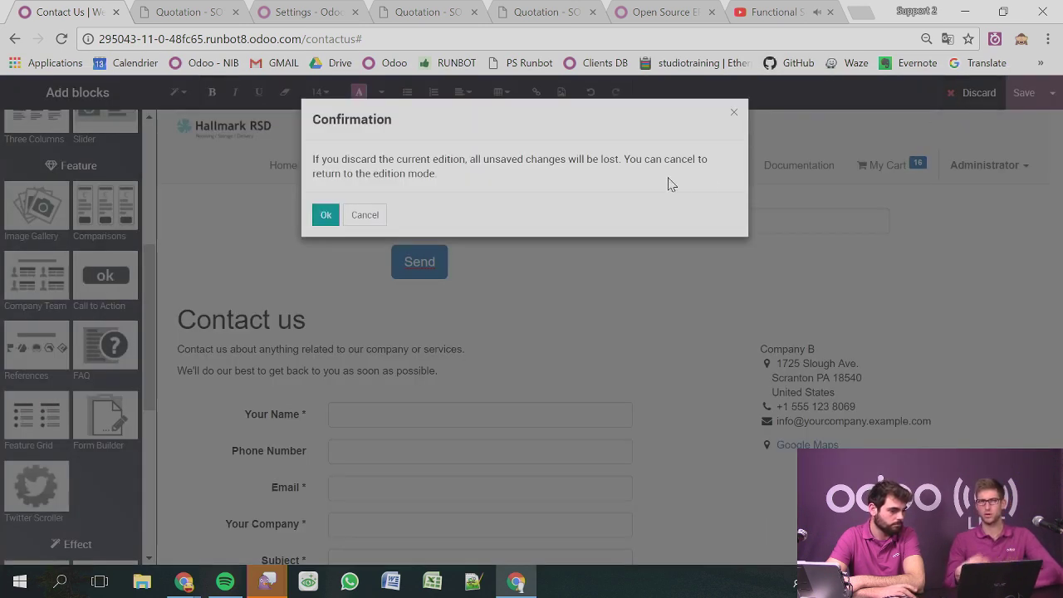
{"action": "left_click", "coordinate": [321, 216]}
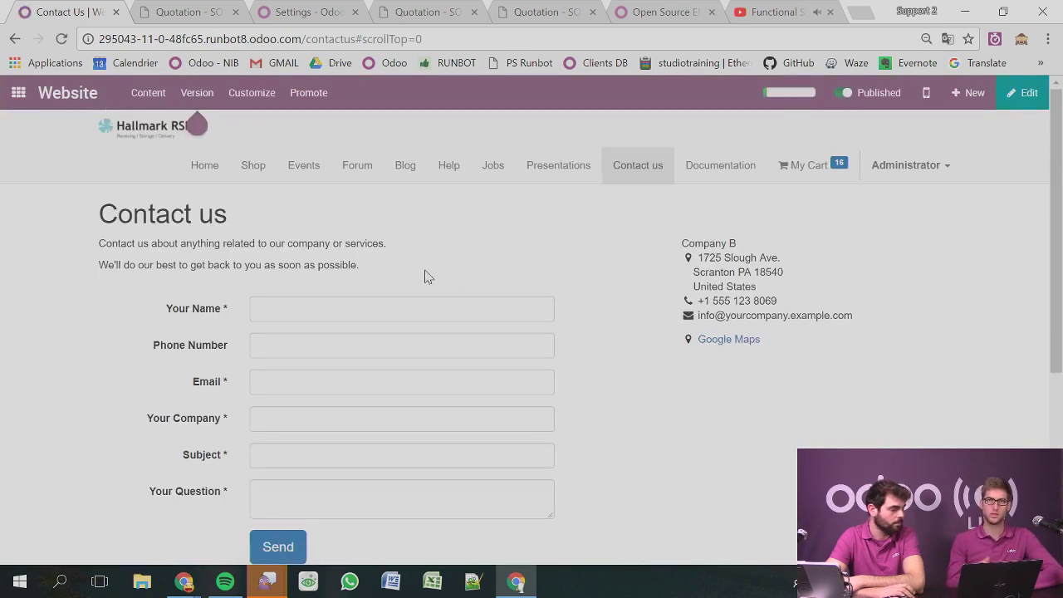
Switch to the YouTube live stream and read through the viewers' questions in the live chat.
{"action": "left_click", "coordinate": [772, 19]}
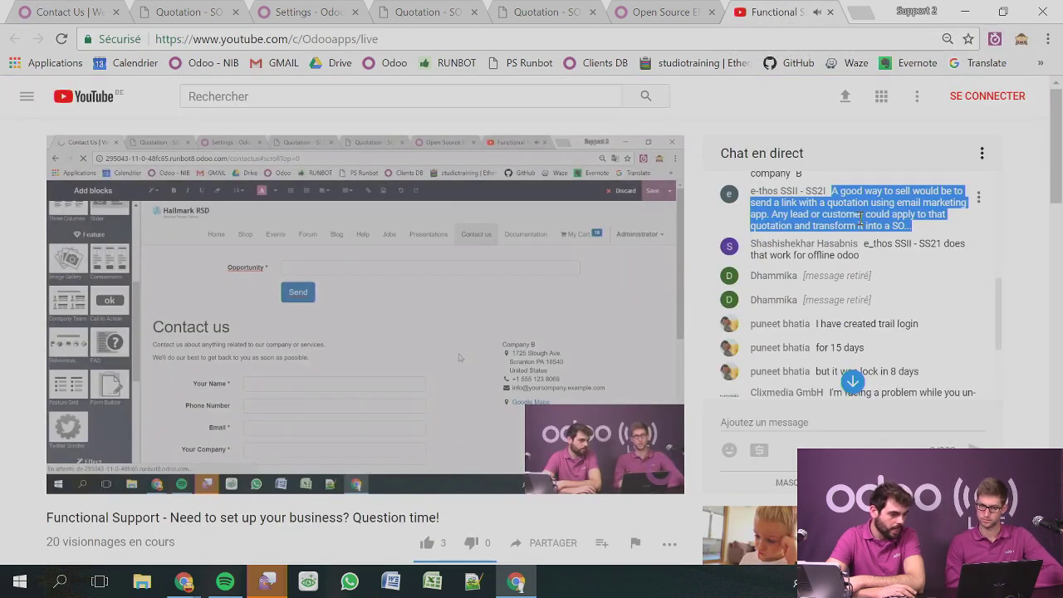
{"action": "scroll", "coordinate": [888, 264], "scroll_direction": "down", "scroll_amount": 1}
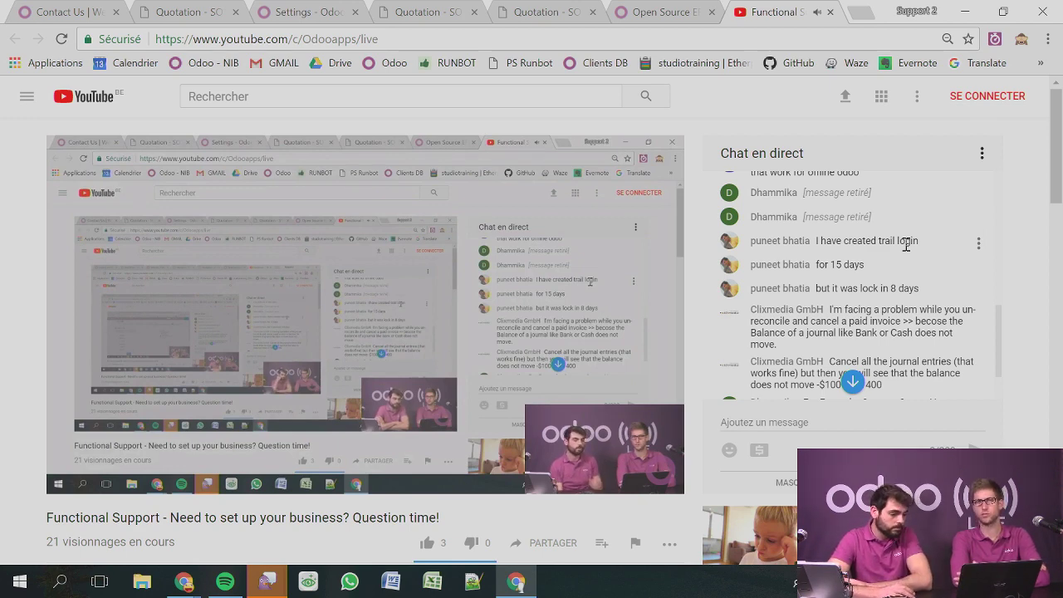
{"action": "scroll", "coordinate": [829, 282], "scroll_direction": "up", "scroll_amount": 2}
{"action": "triple_click", "coordinate": [828, 276]}
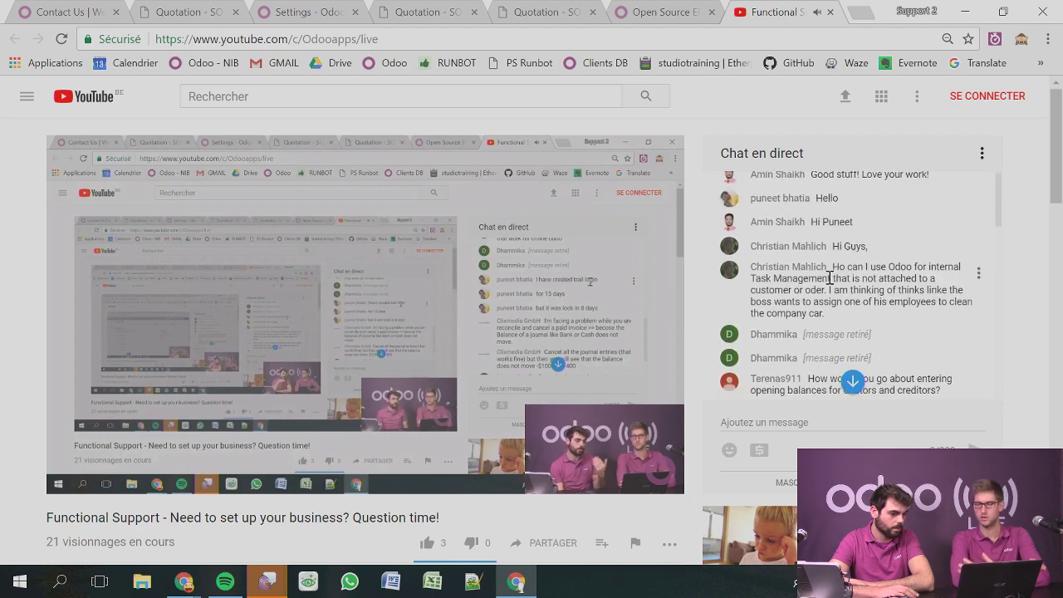
{"action": "scroll", "coordinate": [829, 277], "scroll_direction": "down", "scroll_amount": 3}
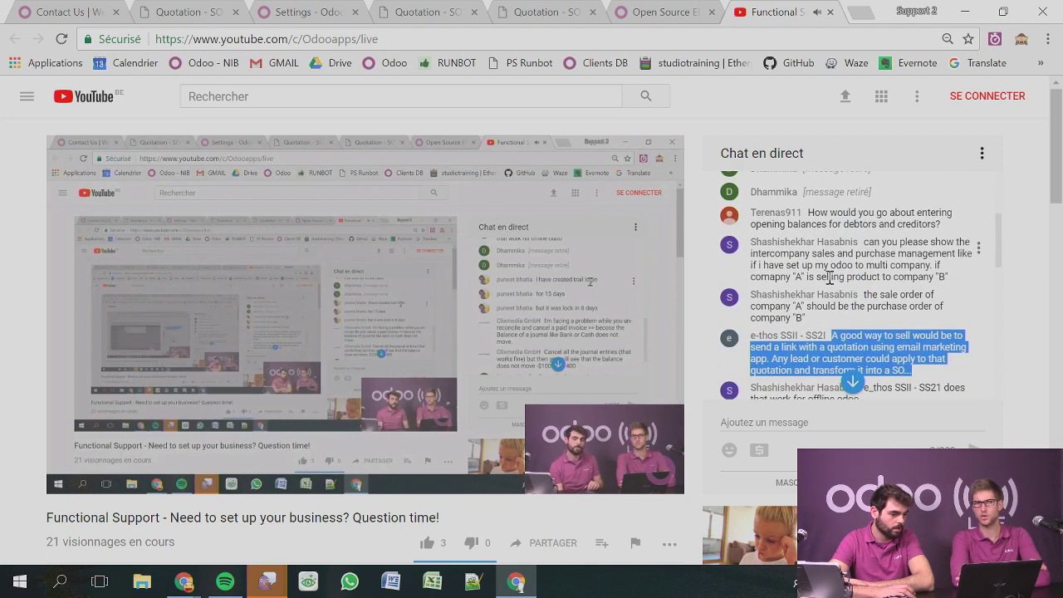
{"action": "scroll", "coordinate": [828, 278], "scroll_direction": "down", "scroll_amount": 5}
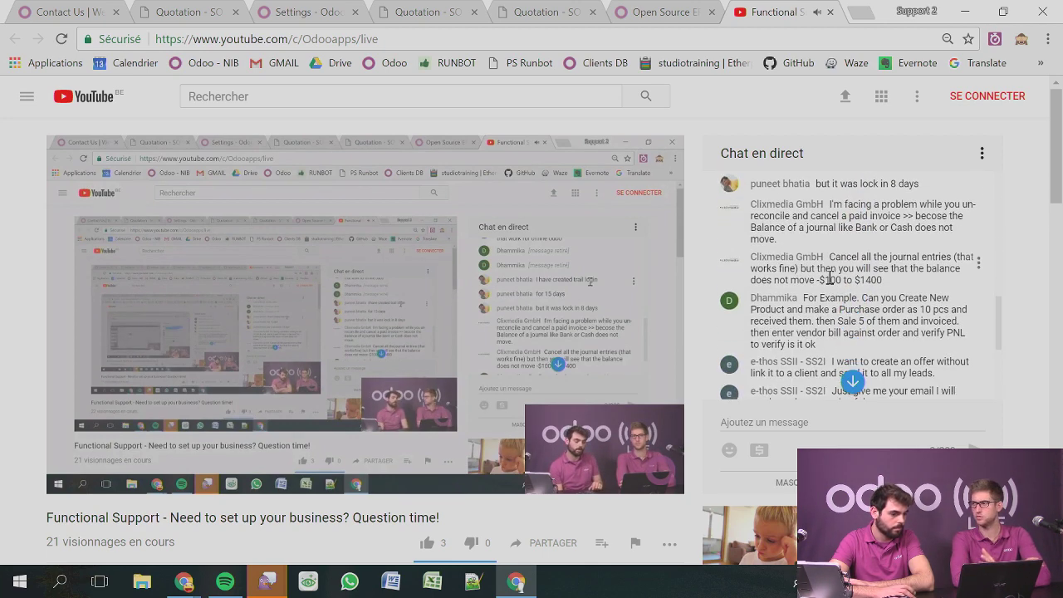
{"action": "scroll", "coordinate": [828, 277], "scroll_direction": "up", "scroll_amount": 4}
{"action": "scroll", "coordinate": [829, 277], "scroll_direction": "down", "scroll_amount": 2}
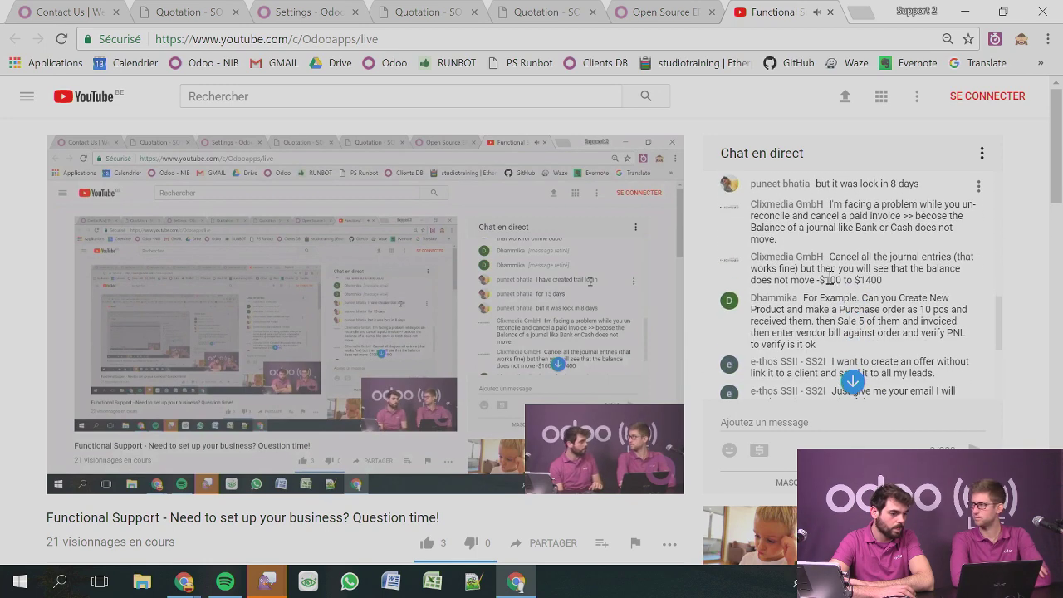